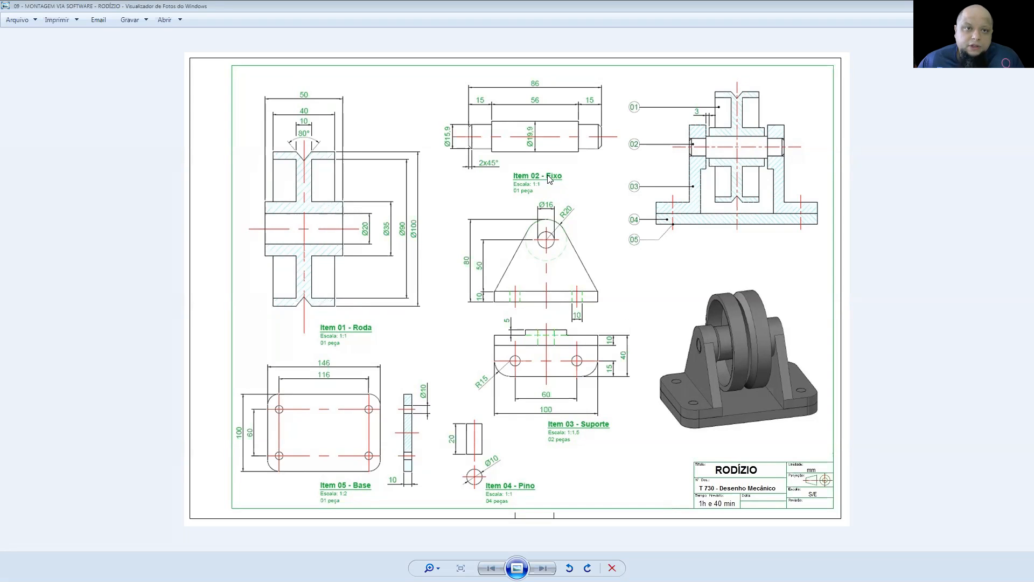
- Examine the part views and dimensions in the Rodízio PDF drawing at 150% zoom, and return to the full-page view
left_click(985, 5)
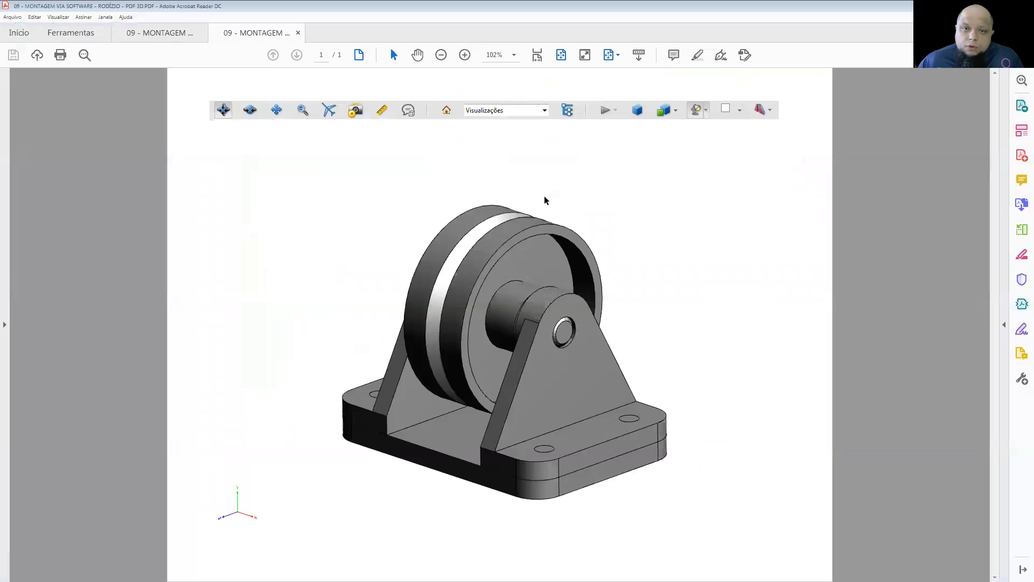
left_click(160, 31)
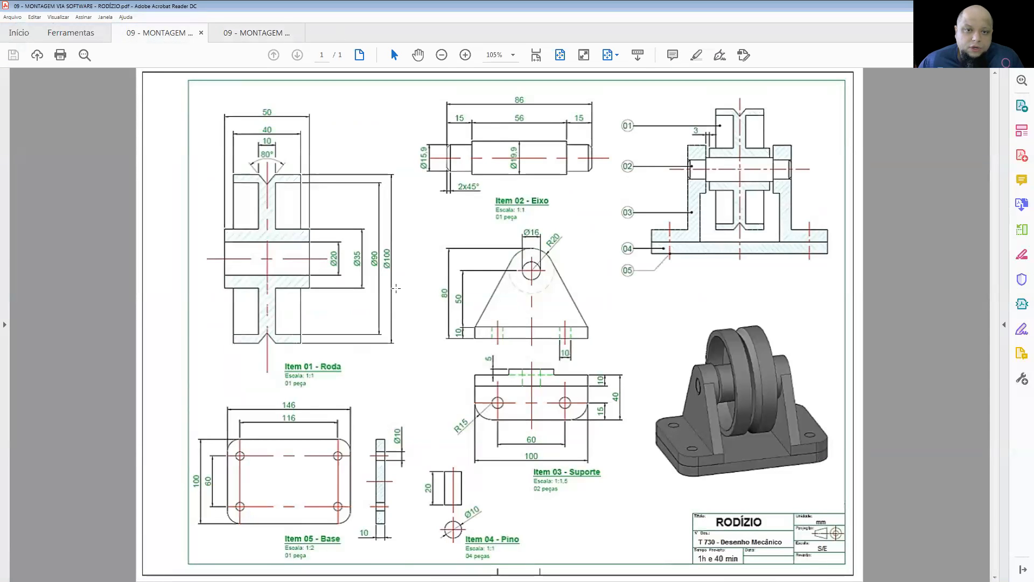
left_click(411, 326)
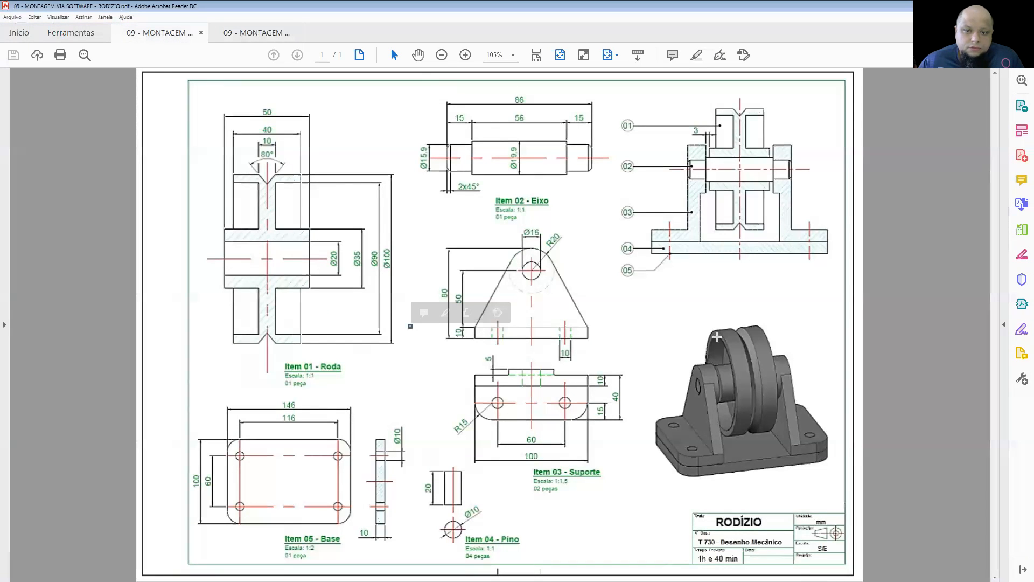
left_click(514, 55)
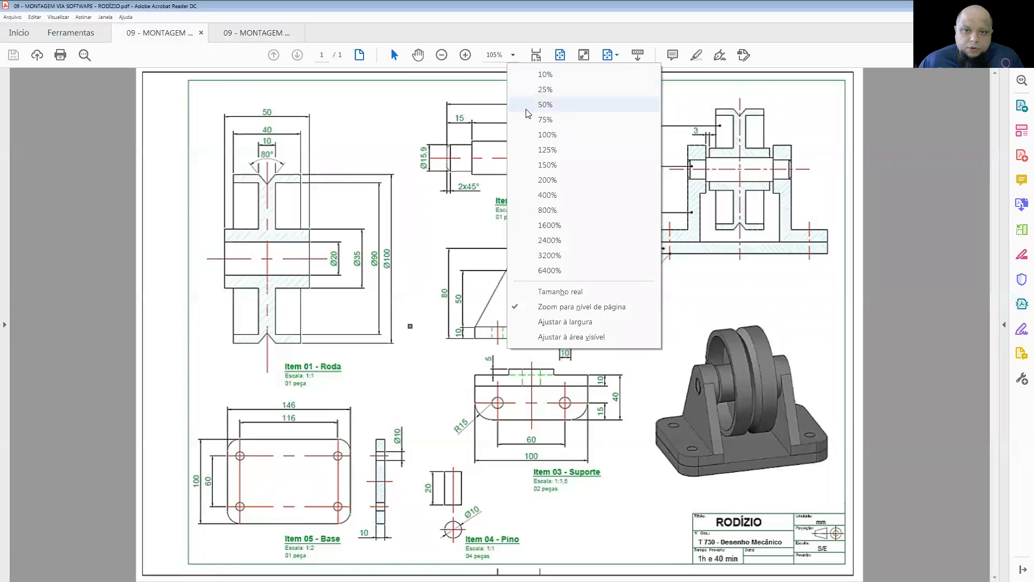
left_click(544, 165)
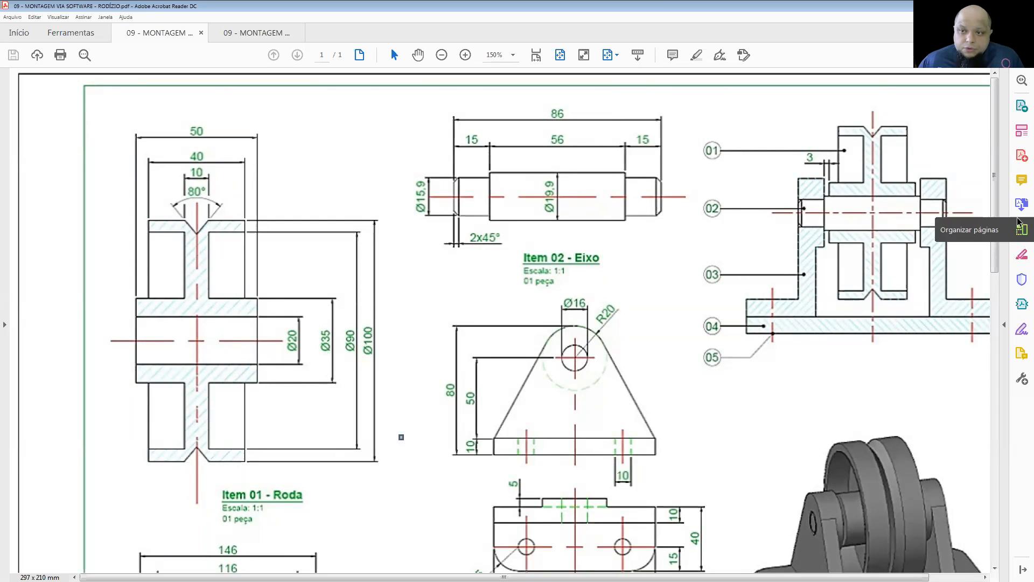
left_click_drag(997, 204, 968, 424)
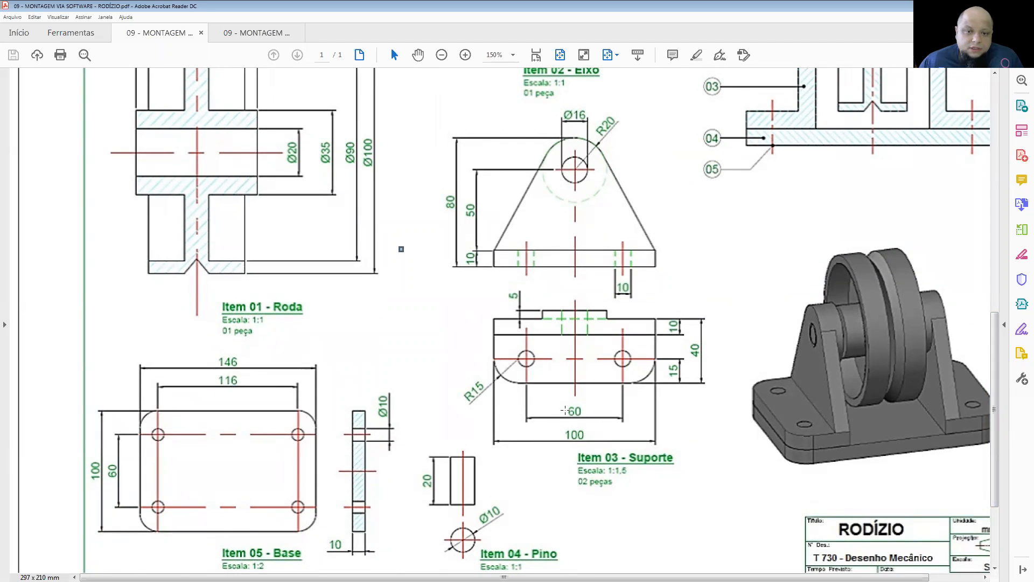
left_click_drag(997, 338, 993, 395)
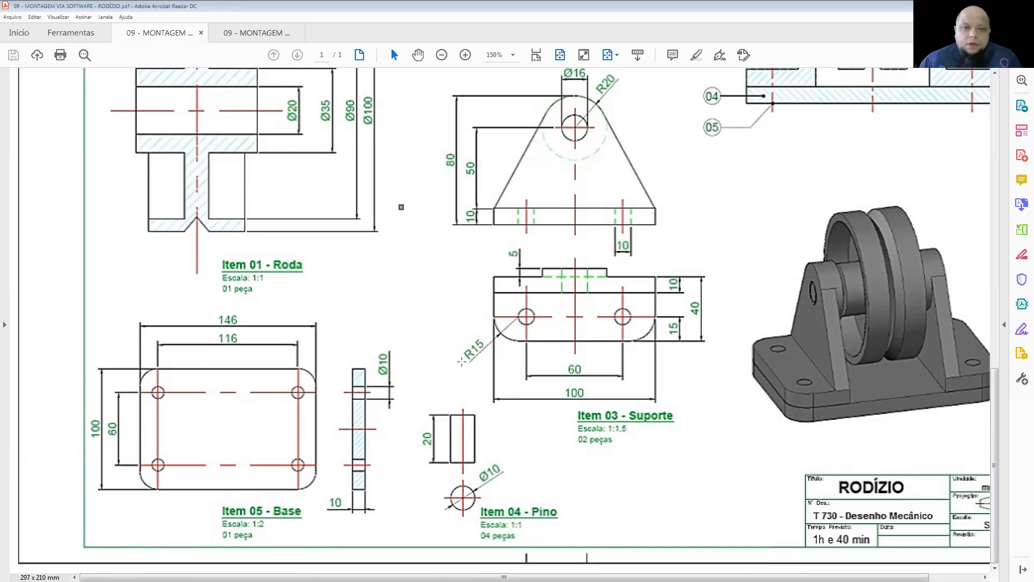
left_click(447, 326)
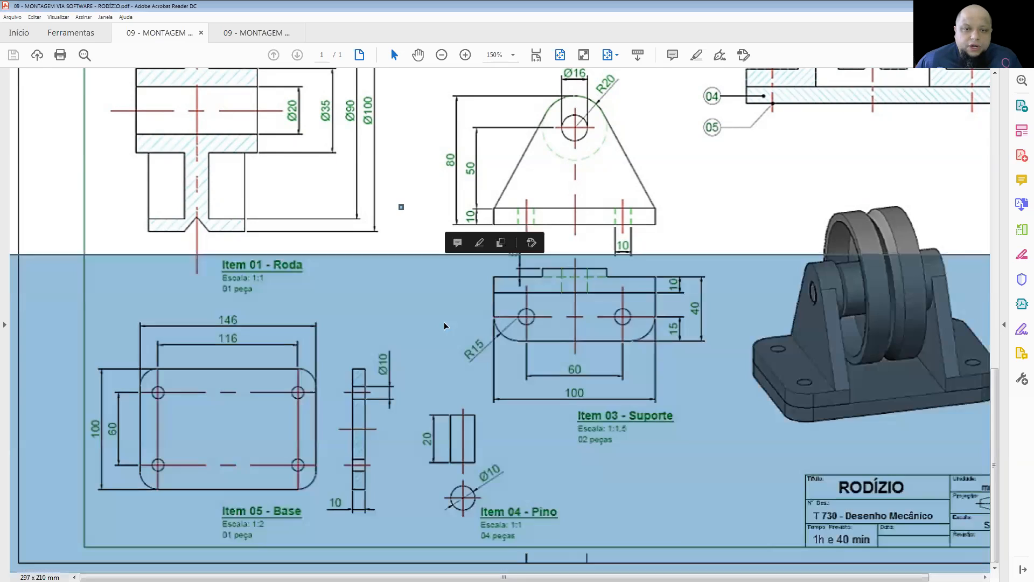
left_click(557, 57)
left_click(852, 296)
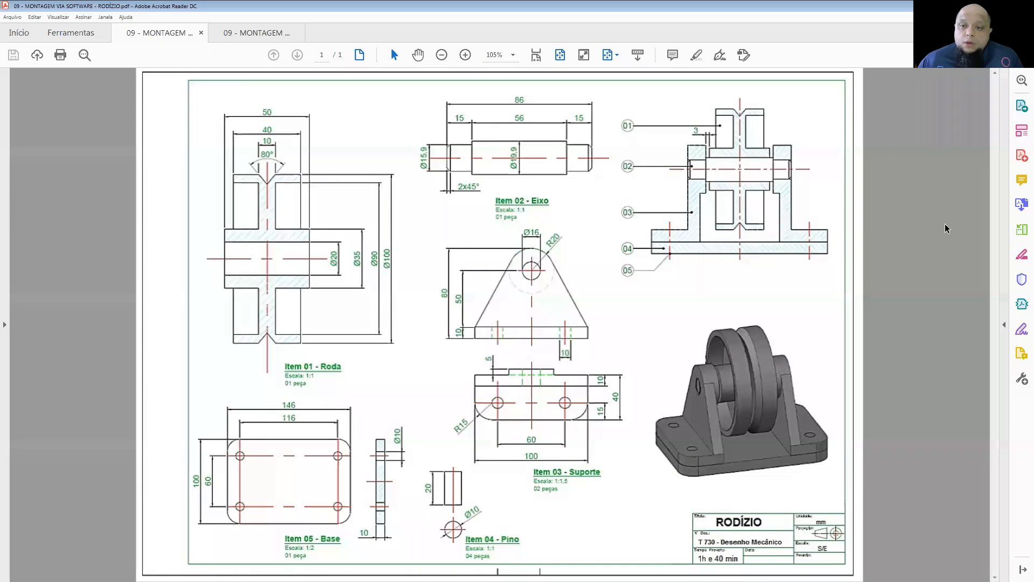
- Examine the assembly section, support and isometric views of the Rodízio drawing at 150% zoom
left_click(503, 56)
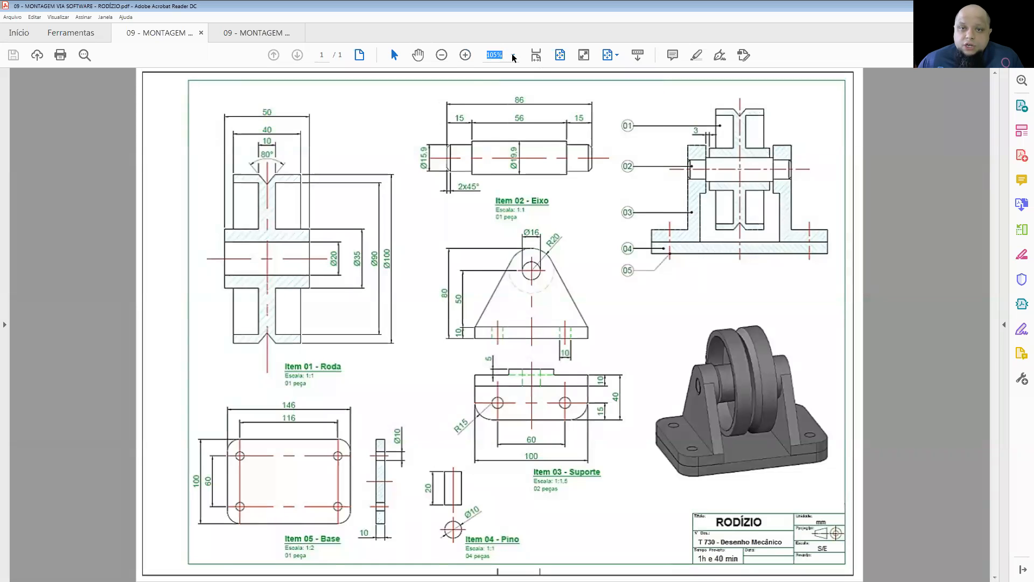
left_click(513, 54)
left_click(541, 161)
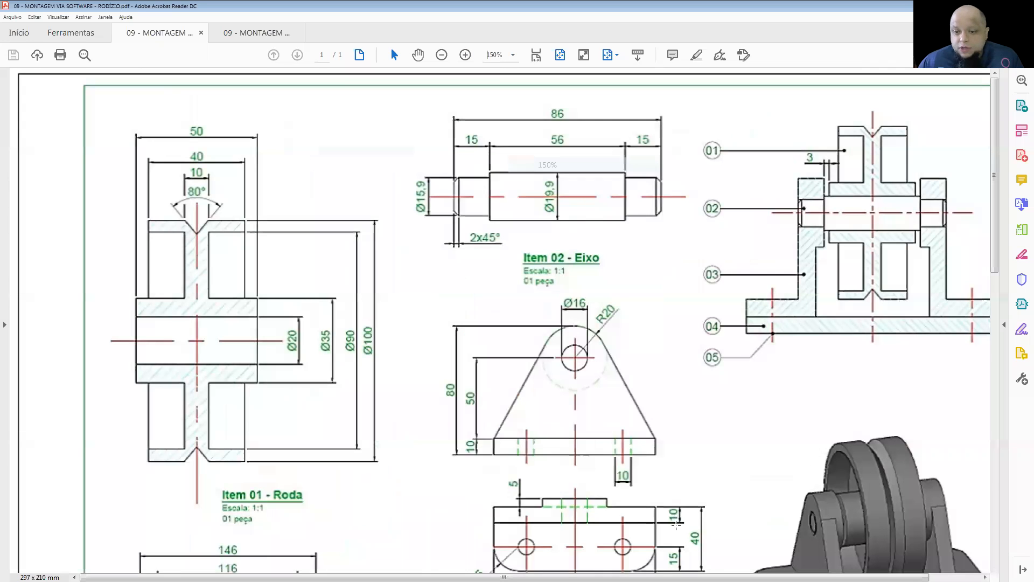
left_click_drag(771, 577, 833, 577)
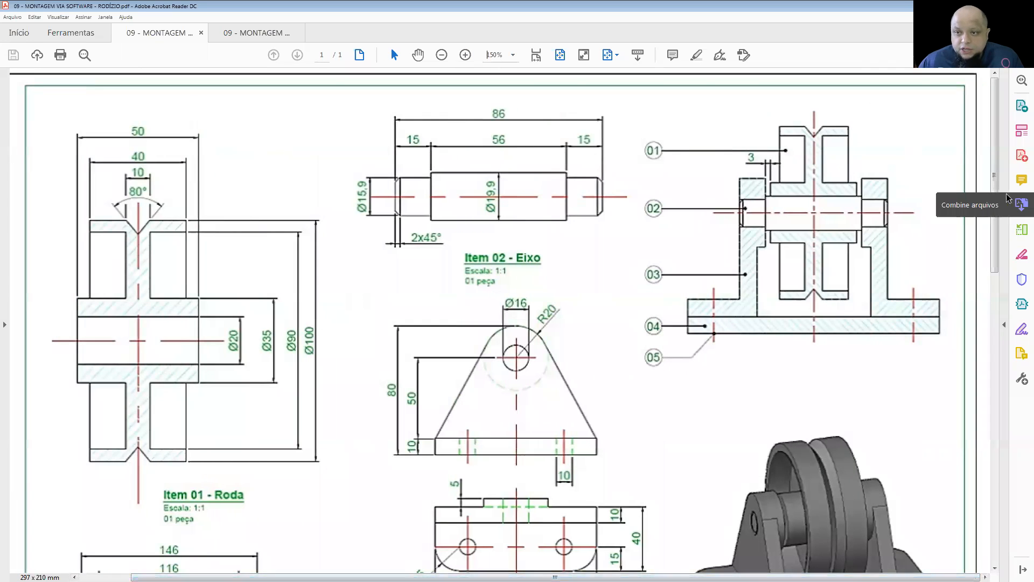
scroll(988, 248, "down", 2)
scroll(988, 248, "down", 6)
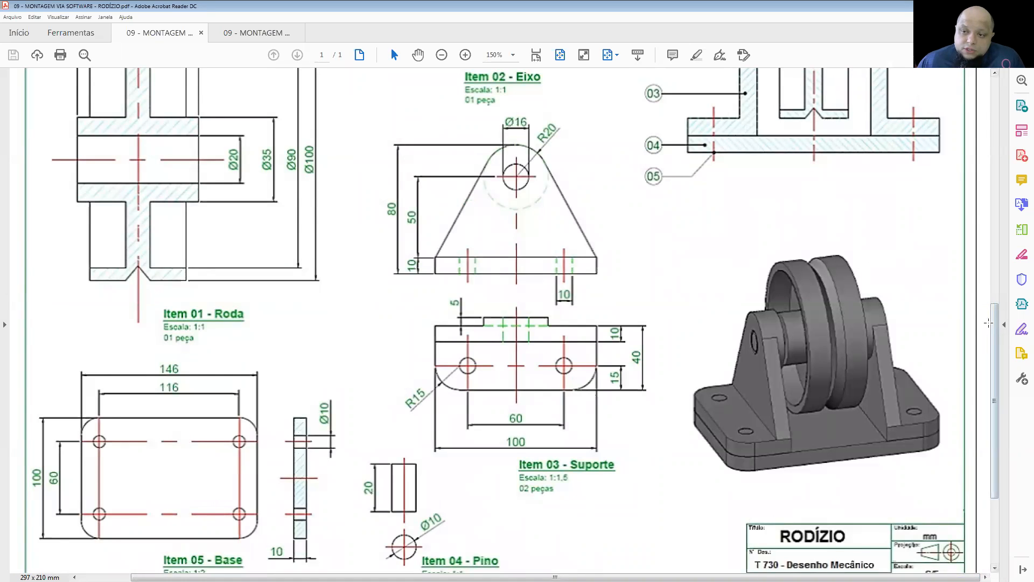
scroll(988, 322, "up", 8)
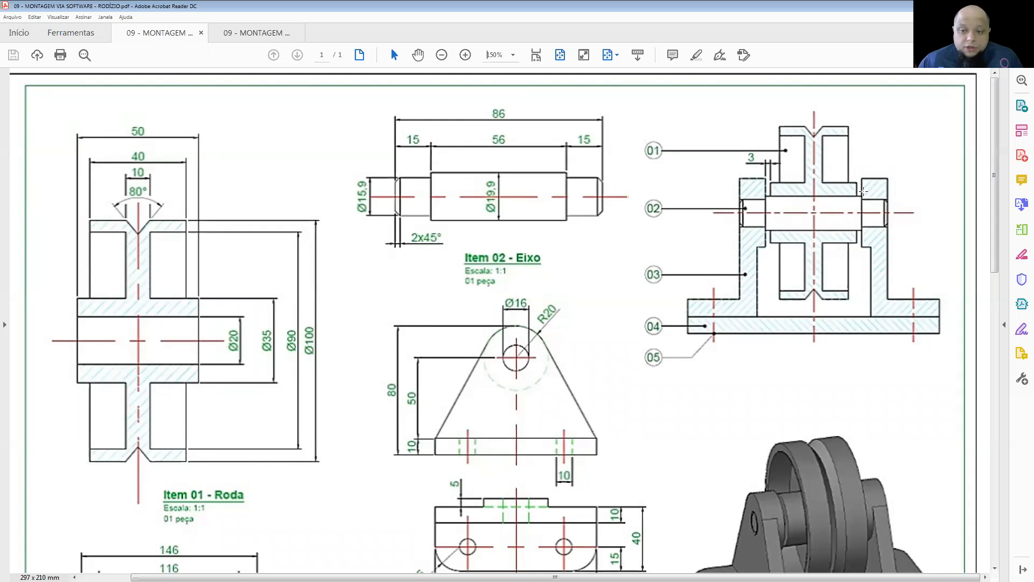
scroll(849, 259, "down", 4)
scroll(846, 266, "down", 2)
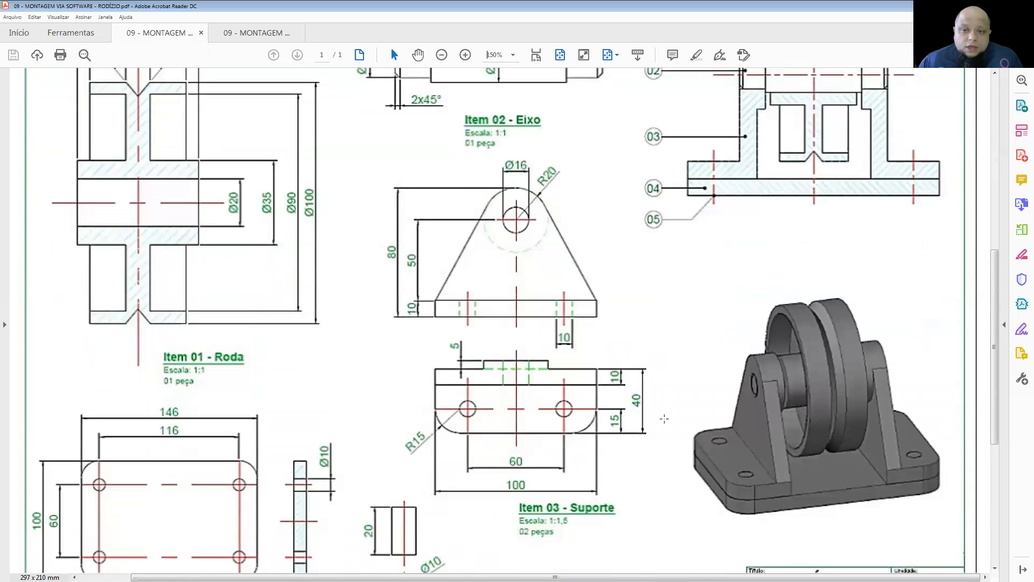
- Open the caster's 3D PDF and inspect the assembled wheel, supports and base from several angles
left_click(270, 34)
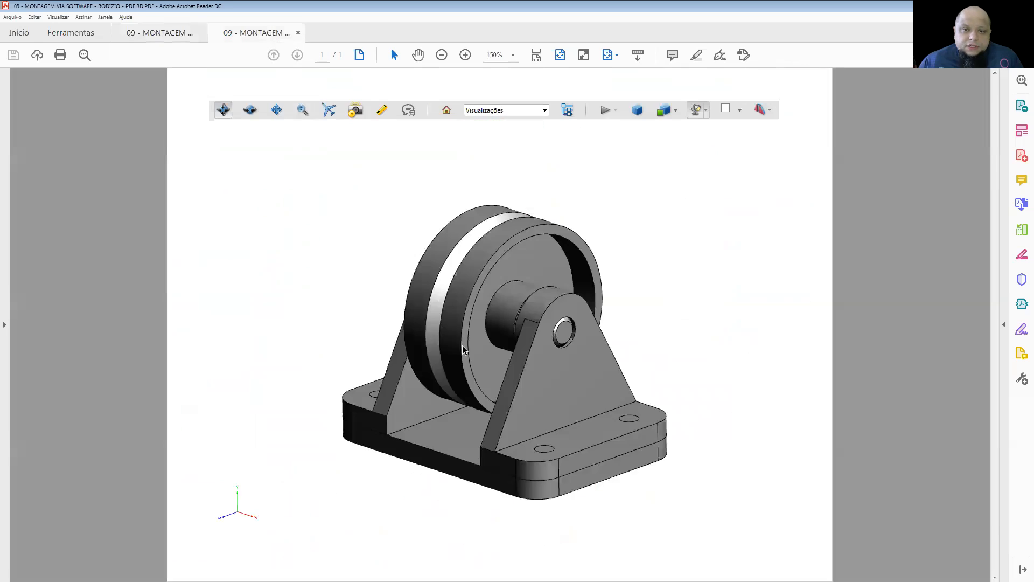
left_click_drag(365, 354, 587, 348)
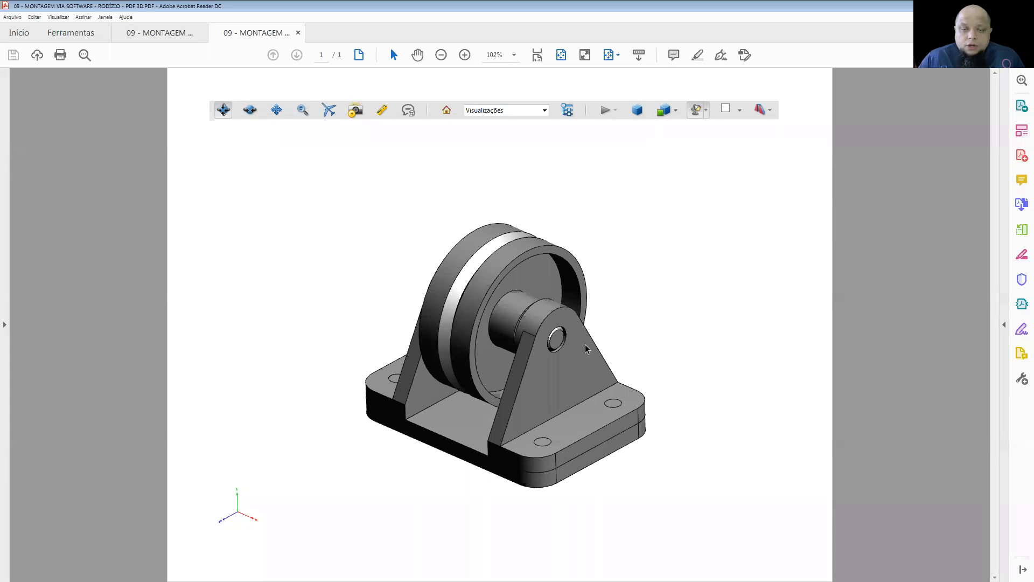
left_click_drag(459, 310, 495, 399)
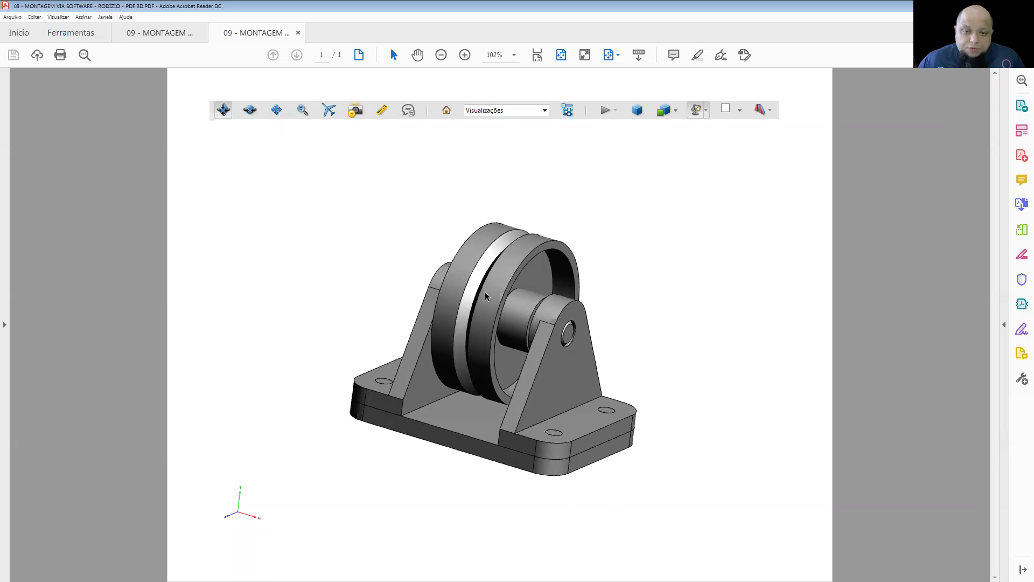
left_click_drag(476, 314, 501, 330)
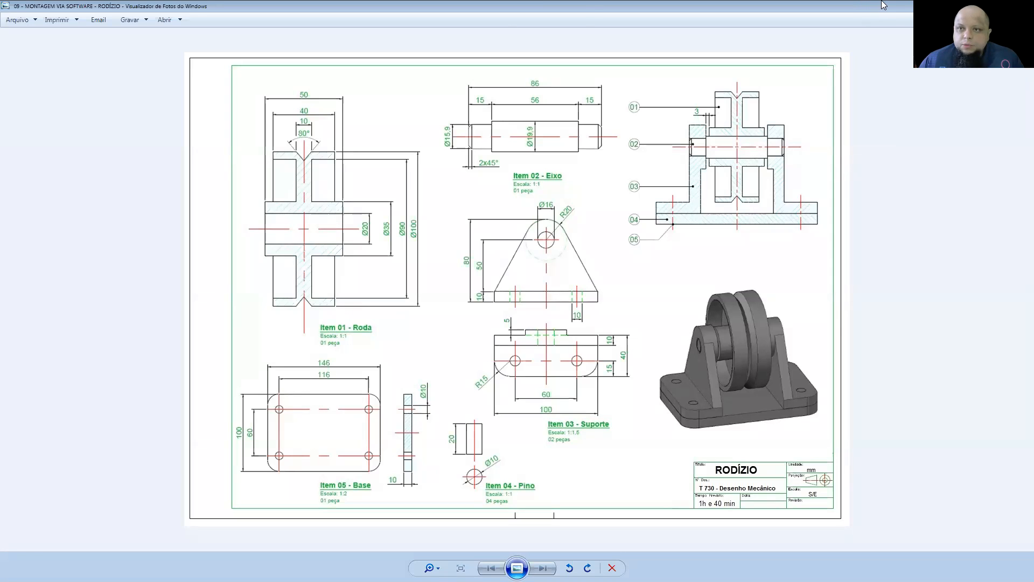
- Switch to SOLIDWORKS, create a new part document and set its view to isometric
left_click(985, 5)
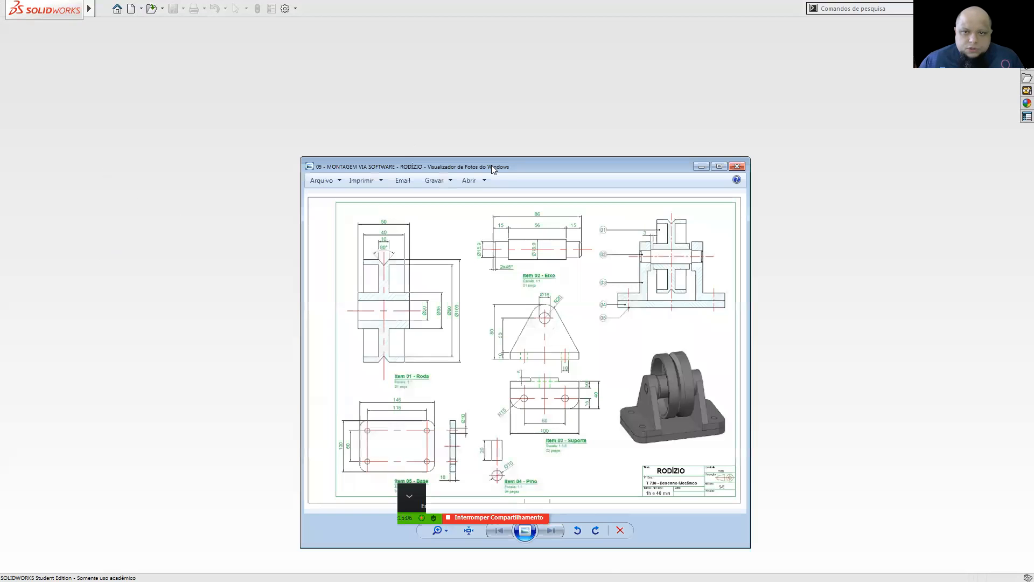
double_click(492, 166)
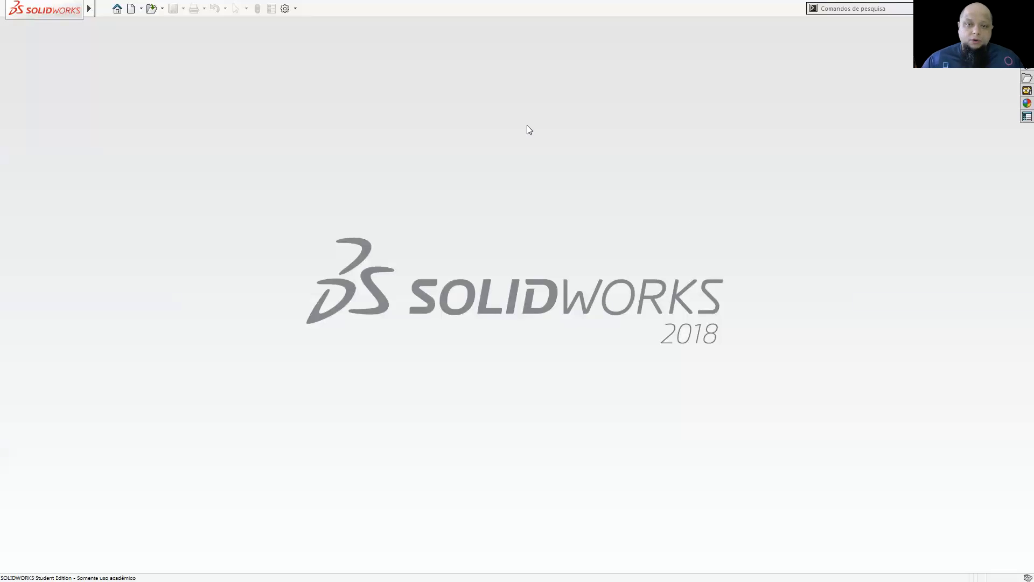
left_click(131, 8)
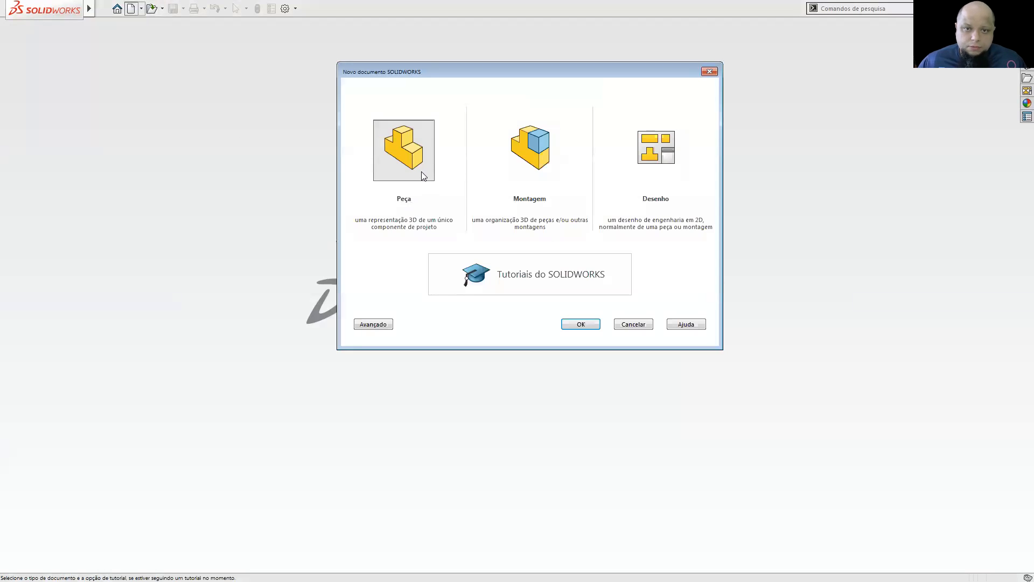
left_click(577, 323)
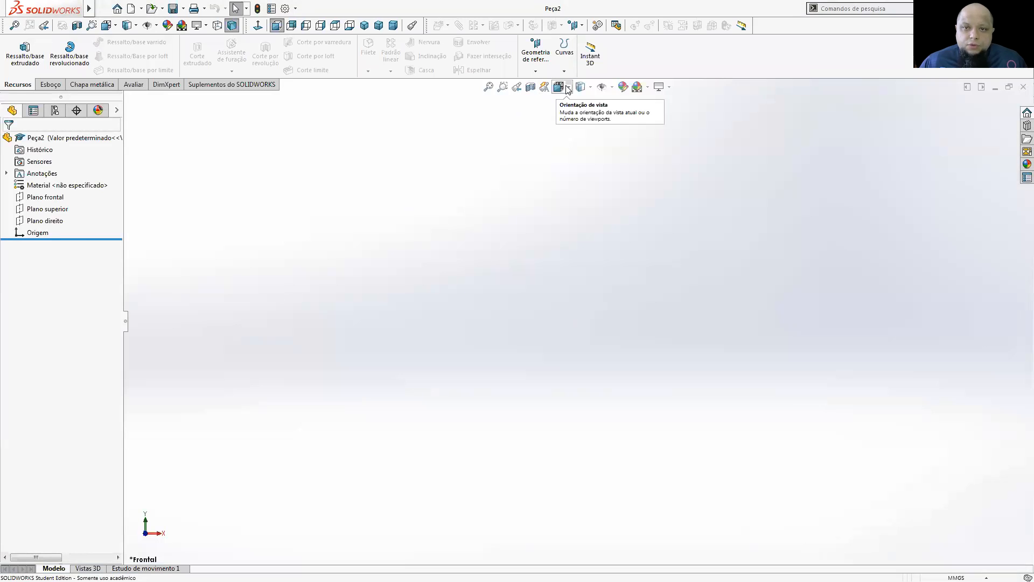
key("space")
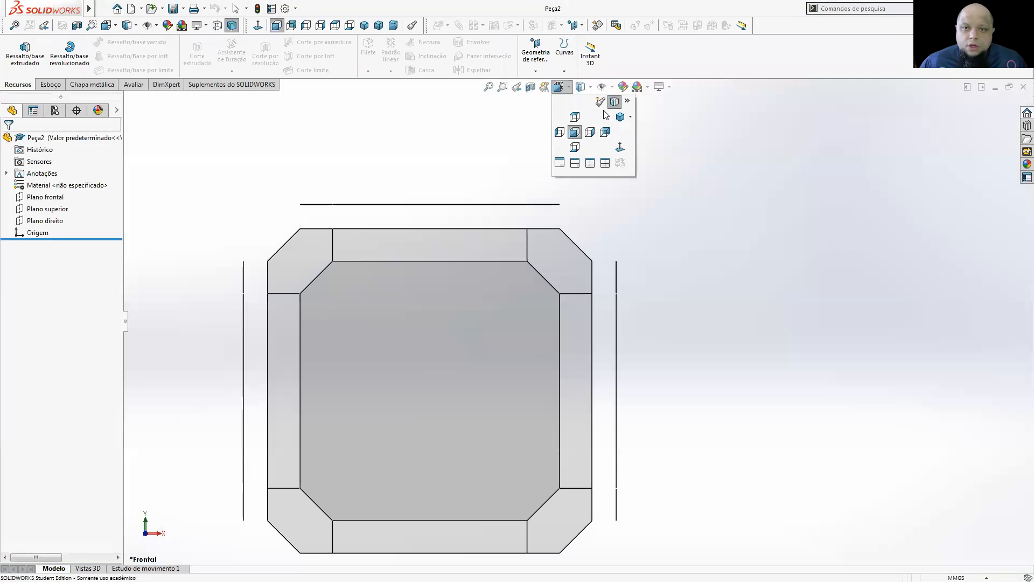
left_click(619, 124)
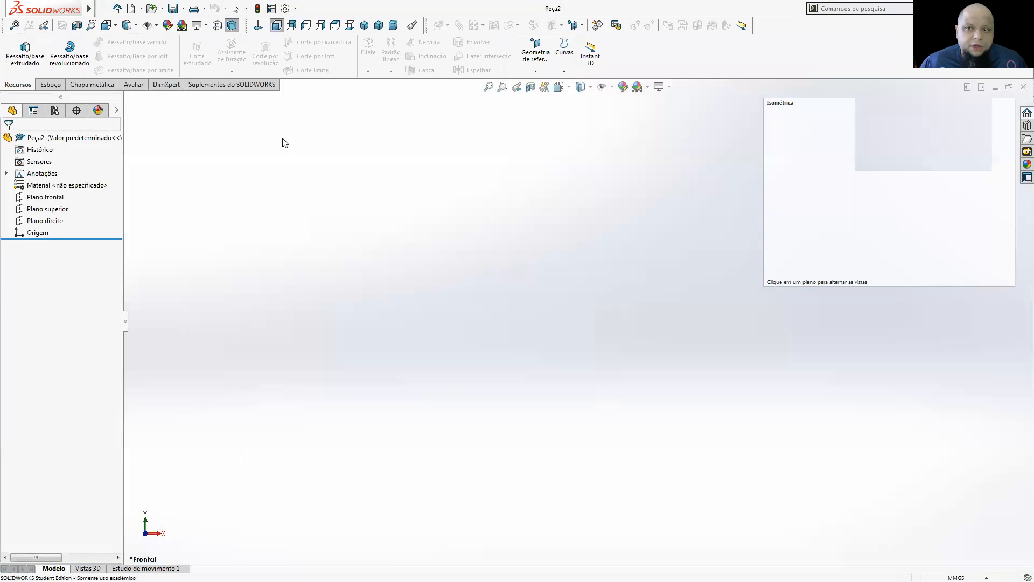
- Start a new sketch on the front plane (Plano frontal)
left_click(51, 84)
left_click(15, 49)
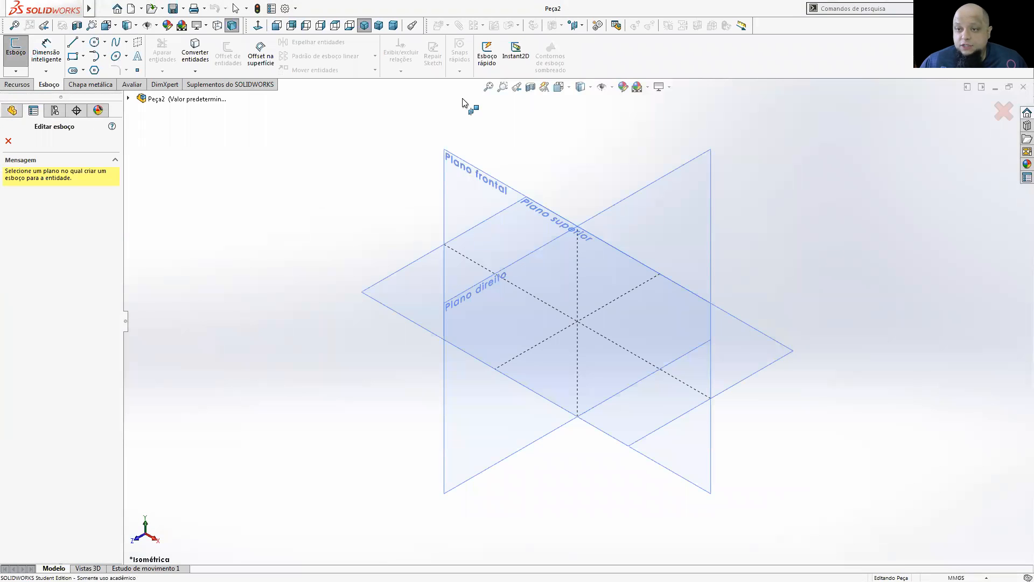
left_click(474, 191)
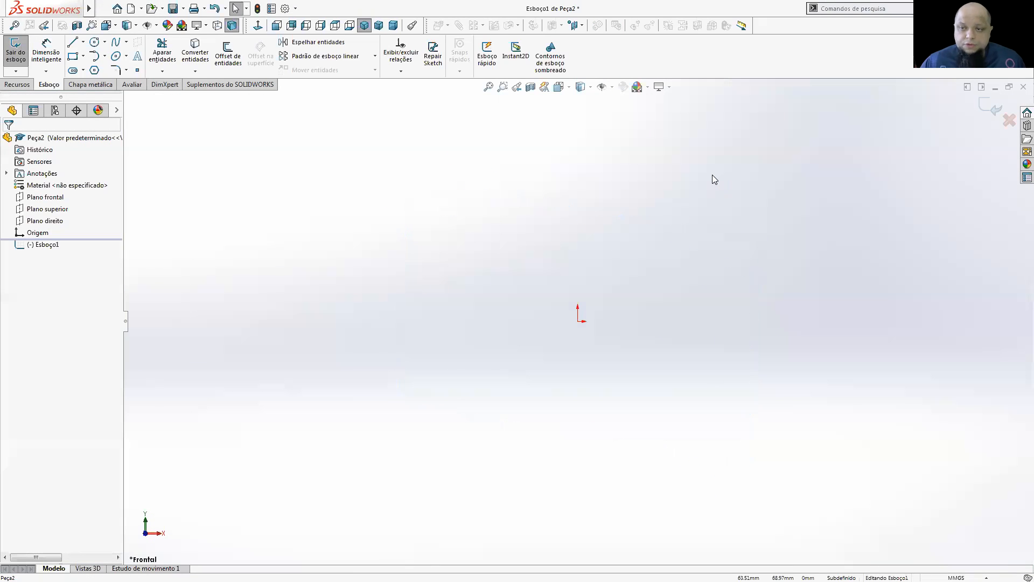
- Sketch the wheel profile's hub base line about 71 mm long above the origin, and its right hub, web and rim with connected lines
left_click(72, 43)
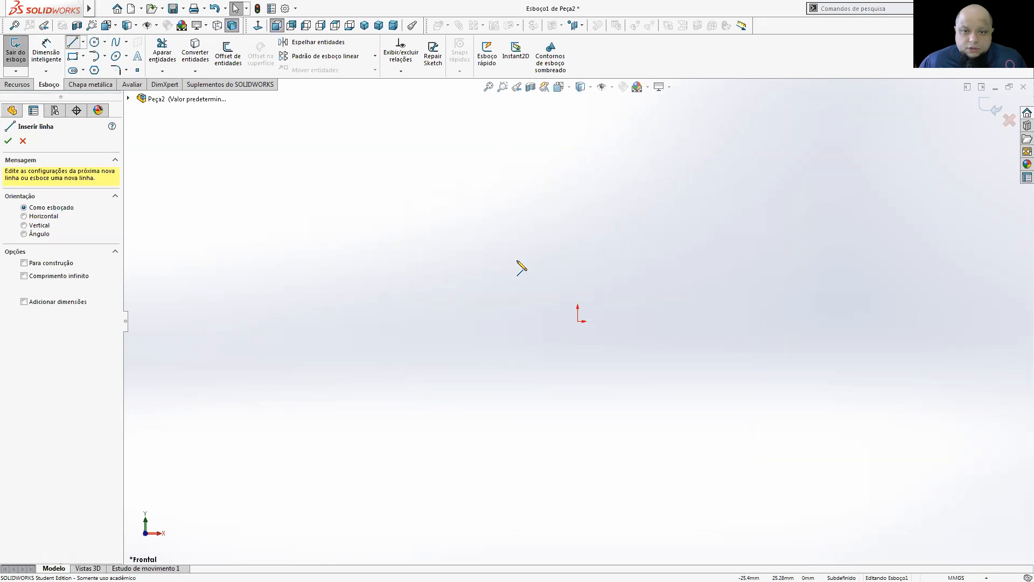
left_click(668, 261)
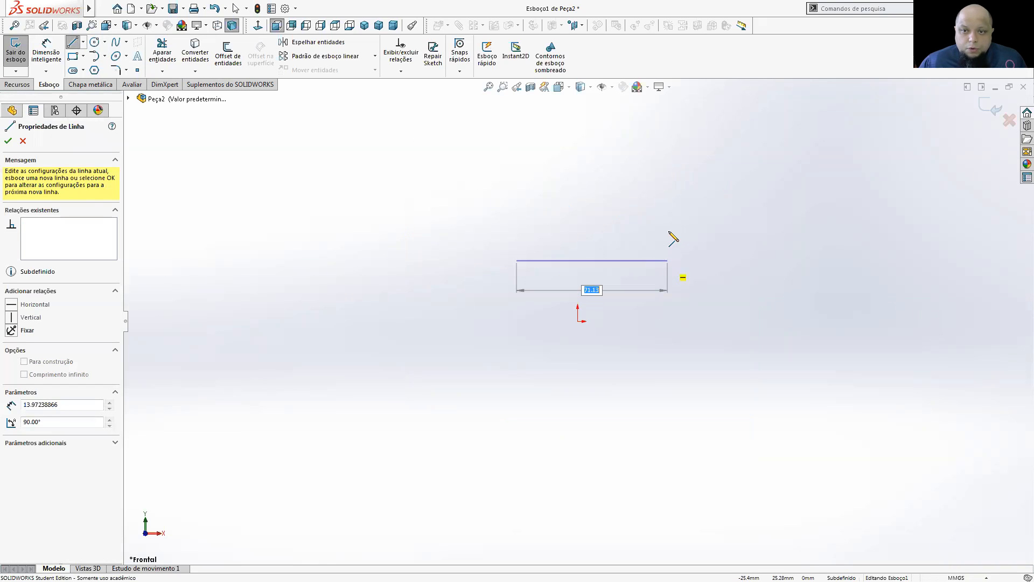
left_click(668, 230)
left_click(631, 231)
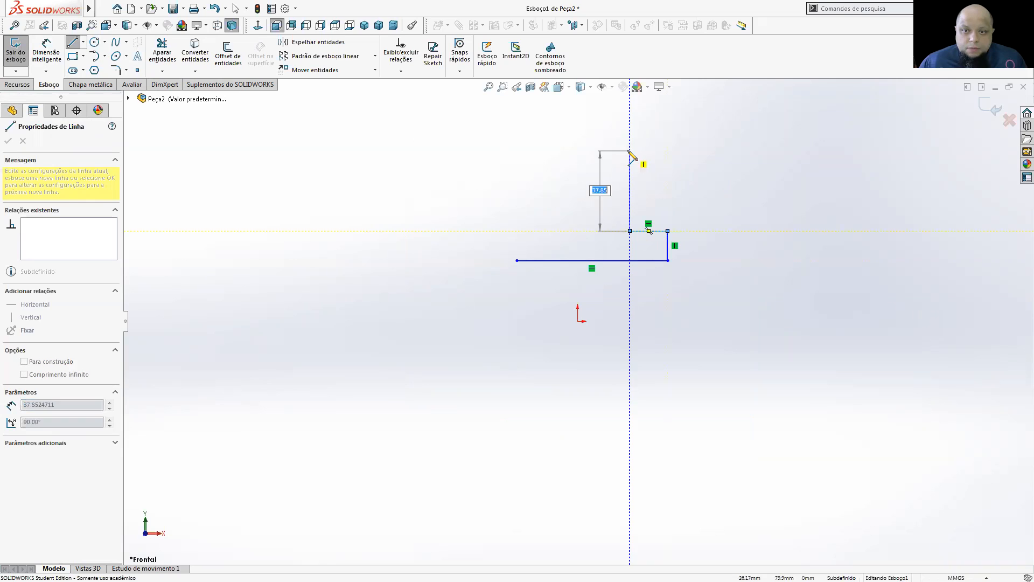
left_click(682, 151)
left_click(682, 125)
left_click(630, 125)
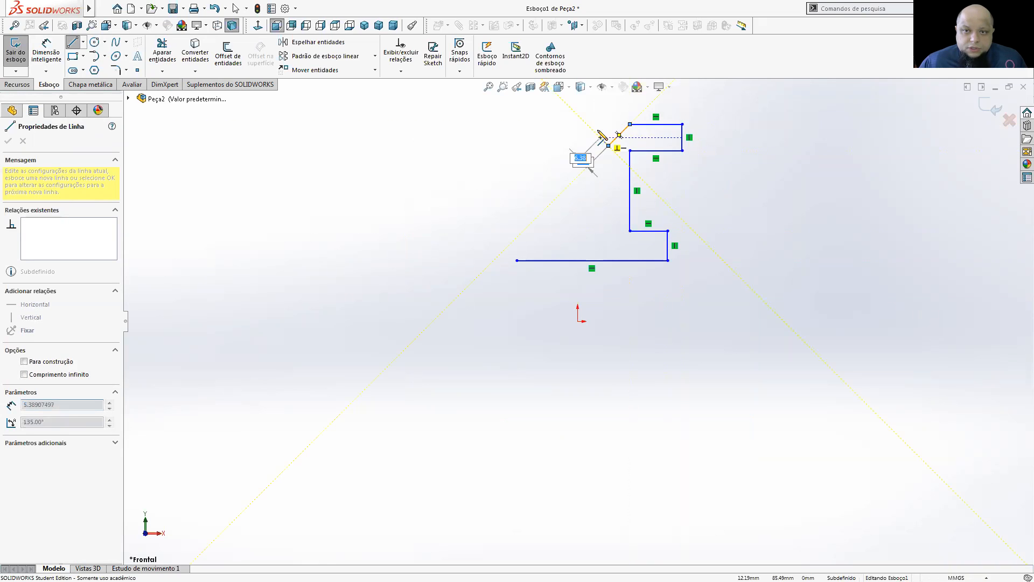
- Complete the wheel profile with the V-groove, left rim, web and hub lines, closing it at the base line's left end
left_click(593, 125)
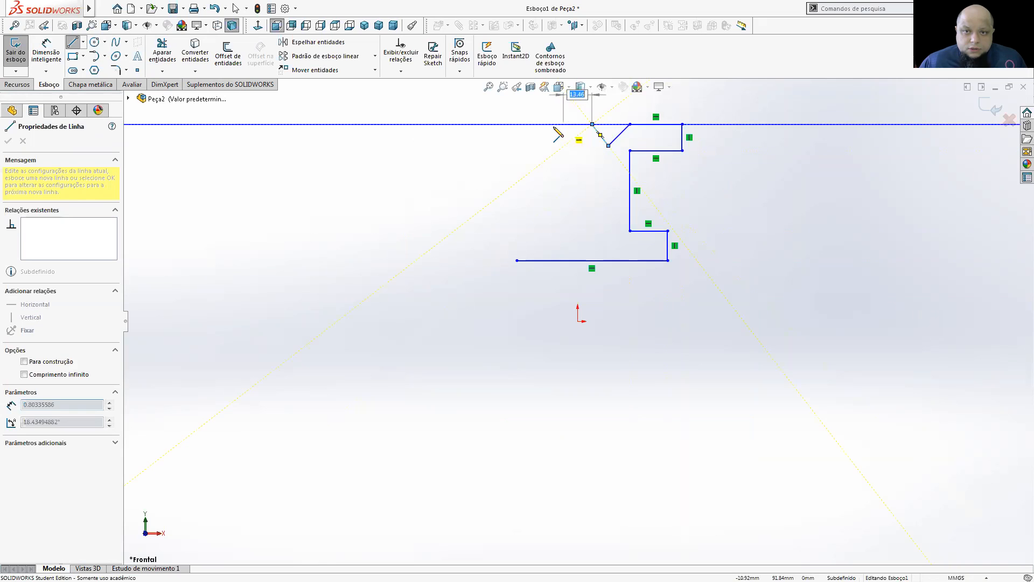
left_click(498, 124)
left_click(498, 150)
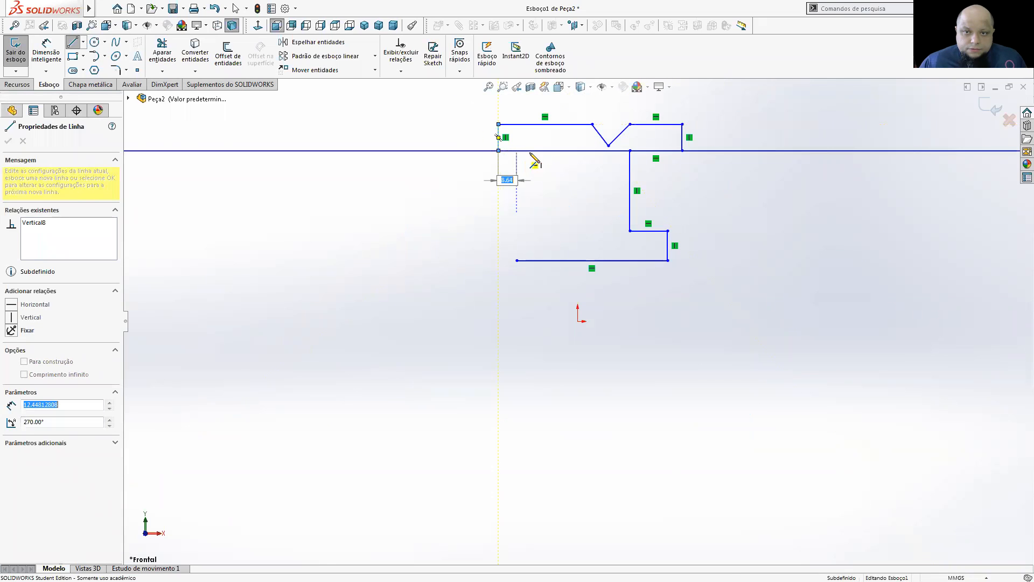
left_click(557, 150)
left_click(557, 230)
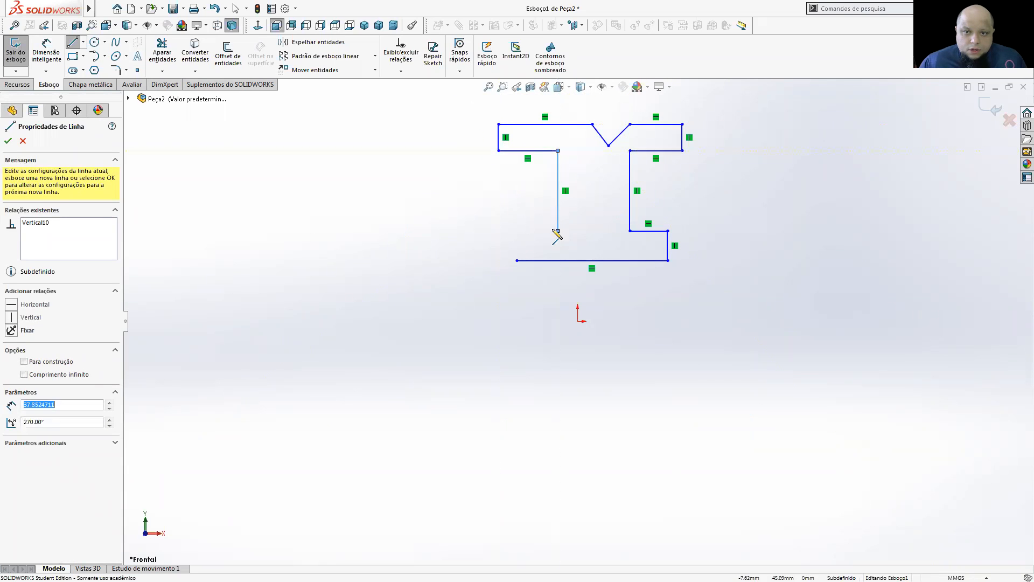
left_click(517, 231)
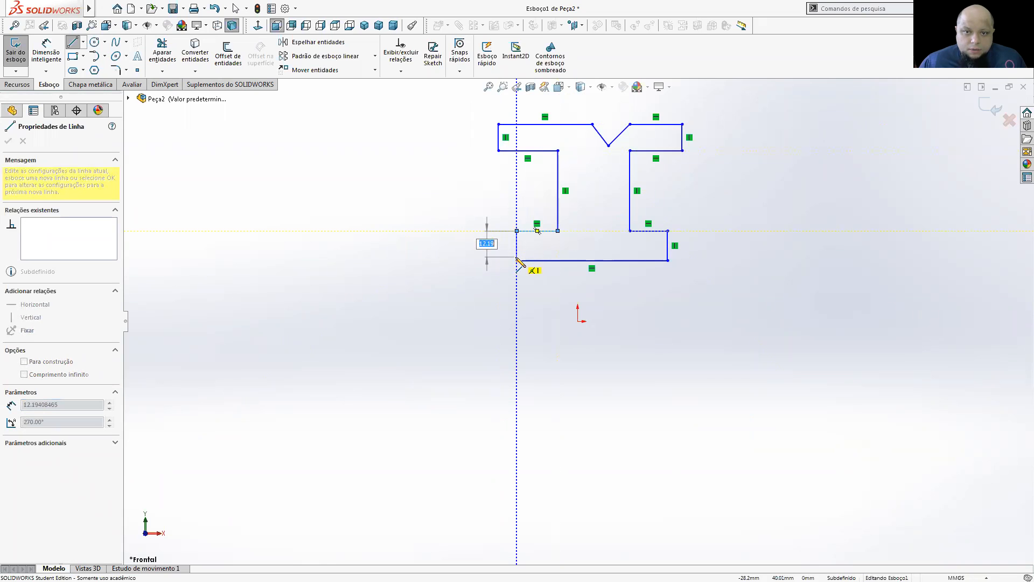
left_click(516, 260)
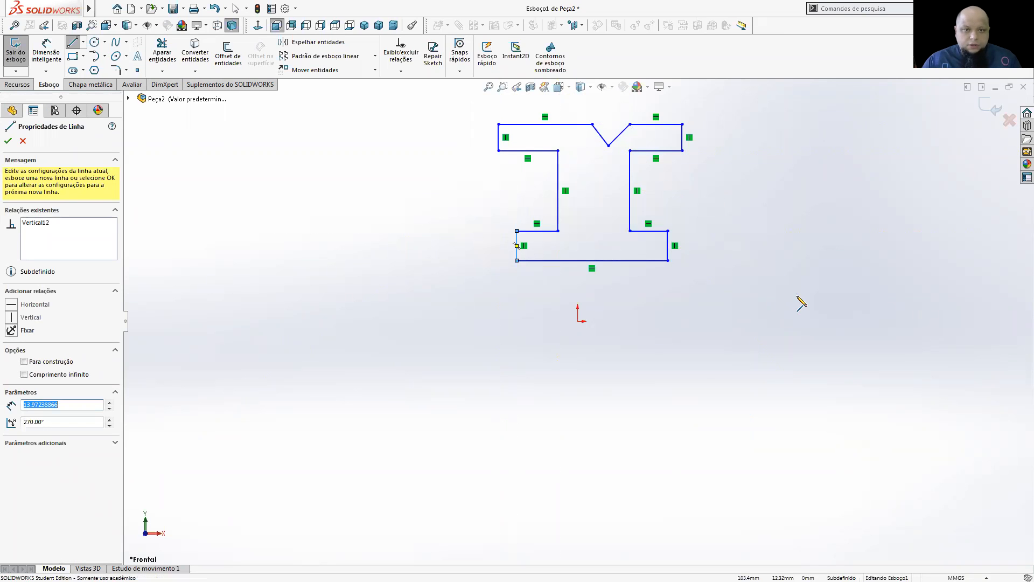
key("Escape")
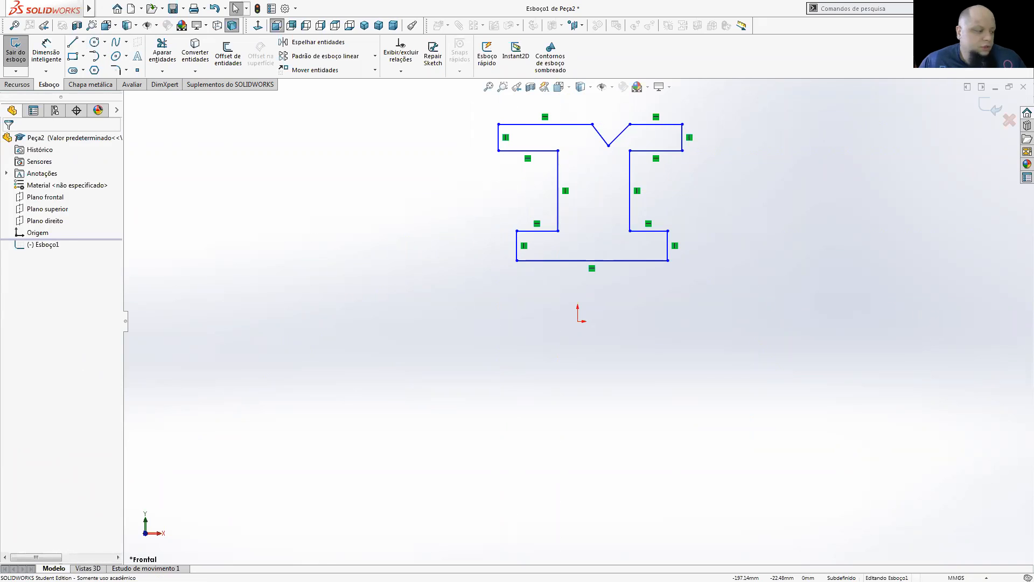
- Check the wheel drawing and dimension the hub's base line, entering 50 mm and correcting it to 40 mm
key("alt+Tab")
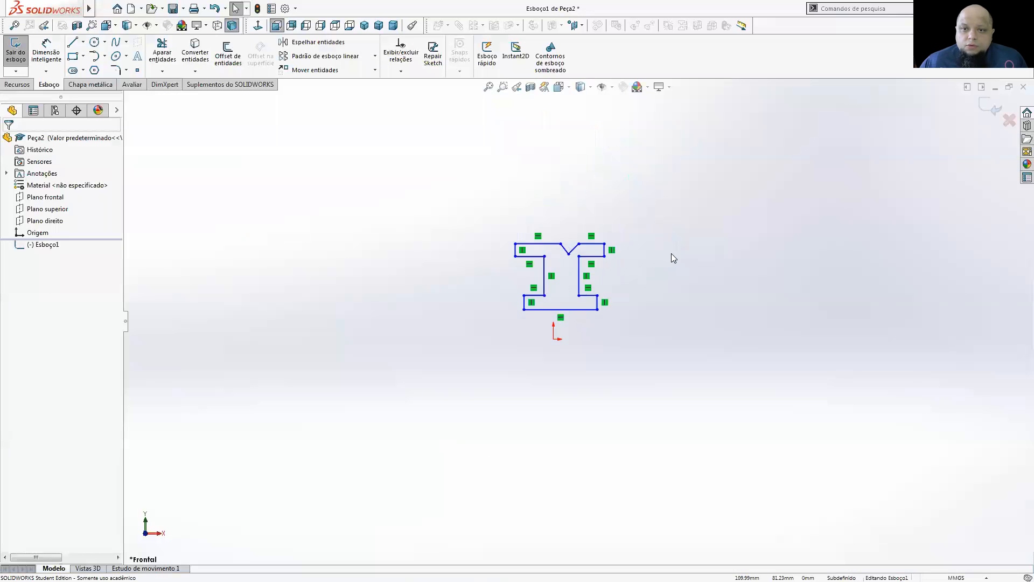
scroll(671, 253, "down", 2)
scroll(512, 358, "down", 3)
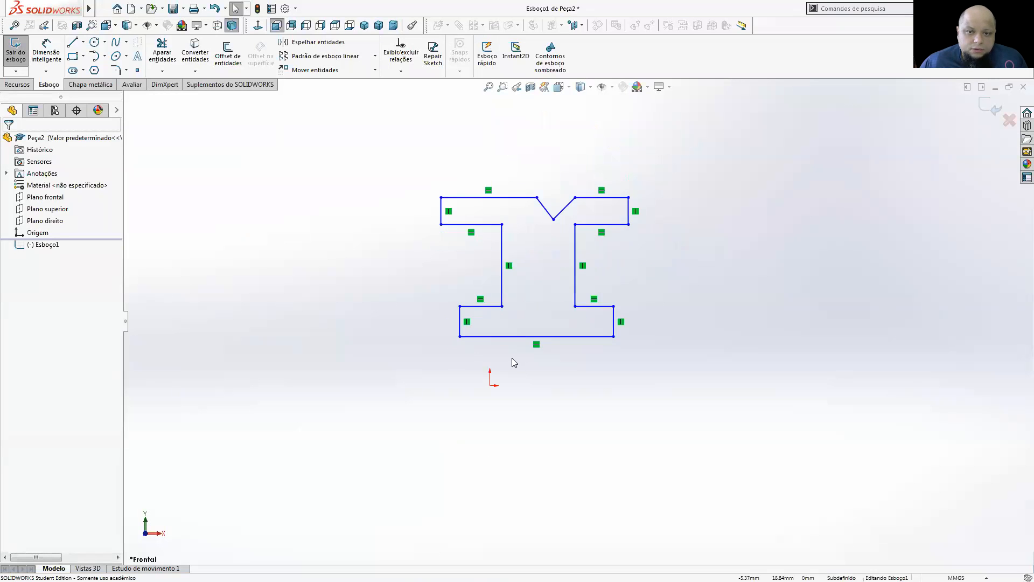
left_click(47, 52)
left_click(519, 332)
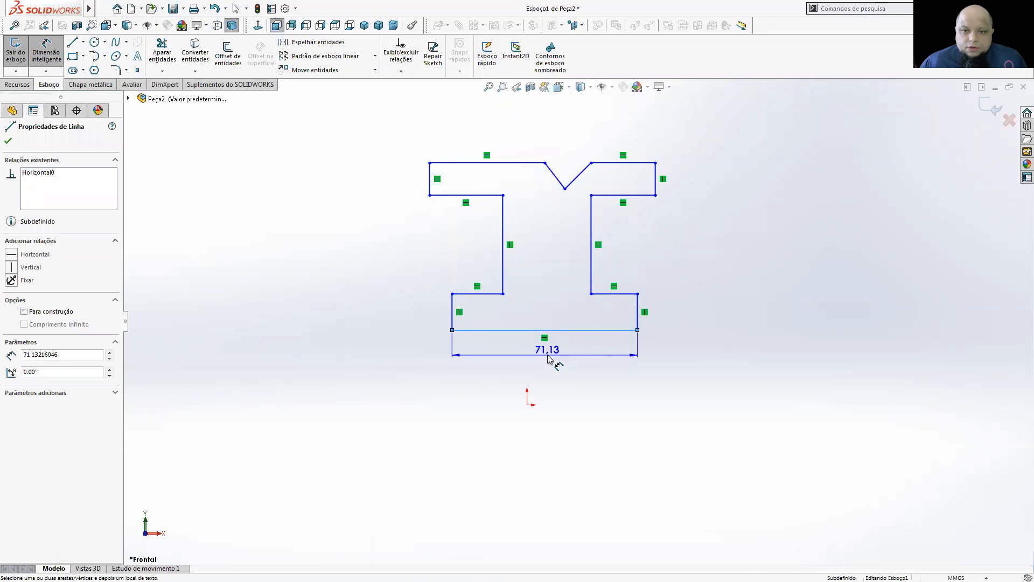
left_click(548, 359)
type("50")
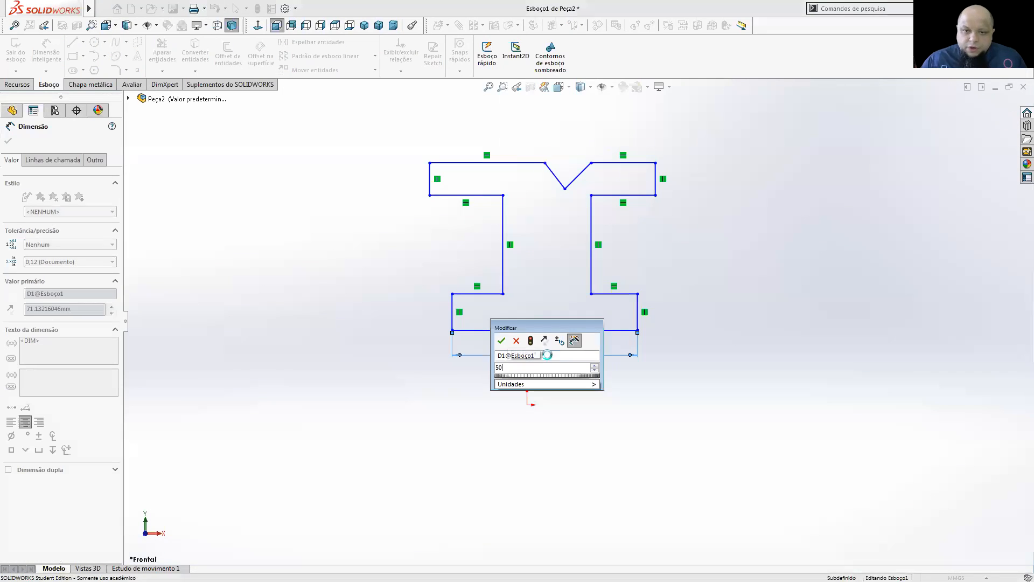
key("Return")
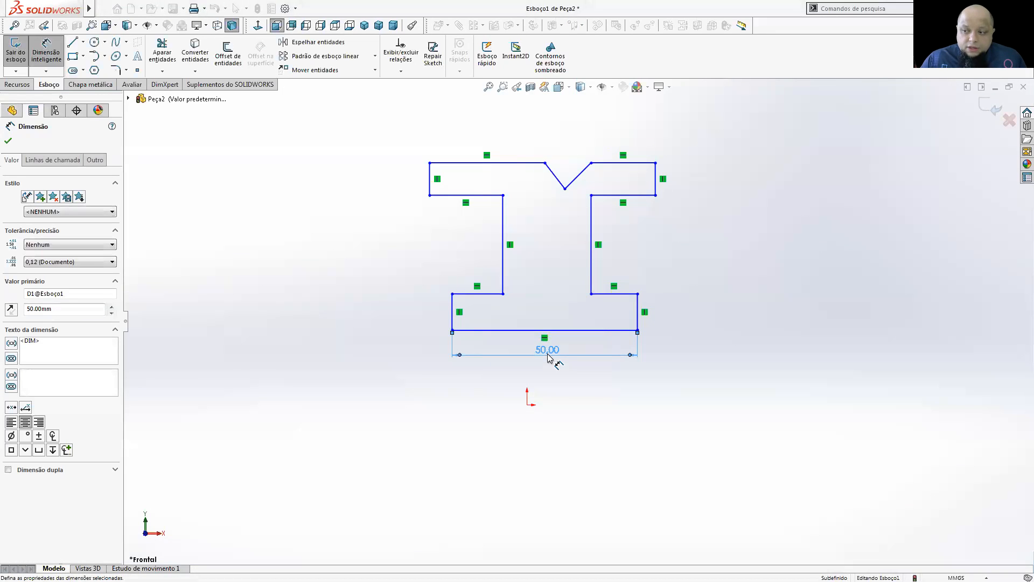
double_click(549, 356)
type("40")
key("Return")
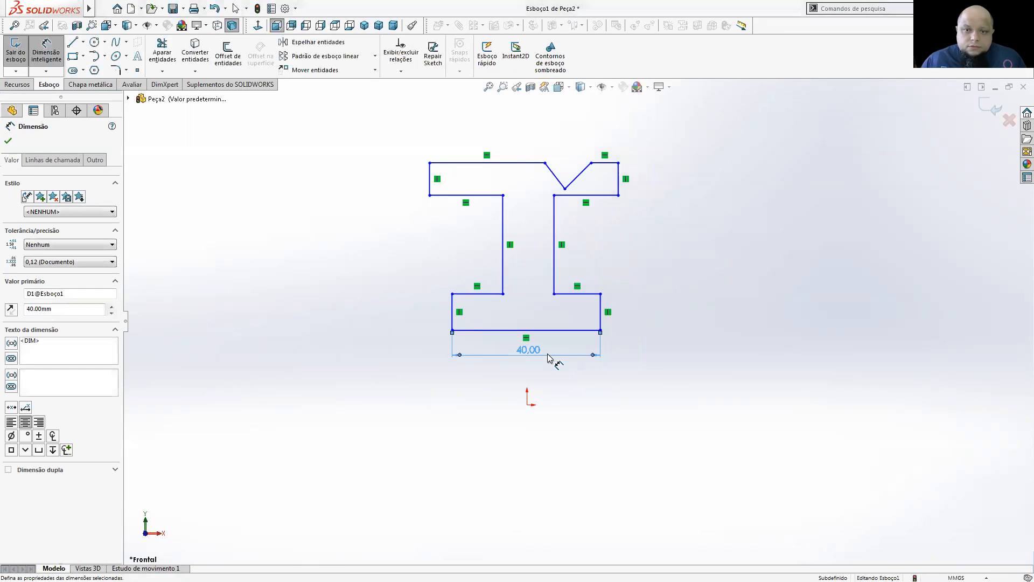
- Dimension the overall rim width between its left and right end lines at 50 mm
left_click(430, 180)
left_click(621, 177)
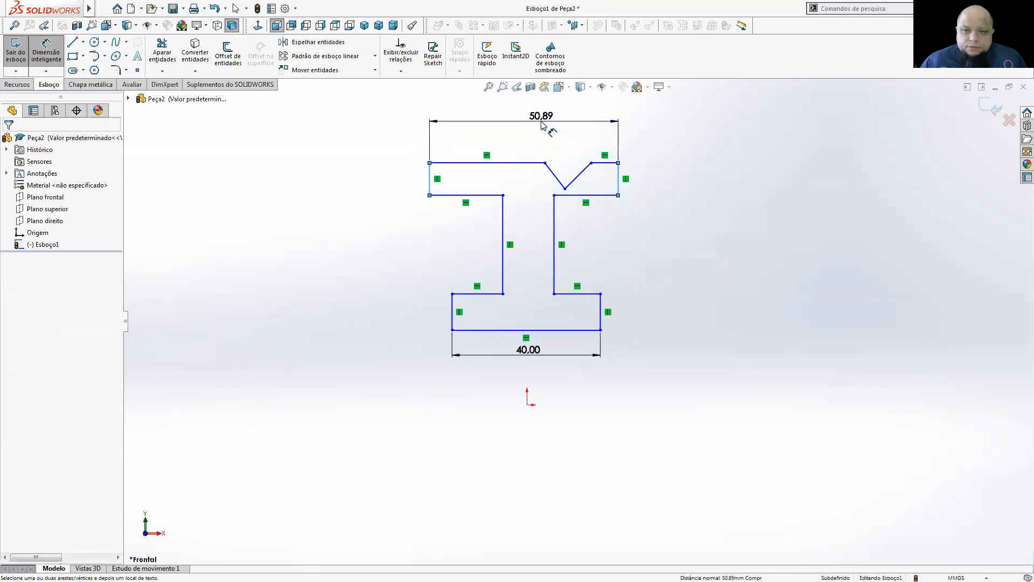
left_click(543, 125)
type("50")
key("Return")
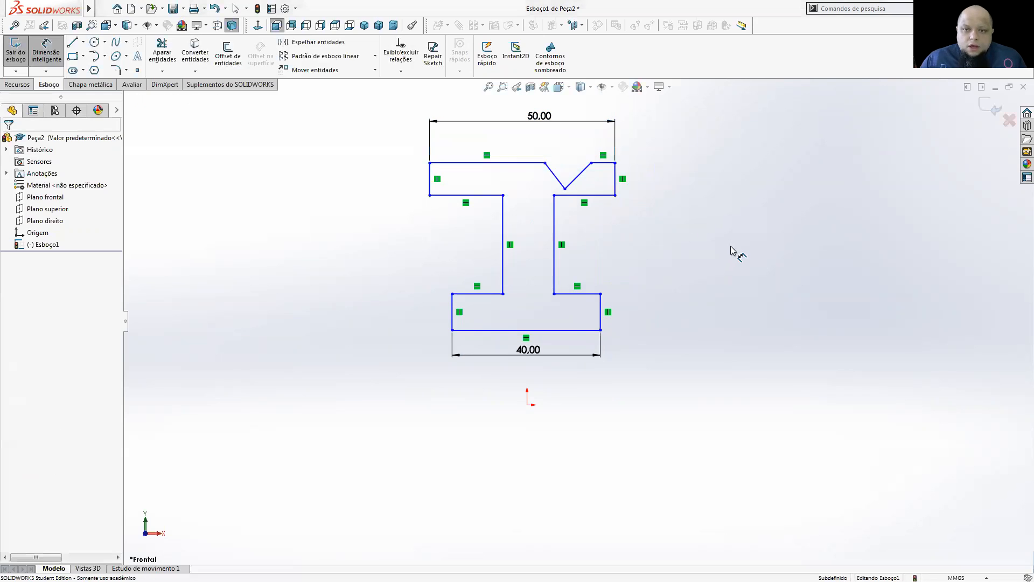
- Dimension the horizontal distance from the hub's left end line to the origin at 20 mm
left_click(455, 311)
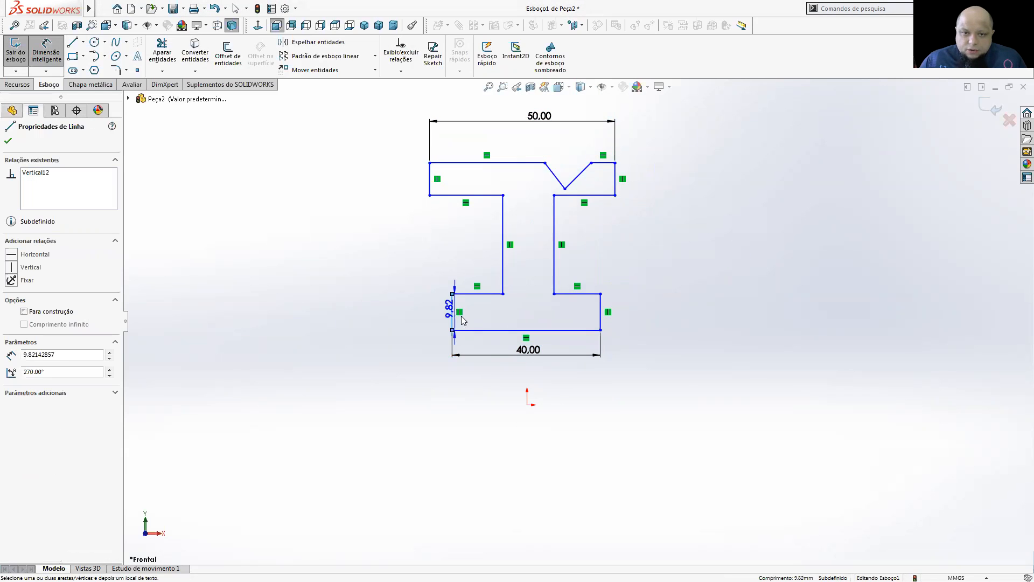
left_click(527, 404)
left_click(492, 431)
type("20")
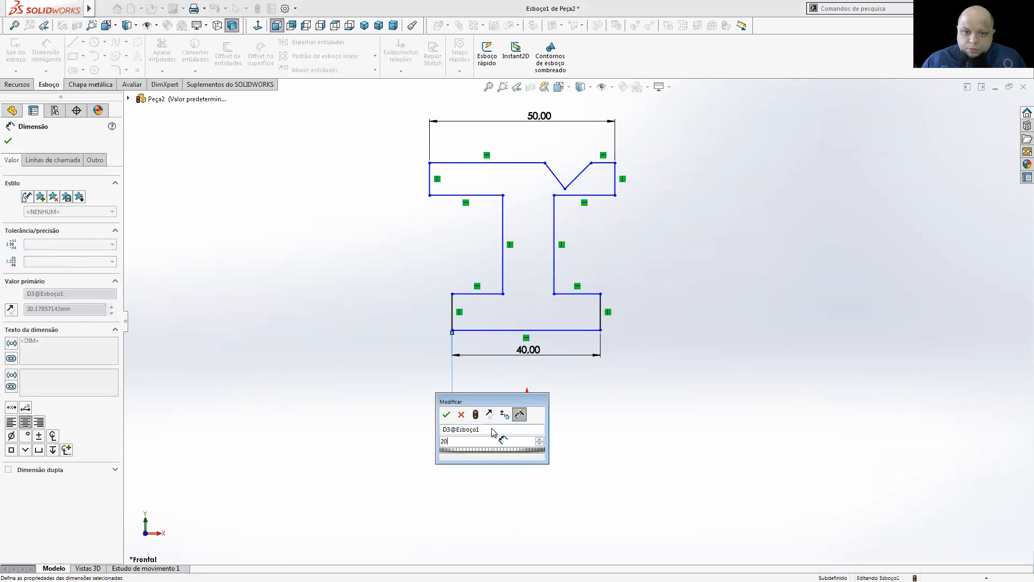
key("Return")
left_click(594, 412)
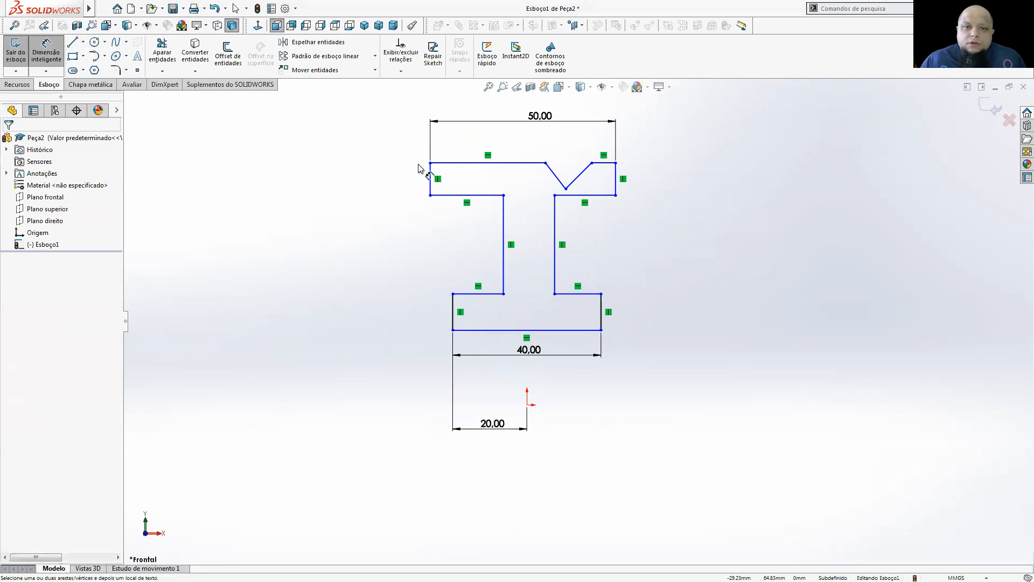
- Dimension the horizontal distance from the rim's left end line to the origin at 25 mm
left_click(431, 183)
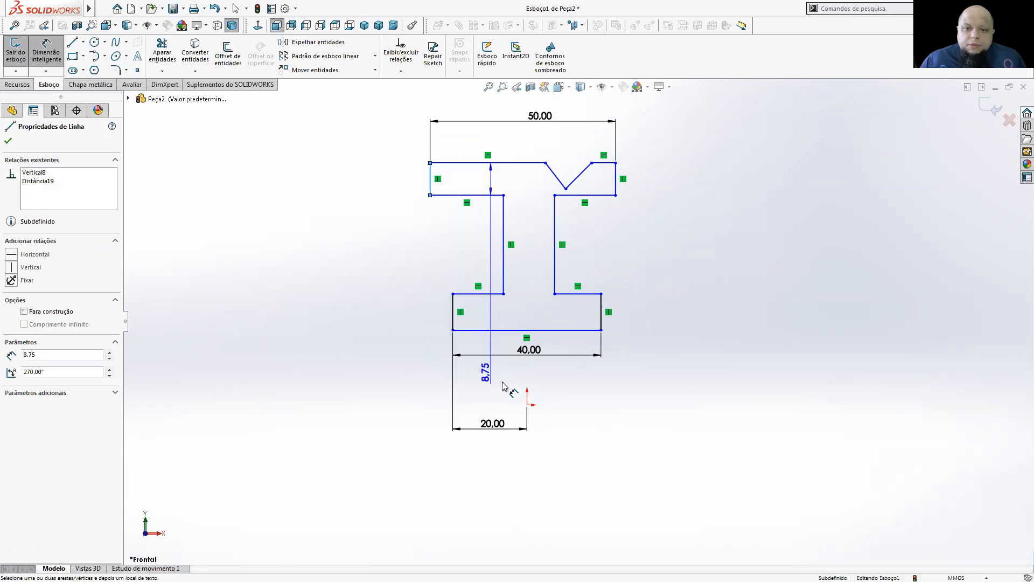
left_click(527, 404)
left_click(494, 458)
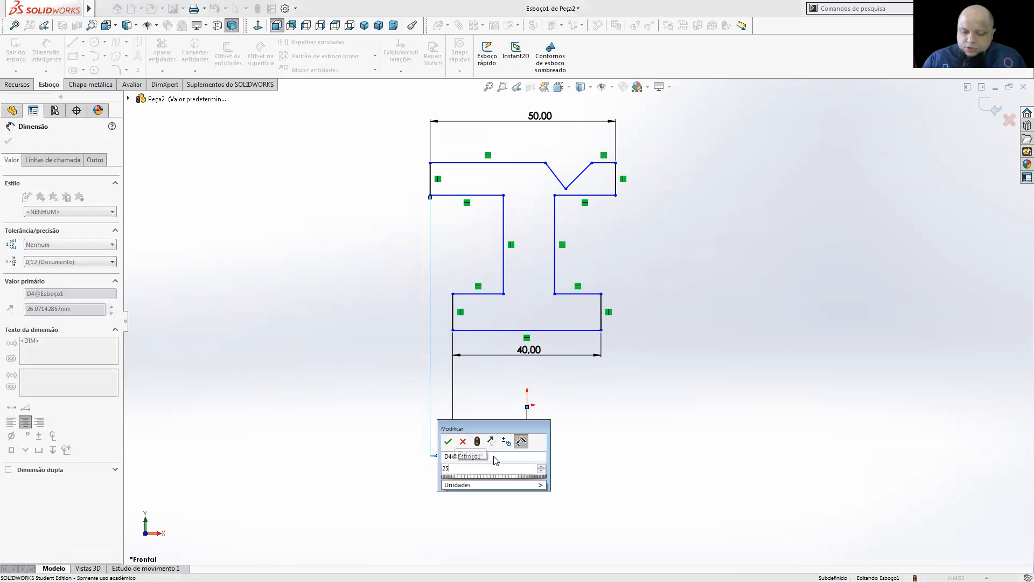
type("25")
key("Return")
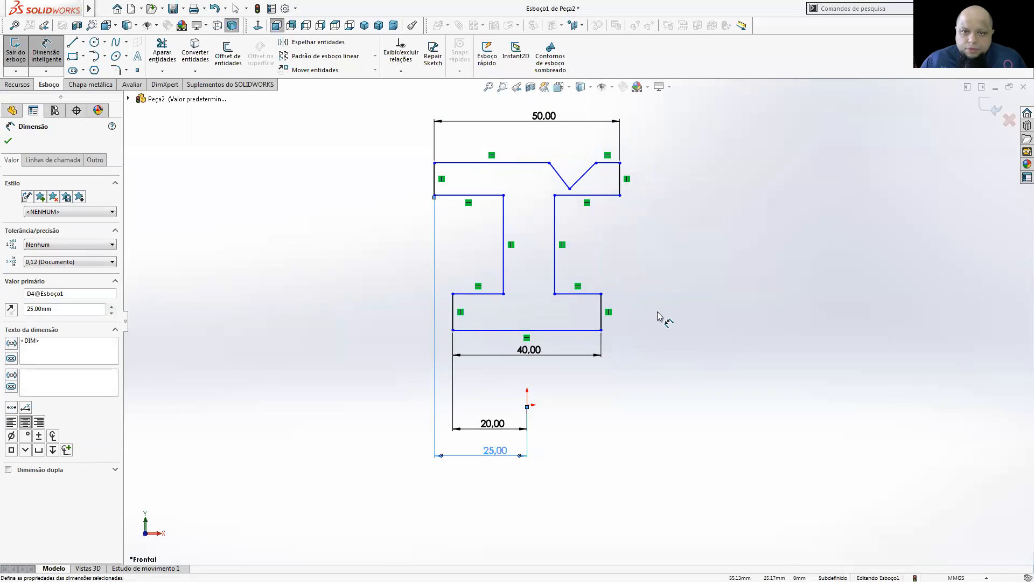
- Dimension the web thickness between its two vertical lines at 10 mm
left_click(504, 266)
left_click(555, 261)
left_click(467, 271)
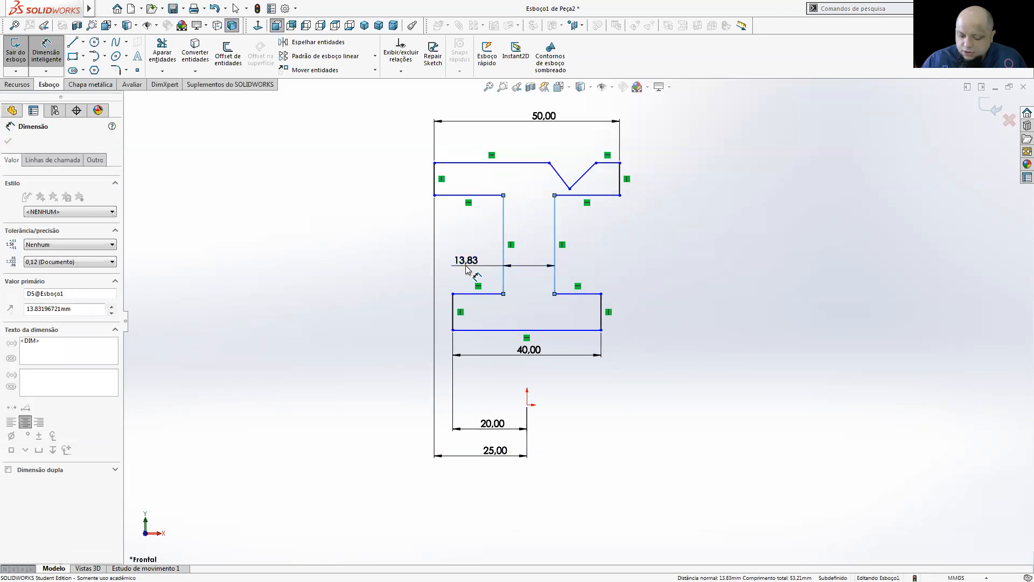
type("10")
key("Return")
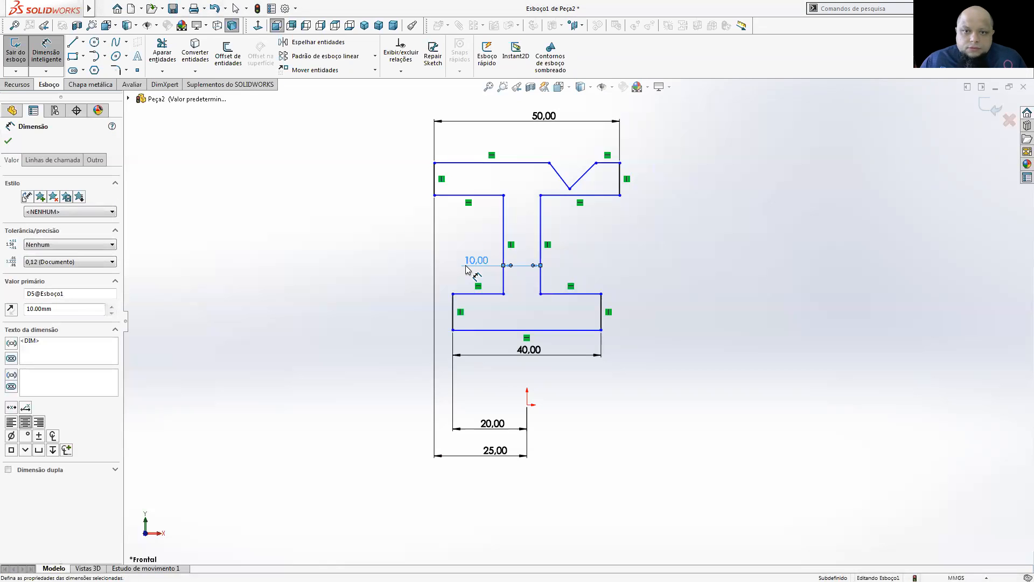
- Dimension the horizontal distance from the web's left line to the origin at 5 mm, and finish dimensioning
left_click(503, 278)
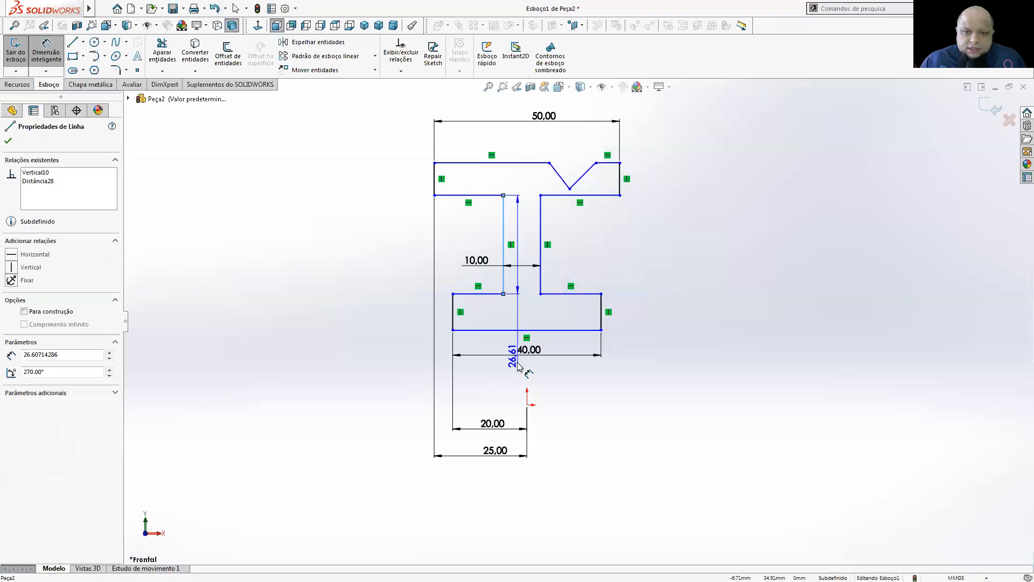
left_click(527, 404)
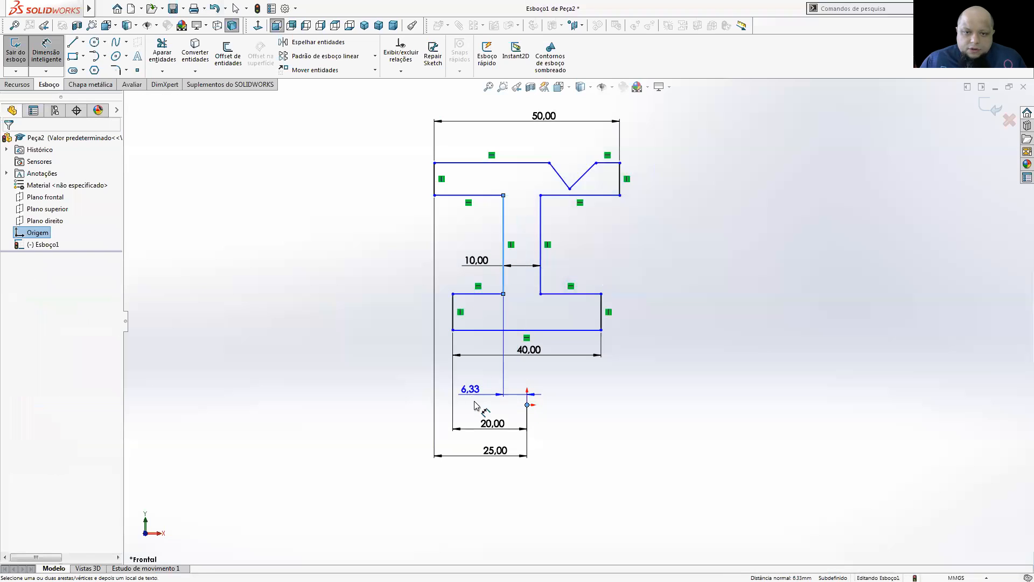
left_click(516, 408)
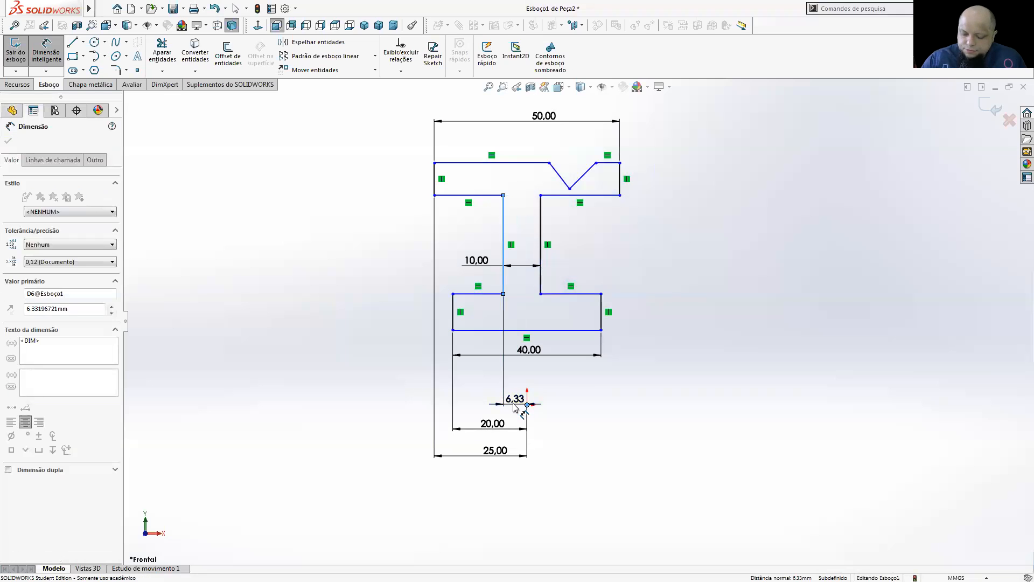
type("5")
key("Return")
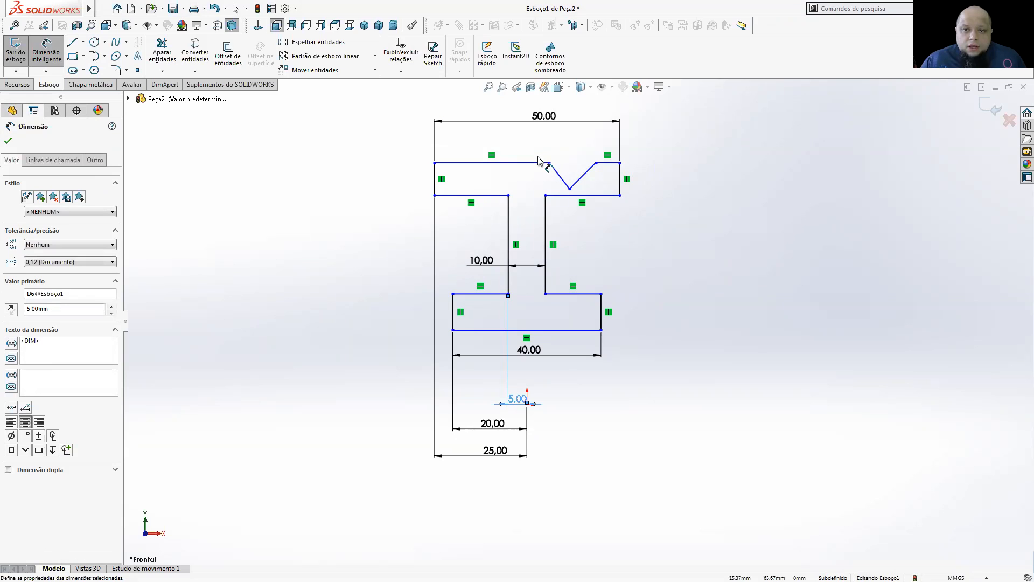
key("Escape")
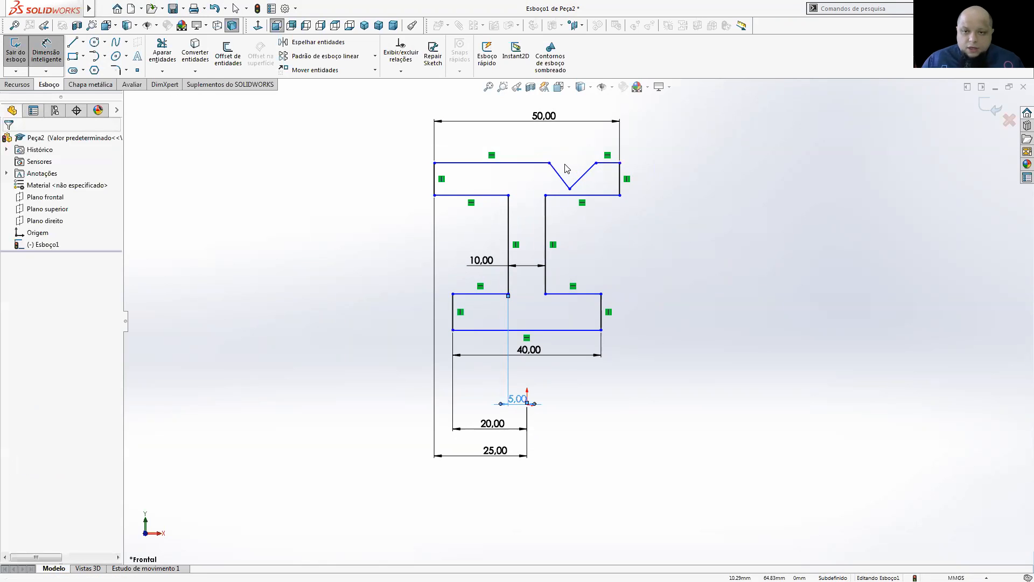
key("Escape")
left_click(517, 163)
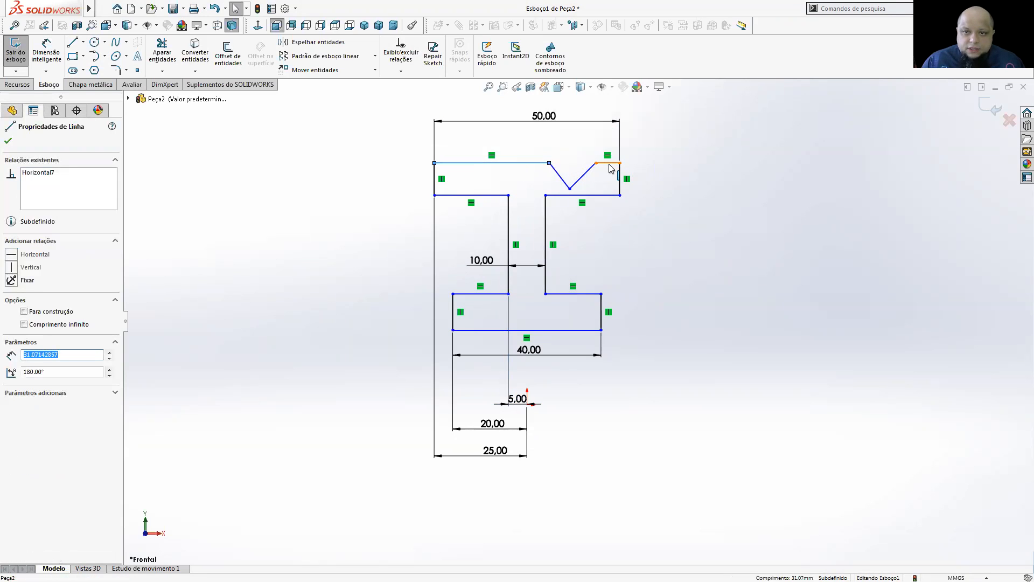
left_click(608, 162, "ctrl")
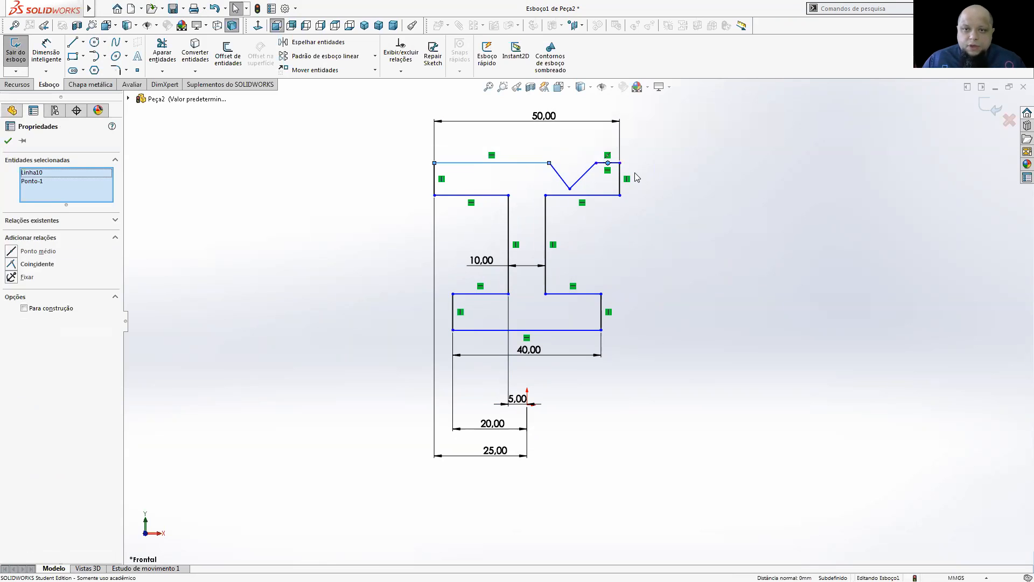
key("Escape")
- Make the two outer rim lines on either side of the V-groove collinear
scroll(618, 170, "down", 2)
left_click(607, 179)
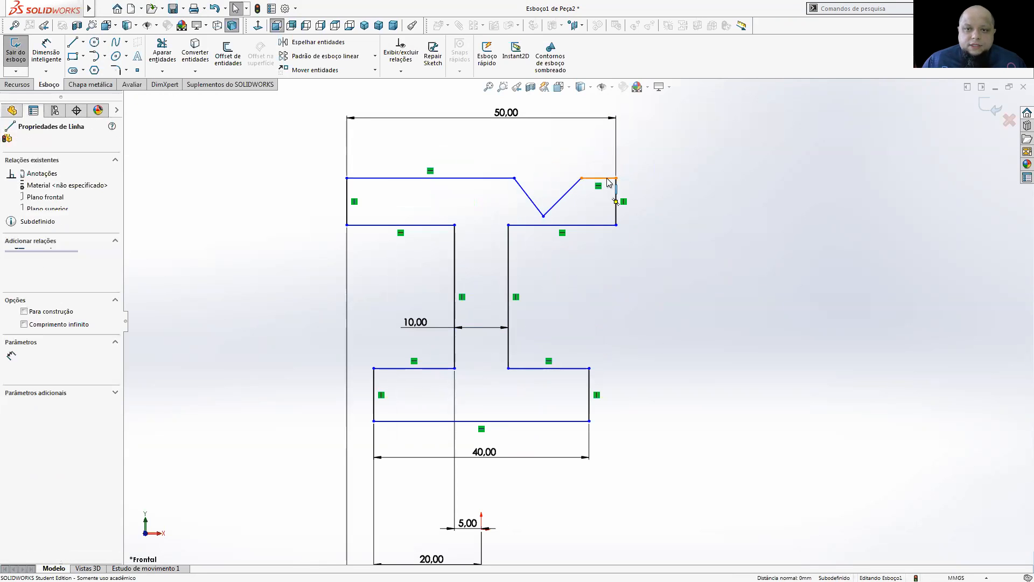
left_click(483, 182, "ctrl")
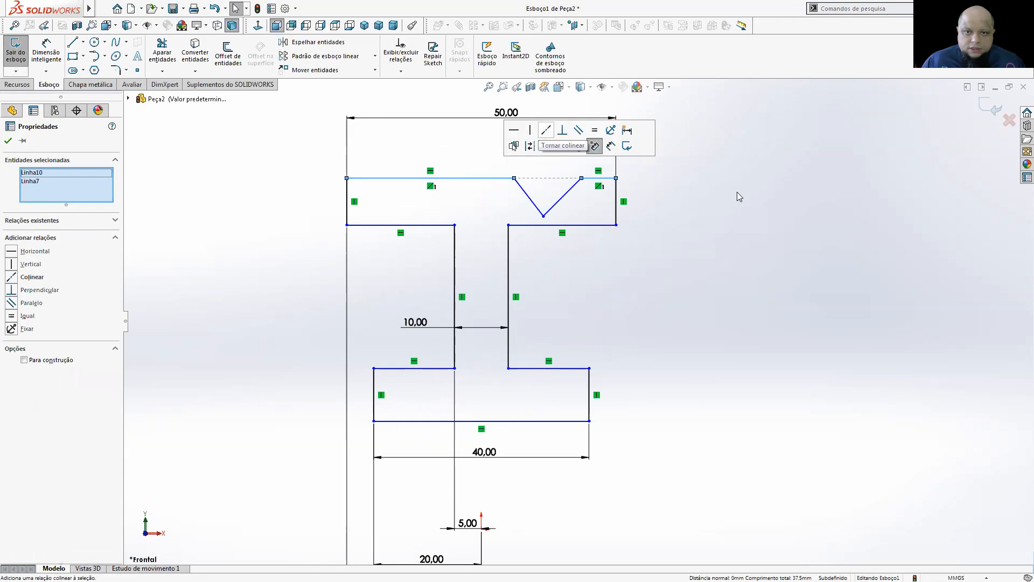
left_click(745, 245)
- Make the two inner rim lines on either side of the web collinear
left_click(536, 225)
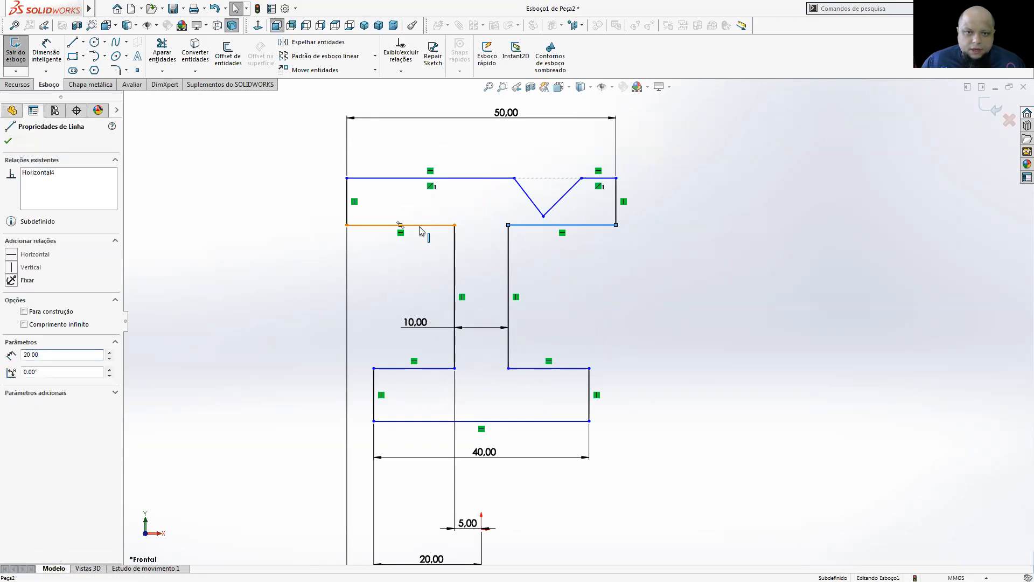
left_click(422, 230, "ctrl")
left_click(533, 194)
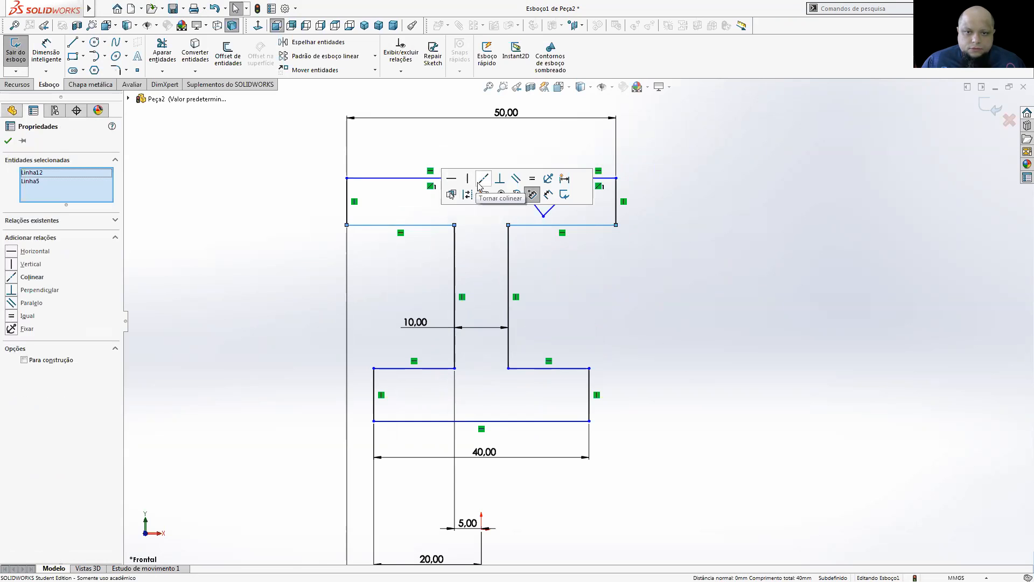
left_click(733, 320)
- Make the two upper hub lines on either side of the web collinear
left_click(576, 368)
left_click(439, 369, "ctrl")
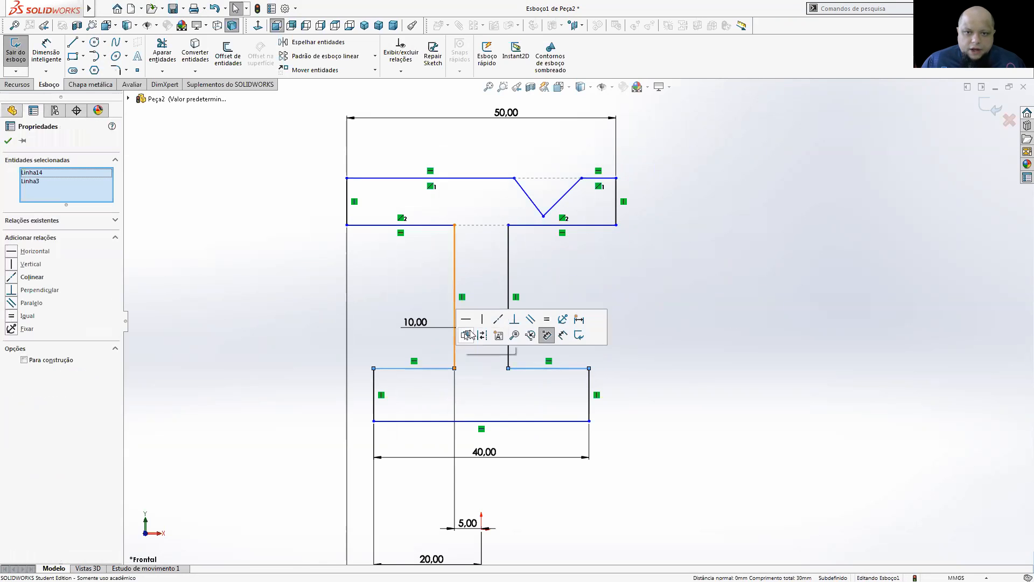
left_click(498, 319)
left_click(768, 273)
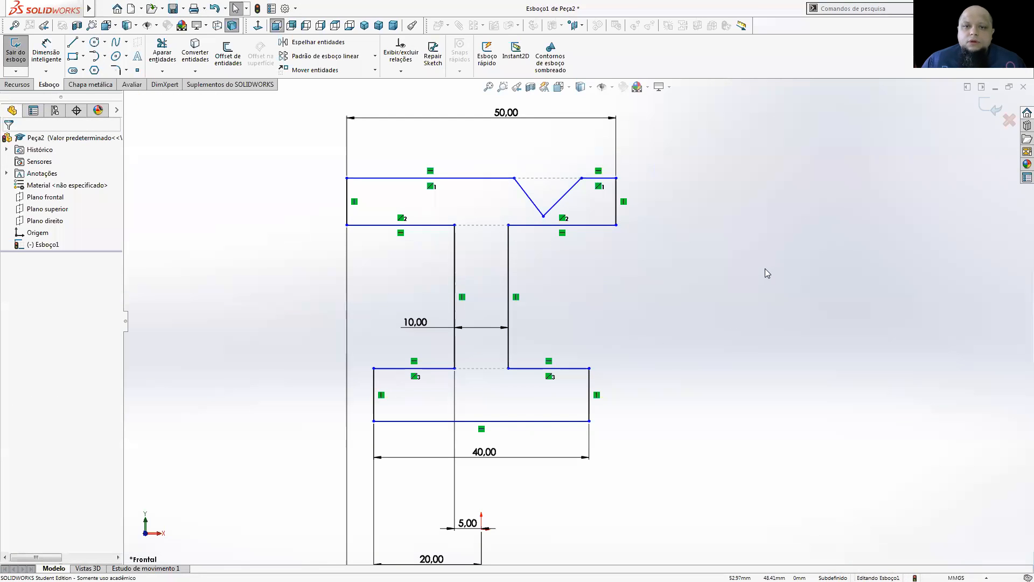
- Move the V-groove's left endpoint above the web's left line and its bottom vertex roughly onto the web's centre
left_click_drag(515, 178, 454, 178)
left_click_drag(548, 217, 486, 210)
left_click(609, 276)
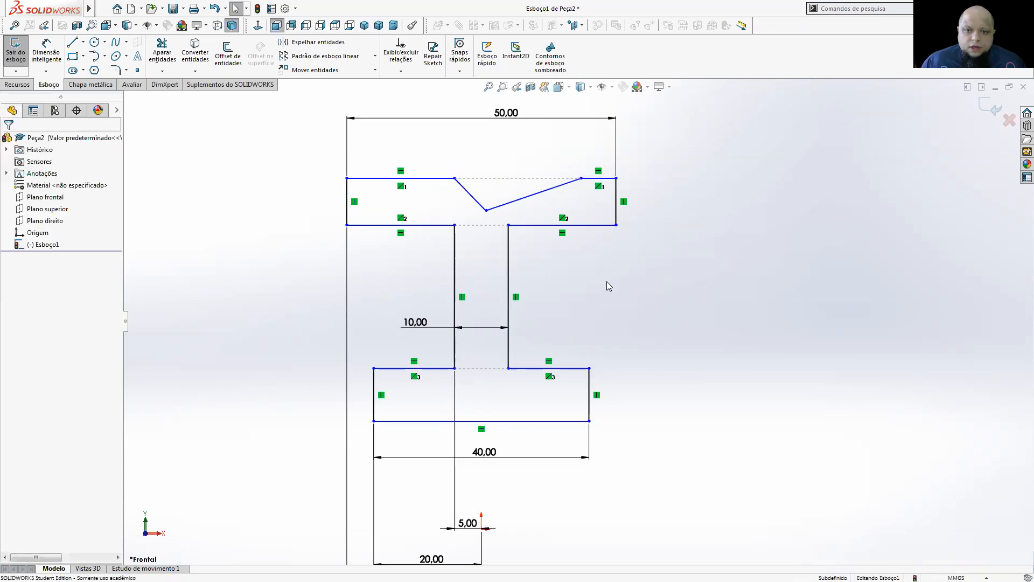
key("z")
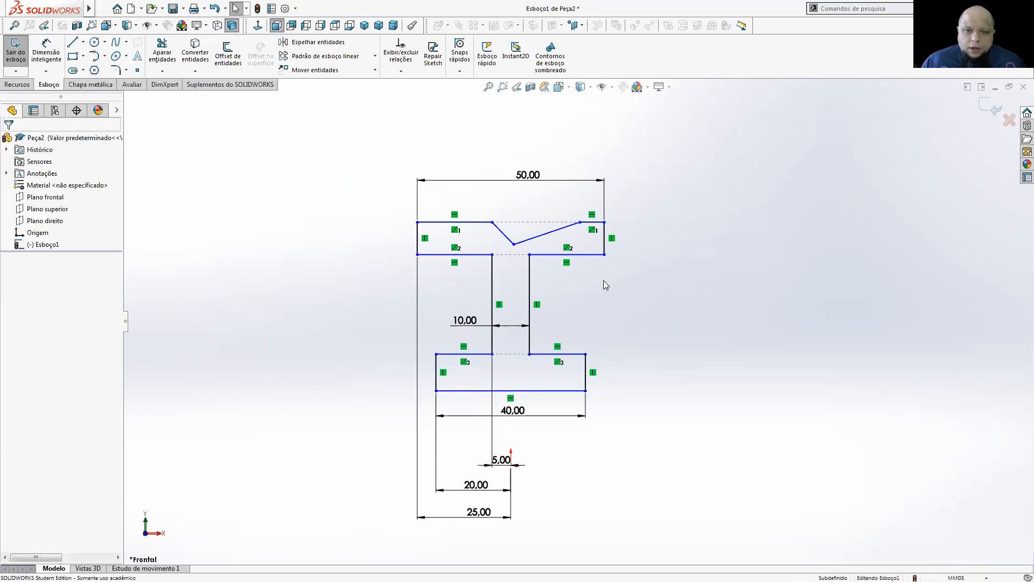
left_click(513, 246)
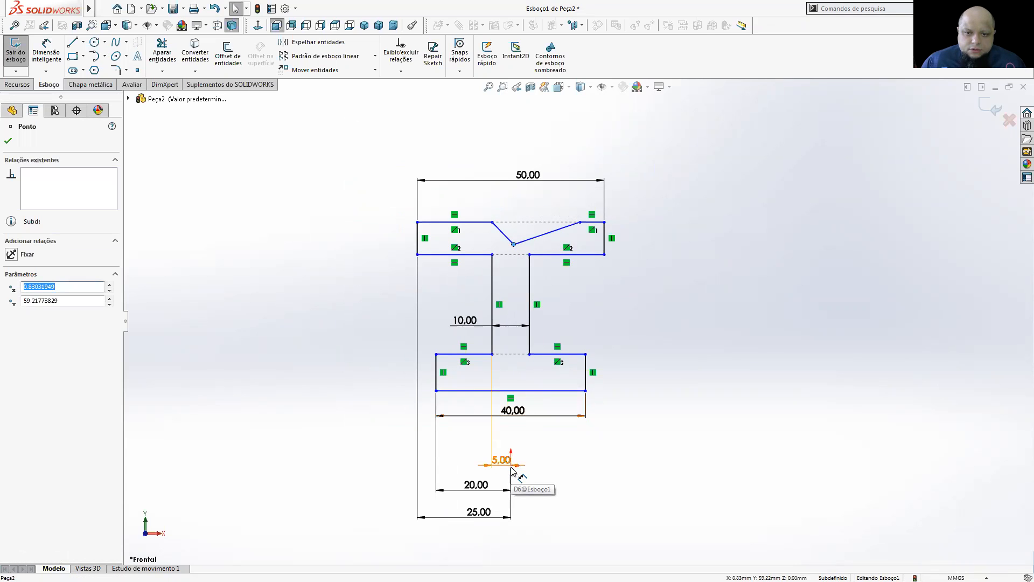
left_click(581, 467)
left_click(513, 246)
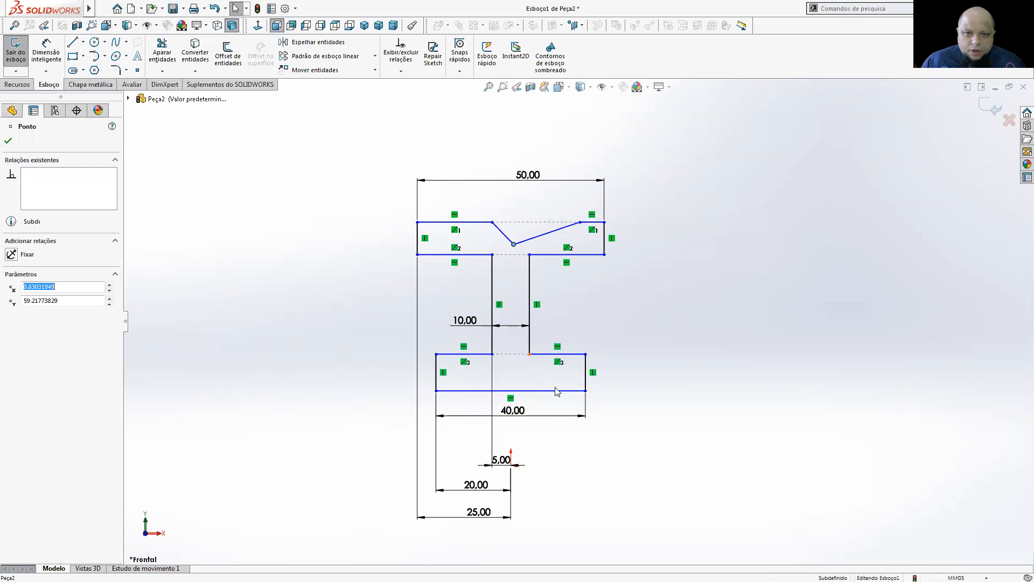
left_click(514, 465)
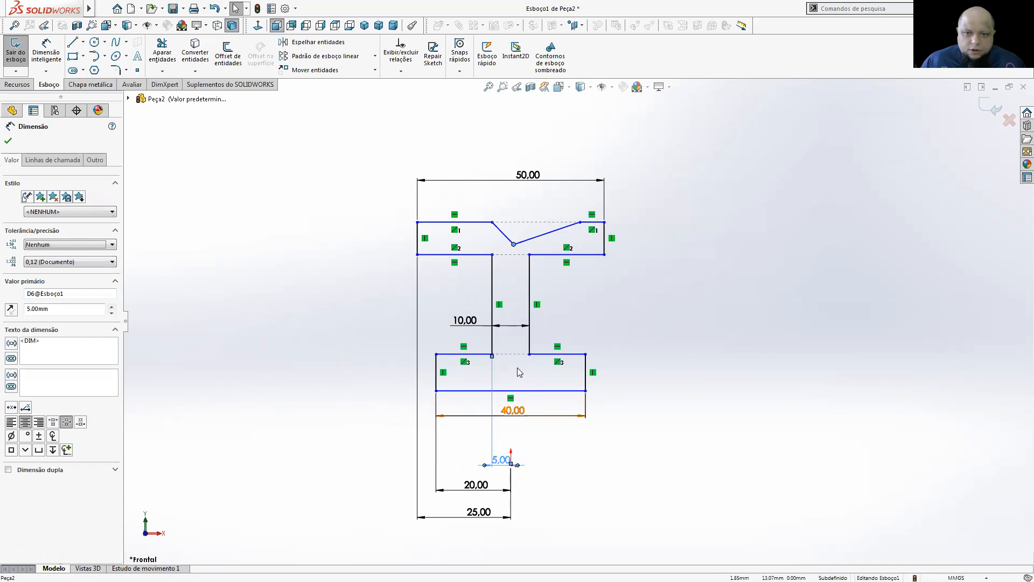
left_click(618, 311)
- Reposition the 25, 20 and 5 mm horizontal dimensions farther below the origin so that the origin point is clear
scroll(512, 461, "down", 2)
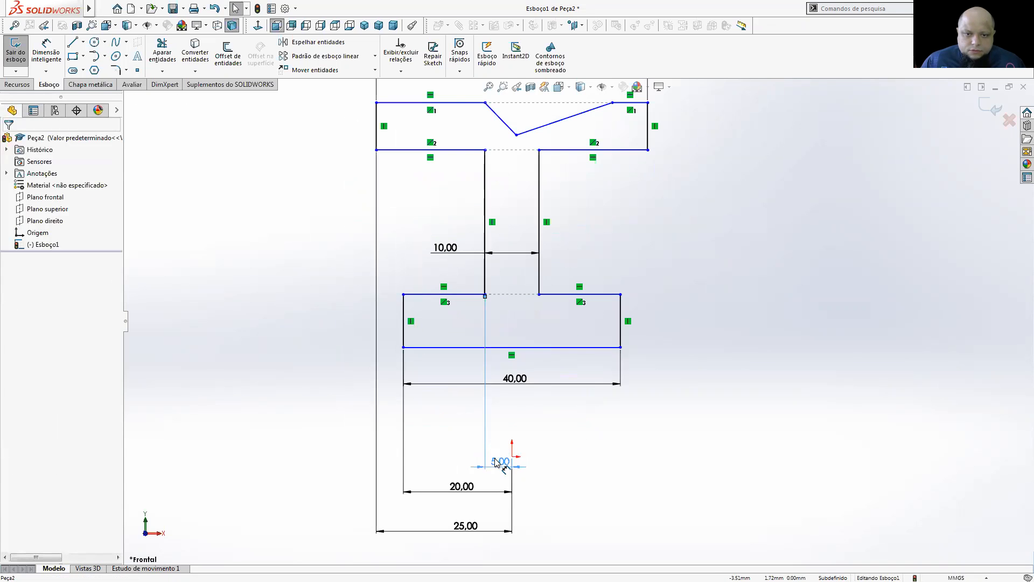
left_click_drag(468, 527, 467, 542)
left_click_drag(466, 487, 466, 512)
left_click_drag(492, 460, 500, 487)
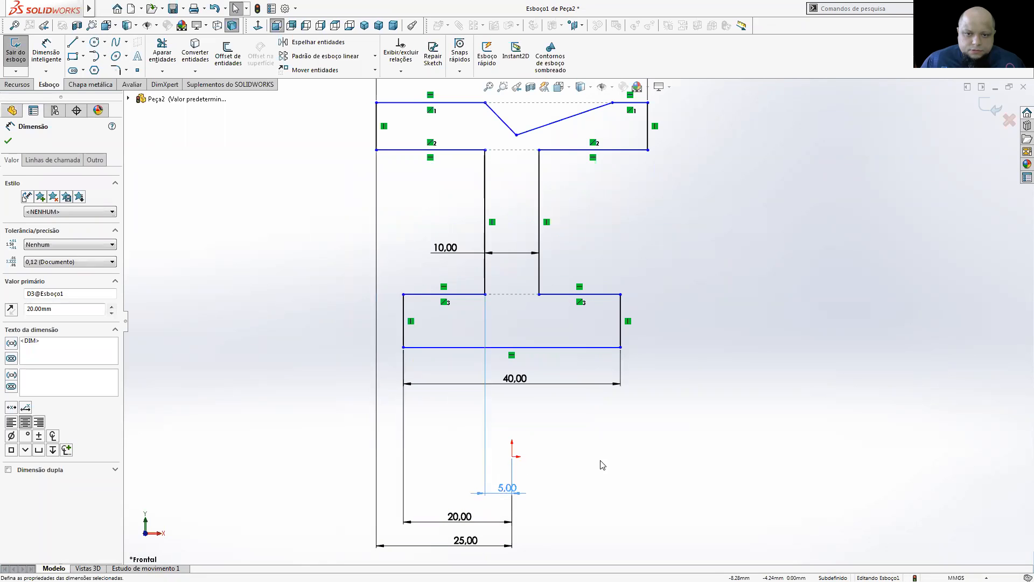
left_click(602, 463)
- Align the V-groove's bottom vertex with the origin using a Vertical relation
left_click(517, 135)
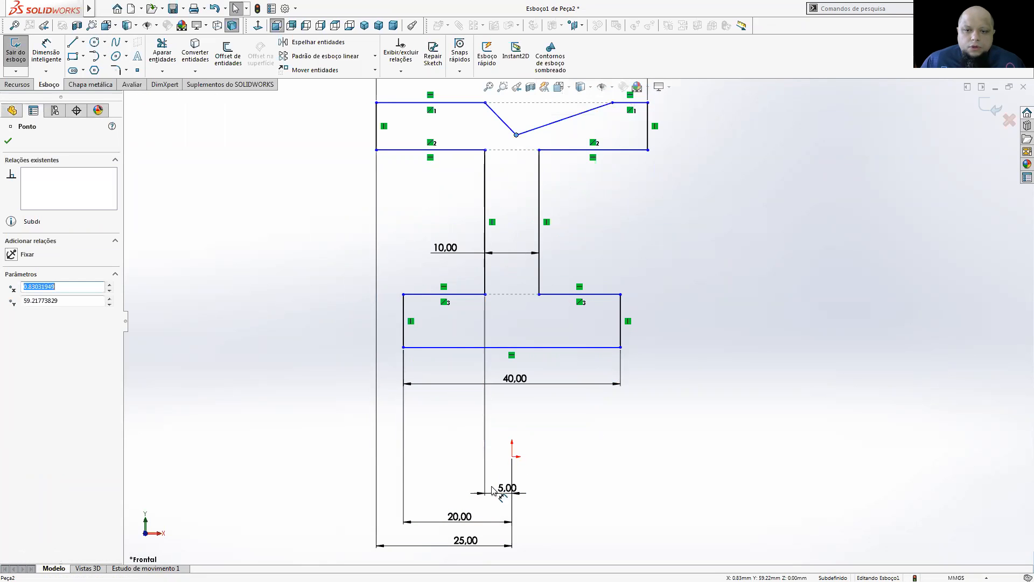
left_click(513, 457, "ctrl")
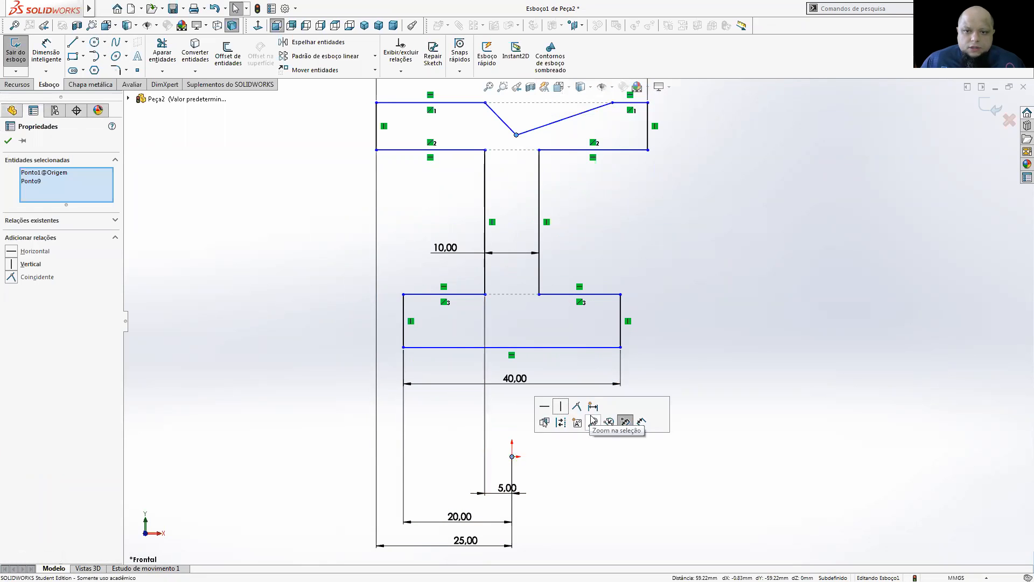
left_click(564, 405)
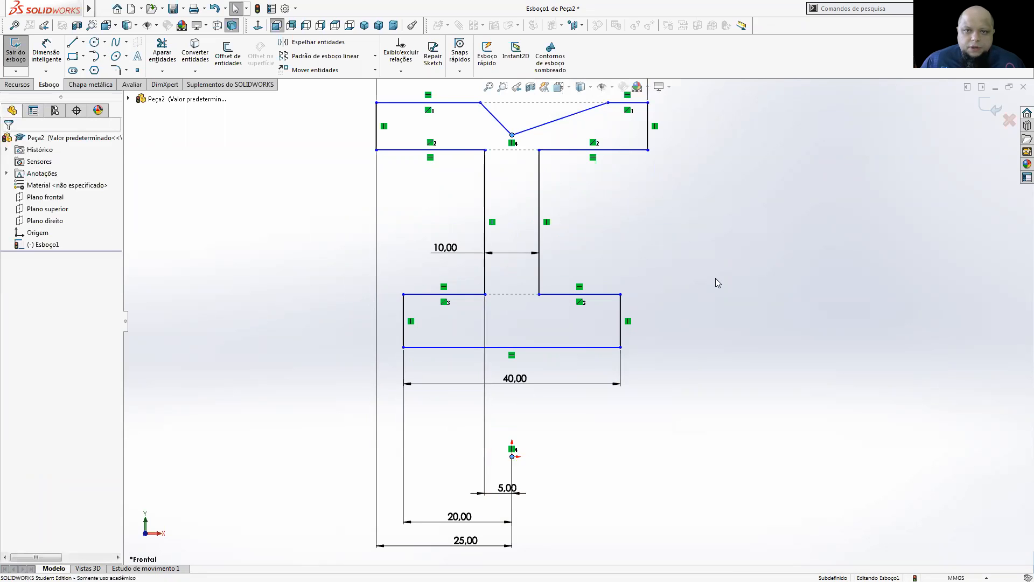
key("f")
- Dimension the angle between the two V-groove lines at 80°
left_click(47, 52)
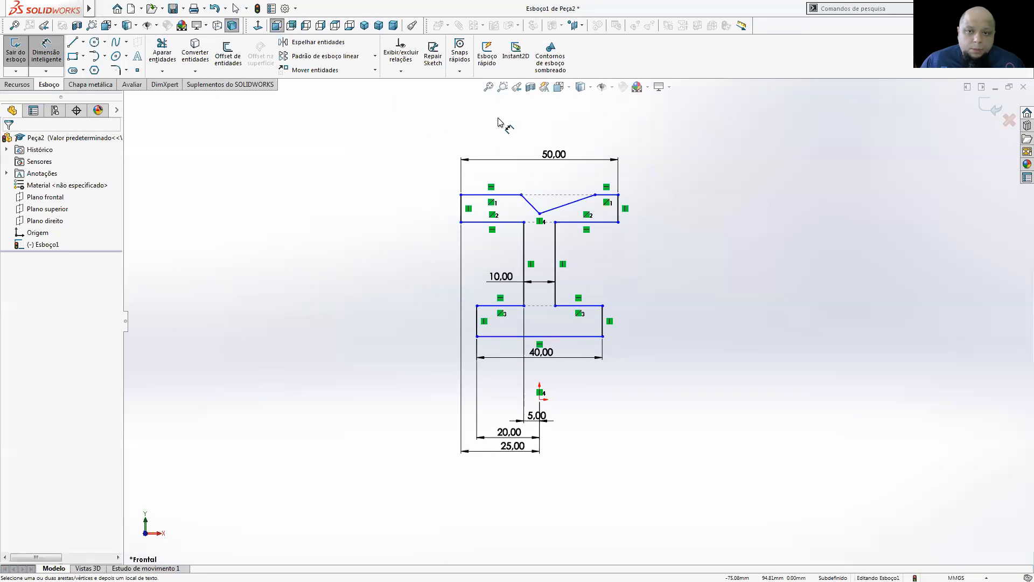
scroll(600, 180, "down", 3)
left_click(544, 234)
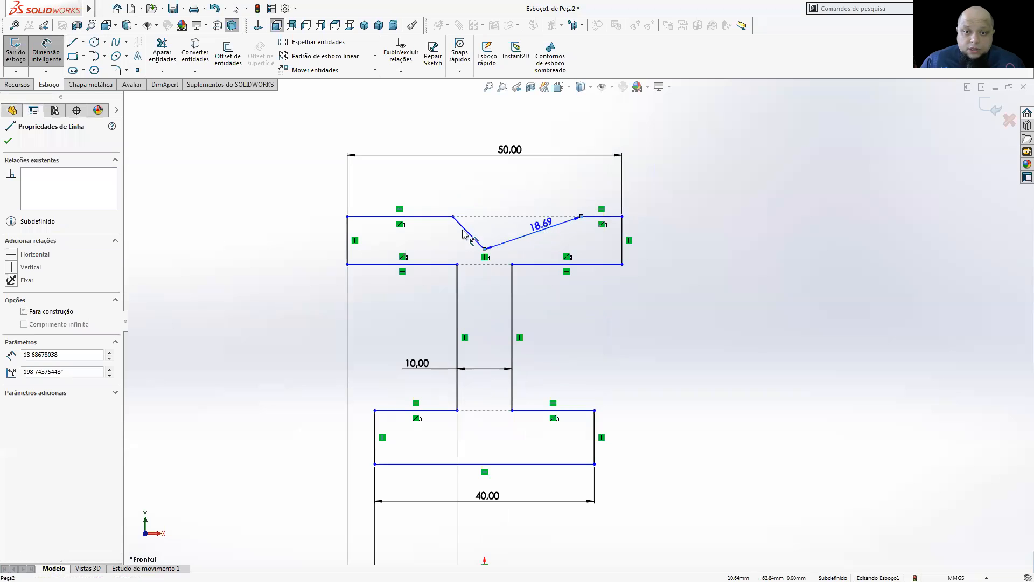
left_click(463, 227)
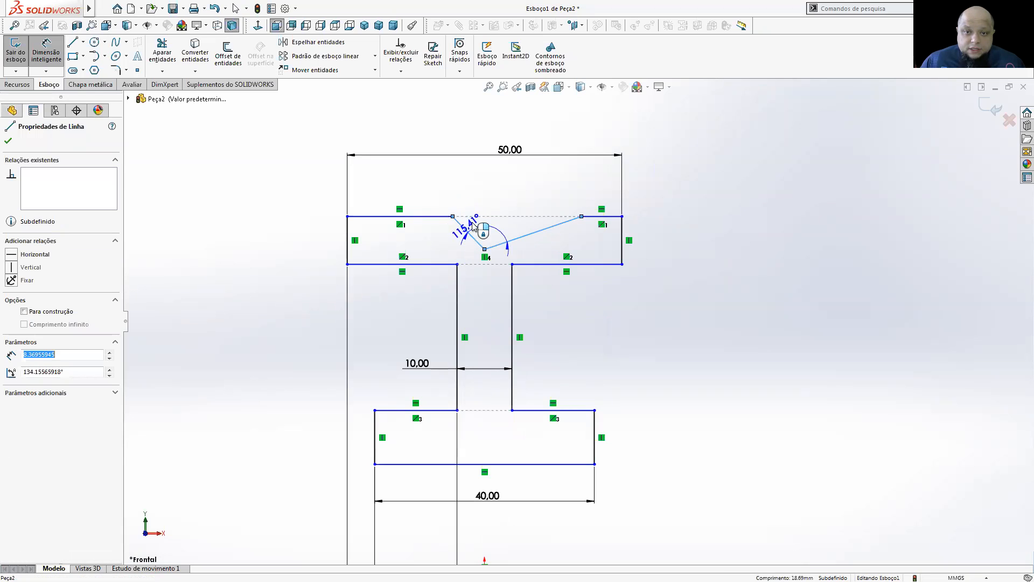
left_click(511, 185)
type("80")
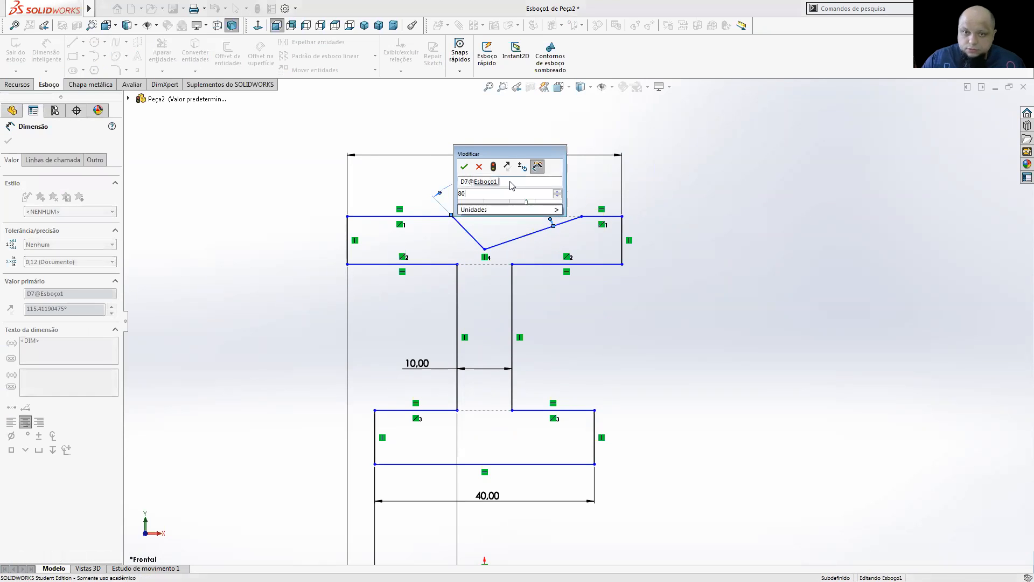
key("Return")
left_click(698, 214)
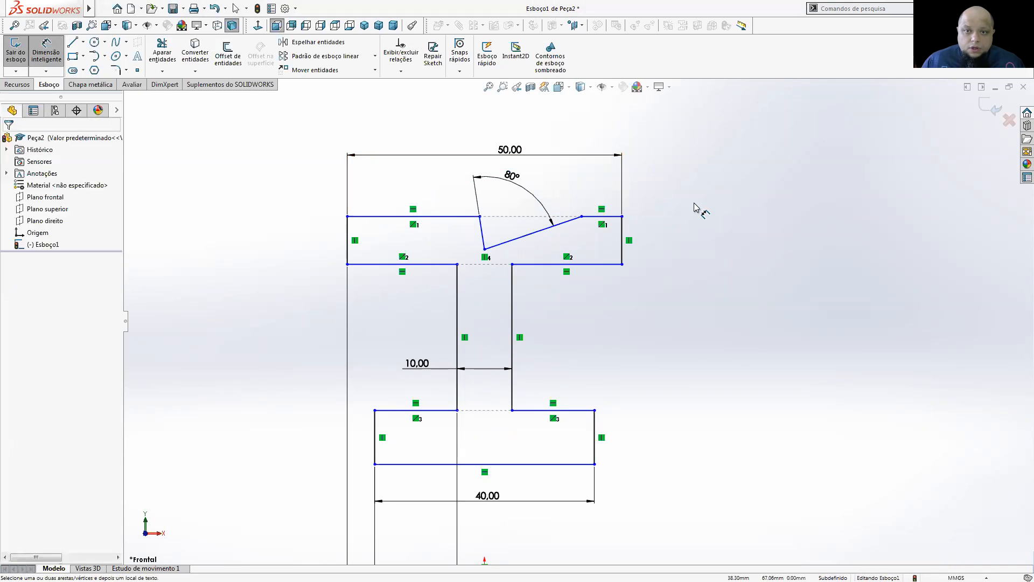
- Dimension the V-groove's opening between its two upper endpoints at 10 mm, and finish dimensioning
left_click(480, 216)
left_click(582, 217)
left_click(558, 183)
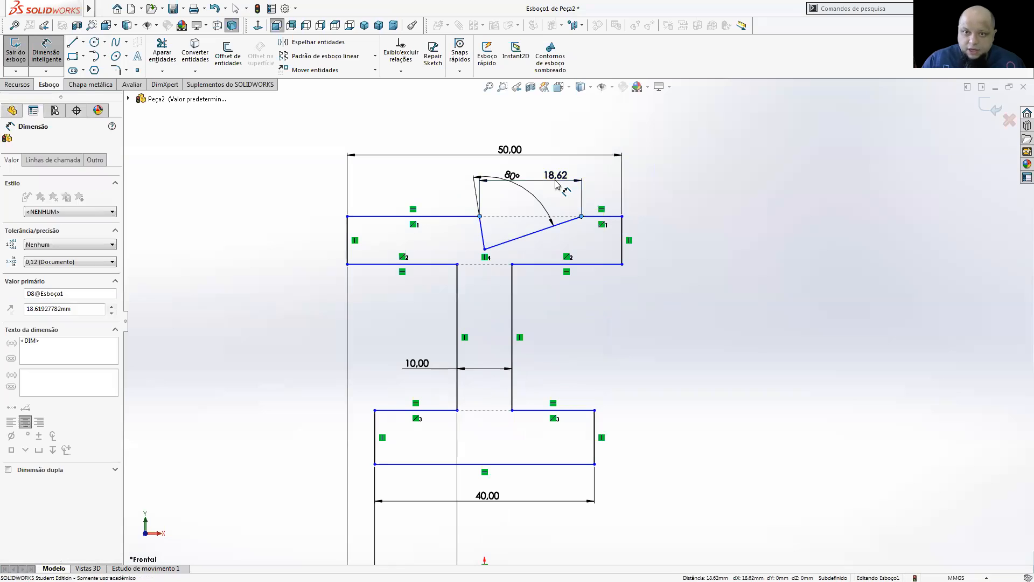
type("10")
key("Return")
left_click(729, 204)
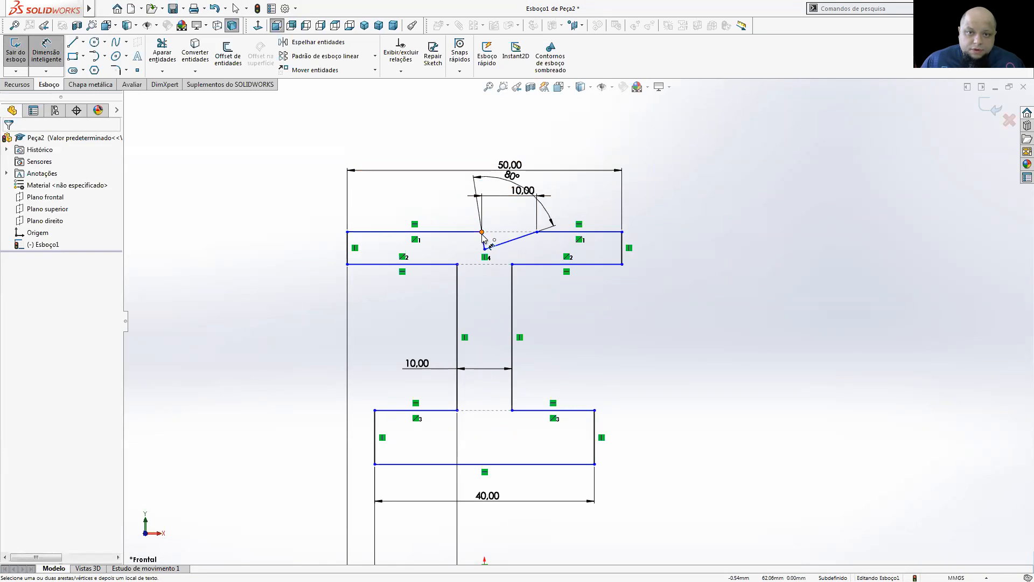
key("Escape")
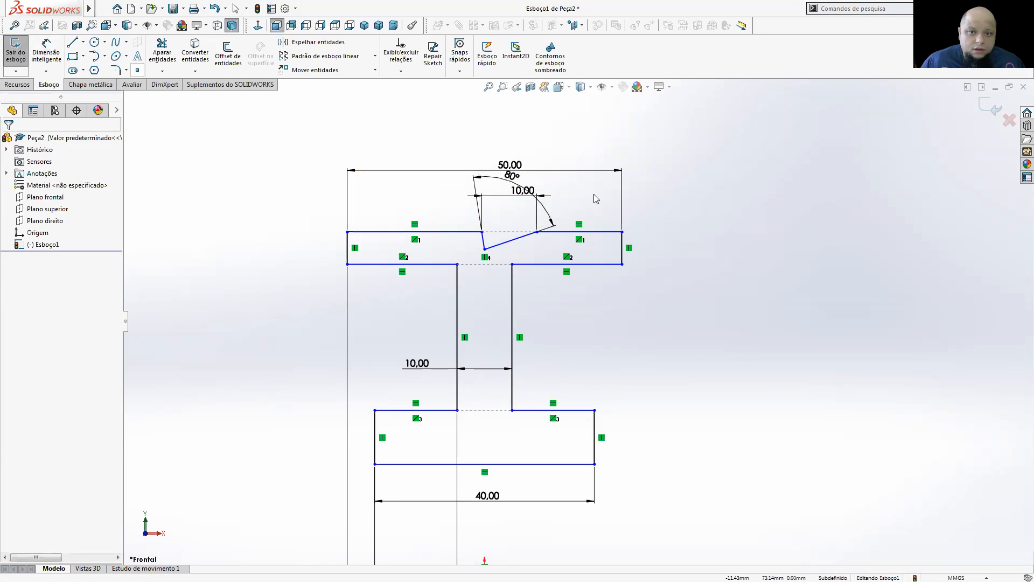
left_click(483, 233)
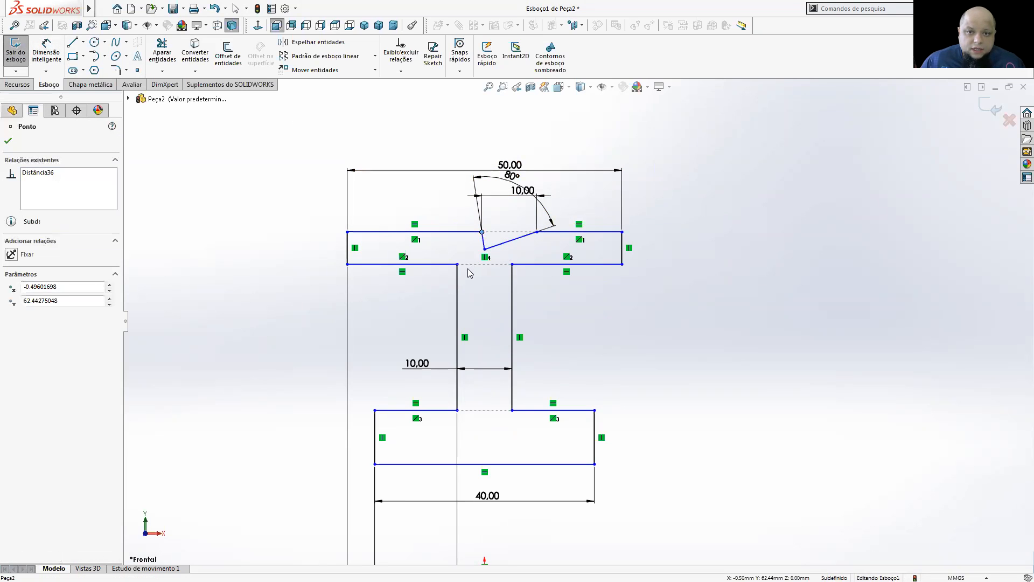
left_click(458, 284)
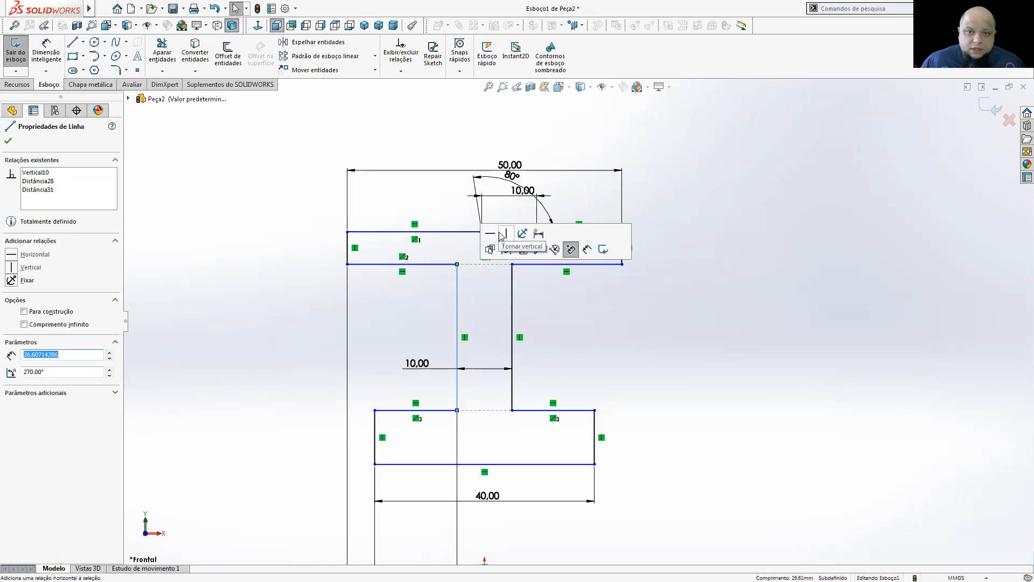
left_click(757, 185)
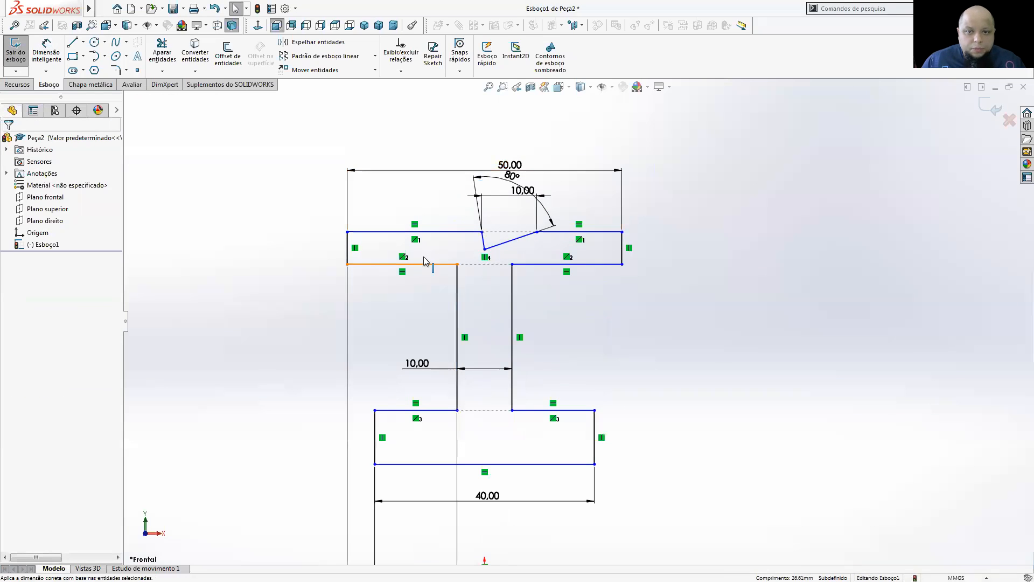
left_click(485, 248)
left_click(458, 284, "ctrl")
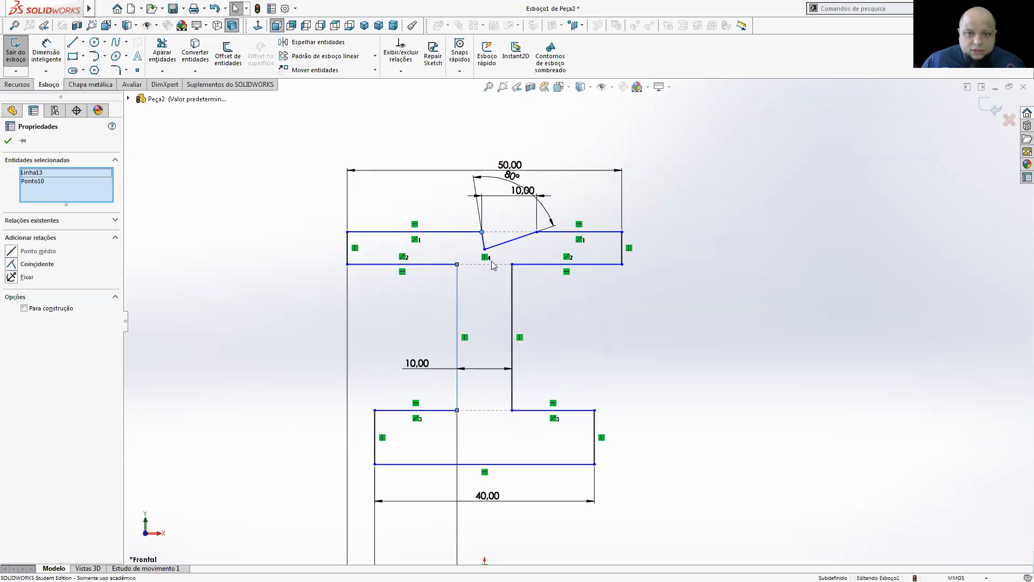
left_click(754, 234)
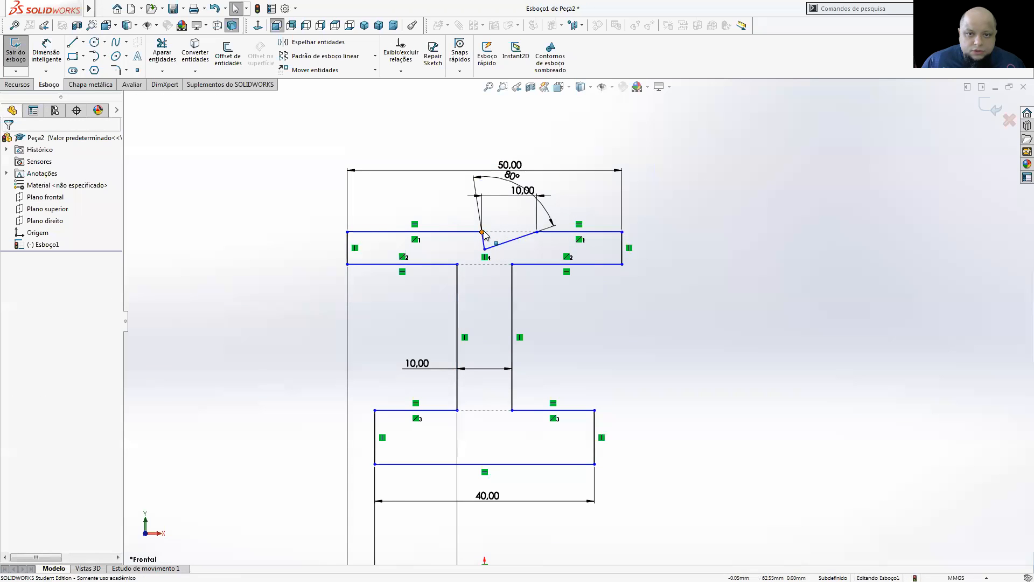
- Make the V-groove's left upper endpoint coincident with the web's left line
left_click(483, 233)
left_click(459, 291, "ctrl")
left_click(503, 238)
left_click(808, 244)
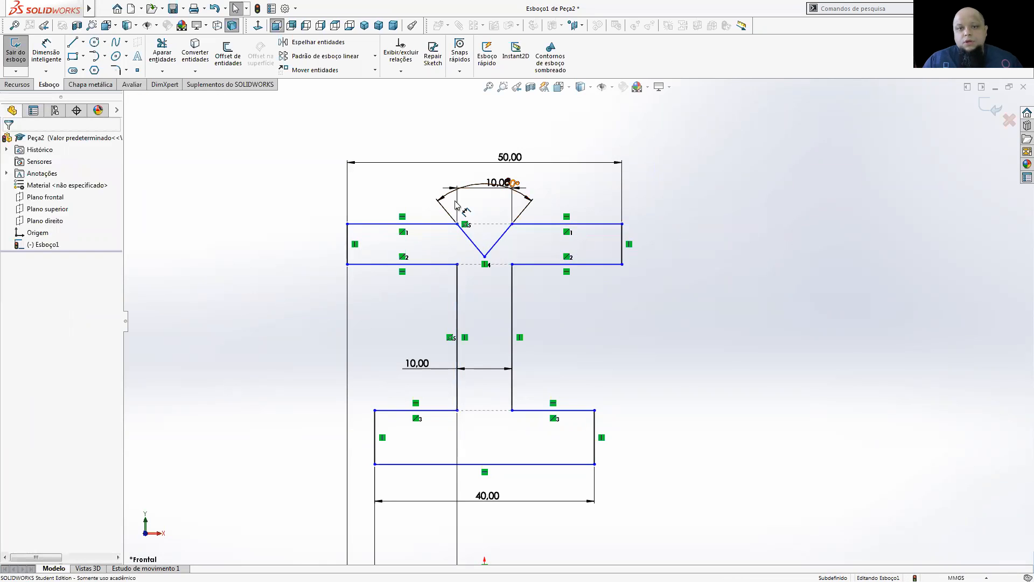
key("f")
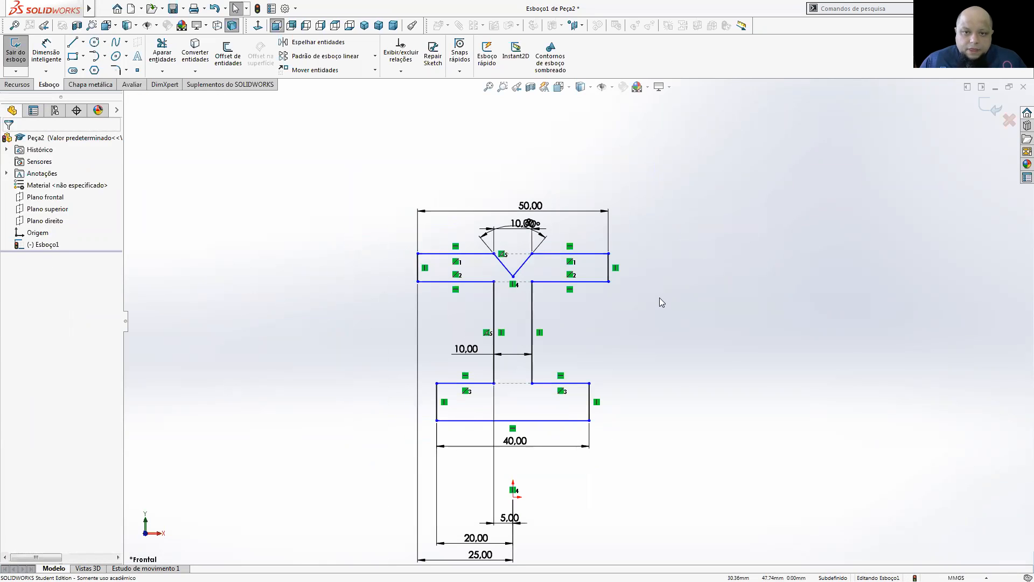
- Check the wheel diameters in the Rodízio drawing, and dimension the hub's bottom line to the origin at 10 mm vertically
key("alt+Tab")
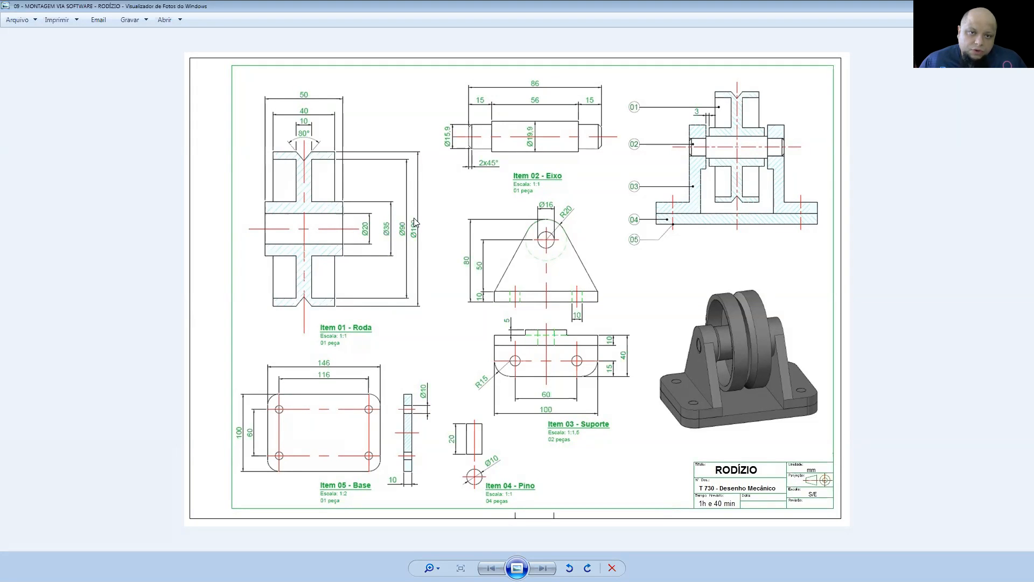
key("alt+Tab")
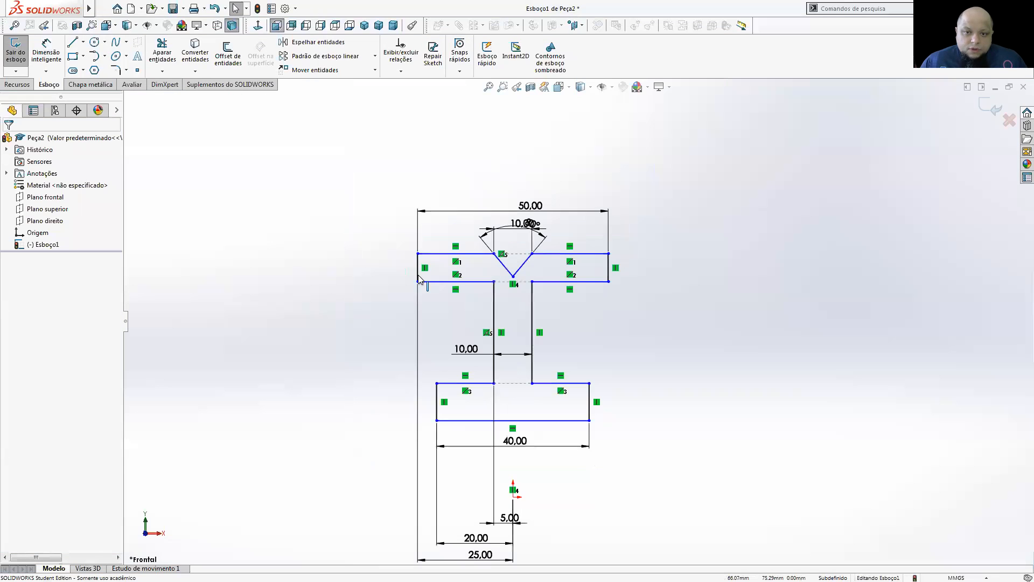
scroll(574, 470, "up", 2)
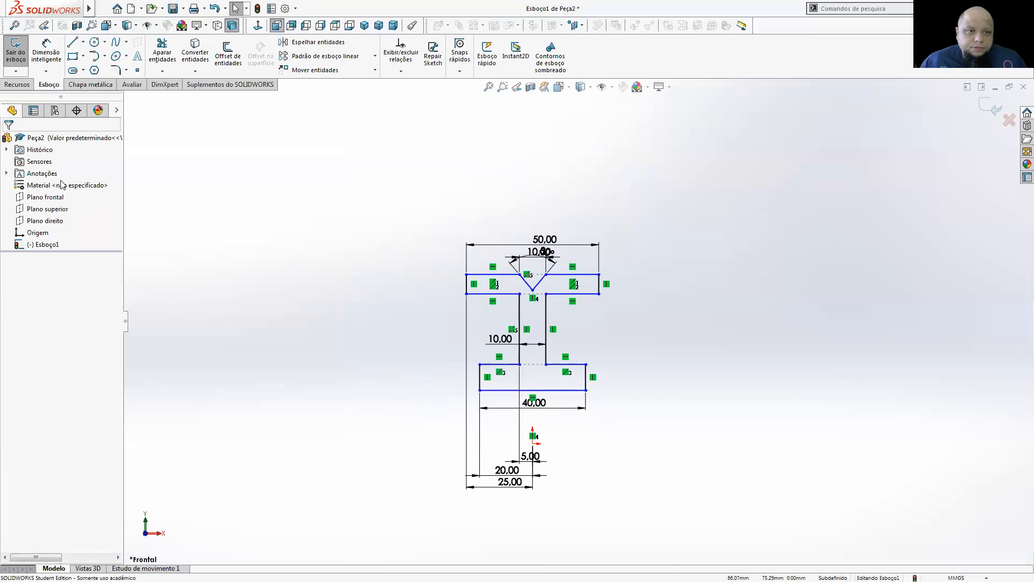
left_click(56, 64)
scroll(614, 436, "down", 3)
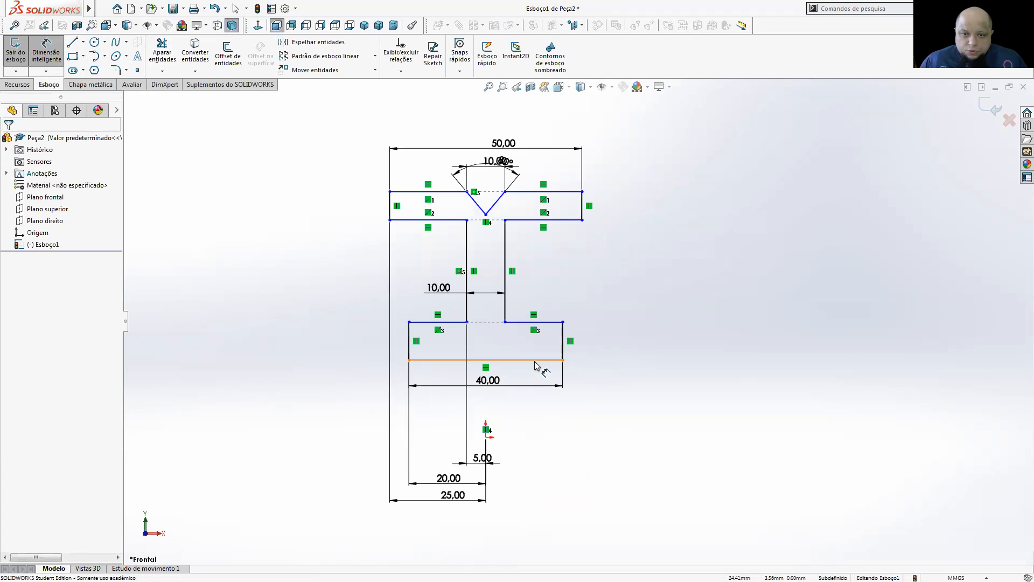
left_click(535, 361)
left_click(486, 436)
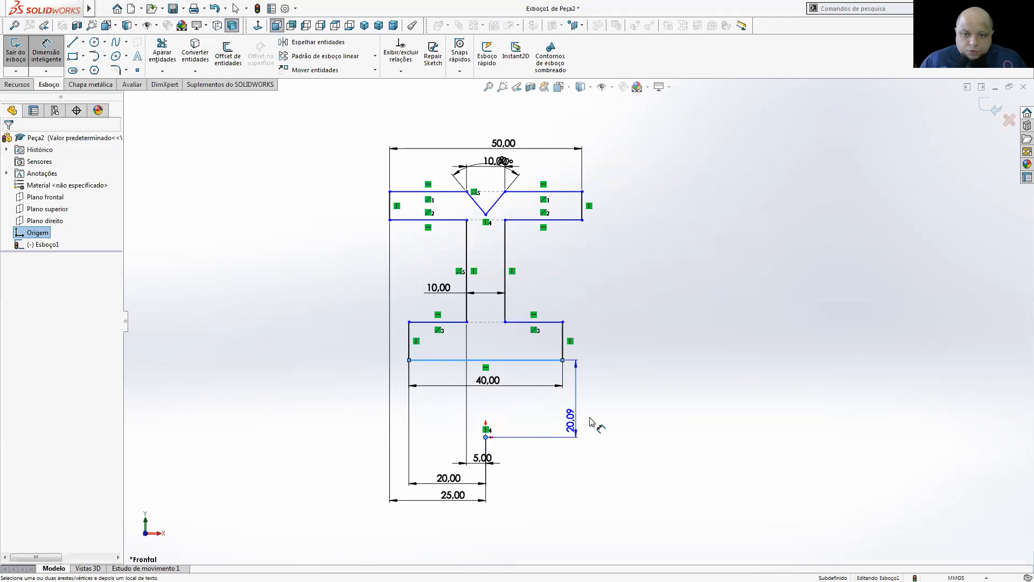
left_click(614, 420)
type("10")
key("Return")
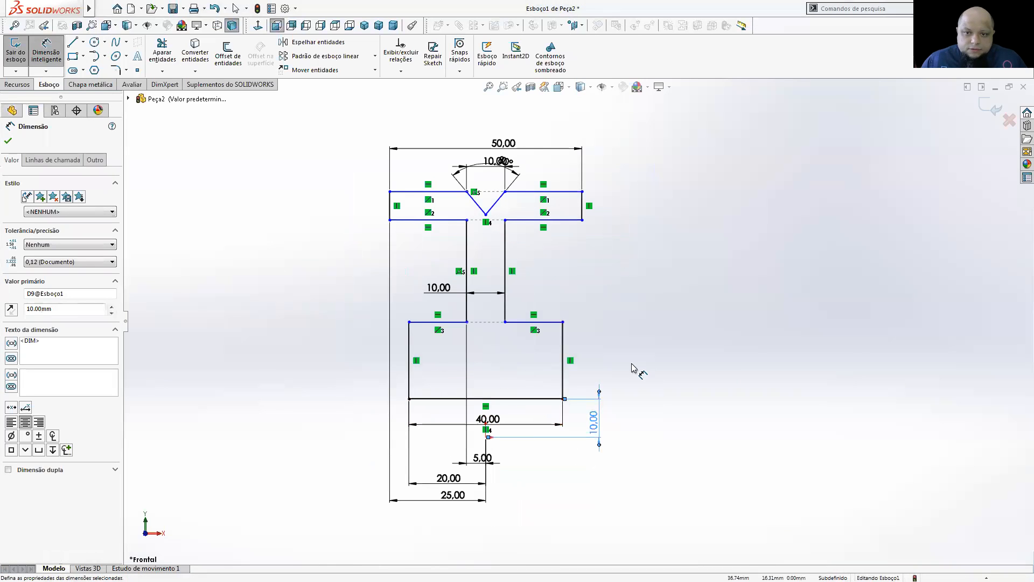
key("Escape")
- Dimension the vertical distance from the hub's upper right line to the origin as 35/2 mm
left_click(545, 323)
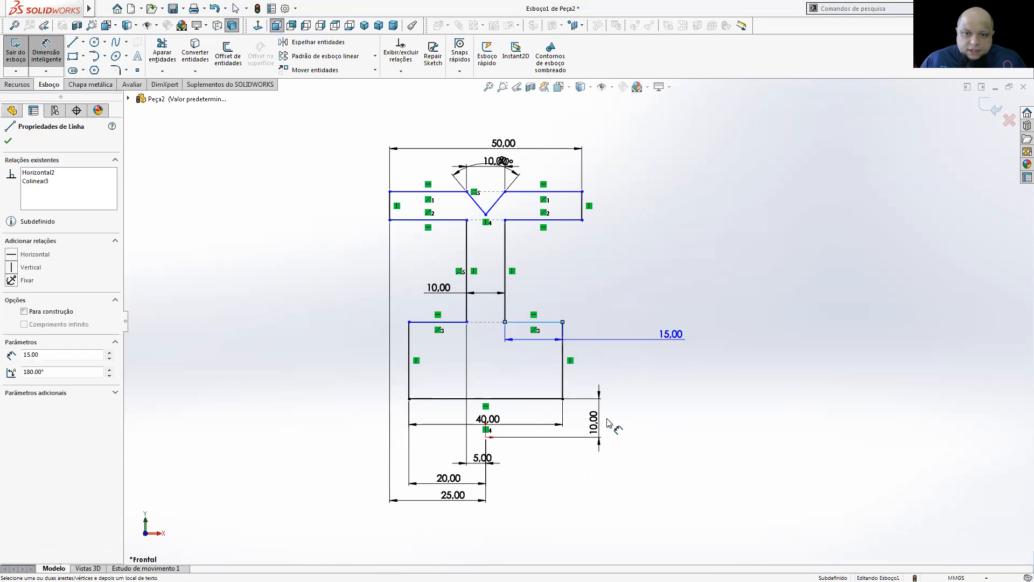
left_click(486, 436)
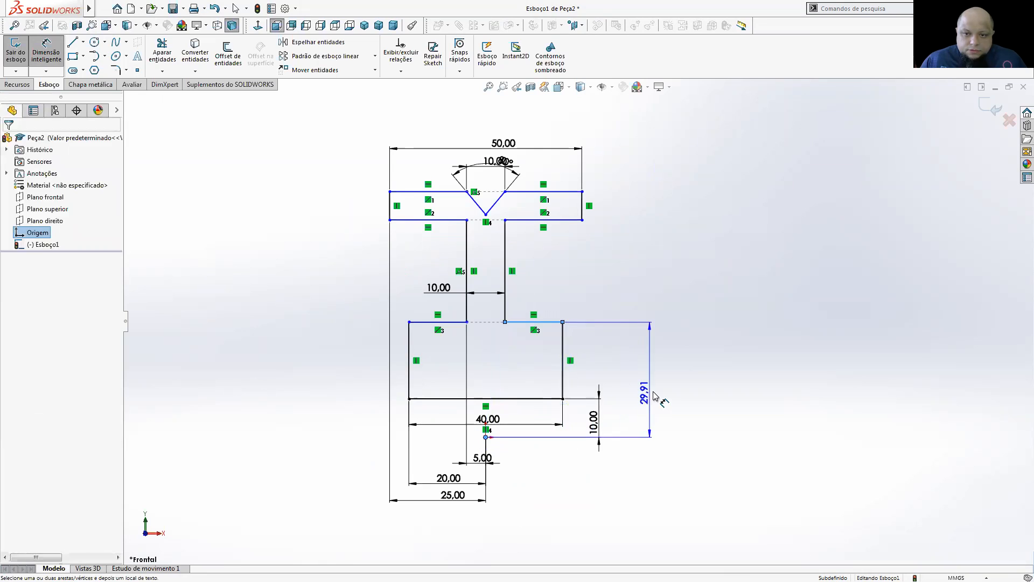
left_click(658, 397)
type("35/2")
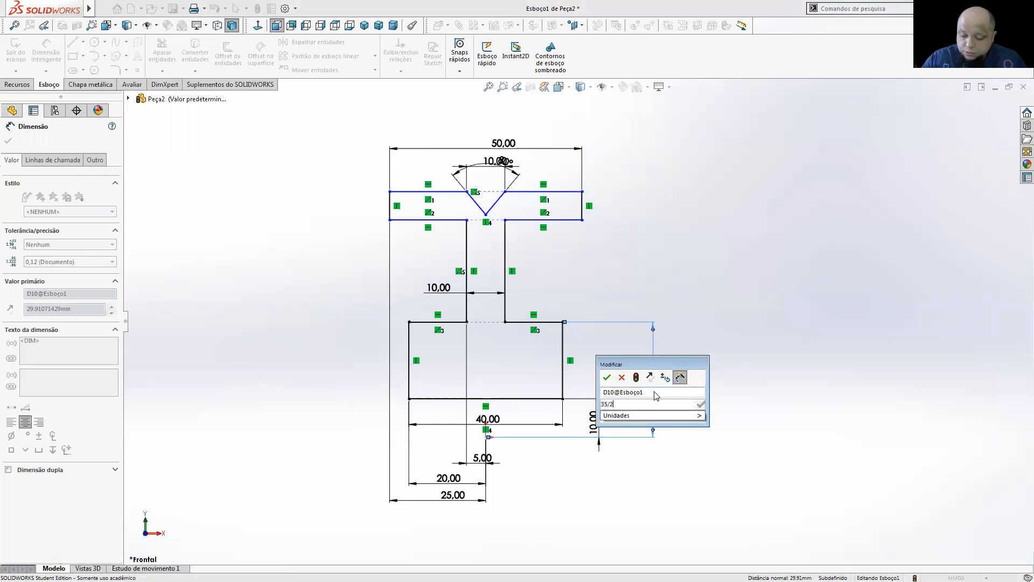
key("Return")
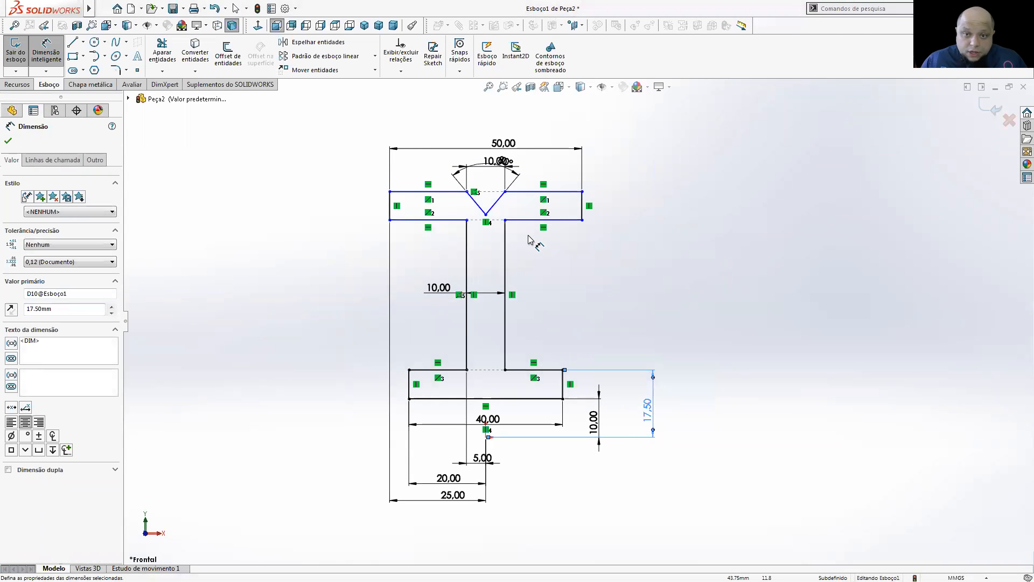
- Dimension the vertical distance from the rim's lower right line to the origin as 90/2 mm
left_click(541, 220)
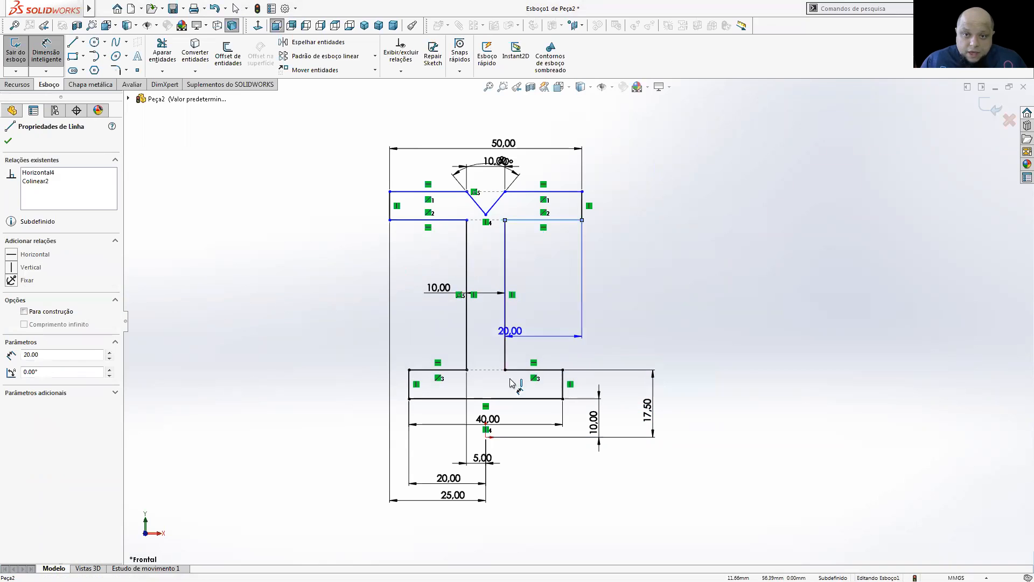
left_click(488, 437)
left_click(689, 354)
type("90/2")
key("Return")
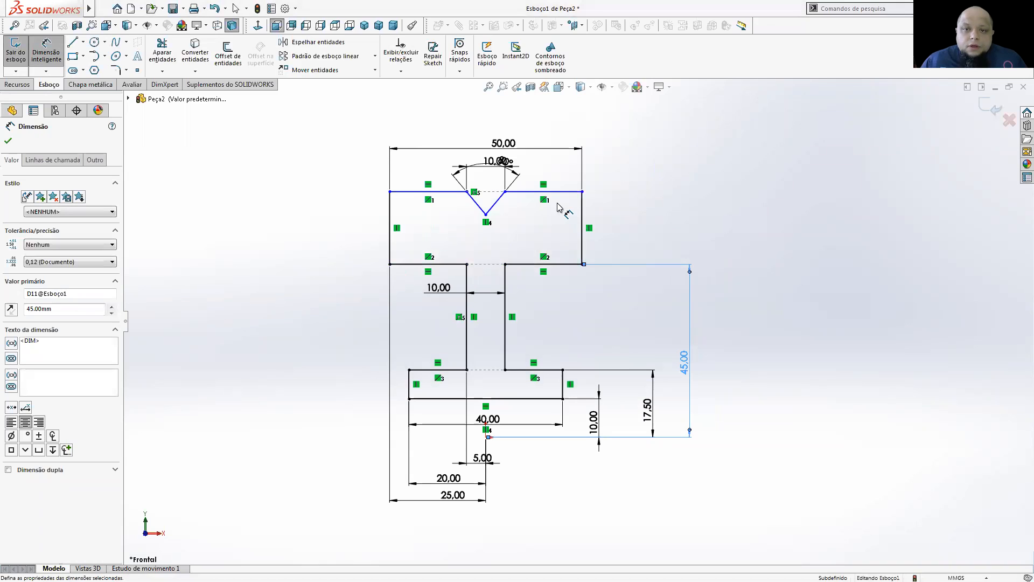
- Dimension the vertical distance from the rim's upper right line to the origin as 100/2 mm, and finish dimensioning
left_click(561, 192)
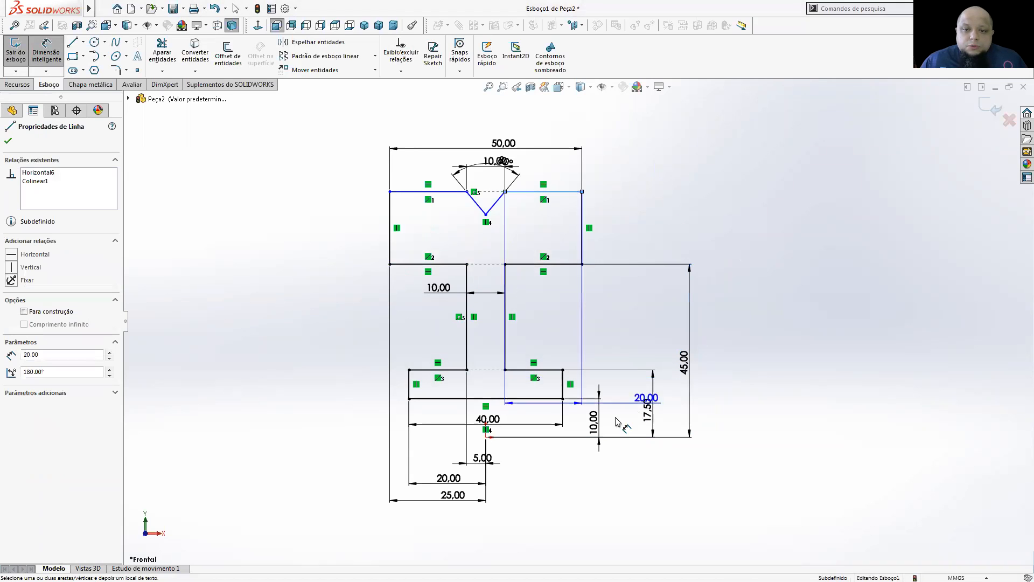
left_click(487, 437)
left_click(723, 323)
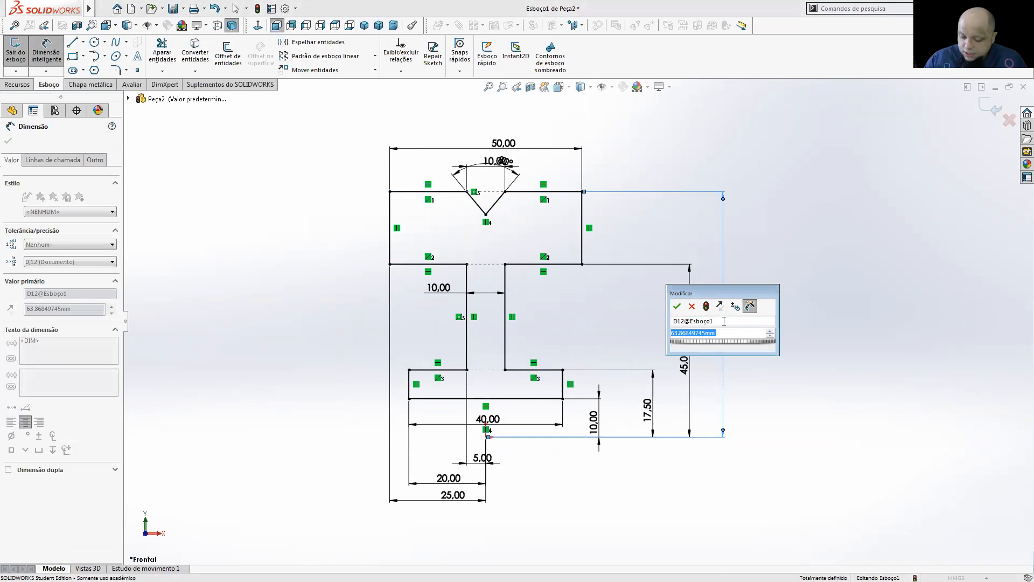
type("4")
key("BackSpace")
type("100/2")
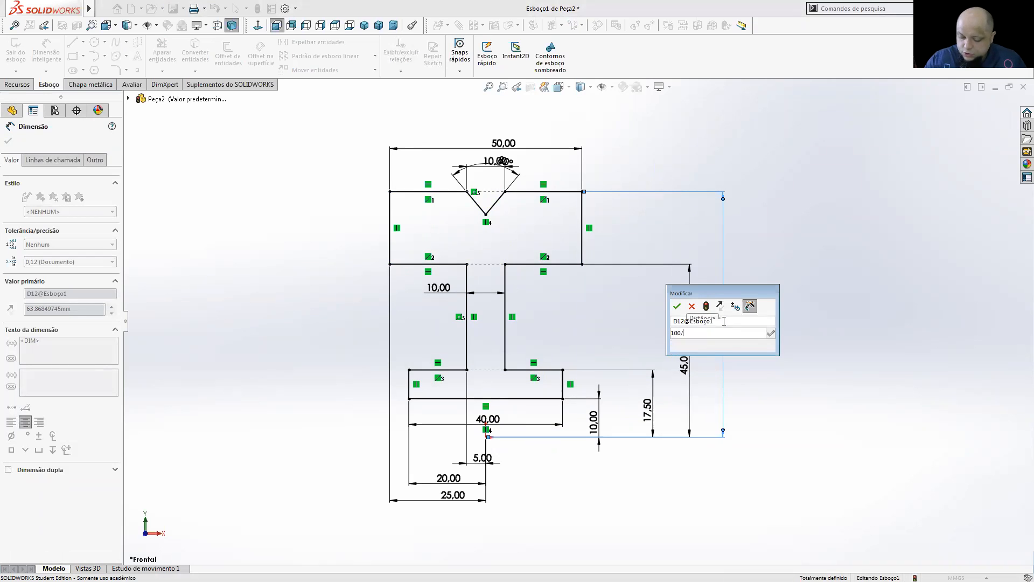
key("Return")
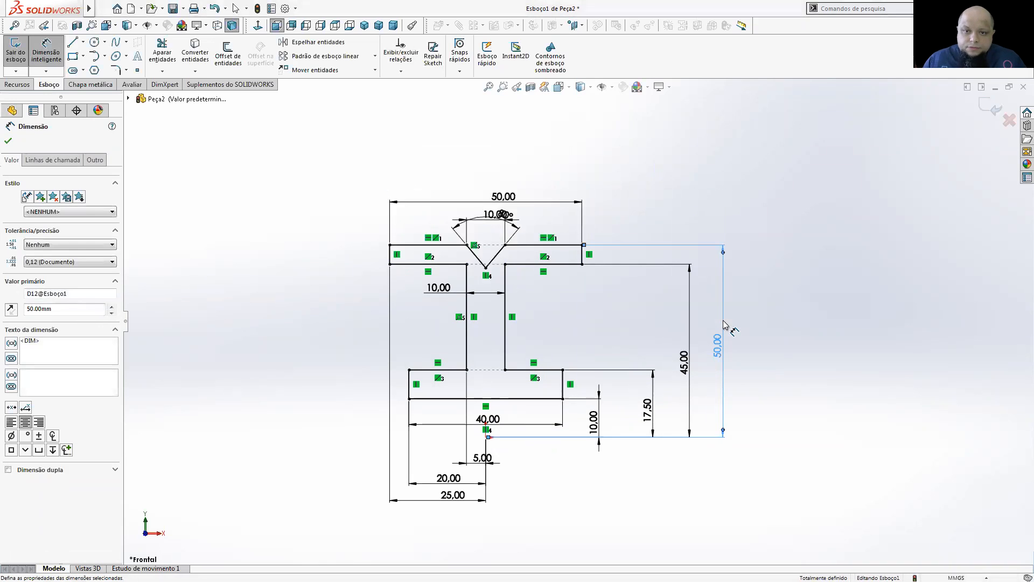
left_click(781, 318)
scroll(465, 425, "up", 2)
scroll(464, 426, "down", 4)
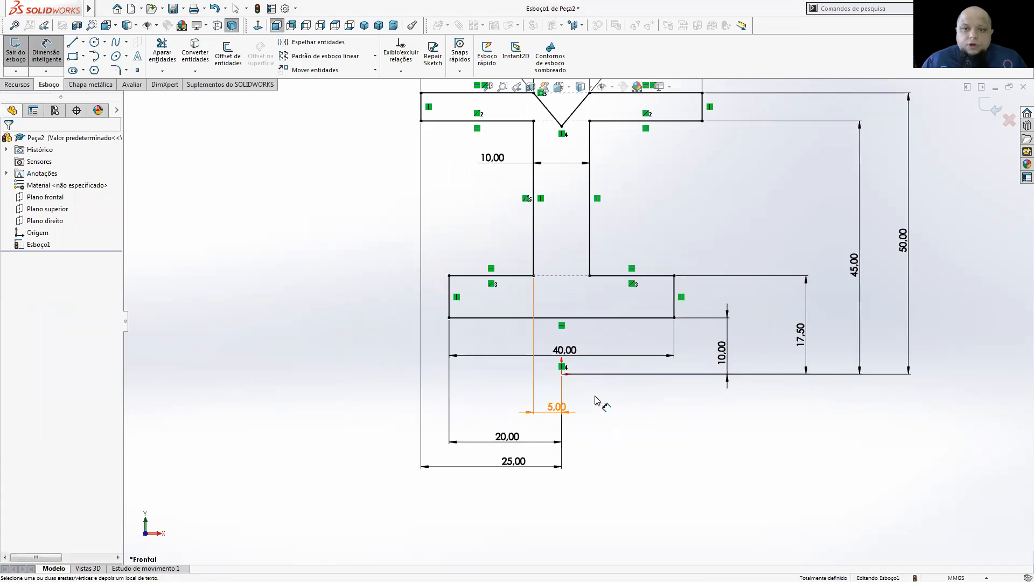
scroll(599, 323, "up", 2)
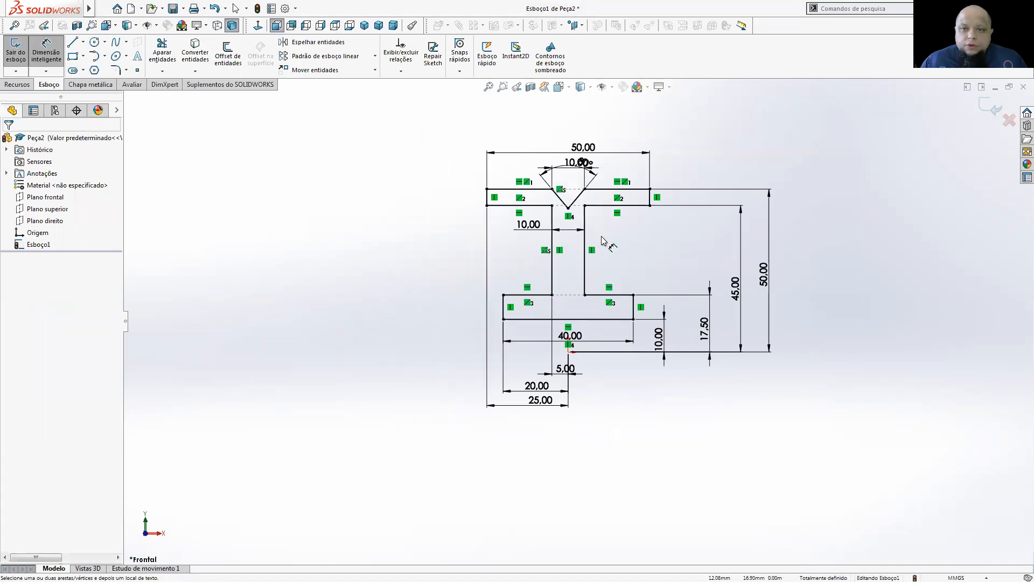
- Draw a horizontal centerline from the origin to below the hub's right edge
left_click(84, 43)
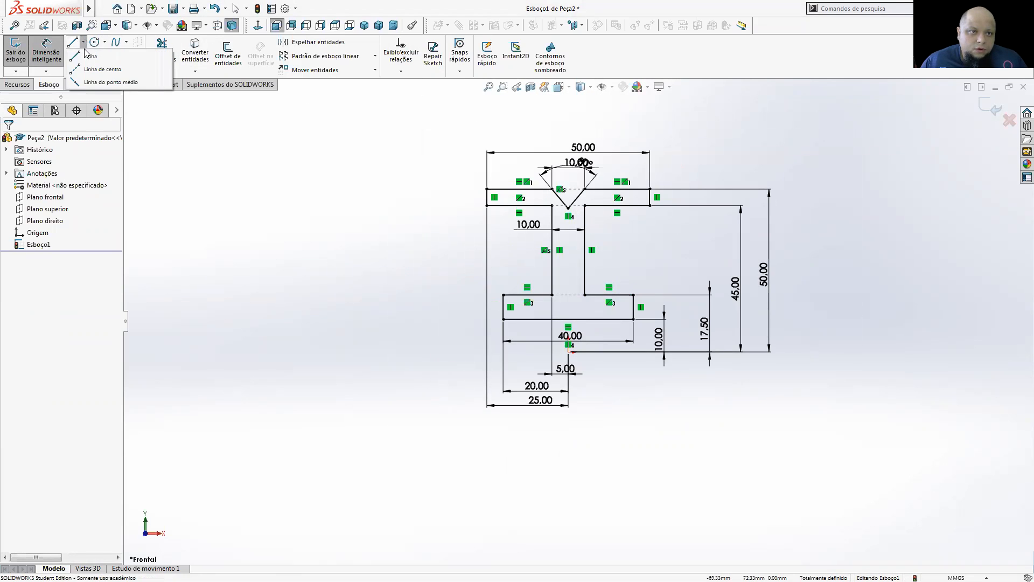
left_click(101, 70)
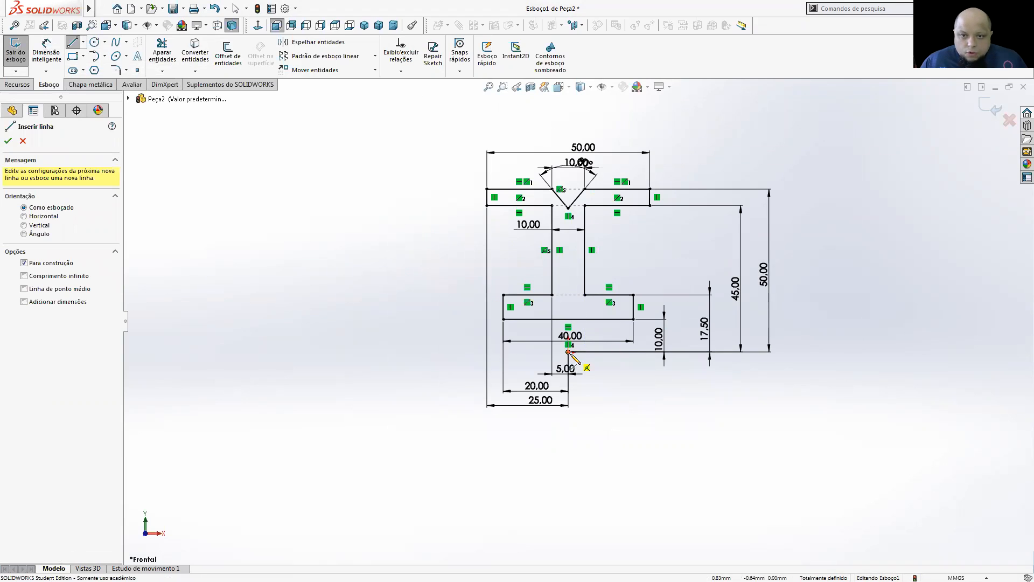
left_click(569, 352)
left_click(633, 352)
key("Escape")
scroll(634, 350, "down", 6)
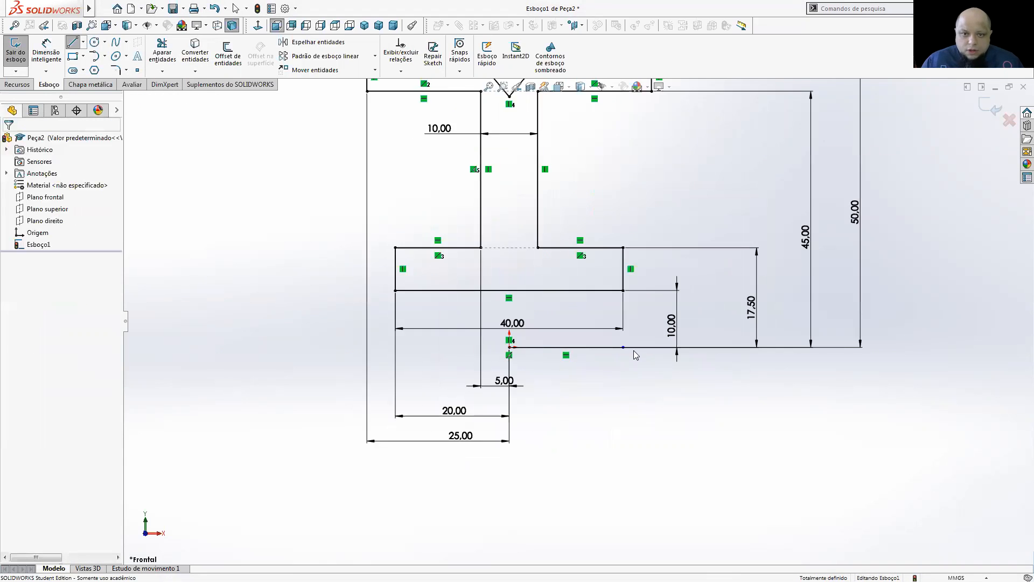
- Move the centerline's free endpoint to the left side of the origin, ending slightly short of the hub's left edge
left_click_drag(606, 340, 475, 339)
left_click_drag(246, 329, 207, 340)
key("Escape")
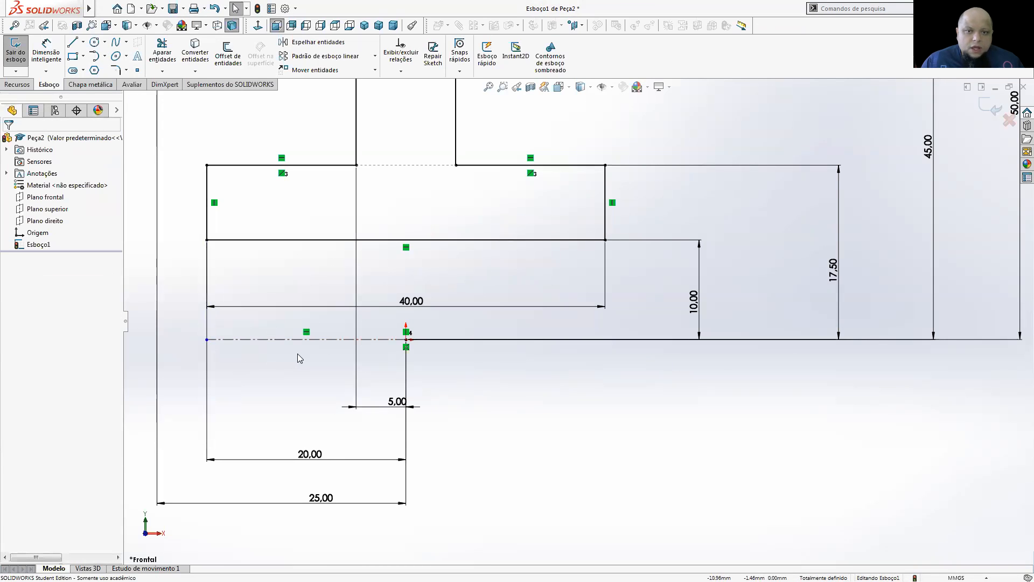
scroll(515, 425, "up", 8)
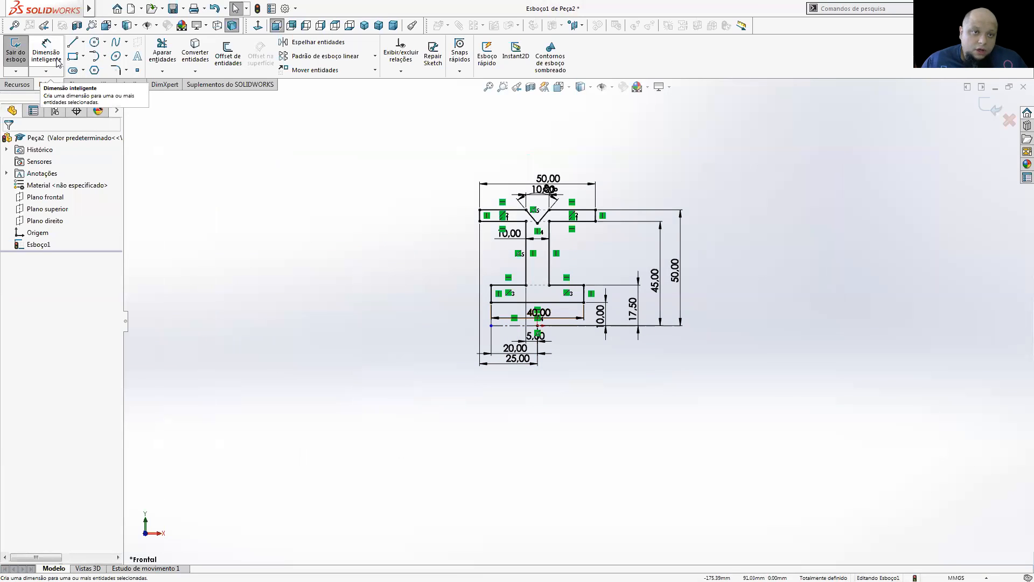
scroll(582, 345, "down", 4)
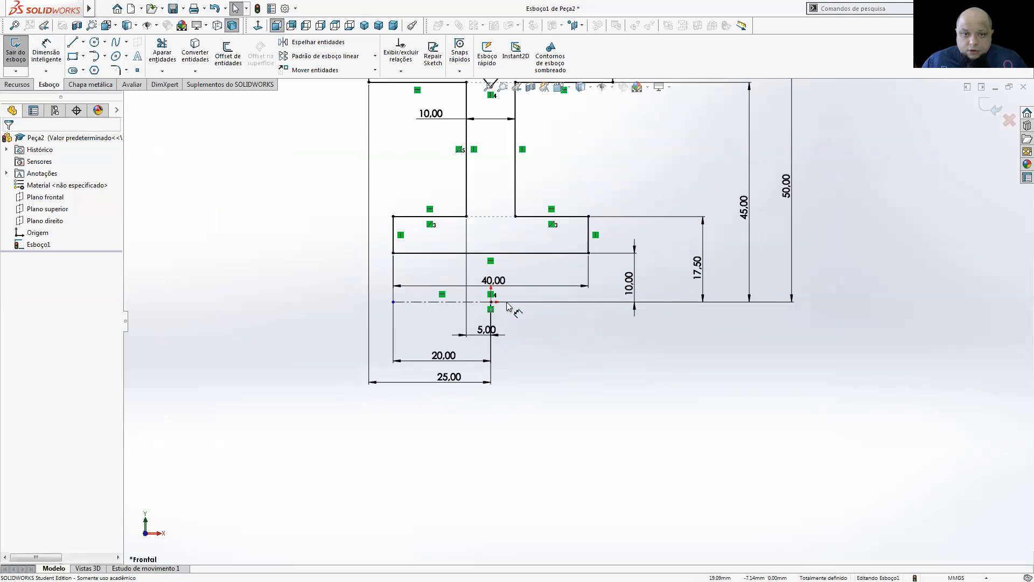
left_click_drag(393, 302, 407, 301)
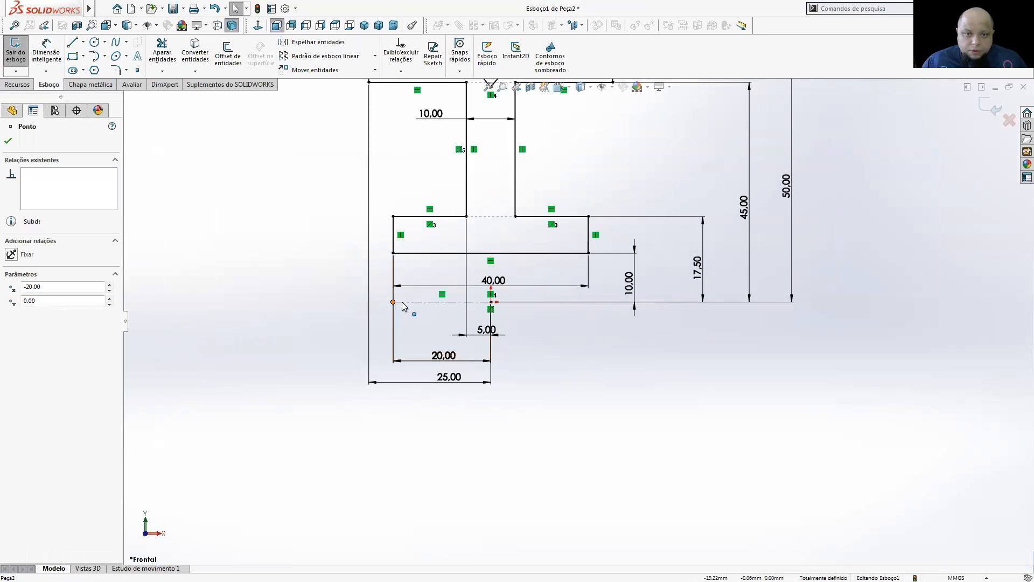
left_click(593, 361)
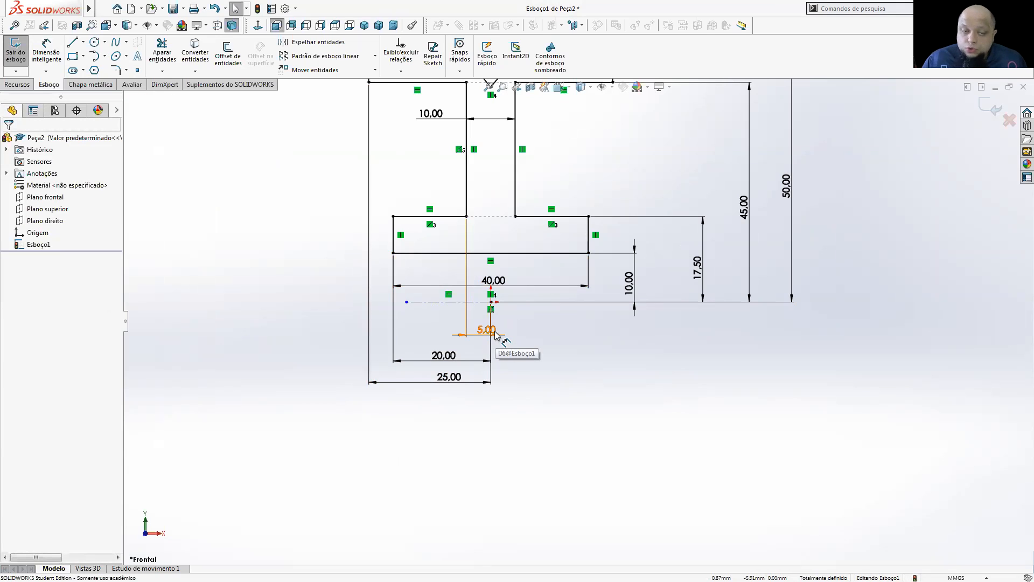
- Revolve the wheel profile 360° about the horizontal centerline
left_click(16, 84)
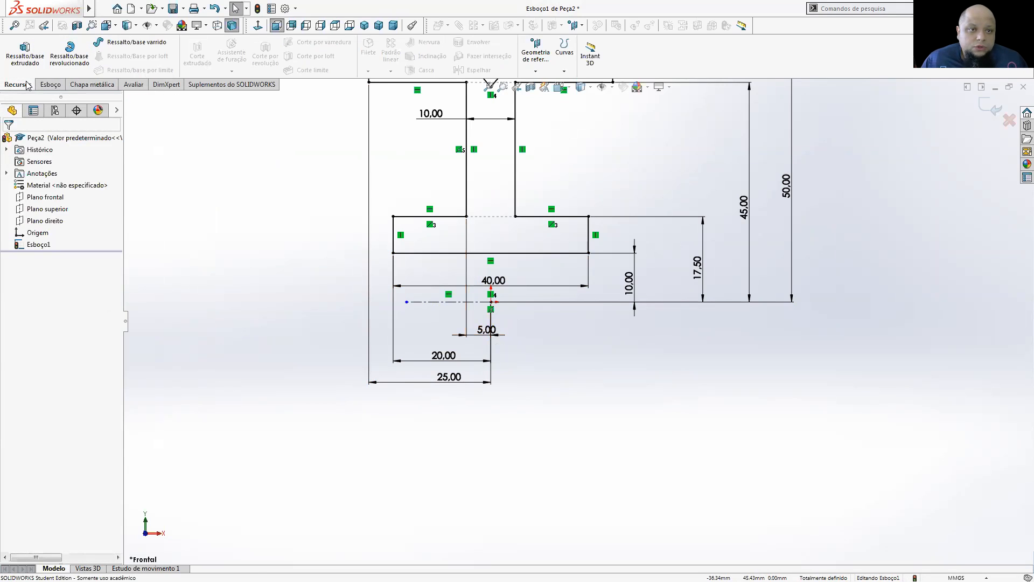
left_click(80, 49)
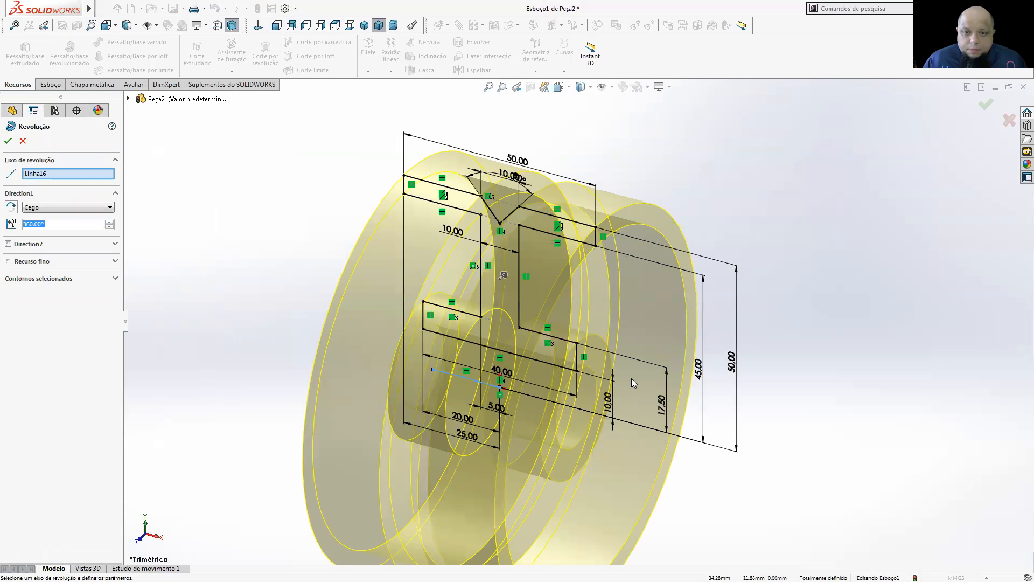
scroll(632, 378, "up", 3)
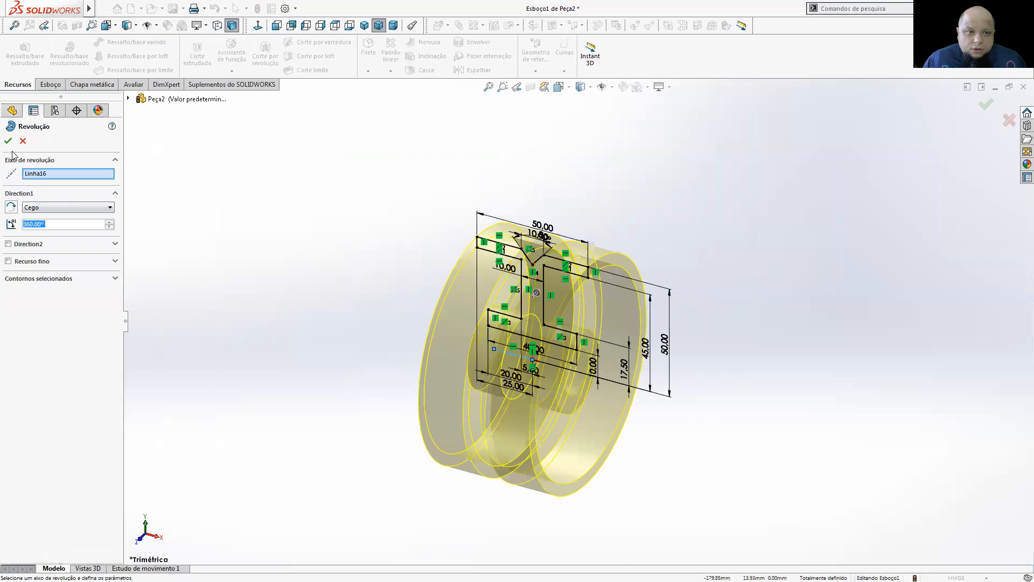
middle_click_drag(542, 353, 431, 280)
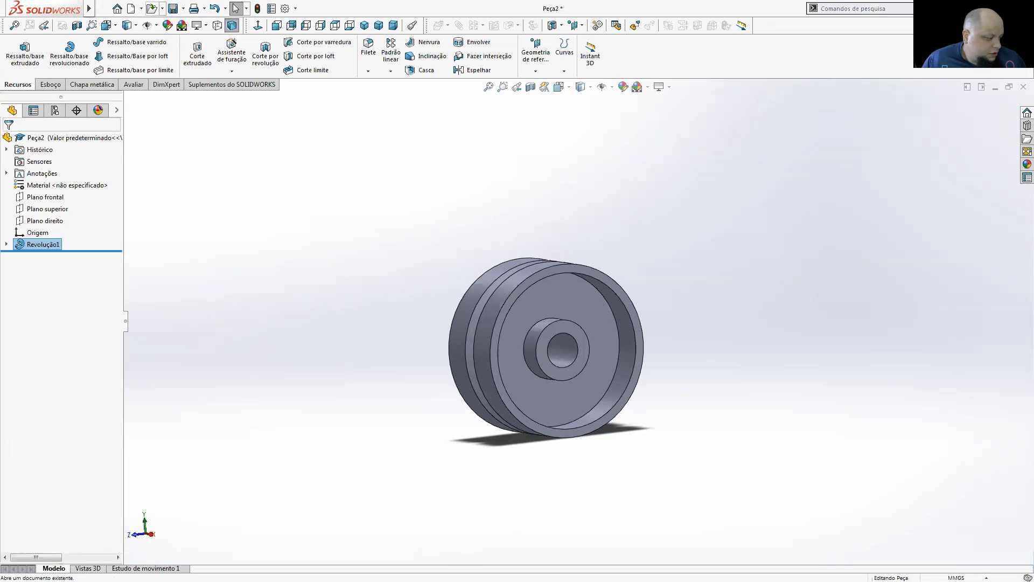
- Check the revolved wheel's hub and rim widths against Item 01 - Roda in the Rodízio drawing in the photo viewer
key("alt+Tab")
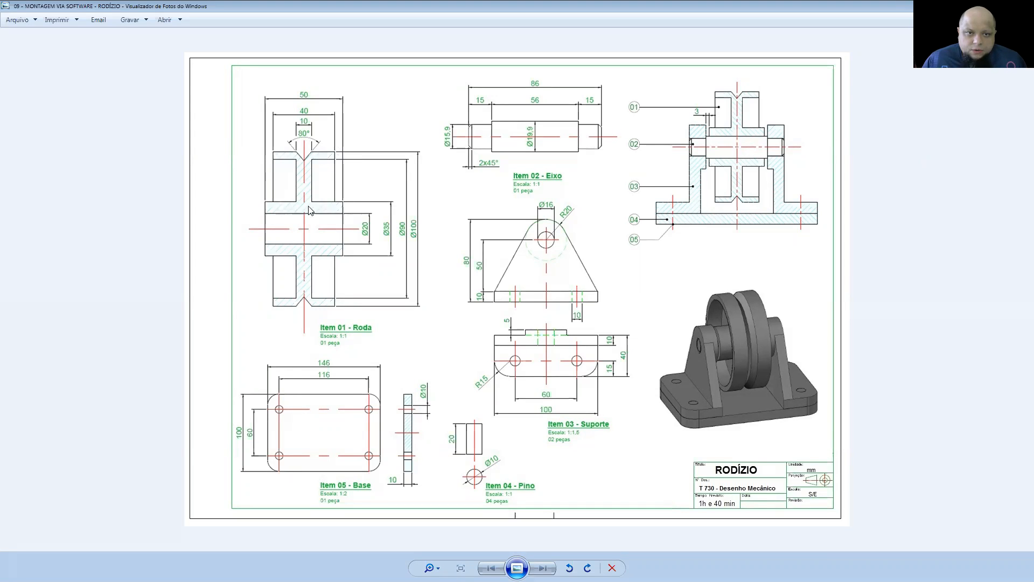
key("alt+Tab")
scroll(563, 404, "down", 2)
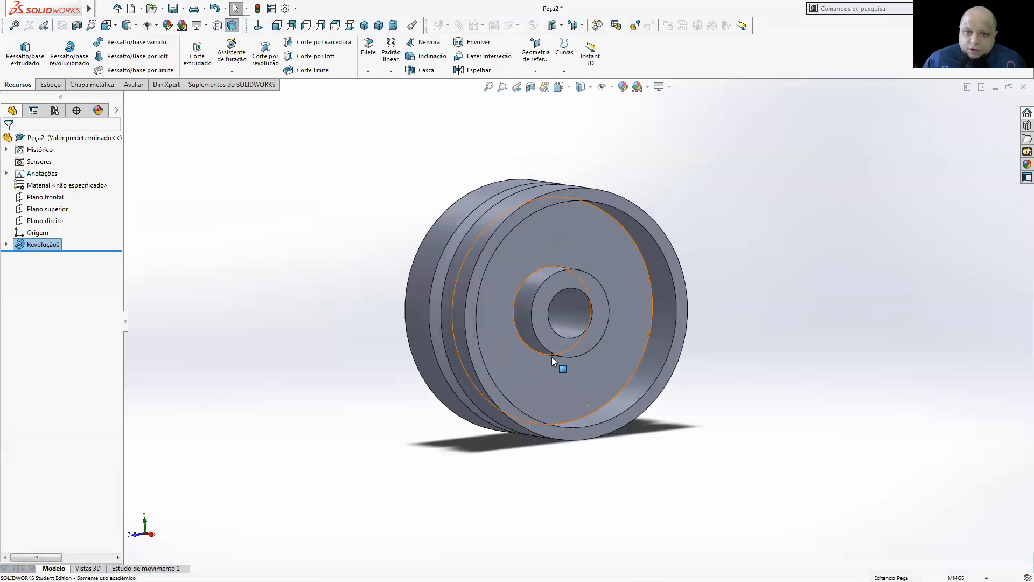
left_click(553, 356)
middle_click_drag(552, 355, 604, 359)
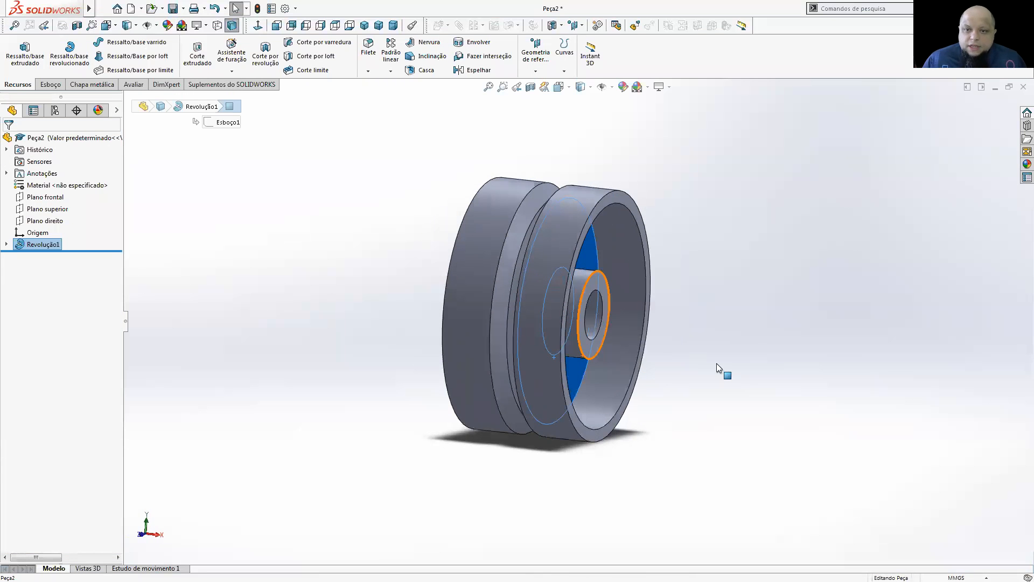
left_click(717, 365)
- Edit the revolve's sketch, setting the hub's left edge 25 mm from the origin and the hub's overall width to 50 mm
left_click(5, 245)
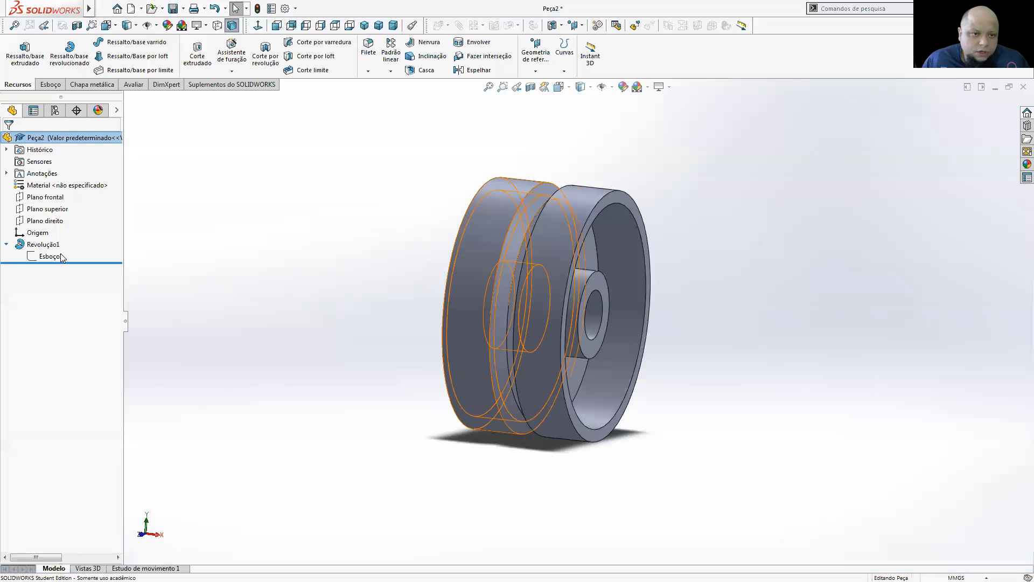
right_click(53, 255)
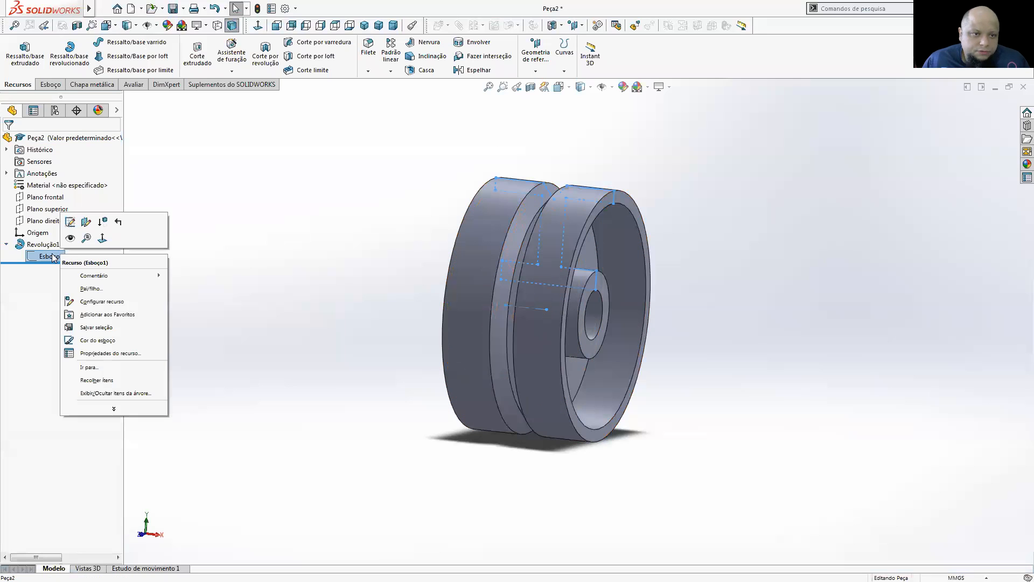
left_click(65, 223)
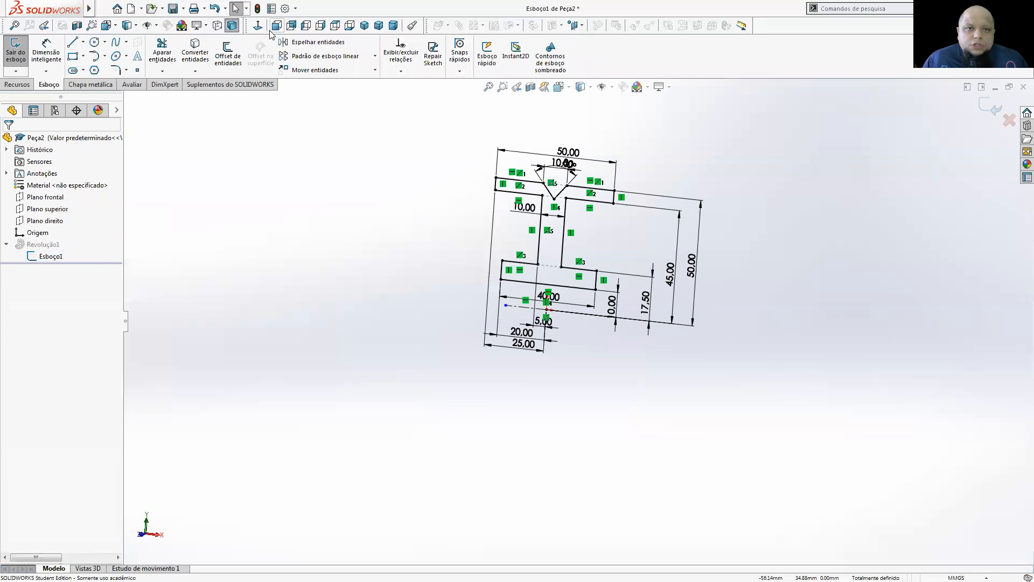
left_click(258, 25)
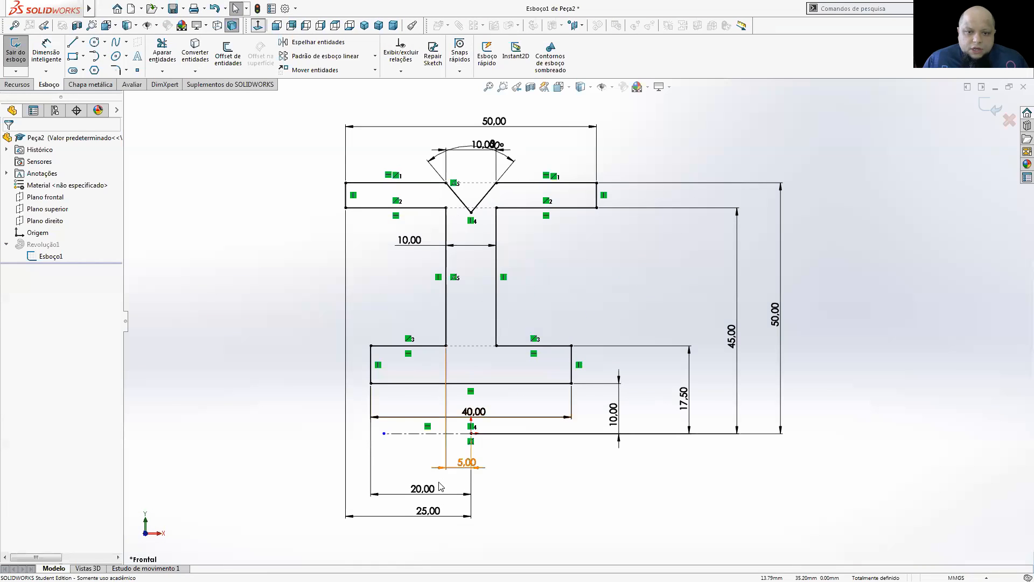
double_click(423, 489)
type("25")
key("Return")
double_click(451, 415)
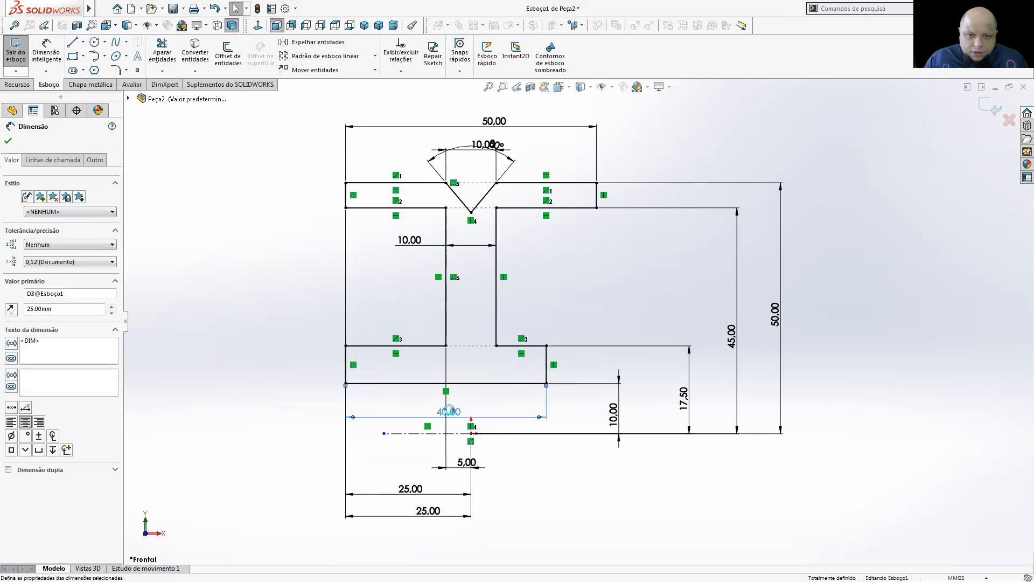
type("50")
key("Return")
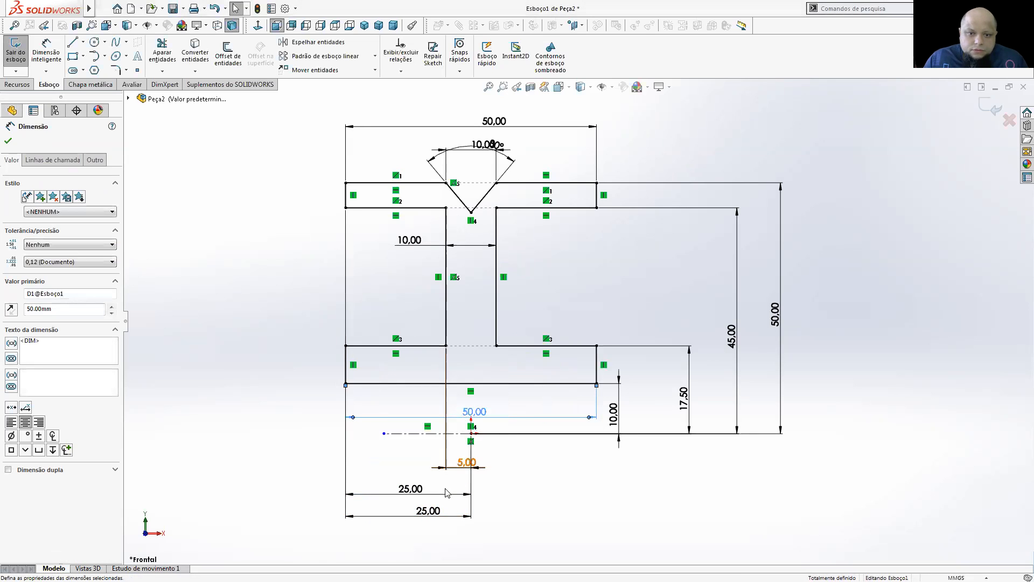
- Set the rim's left edge 20 mm from the origin and the rim's overall width to 40 mm
double_click(435, 512)
type("20")
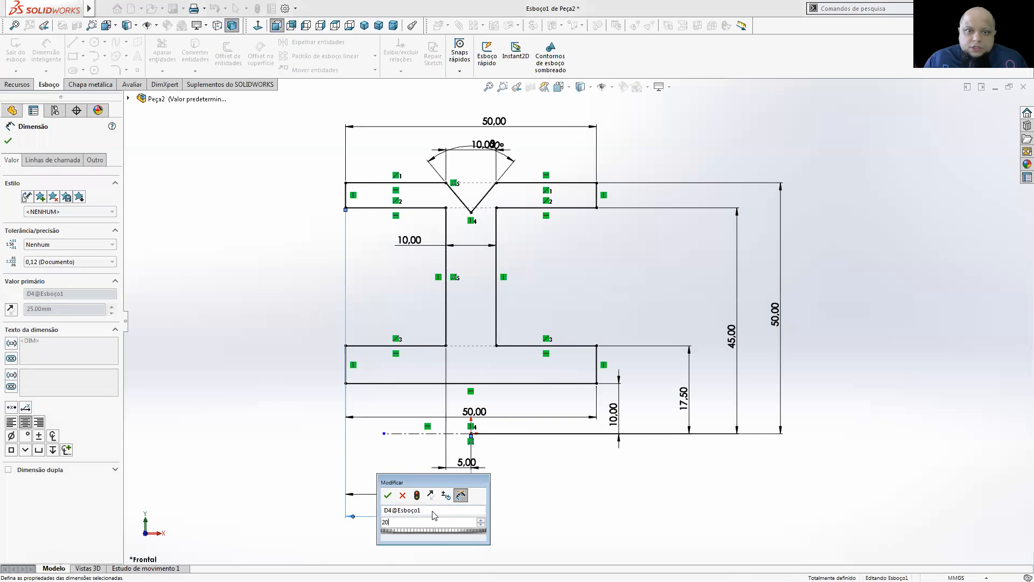
key("Return")
double_click(515, 122)
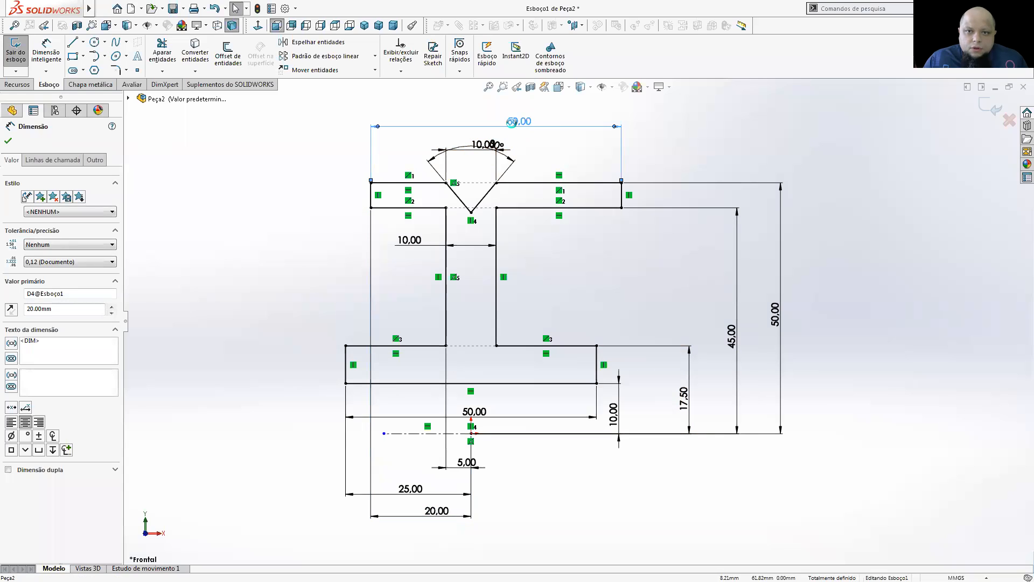
type("40")
key("Return")
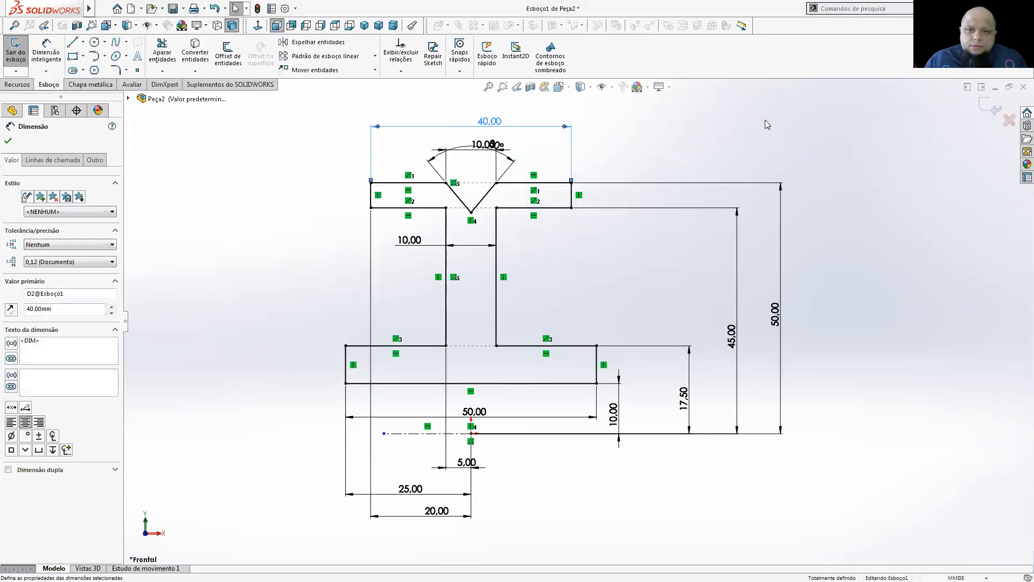
- Exit the sketch to rebuild the wheel, and show it in isometric view
left_click(997, 115)
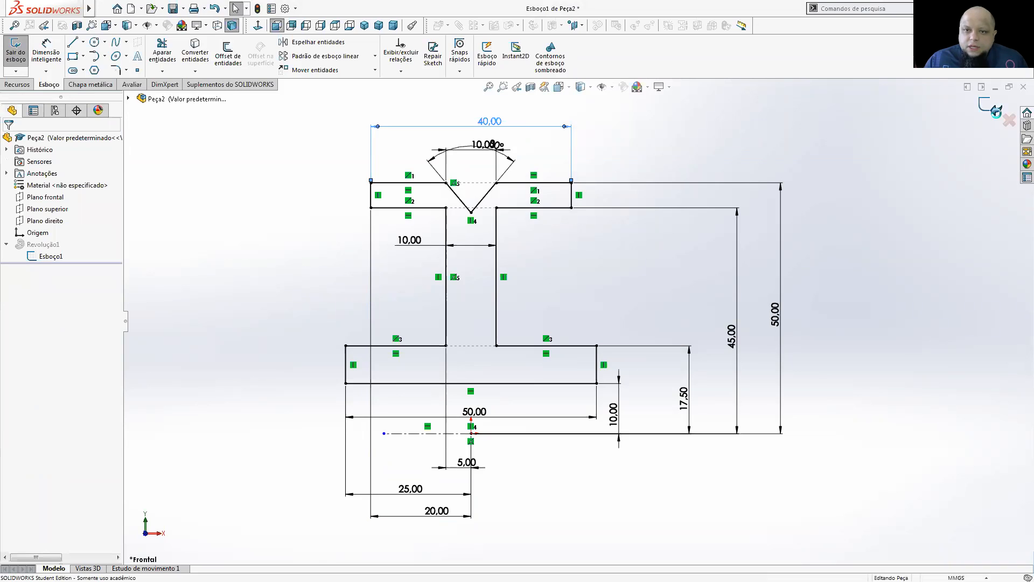
scroll(683, 291, "up", 3)
mouse_move(683, 320)
middle_mouse_down()
mouse_move(647, 295)
mouse_move(691, 314)
mouse_move(638, 270)
middle_mouse_up()
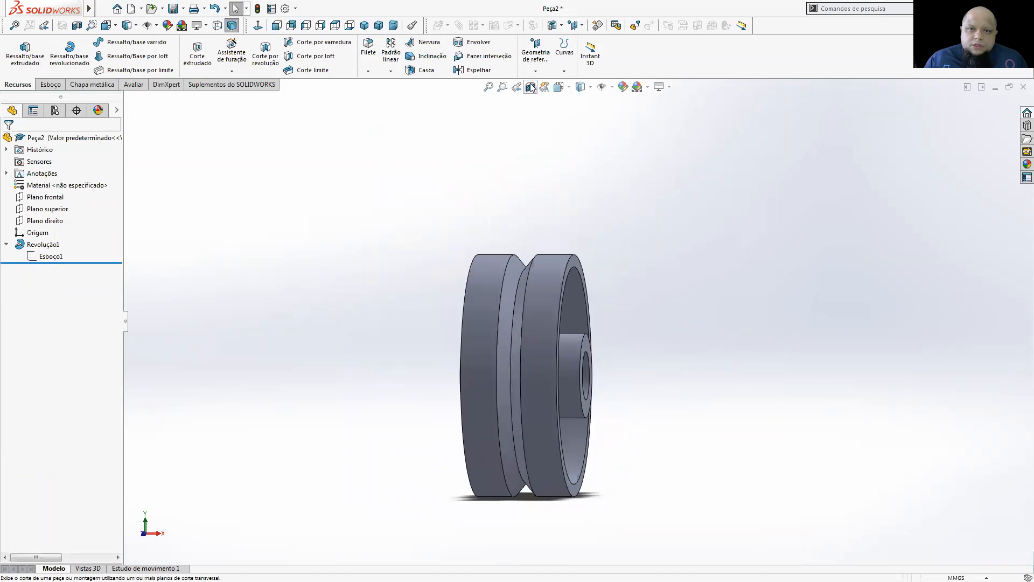
left_click(370, 26)
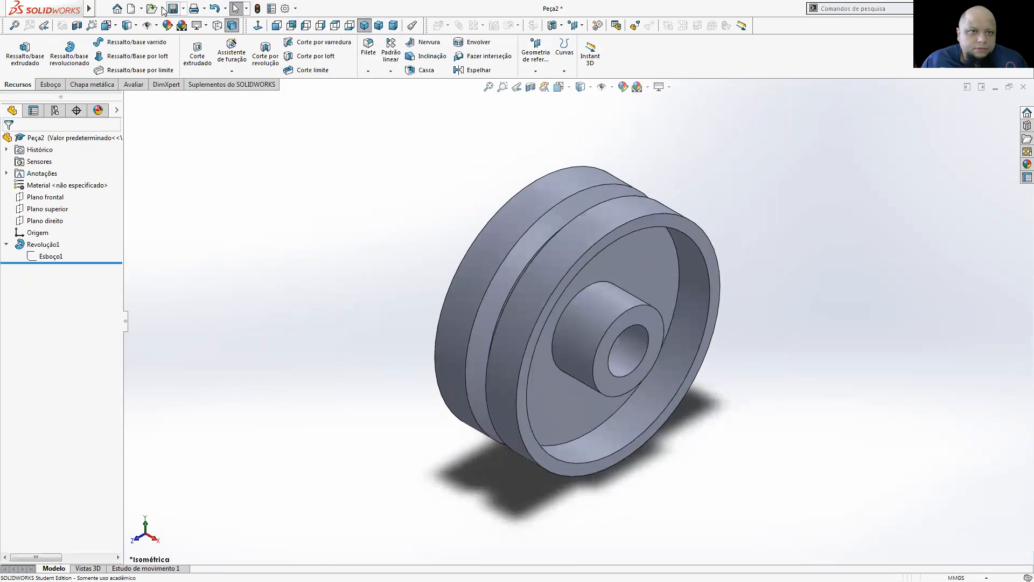
- Save the finished wheel part as RODA in the 24MAB folder
key("ctrl+s")
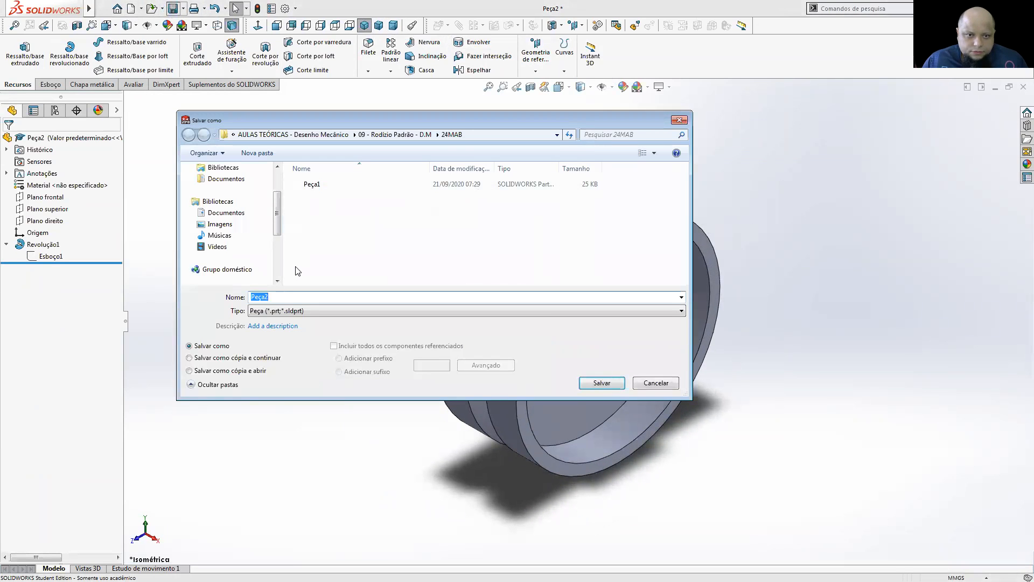
type("RODA")
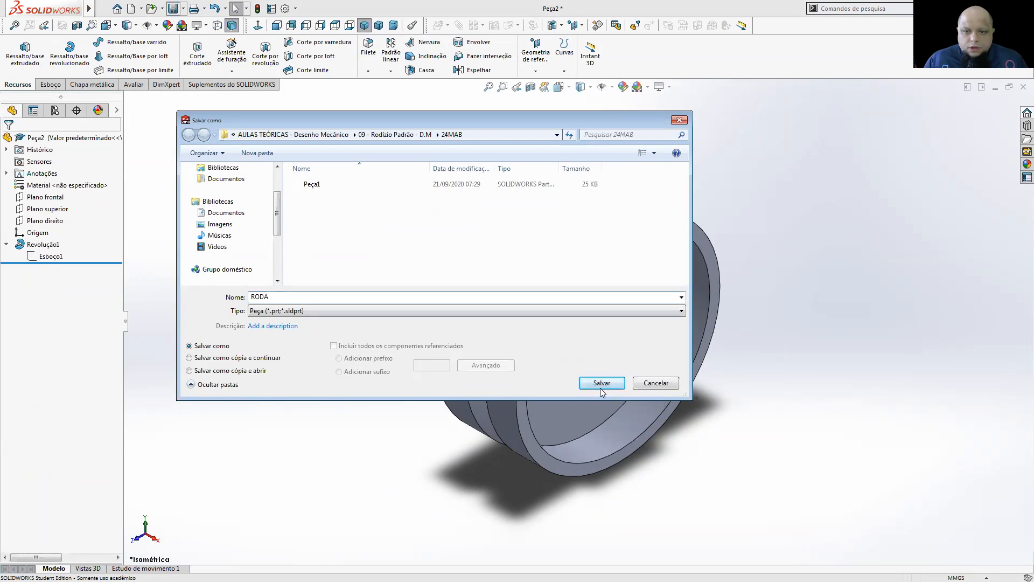
left_click(601, 387)
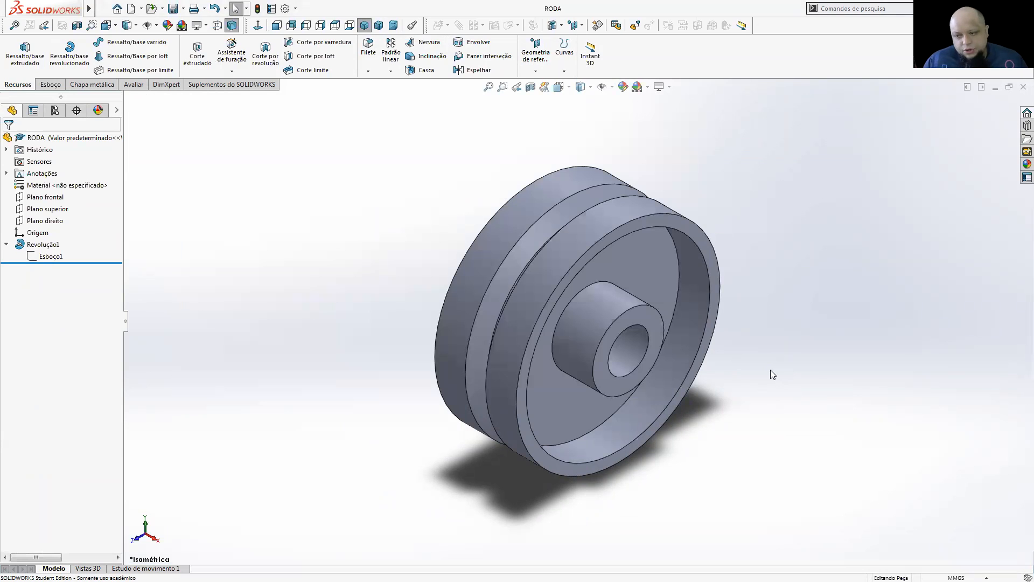
- Create a new part document and check Item 02 - Eixo in the Rodízio drawing in the photo viewer
left_click(131, 9)
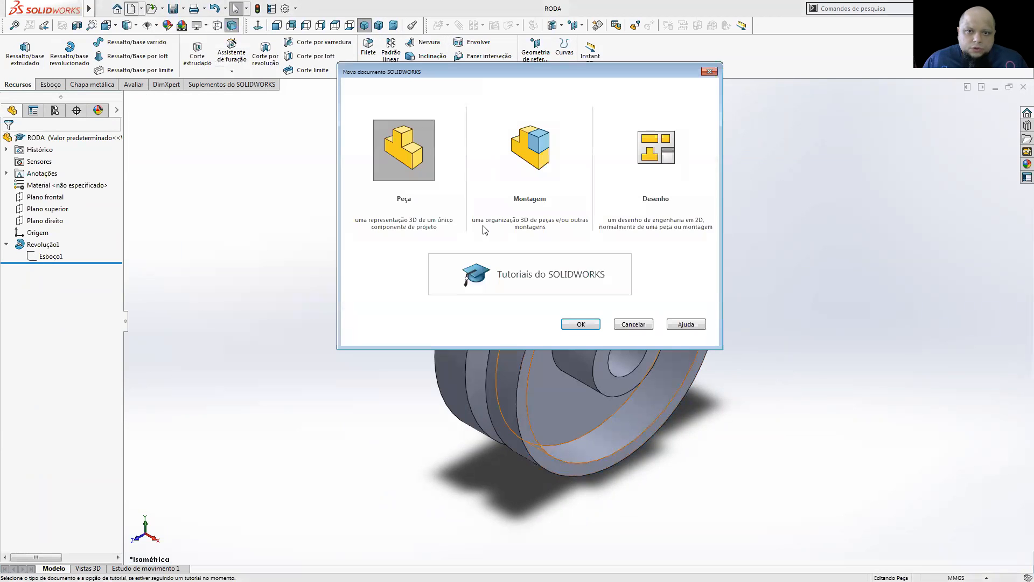
left_click(582, 325)
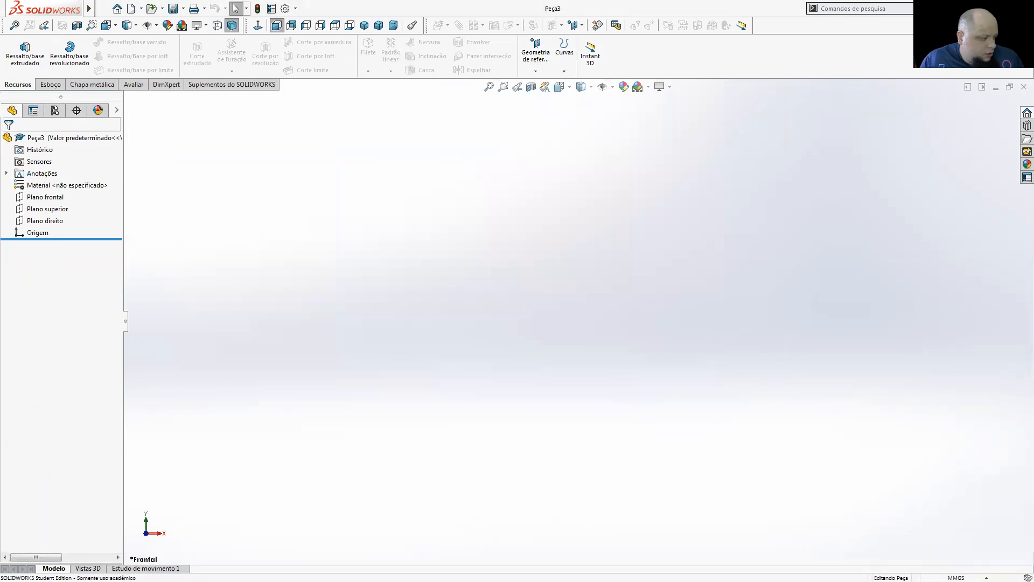
key("alt+Tab")
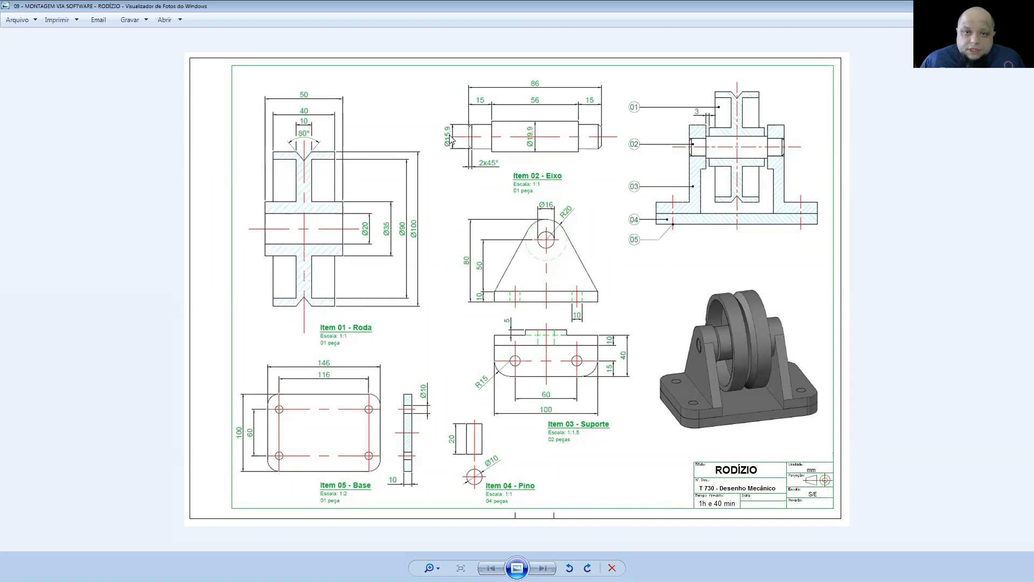
key("alt+Tab")
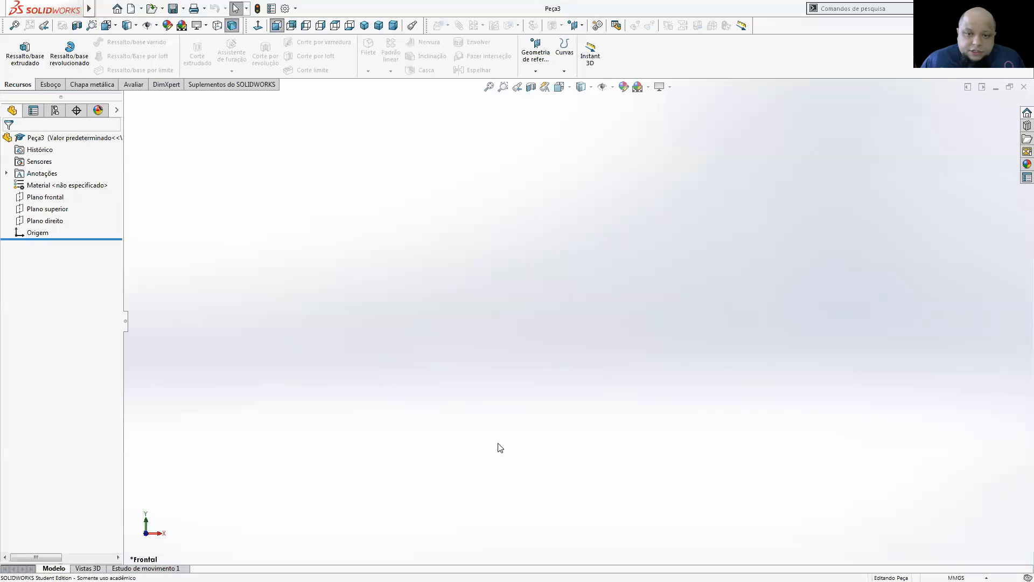
- Start a sketch on the front plane (Plano frontal) of the new part
left_click(50, 85)
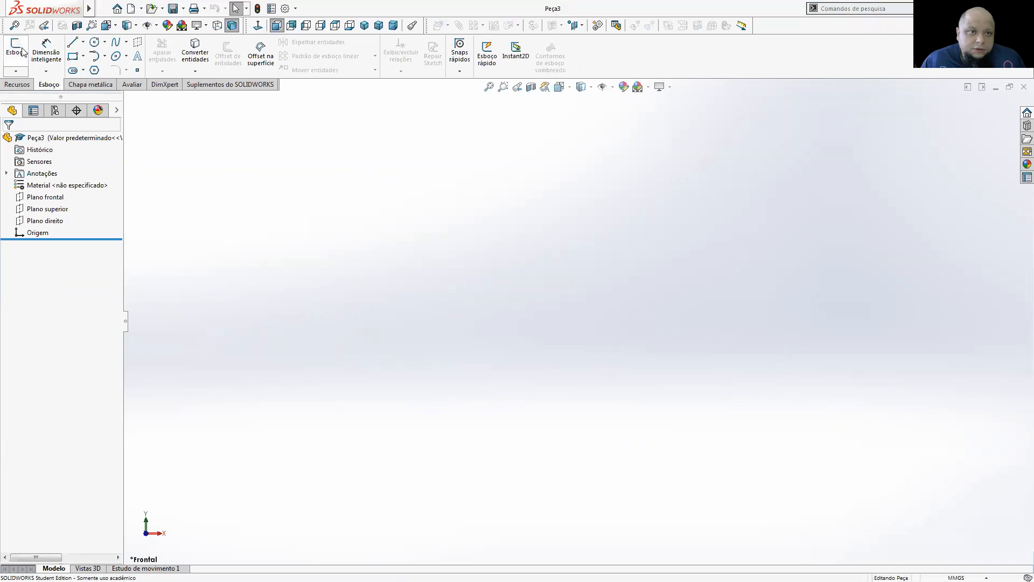
left_click(15, 50)
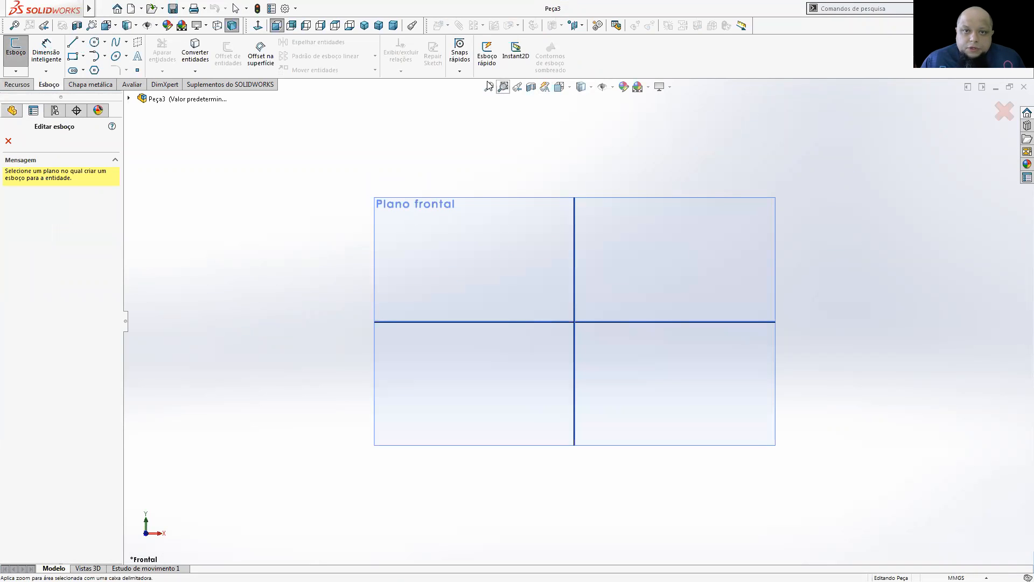
left_click(701, 240)
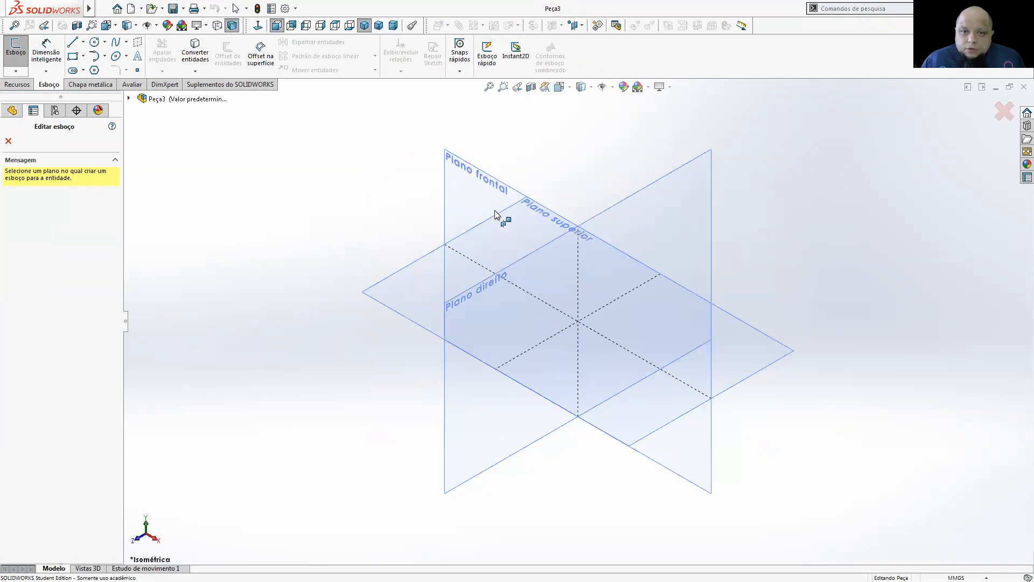
left_click(478, 199)
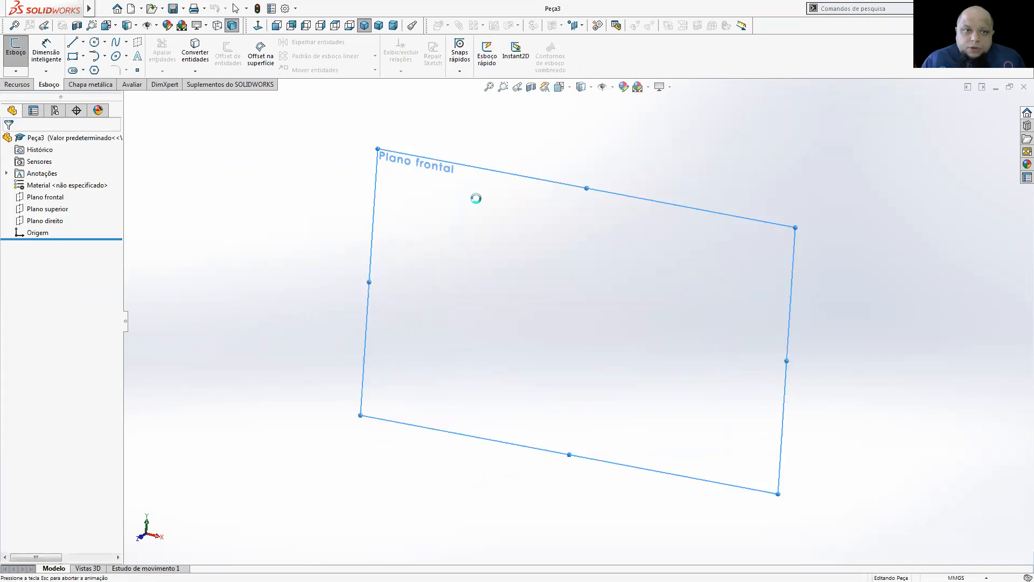
- Sketch the shaft's closed upper half-profile with lines, about 93 mm long, with a raised middle section, stepped ends and slanted outer corners
left_click(73, 43)
left_click(578, 319)
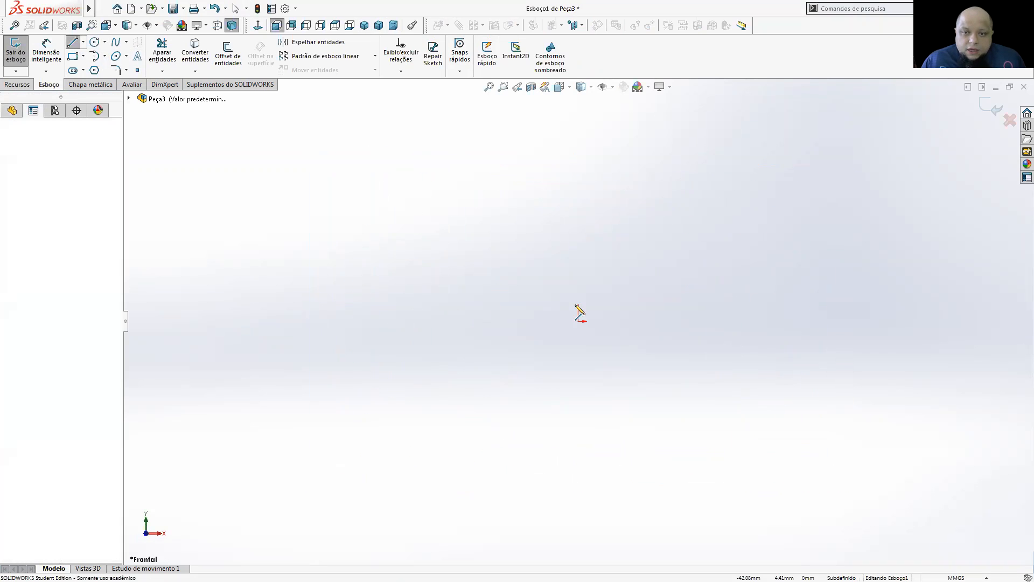
left_click(727, 307)
left_click(730, 268)
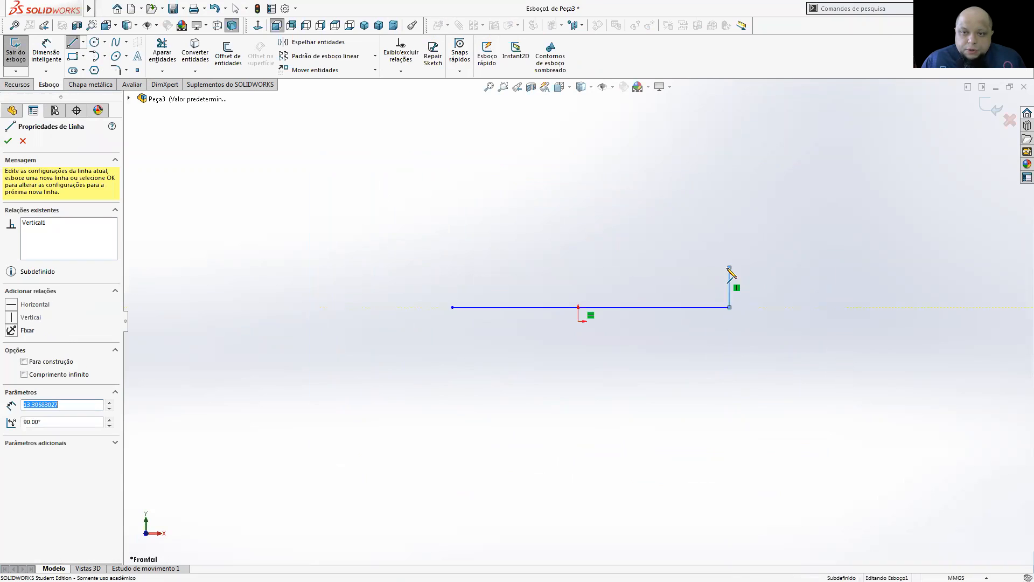
left_click(714, 253)
left_click(676, 253)
left_click(676, 233)
left_click(532, 233)
left_click(531, 249)
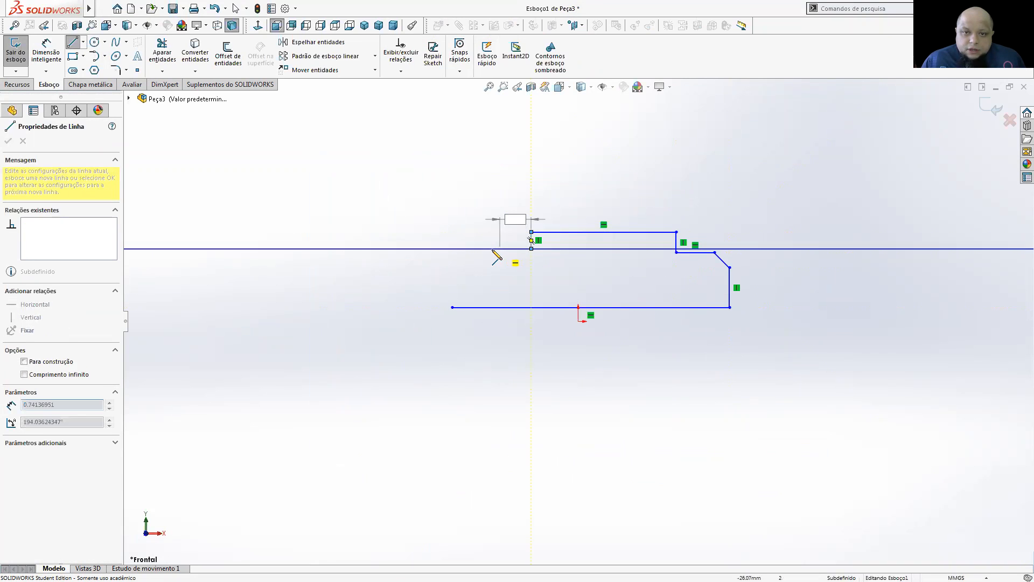
left_click(478, 248)
left_click(452, 260)
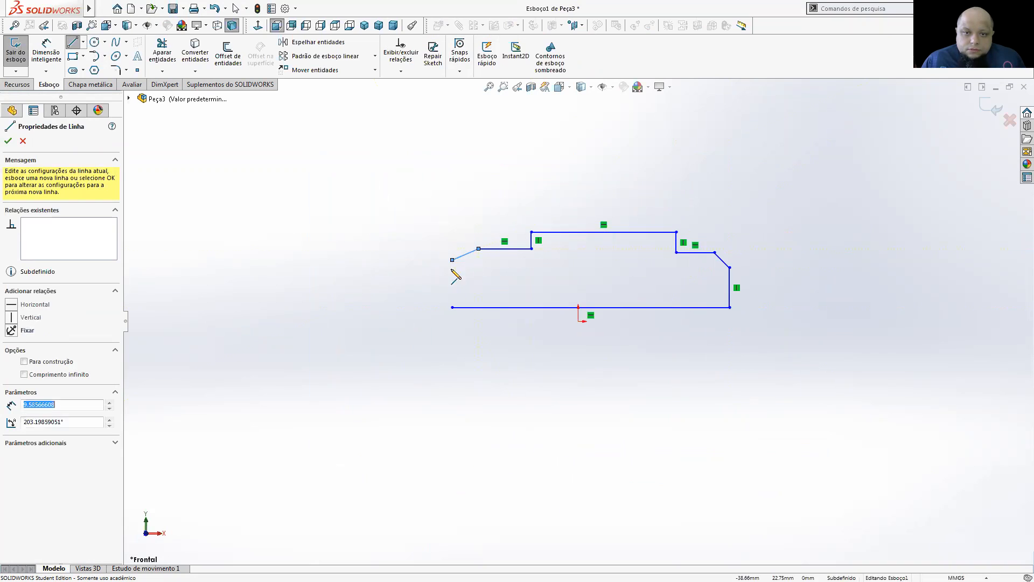
left_click(452, 307)
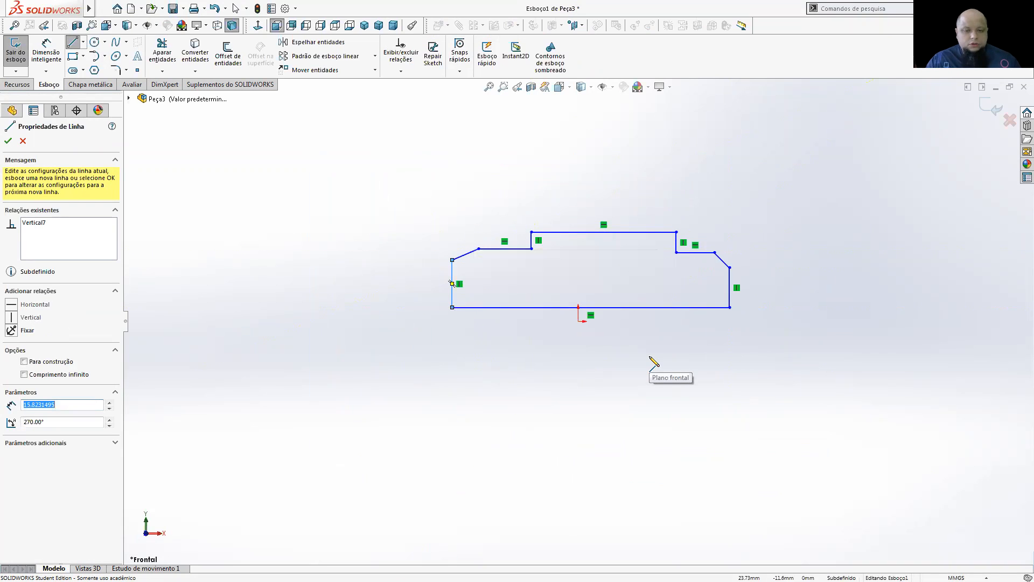
key("Escape")
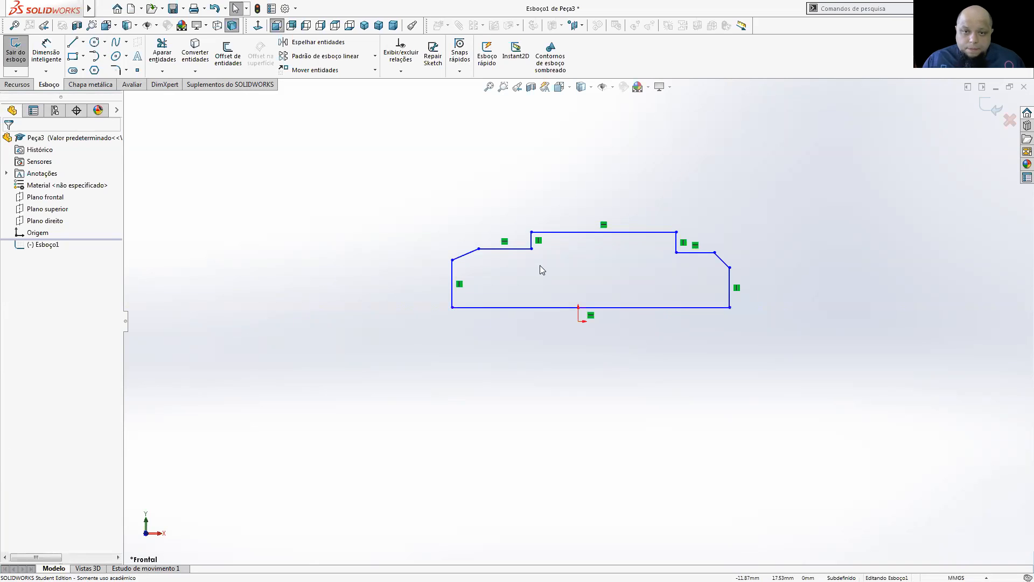
- Make the horizontal lines of the two lower end steps collinear
left_click(523, 251)
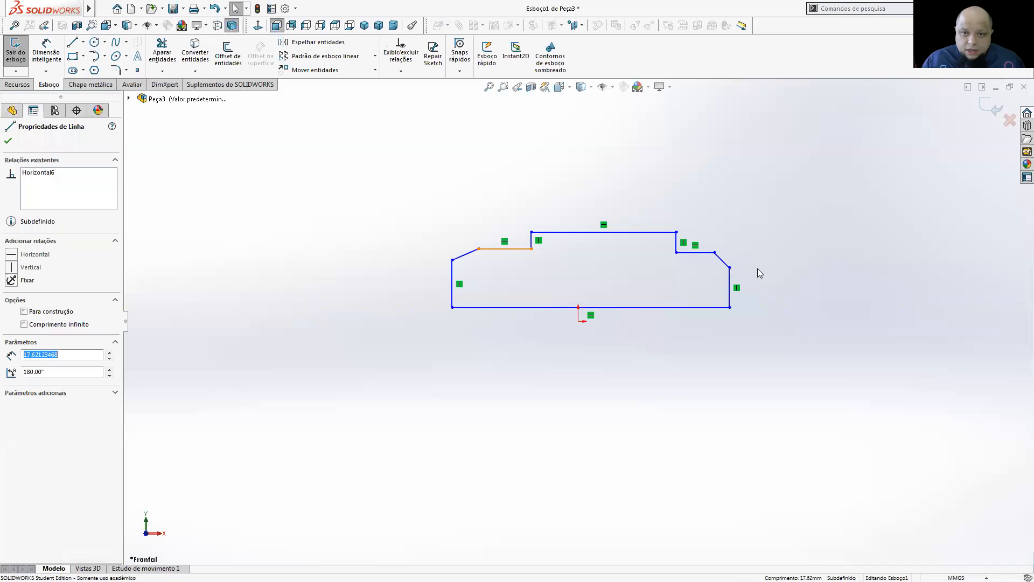
left_click(702, 254, "ctrl")
left_click(763, 208)
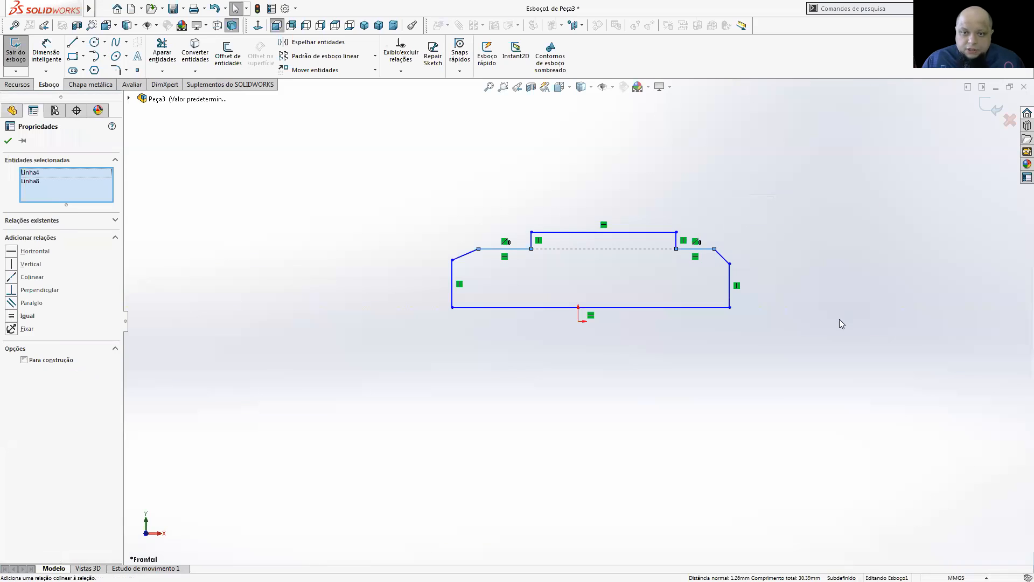
left_click(839, 319)
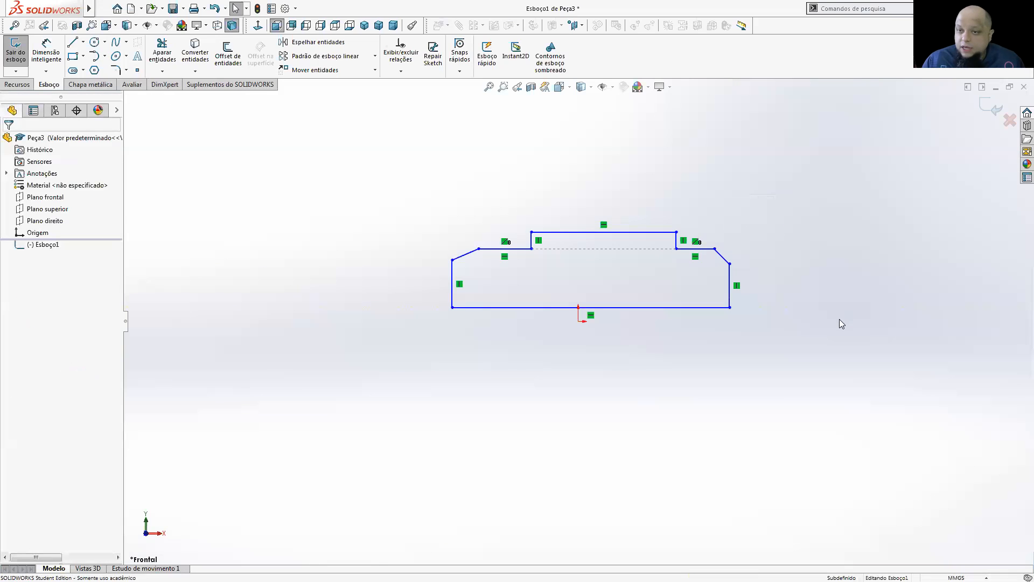
- Place the base line's midpoint on the origin, and pull the right chamfer's upper corner inward so it slopes correctly
left_click(626, 308)
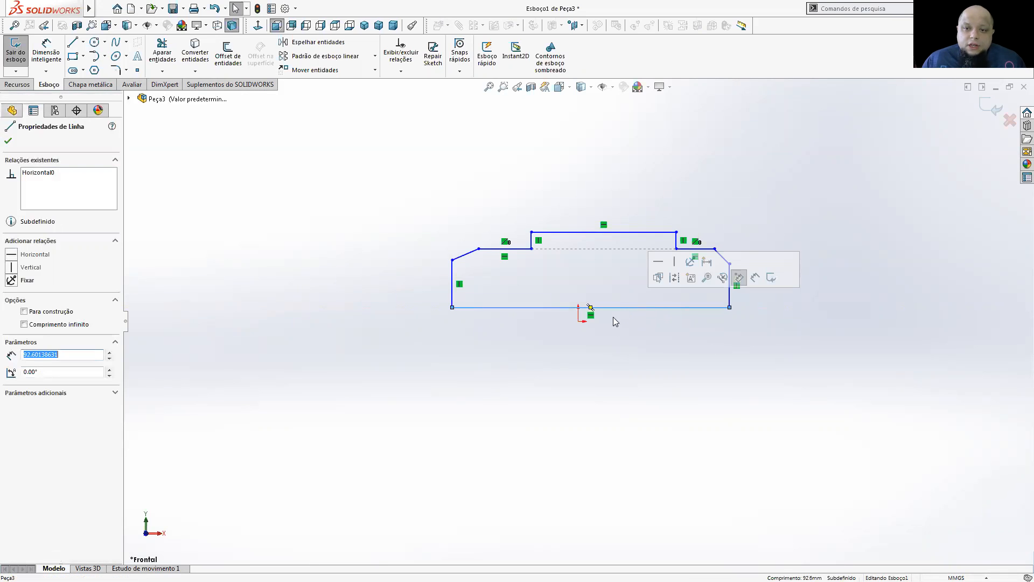
left_click(581, 323, "ctrl")
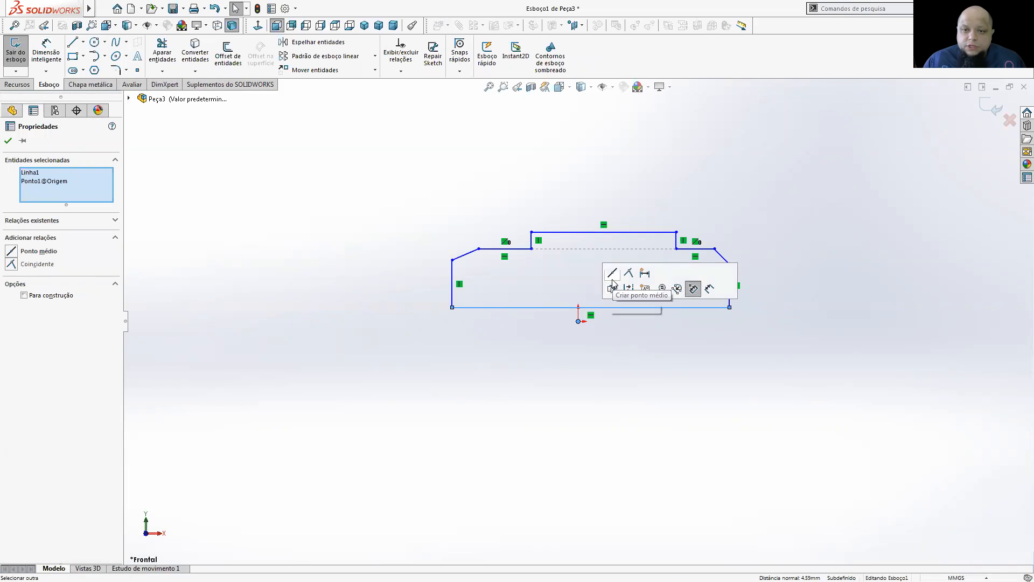
left_click(612, 274)
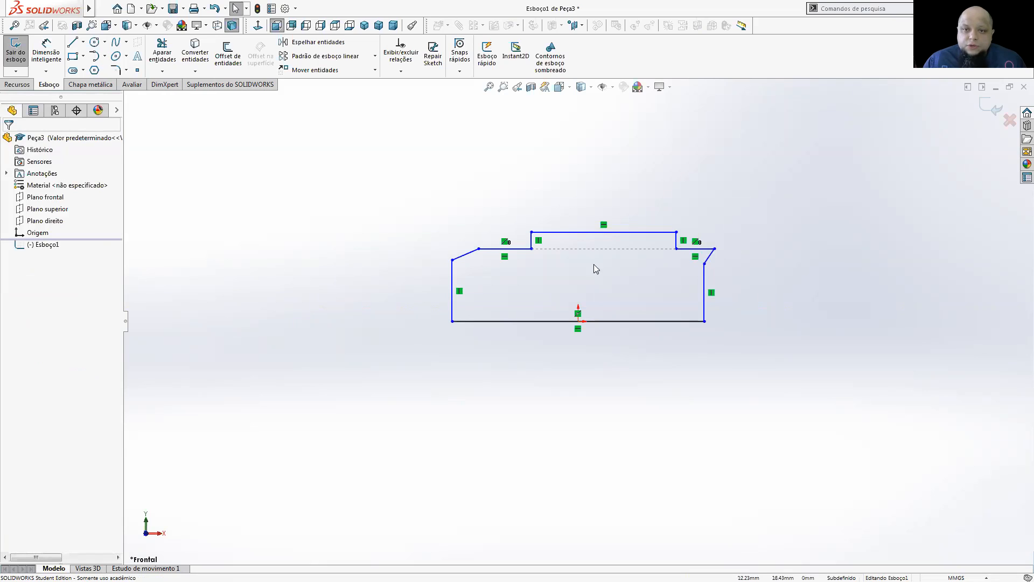
left_click_drag(715, 249, 694, 246)
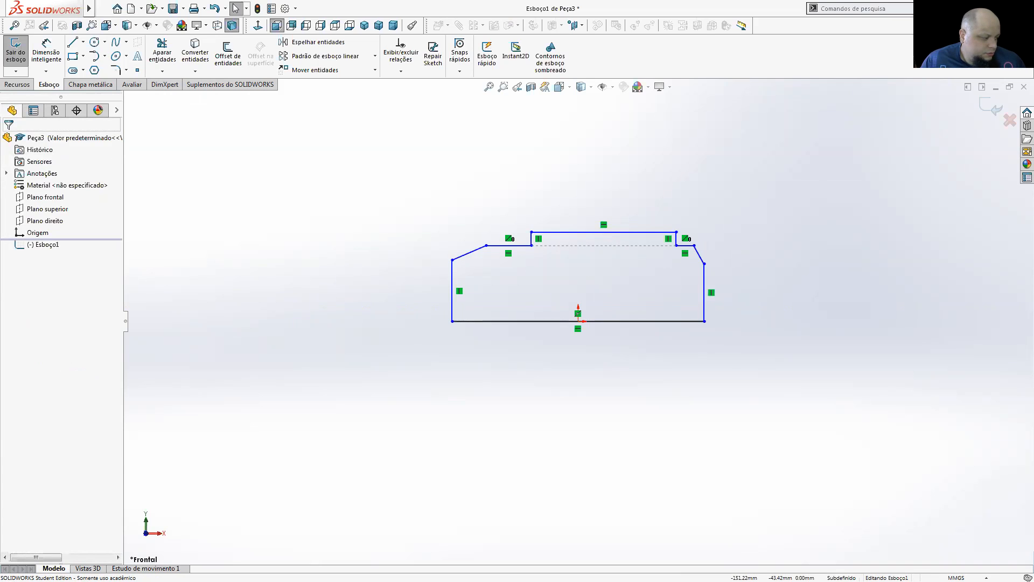
- Check the shaft's lengths in the Rodízio drawing and dimension the profile's base line to 86 mm
key("alt+Tab")
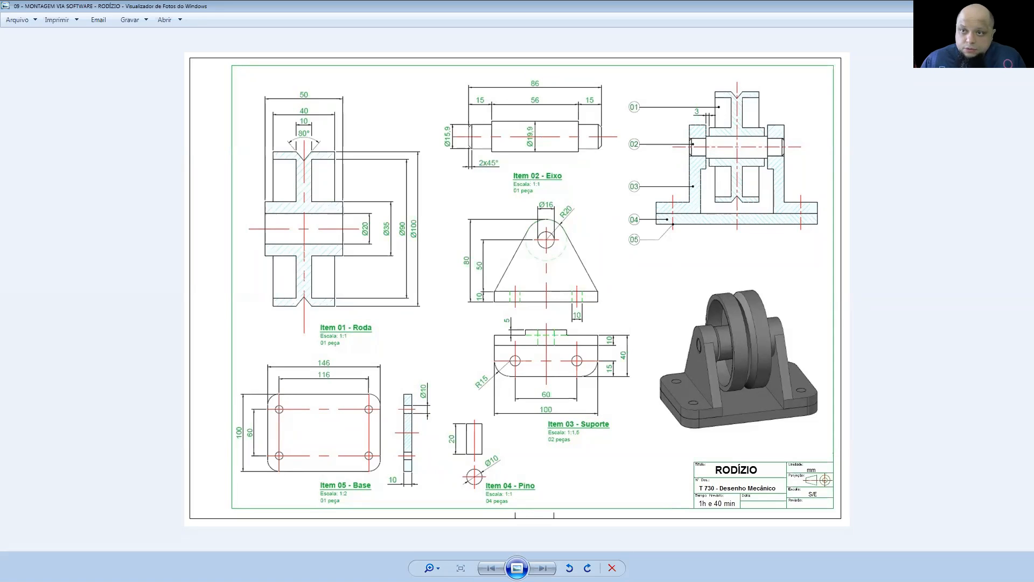
key("alt+Tab")
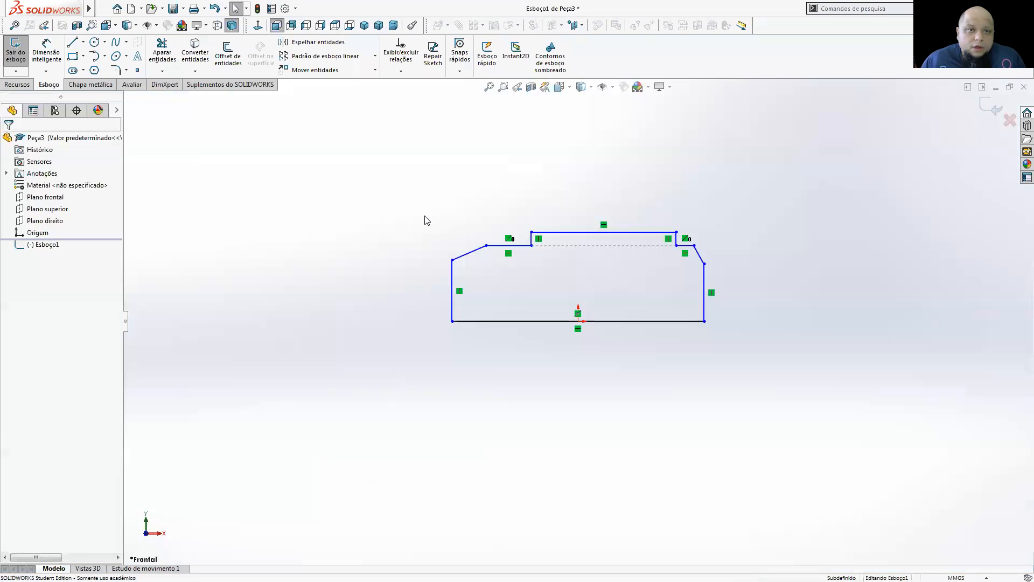
left_click(47, 52)
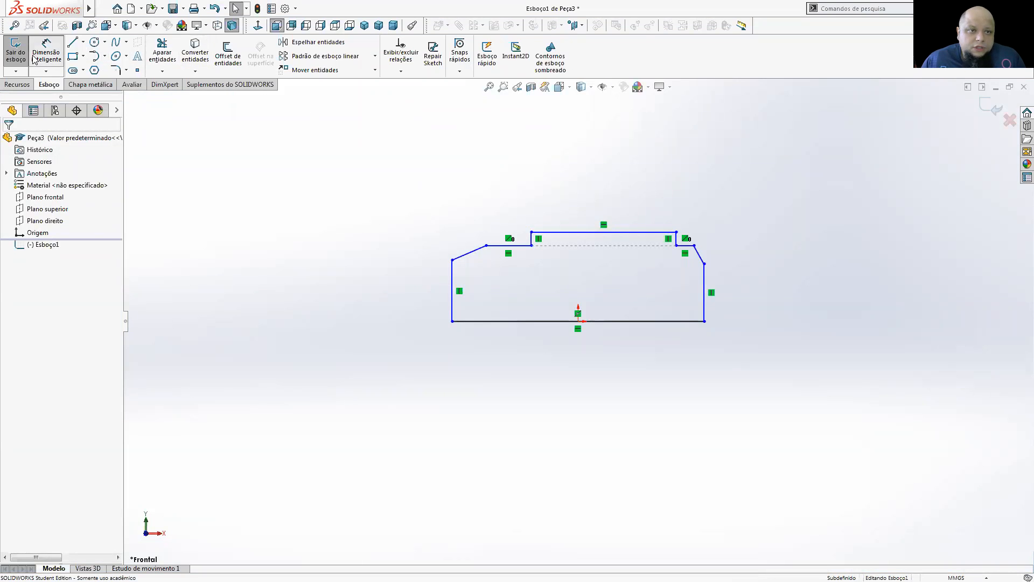
left_click(515, 321)
left_click(577, 388)
type("86")
key("Return")
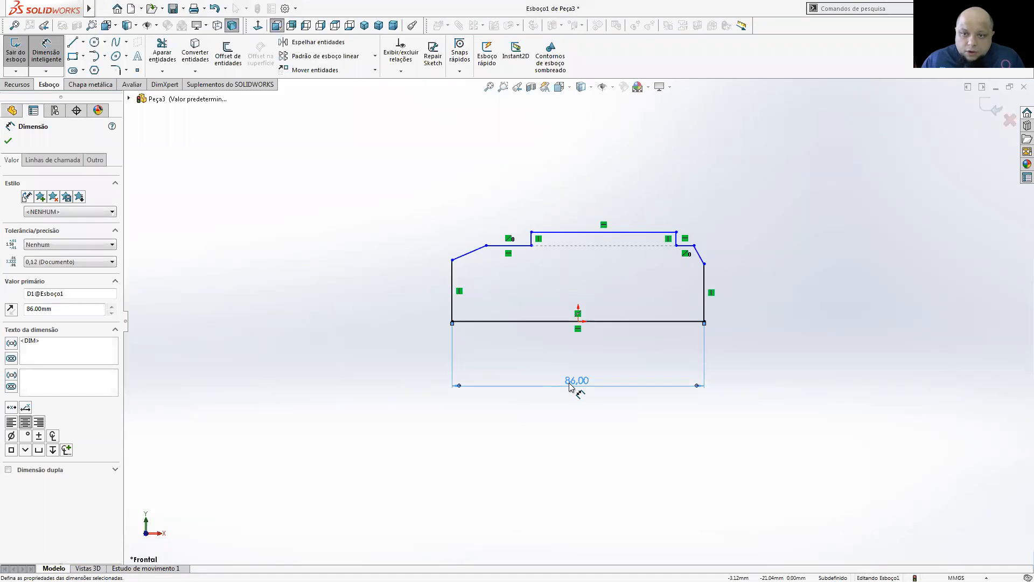
- Dimension the left and right end steps to 15 mm each, from the outer vertical edge to the shoulder
left_click(452, 290)
left_click(532, 239)
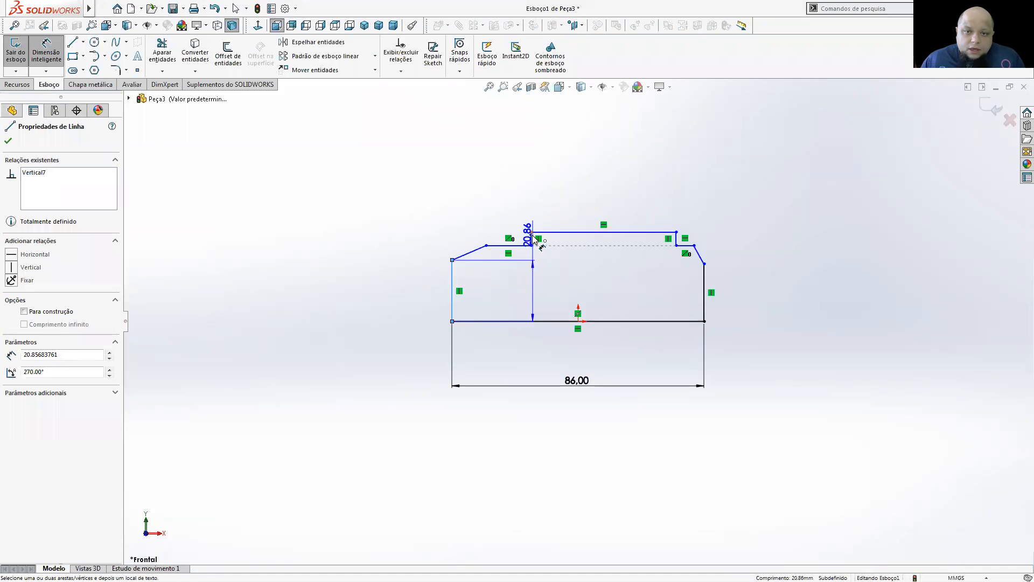
left_click(479, 189)
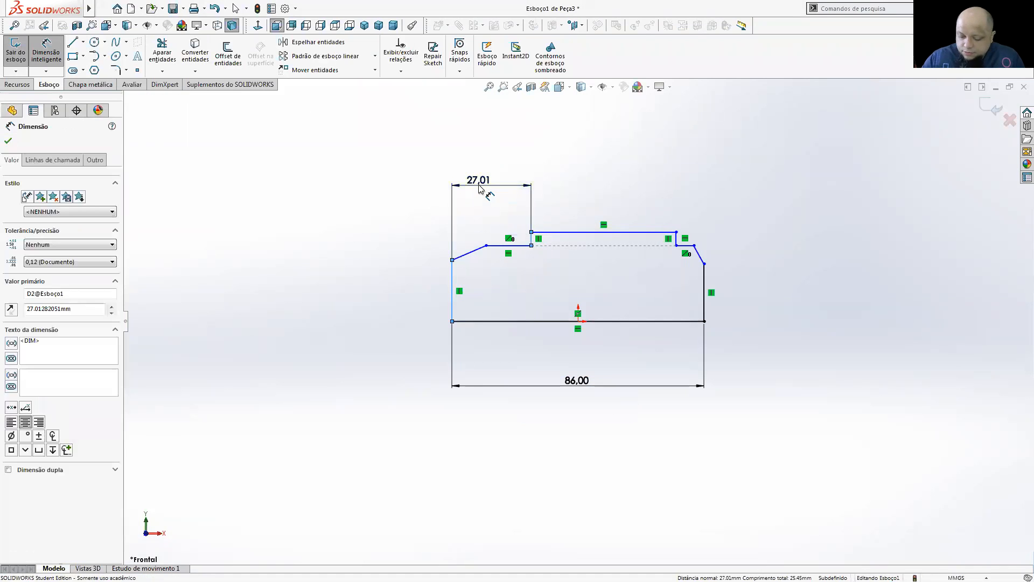
type("15")
key("Return")
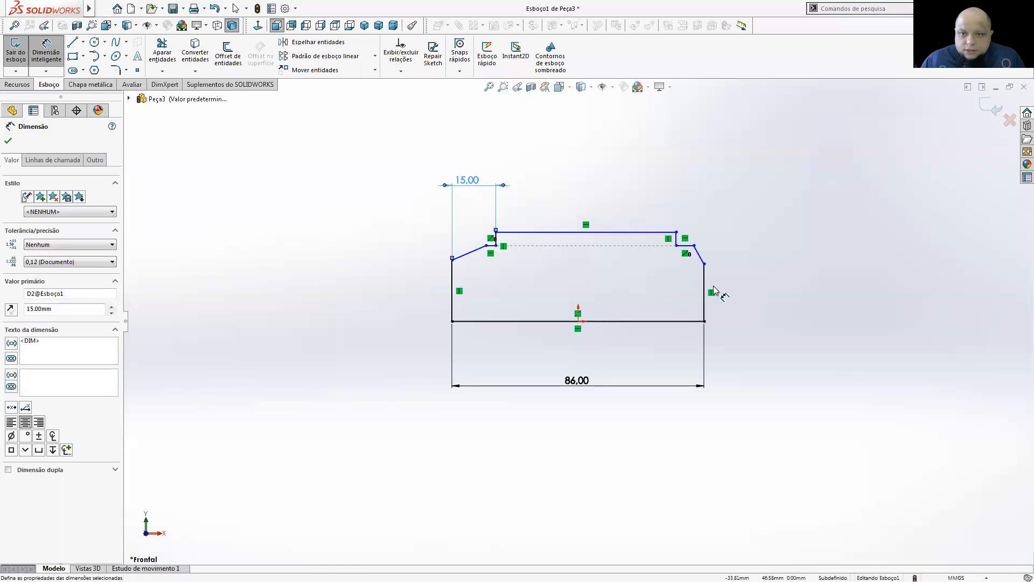
left_click(707, 267)
left_click(677, 239)
left_click(677, 166)
type("15")
key("Return")
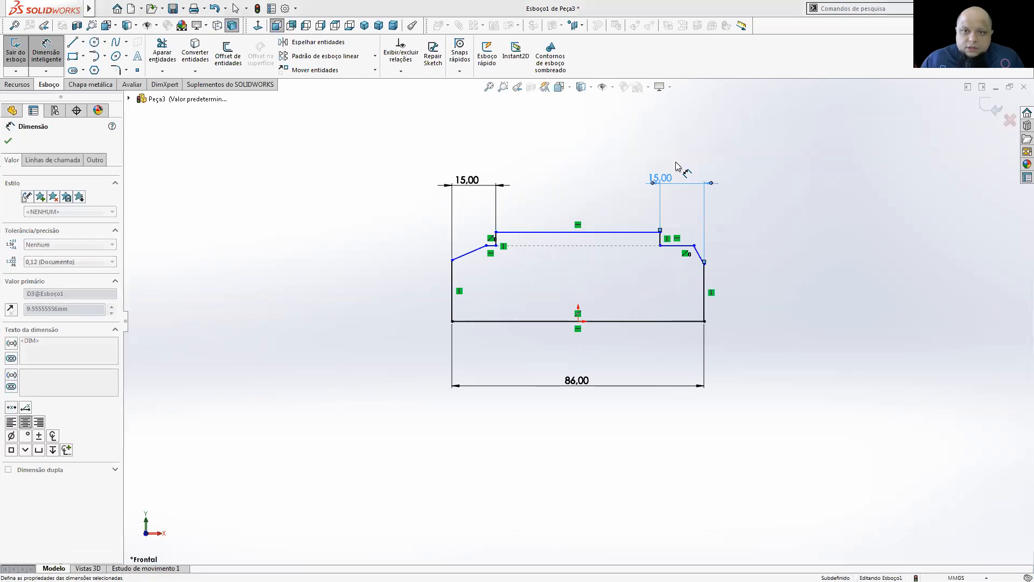
- Check the middle section's length without adding a dimension, and move the 86 mm overall dimension above the profile
left_click(568, 232)
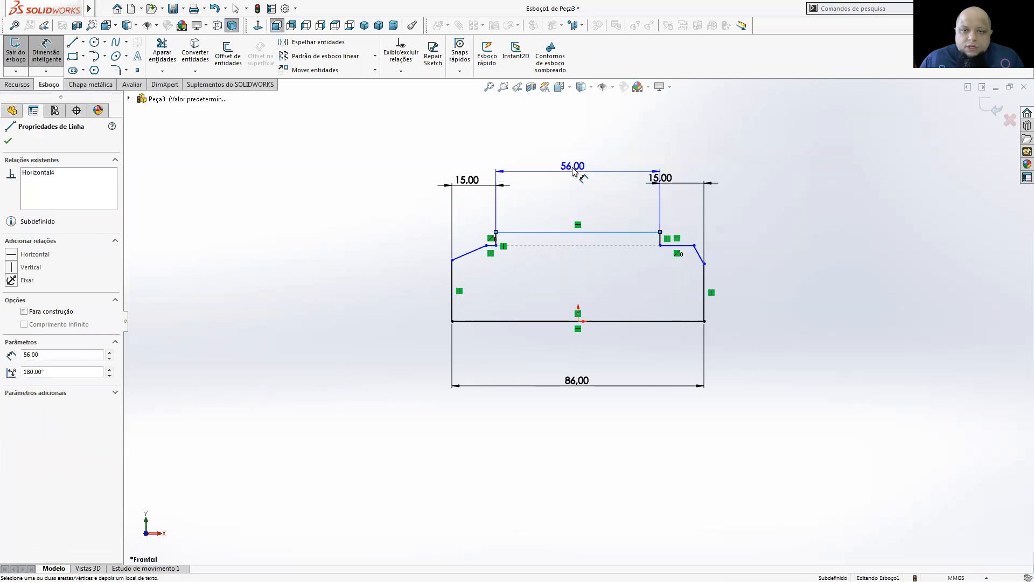
key("Escape")
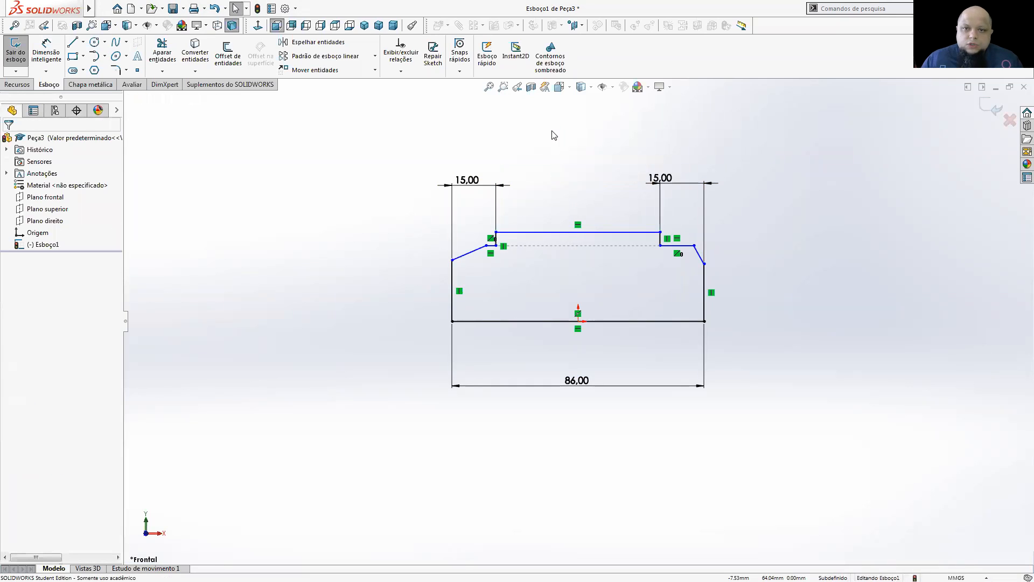
mouse_move(593, 379)
left_mouse_down()
mouse_move(561, 225)
mouse_move(556, 139)
left_mouse_up()
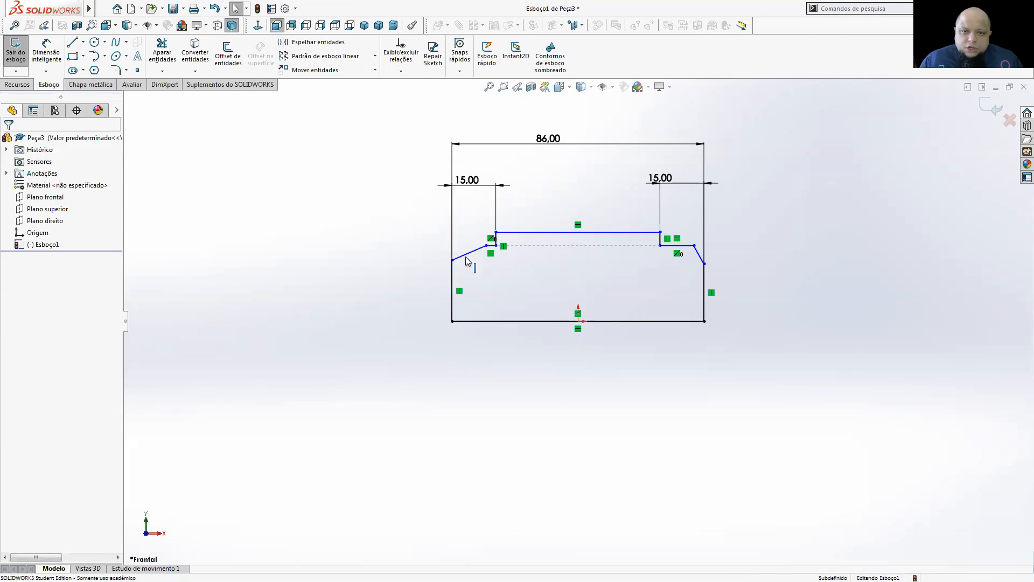
- Dimension the left chamfer's horizontal width to 2 mm, from its upper corner to the outer vertical edge
scroll(468, 261, "down", 2)
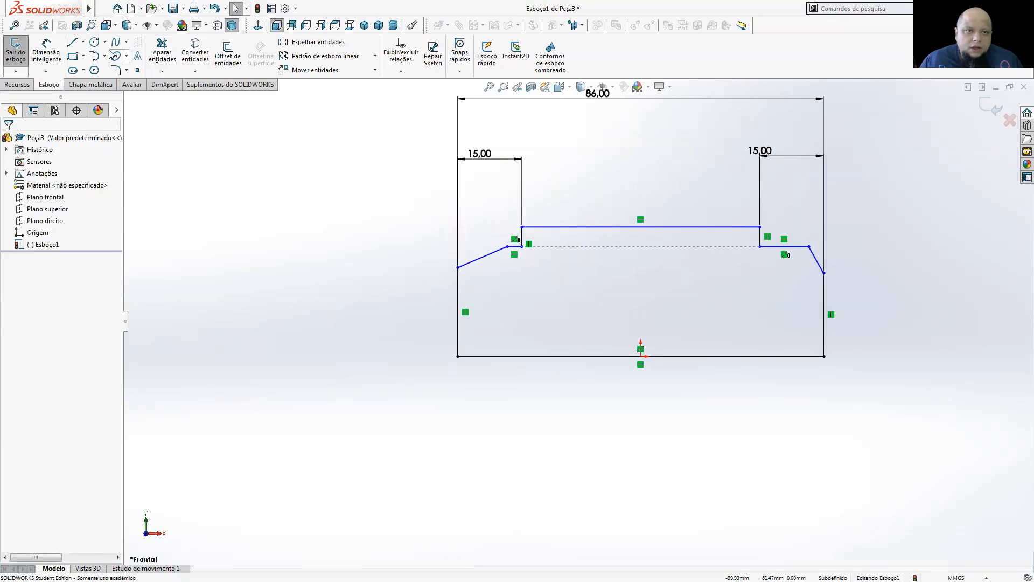
left_click(46, 52)
left_click(507, 247)
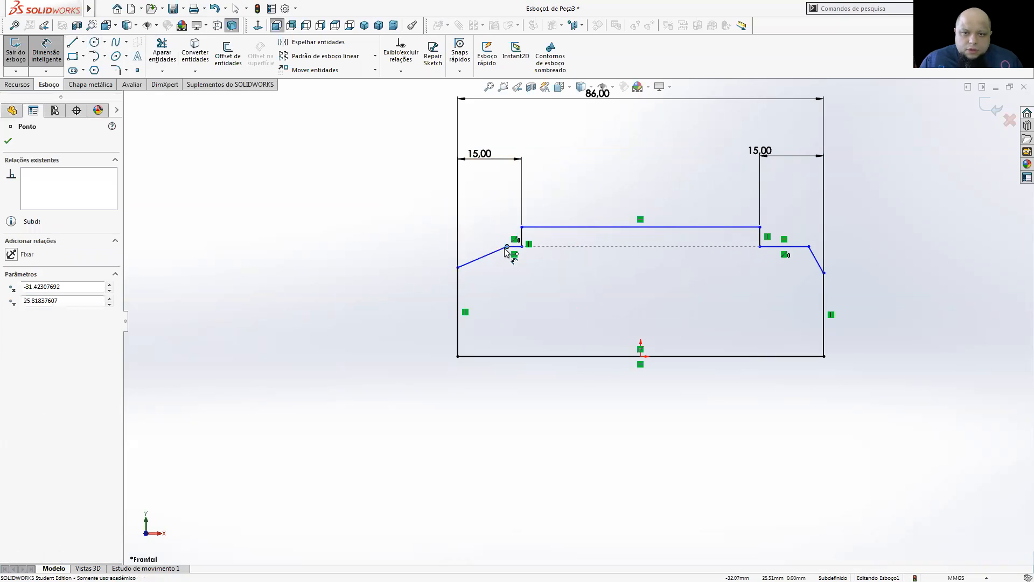
left_click(457, 291)
left_click(428, 191)
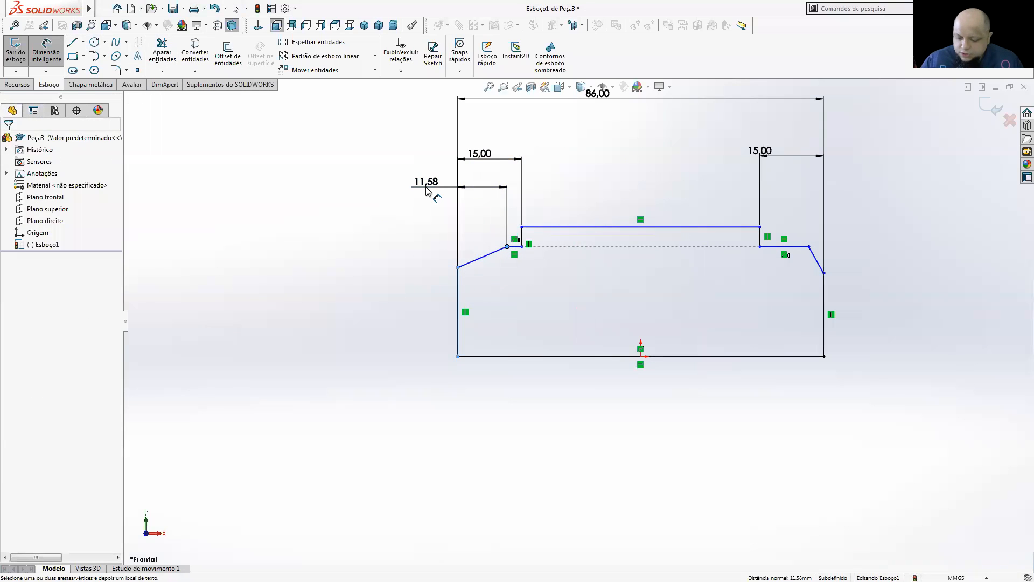
type("2")
key("Return")
key("Escape")
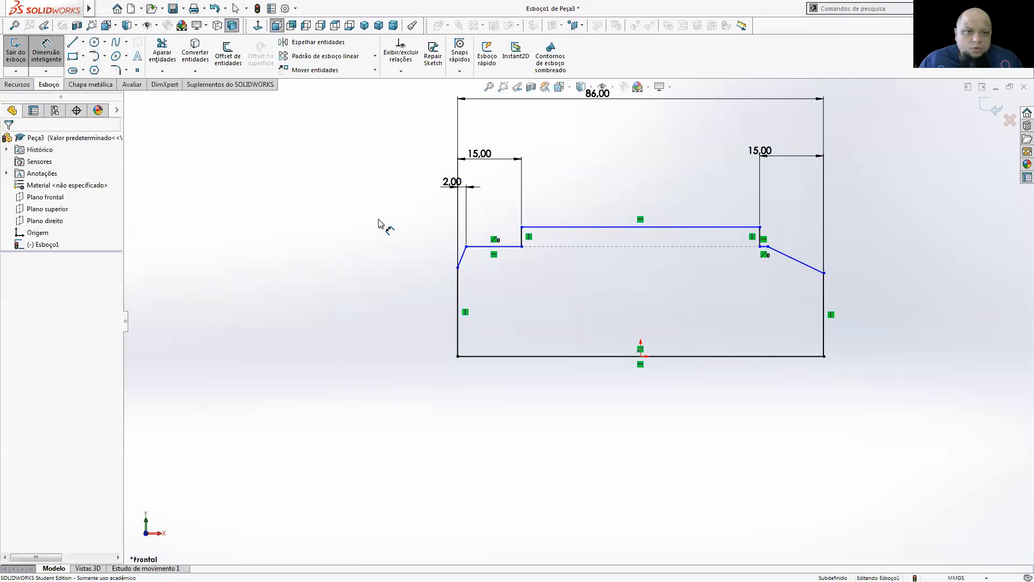
- Dimension the angle between the left chamfer line and the outer vertical edge to 45°
scroll(477, 270, "down", 5)
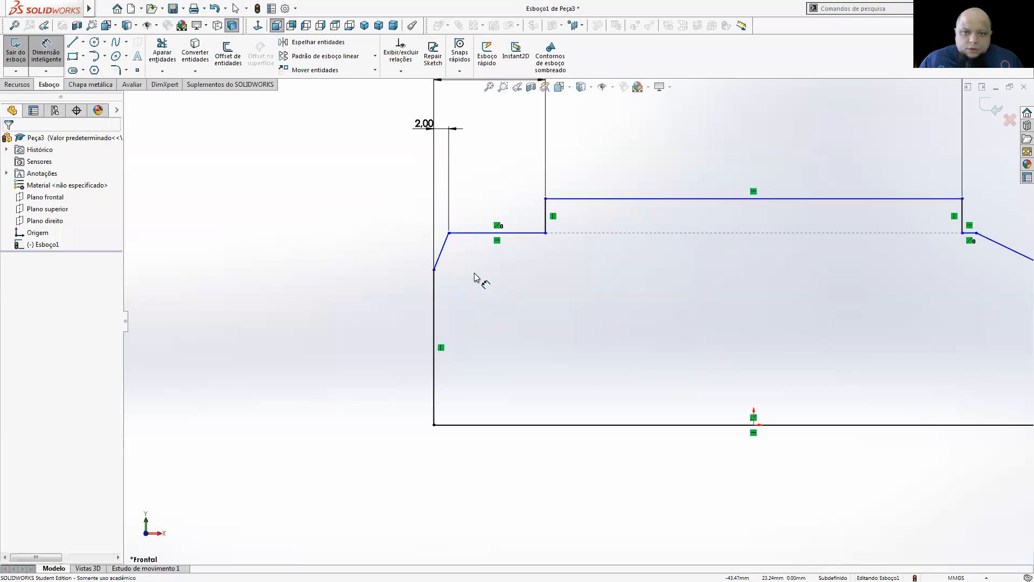
left_click(442, 240)
left_click(422, 302)
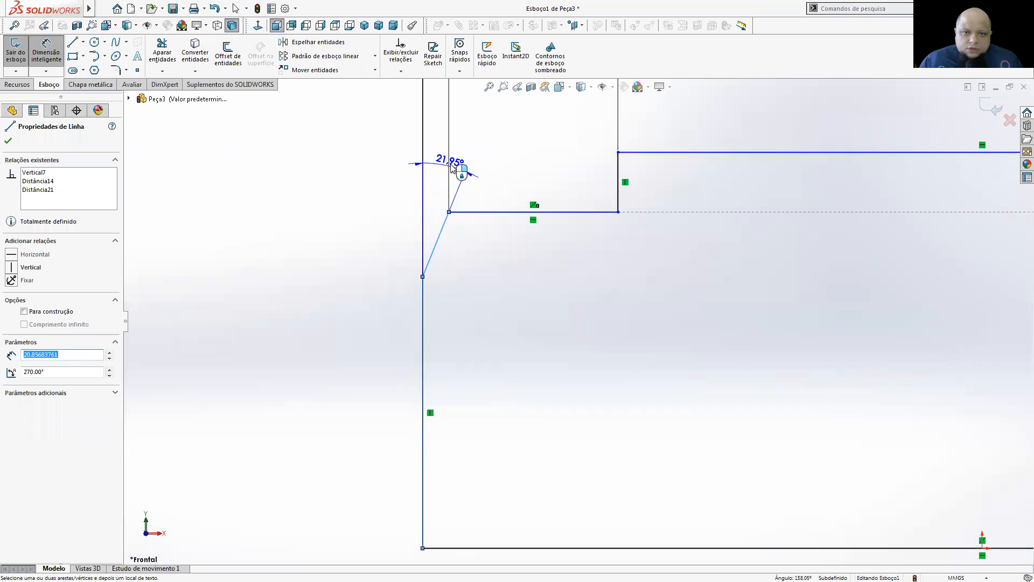
left_click(481, 124)
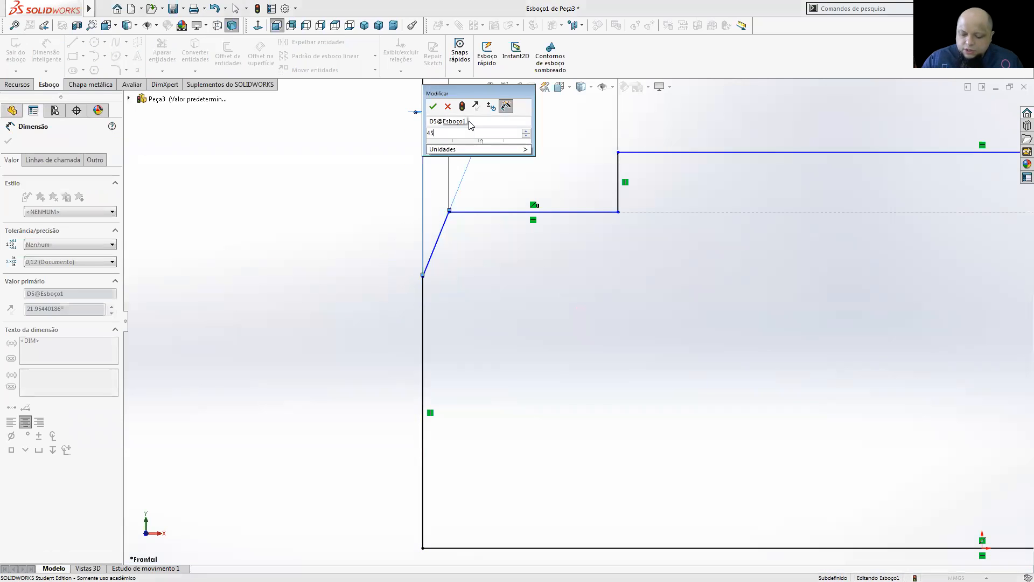
type("45")
key("Return")
- Dimension the right chamfer's horizontal width to 2 mm, from its upper corner to the outer vertical edge
scroll(512, 265, "up", 5)
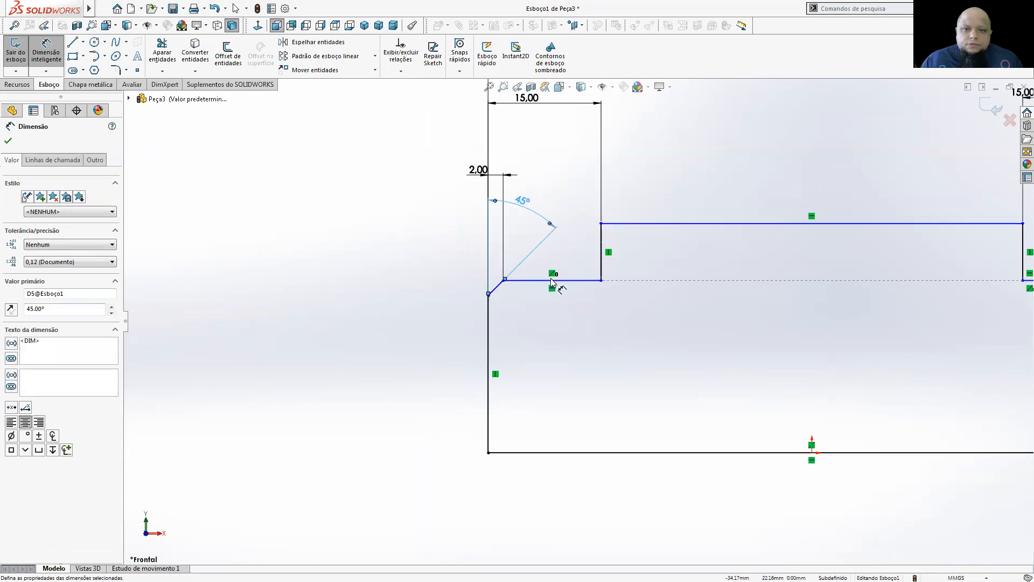
scroll(857, 331, "down", 5)
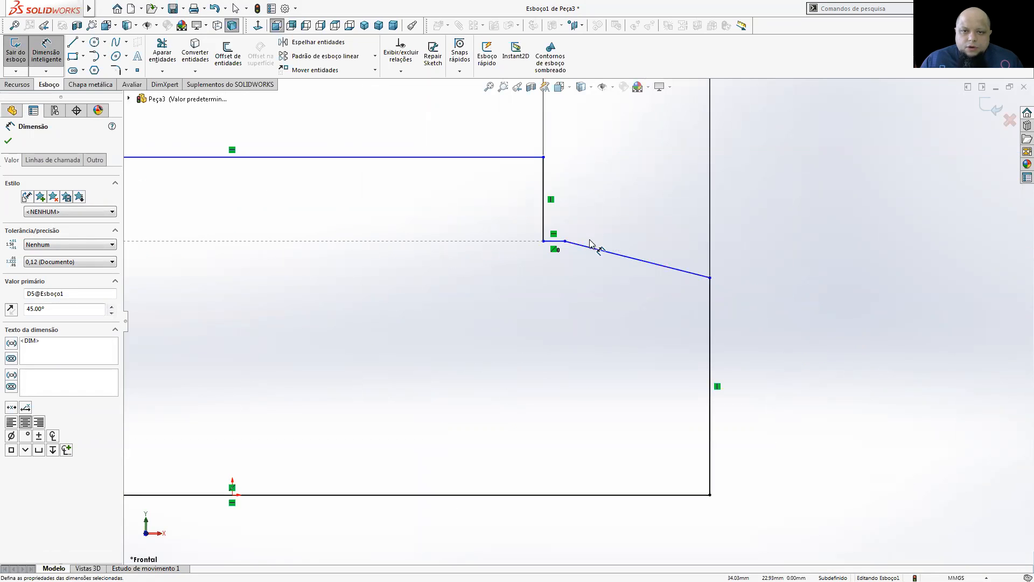
left_click(565, 241)
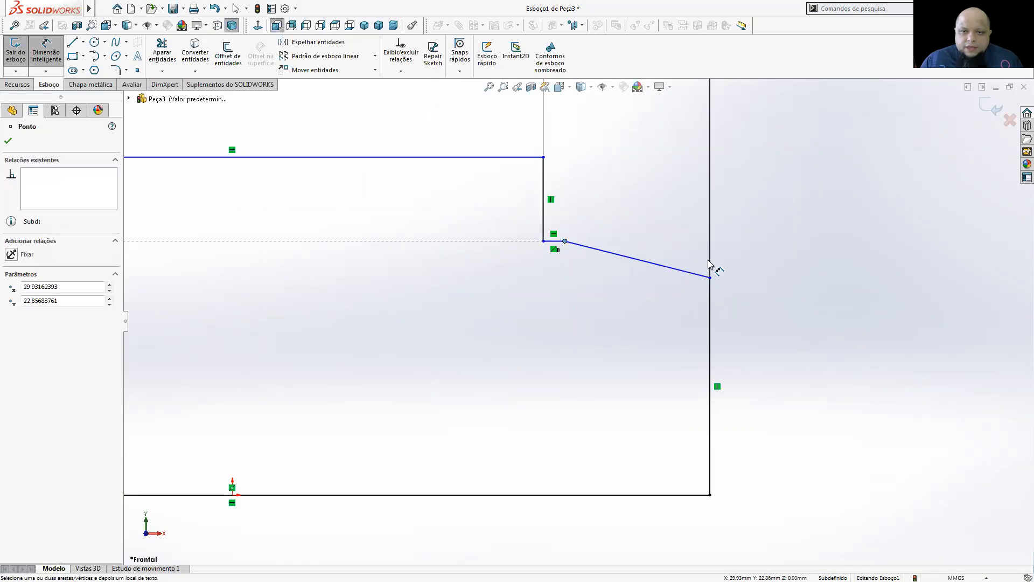
left_click(710, 298)
left_click(679, 142)
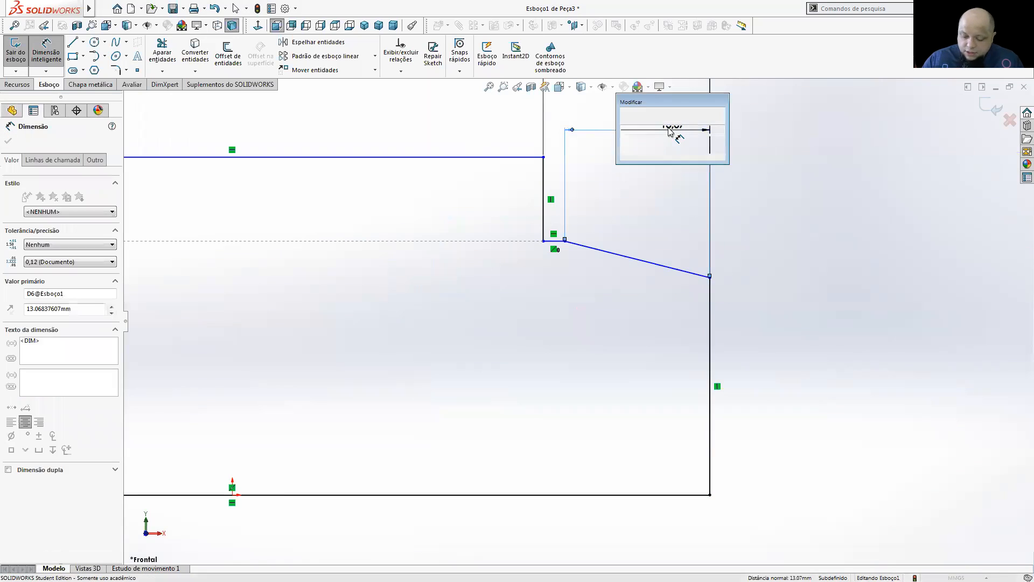
type("2")
key("Return")
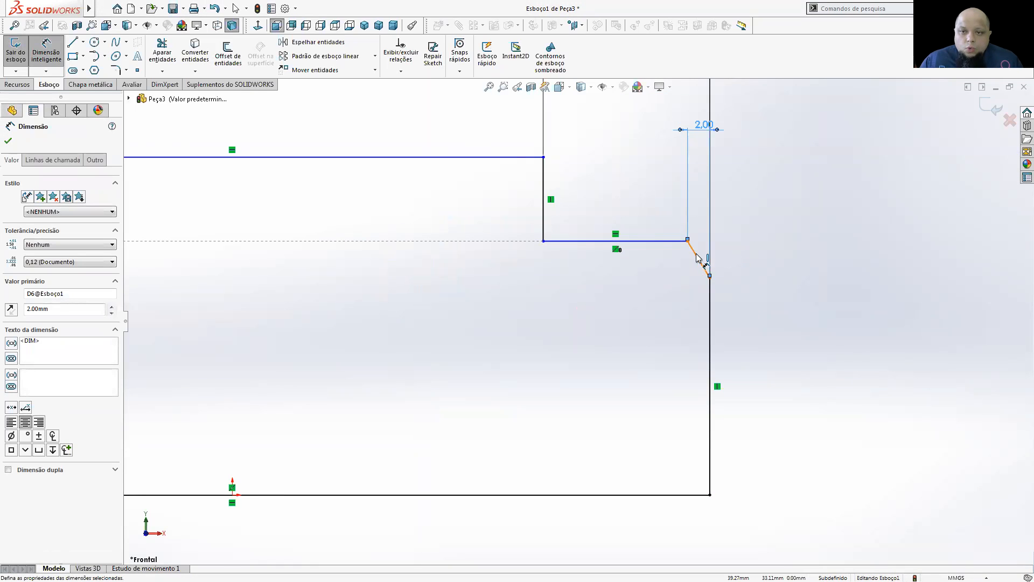
- Dimension the angle between the right chamfer line and the outer vertical edge to 45°
left_click(699, 259)
left_click(710, 299)
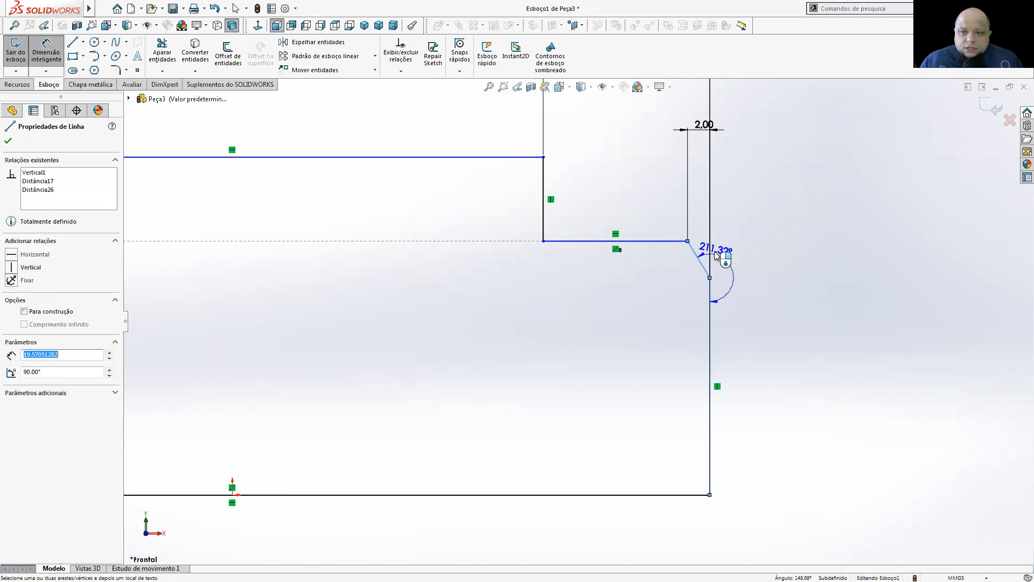
left_click(678, 171)
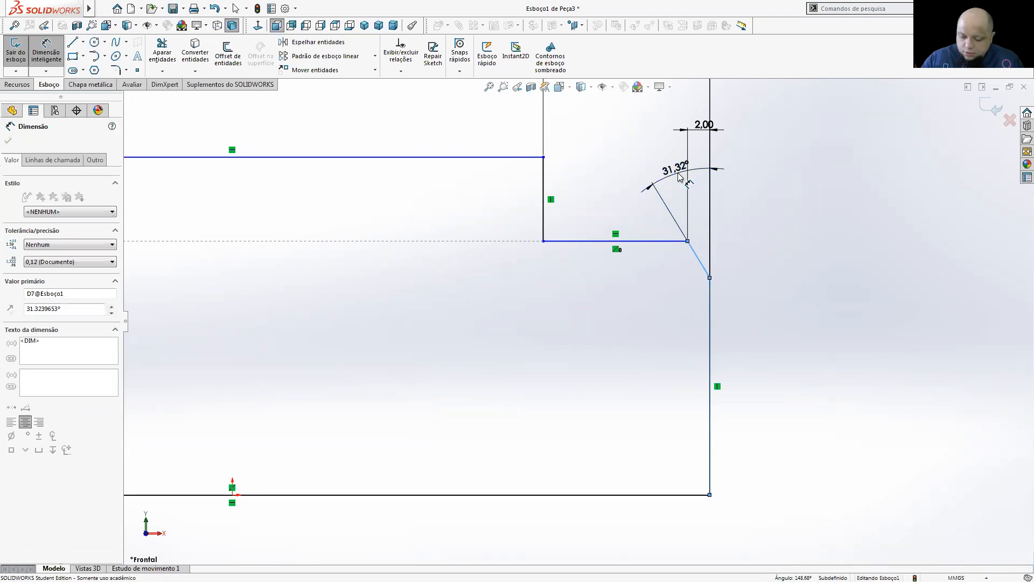
type("45")
key("Return")
left_click(904, 245)
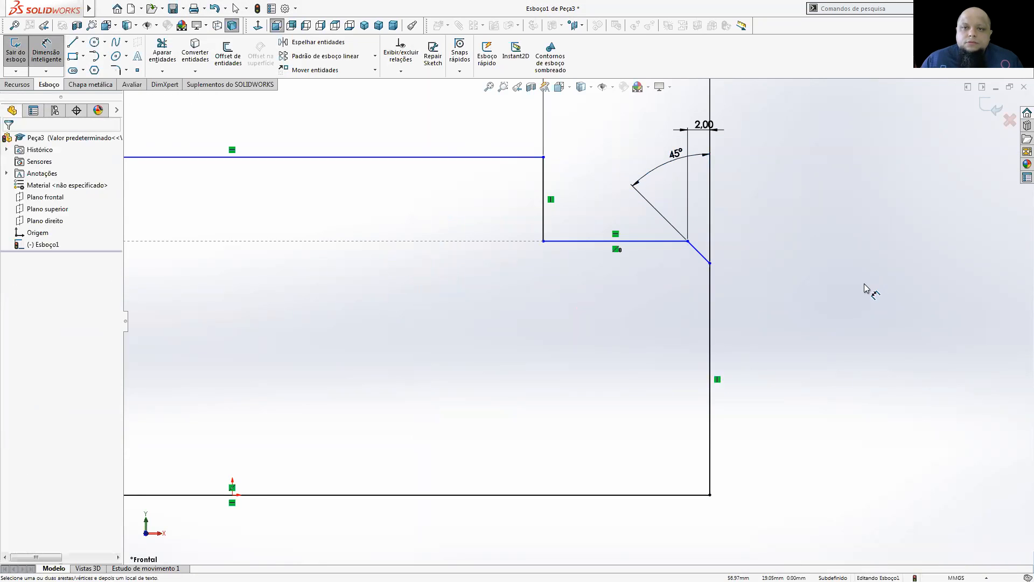
- Check the shaft's diameters in the Rodízio drawing and dimension the left end step's height above the base line to 15,9/2
key("f")
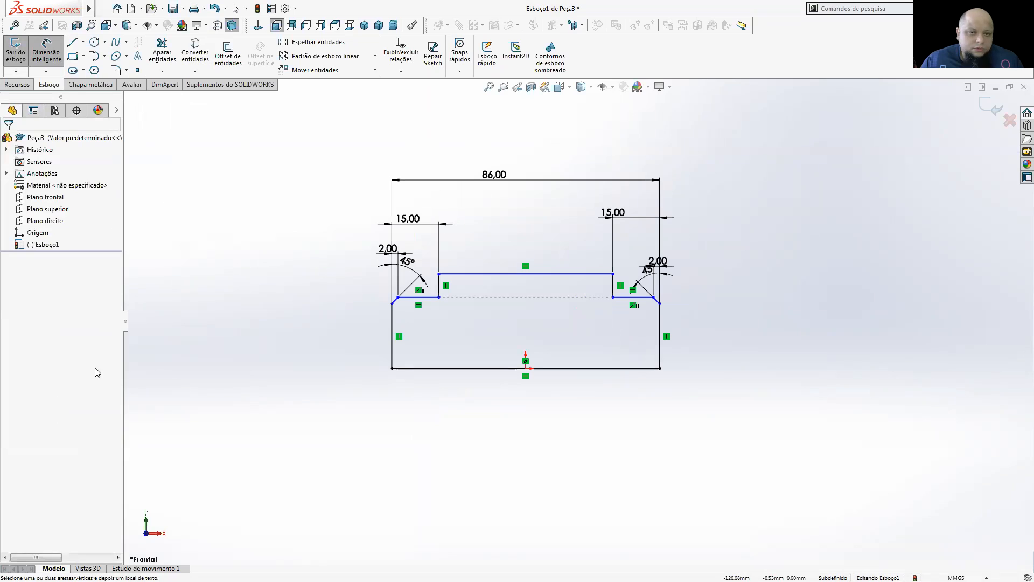
key("alt+Tab")
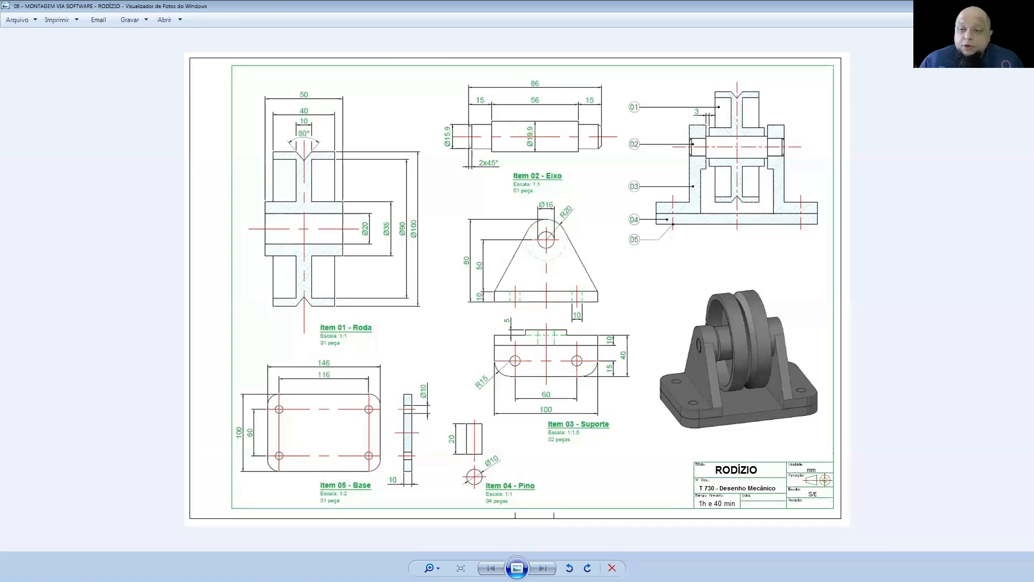
key("alt+Tab")
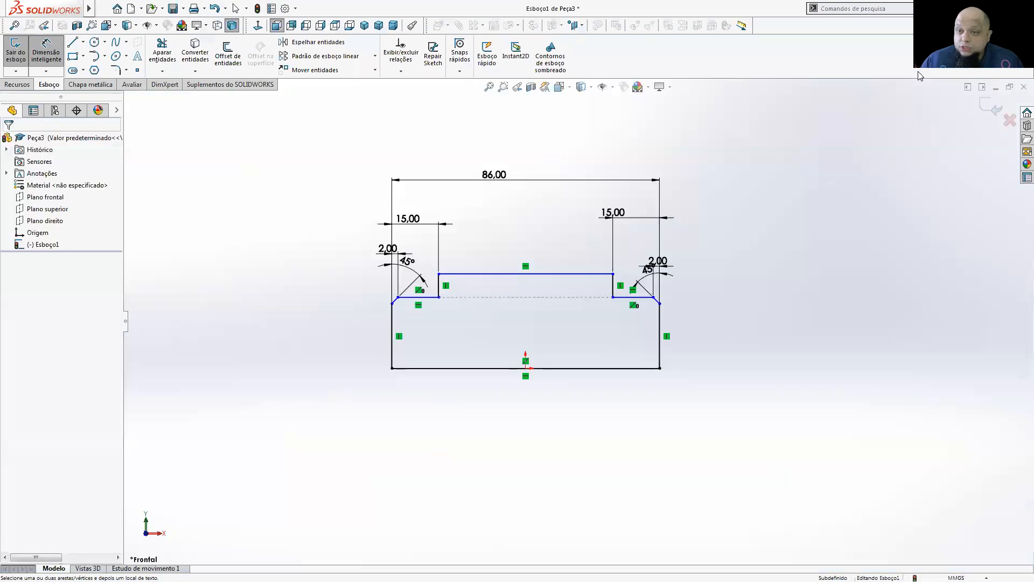
left_click(44, 53)
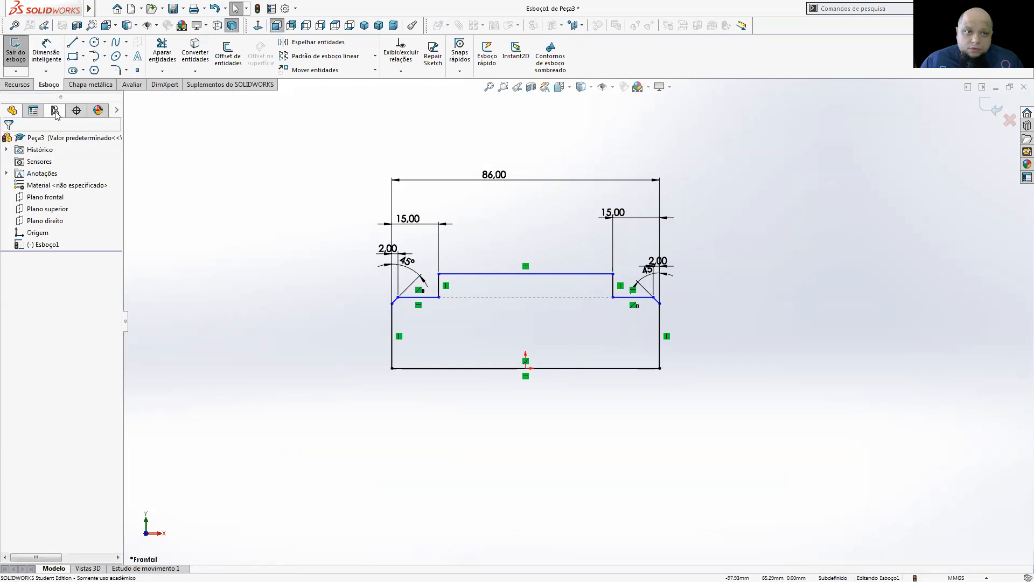
left_click(51, 54)
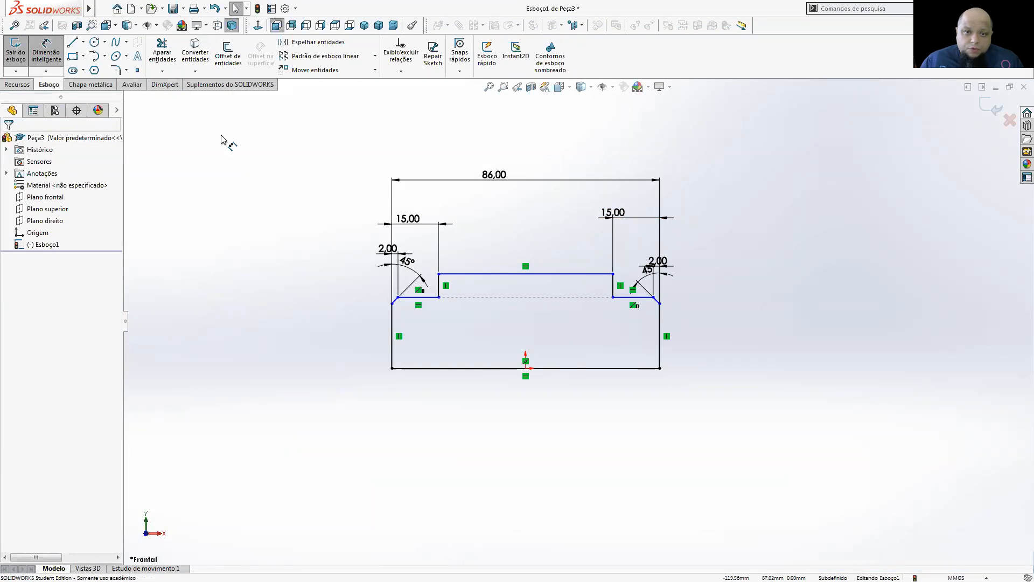
left_click(416, 297)
left_click(420, 369)
left_click(320, 345)
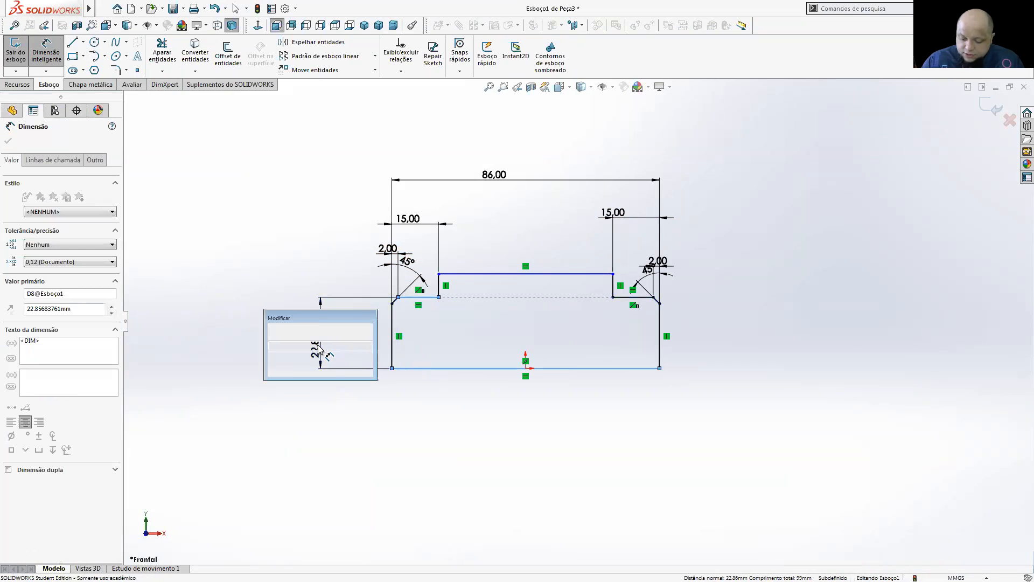
type("15,9")
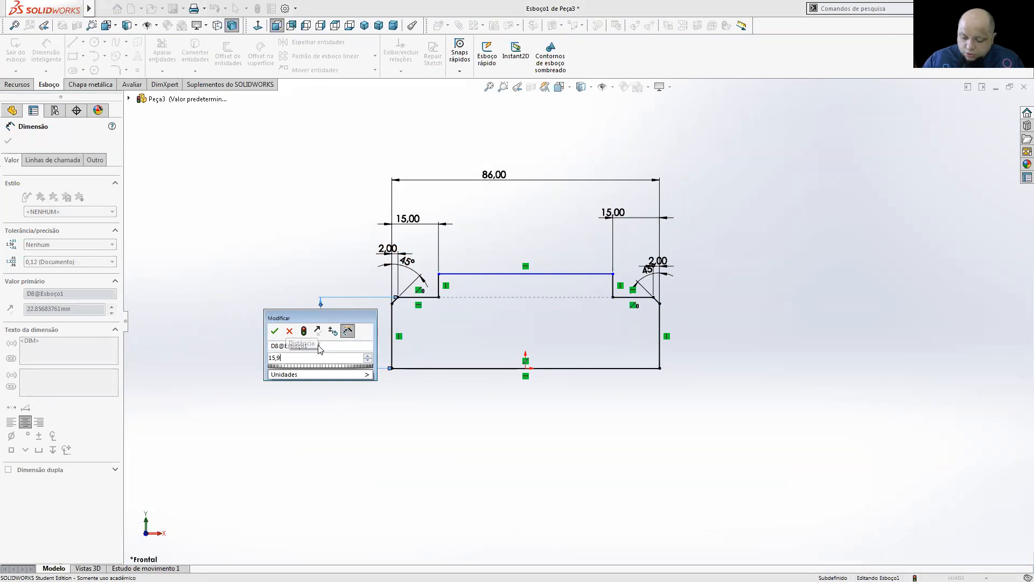
type("/2")
key("Return")
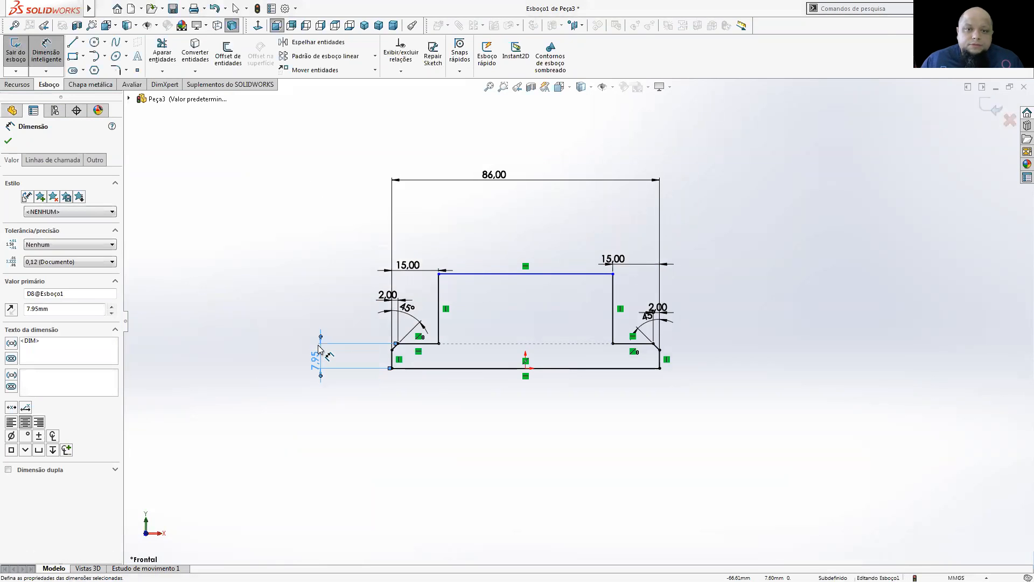
- Dimension the middle section's height above the base line to 19,9/2
left_click(477, 368)
left_click(753, 318)
type("13")
key("BackSpace")
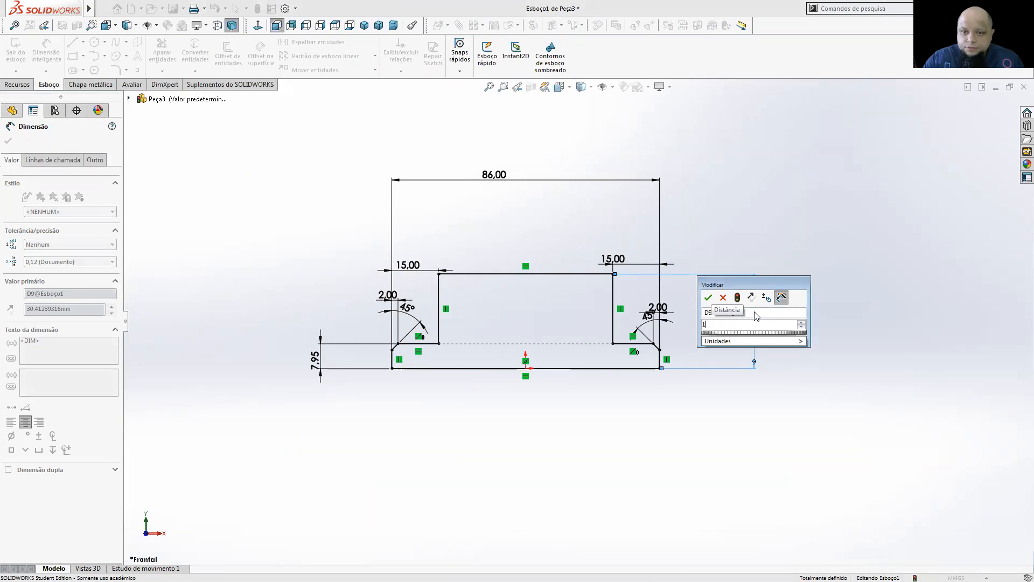
type("9,9/2")
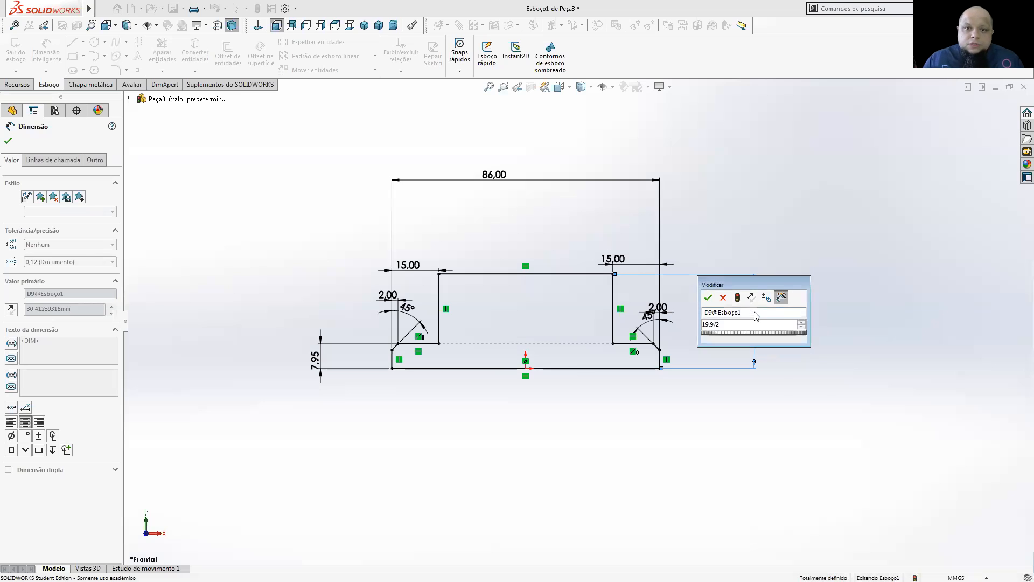
key("Return")
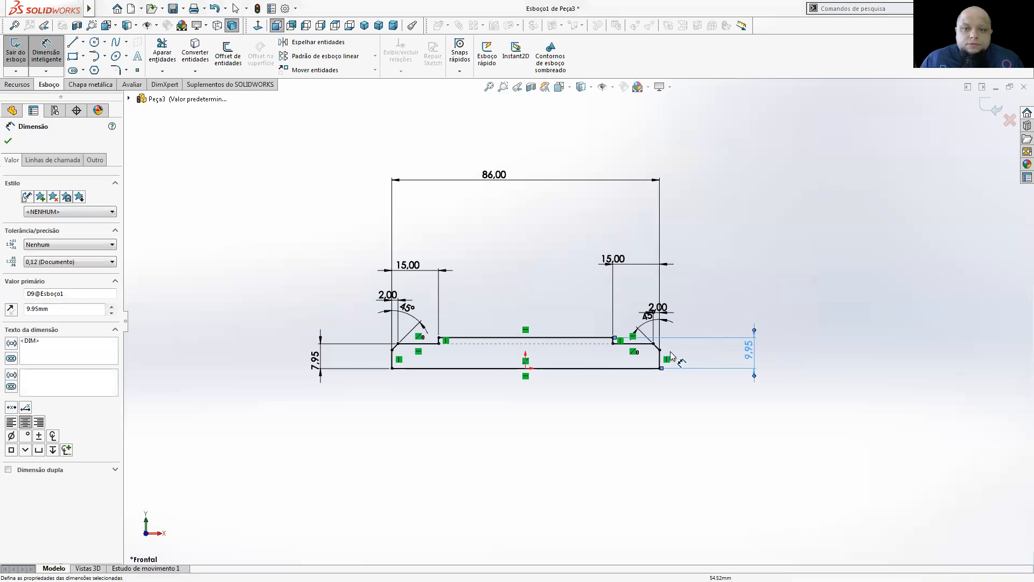
- Move the middle section's height dimension to the left of the profile, outside the end step's height dimension
scroll(518, 372, "down", 3)
scroll(522, 373, "up", 2)
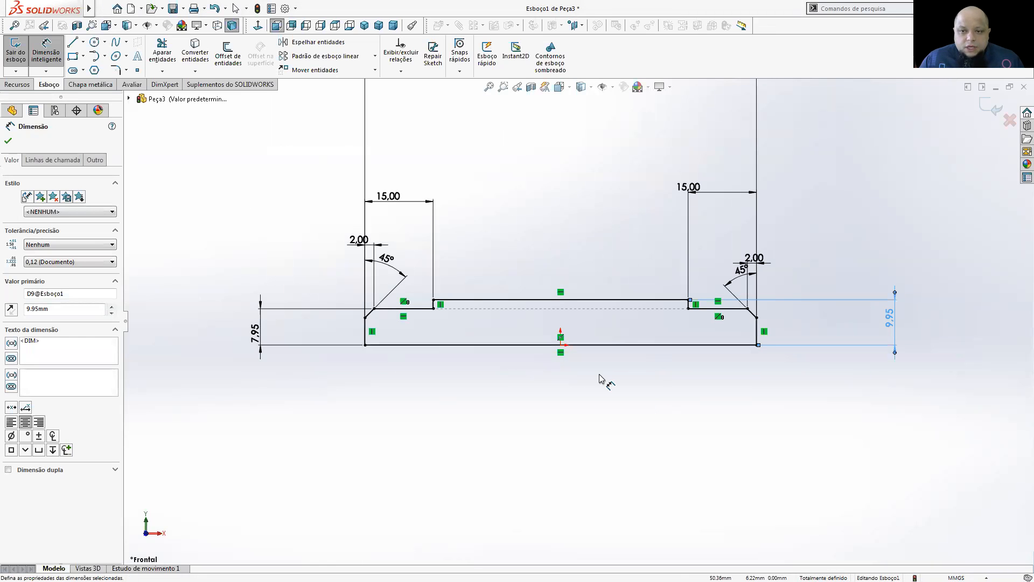
left_click(613, 394)
left_click_drag(891, 317, 217, 322)
left_click(454, 409)
scroll(501, 391, "up", 3)
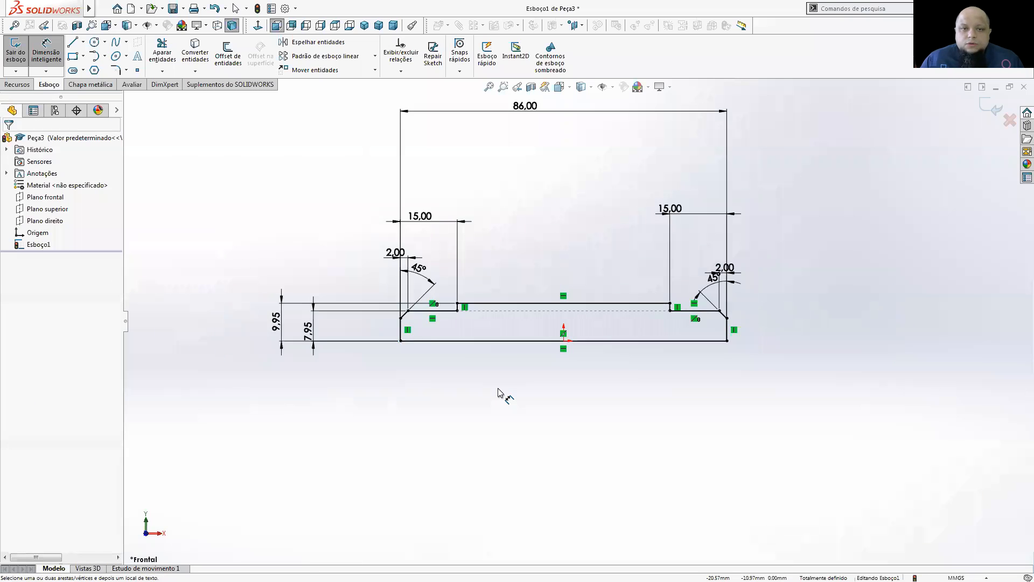
- Revolve the shaft profile 360° about its base line
left_click(17, 85)
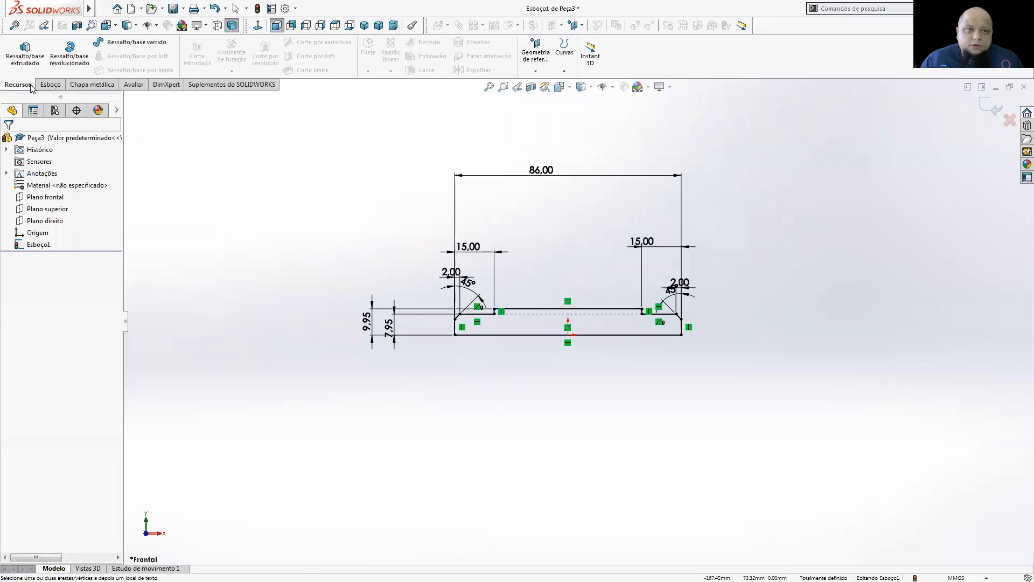
left_click(69, 54)
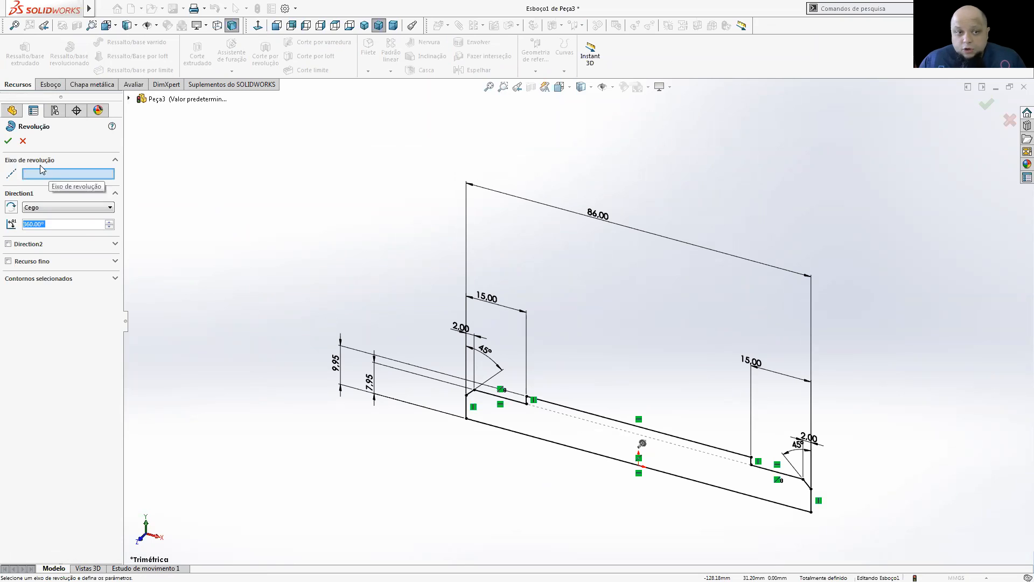
left_click(540, 440)
scroll(545, 442, "up", 3)
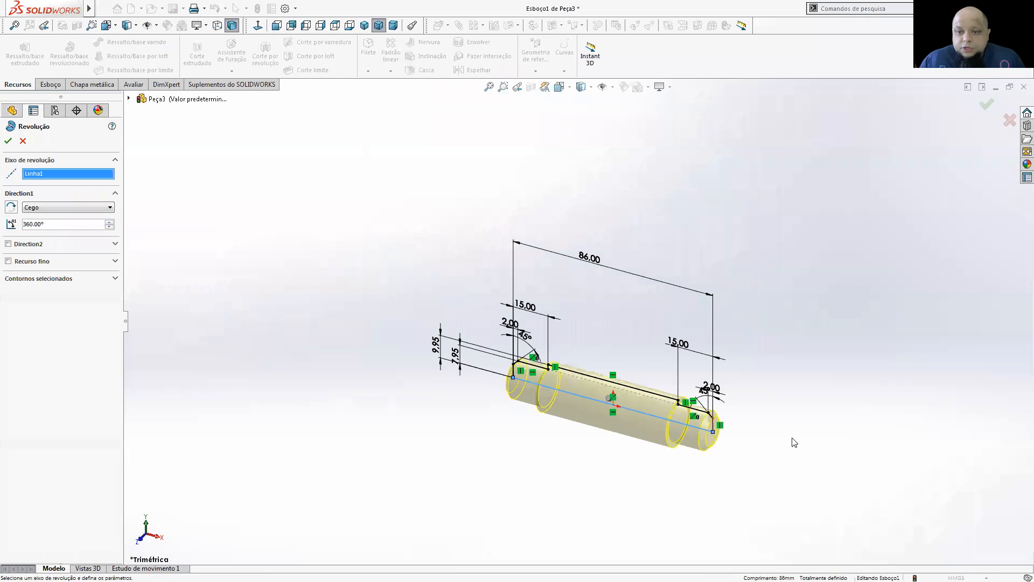
left_click(8, 142)
- Save the finished shaft part as EIXO in the 24MAB folder
mouse_move(659, 340)
middle_mouse_down()
mouse_move(663, 411)
mouse_move(650, 324)
middle_mouse_up()
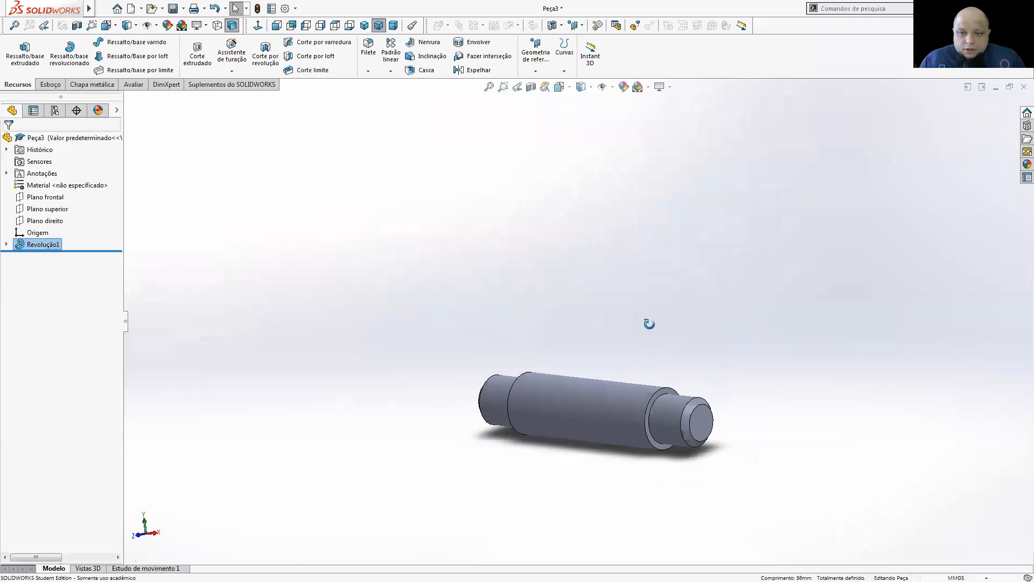
middle_click_drag(820, 302, 670, 298)
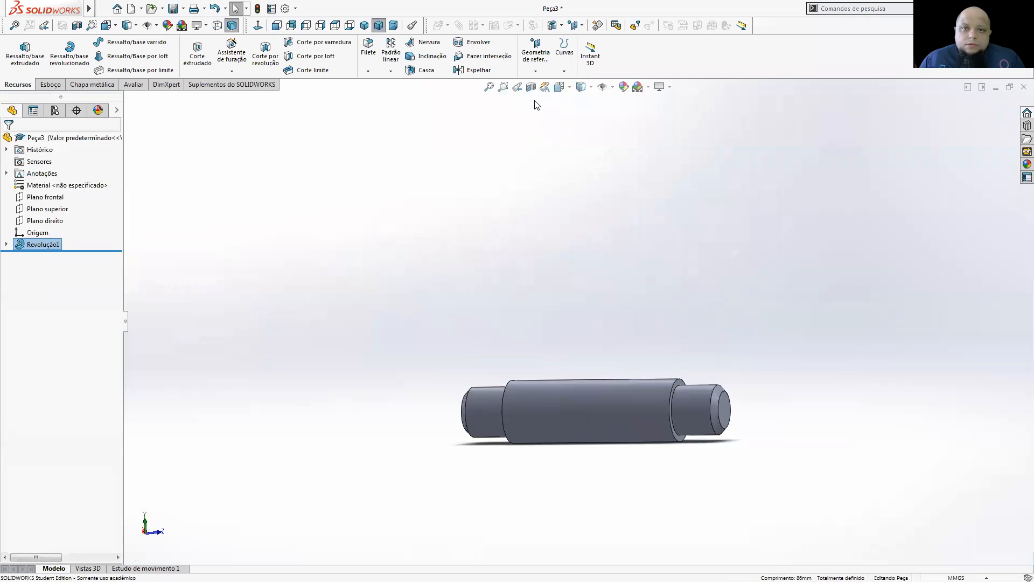
left_click(365, 26)
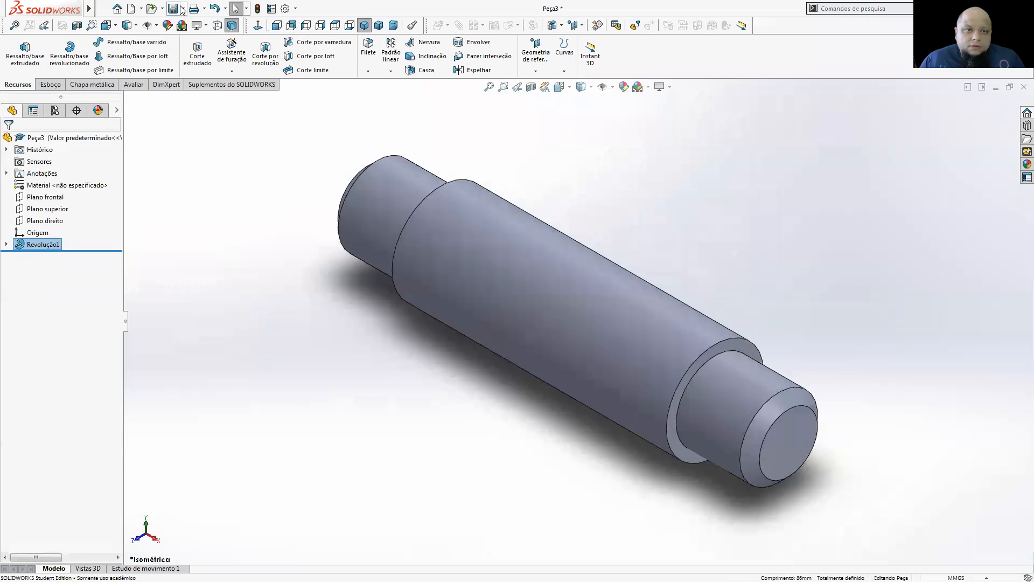
key("ctrl+s")
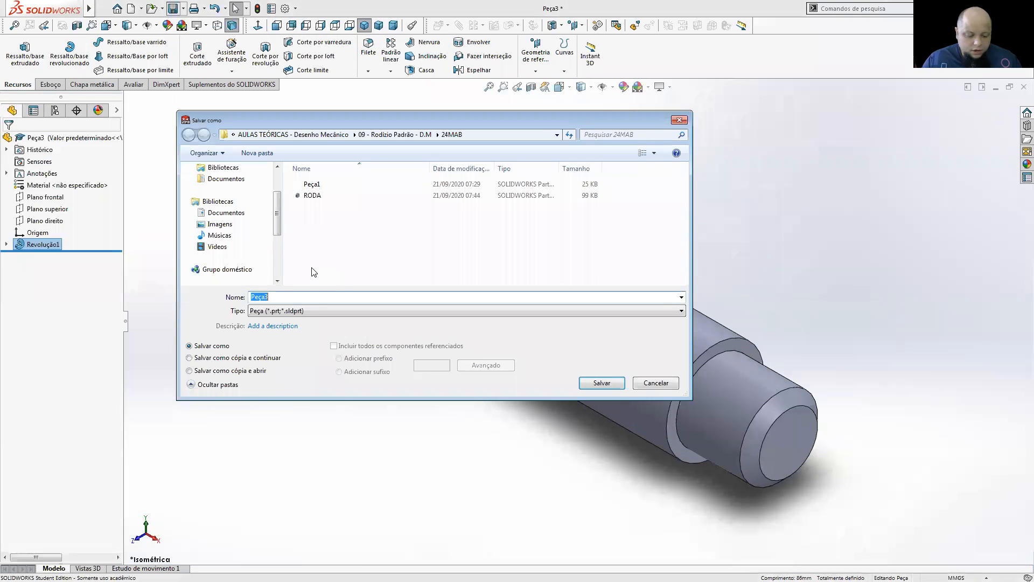
type("EIXO")
left_click(615, 384)
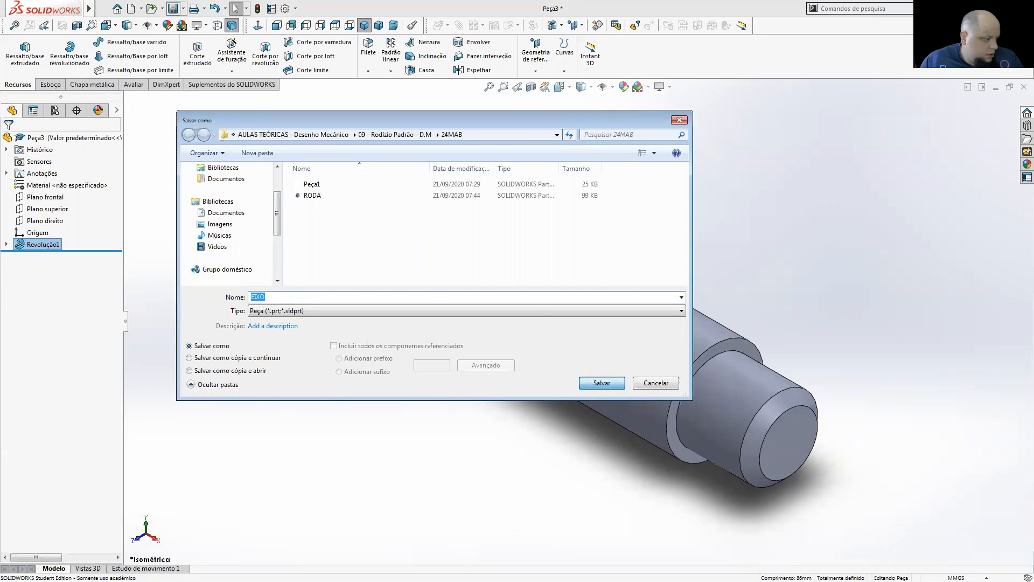
- Create a new part document and start a sketch on its top plane (Plano superior)
key("alt+Tab")
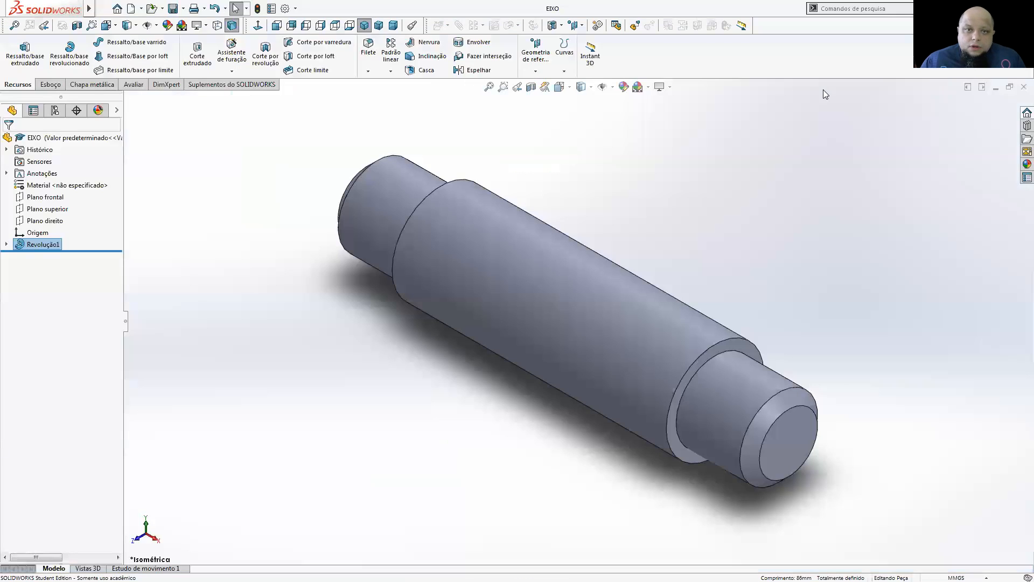
left_click(131, 8)
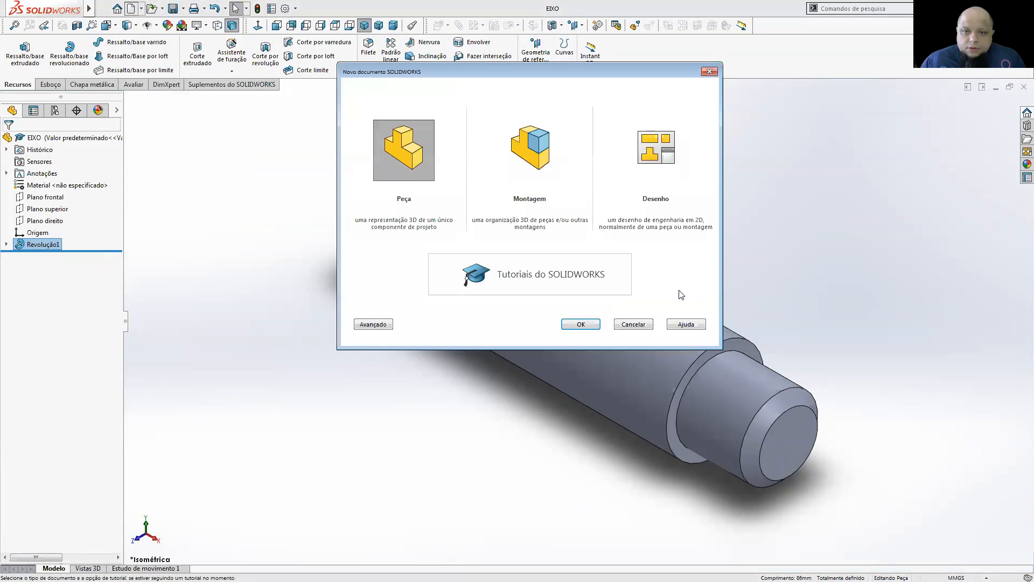
left_click(581, 325)
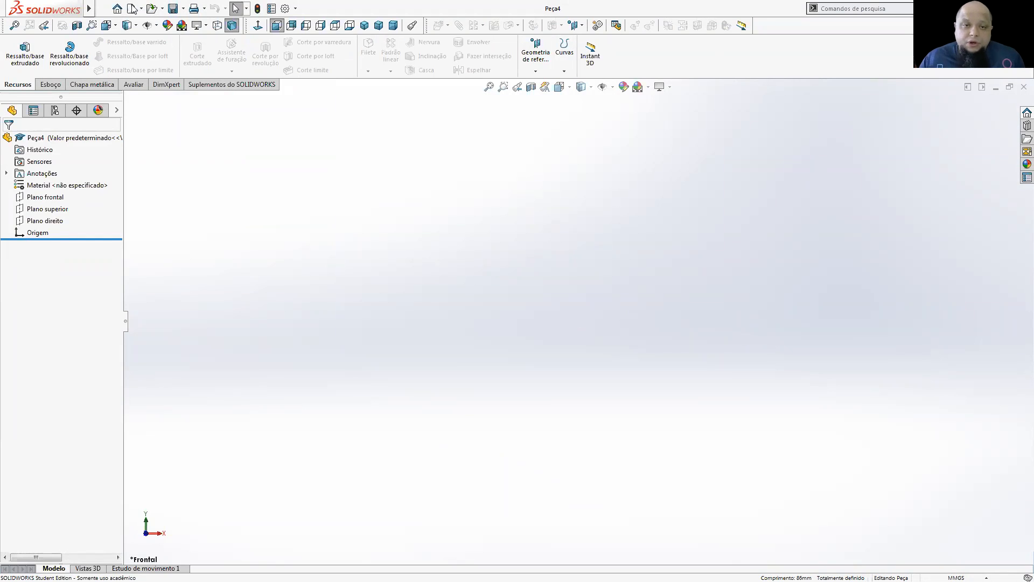
left_click(51, 85)
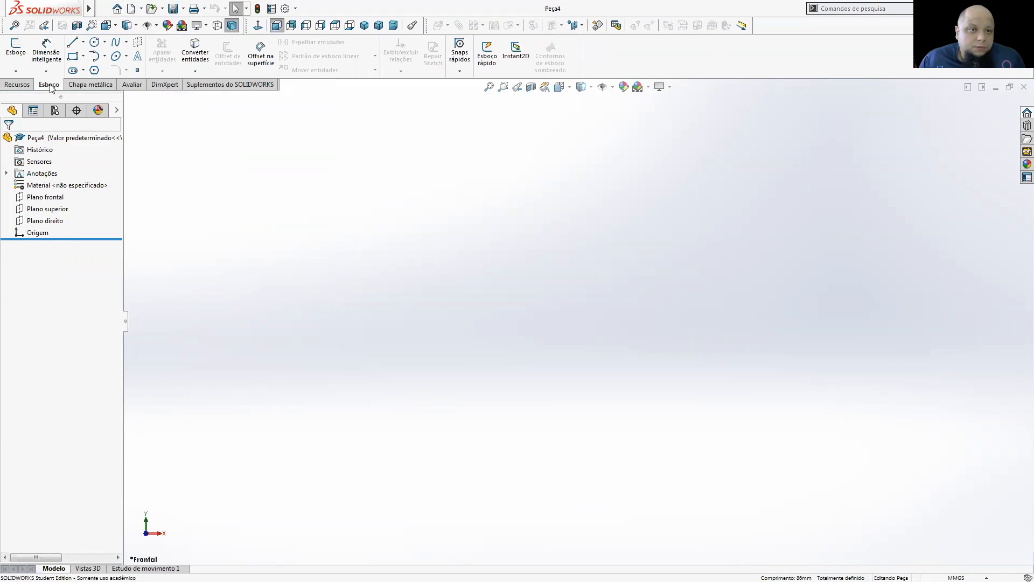
left_click(16, 49)
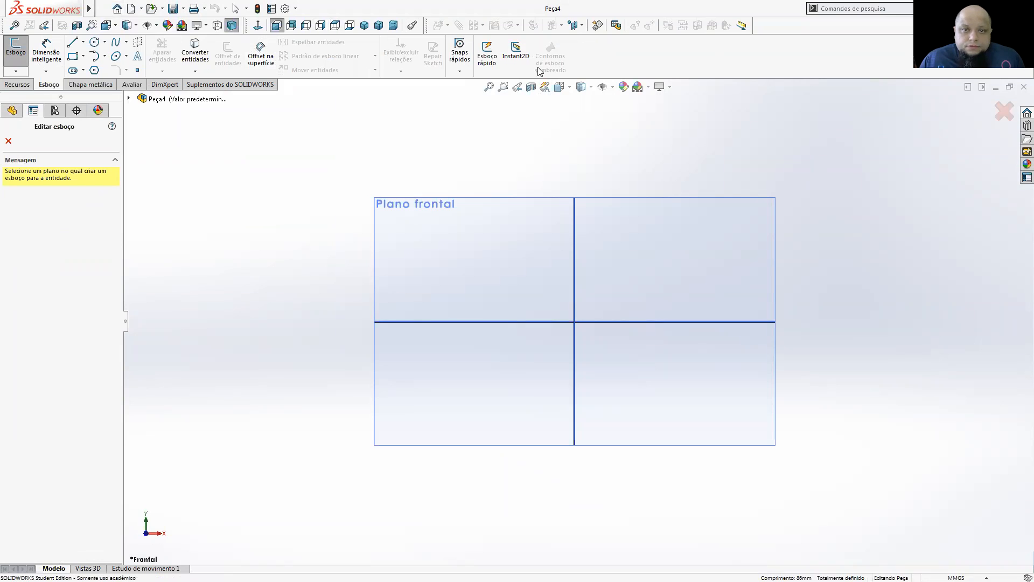
left_click(560, 88)
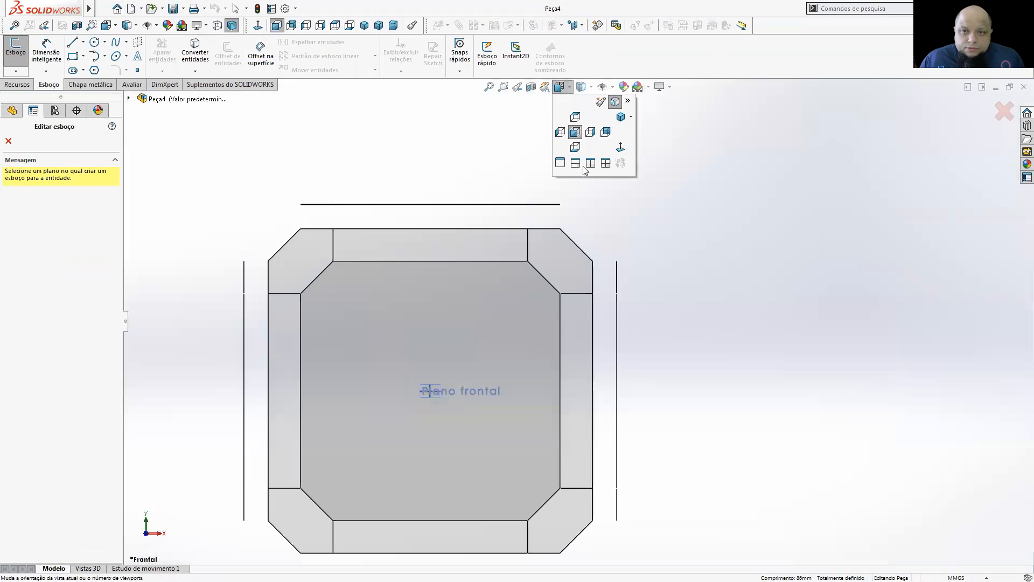
left_click(620, 116)
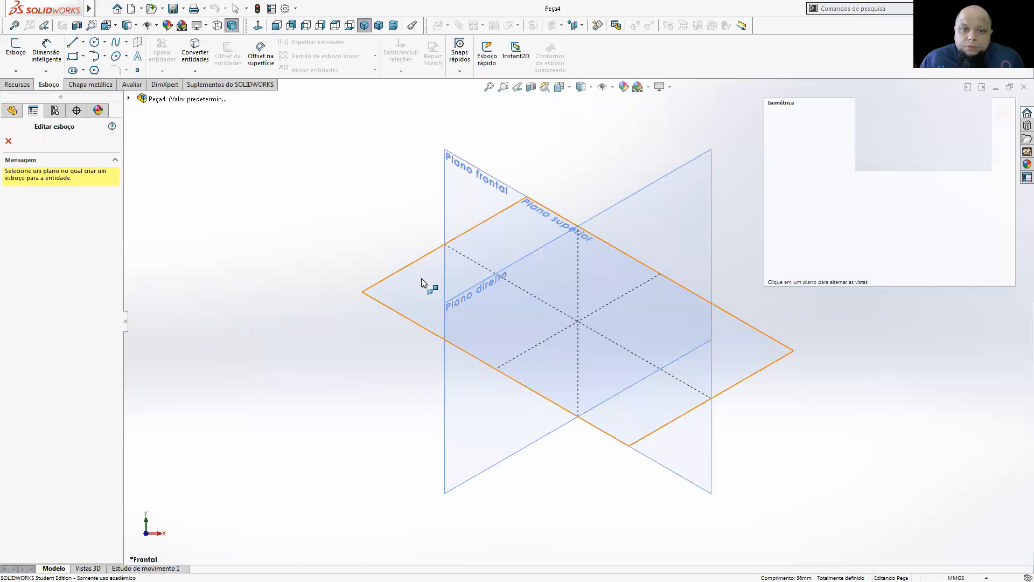
left_click(422, 278)
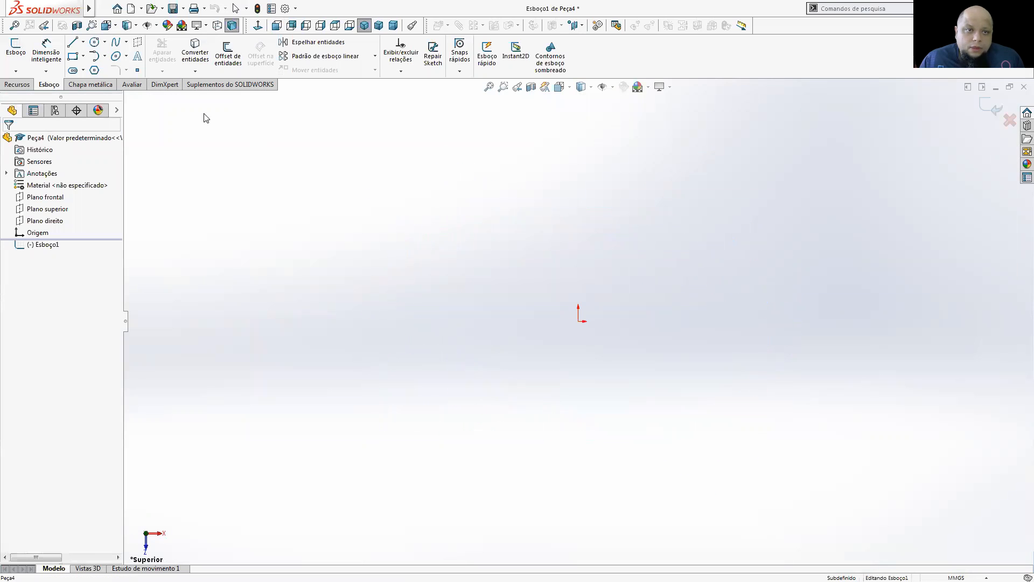
- Sketch a center rectangle about 56 mm high, centred on the origin
left_click(83, 56)
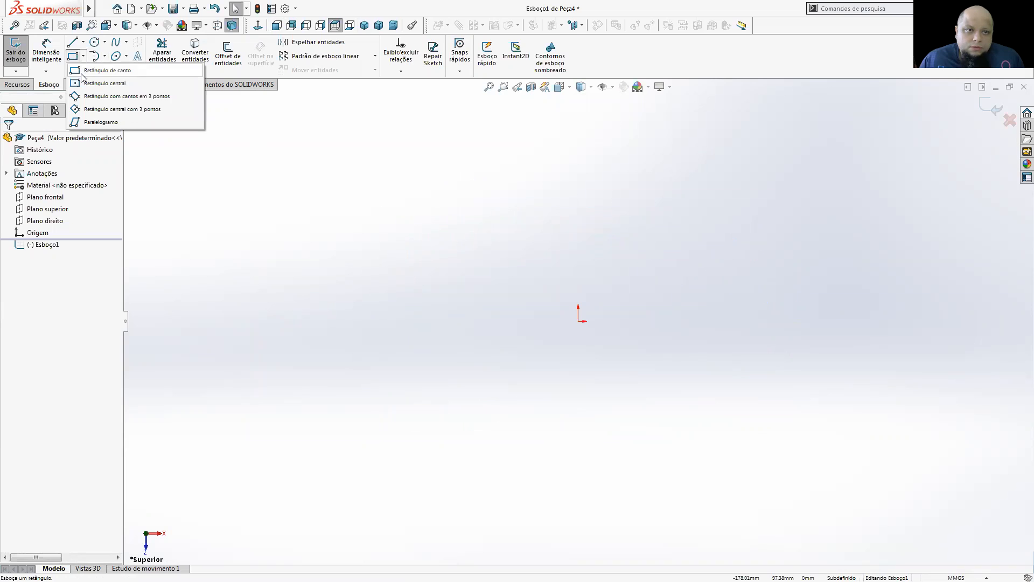
left_click(88, 83)
left_click(580, 322)
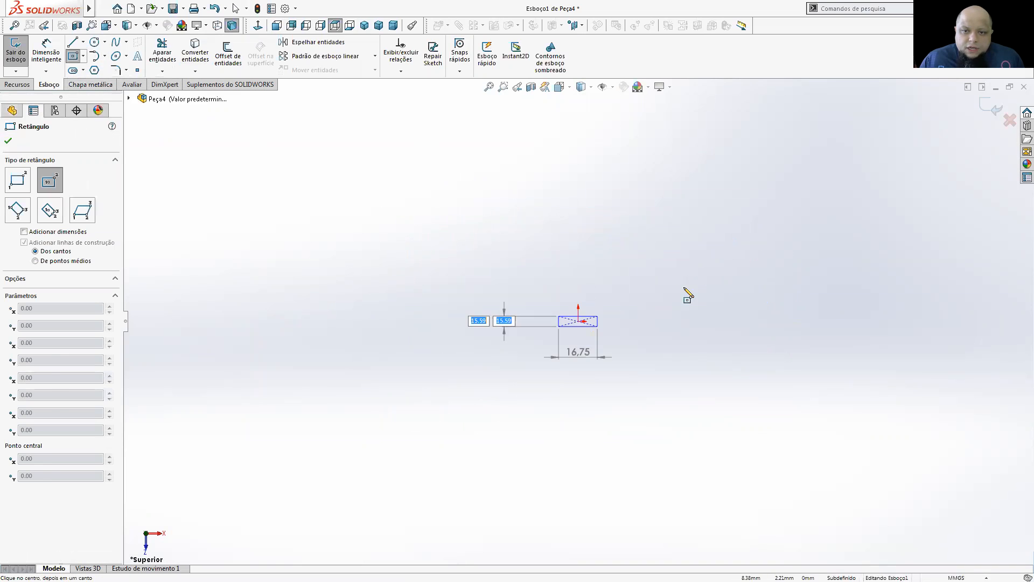
left_click(747, 257)
- Dimension the rectangle to 40 mm high and 100 mm long
left_click(46, 52)
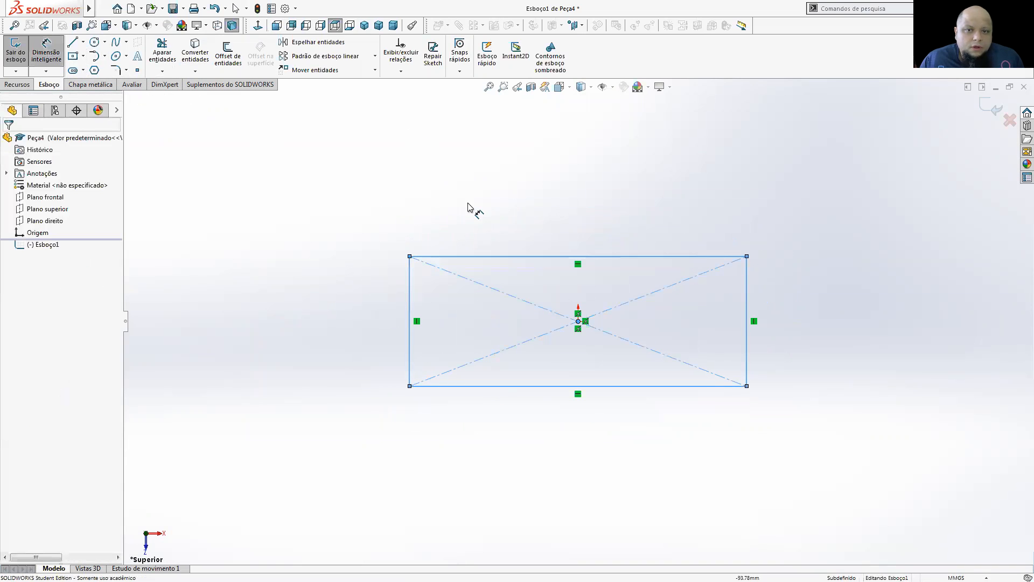
left_click(410, 299)
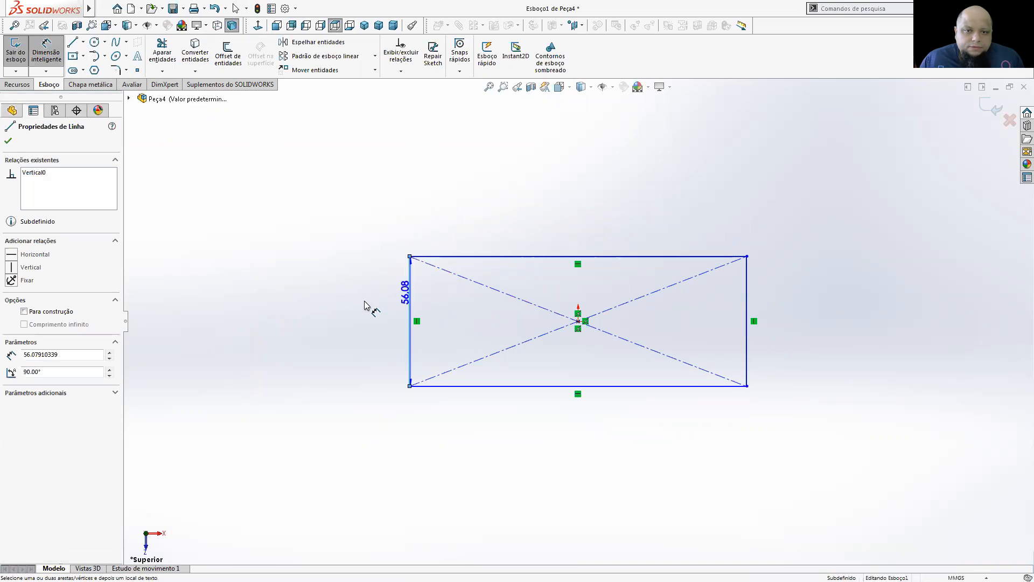
left_click(353, 306)
type("40")
key("Return")
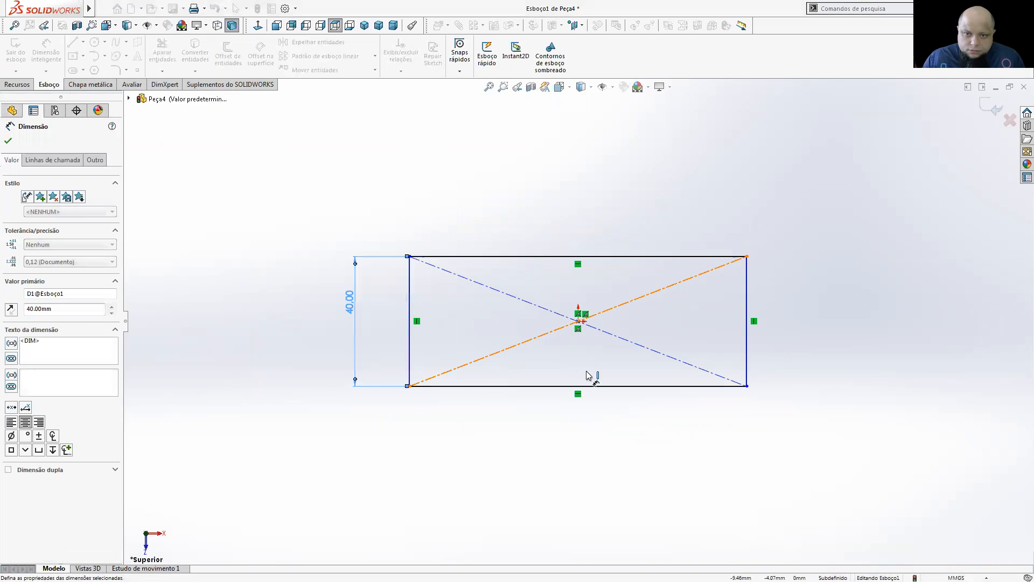
left_click(594, 386)
left_click(564, 462)
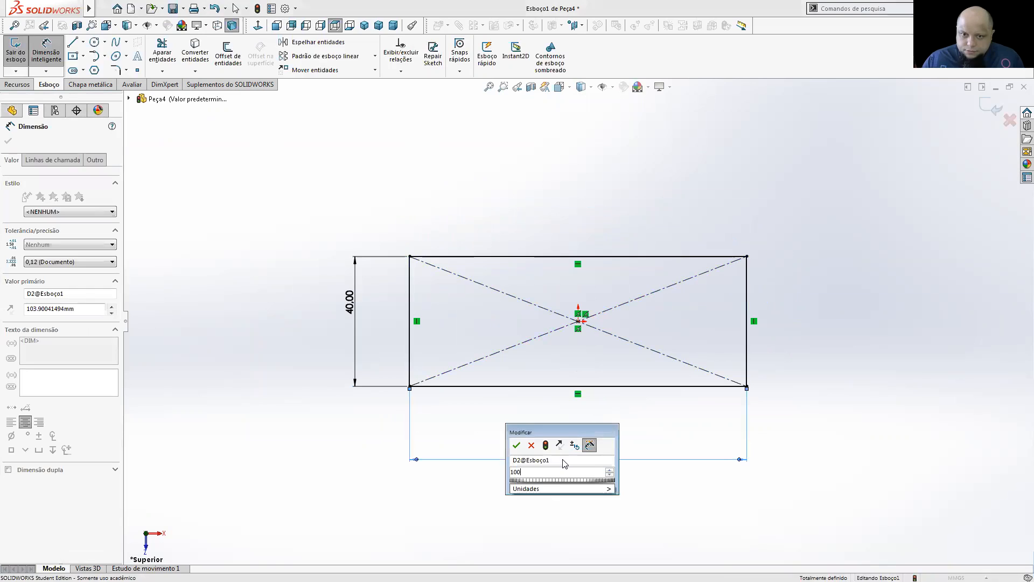
type("100")
key("Return")
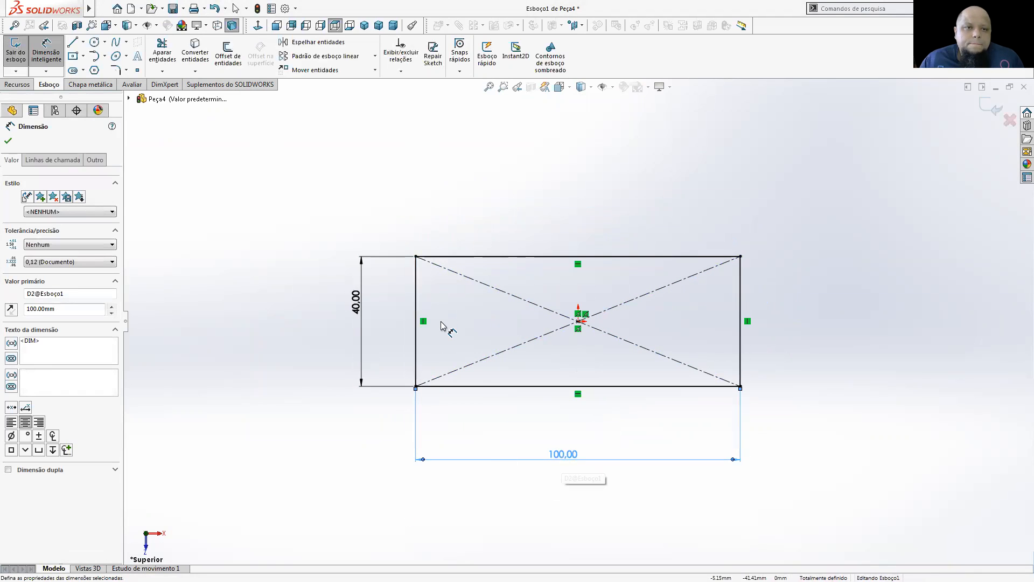
- Round the rectangle's two lower corners with 15 mm sketch fillets
left_click(115, 70)
type("15.00mm")
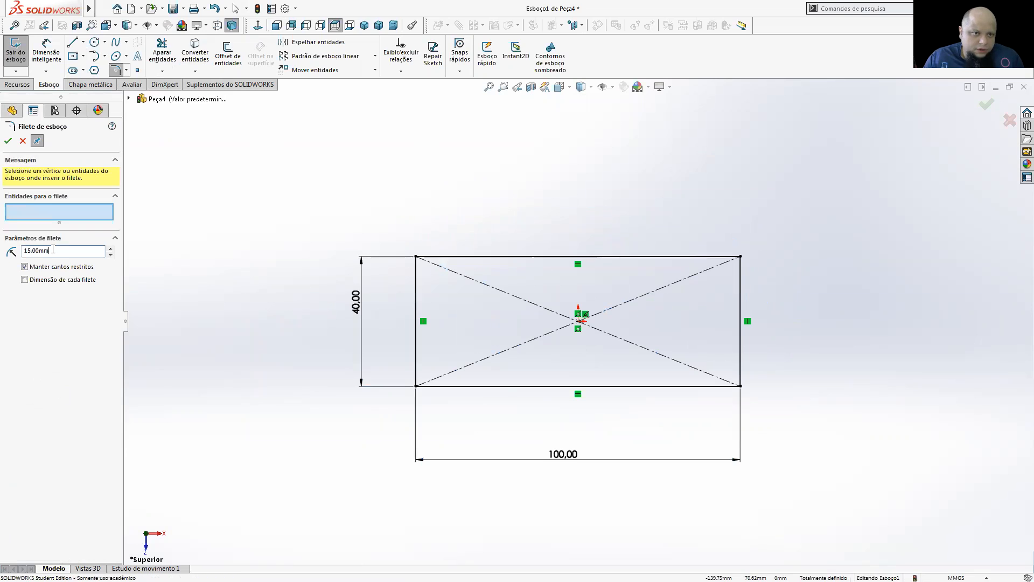
left_click(416, 387)
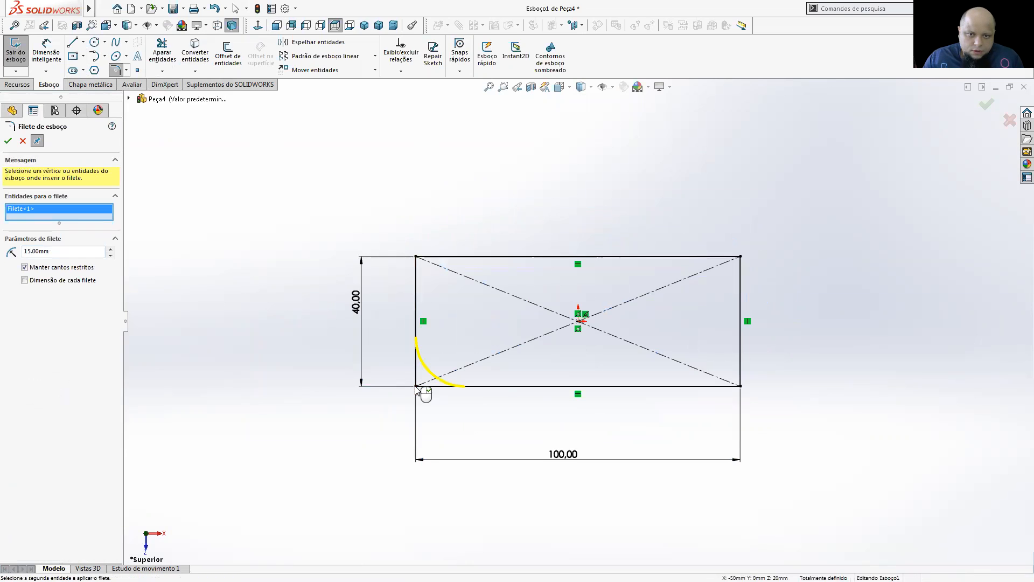
left_click(741, 386)
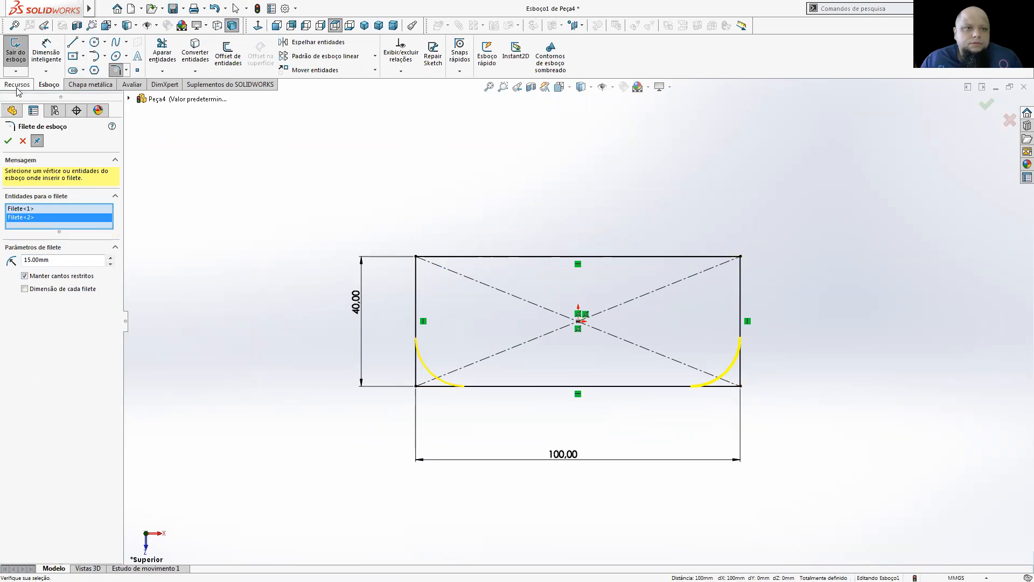
right_click(362, 147)
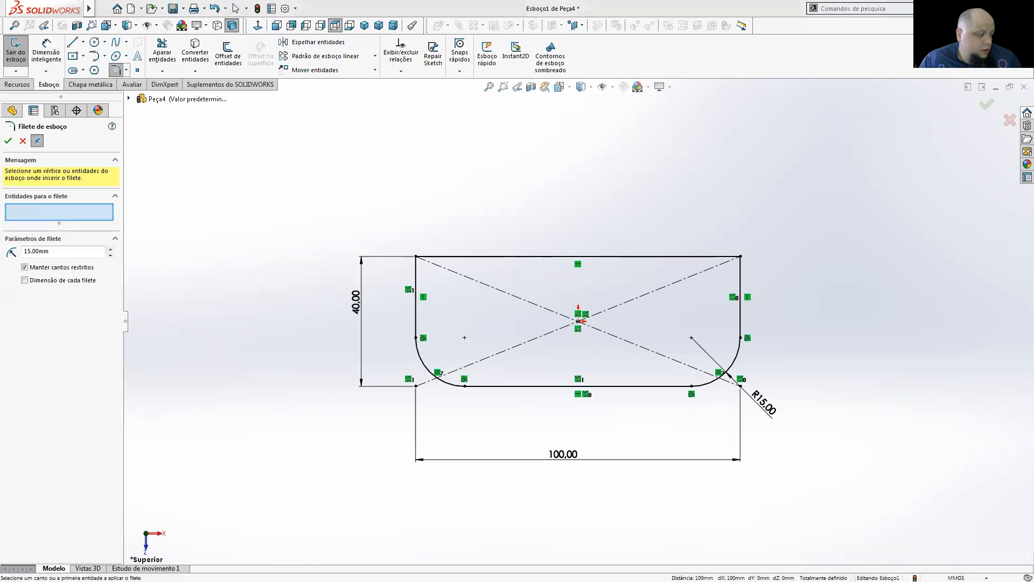
- Check the Suporte in the Rodízio drawing and sketch a circle on each side of the origin, the right one about 12 mm in diameter
key("alt+Tab")
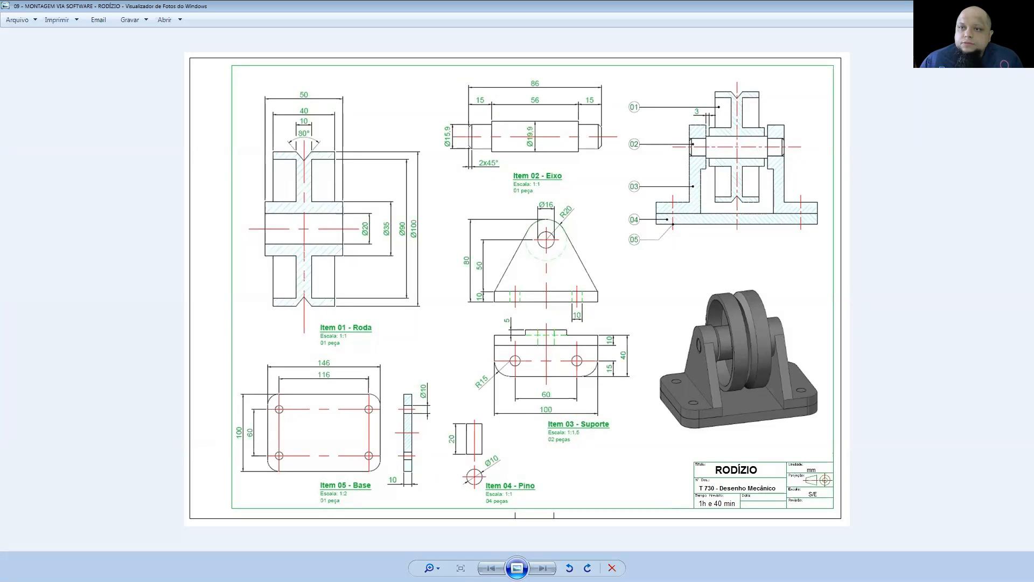
left_click(982, 4)
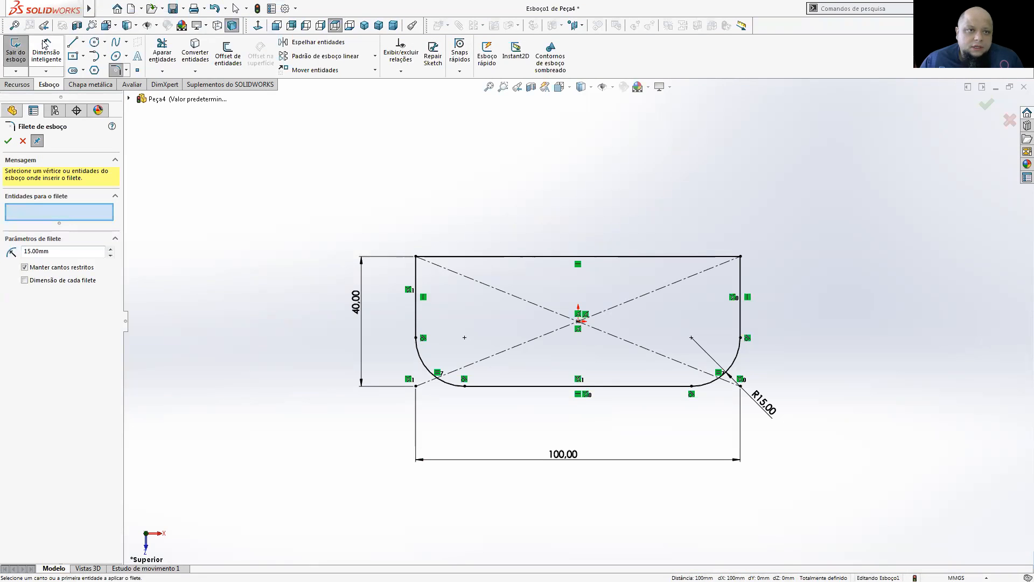
left_click(94, 43)
left_click(499, 330)
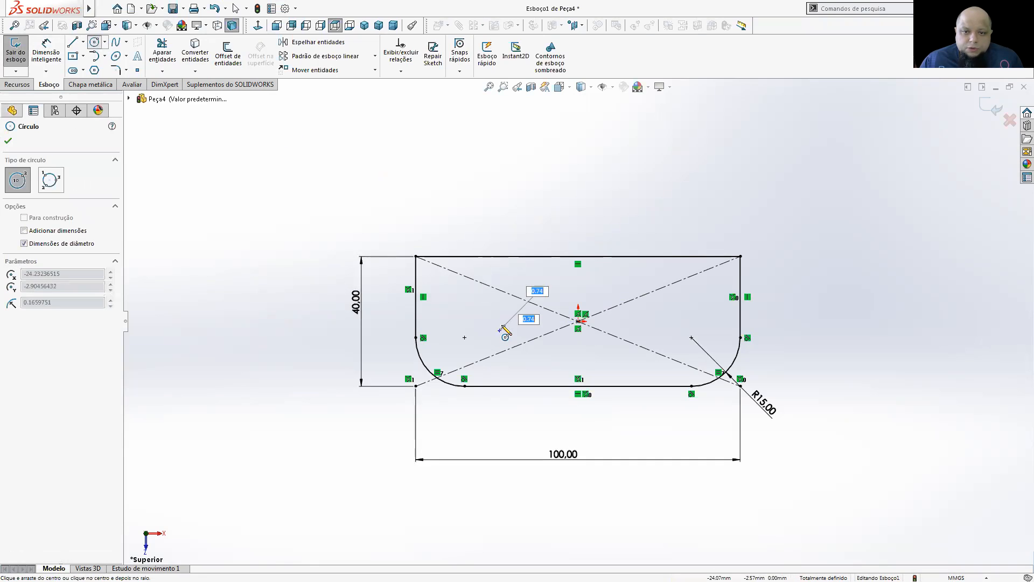
left_click(515, 330)
left_click(664, 326)
left_click(683, 325)
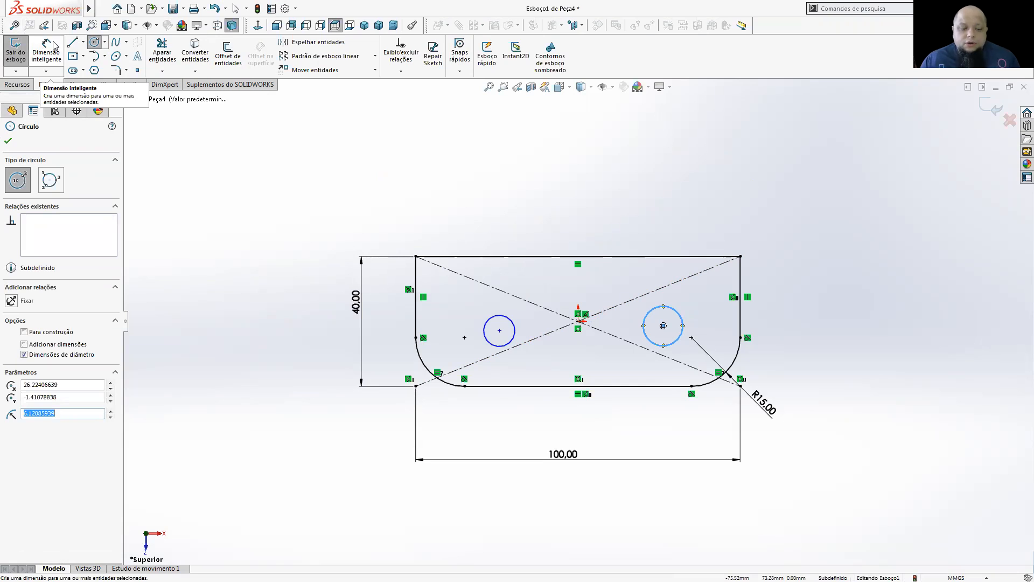
key("Escape")
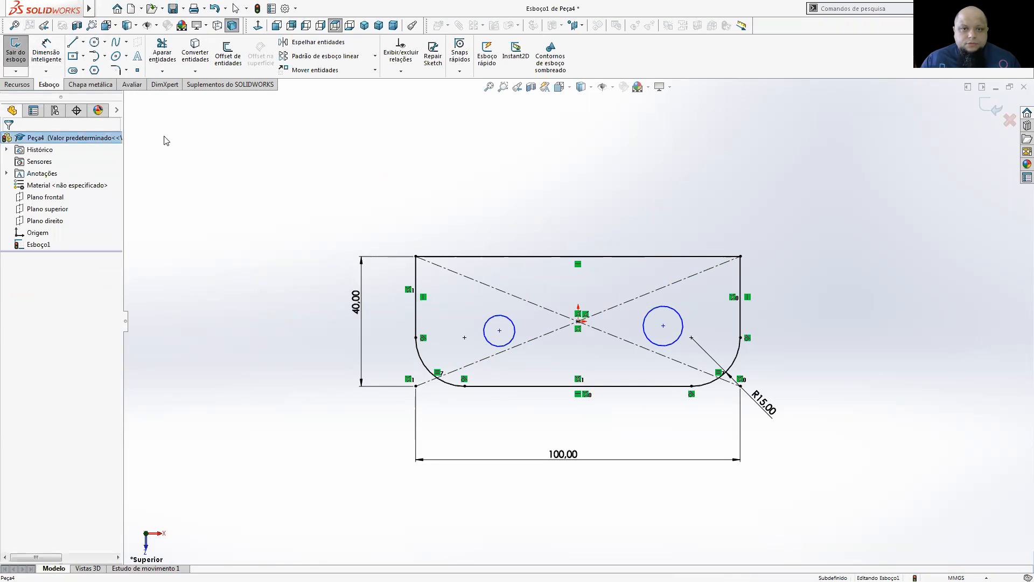
- Add a horizontal relation between the centres of the two circles
left_click(663, 325)
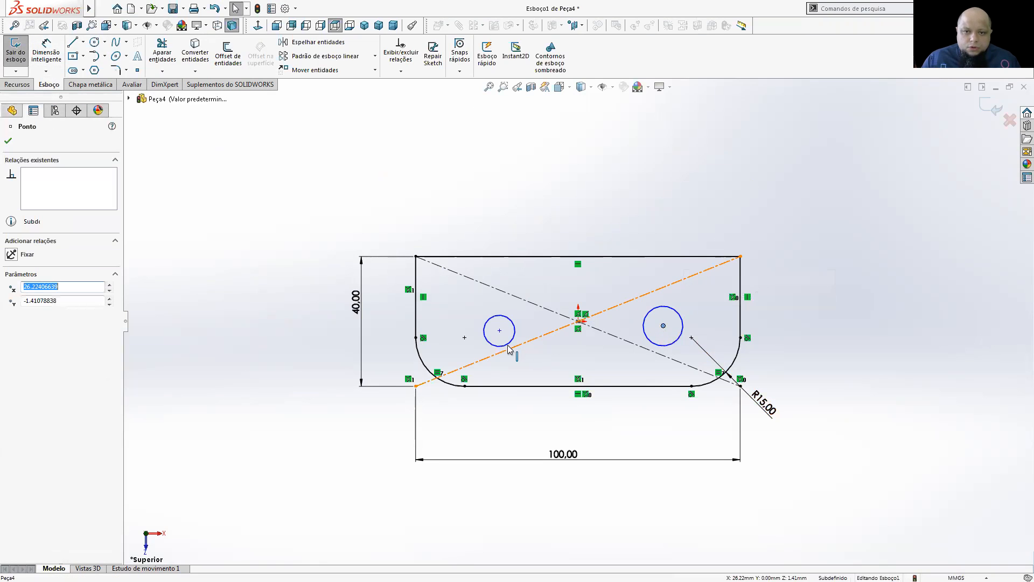
left_click(499, 330, "ctrl")
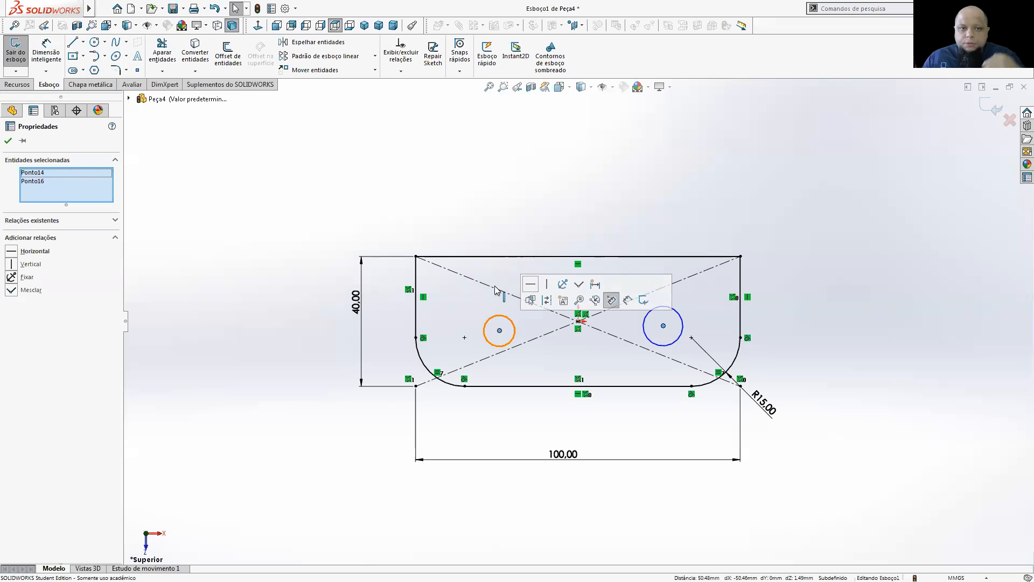
left_click(530, 288)
left_click(546, 189)
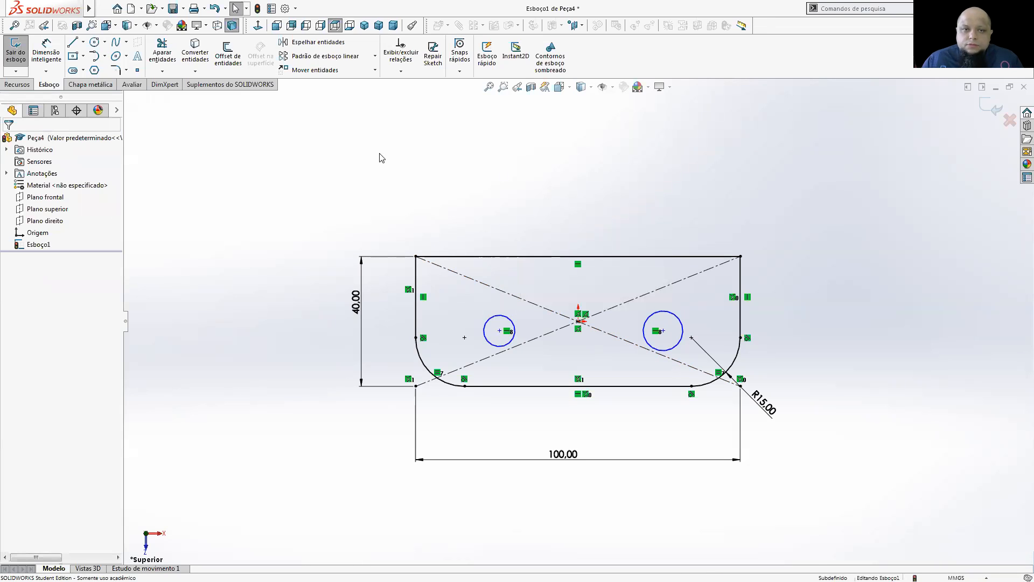
- Dimension the distance between the two circle centres to 60 mm
left_click(50, 54)
left_click(499, 331)
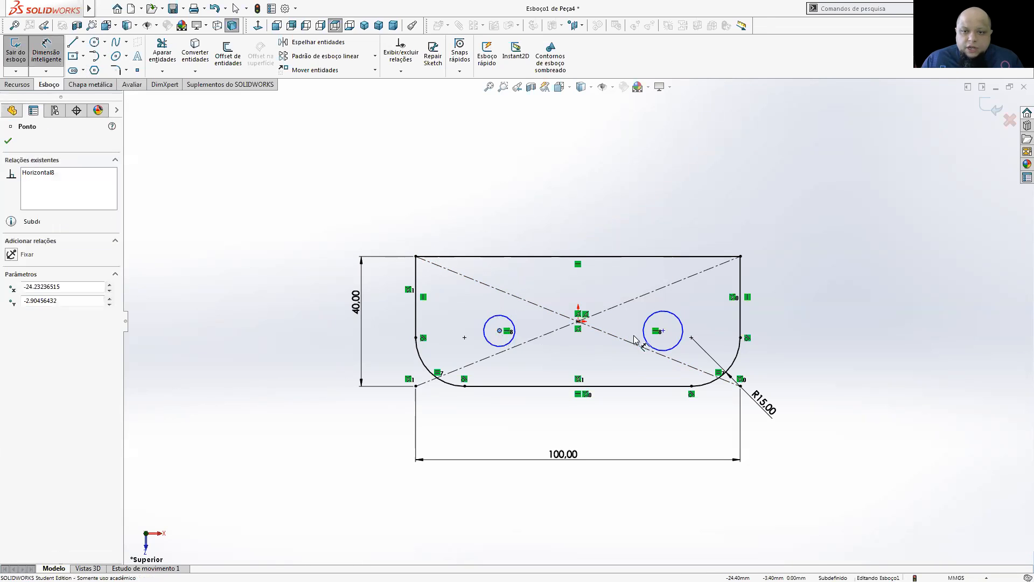
left_click(662, 330)
left_click(581, 441)
type("60")
key("Return")
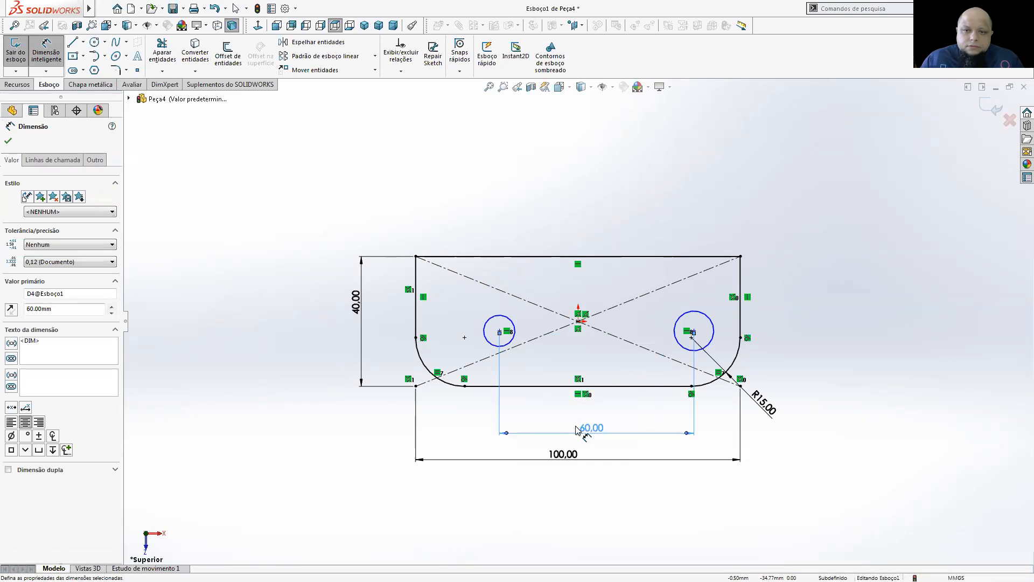
left_click(566, 221)
- Dimension the horizontal distance from the left circle's centre to the origin as 30 mm
left_click(499, 331)
left_click(578, 322)
left_click(541, 413)
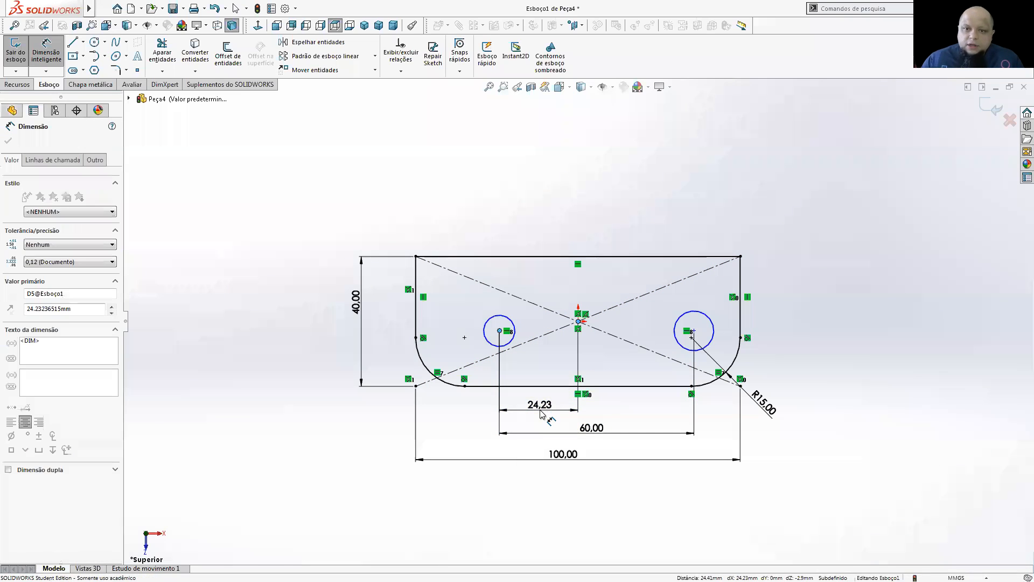
type("30")
key("Return")
left_click(829, 371)
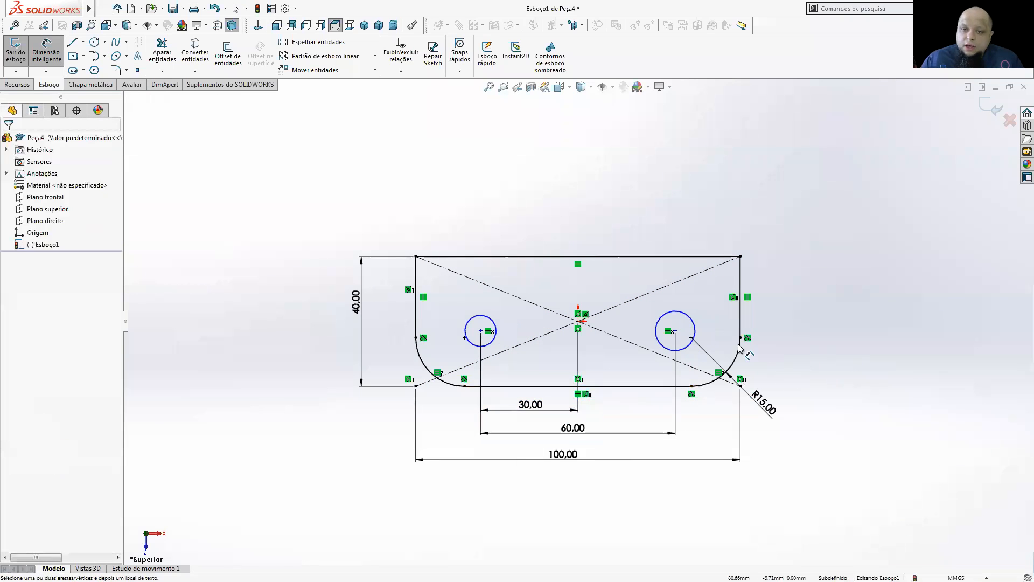
- Dimension the vertical distance from the right circle's centre to the profile's lower edge as 15 mm
left_click(675, 331)
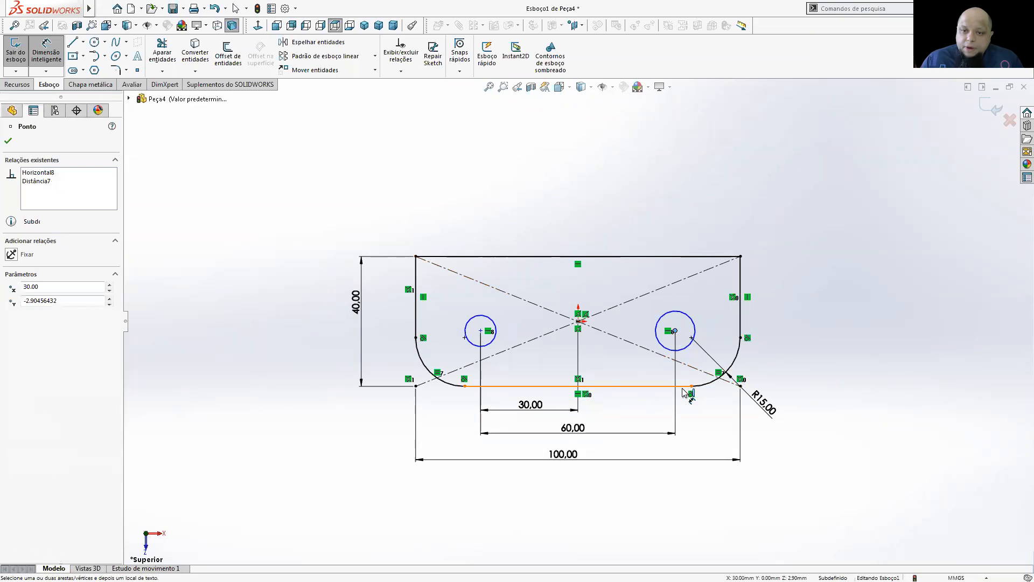
left_click(687, 386)
left_click(832, 366)
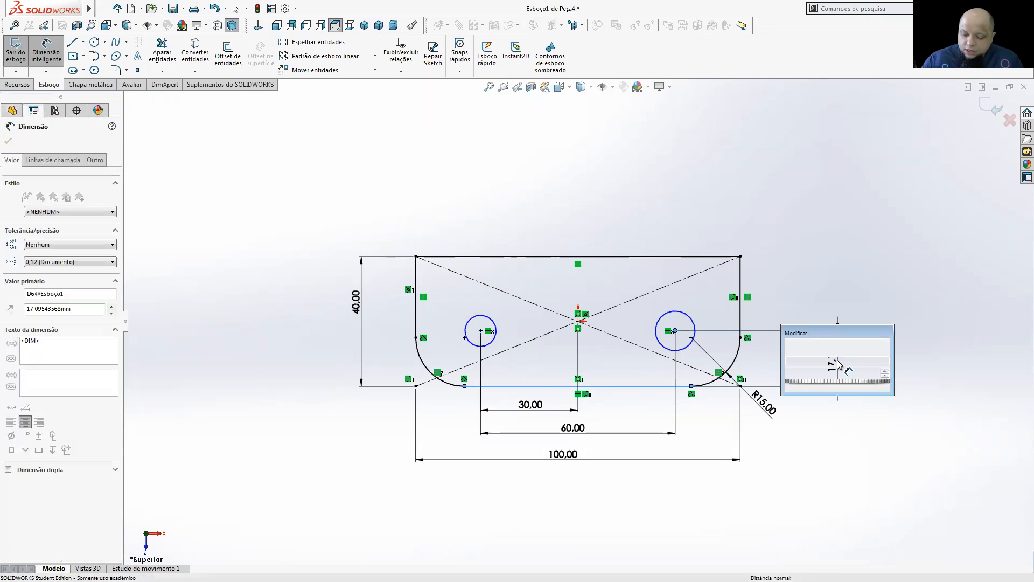
type("15")
key("Return")
- Dimension the right circle's diameter as 10 mm
left_click(681, 325)
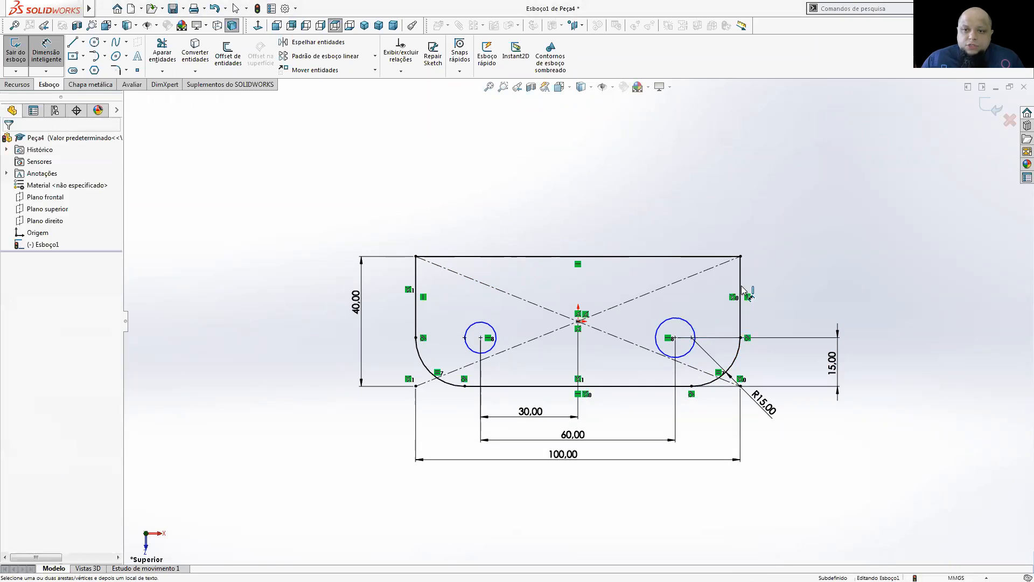
left_click(686, 326)
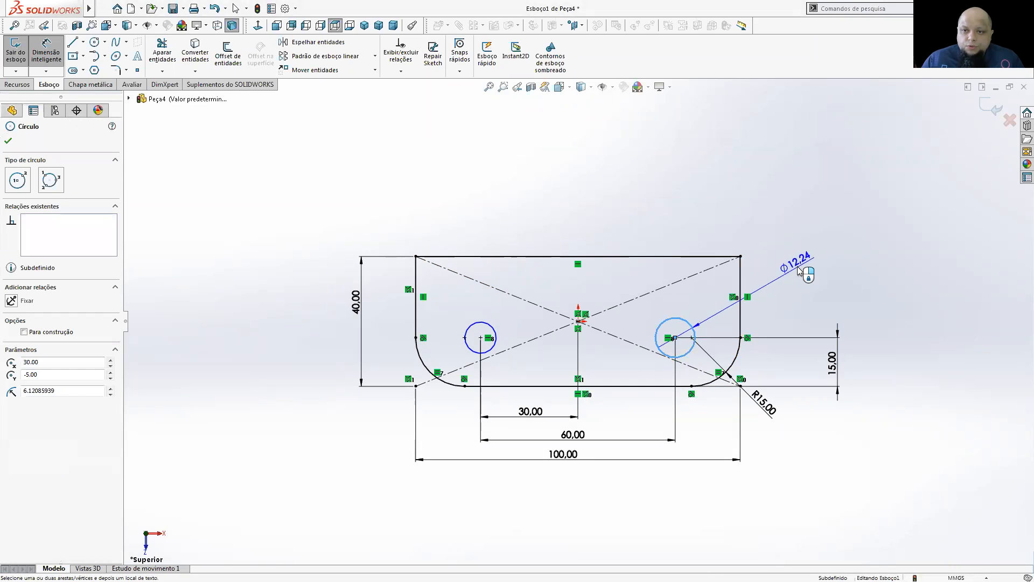
left_click(799, 270)
type("10")
key("Return")
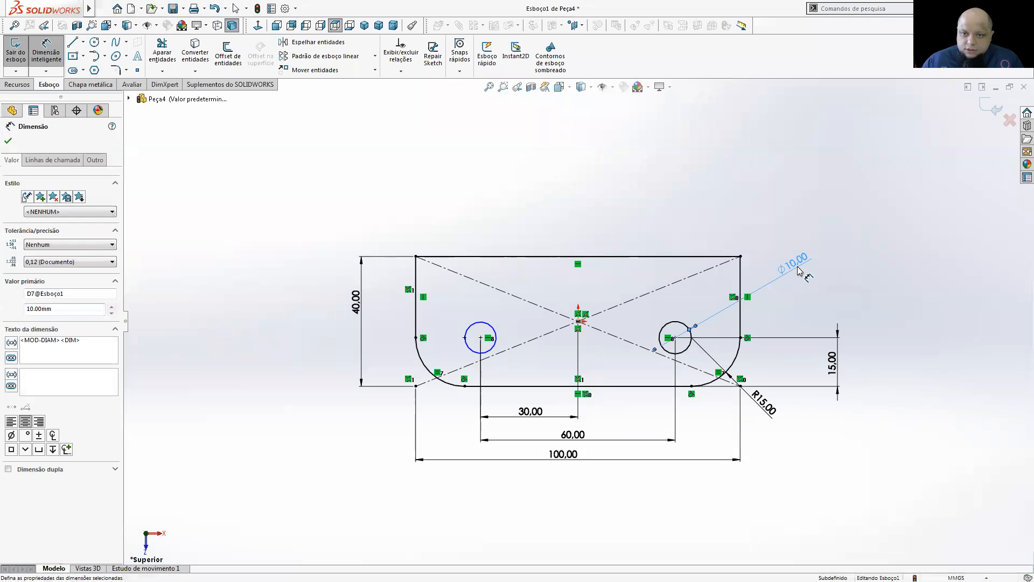
- Dimension the left circle's diameter with an equation that links it to the right circle's diameter dimension
left_click(493, 326)
left_click(540, 290)
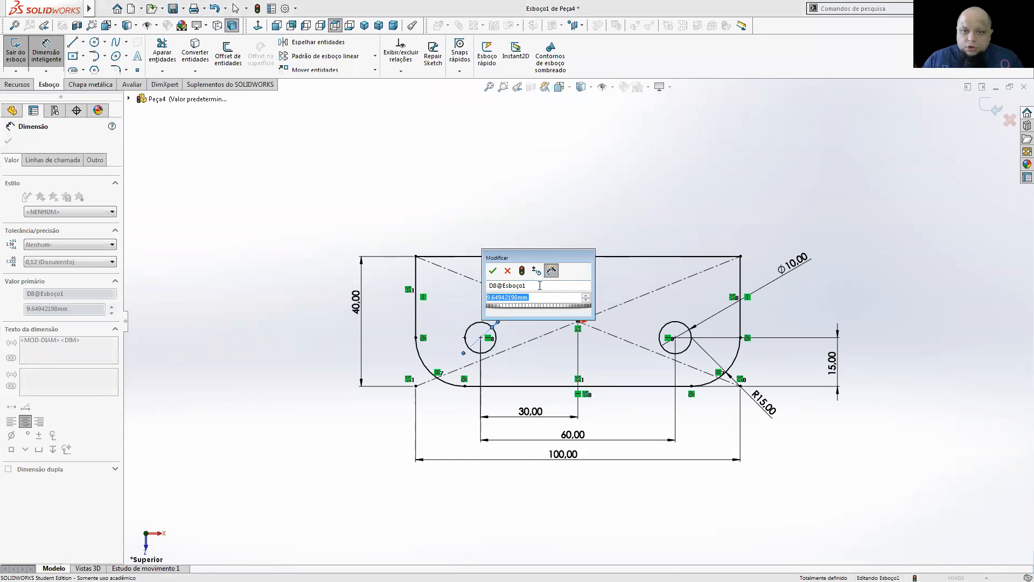
type("=")
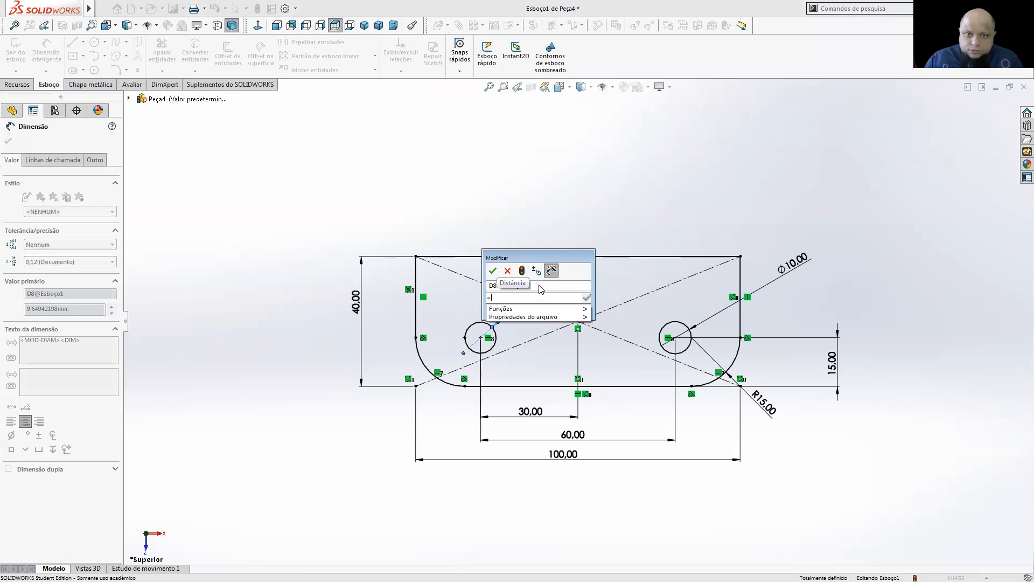
left_click(795, 263)
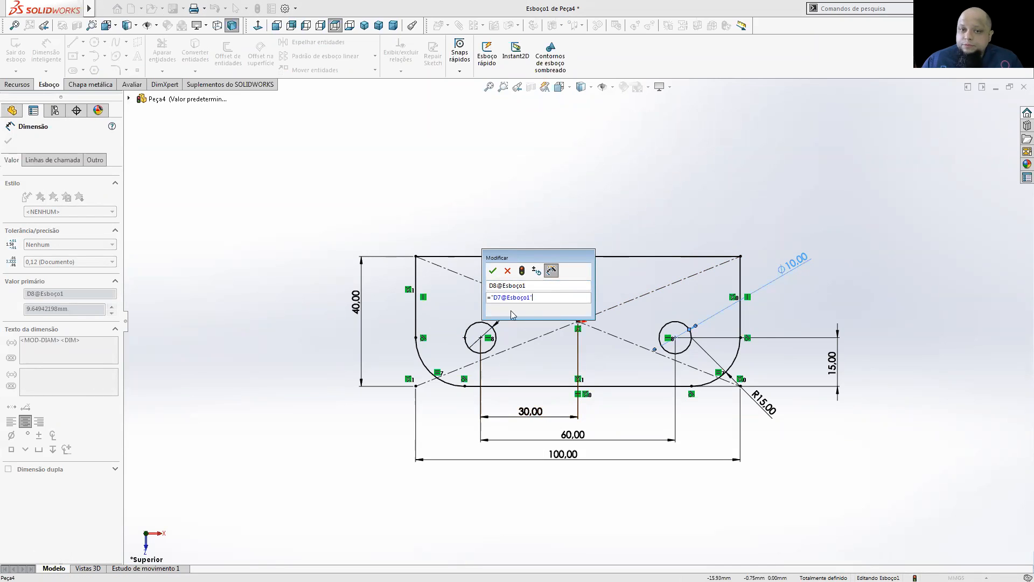
left_click(493, 270)
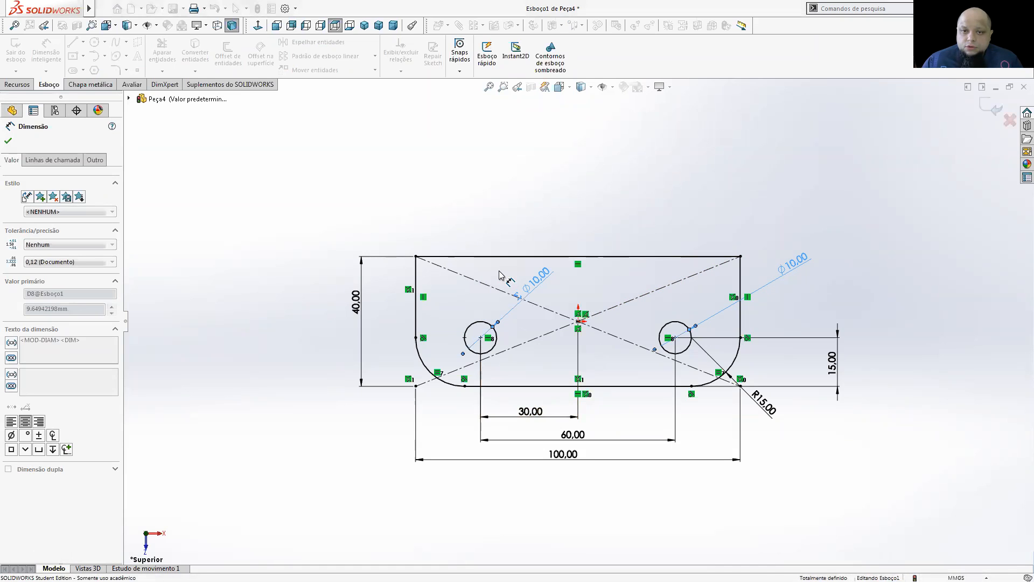
- Reposition both circle diameter dimensions above the rectangle, clear of the profile
left_click(545, 224)
left_click_drag(530, 297, 572, 221)
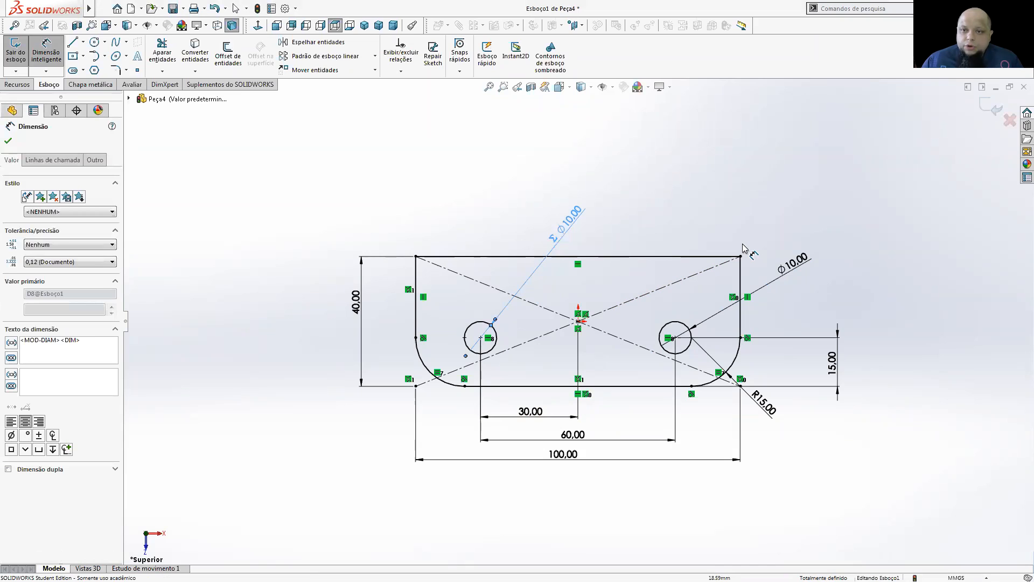
left_click_drag(777, 272, 790, 234)
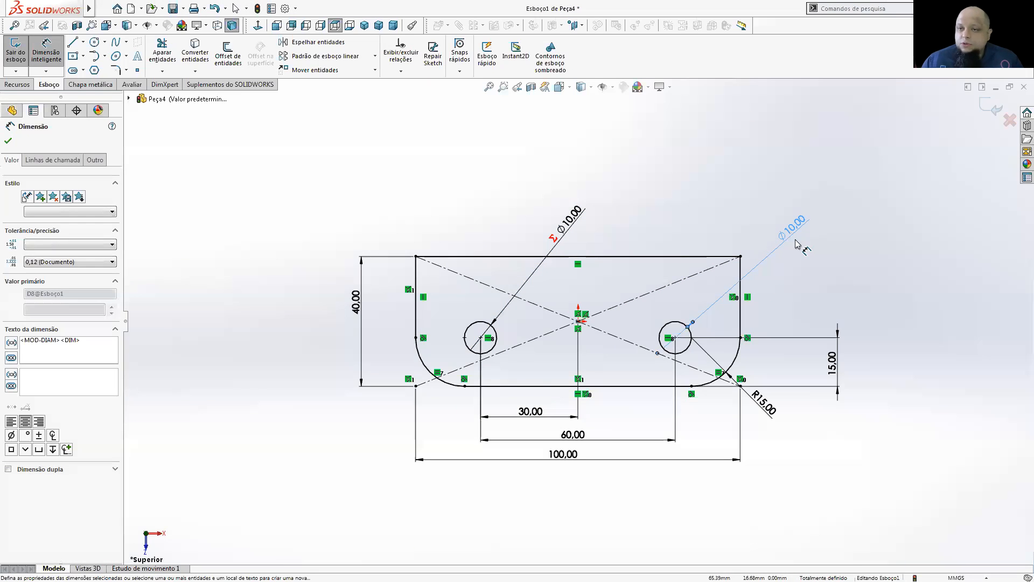
left_click(814, 257)
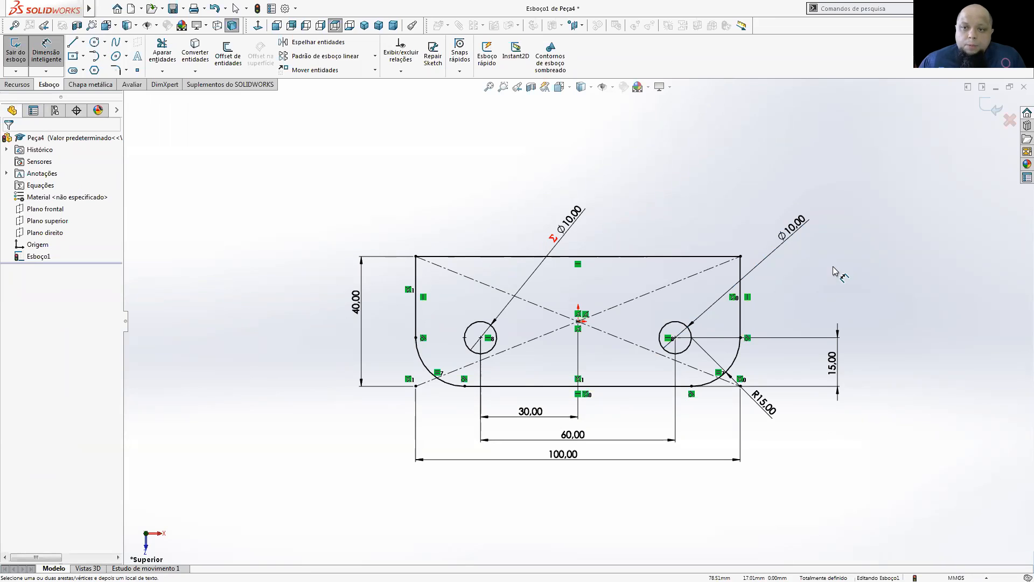
- Test the diameter link by setting the right circle's diameter to 15 mm and restoring it to 10 mm
left_click(807, 229)
double_click(803, 225)
type("15")
key("Return")
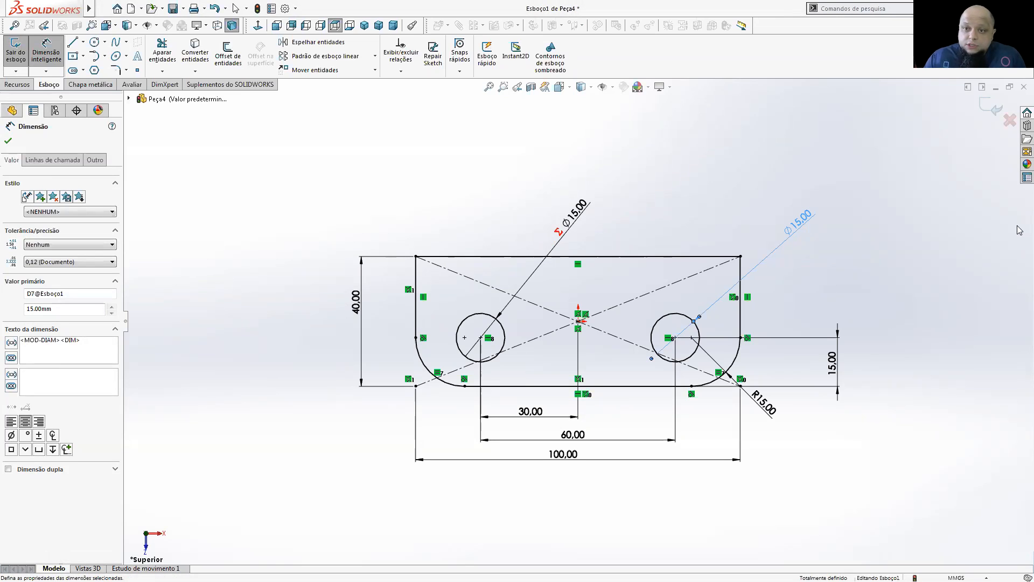
double_click(801, 222)
type("10")
key("Return")
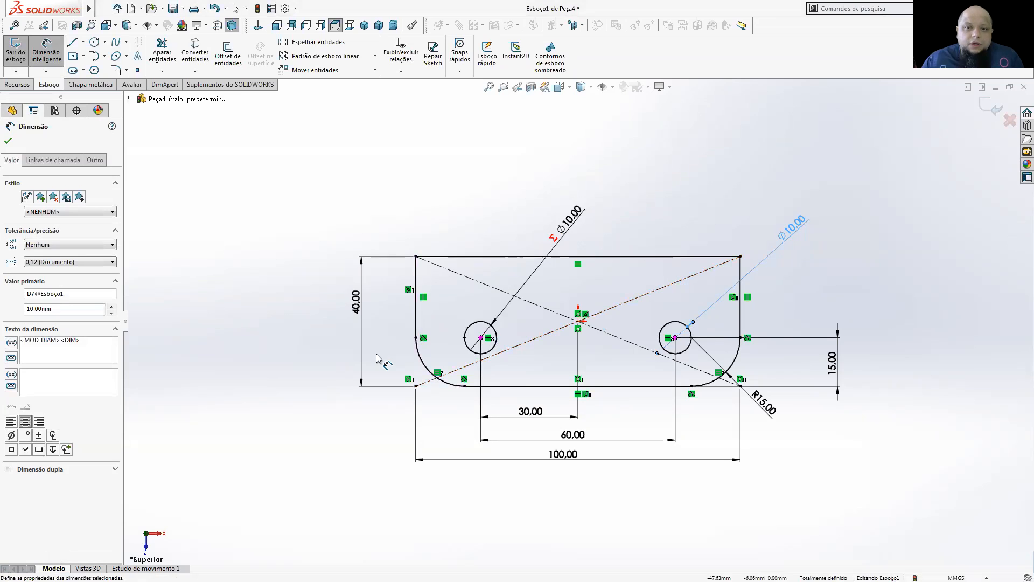
- Extrude the base profile with its two holes as a blind boss 10 mm thick
scroll(518, 352, "up", 3)
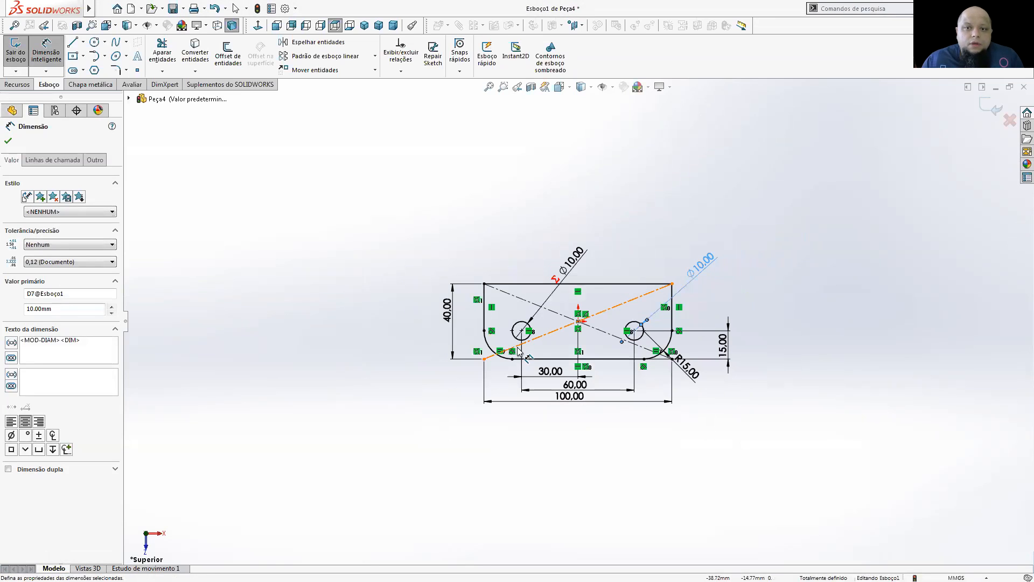
left_click(17, 84)
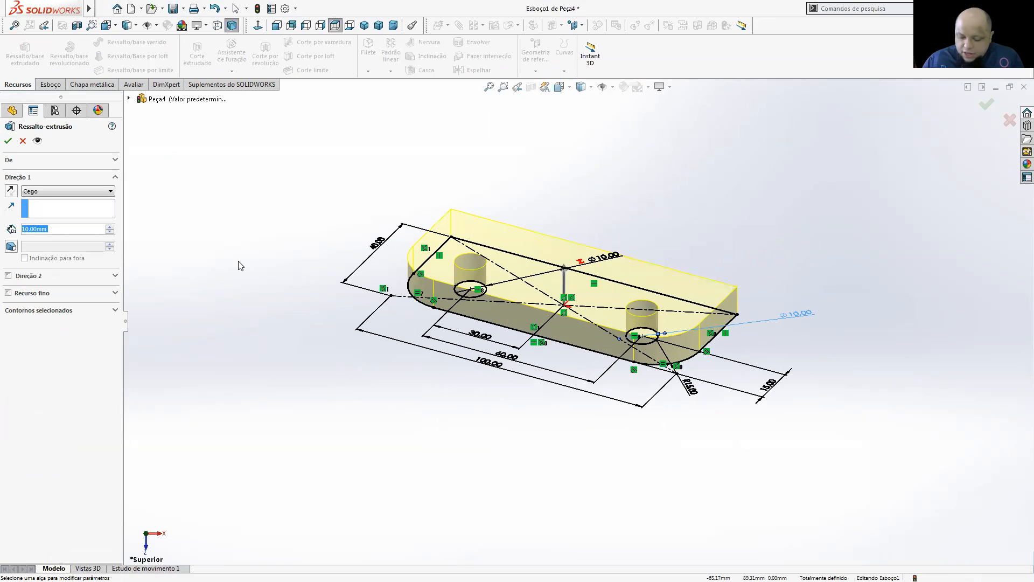
left_click(65, 232)
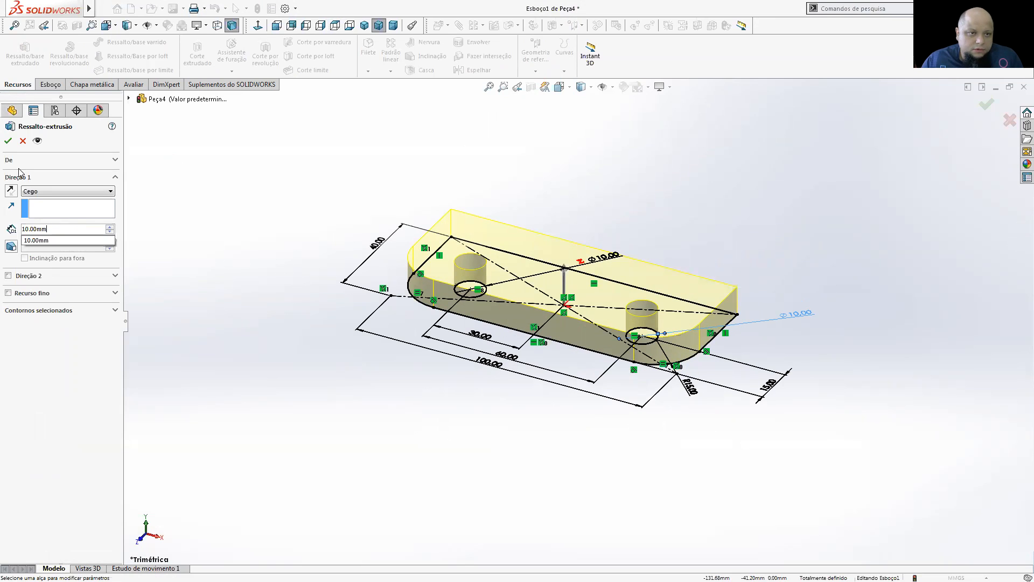
left_click(9, 144)
left_click(7, 142)
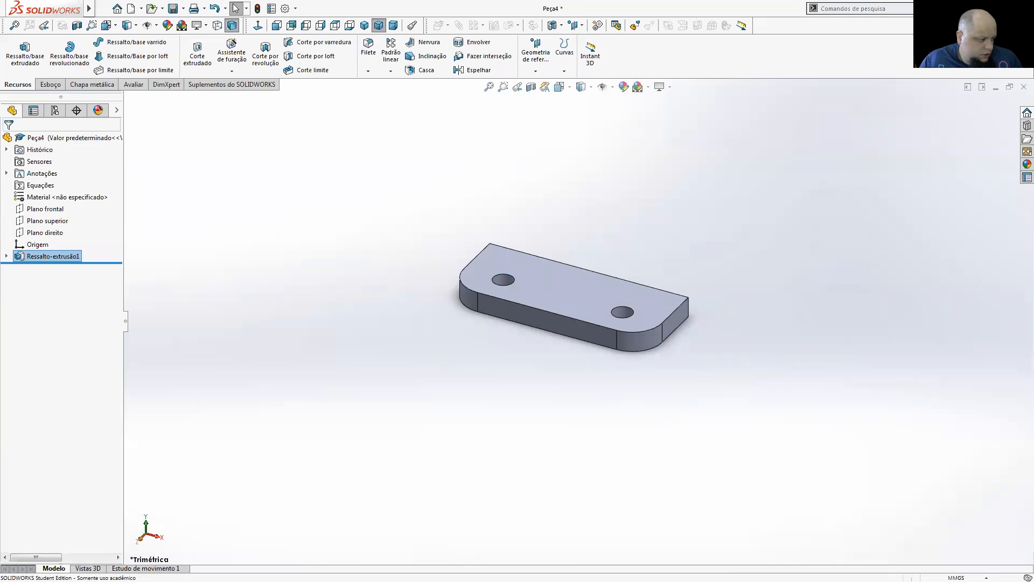
- Check the Suporte in the Rodízio drawing and start a sketch on the plate's long straight-edged side face
key("alt+Tab")
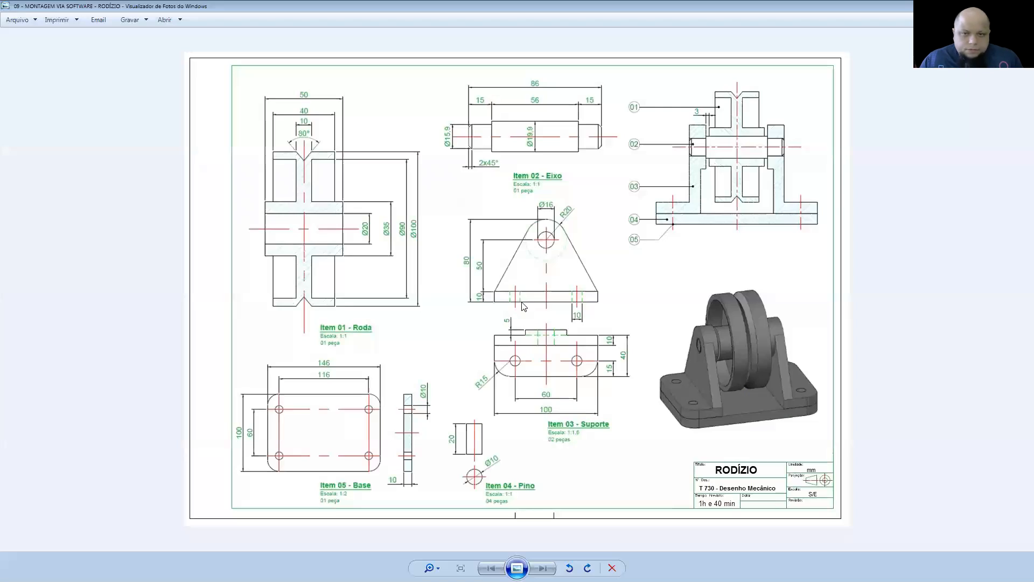
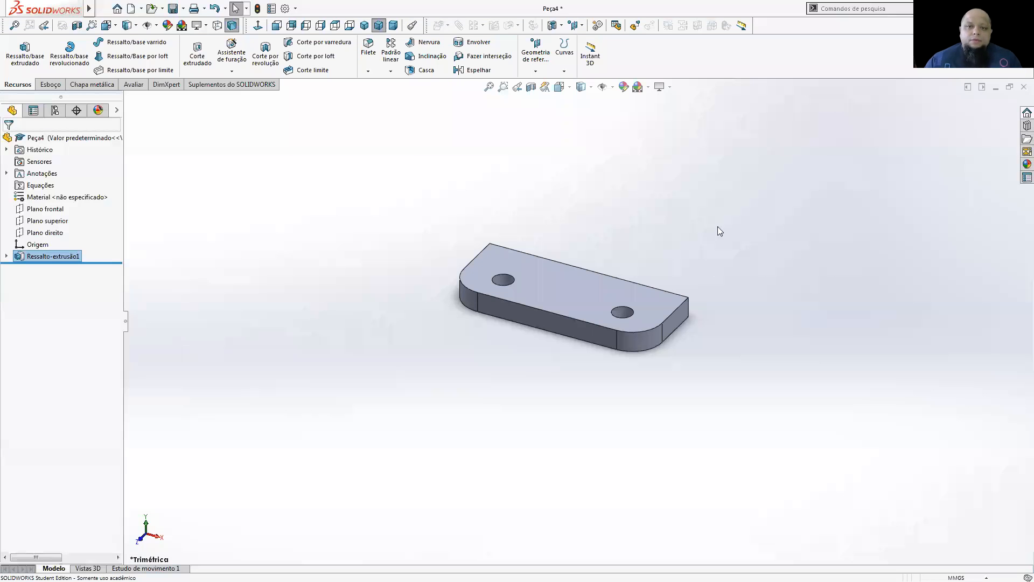
middle_click_drag(630, 414, 545, 316)
left_click(567, 295)
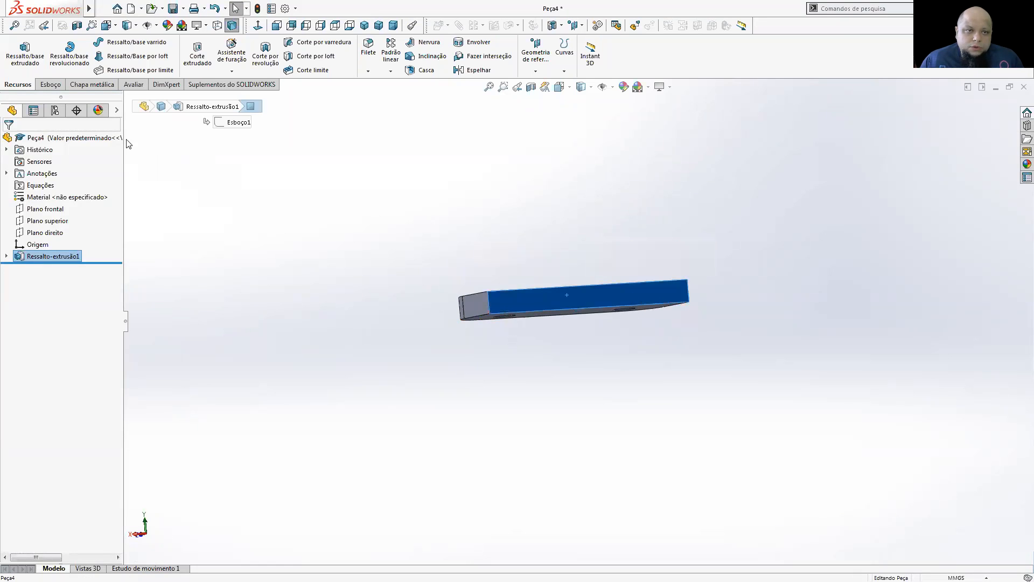
left_click(49, 85)
left_click(15, 52)
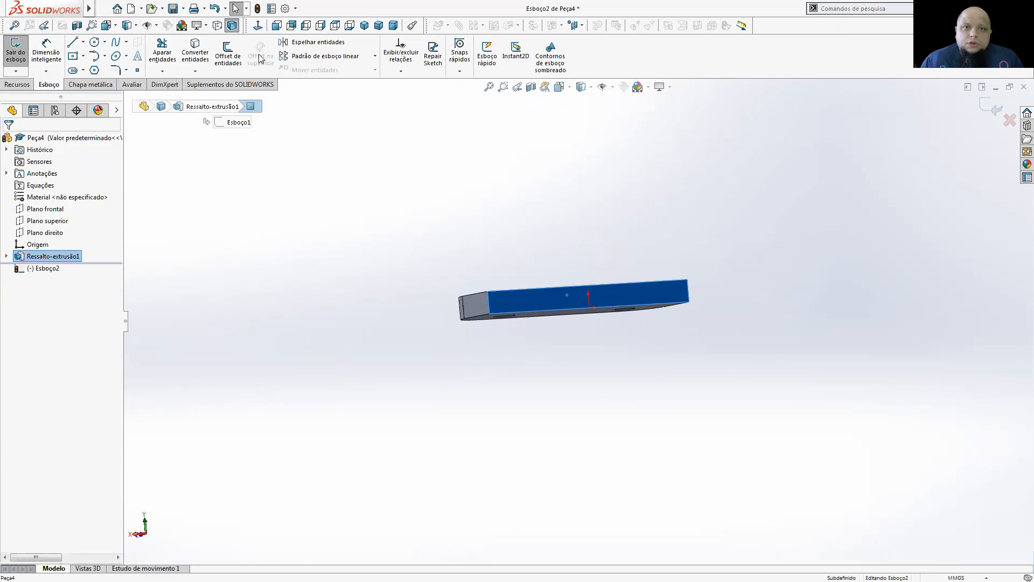
left_click(562, 87)
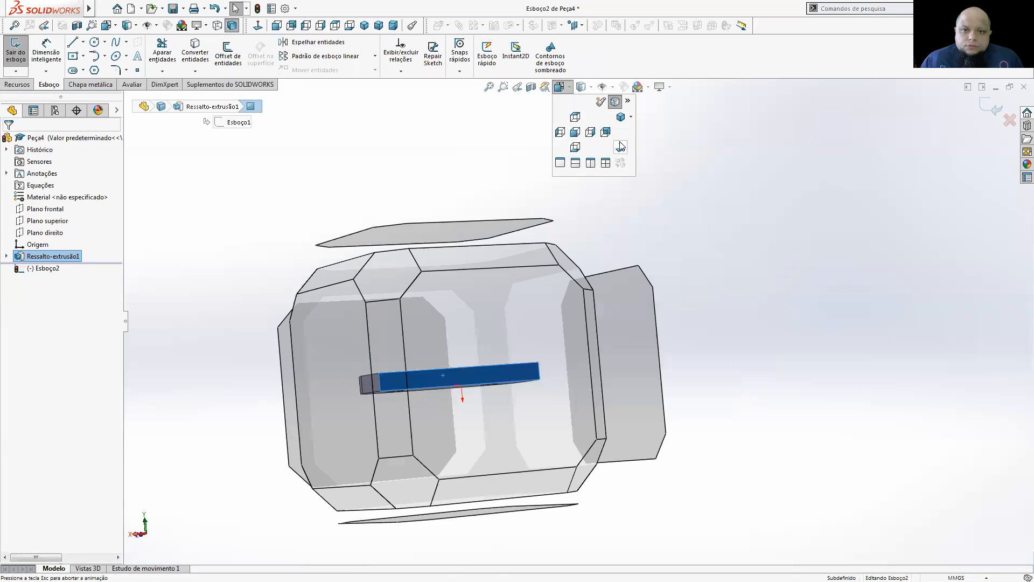
left_click(621, 146)
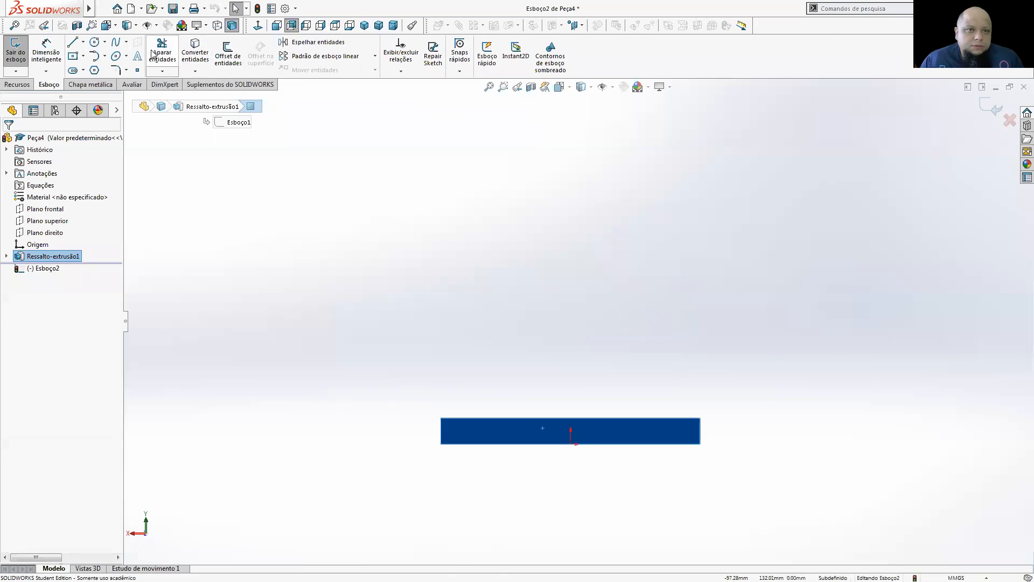
- Sketch a circle about 37 mm in diameter above the plate and add a vertical relation between its centre and the origin
left_click(575, 278)
left_click(619, 275)
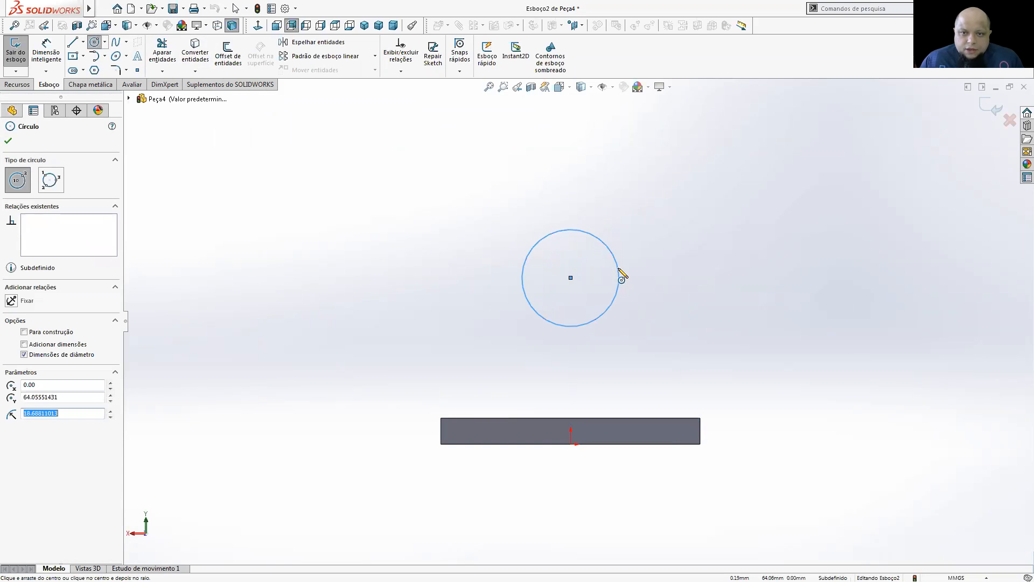
key("Escape")
key("Escape")
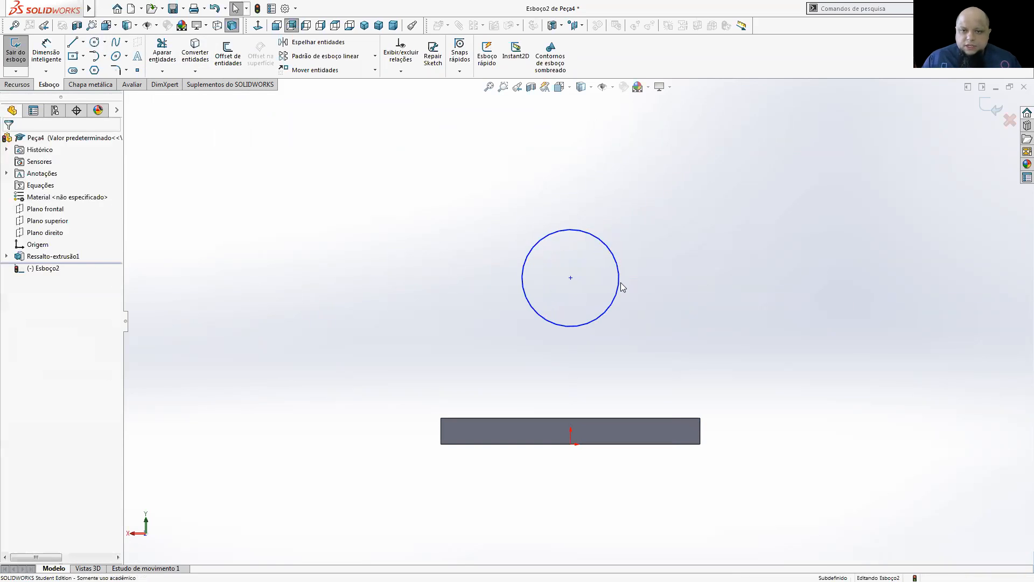
left_click(571, 278)
left_click(571, 445, "ctrl")
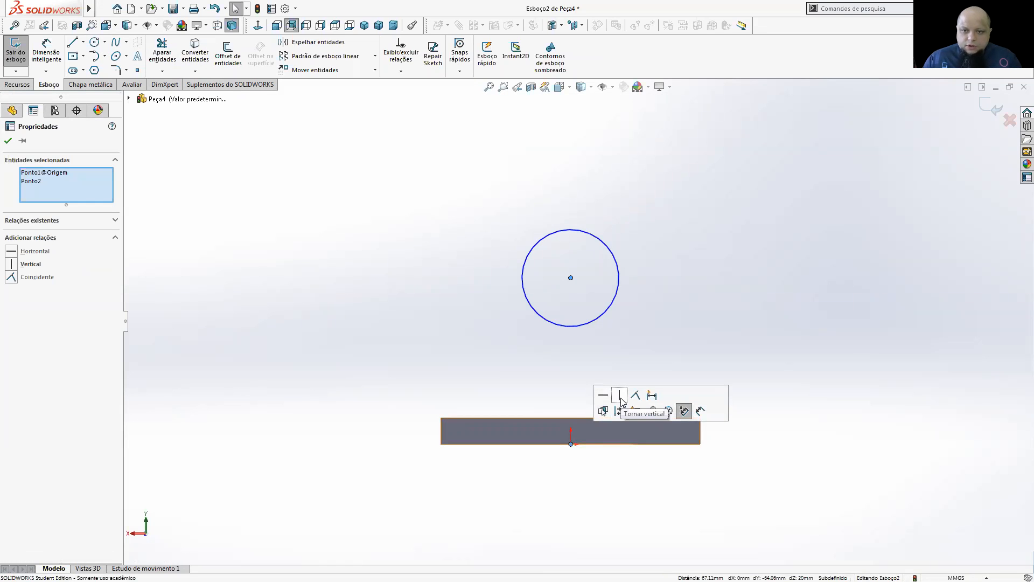
left_click(620, 399)
- Dimension the distance from the circle's centre to the plate's upper edge as 50 mm
key("d")
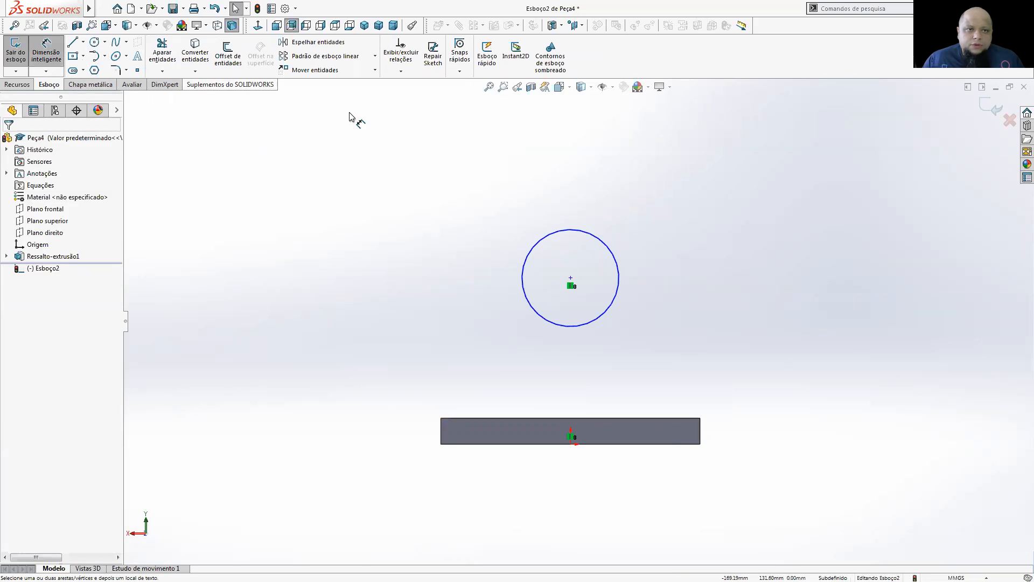
left_click(571, 279)
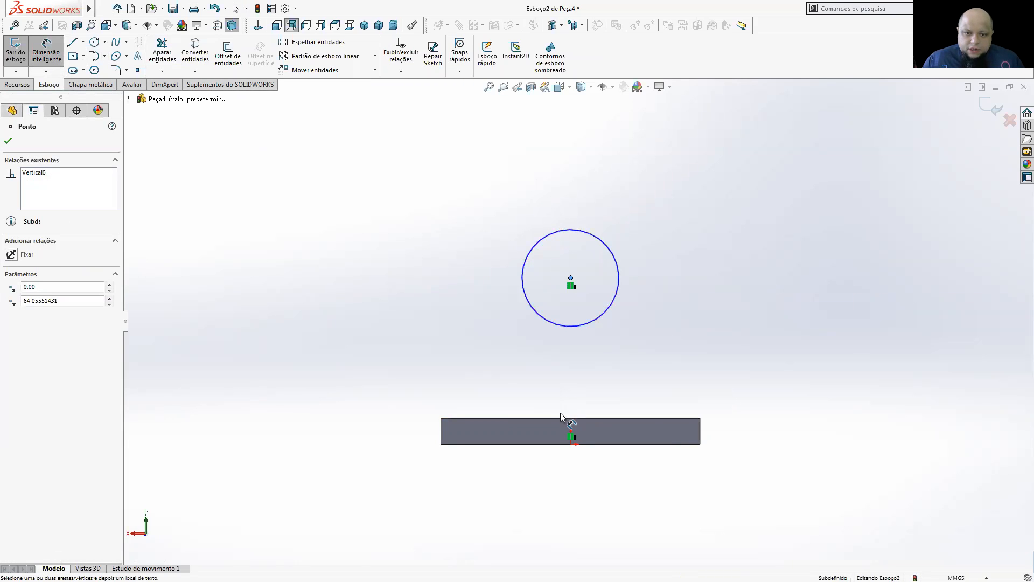
left_click(563, 419)
left_click(352, 371)
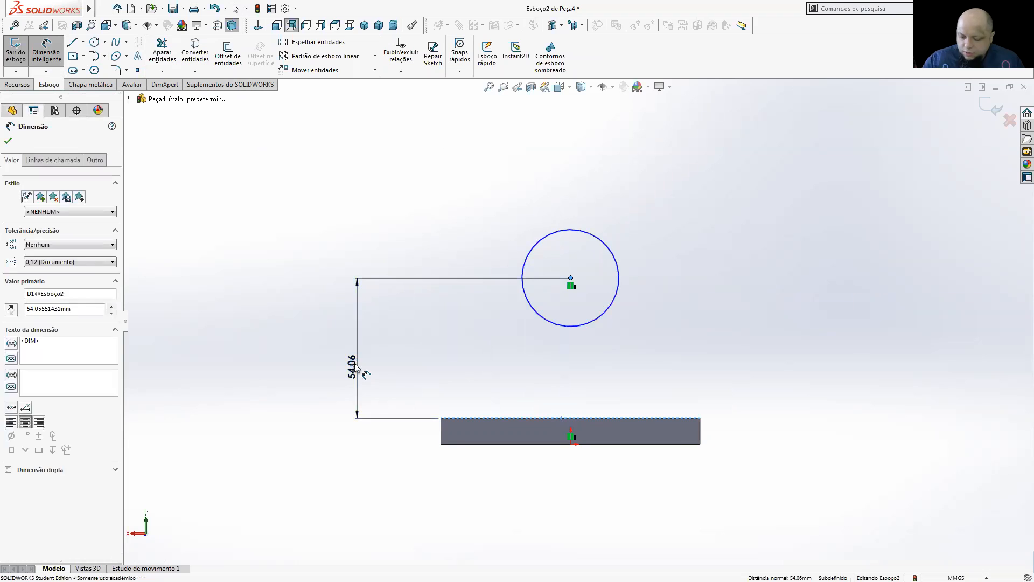
type("50")
key("Return")
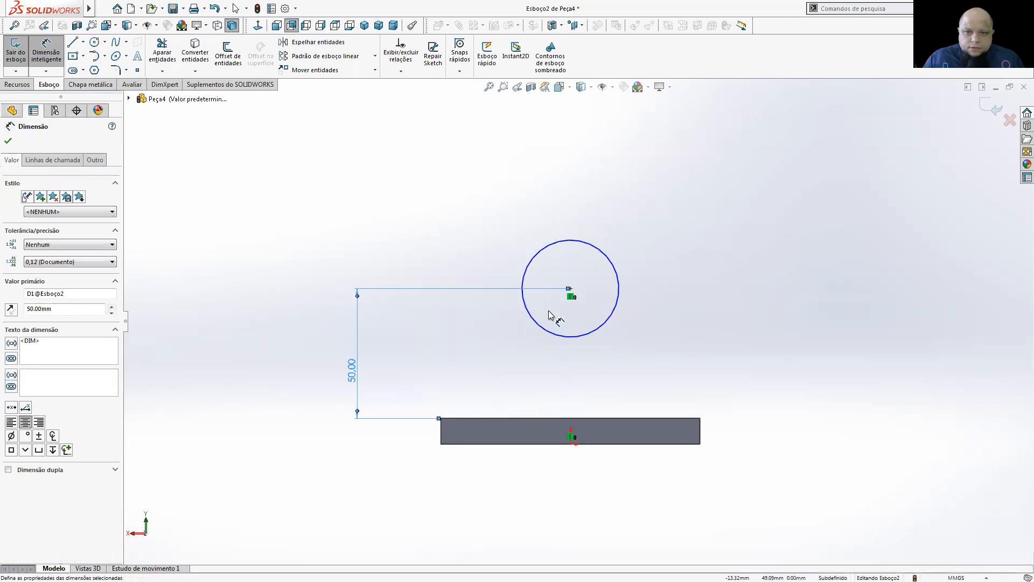
- Dimension the diameter of the circle above the plate as 40 mm
left_click(607, 253)
left_click(677, 198)
type("40")
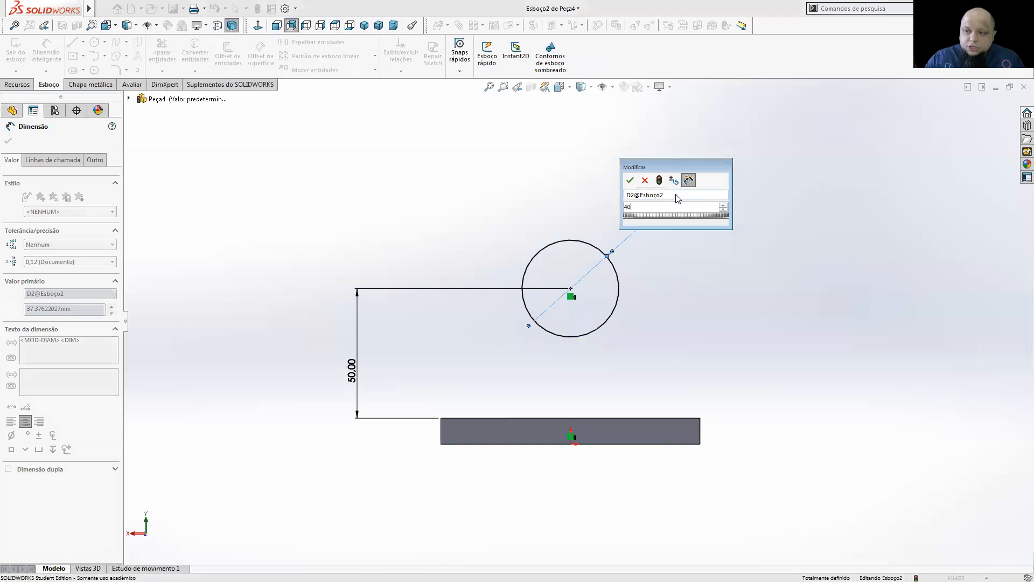
- Set the circle's diameter to 40 mm and sketch connected lines from its side to both top corners of the base and back up past it
key("Return")
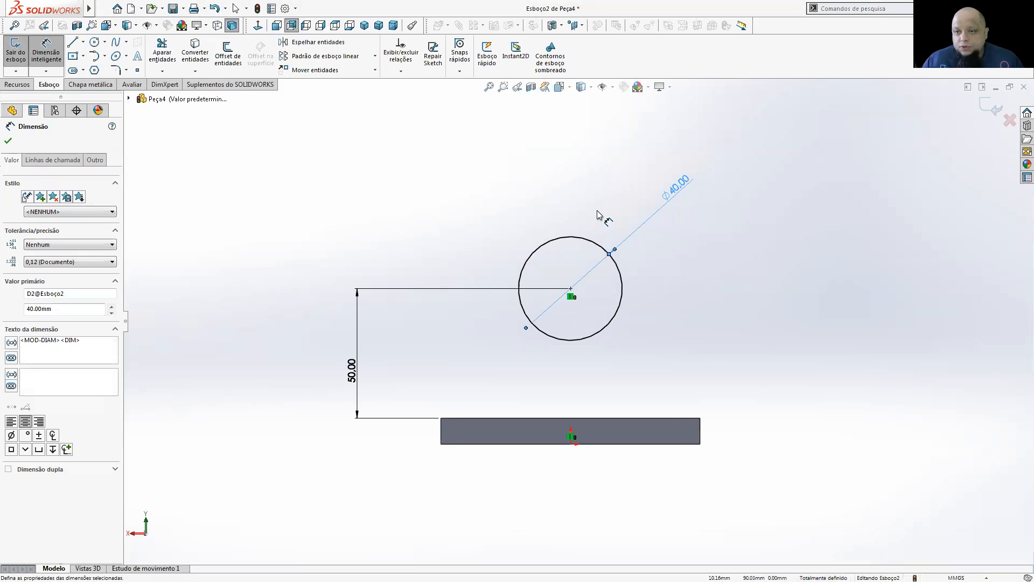
left_click(73, 43)
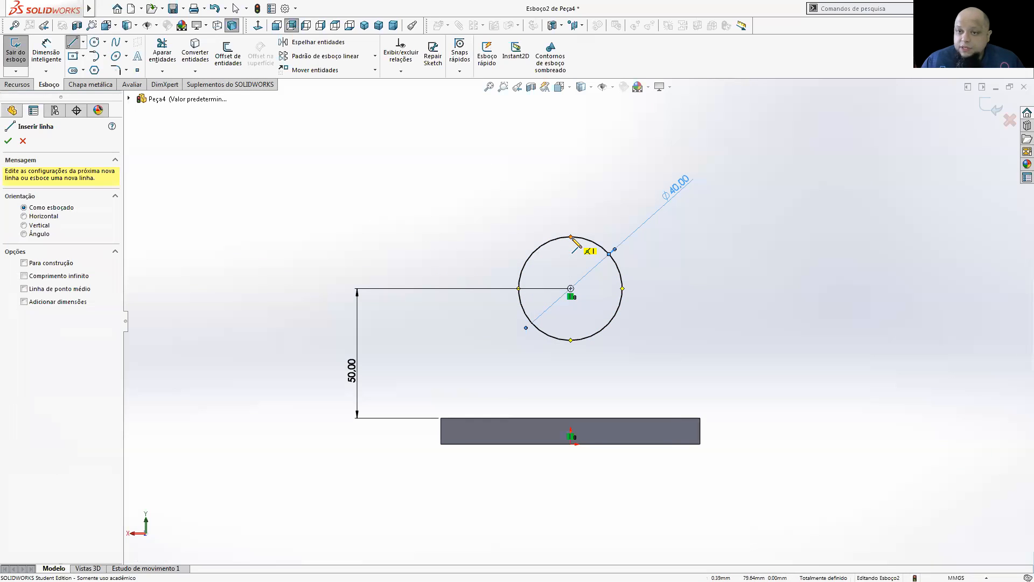
left_click(535, 256)
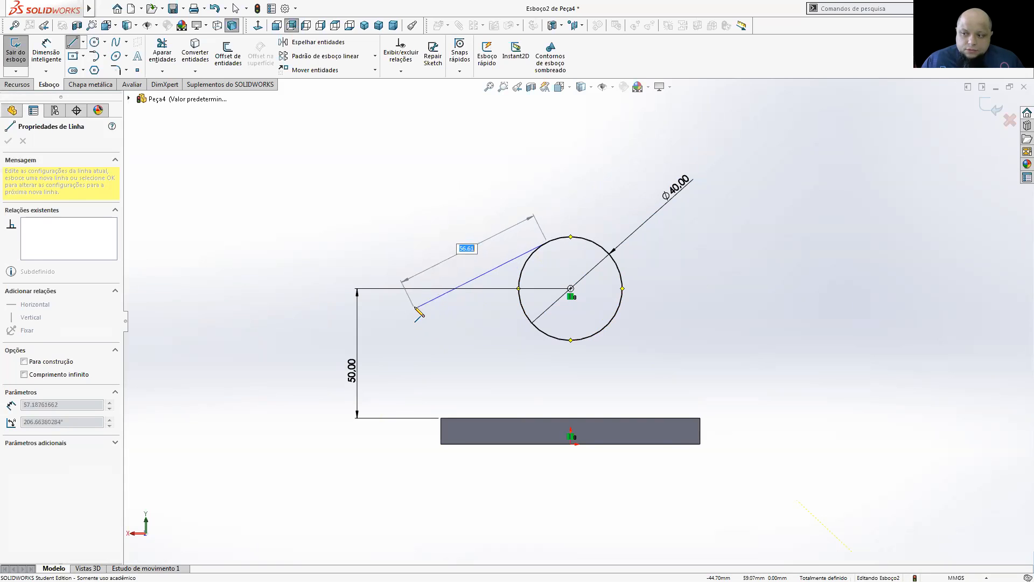
left_click(442, 418)
left_click(701, 418)
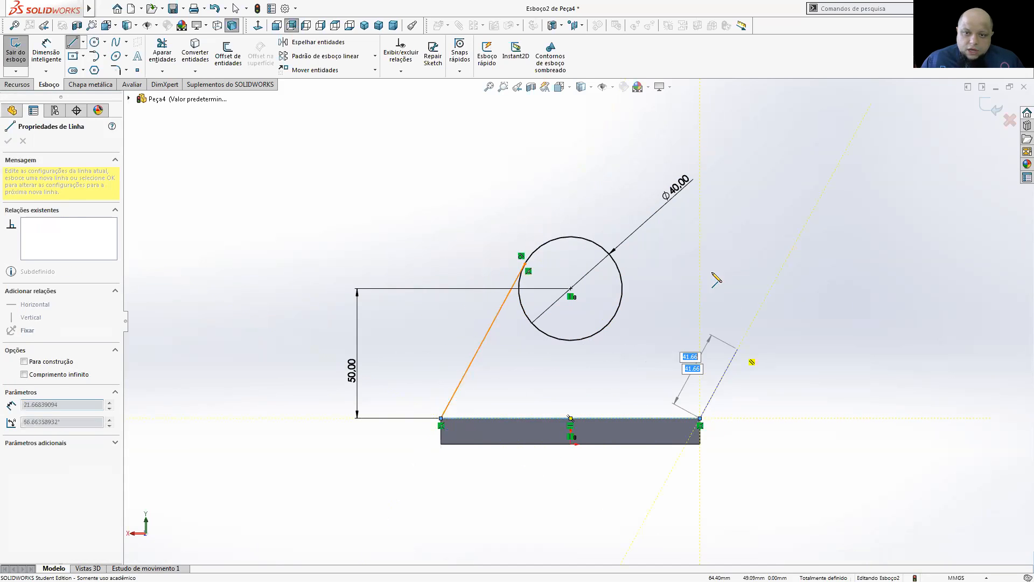
left_click(624, 177)
key("Escape")
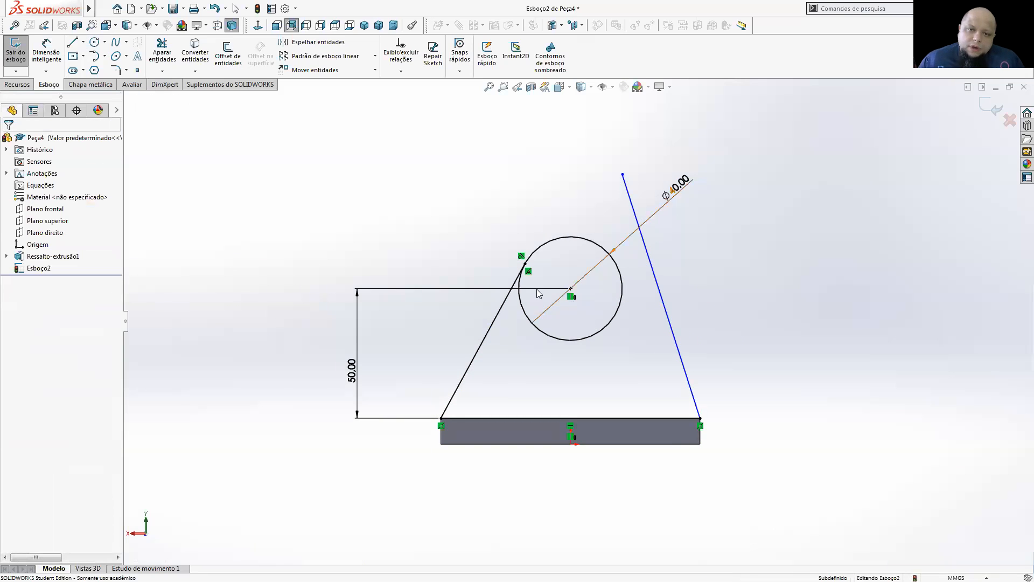
- Add a tangent relation between the free slanted line and the 40 mm circle
scroll(531, 272, "down", 5)
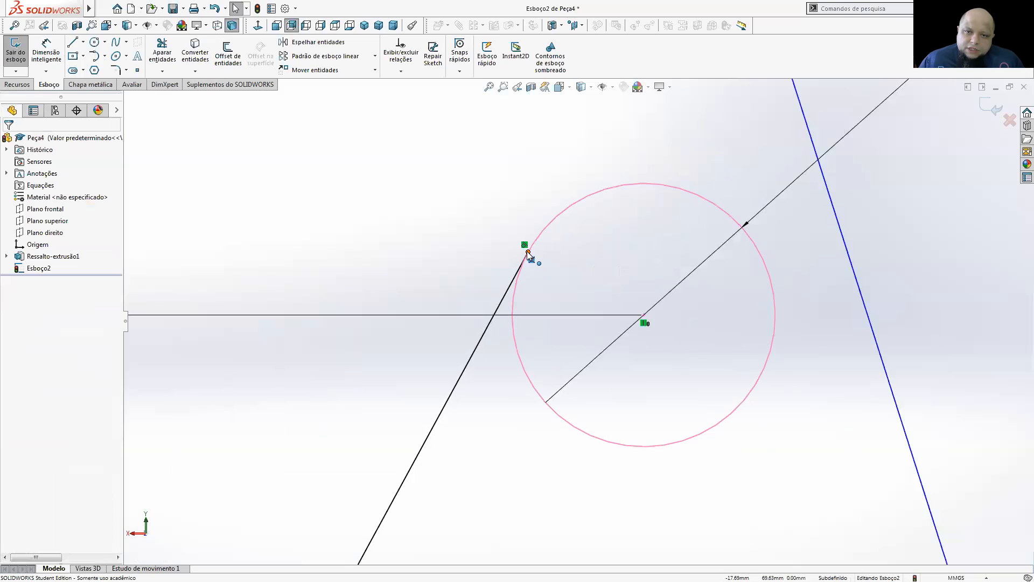
left_click(526, 245)
scroll(507, 238, "up", 4)
left_click(793, 303)
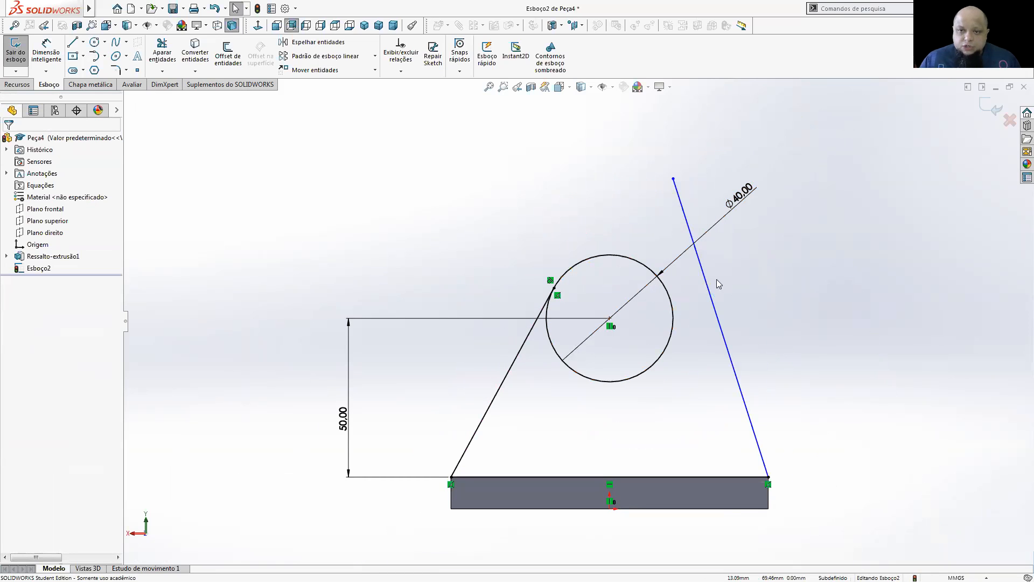
left_click(704, 276)
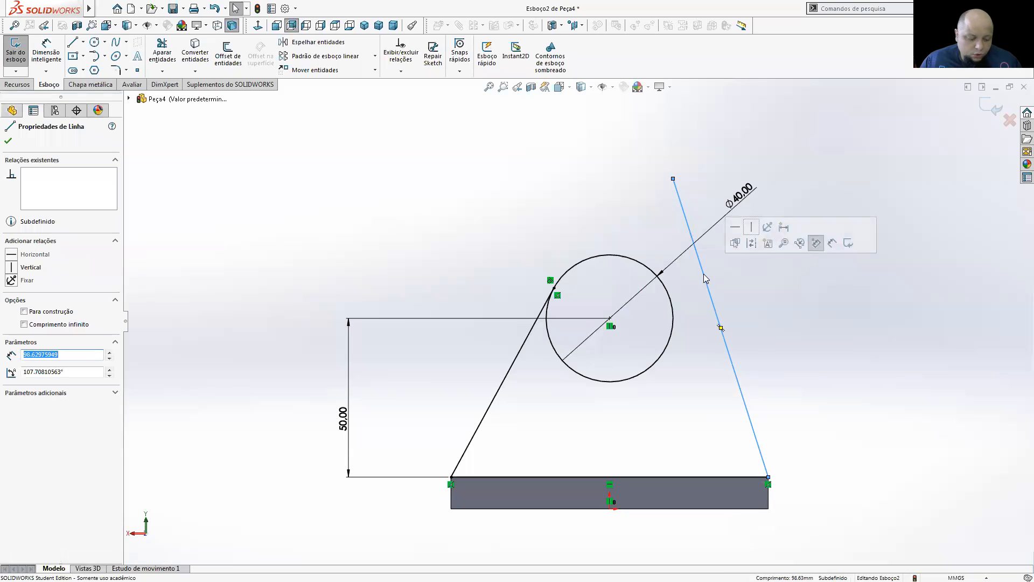
left_click(669, 294)
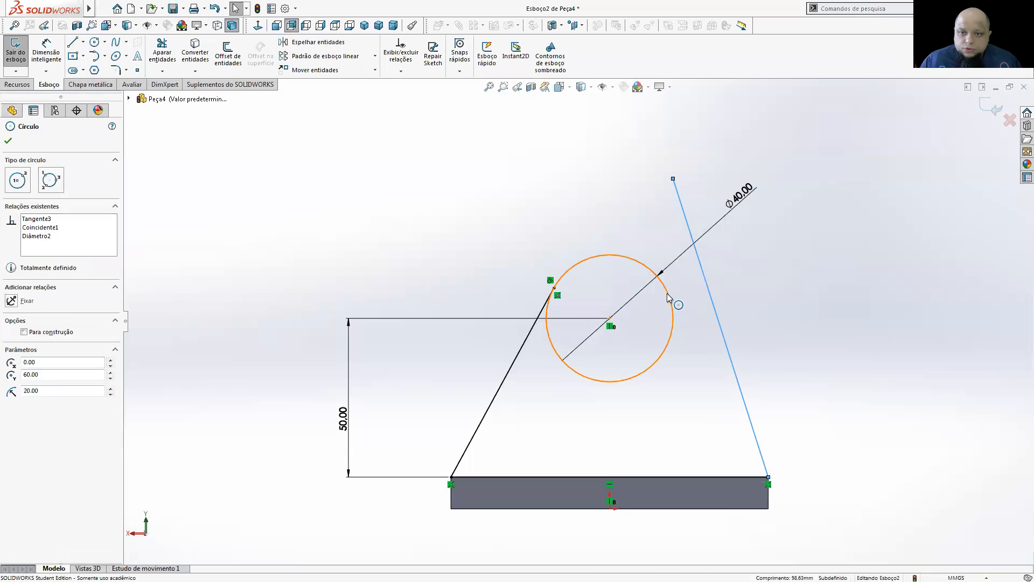
left_click(667, 293, "ctrl")
left_click(781, 261)
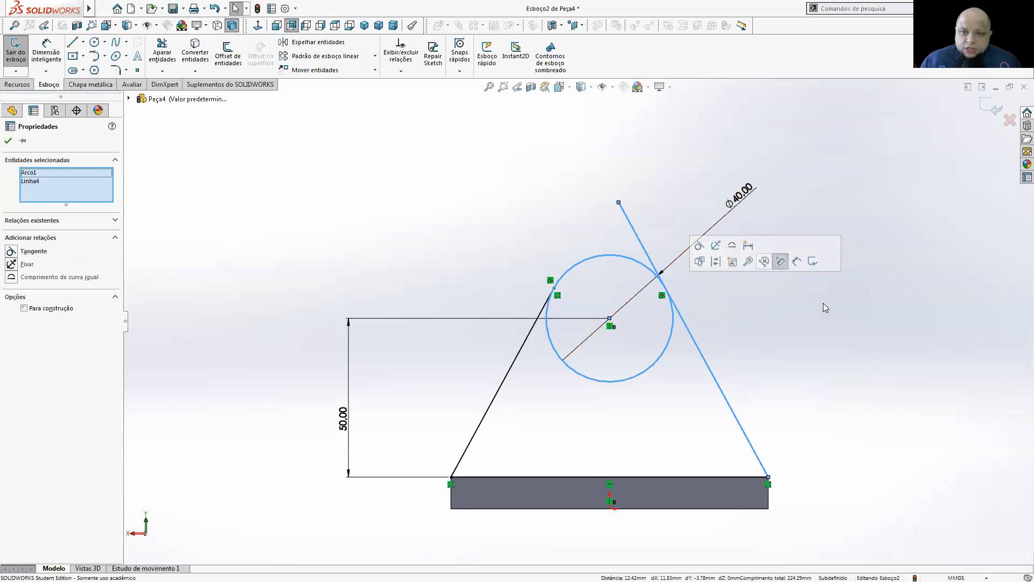
left_click(823, 302)
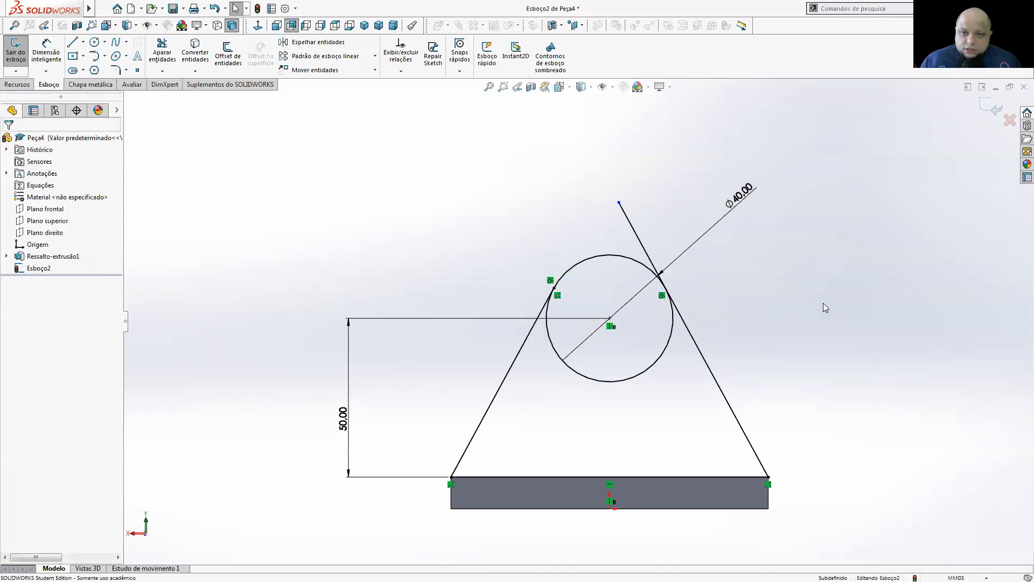
- Make the slanted line's free upper endpoint coincident with the circle and trim away the circle's lower arc
left_click(619, 204)
left_click(620, 257)
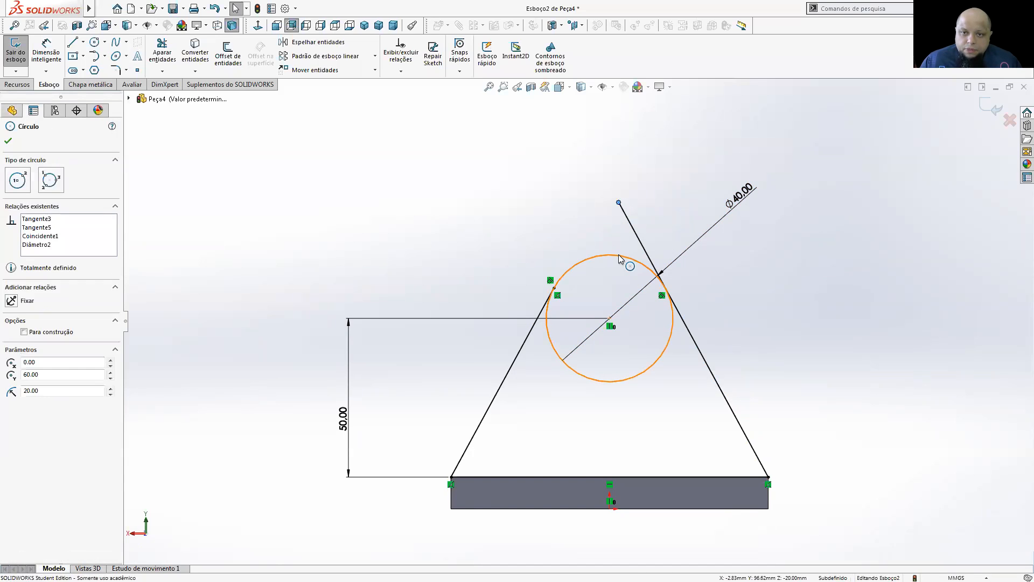
left_click(671, 206)
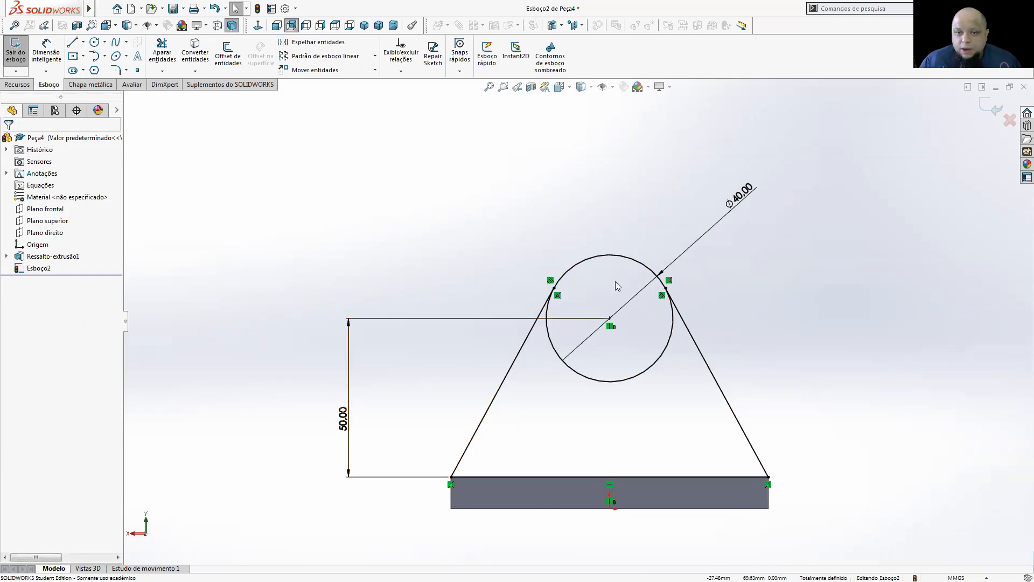
left_click(163, 56)
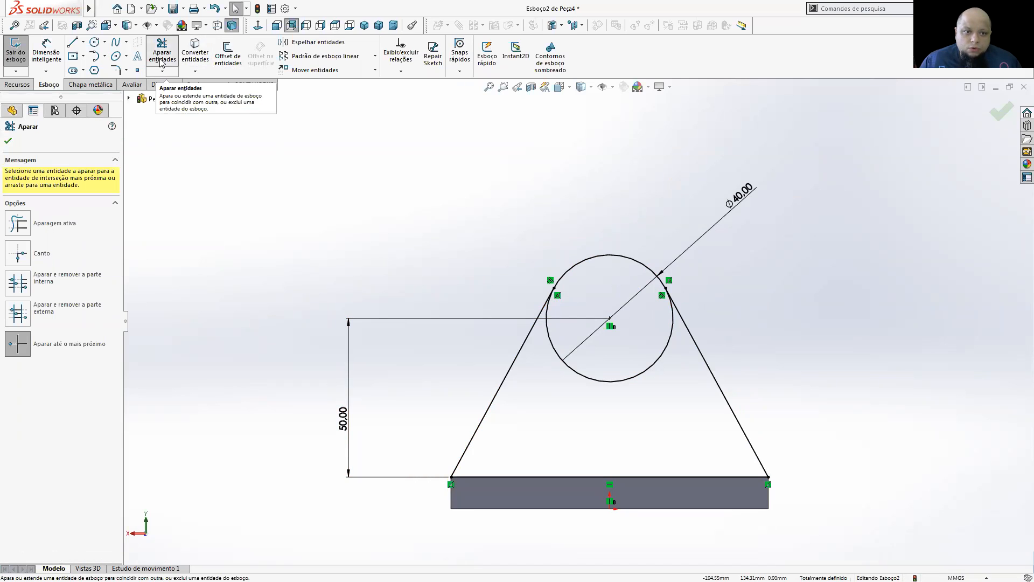
left_click(587, 380)
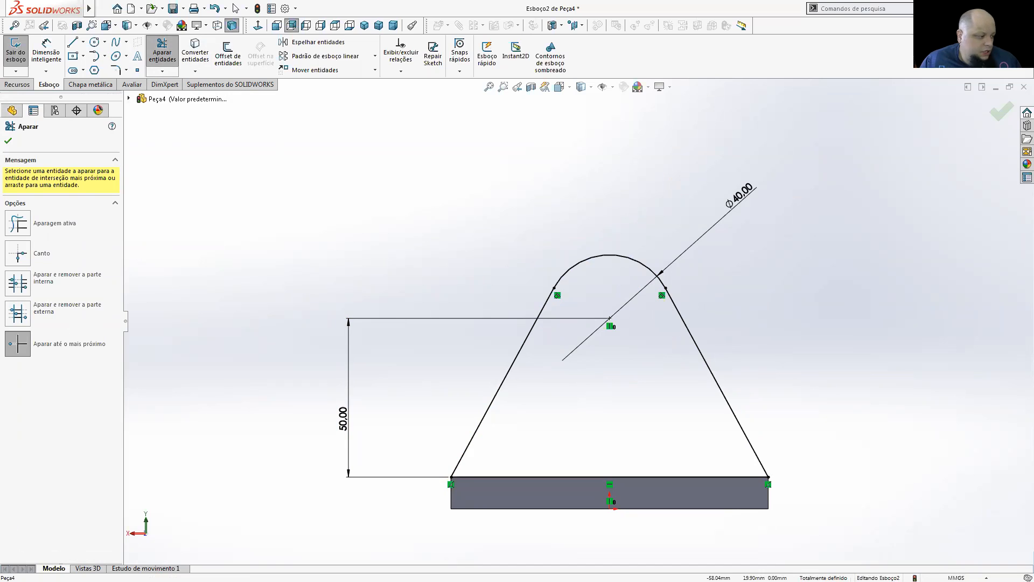
- Sketch a circle centred on the top arc's centre point and dimension its diameter as 10 mm
left_click(93, 41)
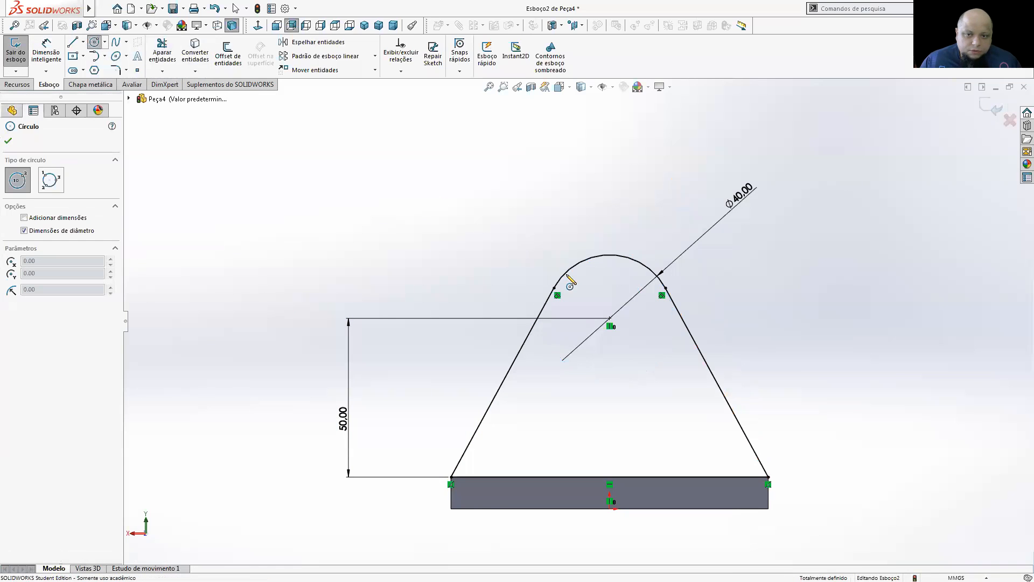
left_click(609, 317)
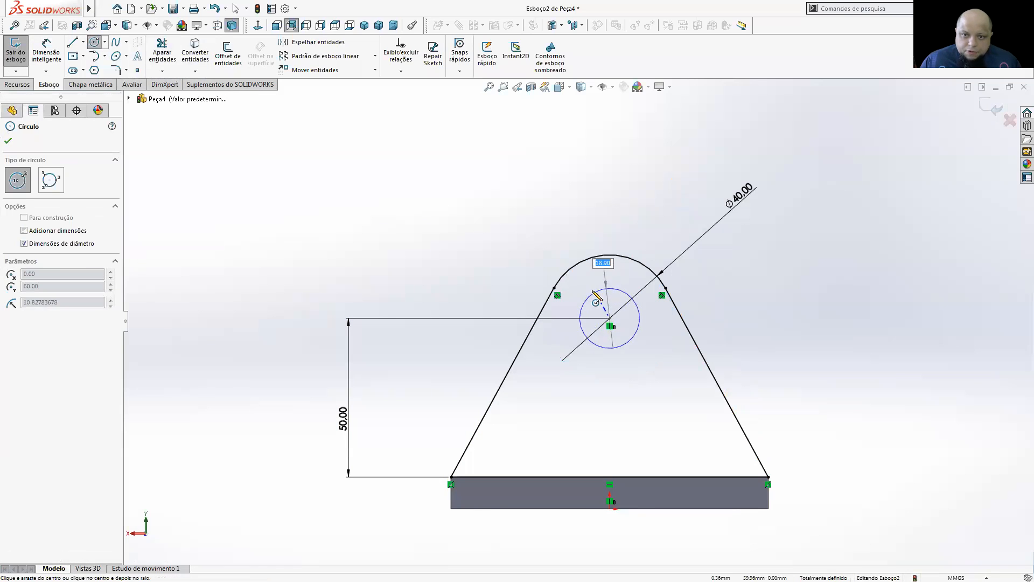
left_click(588, 289)
left_click(46, 48)
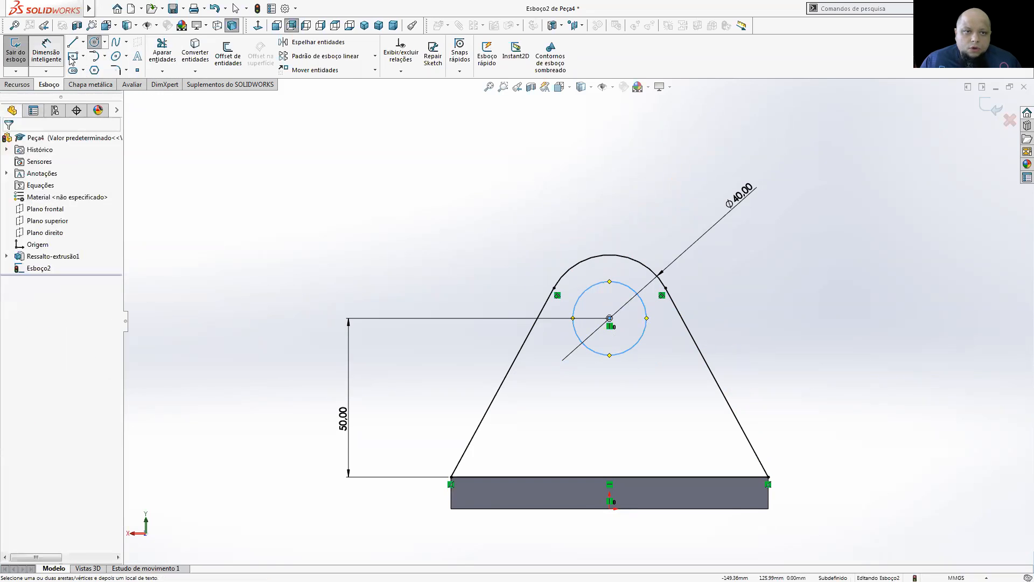
left_click(629, 293)
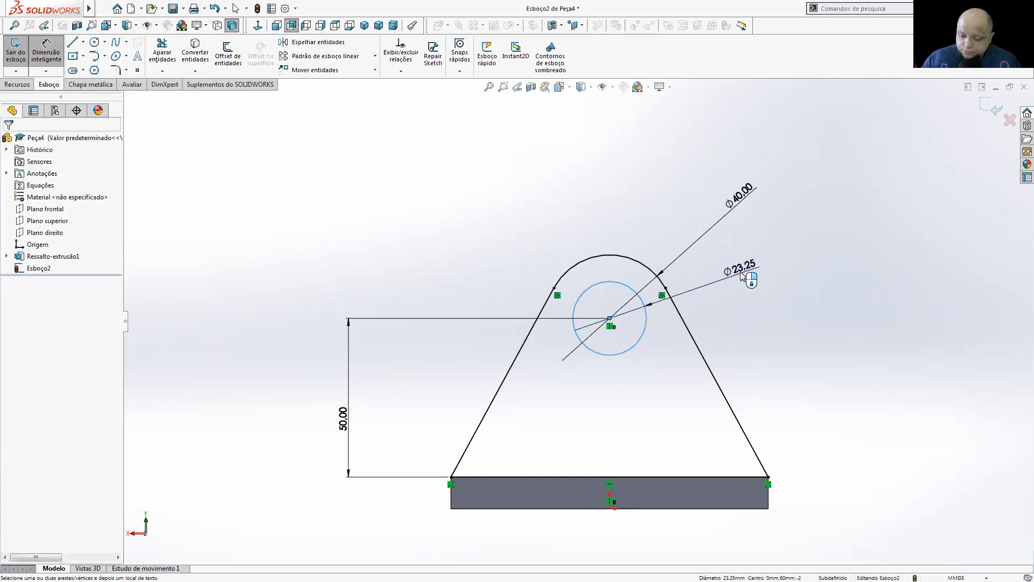
left_click(744, 273)
type("10")
key("Return")
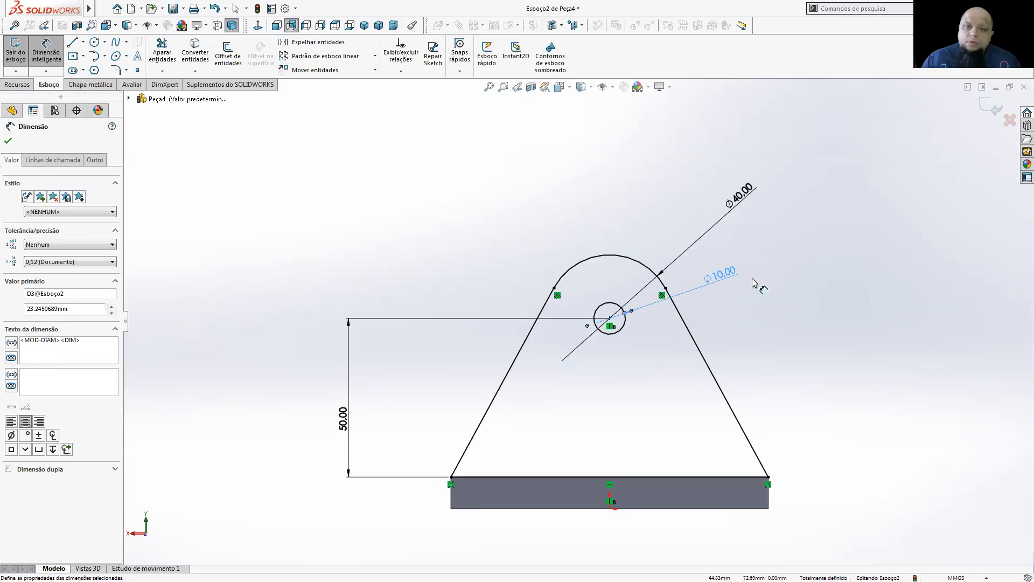
- Set the inner circle's diameter to 20 mm
key("f")
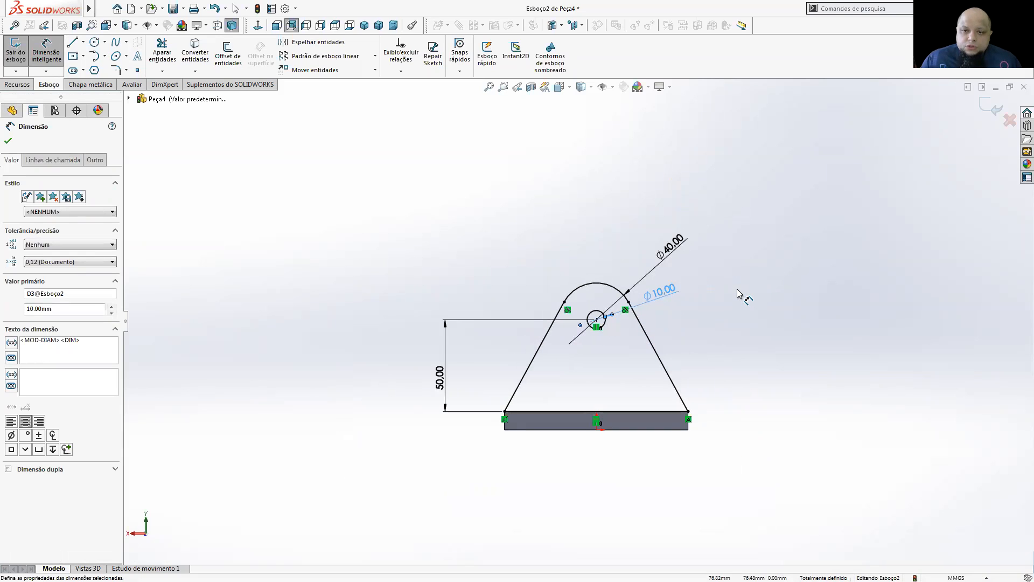
double_click(671, 291)
type("20")
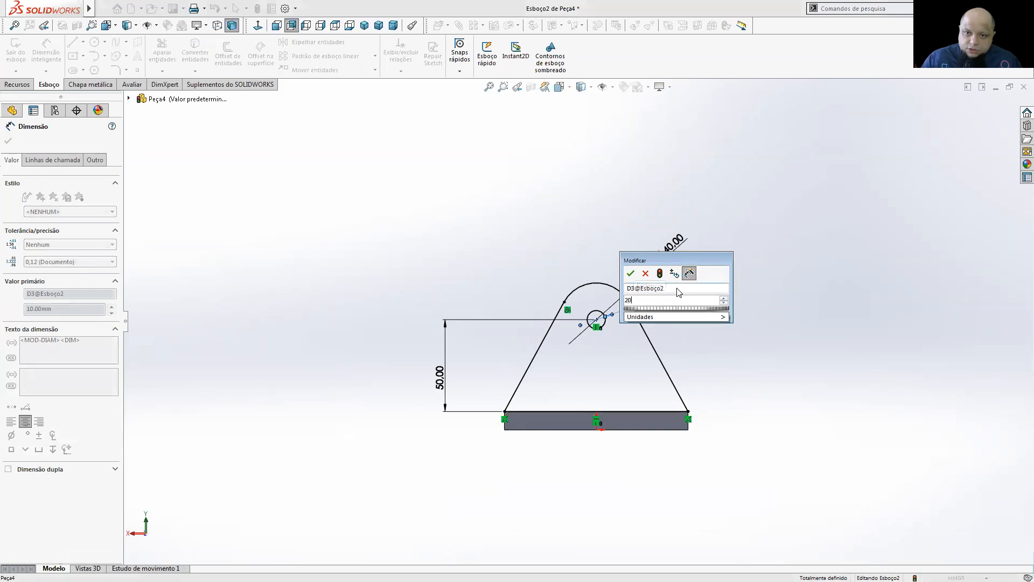
key("Return")
- Extrude the upright profile 10 mm blind with the direction reversed so it sits over the base plate
middle_click_drag(692, 318, 585, 358)
scroll(585, 369, "down", 5)
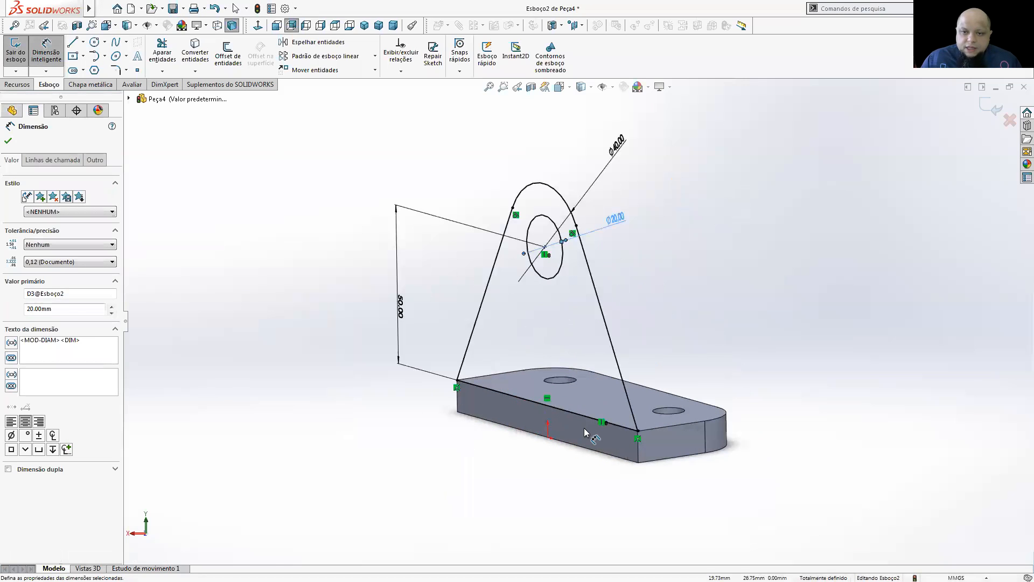
left_click(7, 141)
left_click(19, 62)
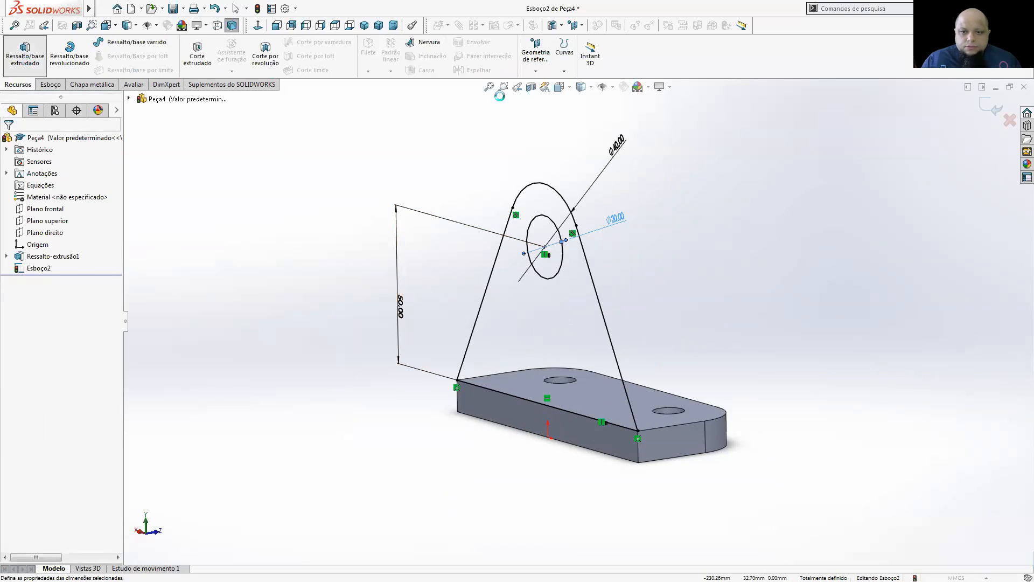
middle_click_drag(549, 405, 496, 398)
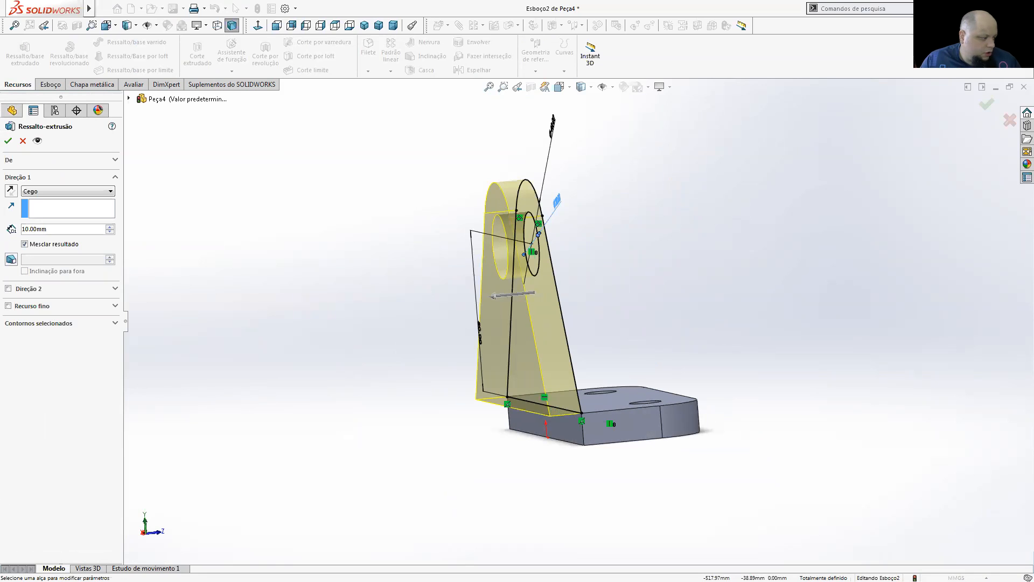
key("alt+Tab")
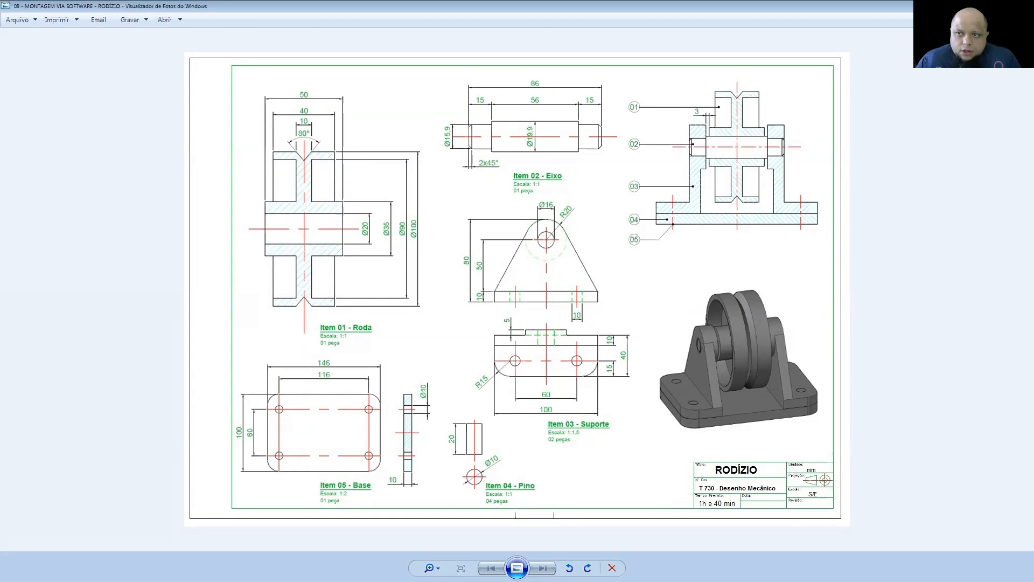
key("alt+Tab")
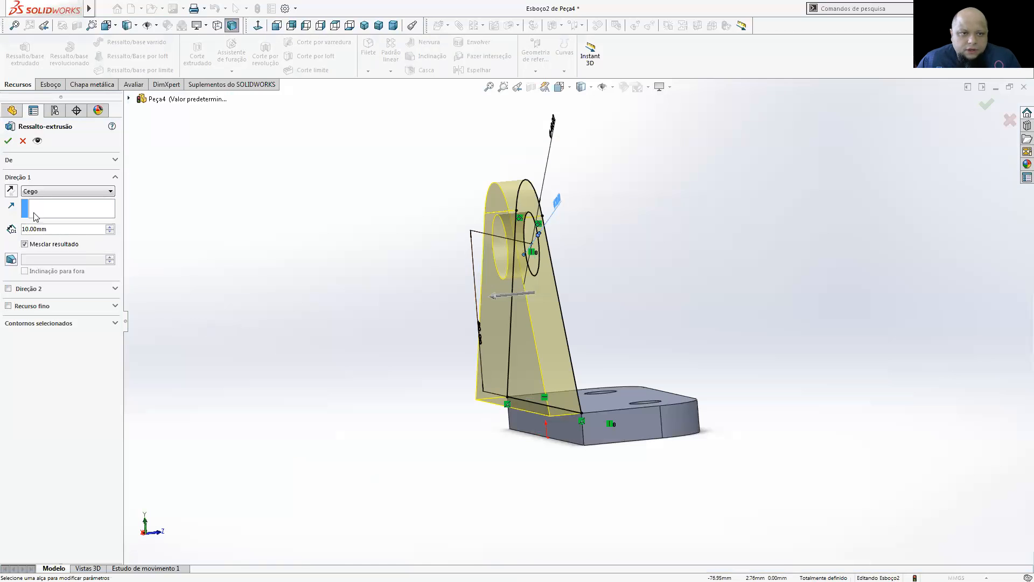
left_click(11, 190)
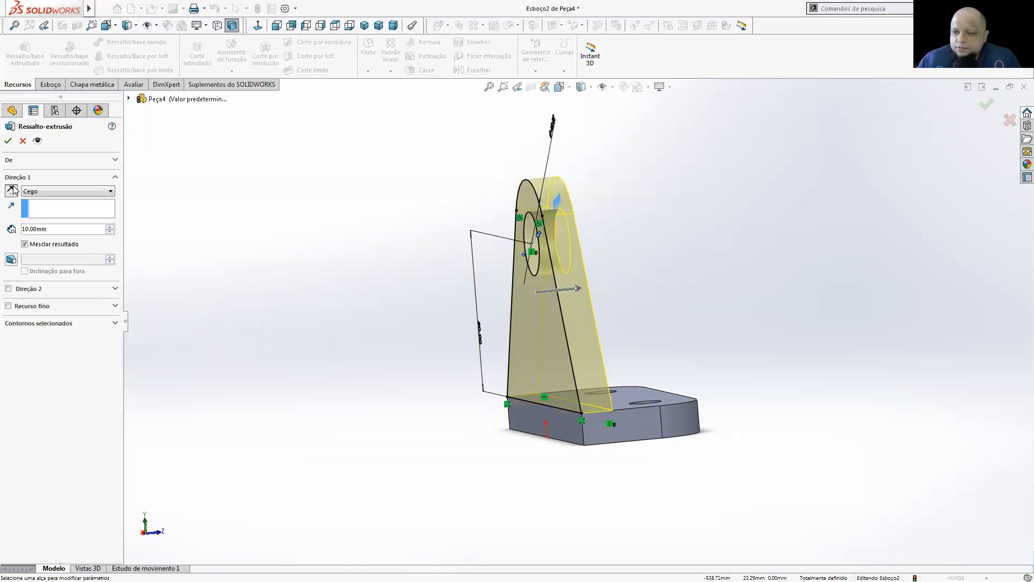
left_click(9, 144)
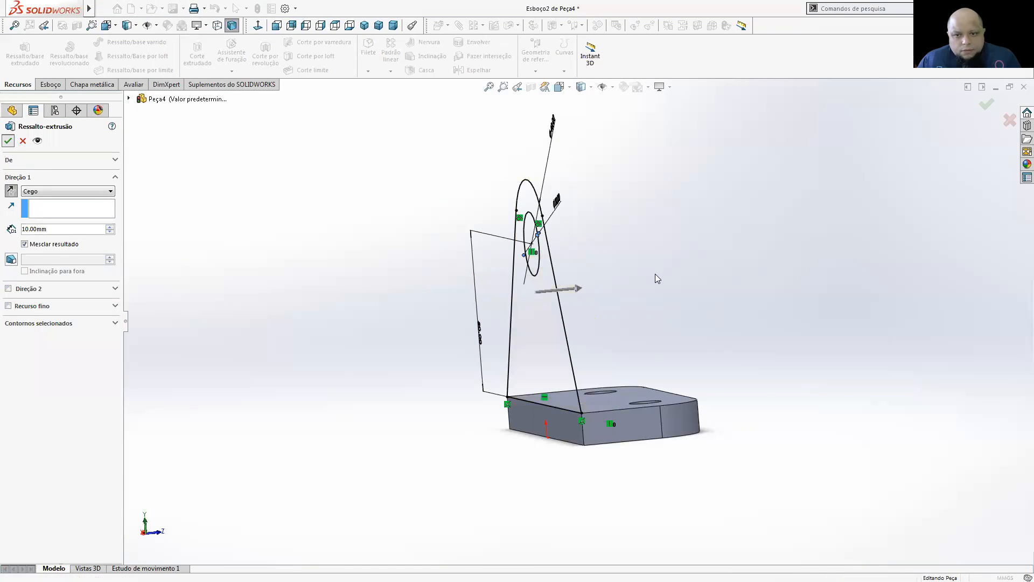
middle_click_drag(656, 274, 642, 323)
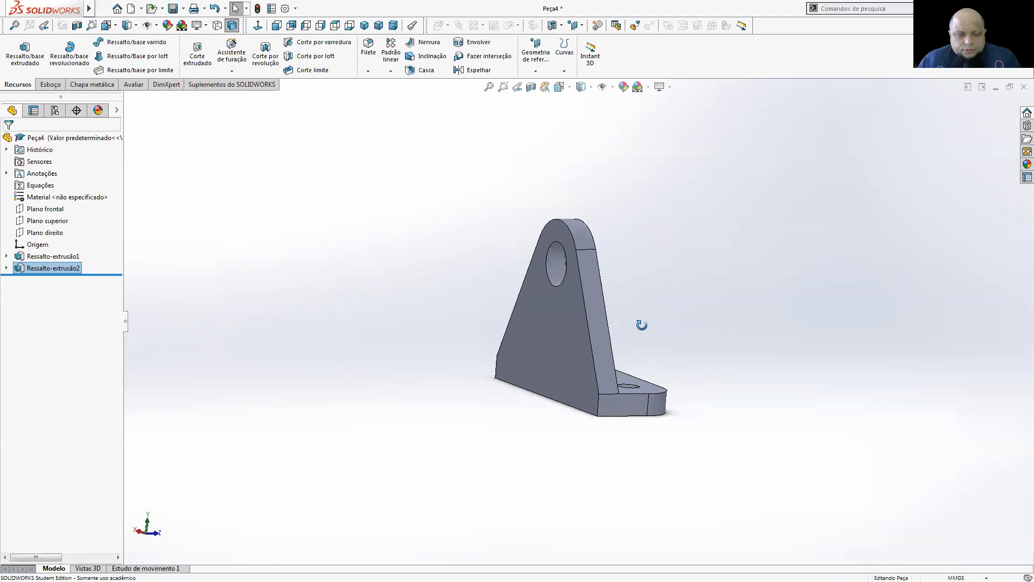
- Check the support's reference drawing and edit the upright's sketch to set the hole diameter to 16 mm
key("alt+Tab")
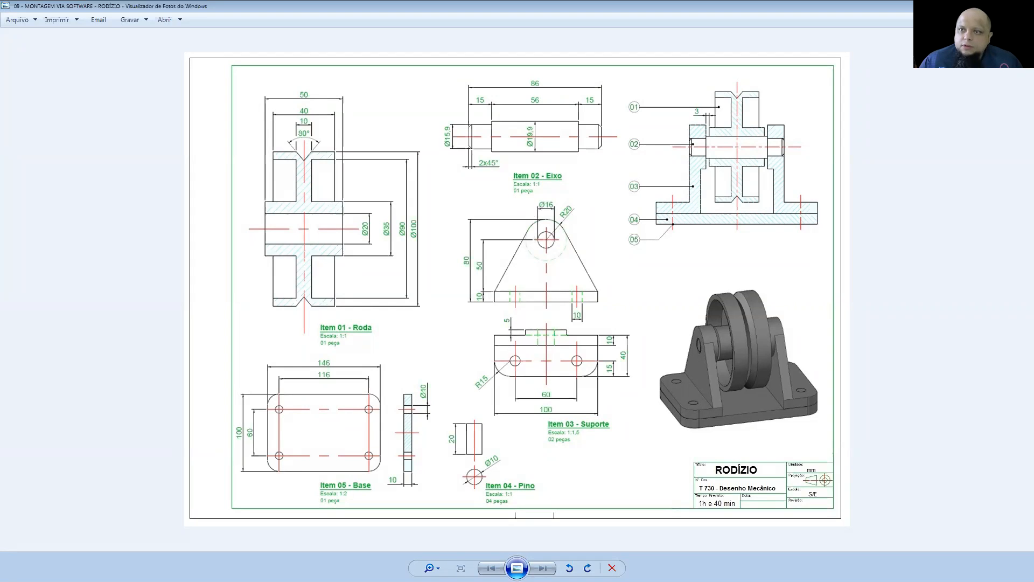
left_click(986, 6)
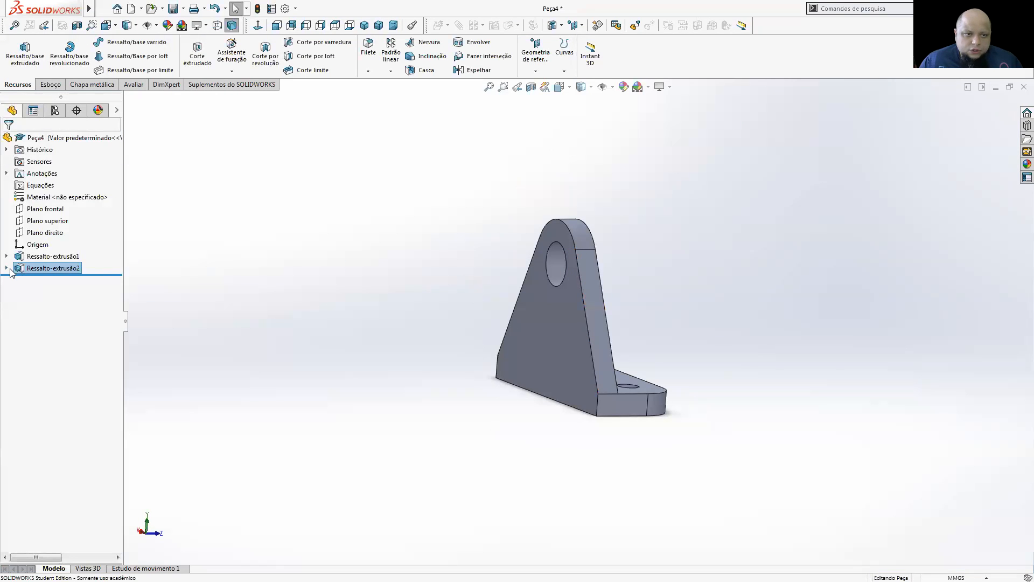
left_click(6, 268)
right_click(44, 280)
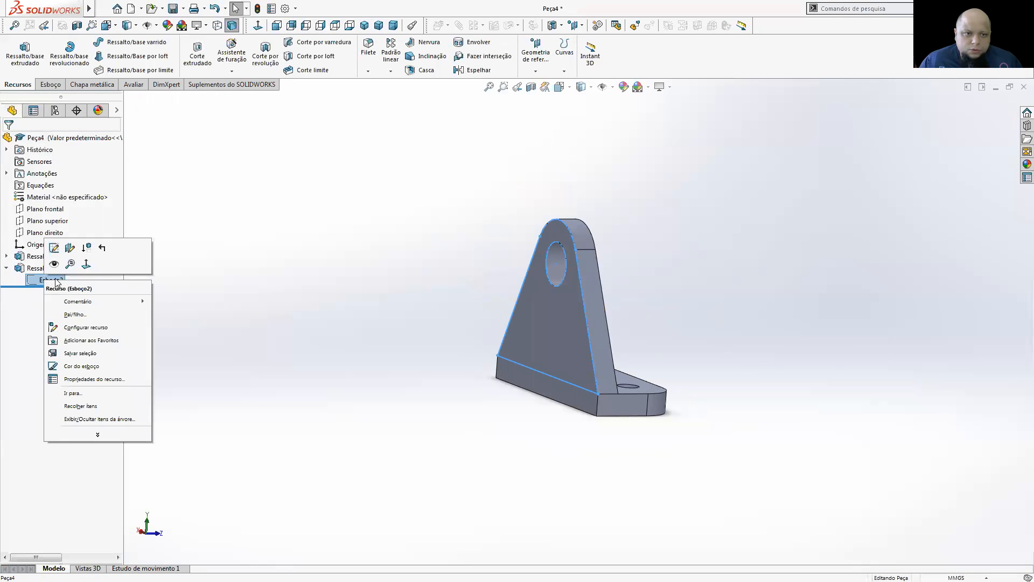
left_click(54, 248)
middle_click_drag(633, 247, 735, 267)
double_click(641, 258)
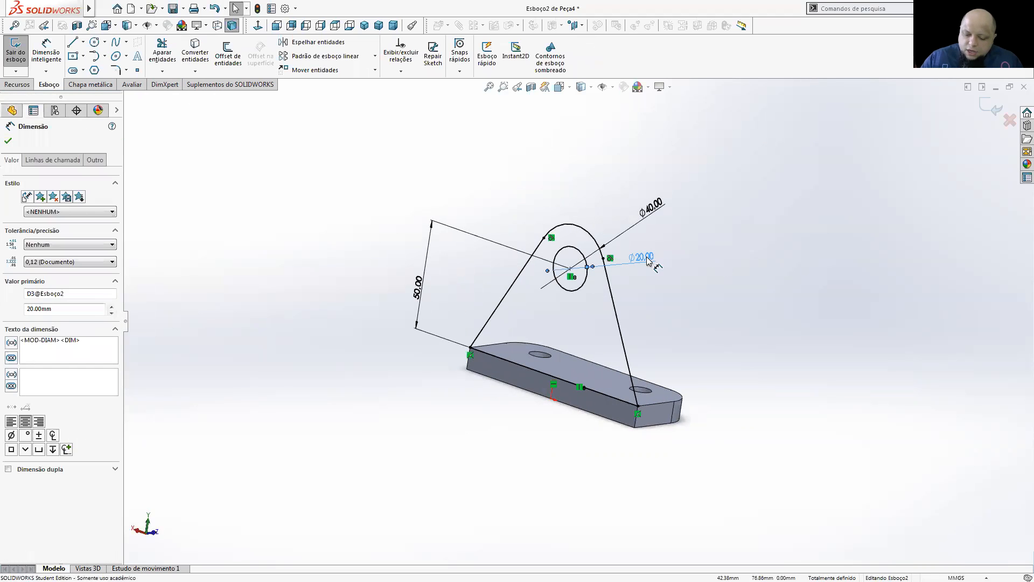
type("16")
key("Return")
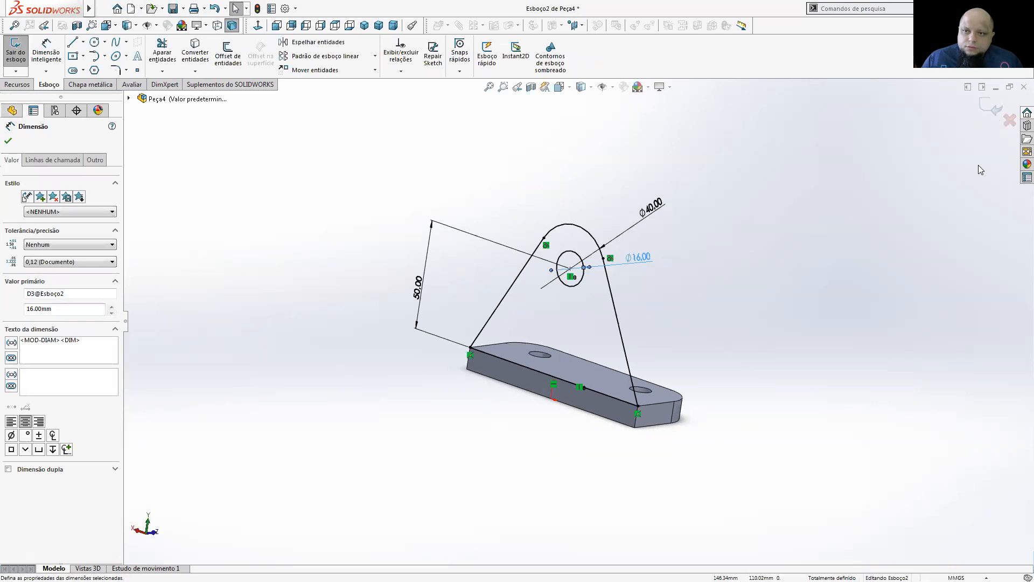
- Start a sketch on the upright's outer face and draw a circle about 47 mm in diameter centred on the hole
key("Escape")
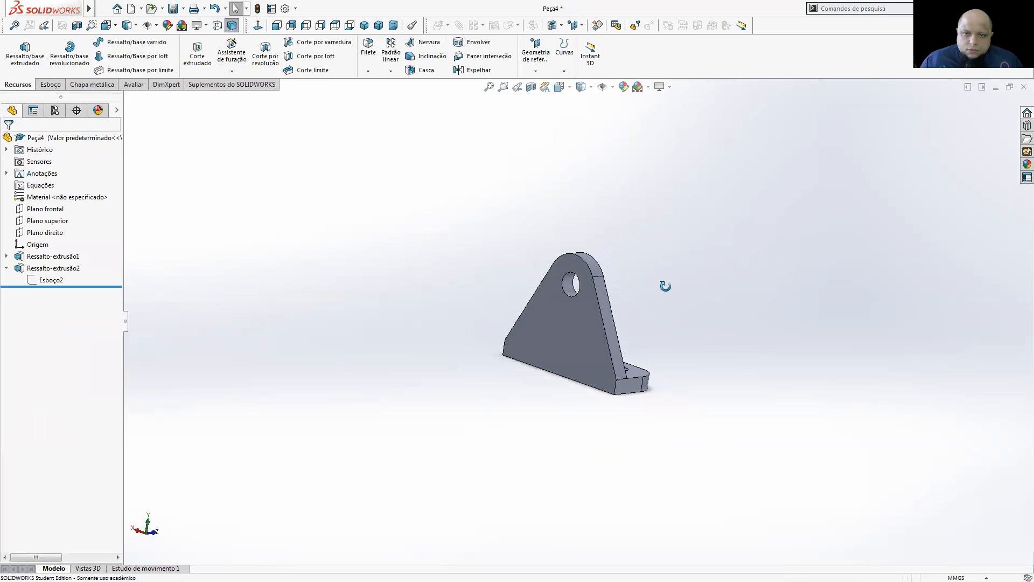
middle_click_drag(666, 286, 640, 293)
left_click(559, 314)
left_click(50, 84)
left_click(15, 51)
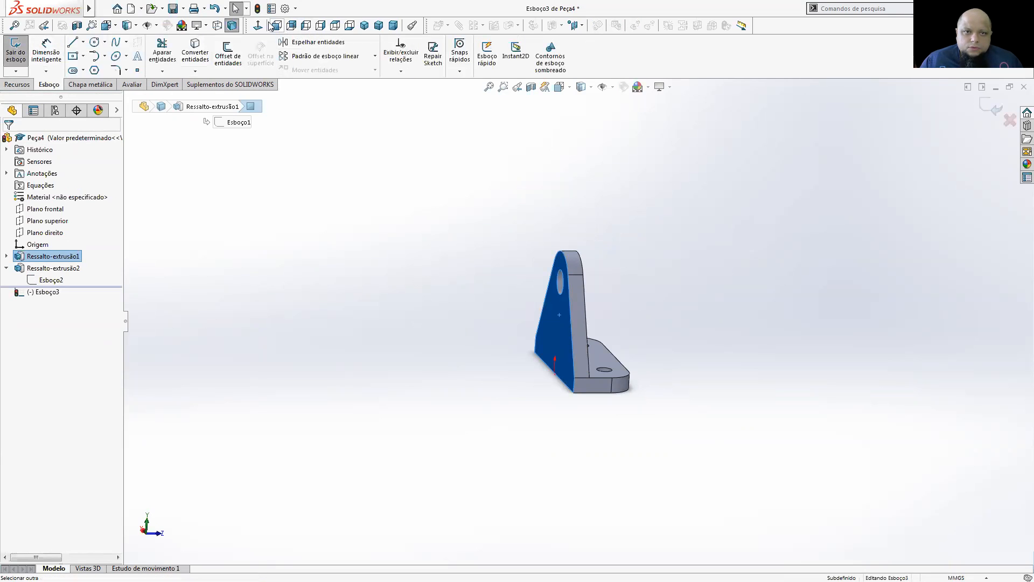
left_click(271, 25)
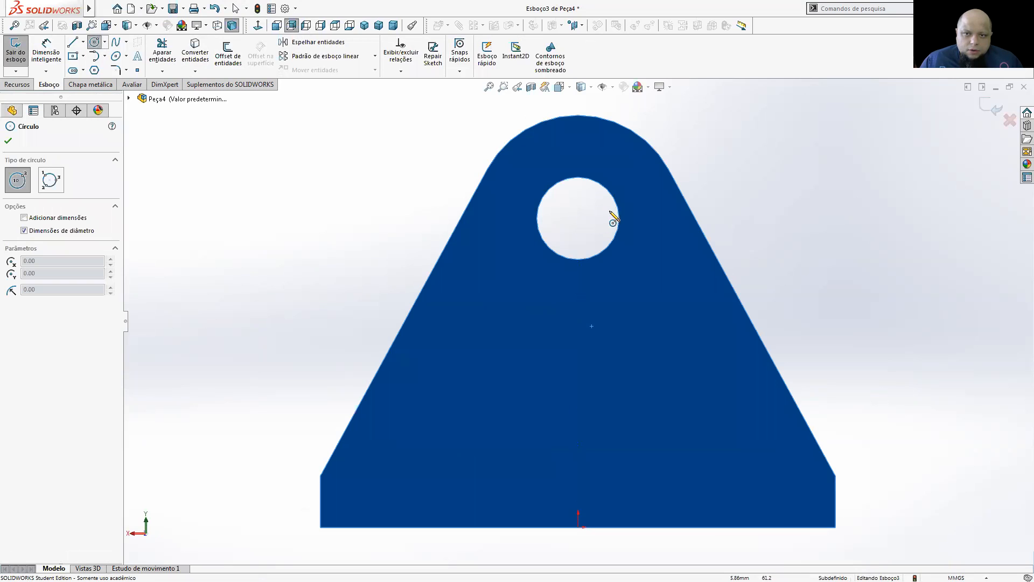
left_click(578, 218)
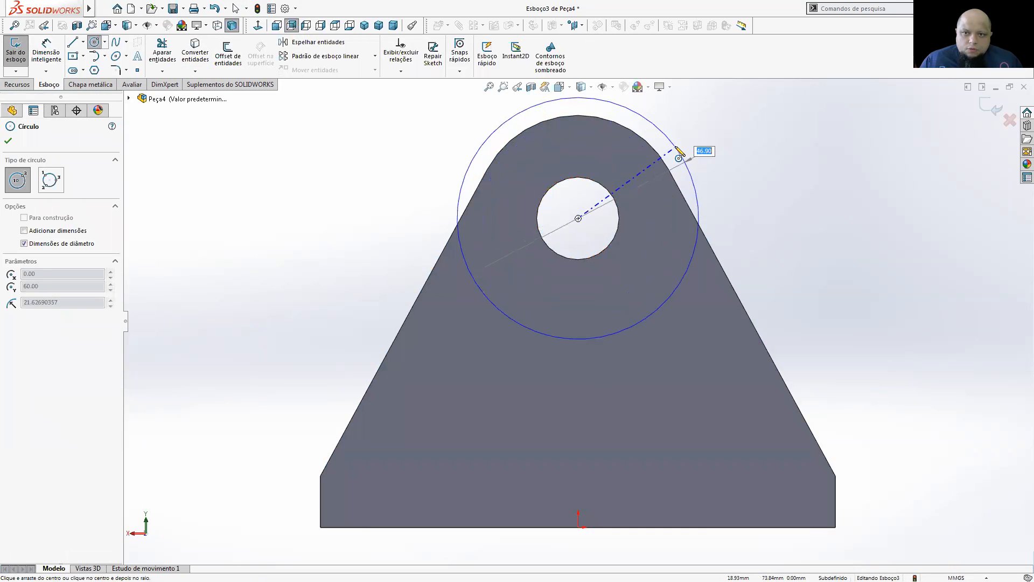
left_click(676, 149)
key("Escape")
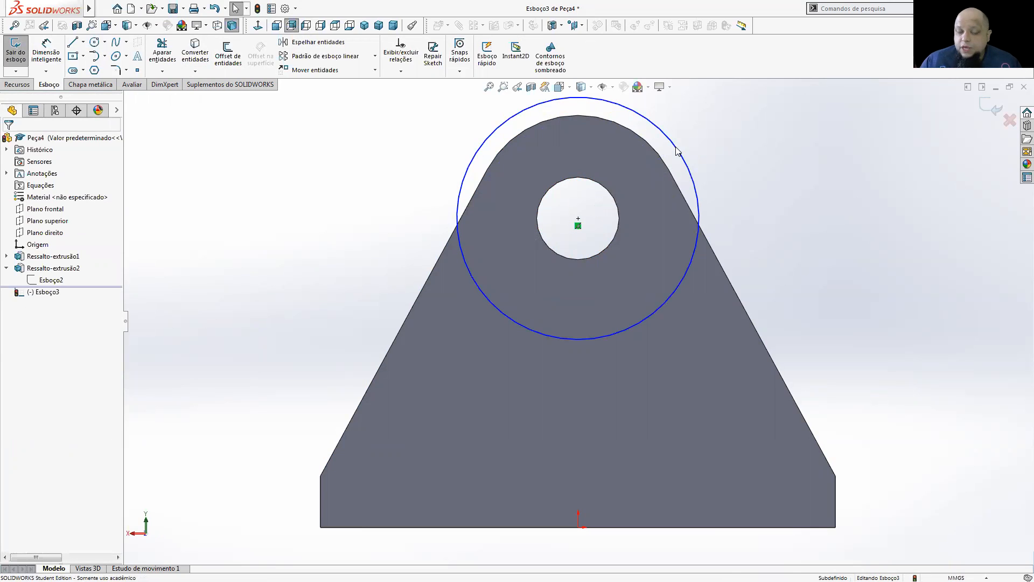
- Make the sketched circle coradial with the upright's rounded top edge
left_click(656, 127)
left_click(646, 146)
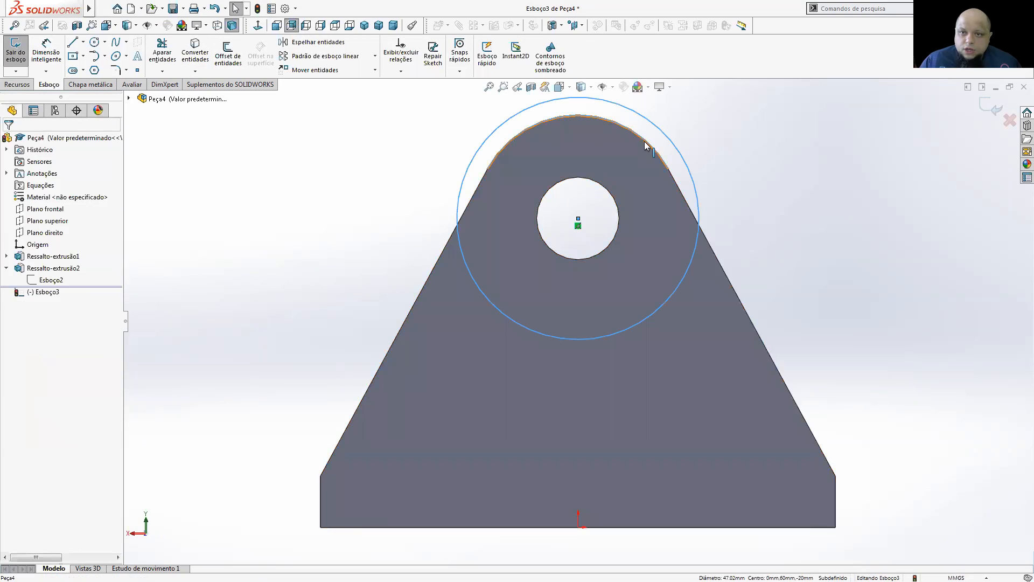
left_click(656, 129, "ctrl")
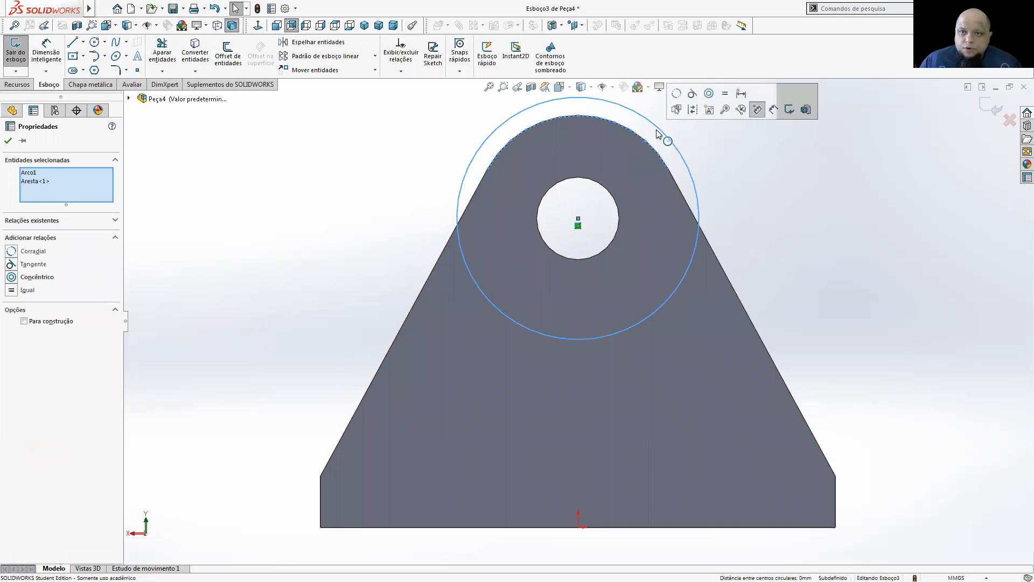
left_click(677, 96)
key("Escape")
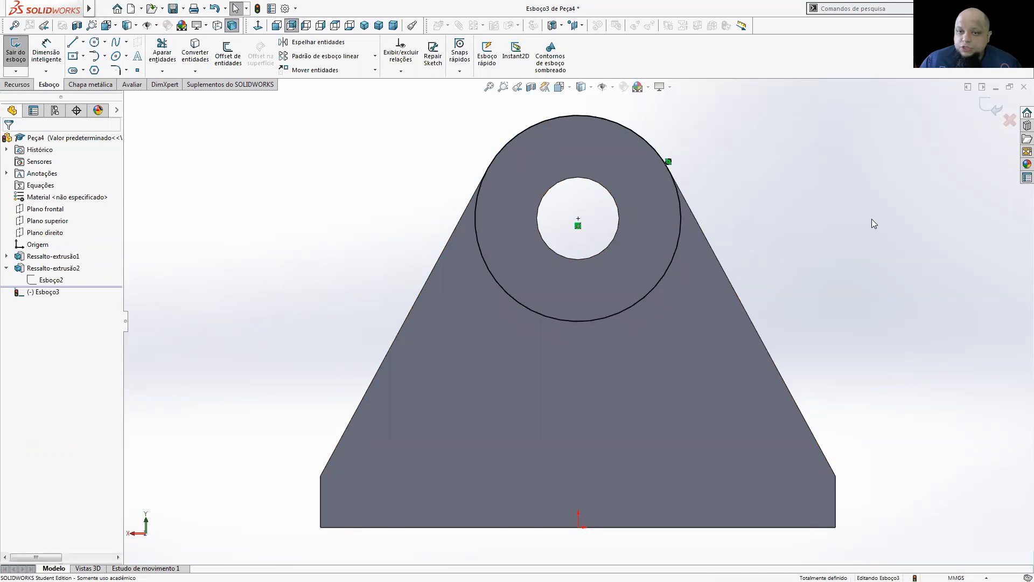
left_click(94, 43)
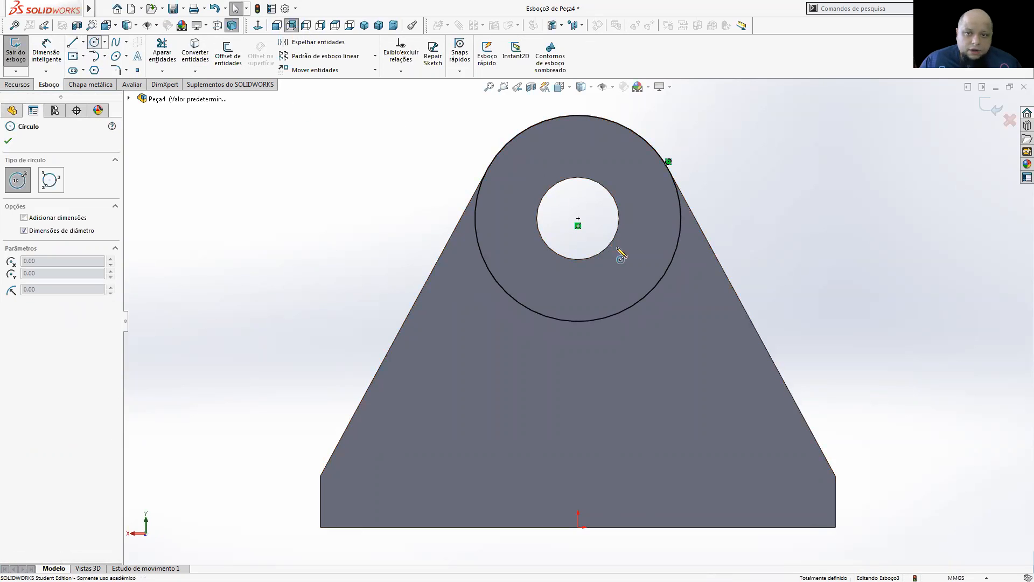
left_click(579, 225)
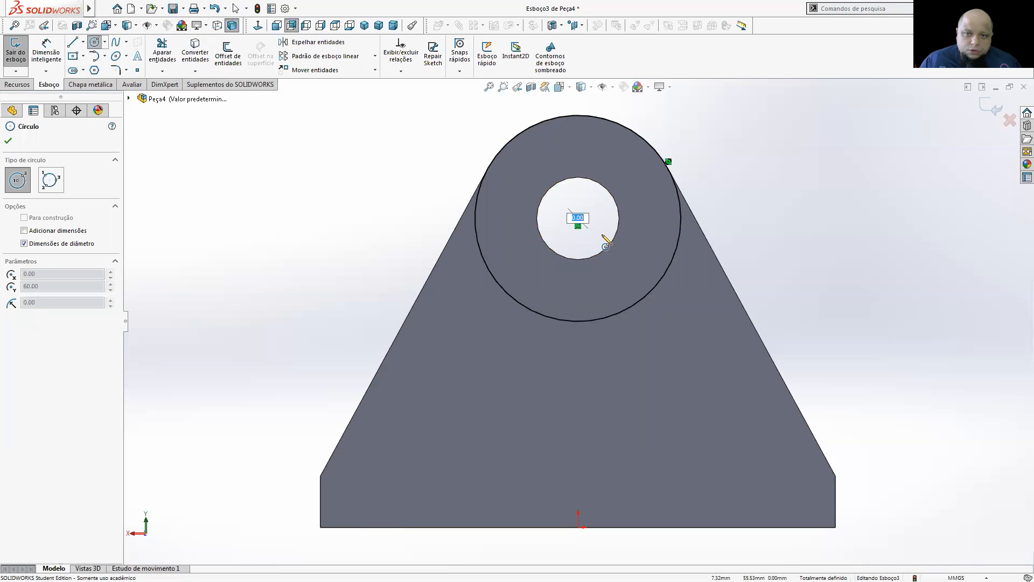
left_click(628, 185)
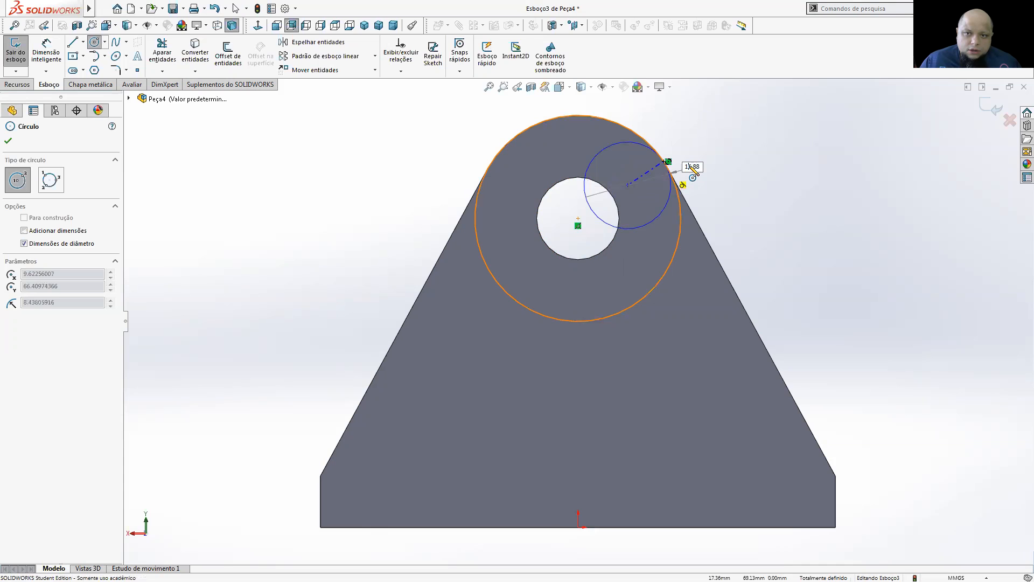
key("Escape")
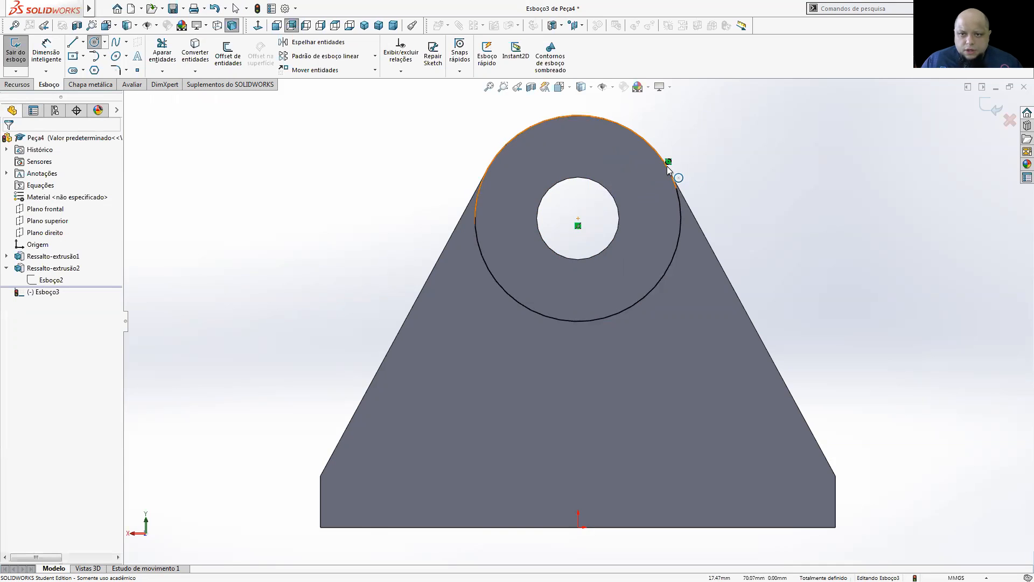
- Sketch a second circle about 20 mm in diameter on the same centre and make it coradial with the hole's edge
left_click(95, 42)
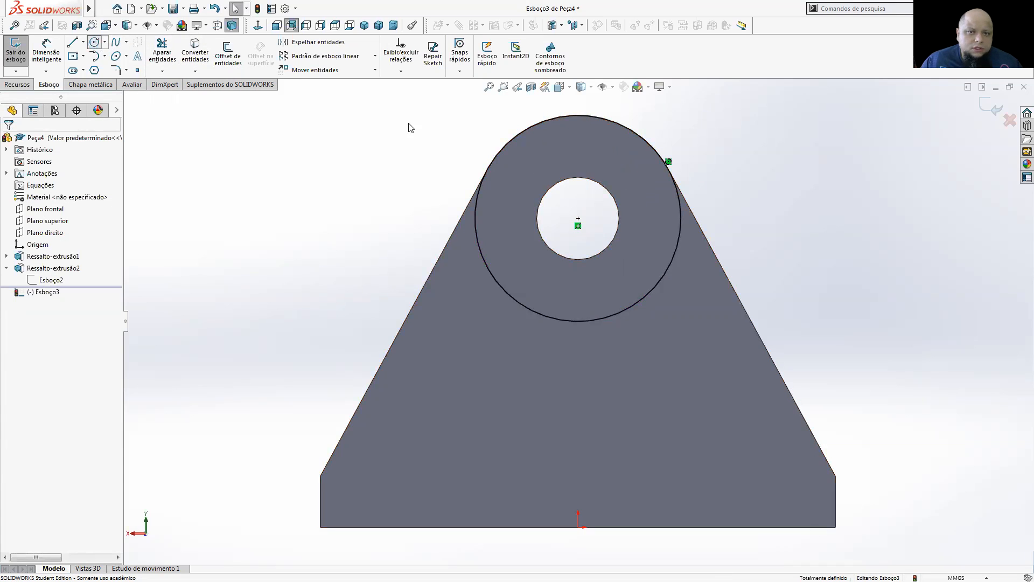
left_click(578, 219)
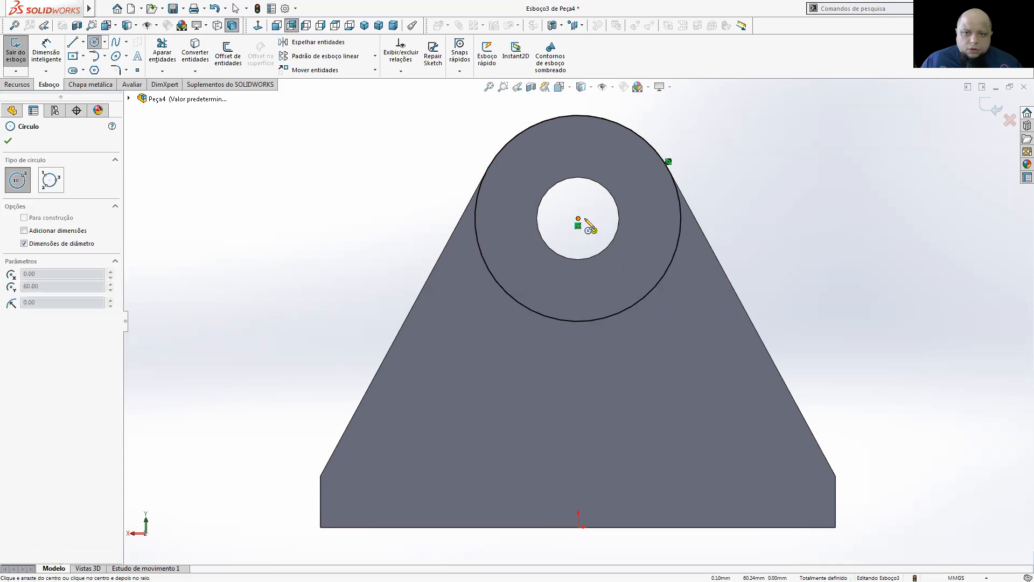
left_click(627, 242)
key("Escape")
left_click(625, 242)
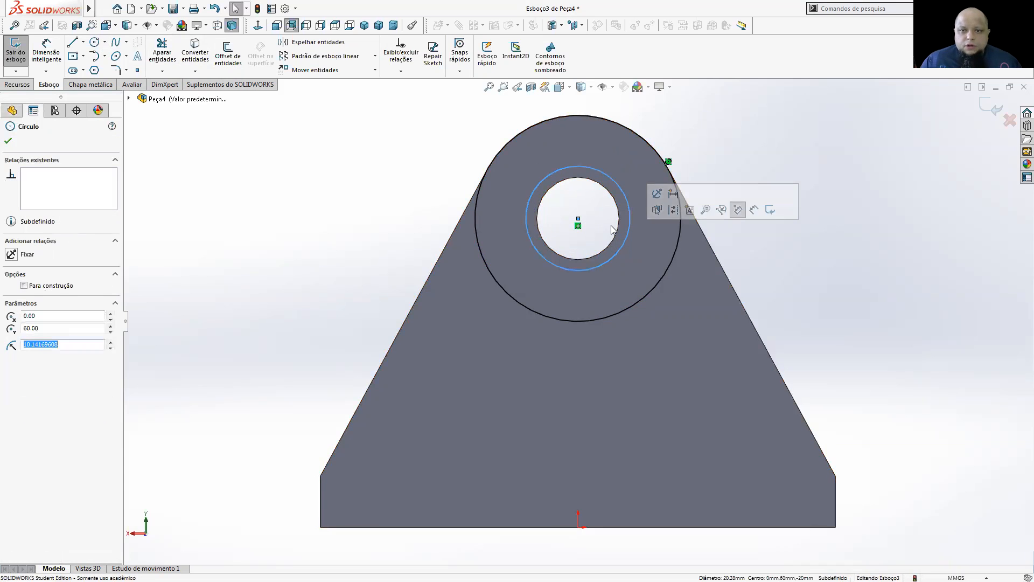
left_click(619, 219, "ctrl")
left_click(651, 169)
left_click(799, 250)
- Extrude the ring between the two circles 5 mm blind outward from the upright, merged with the body
scroll(799, 254, "up", 3)
middle_click_drag(799, 255, 612, 278)
left_click(18, 84)
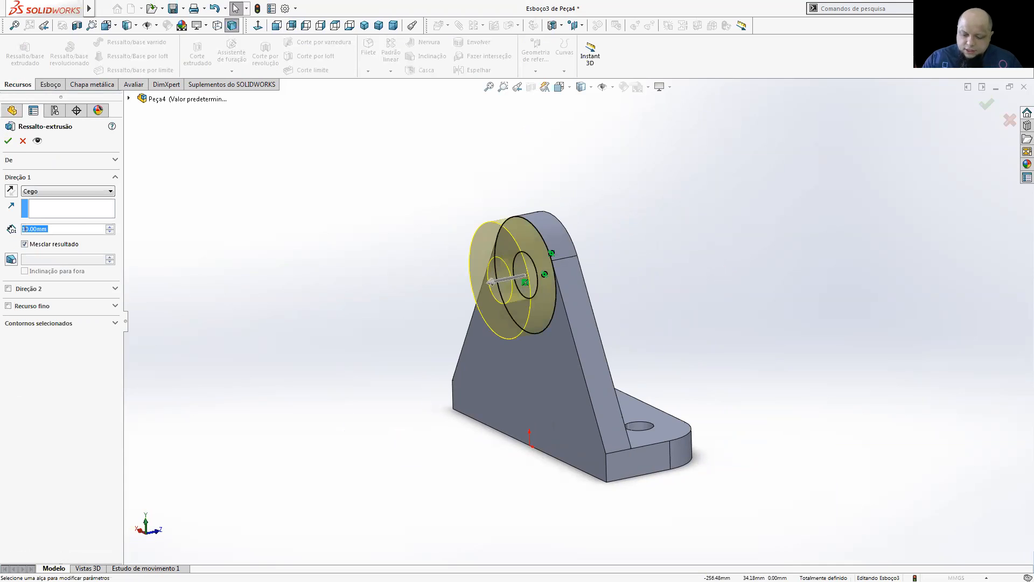
type("5")
key("Return")
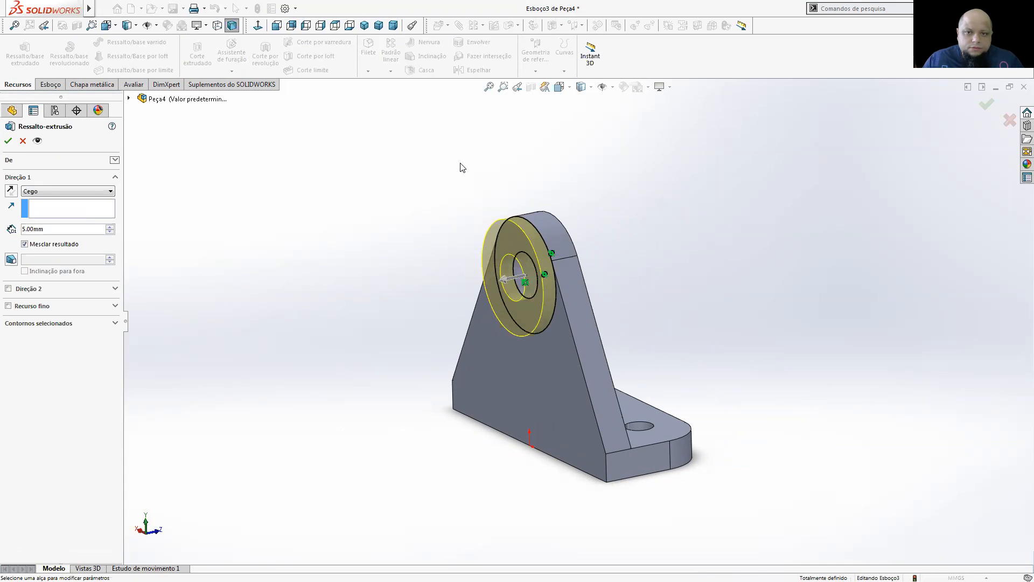
left_click(12, 141)
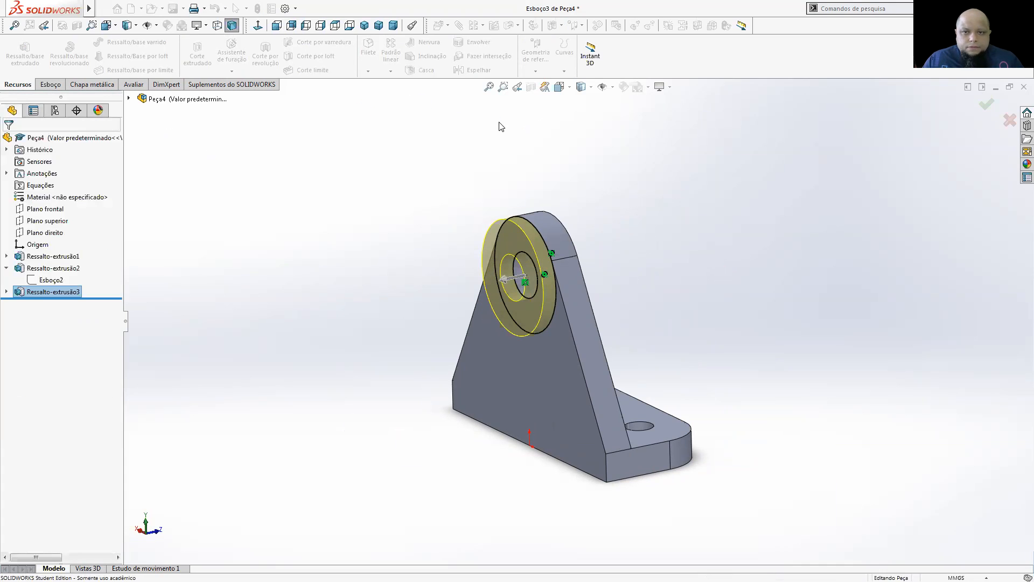
- Set the bracket to the isometric view and save the part as SUPORTE in the 24MAB folder
middle_click_drag(559, 196, 606, 310)
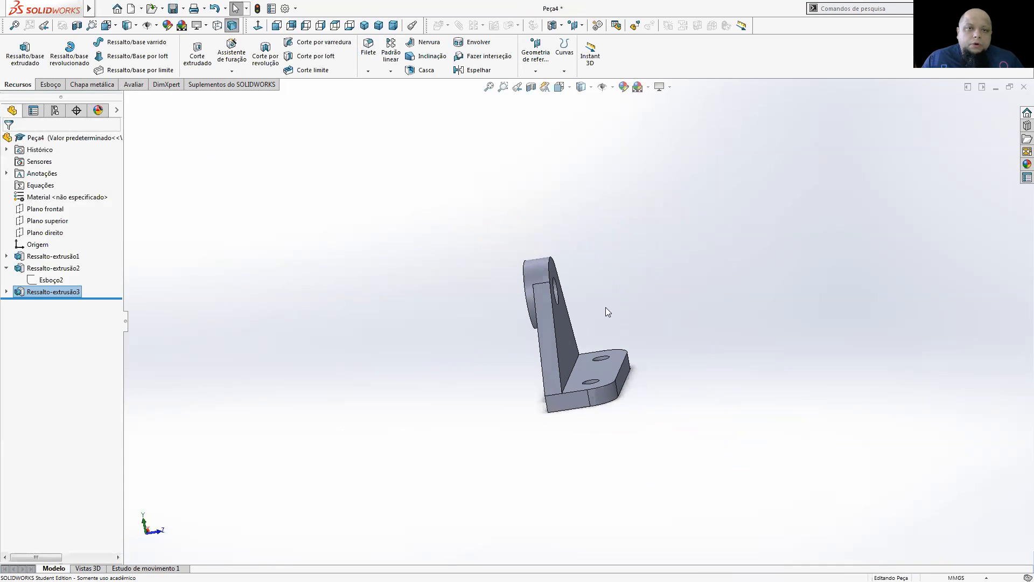
left_click(363, 27)
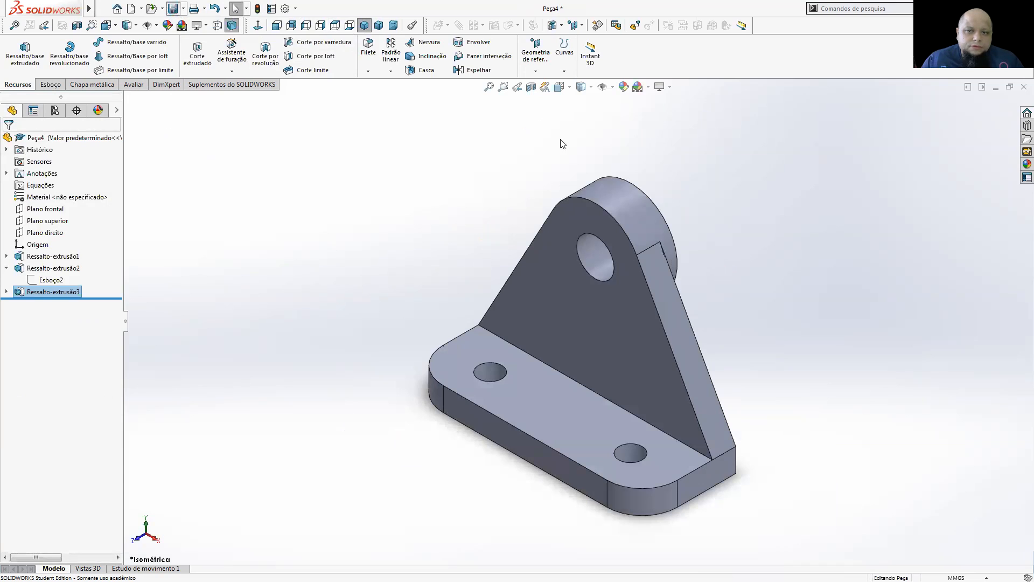
key("ctrl+s")
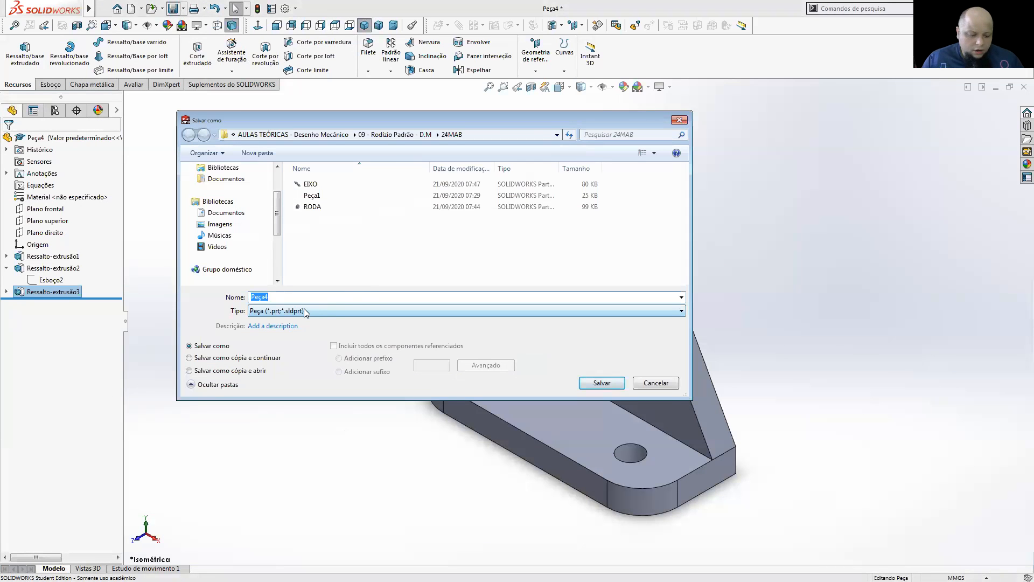
type("SUPORTE")
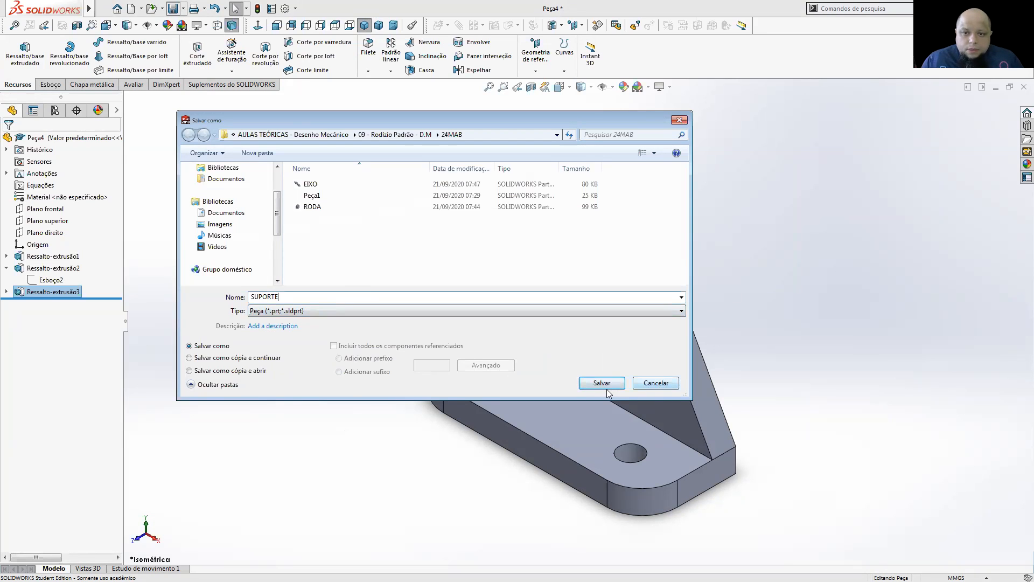
left_click(606, 389)
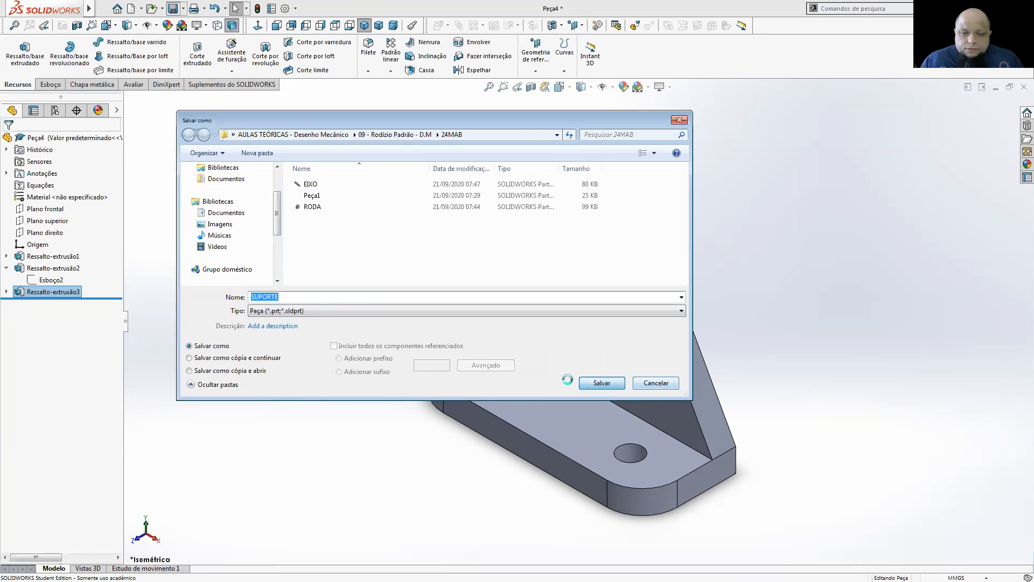
- Check the reference drawing for the remaining items and create a new part document
key("alt+Tab")
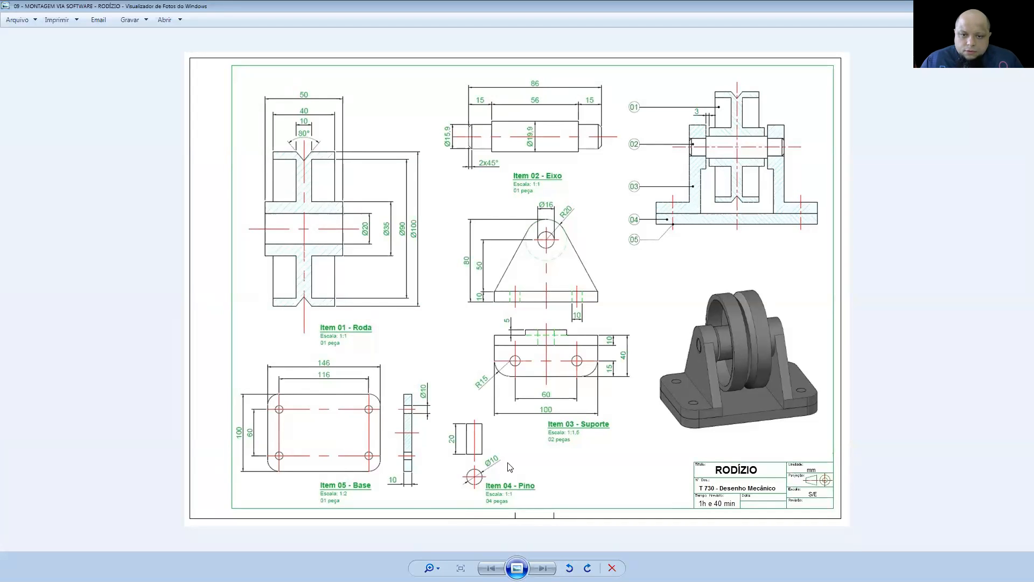
key("alt+Tab")
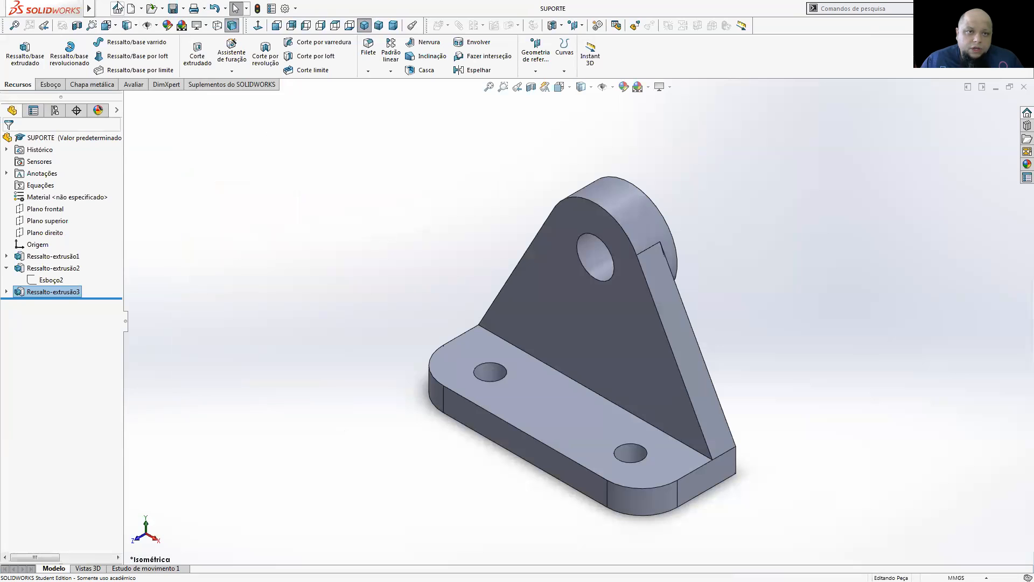
left_click(131, 8)
left_click(572, 324)
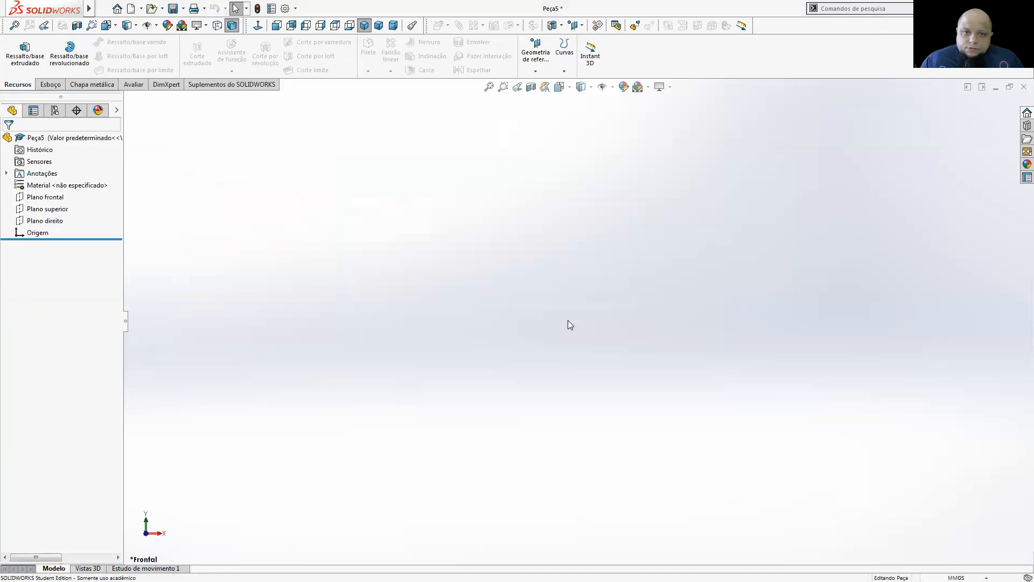
- Start a new sketch on the top plane (Plano superior)
left_click(50, 84)
left_click(16, 49)
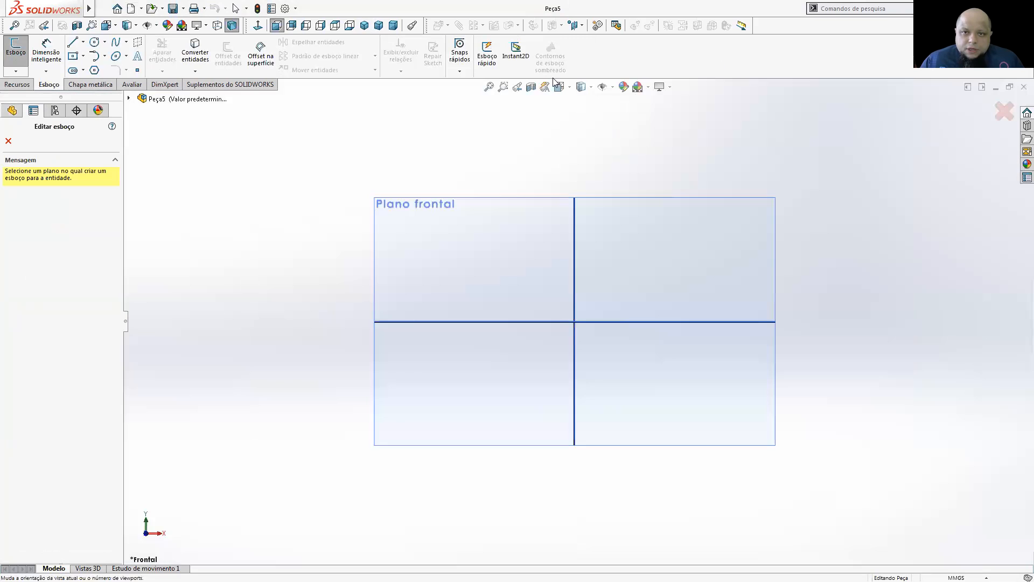
left_click(559, 86)
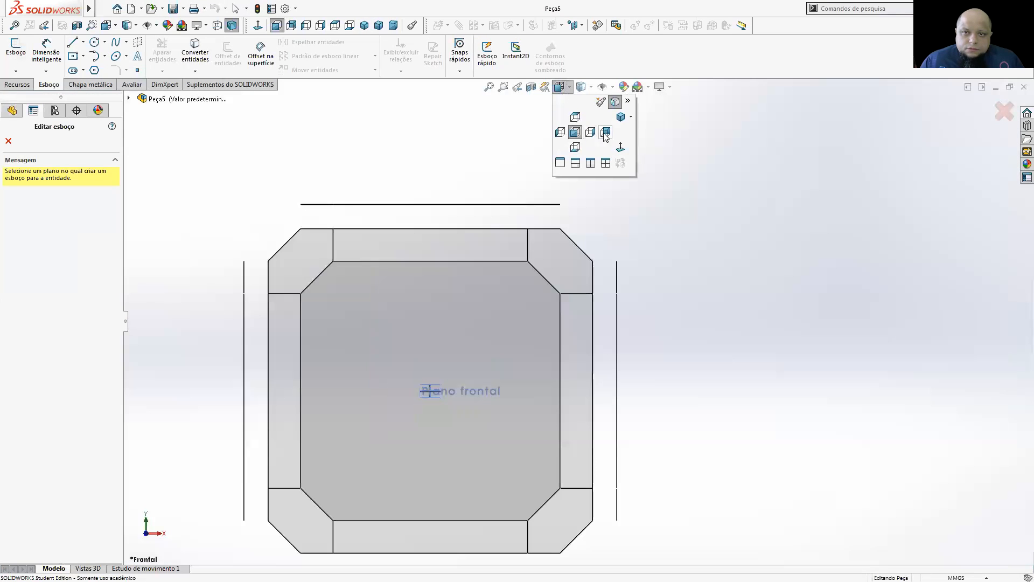
left_click(621, 117)
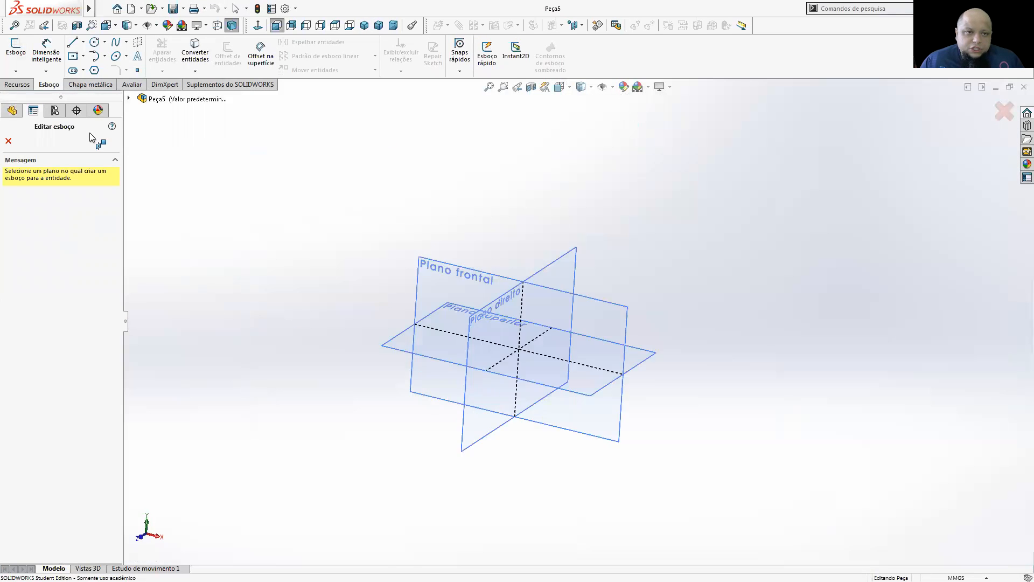
left_click(129, 98)
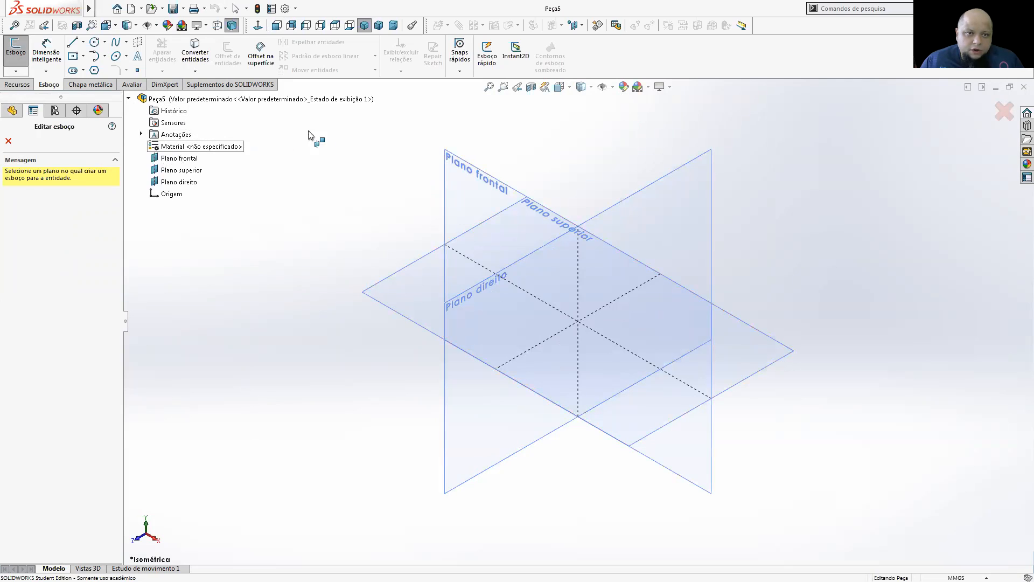
left_click(182, 170)
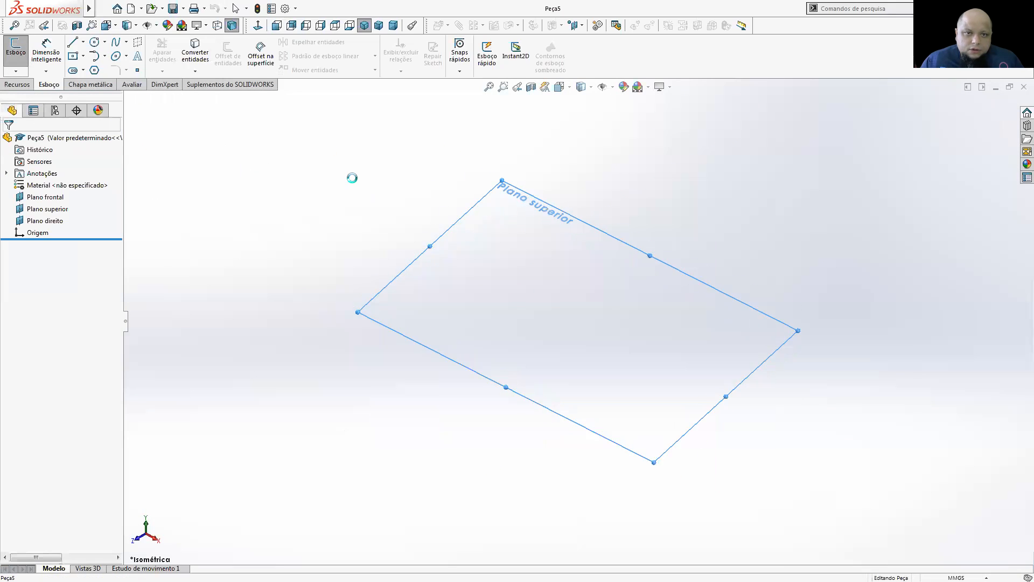
- Sketch a circle centred on the origin and dimension its diameter as 10 mm
left_click(99, 45)
left_click(579, 321)
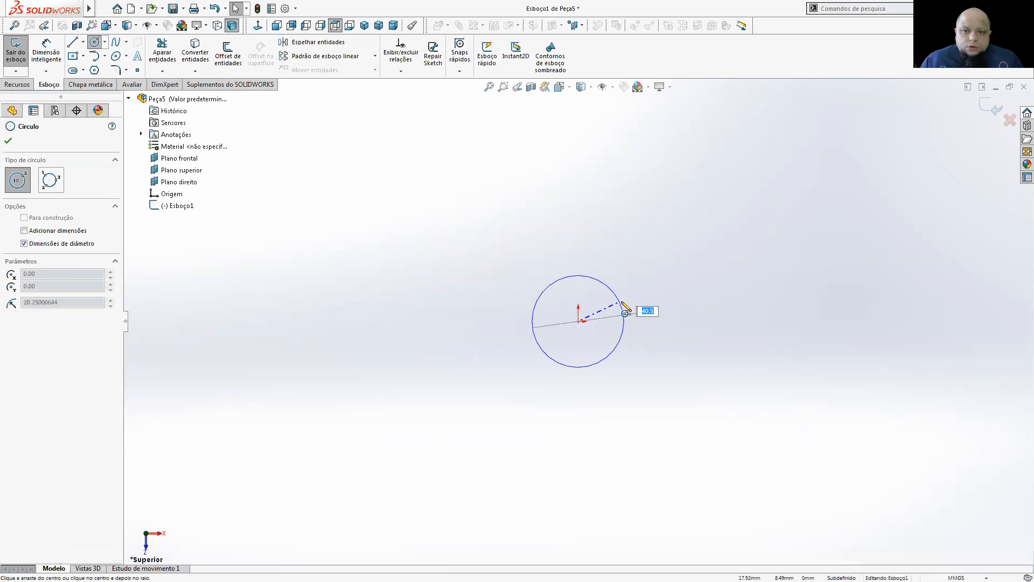
left_click(625, 312)
key("Escape")
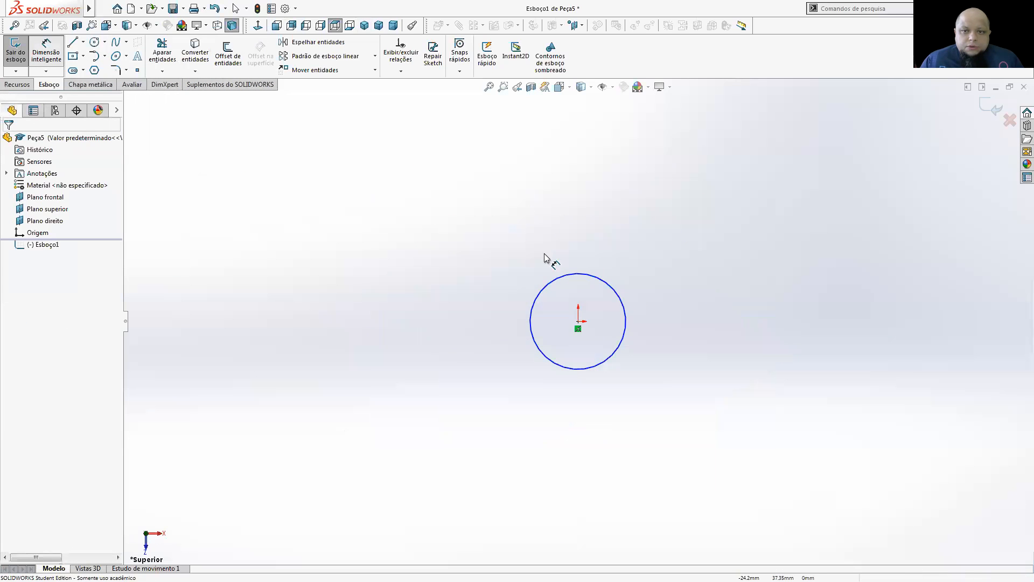
left_click(577, 275)
left_click(665, 240)
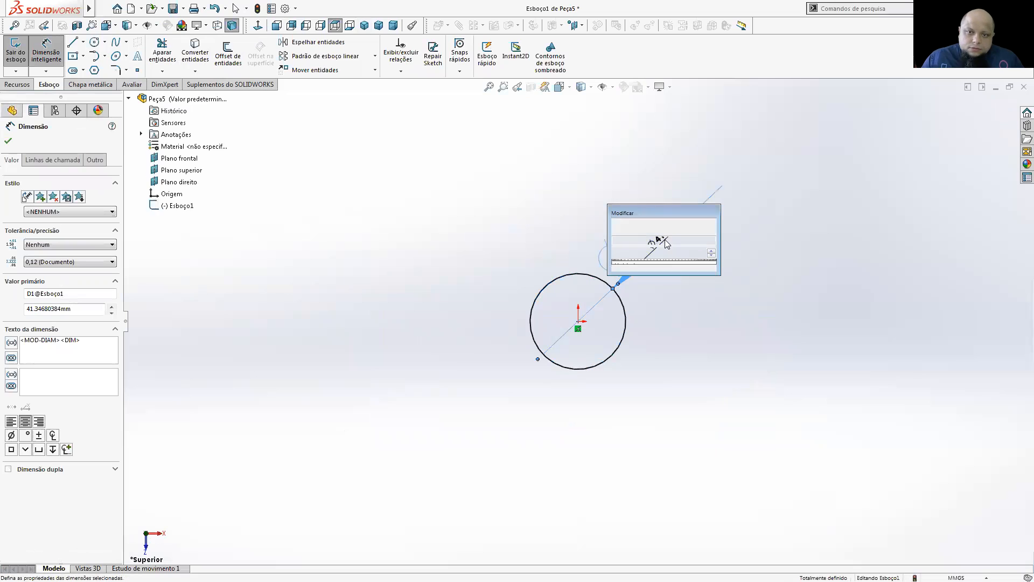
type("10")
key("Return")
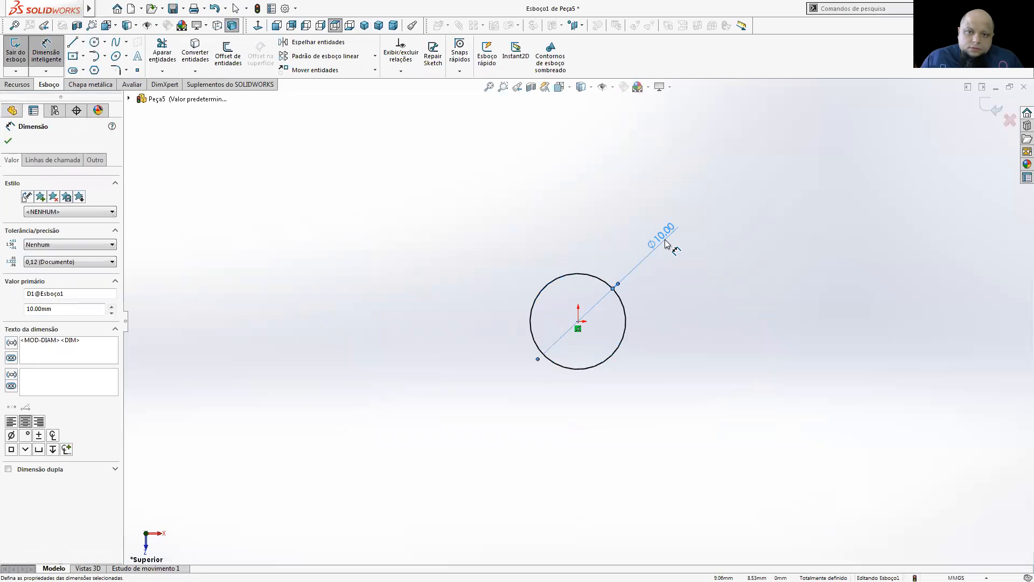
- Extrude the 10 mm circle 20 mm to form the solid pin
left_click(17, 84)
left_click(24, 53)
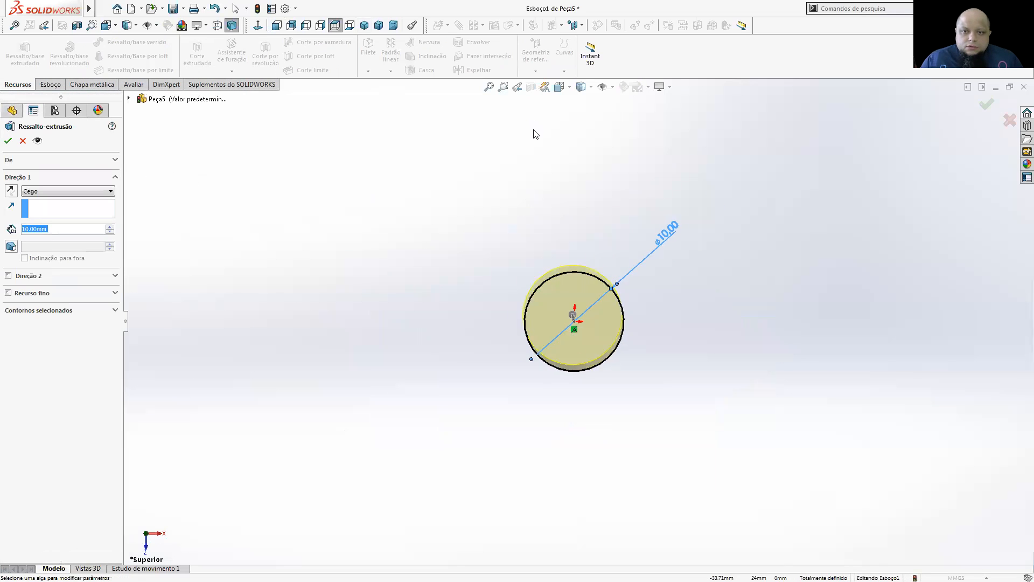
type("20")
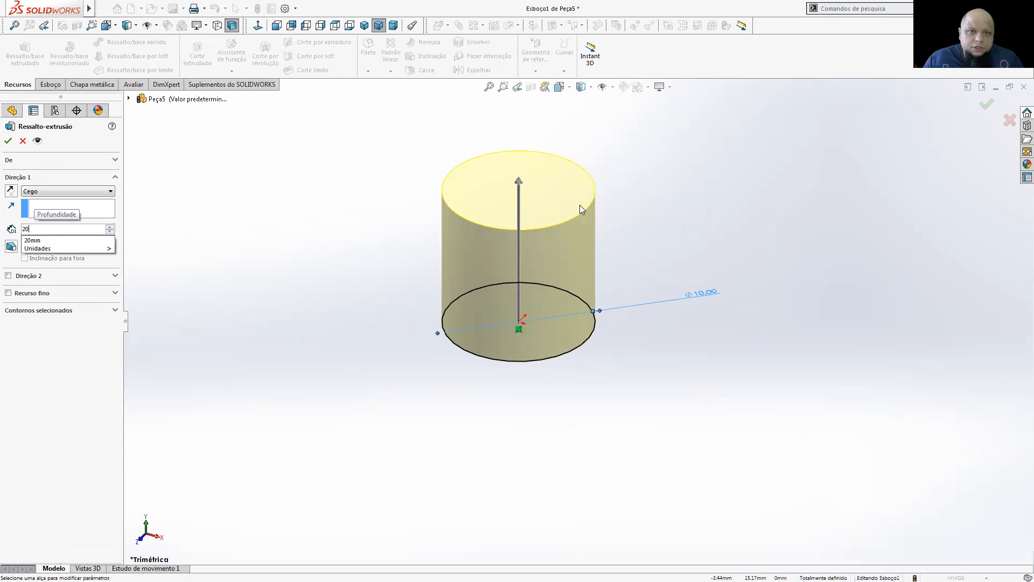
key("Return")
scroll(433, 252, "up", 2)
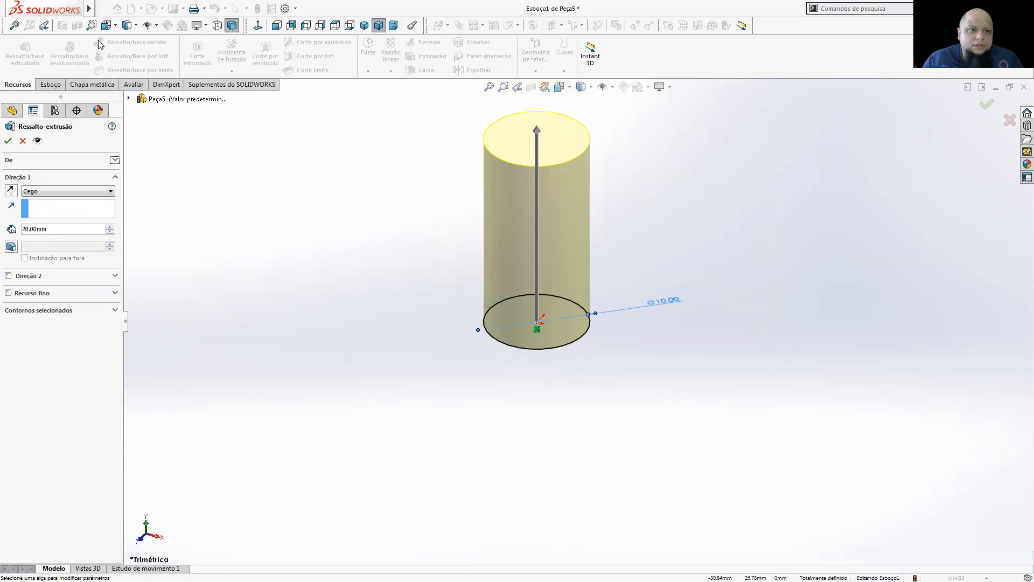
left_click(10, 141)
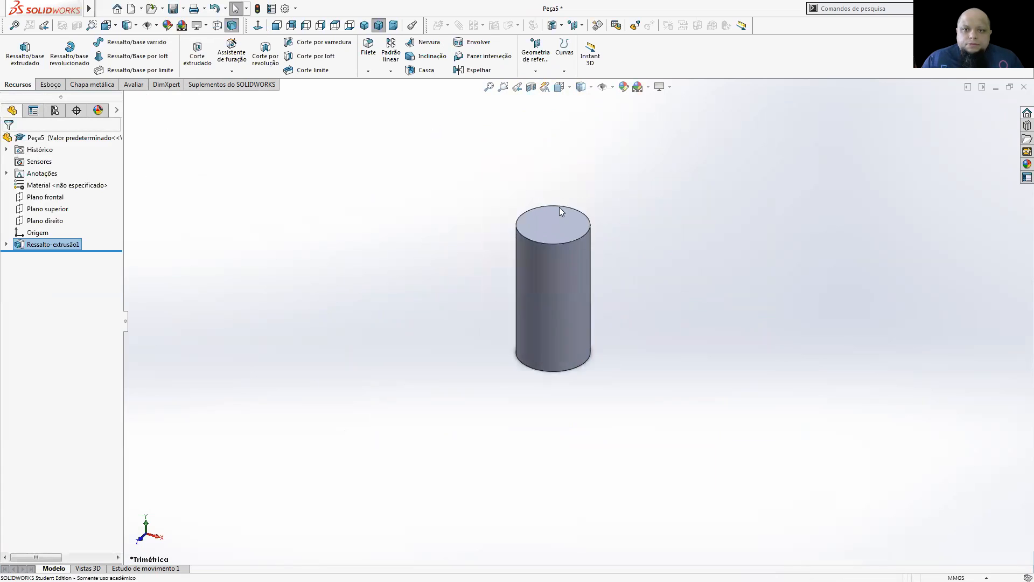
- Save the pin part as PINO in the 24MAB folder and check the reference drawing for the base (Item 05)
left_click(173, 9)
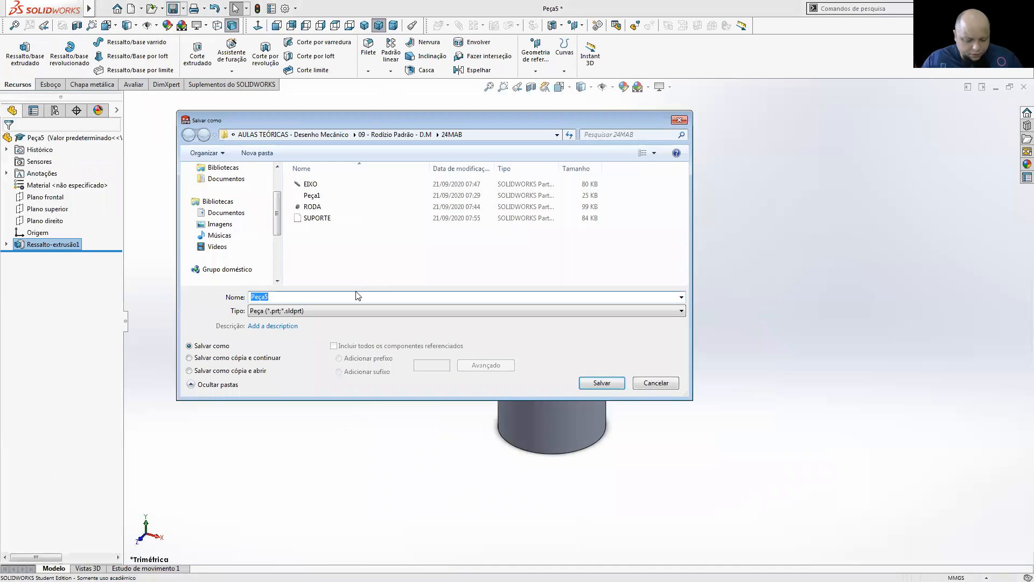
type("P")
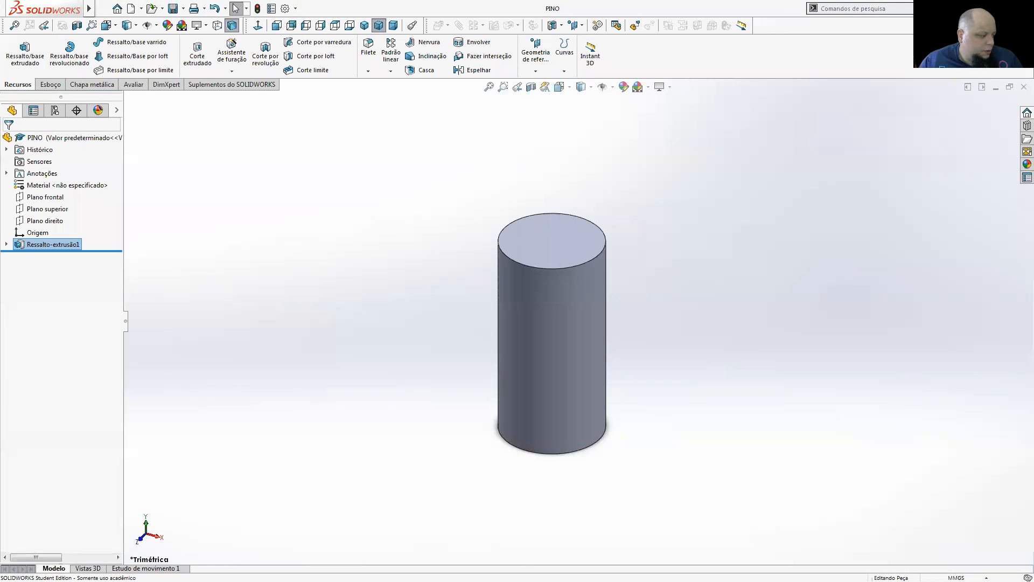
key("alt+Tab")
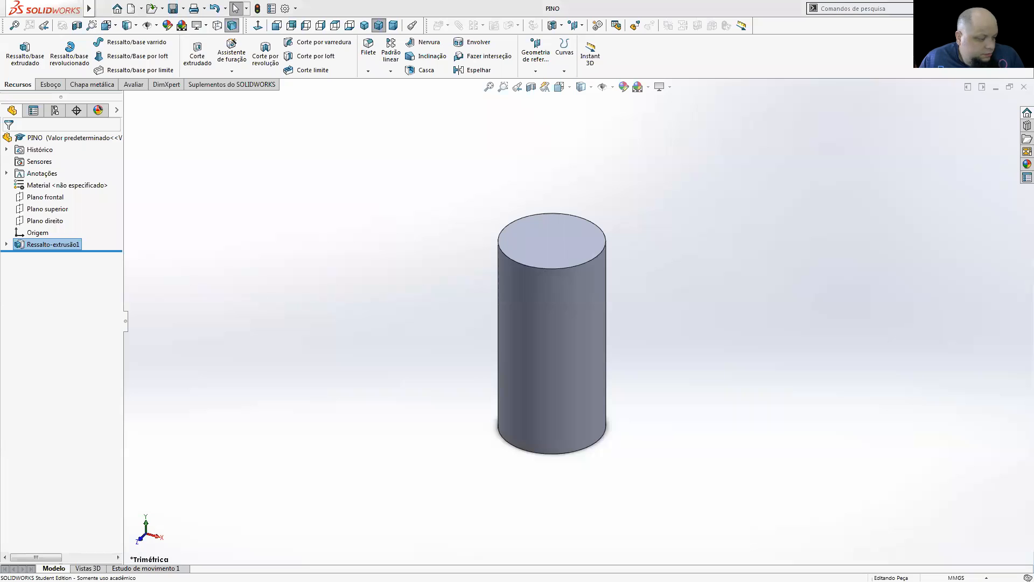
key("alt+Tab")
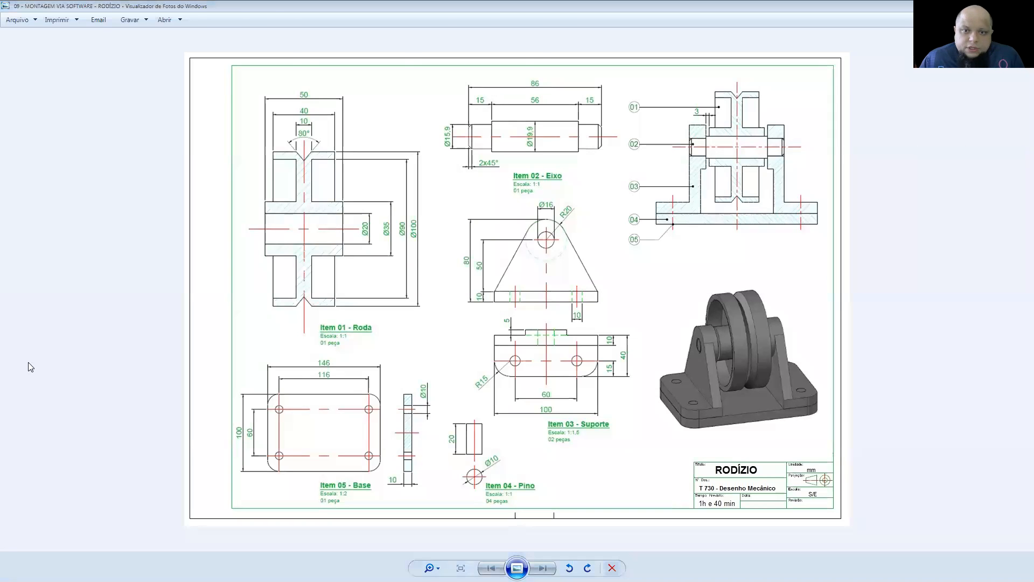
- Create a new part document for the base (Base)
key("alt+Tab")
left_click(16, 46)
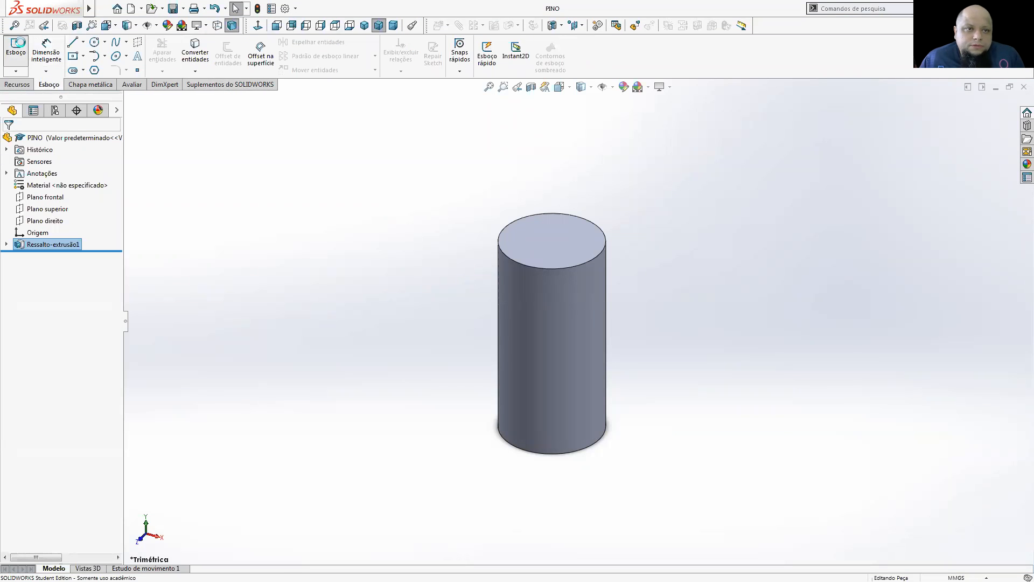
left_click(13, 141)
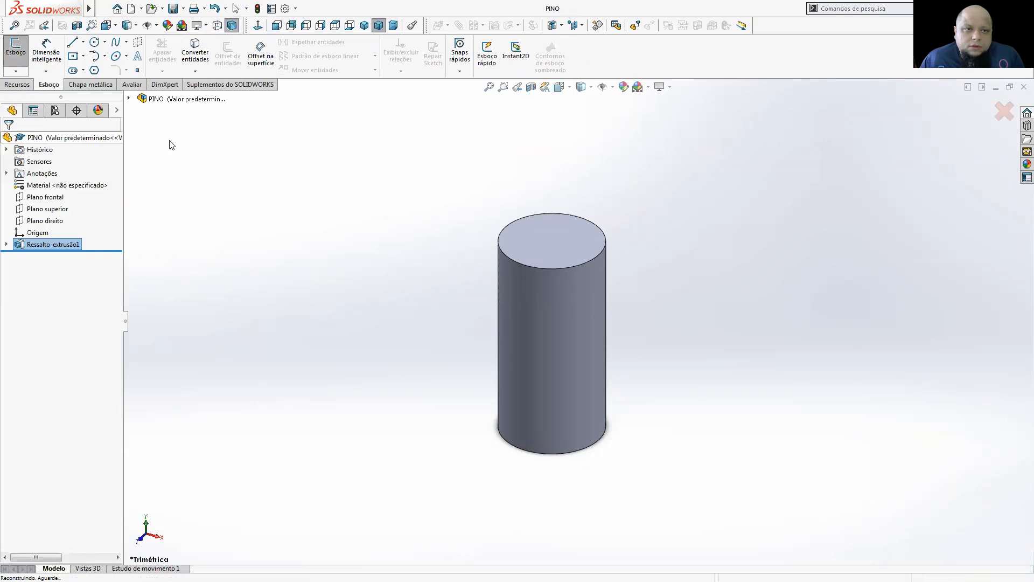
left_click(131, 8)
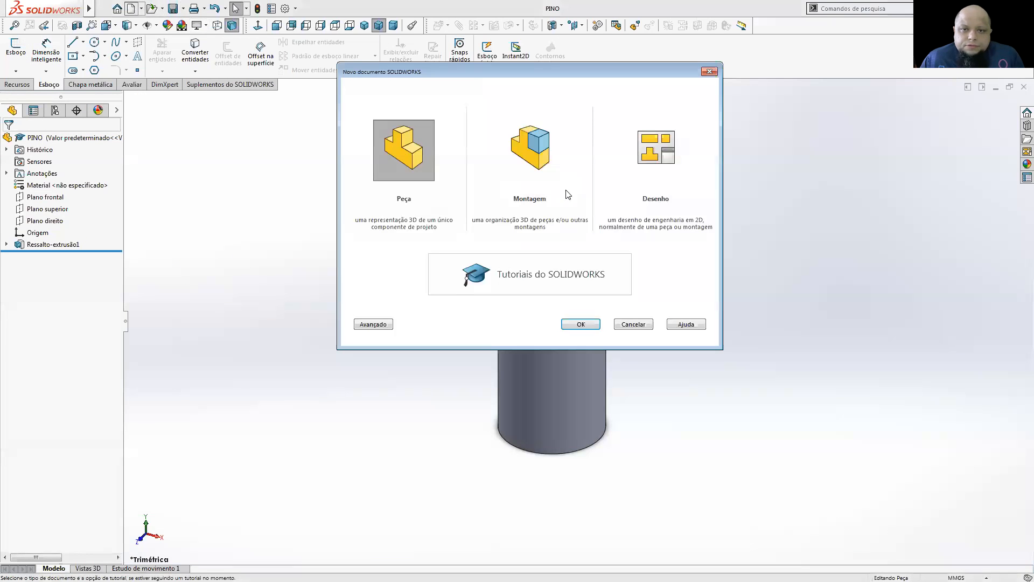
left_click(588, 323)
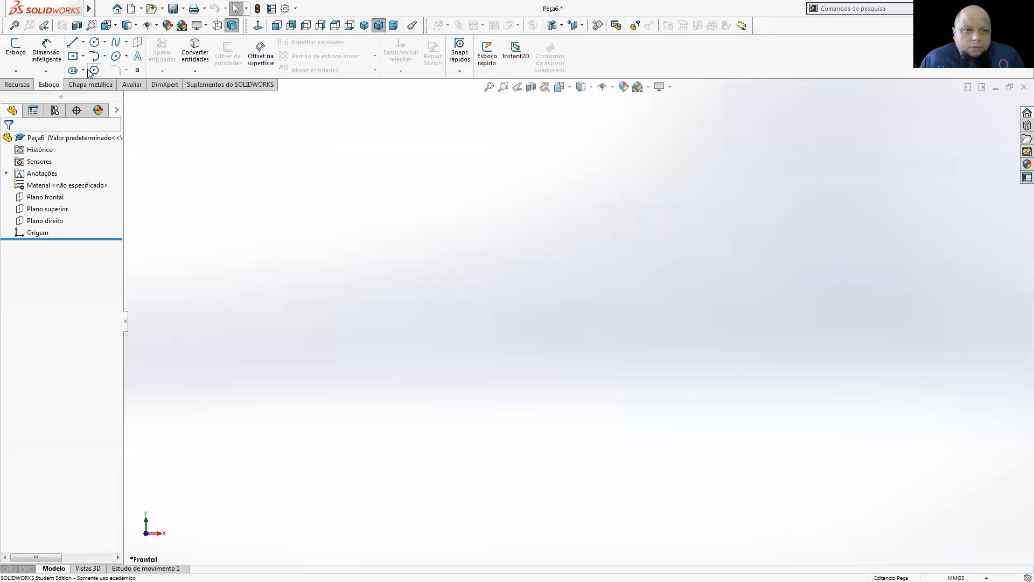
- Start a new sketch on the top plane (Plano superior)
left_click(16, 50)
left_click(558, 88)
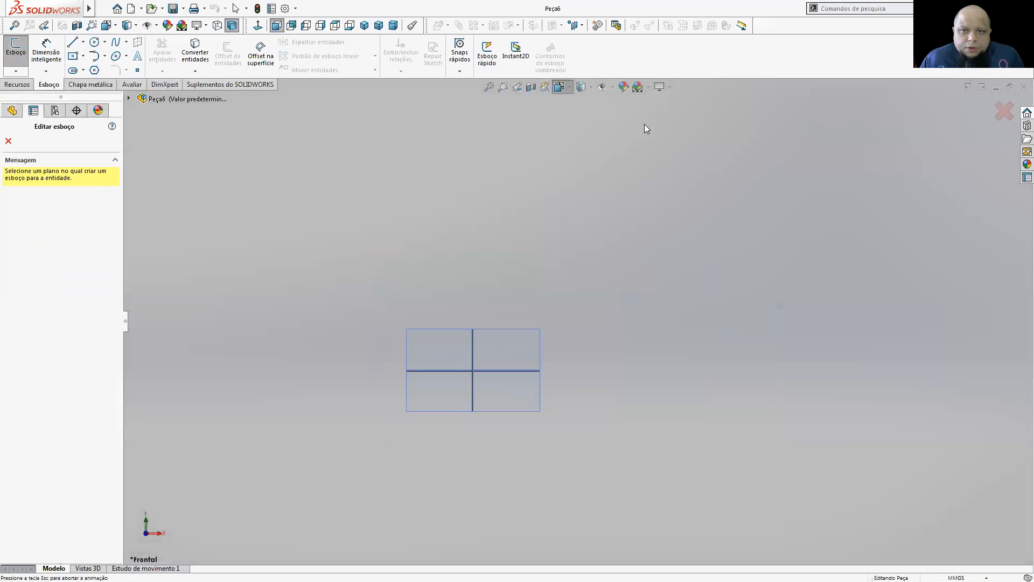
left_click(617, 120)
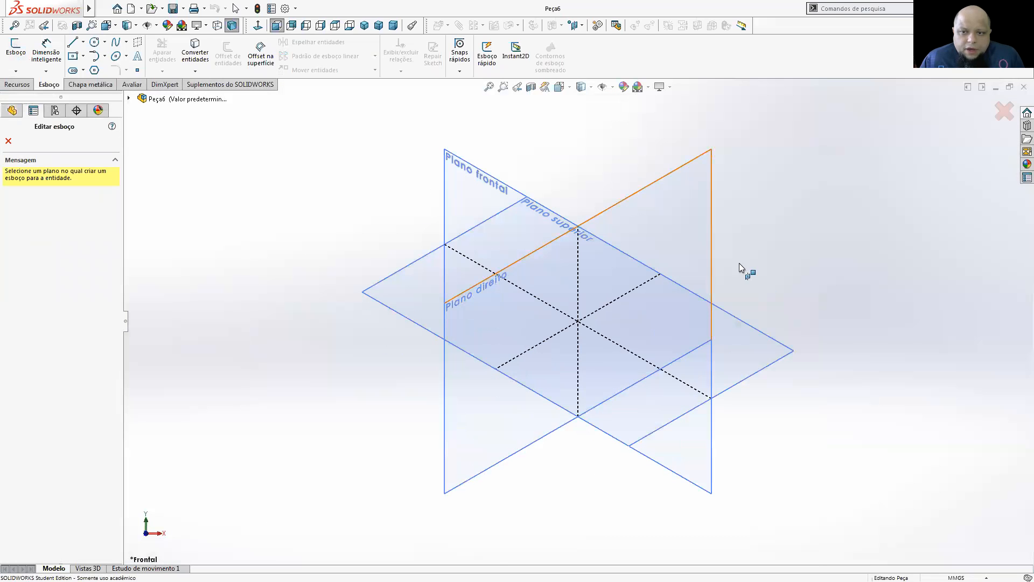
left_click(760, 338)
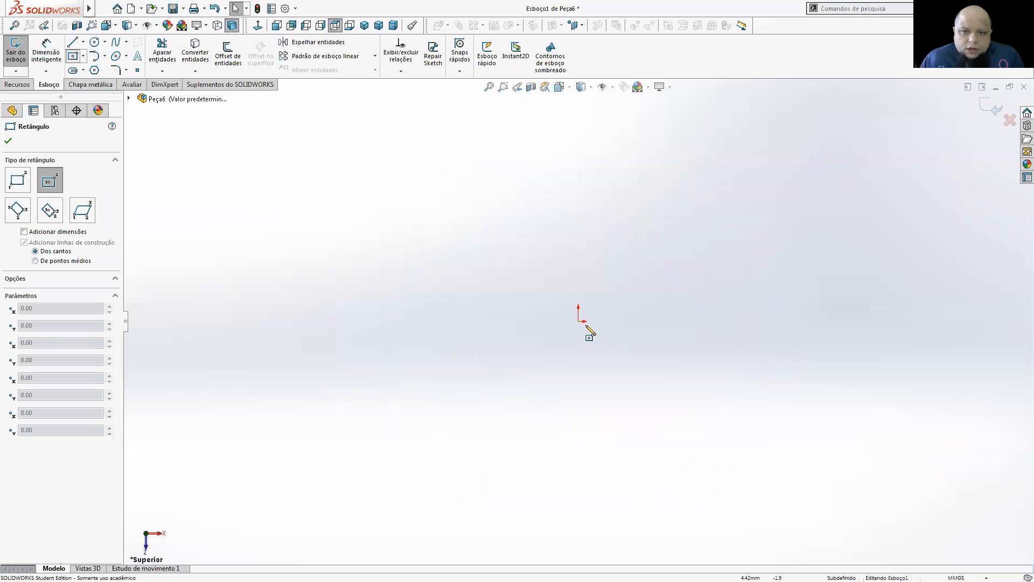
- Sketch a centre rectangle on the origin and dimension it 146 mm wide by 100 mm high
left_click(579, 321)
left_click(754, 210)
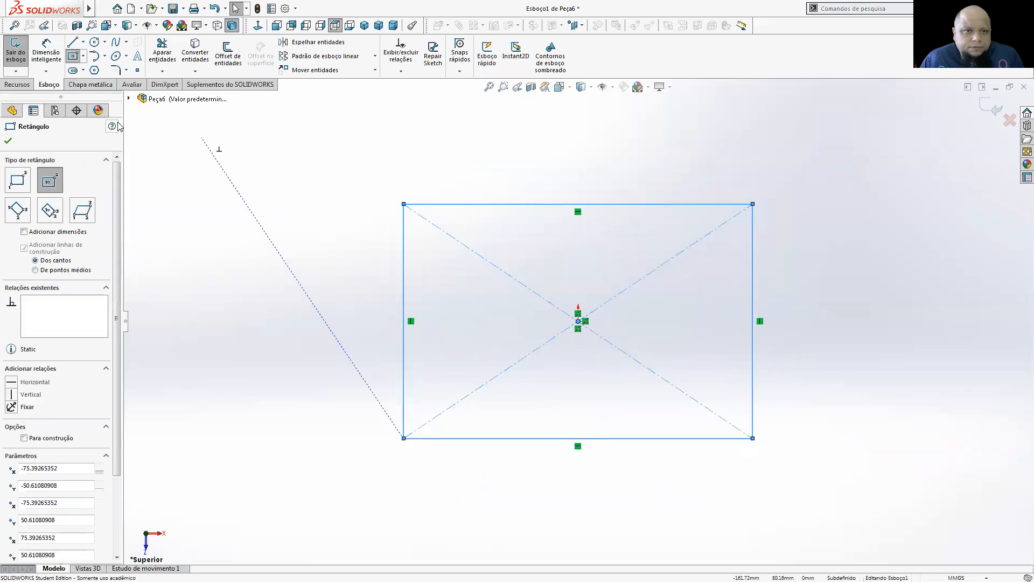
left_click(46, 52)
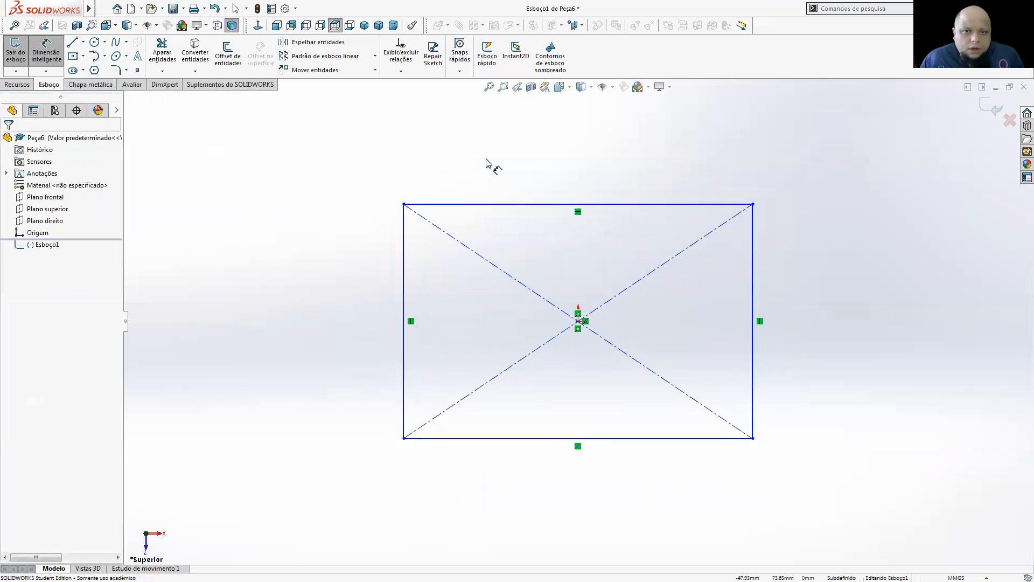
left_click(517, 200)
double_click(516, 151)
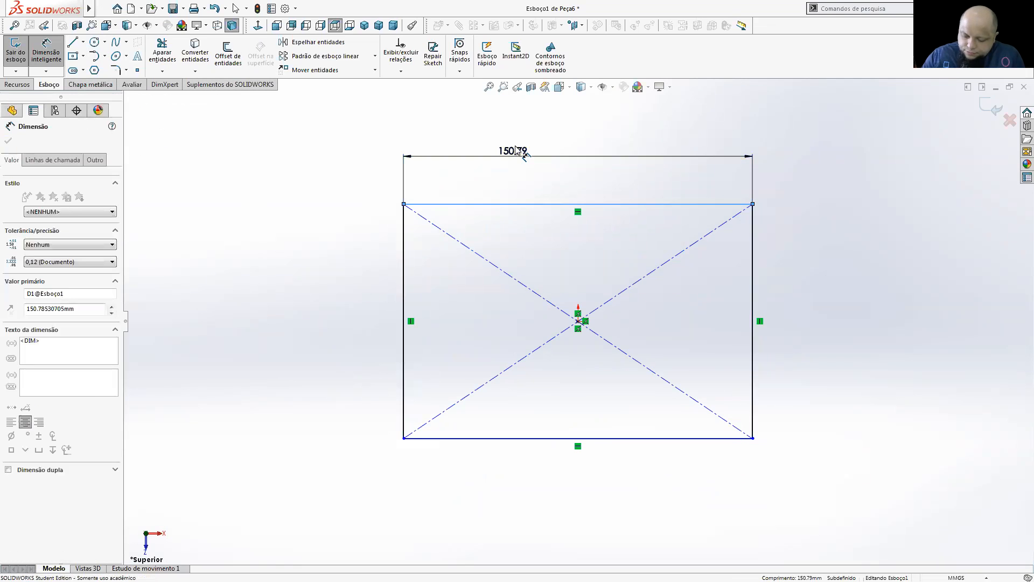
type("146")
key("Return")
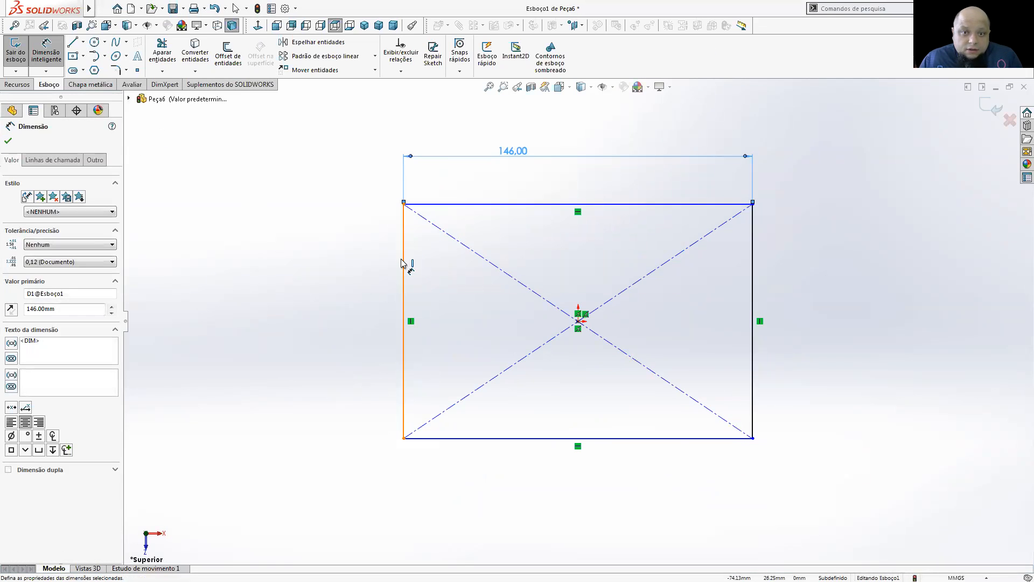
left_click(404, 261)
left_click(329, 283)
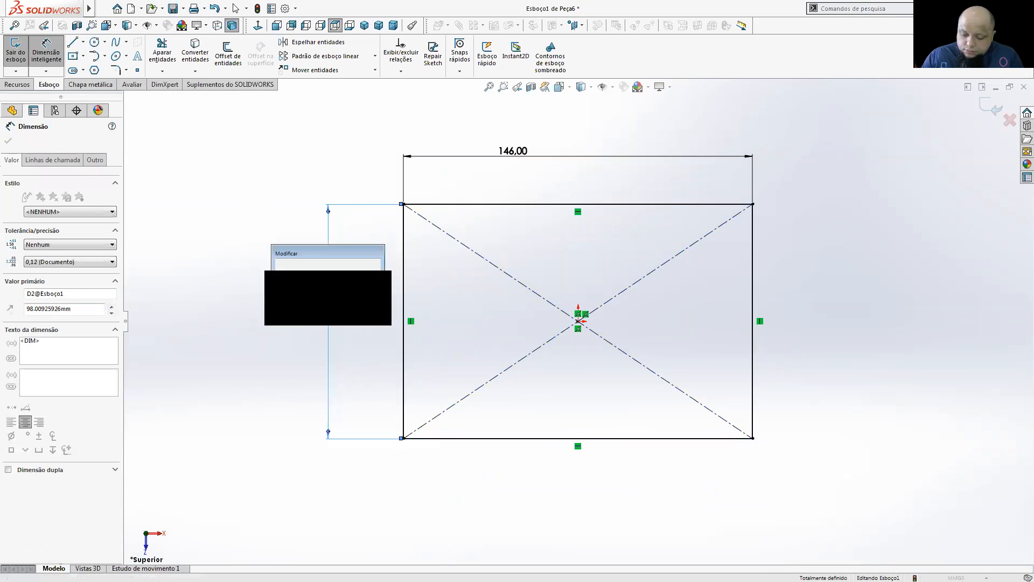
type("100")
key("Return")
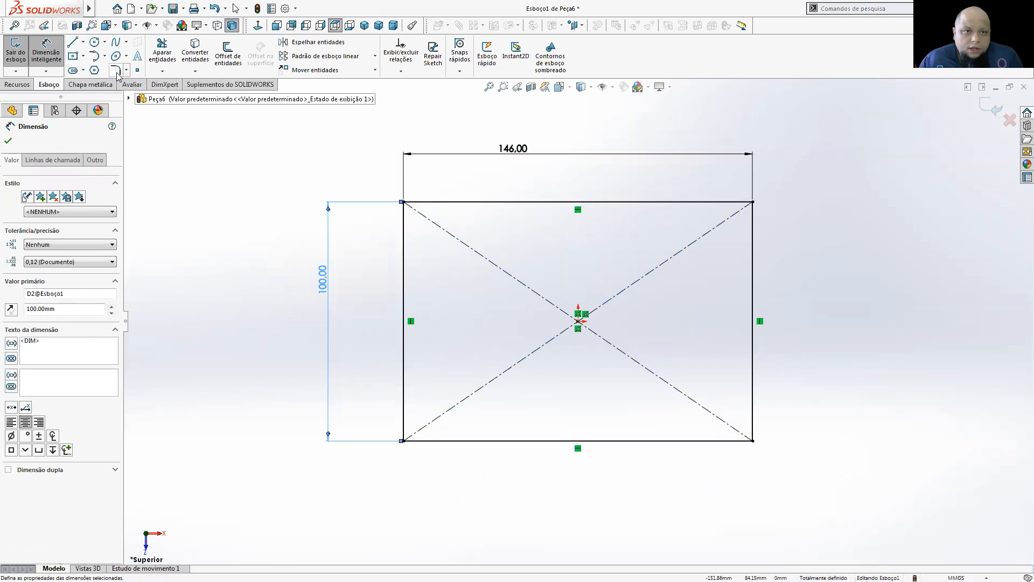
- Round all four corners of the rectangle with 15 mm sketch fillets
left_click(116, 70)
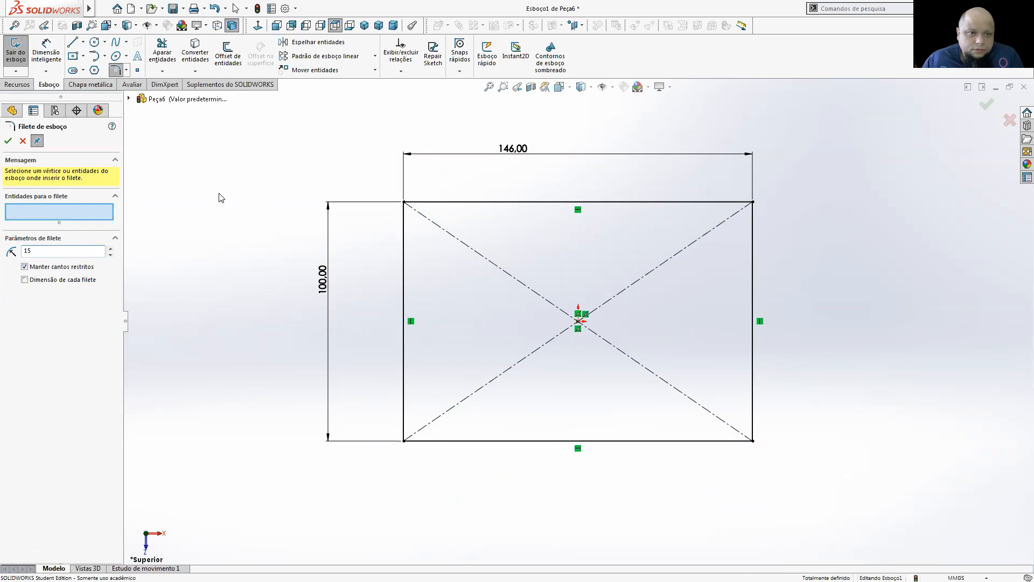
left_click(405, 204)
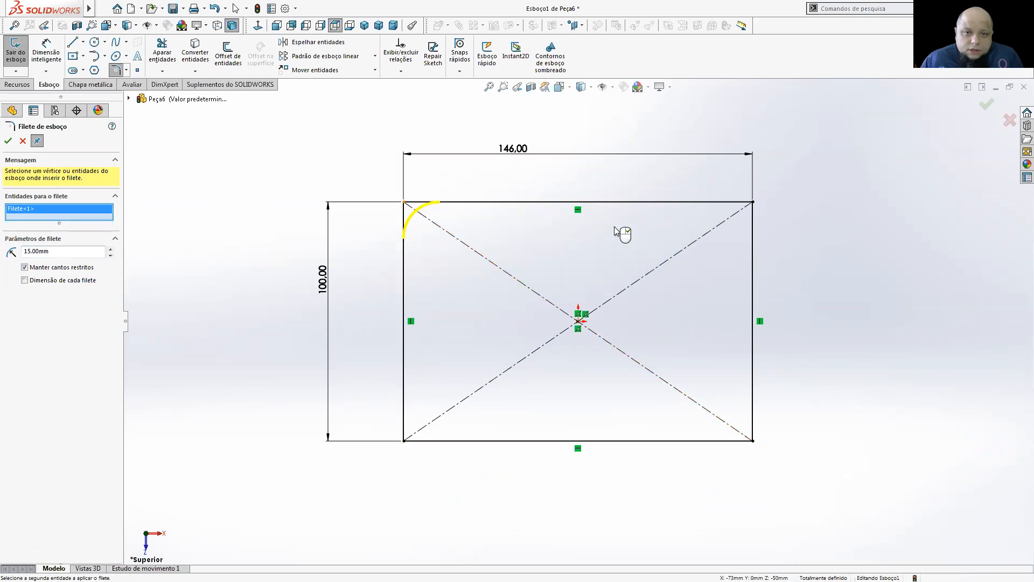
left_click(753, 204)
left_click(754, 441)
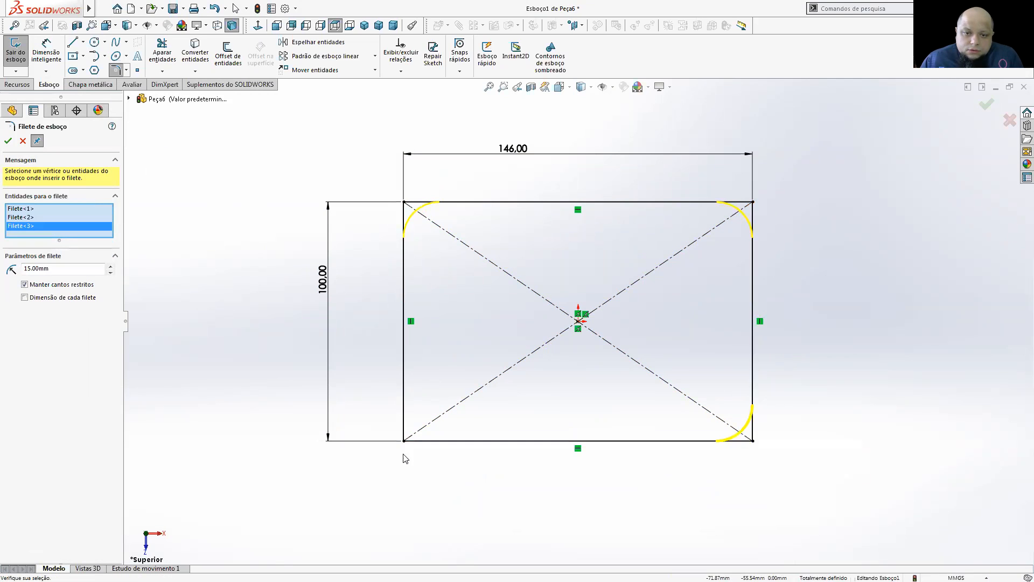
left_click(405, 441)
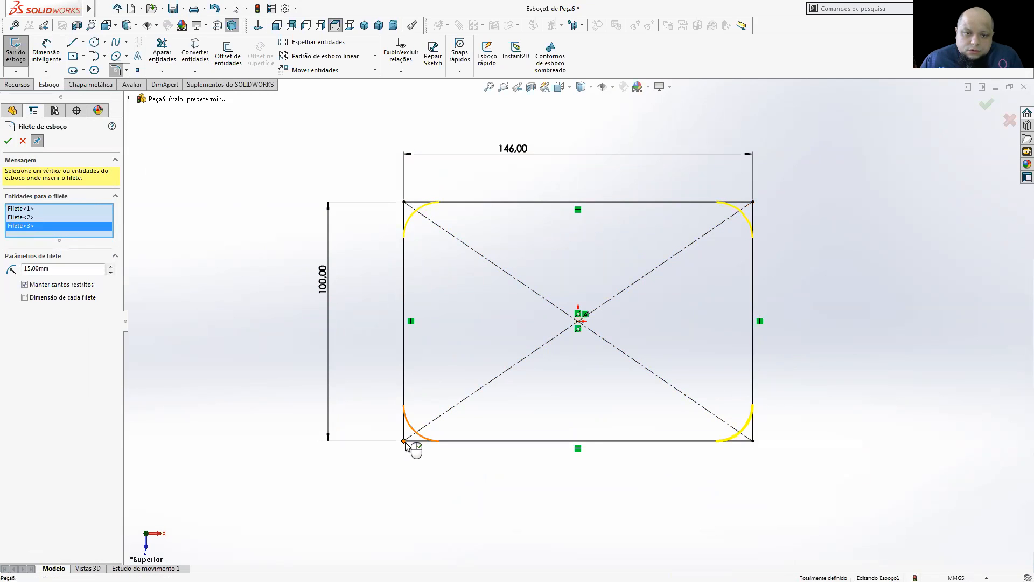
left_click(7, 142)
key("z")
key("z")
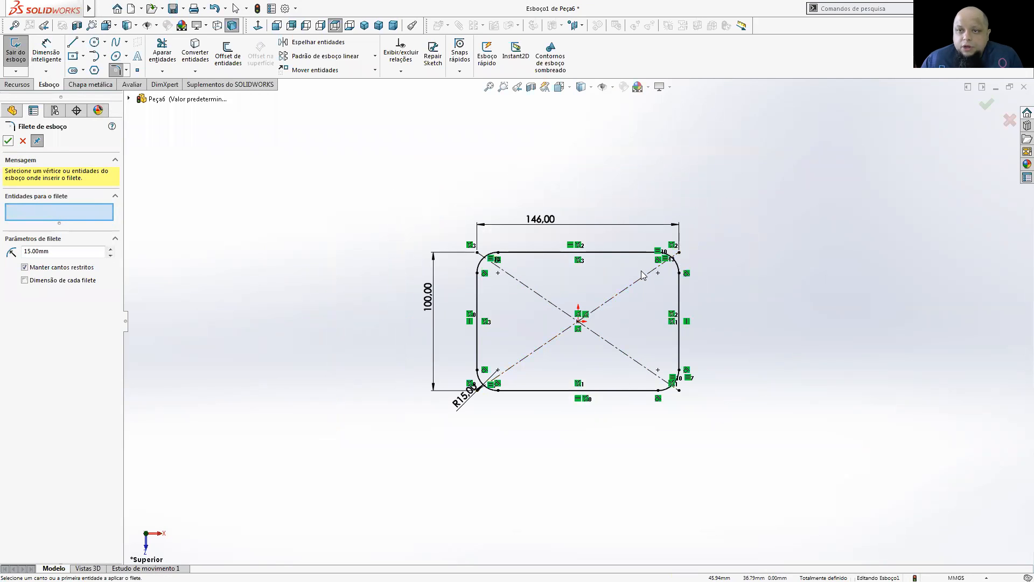
- Extrude the rounded rectangle 10 mm to form the base plate
left_click(12, 85)
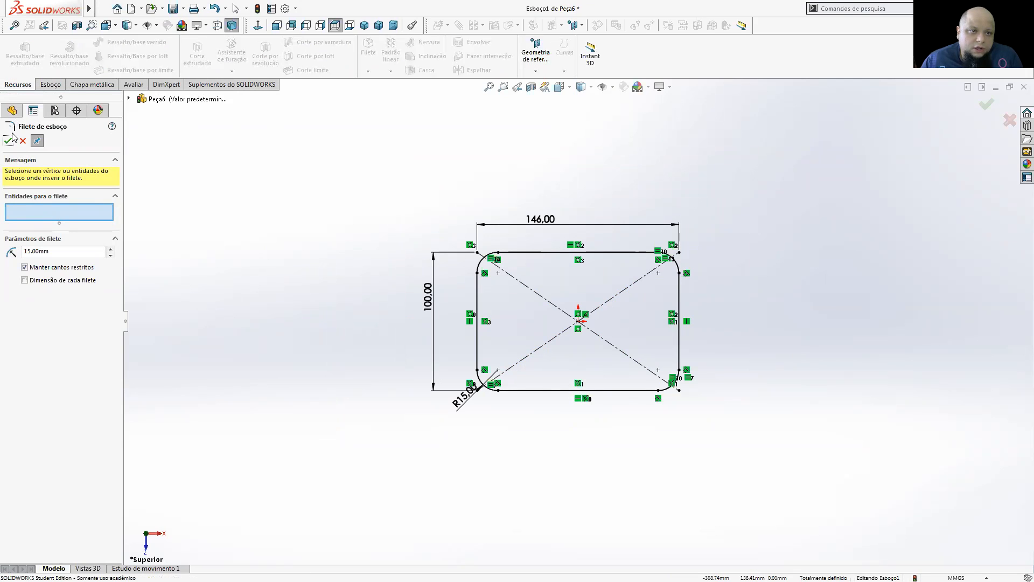
left_click(22, 64)
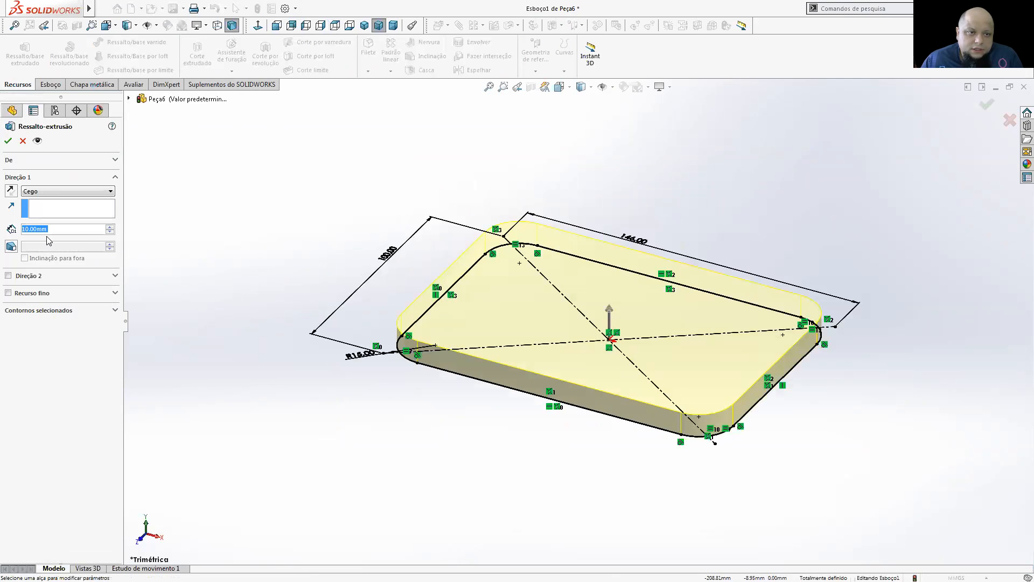
left_click(8, 142)
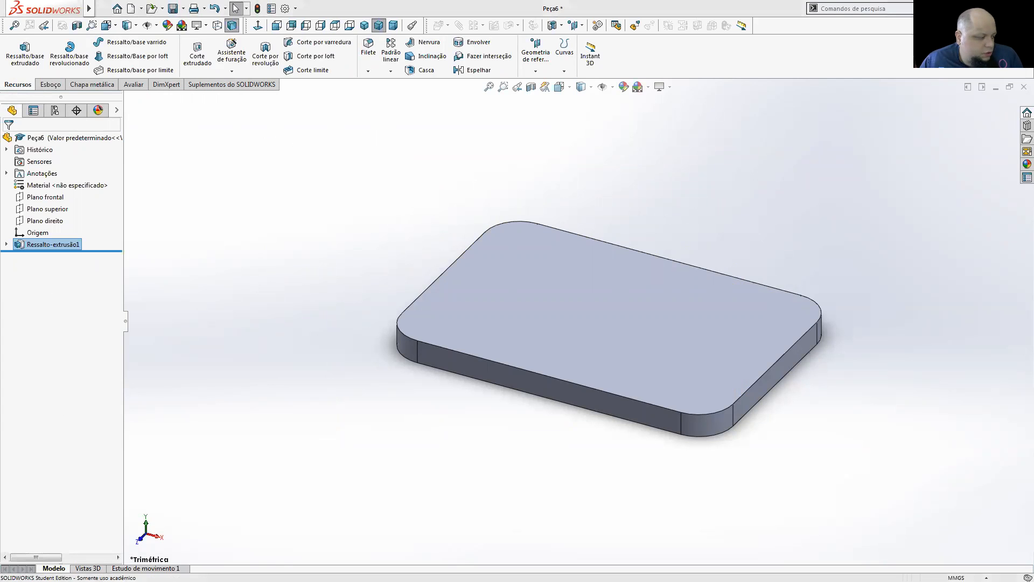
- Start a new sketch on the base plate's upper face and view it from the top
key("alt+Tab")
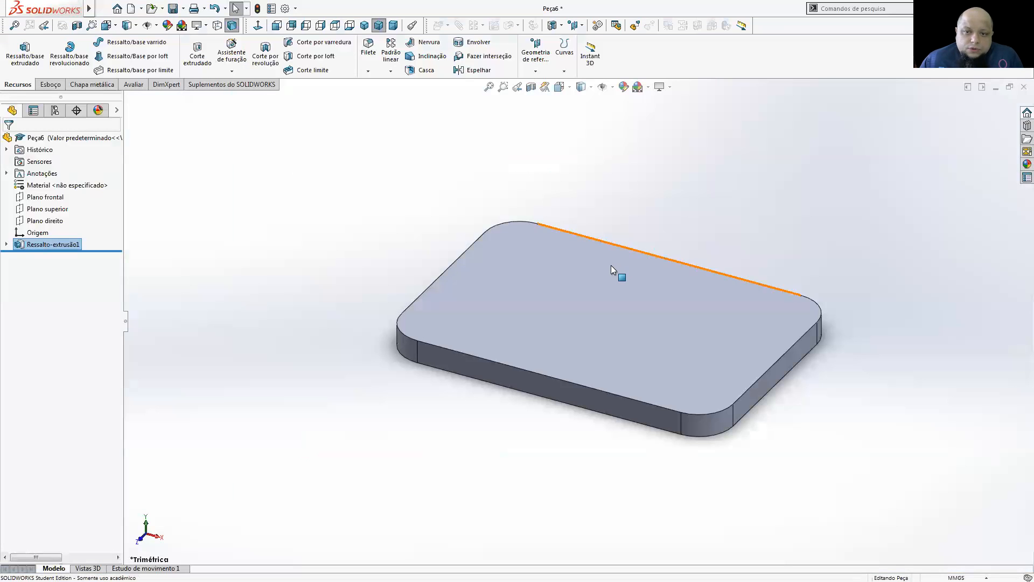
left_click(598, 248)
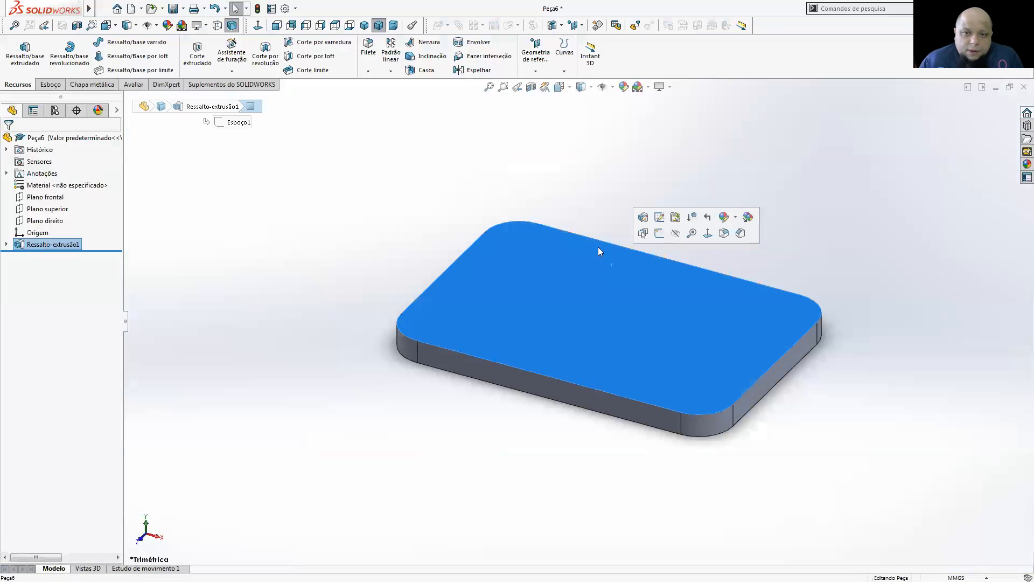
left_click(51, 84)
left_click(17, 50)
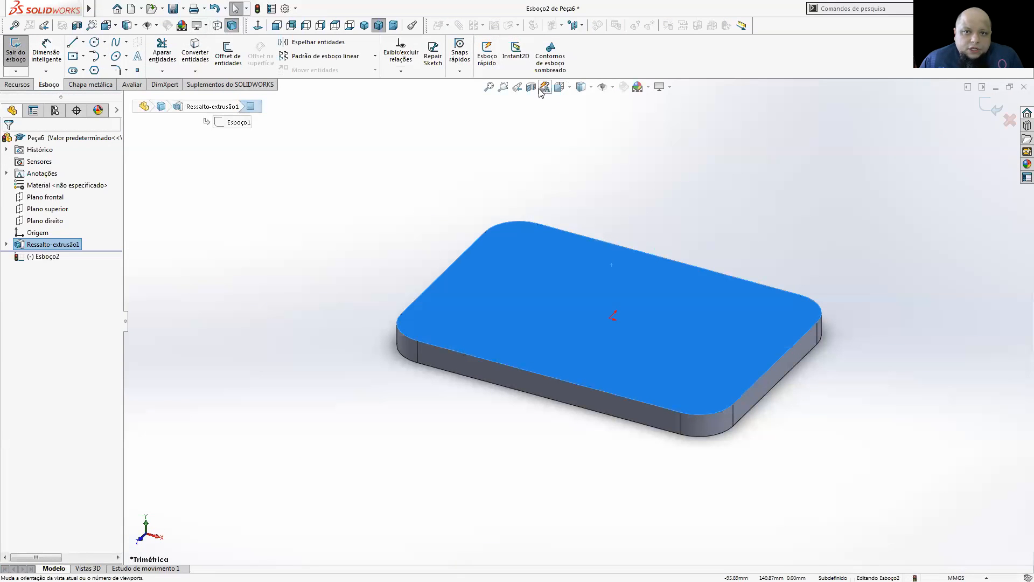
left_click(567, 86)
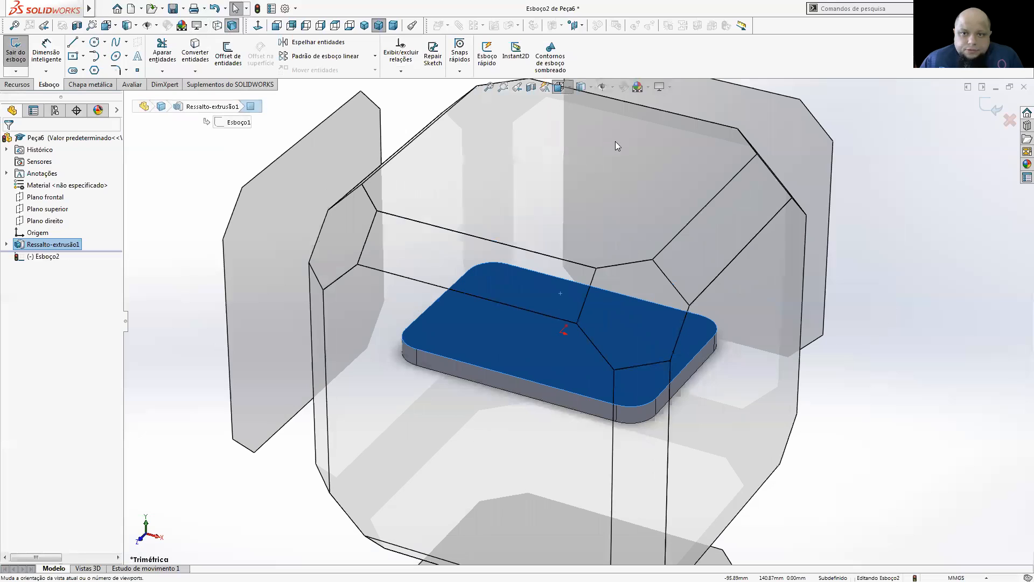
left_click(611, 147)
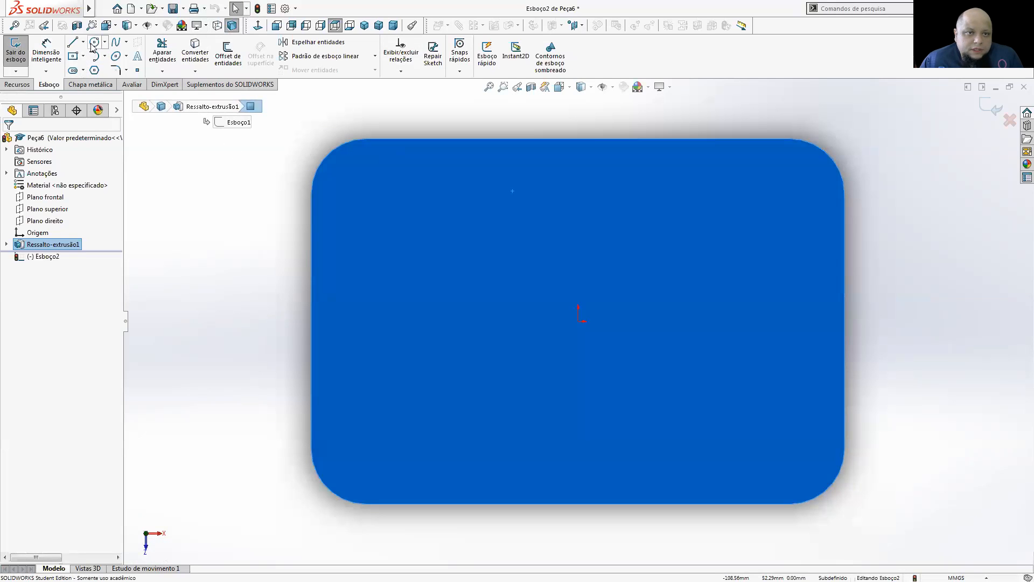
- Sketch four circles near the plate's corners, about 16 mm upper-left, 30 mm lower-left, 24 mm lower-right and 34 mm upper-right in diameter
left_click(94, 43)
left_click(382, 216)
left_click(409, 226)
left_click(373, 452)
left_click(422, 430)
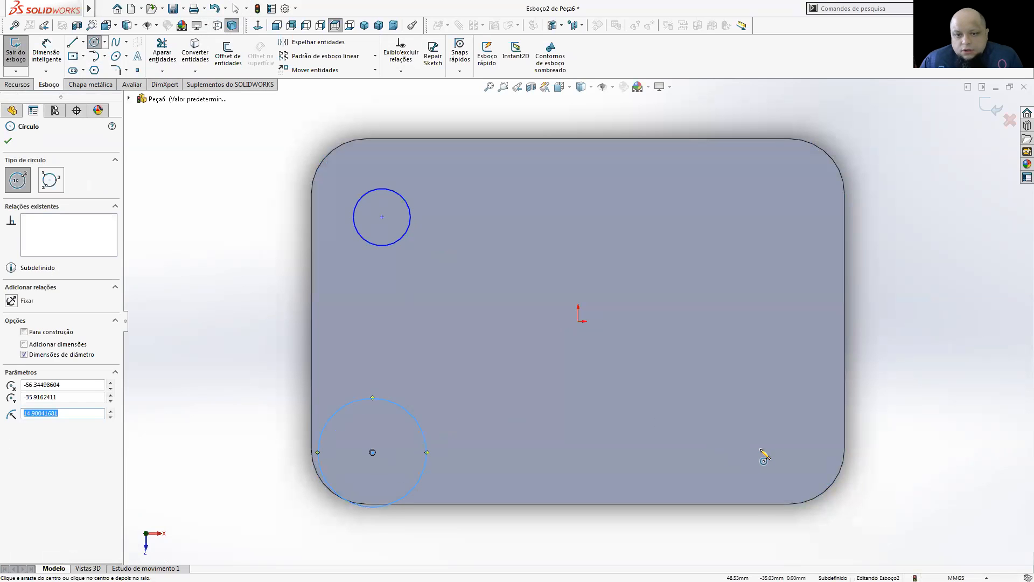
left_click(761, 448)
left_click(757, 405)
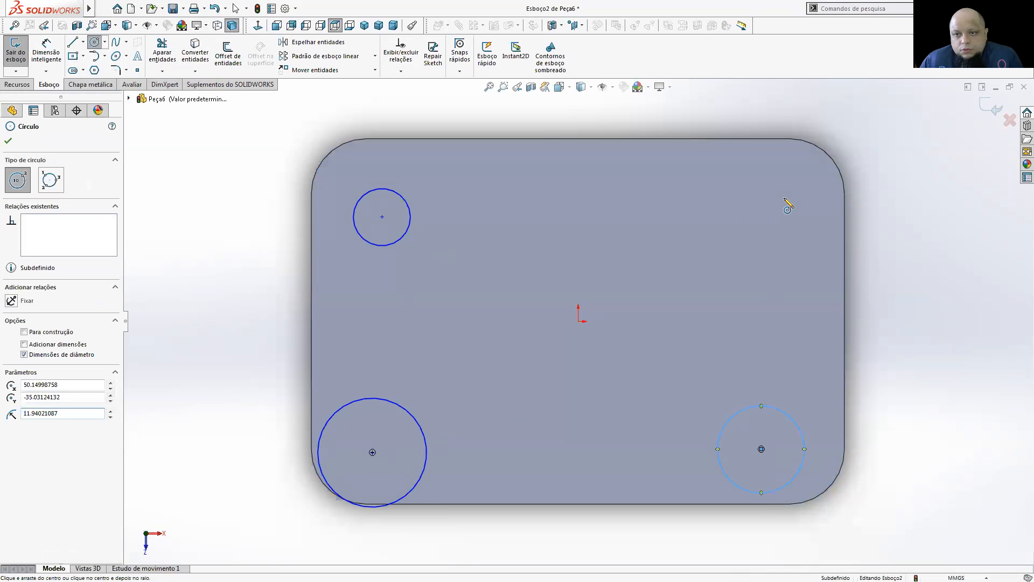
left_click(785, 198)
left_click(747, 247)
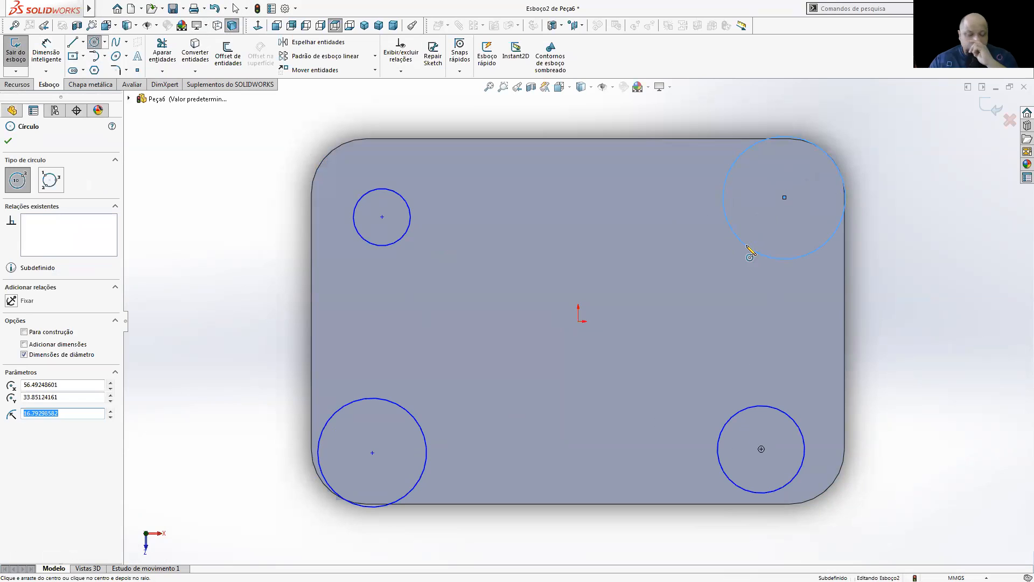
key("Escape")
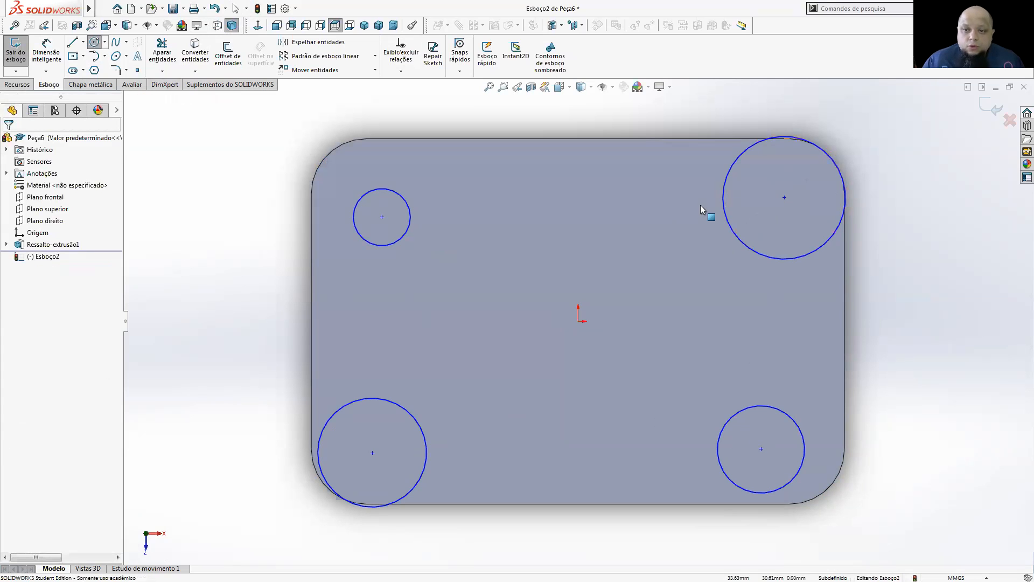
- Add horizontal relations between the centres of the two upper circles and between the centres of the two lower circles
left_click(380, 218)
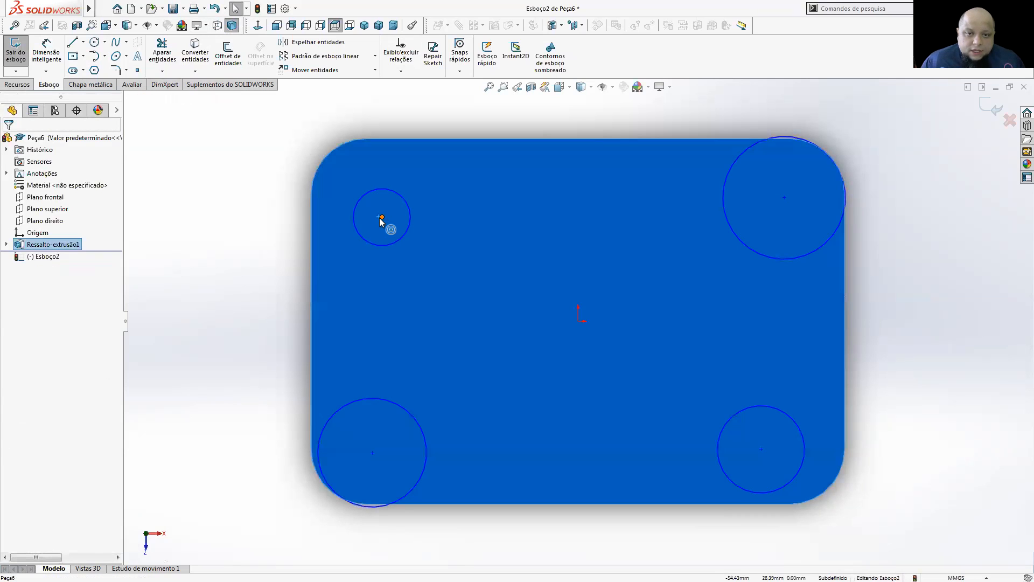
left_click(287, 228)
left_click(382, 218)
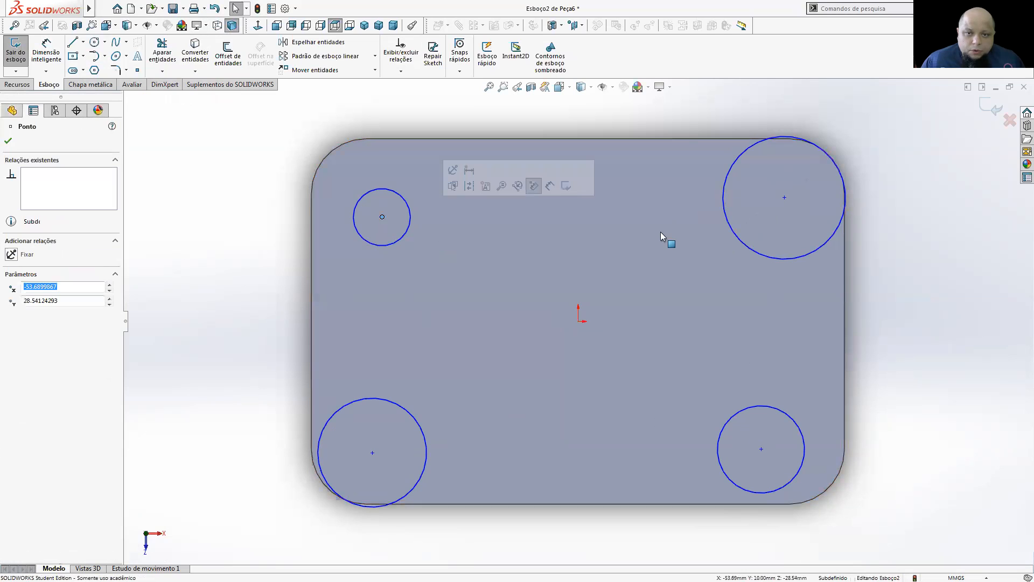
left_click(784, 198, "ctrl")
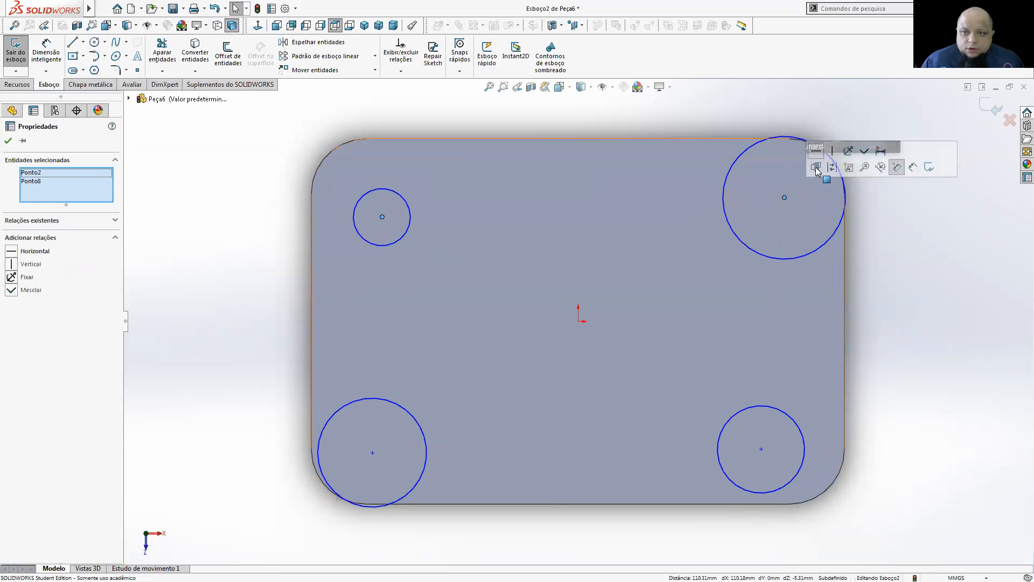
left_click(939, 304)
left_click(761, 449)
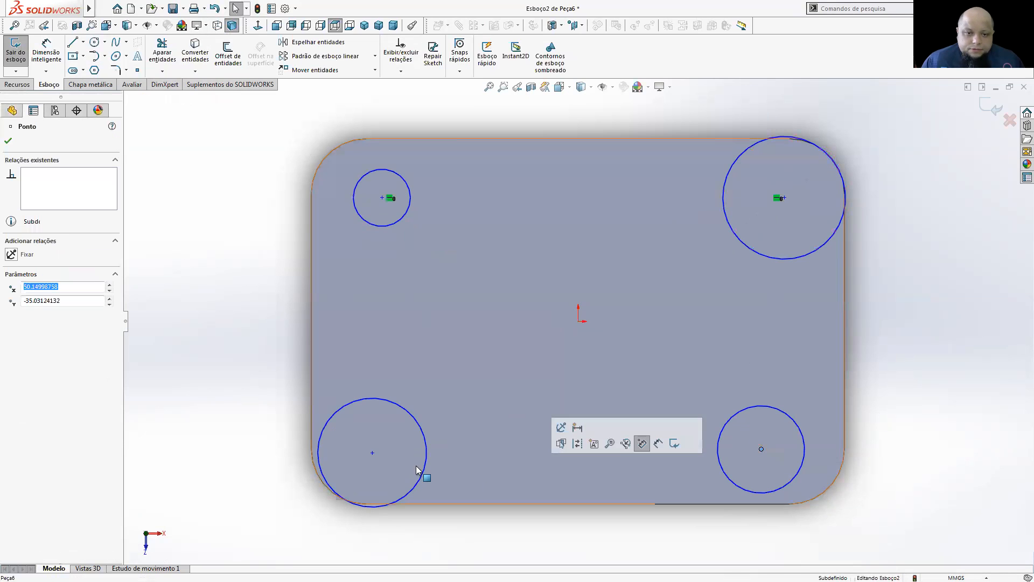
left_click(372, 453, "ctrl")
left_click(411, 406)
left_click(1004, 372)
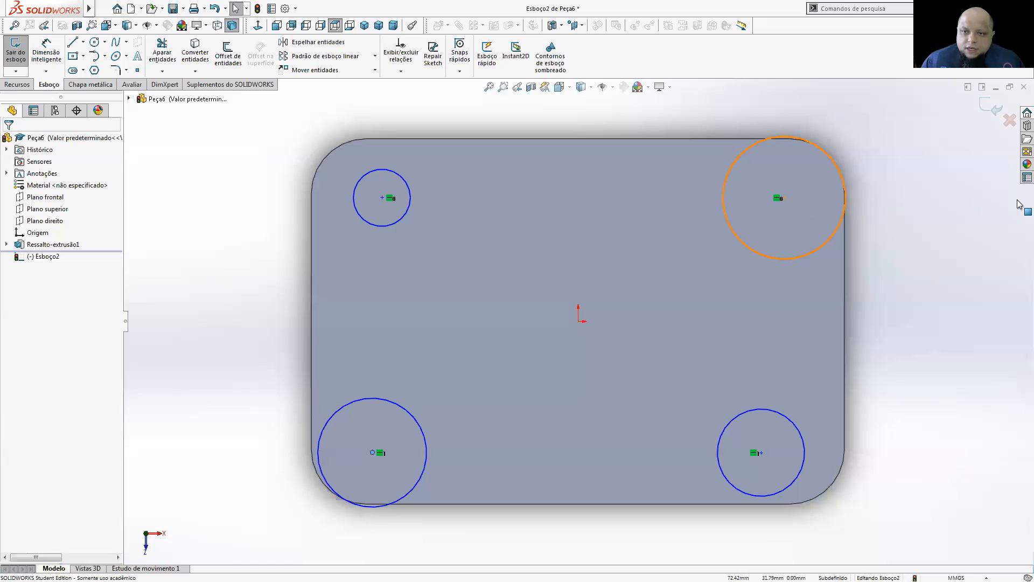
- Add vertical relations between the centres of the two right-hand circles and between the centres of the two left-hand circles
left_click(786, 198)
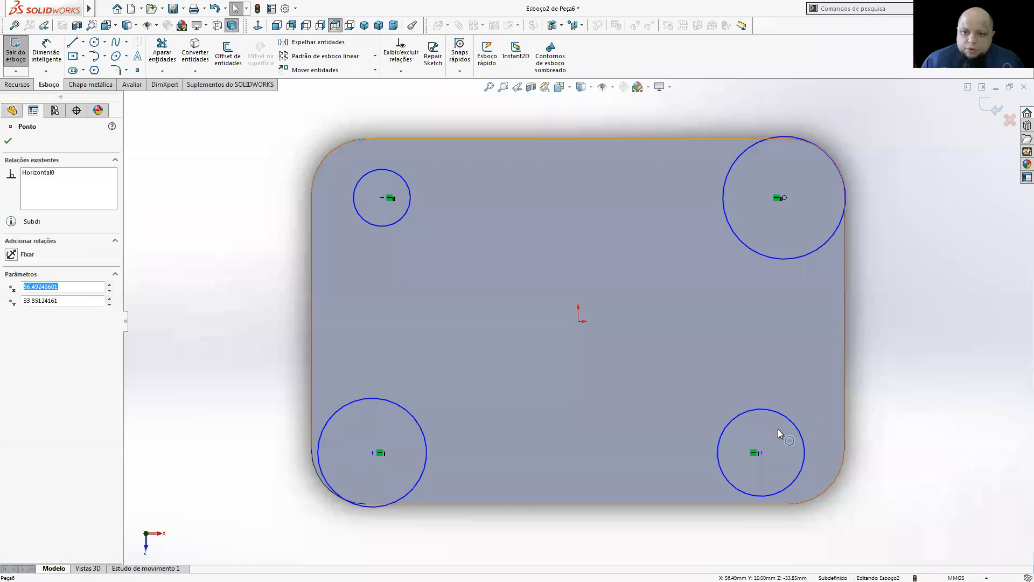
left_click(764, 451, "ctrl")
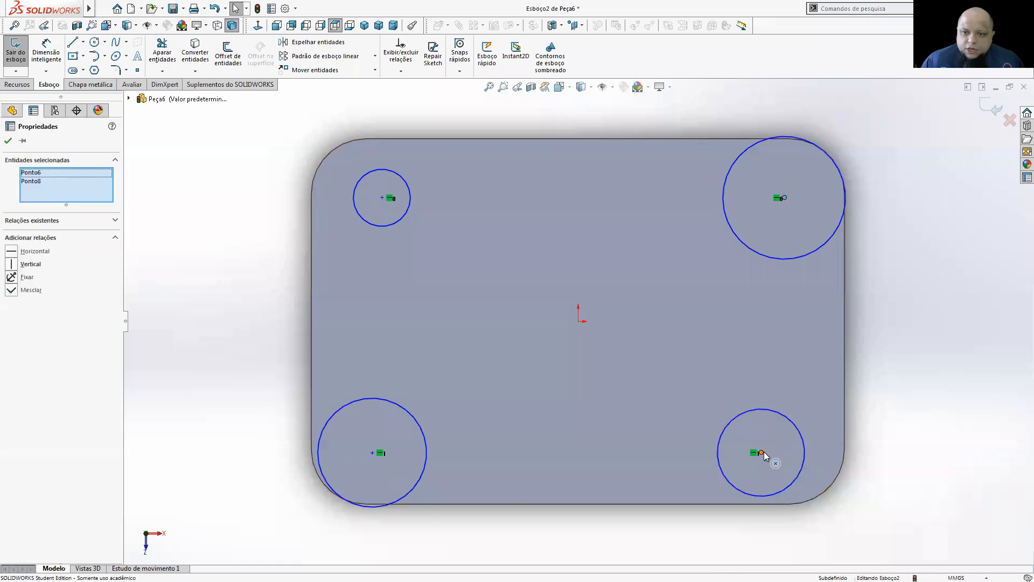
left_click(810, 407)
left_click(914, 320)
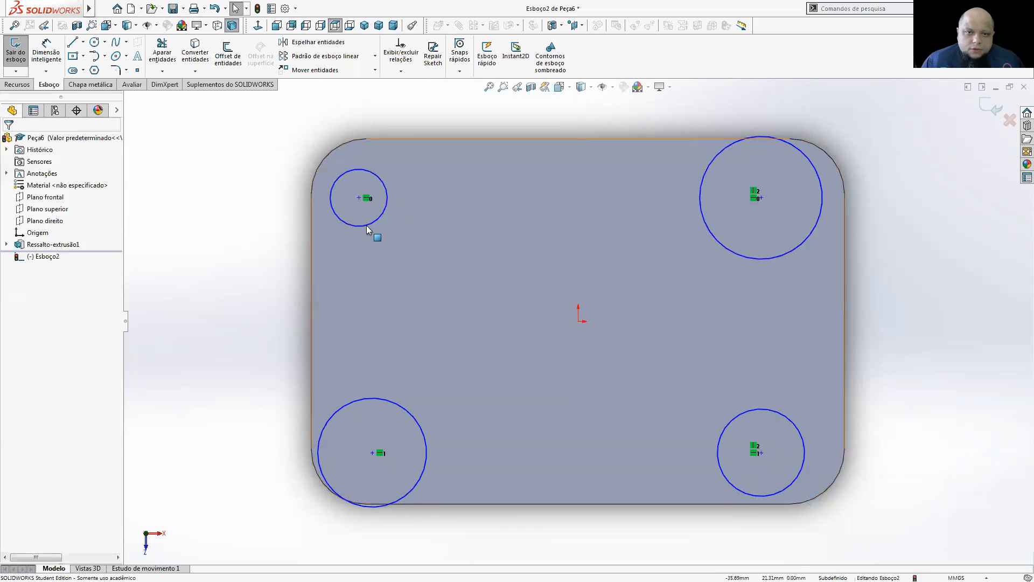
left_click(357, 197)
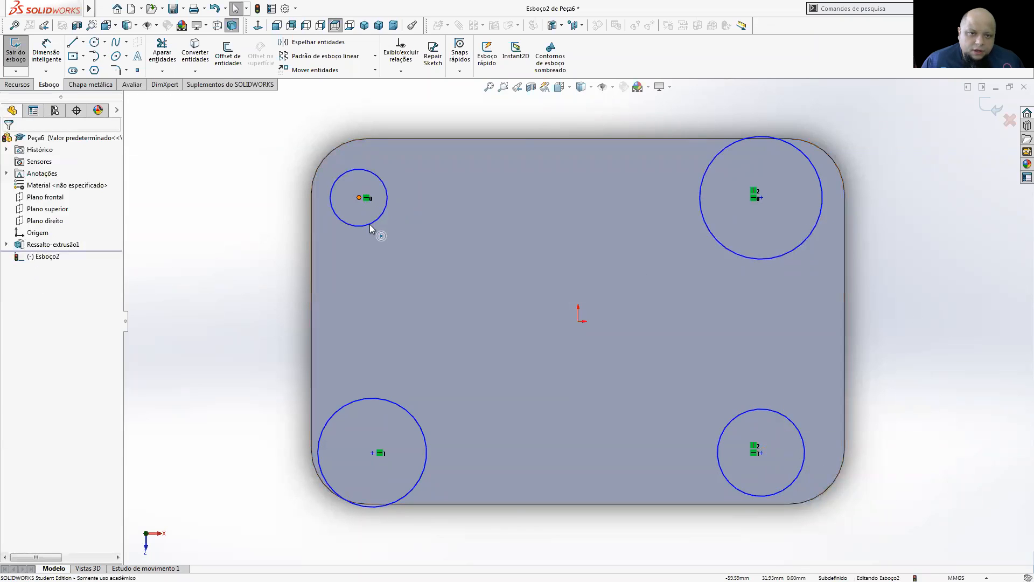
left_click(374, 453, "ctrl")
left_click(421, 405)
left_click(276, 327)
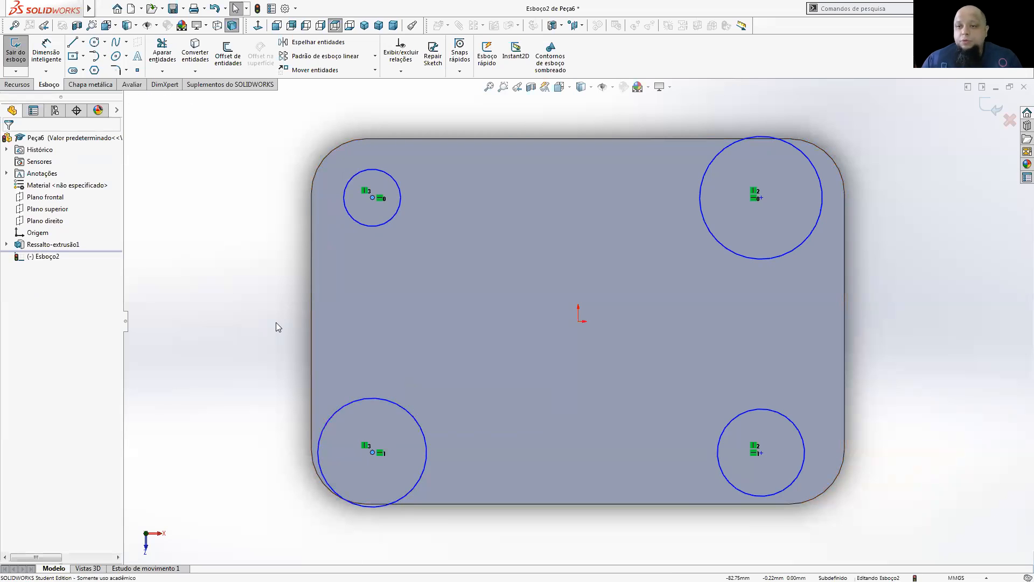
- Dimension the plate's upper-left circle with a diameter of 10 mm
left_click(46, 53)
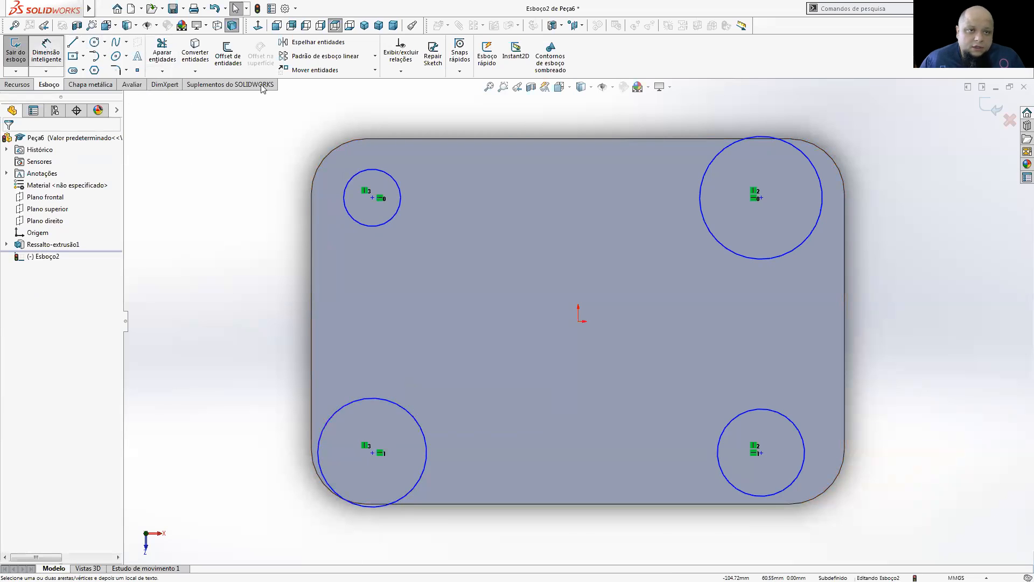
left_click(348, 192)
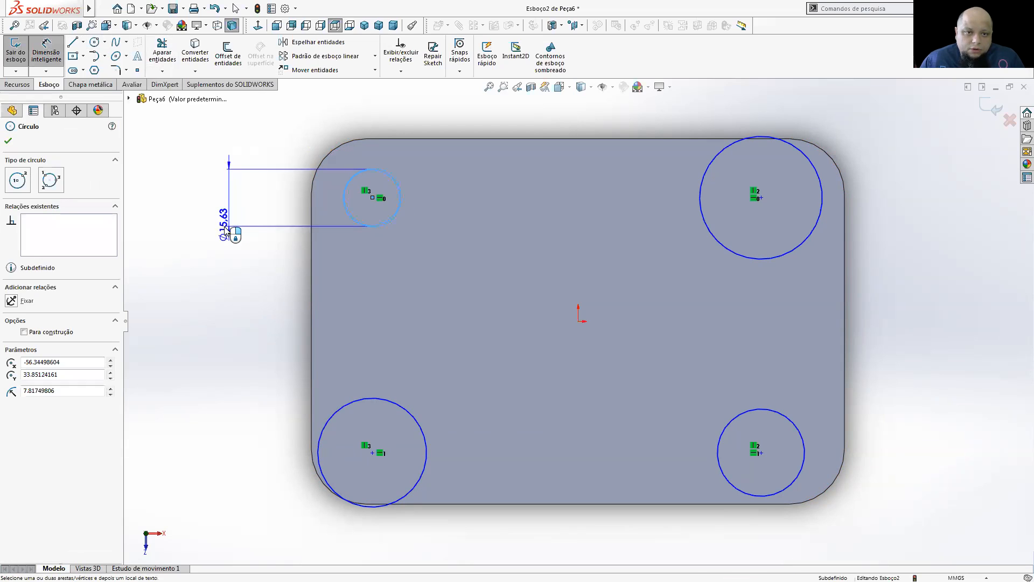
left_click(225, 230)
type("10")
key("Return")
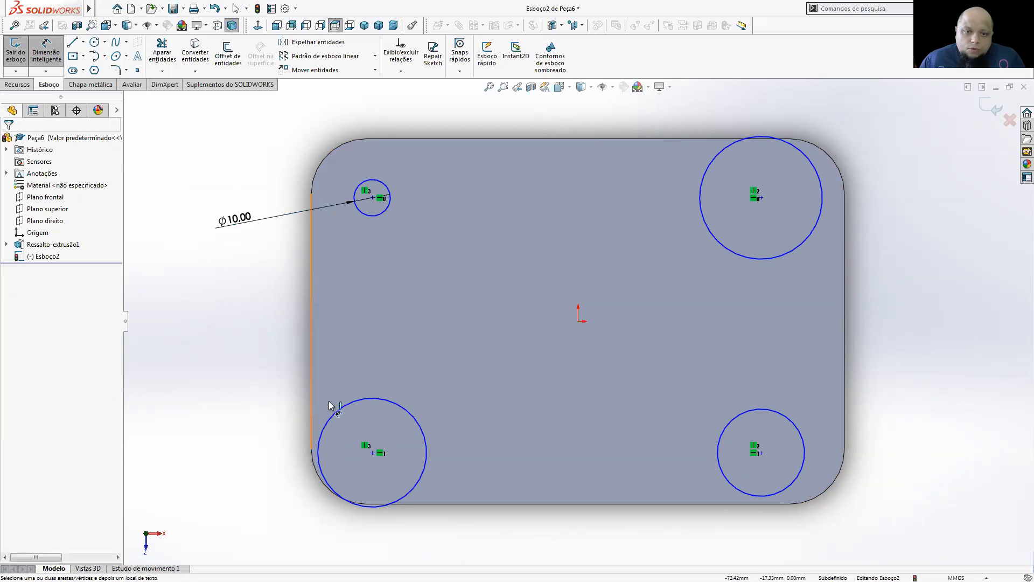
- Dimension the lower-left circle's diameter with an equation linking it to the upper-left circle's diameter, D1@Esboço2
left_click(303, 410)
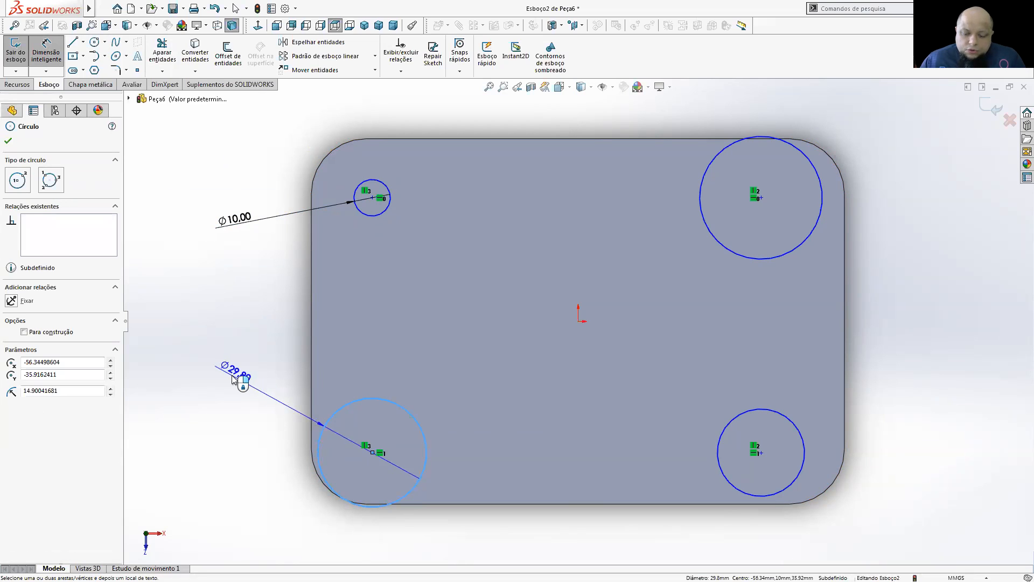
left_click(232, 379)
type("=")
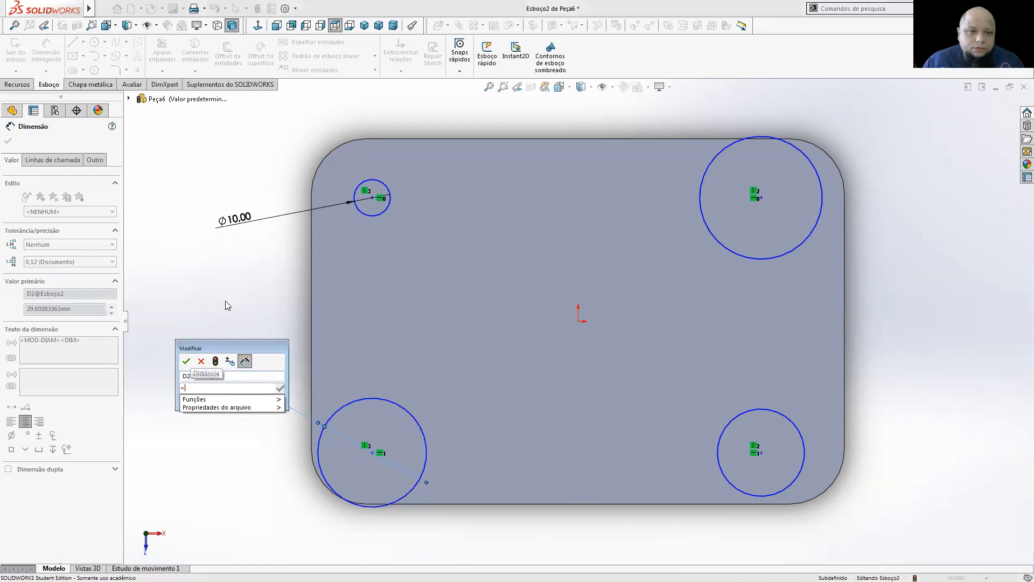
left_click(235, 220)
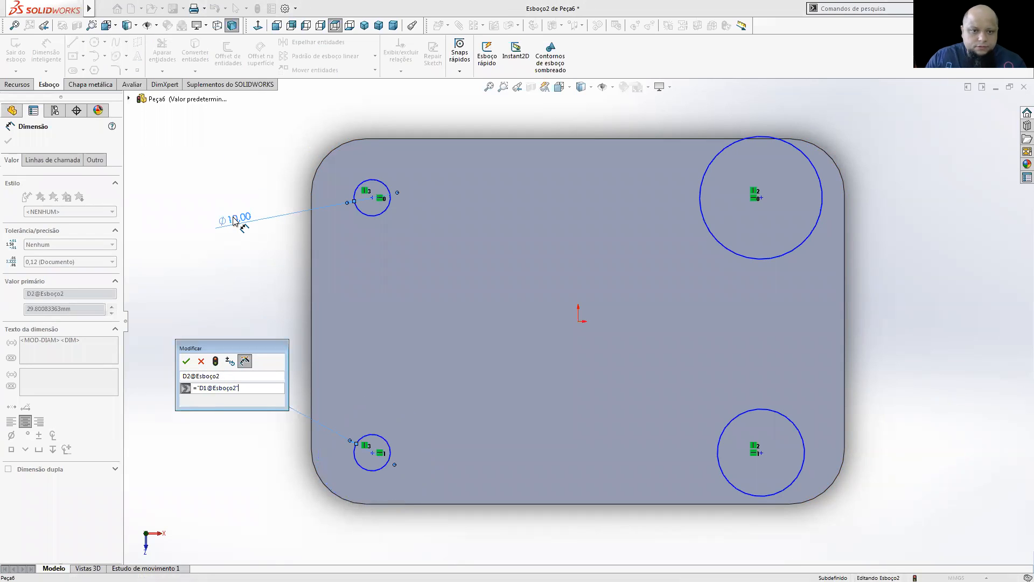
left_click(187, 361)
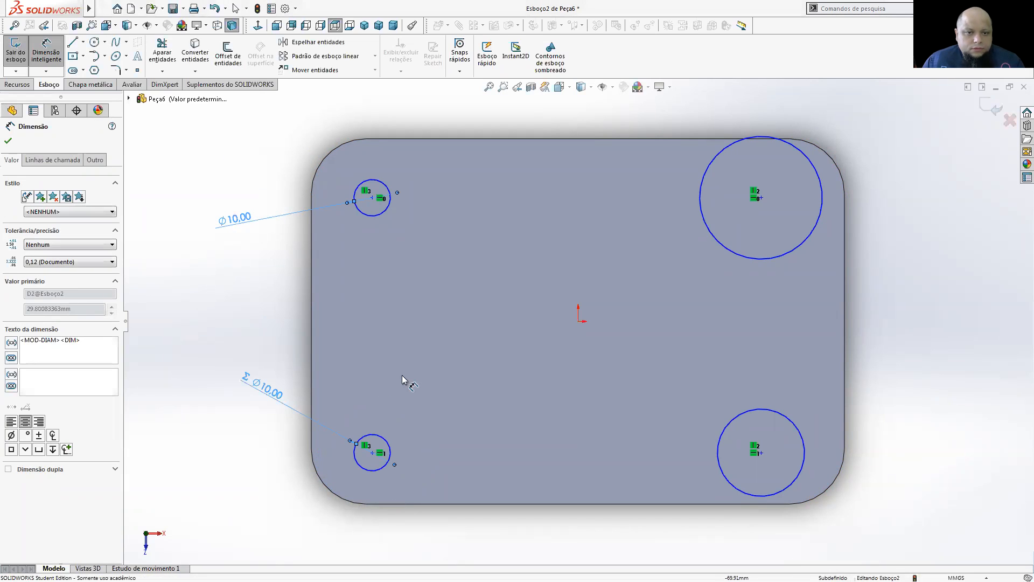
- Dimension the lower-right circle's diameter with an equation linking it to the upper-left circle's diameter, D1@Esboço2
left_click(802, 430)
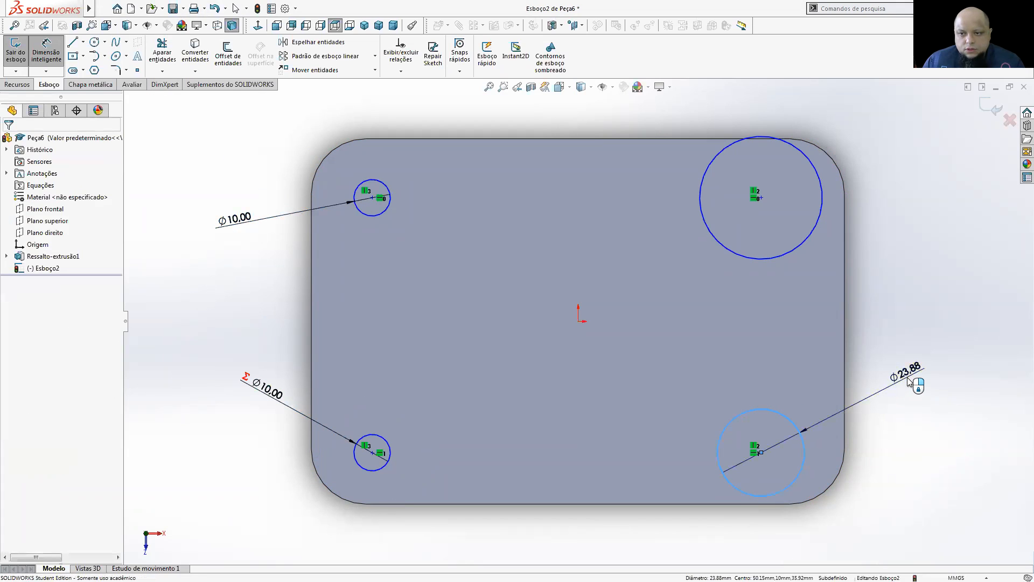
left_click(908, 381)
type("=")
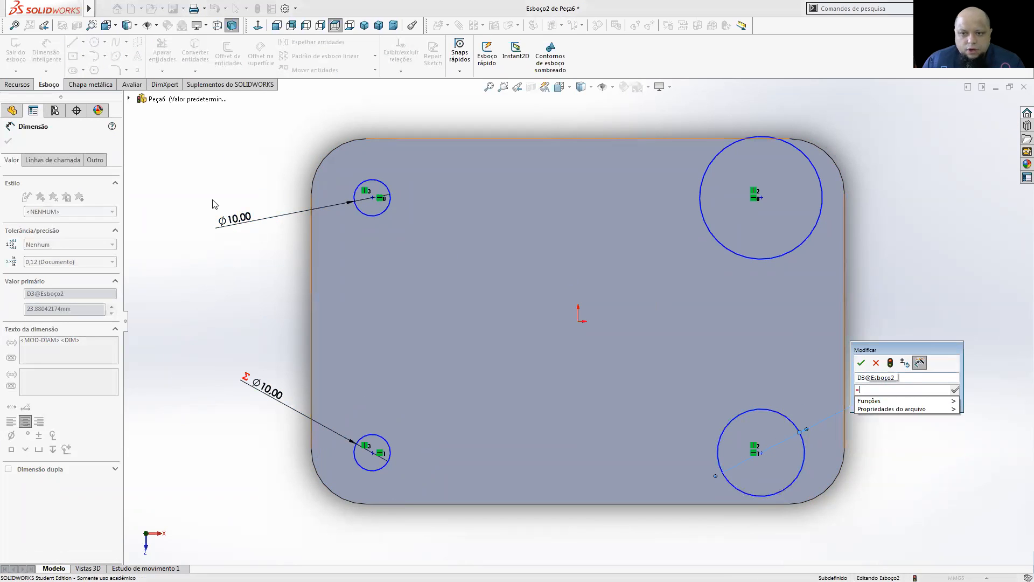
left_click(236, 219)
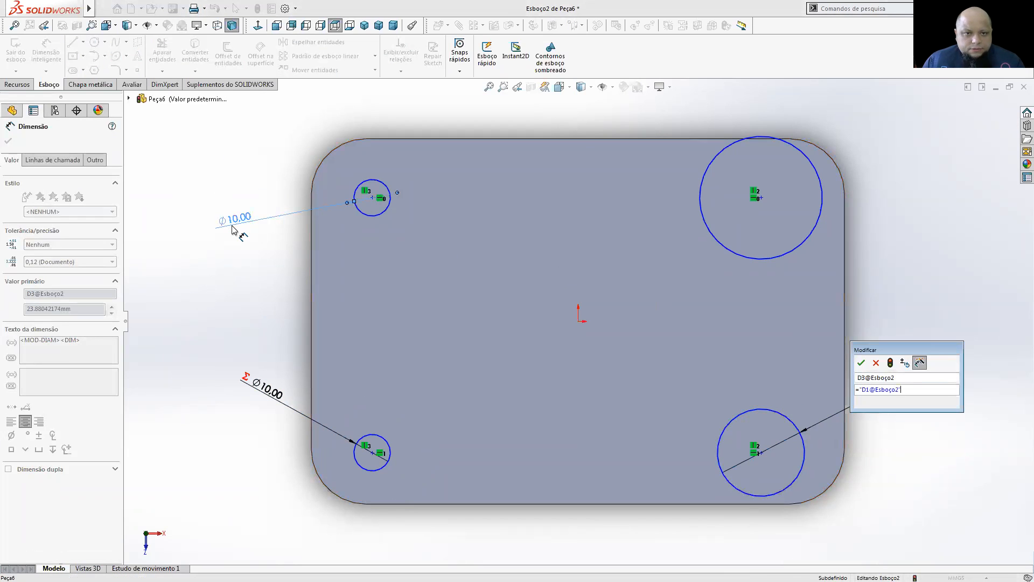
left_click(861, 363)
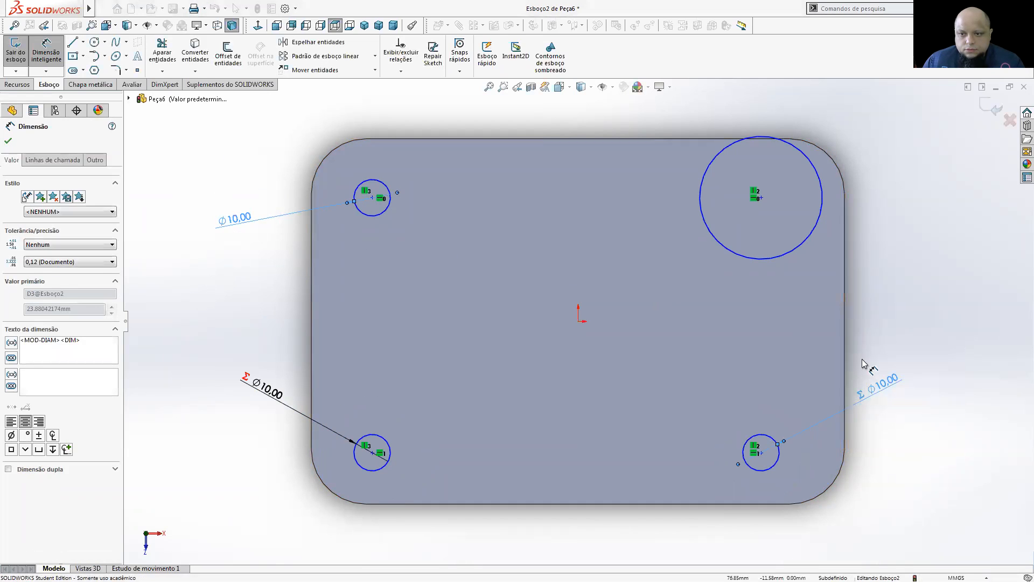
- Dimension the upper-right circle's diameter with an equation linking it to the upper-left circle's diameter, D1@Esboço2
left_click(814, 237)
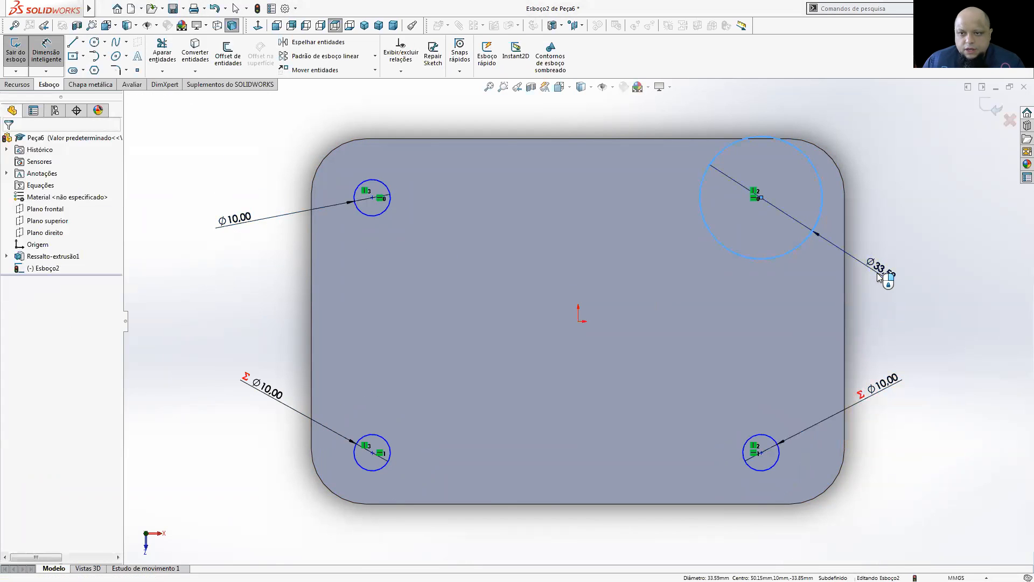
left_click(878, 277)
type("=\"D1@Esboço2")
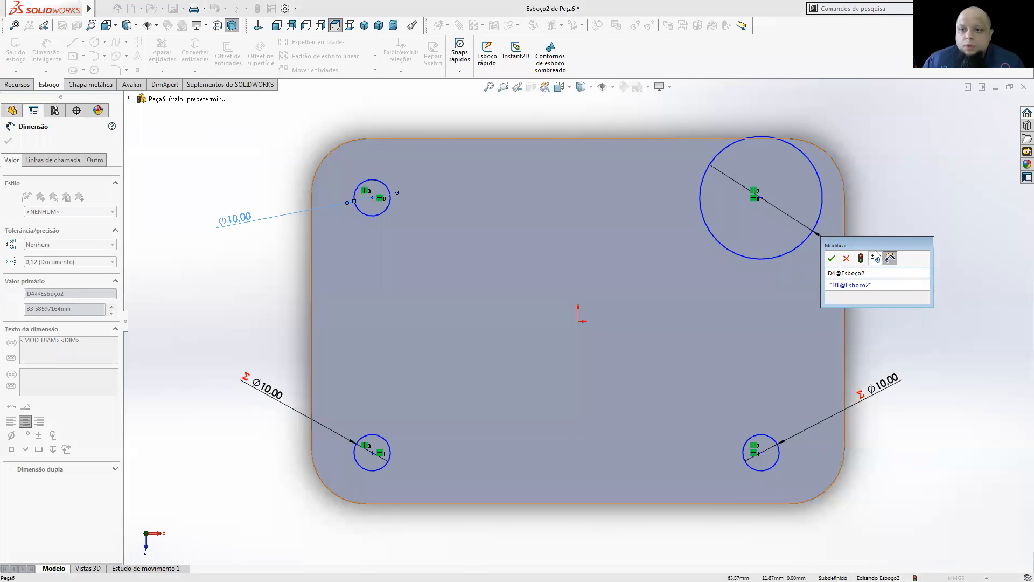
left_click(833, 259)
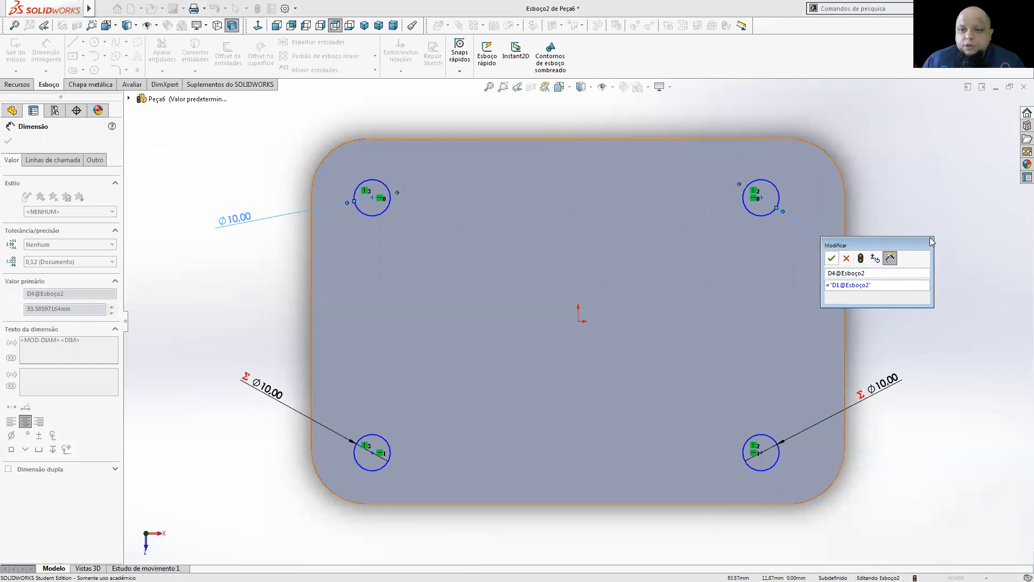
left_click(832, 258)
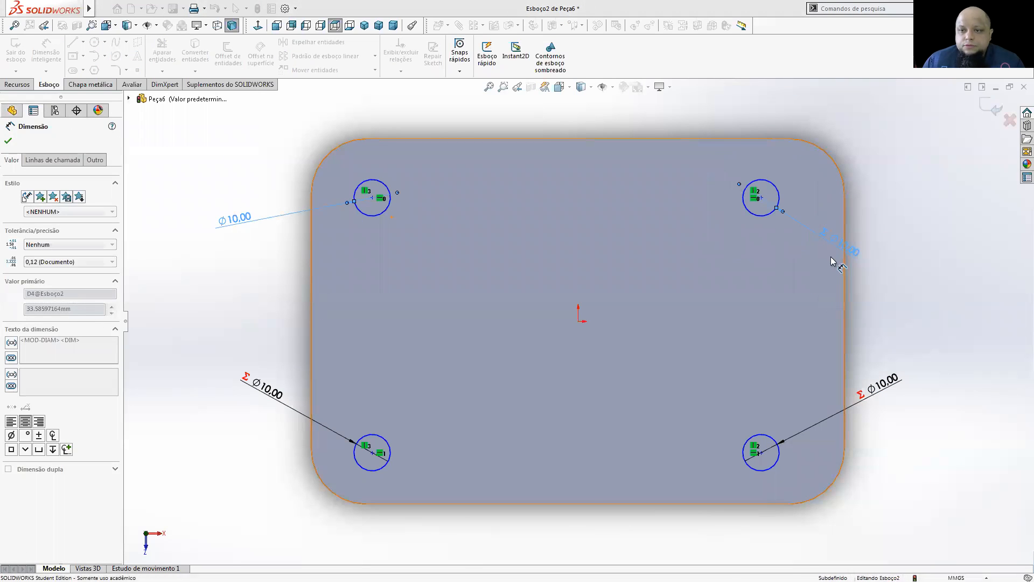
left_click(254, 144)
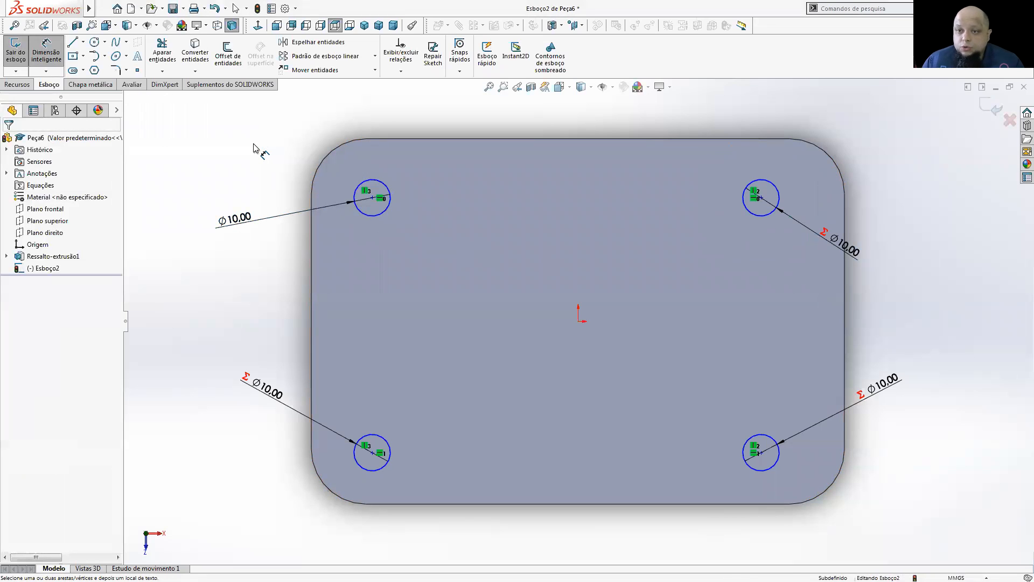
- Set the upper-left circle's driving diameter to 15 mm to test the linked diameters
left_click(247, 220)
double_click(237, 218)
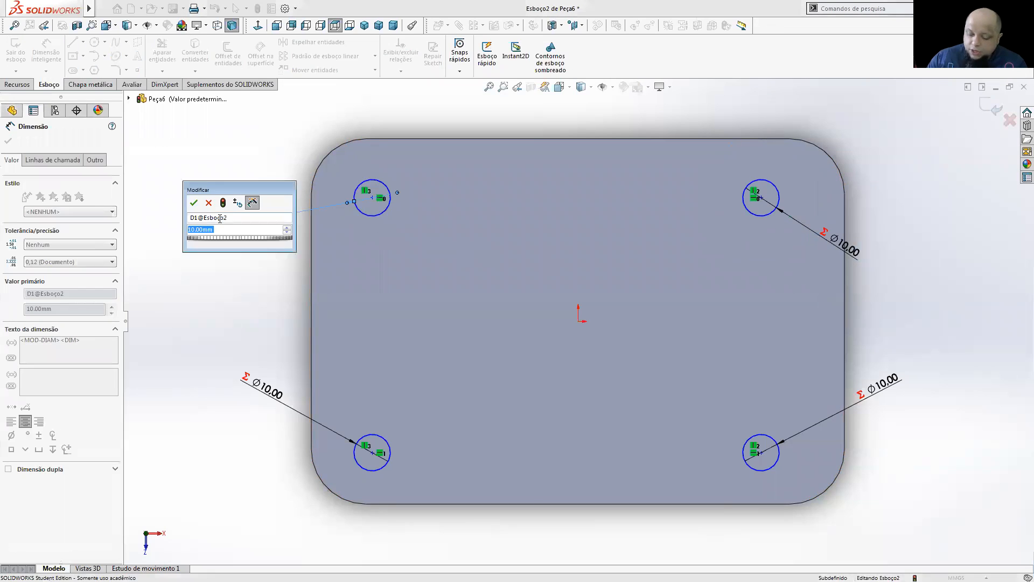
type("15")
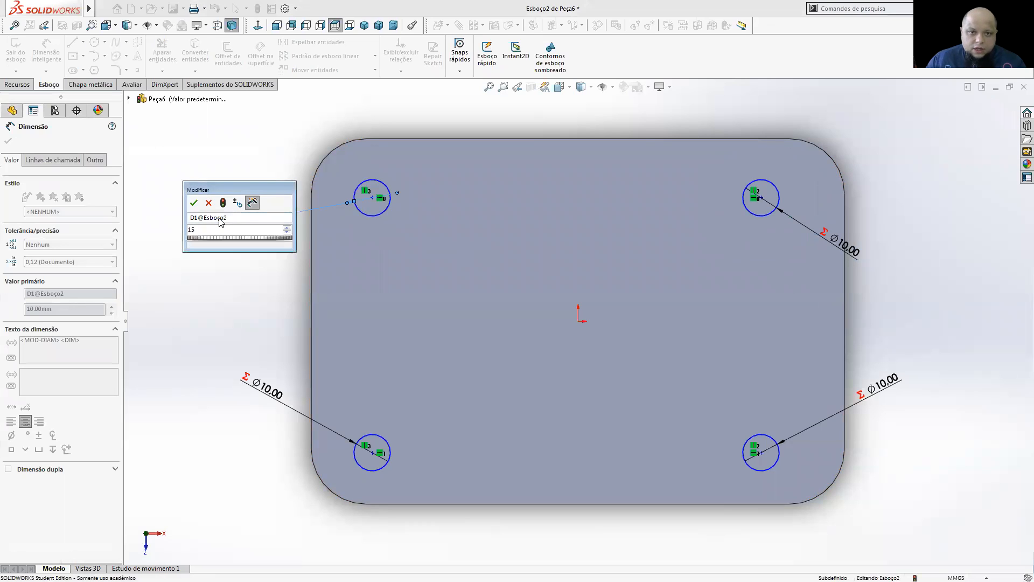
key("Return")
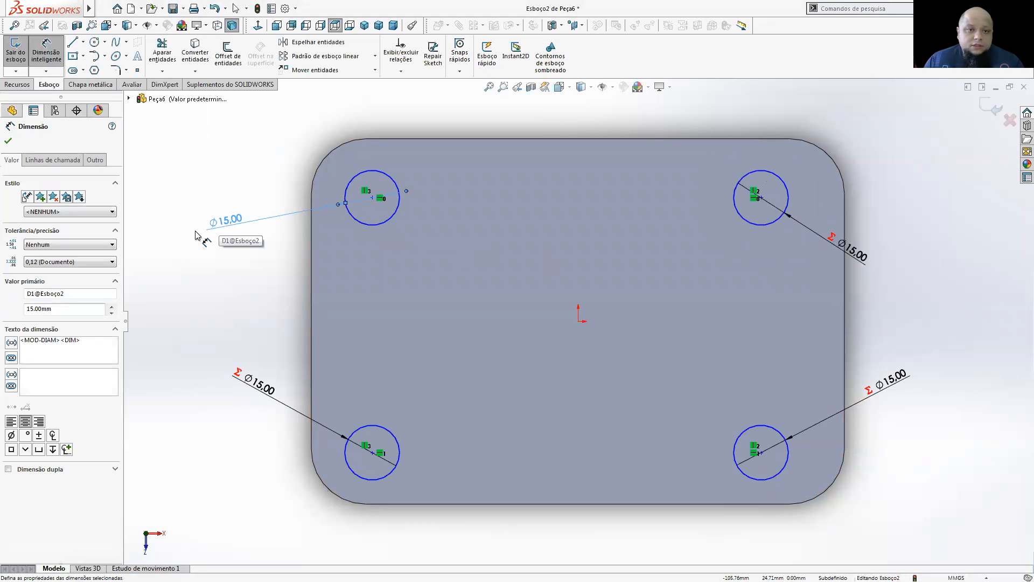
- Set the upper-left circle's driving diameter back to 10 mm
double_click(211, 229)
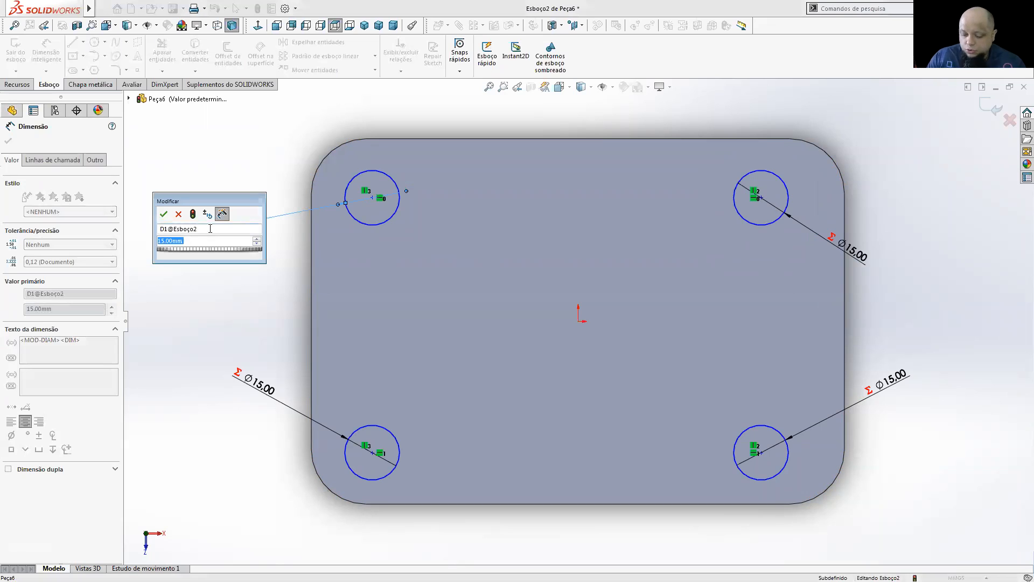
type("10")
key("Return")
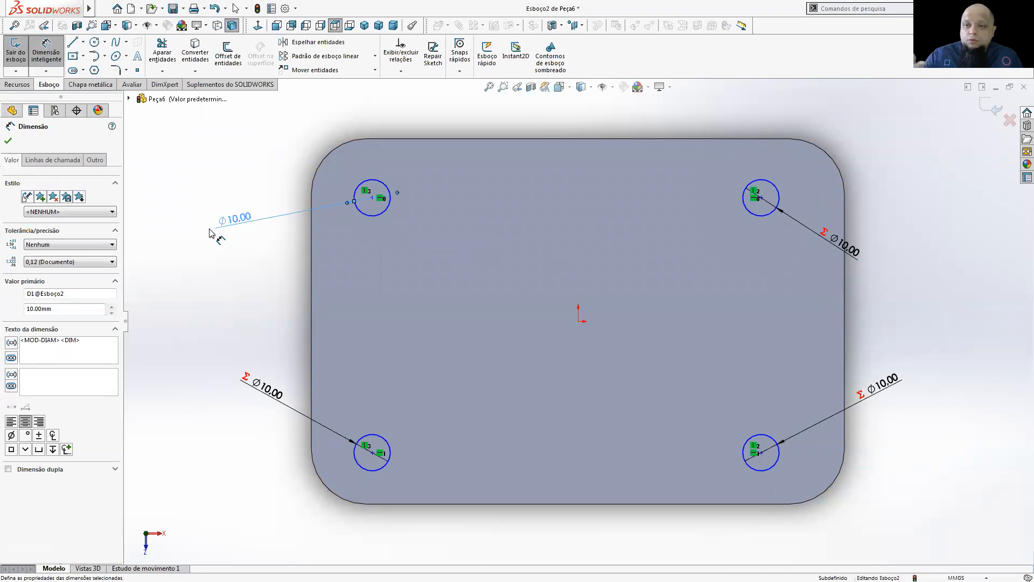
- Dimension the vertical distance between the centres of the upper-left and lower-left circles as 60 mm
key("z")
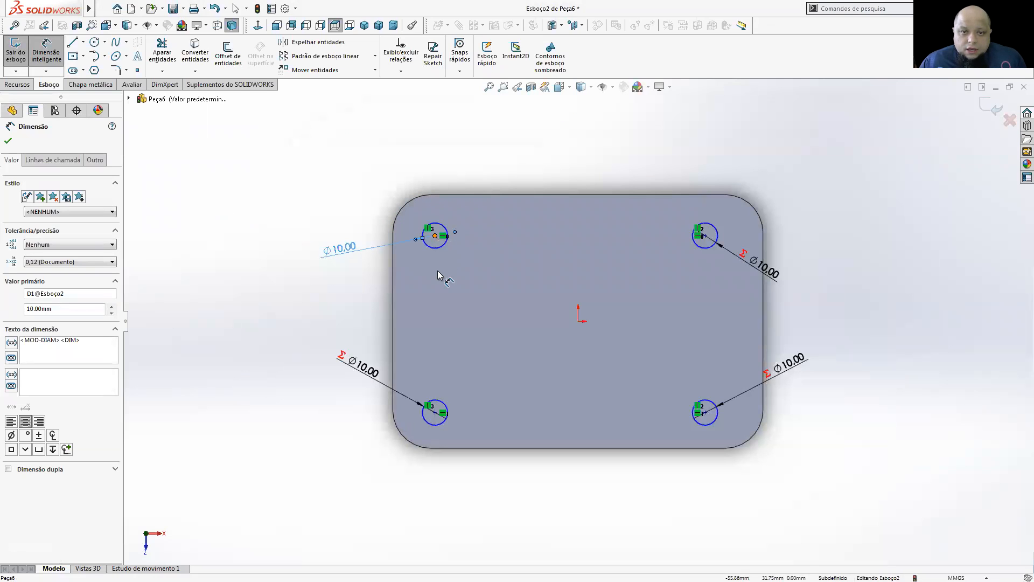
left_click(434, 237)
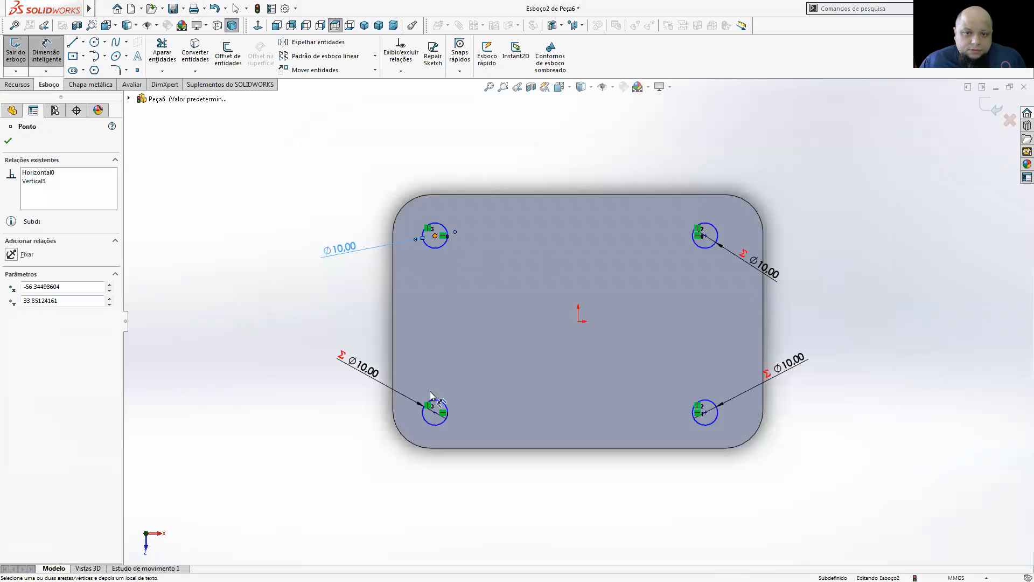
left_click(434, 414)
left_click(264, 331)
type("60")
key("Return")
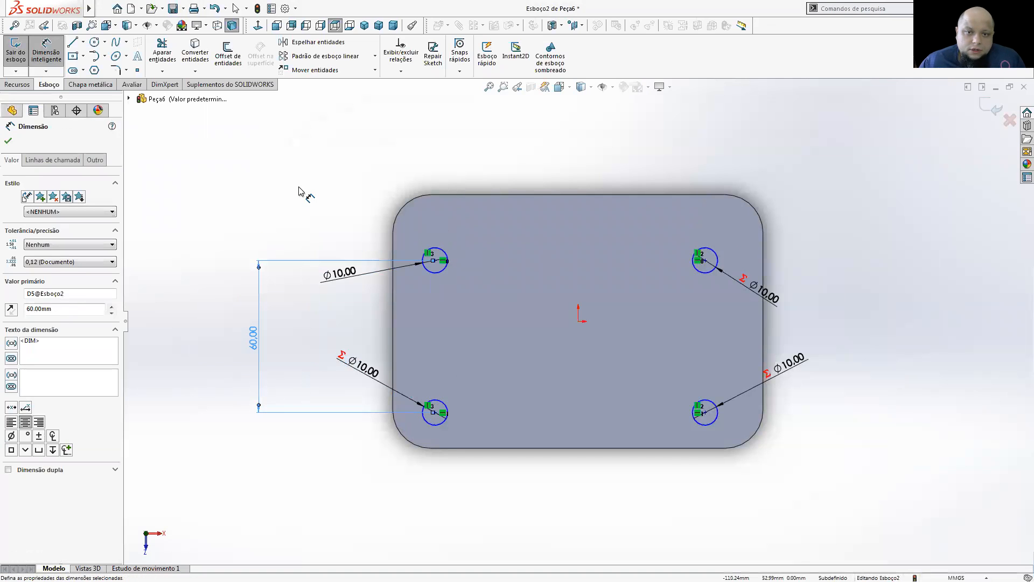
- Dimension the vertical distance from the upper-left circle's centre to the origin as 30 mm
left_click(580, 320)
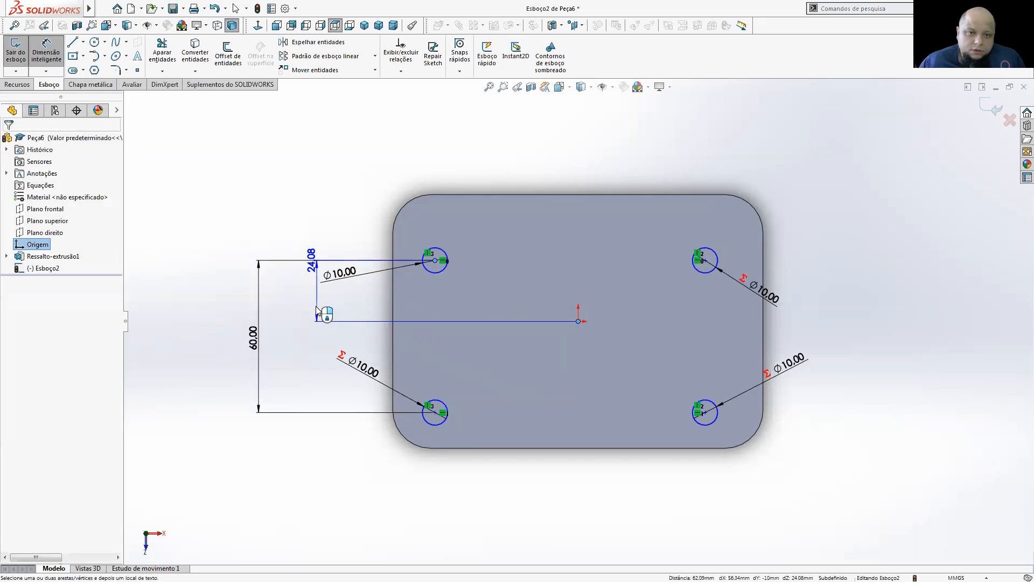
left_click(310, 305)
type("30")
key("Return")
left_click(326, 165)
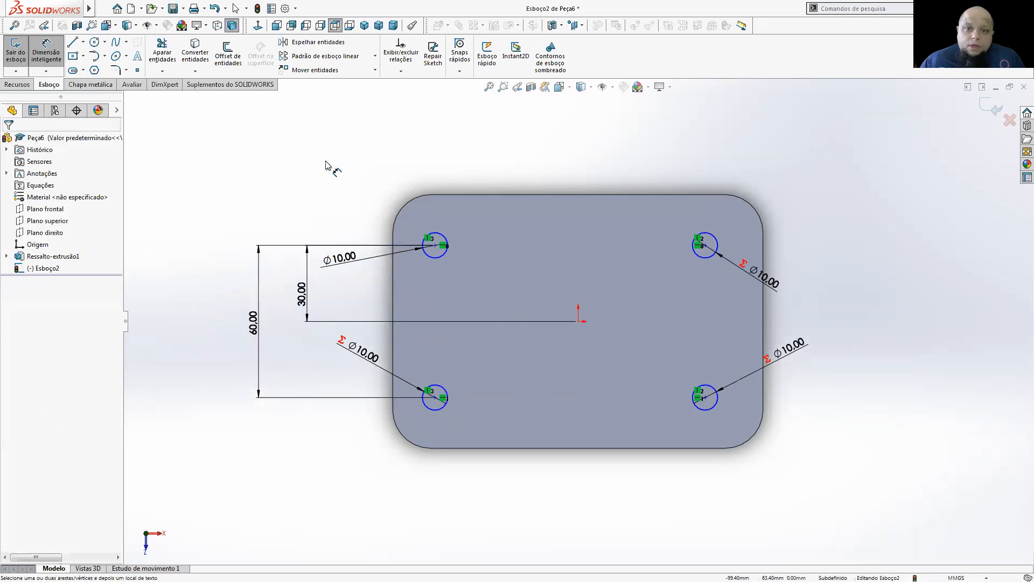
- Check the hole spacing in the reference drawing and dimension the horizontal distance between the two upper circles as 116 mm
key("alt+Tab")
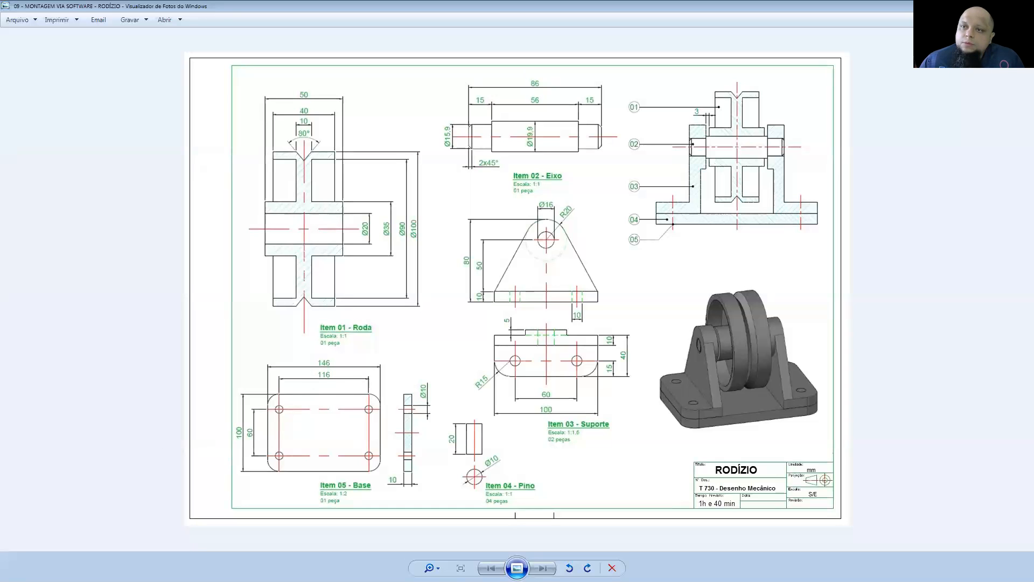
key("alt+Tab")
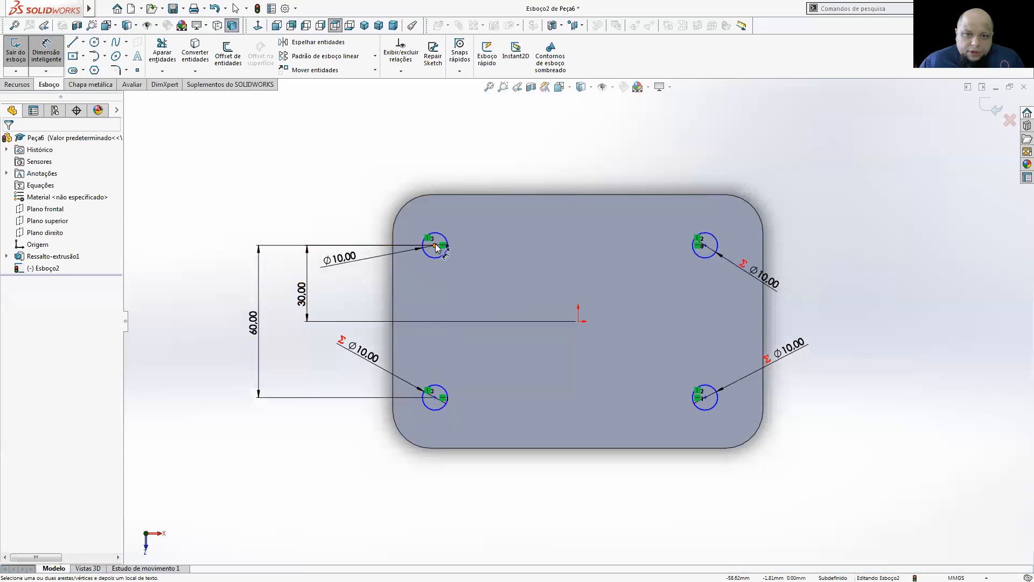
left_click(696, 233)
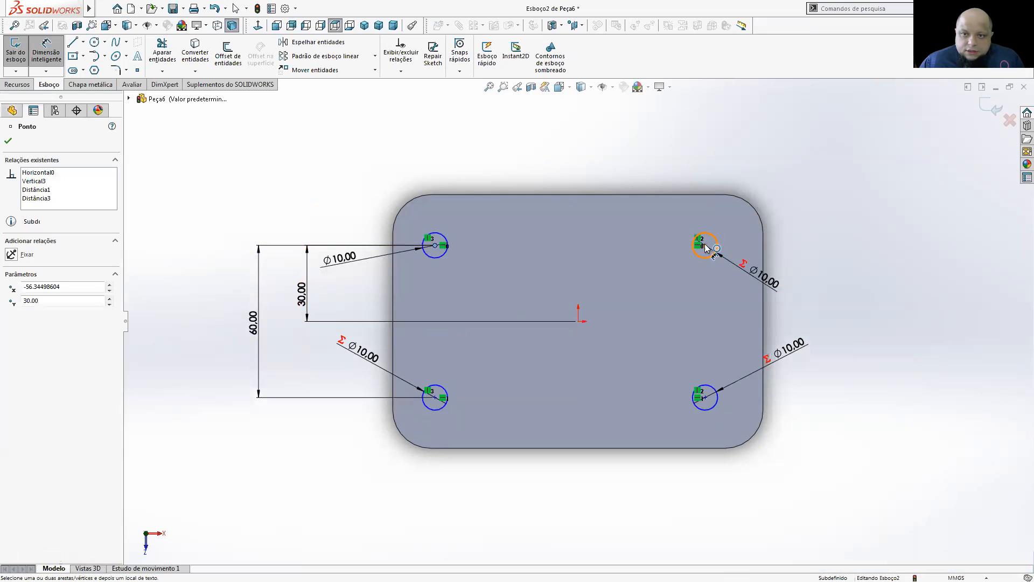
left_click(594, 153)
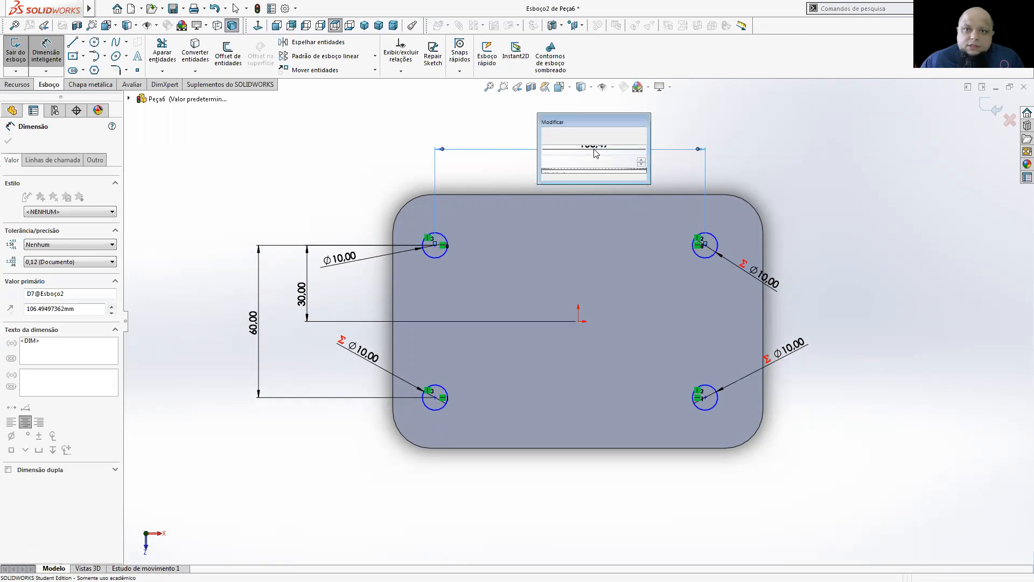
type("116")
key("Return")
left_click(396, 152)
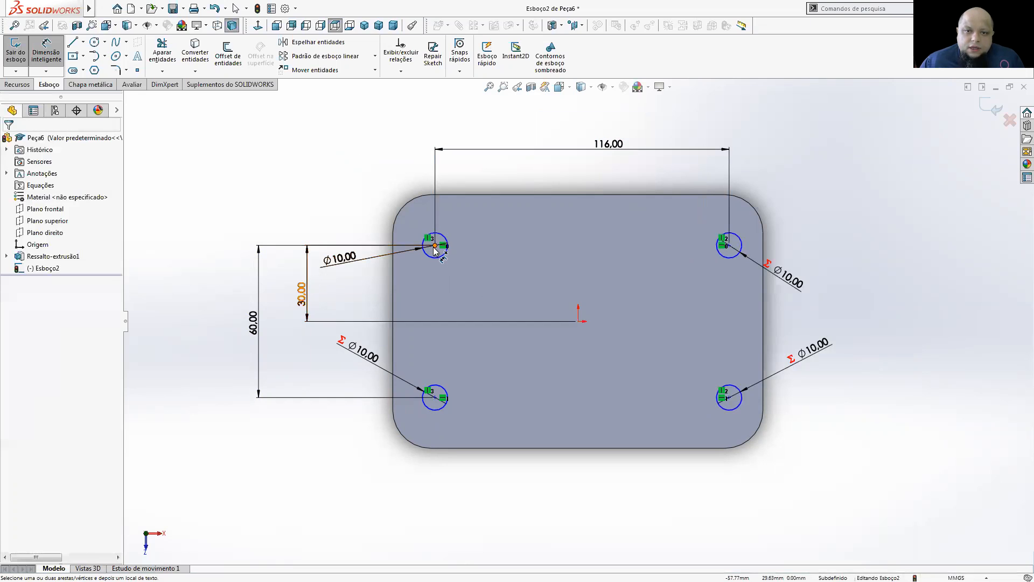
- Dimension the horizontal distance from the upper-left circle's centre to the origin as 116/2 mm
left_click(579, 320)
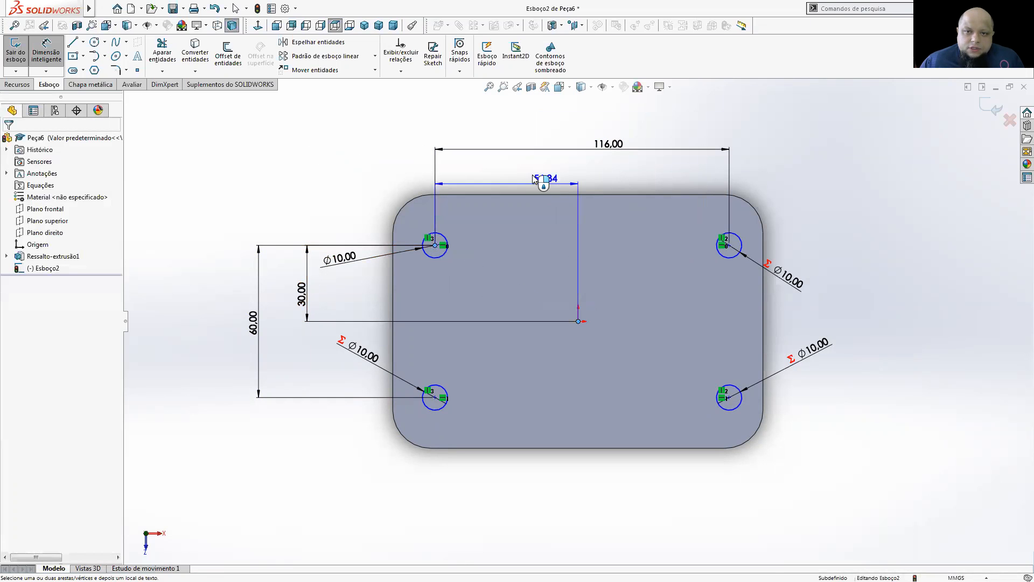
left_click(528, 173)
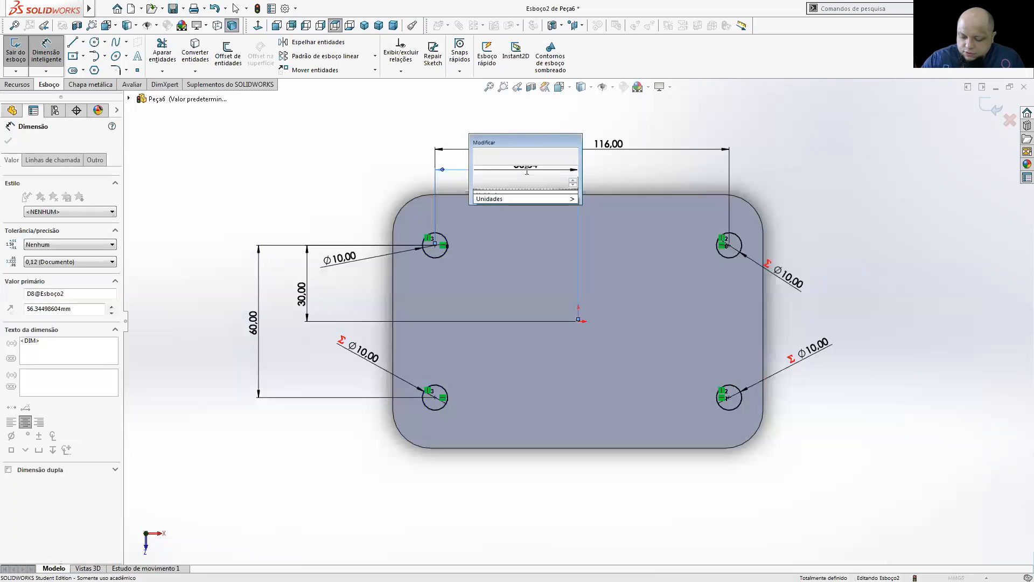
type("116/2")
key("Return")
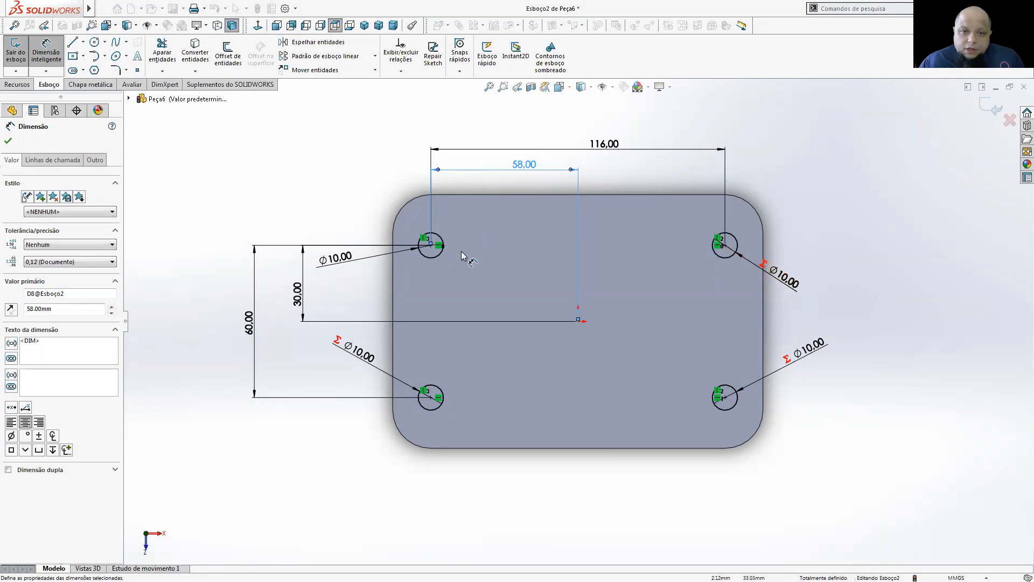
- Cut-extrude the four circles through the whole plate with the Passante end condition
left_click(16, 84)
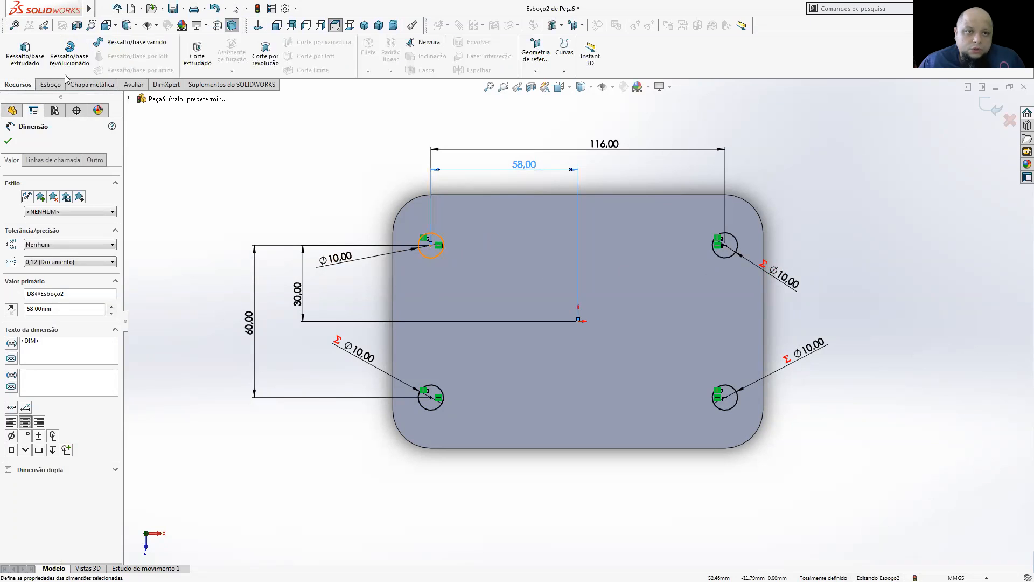
left_click(197, 54)
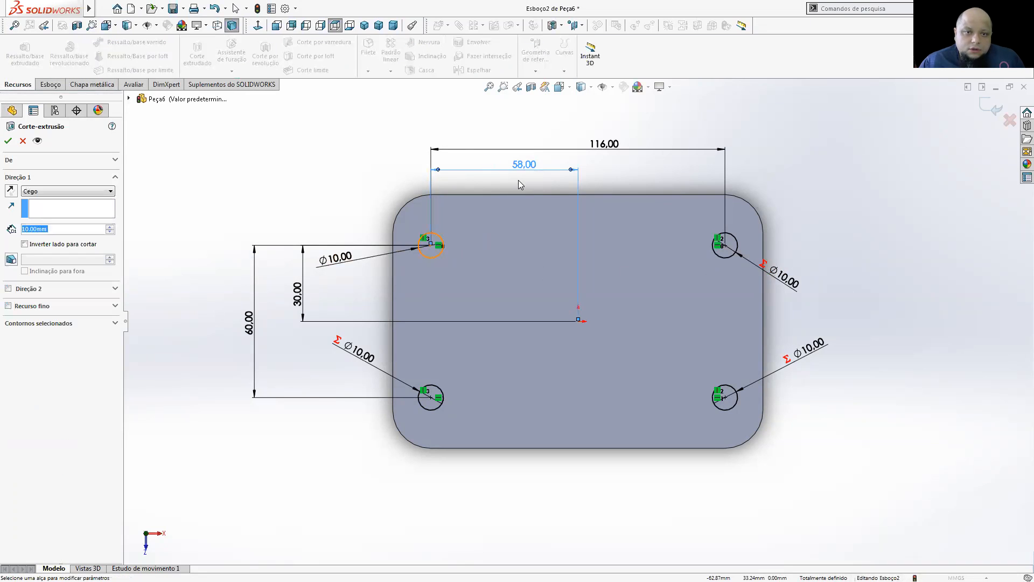
left_click(49, 195)
left_click(60, 206)
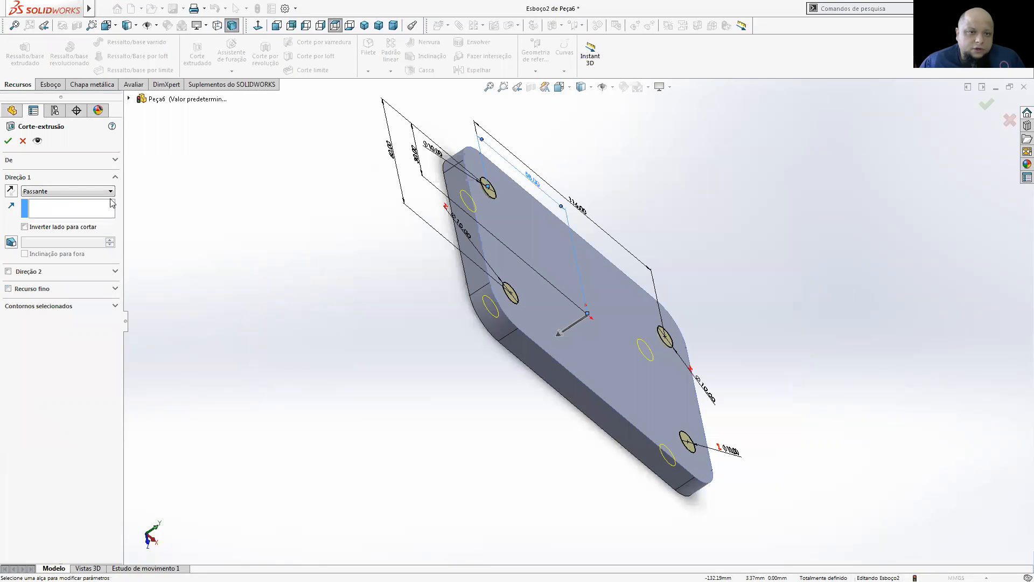
left_click(8, 141)
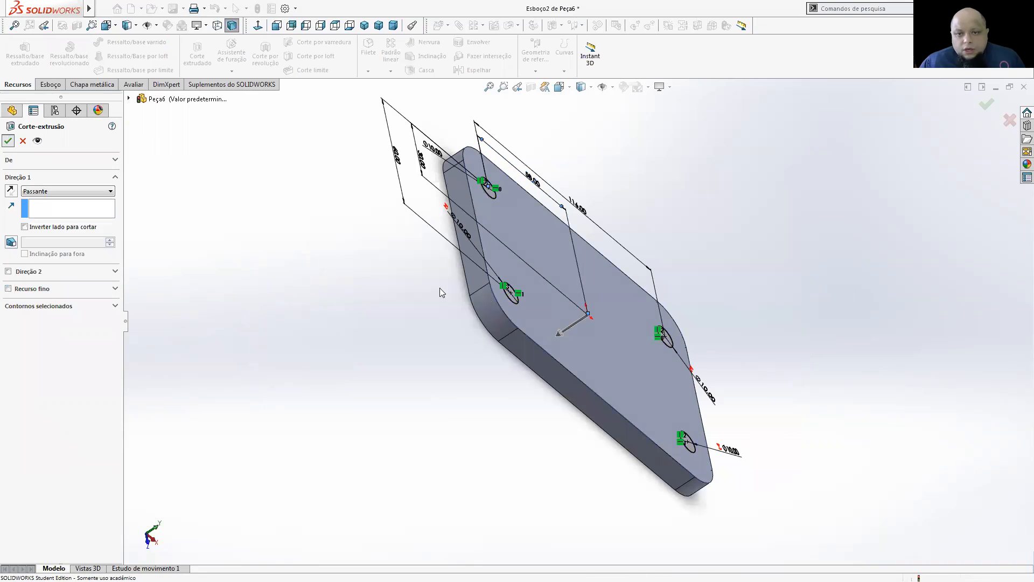
- Set the plate to a trimetric view and save the part as BASE in the 24MAB folder
middle_click_drag(500, 355, 483, 283)
left_click(378, 27)
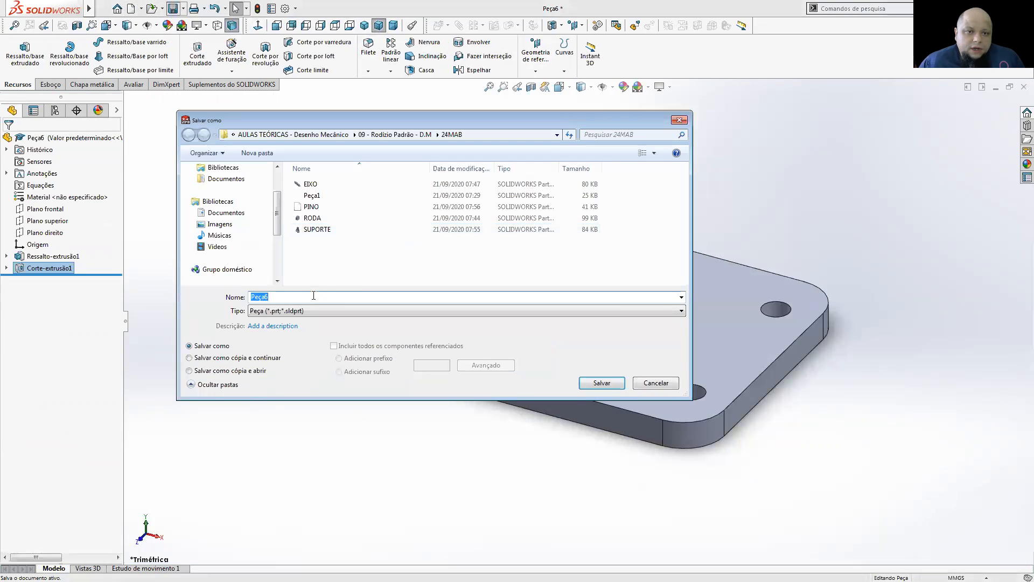
type("BASE")
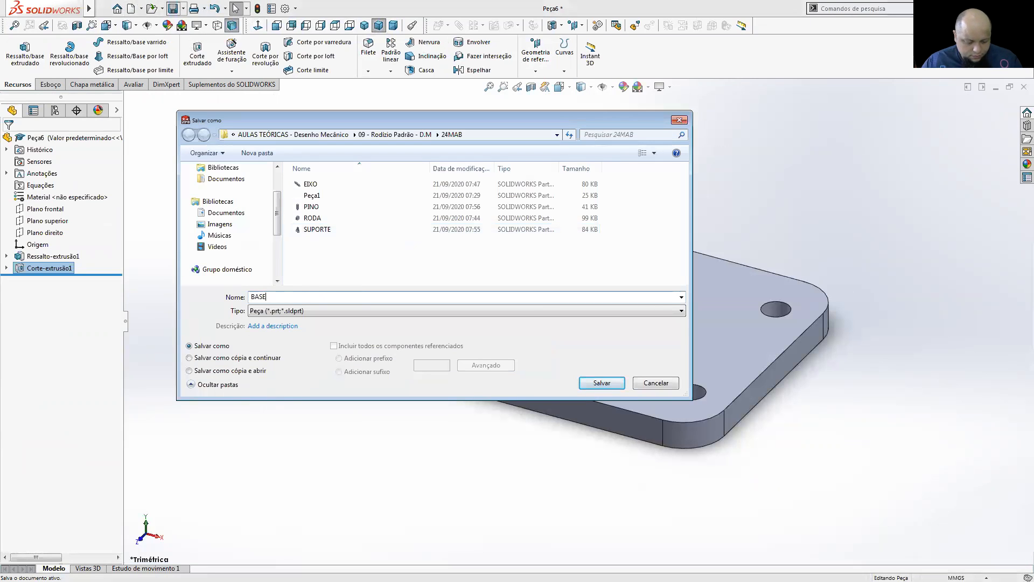
left_click(591, 380)
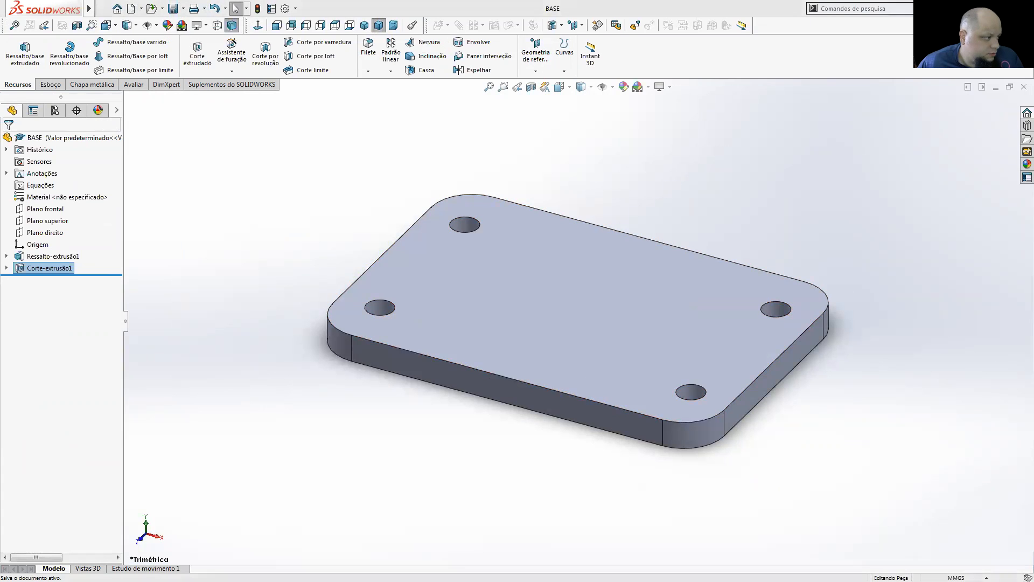
- Switch to the 24MAB folder in Windows Explorer and show its part files as thumbnails
key("alt+Tab")
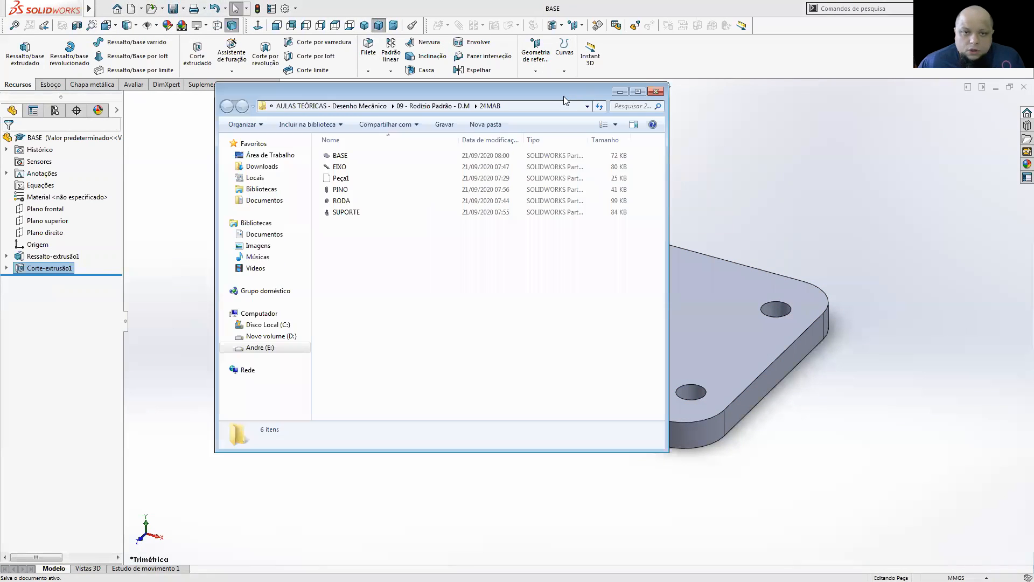
left_click(616, 125)
left_click(652, 54)
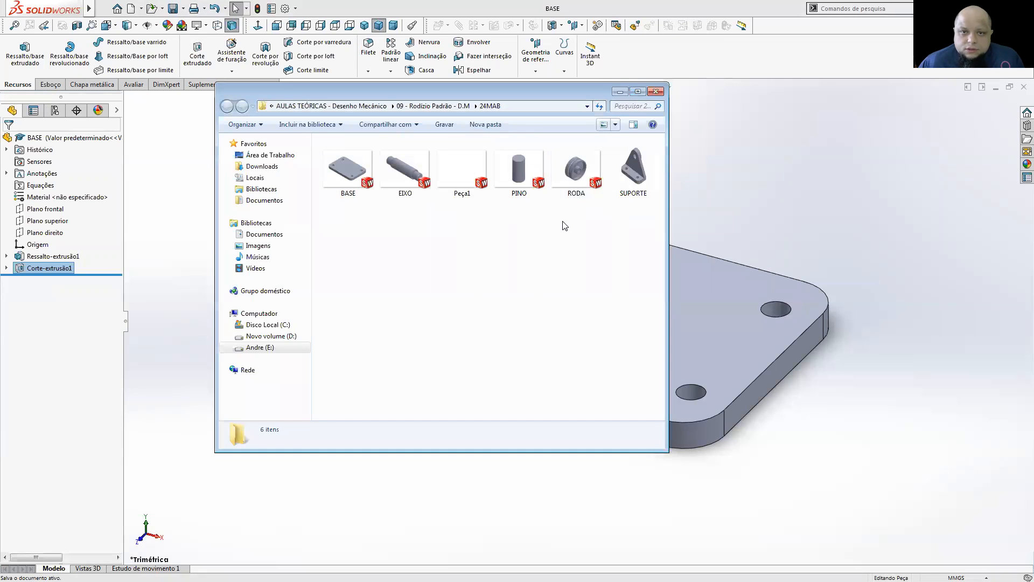
- Delete the blank Peça1 part file from the 24MAB folder
left_click(466, 183)
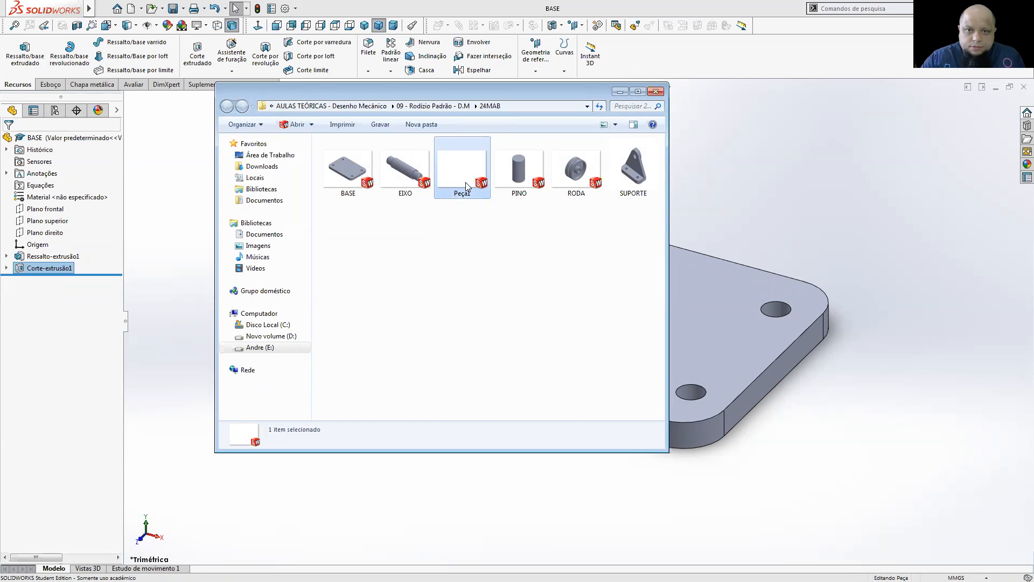
key("Delete")
key("Return")
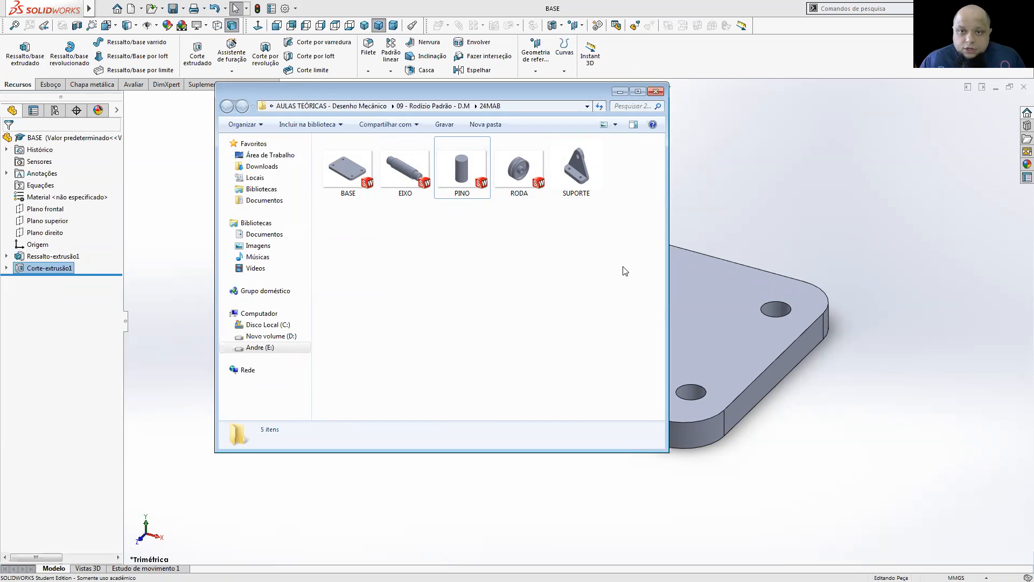
- Return to SOLIDWORKS and create a new assembly document (Montagem), skipping the initial component insertion
left_click(171, 247)
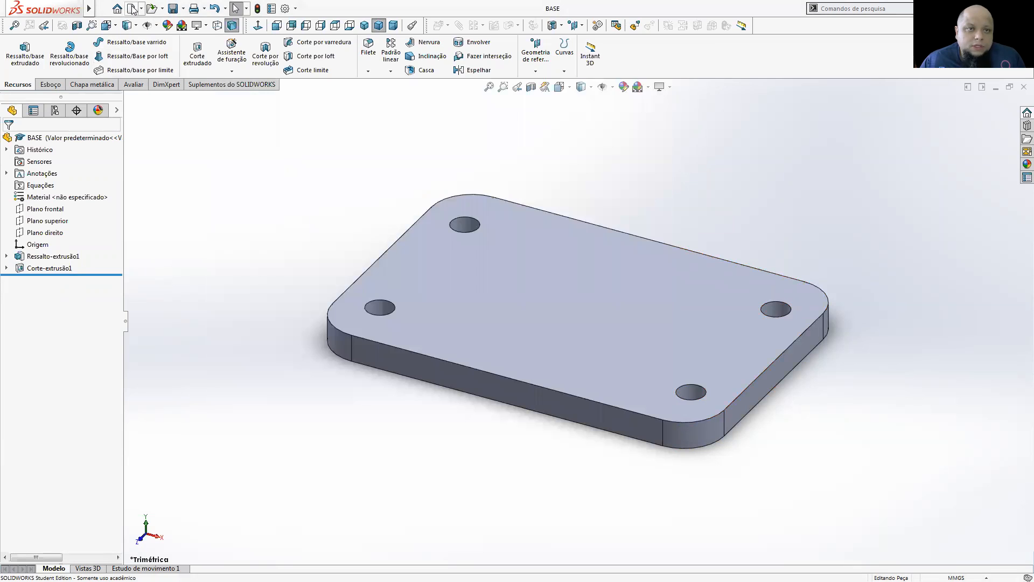
left_click(131, 8)
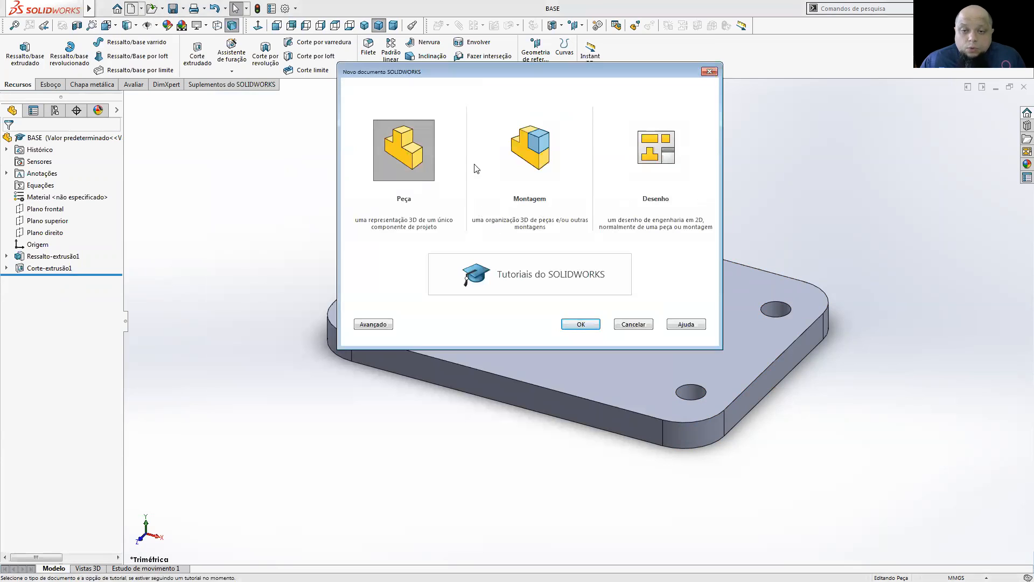
left_click(539, 152)
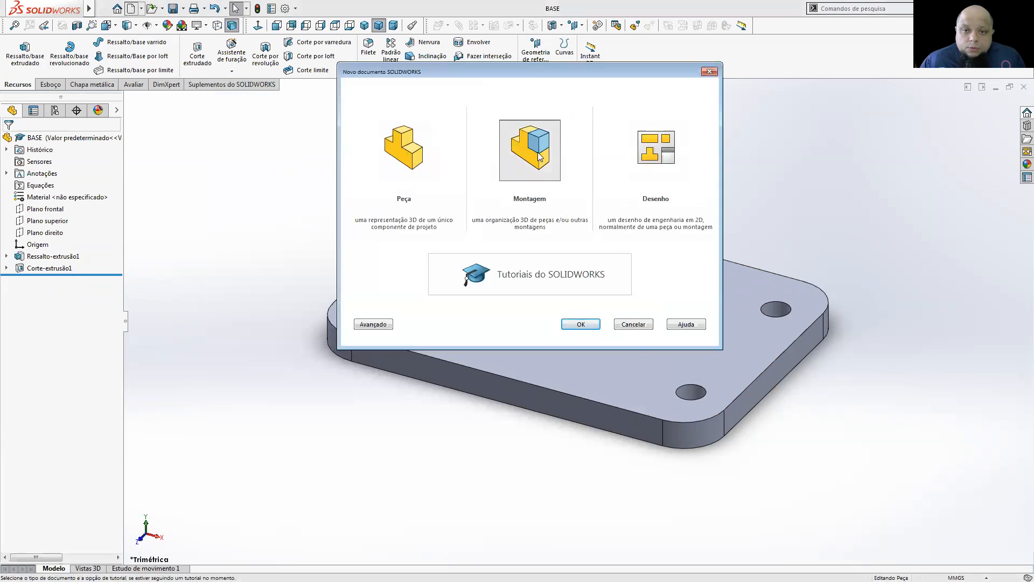
left_click(584, 324)
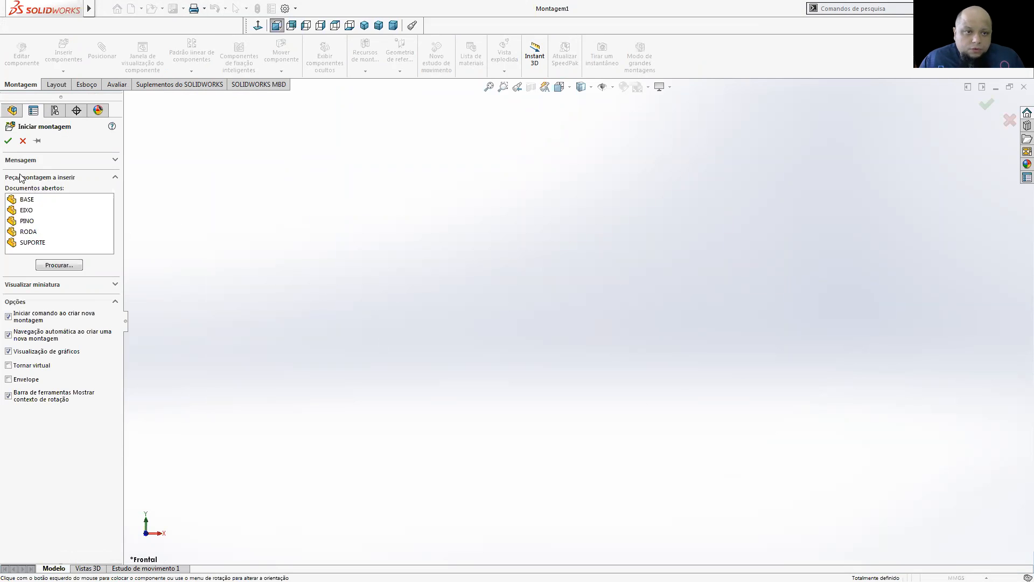
left_click(22, 141)
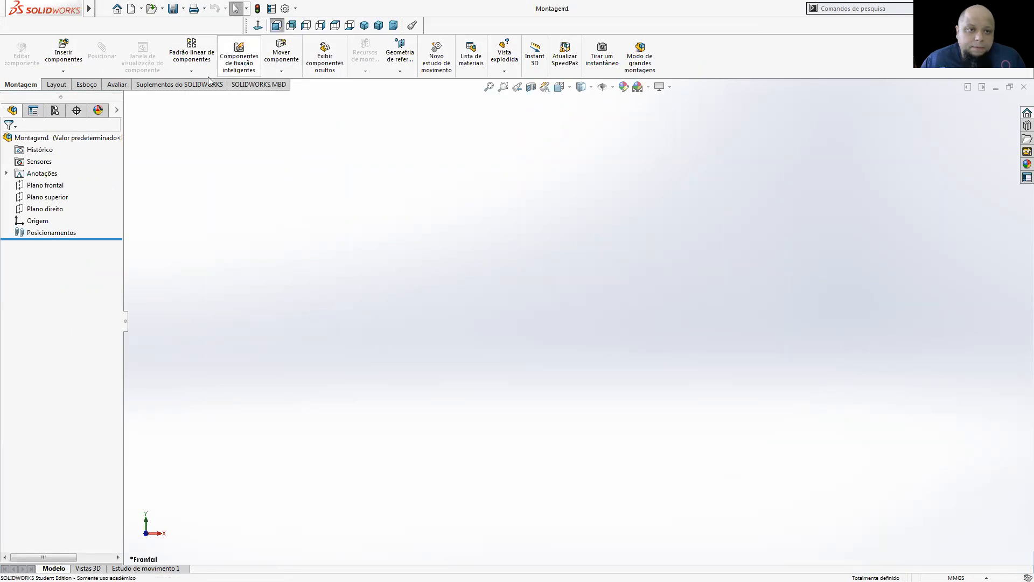
left_click(57, 85)
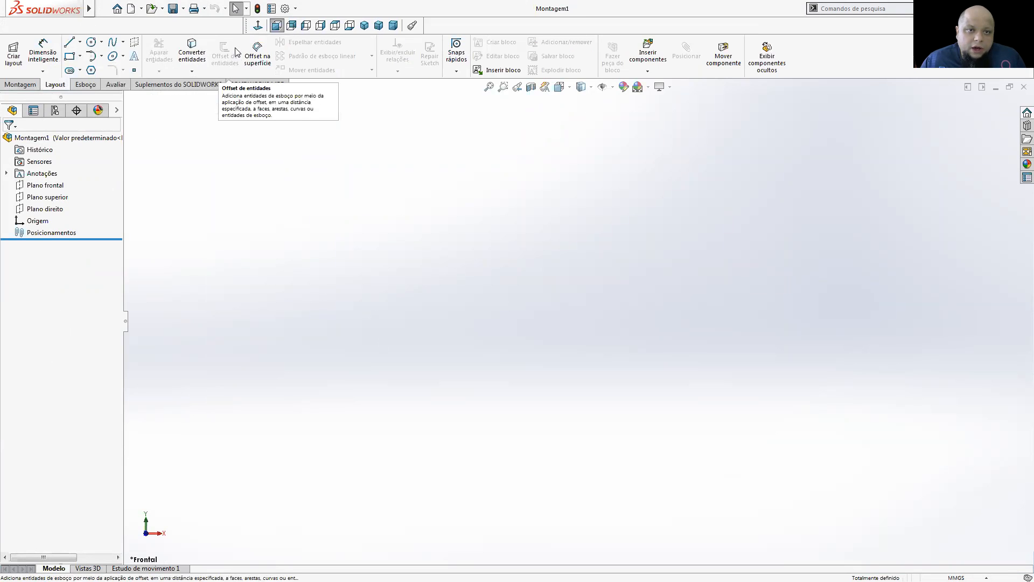
left_click(94, 87)
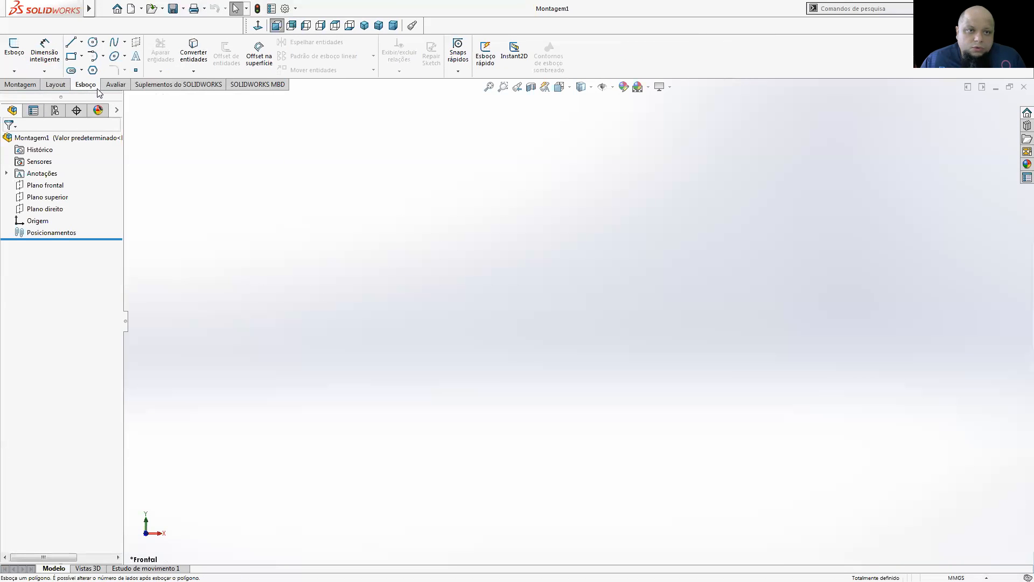
left_click(115, 85)
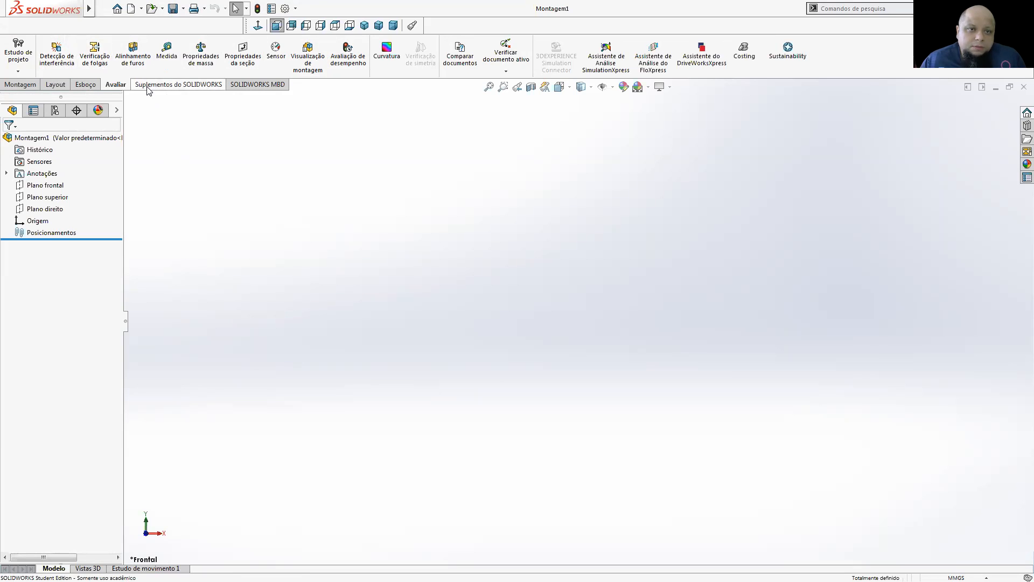
left_click(157, 85)
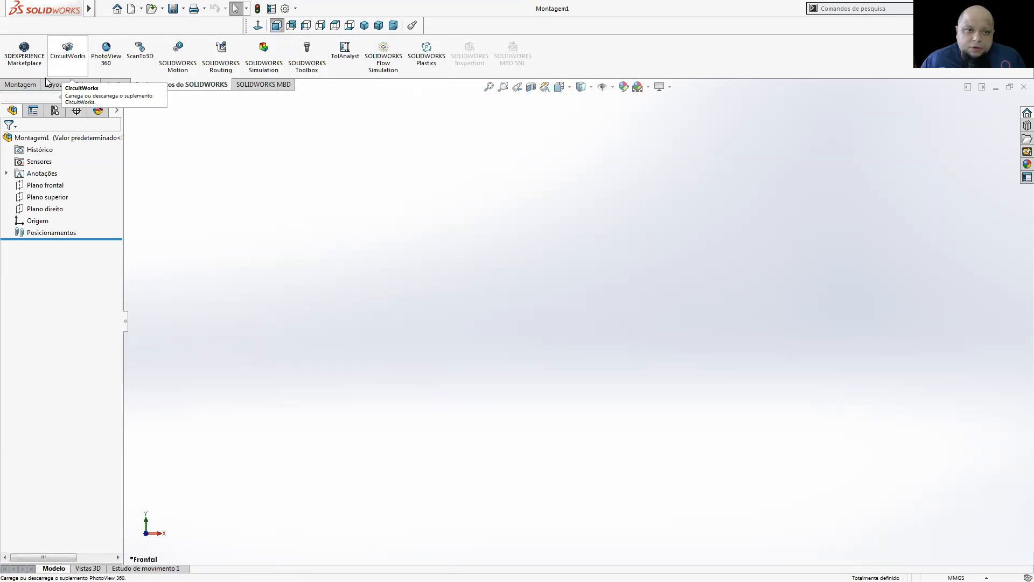
left_click(22, 84)
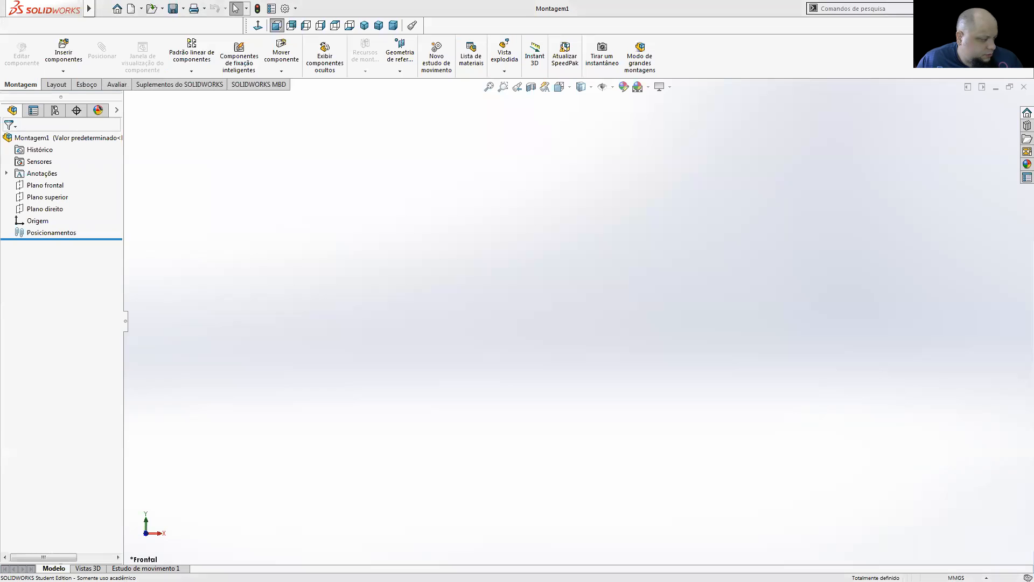
- Switch to the Rodízio 3D PDF in Adobe Acrobat Reader, examine the assembled caster from several angles, and return to SOLIDWORKS
key("alt+Tab")
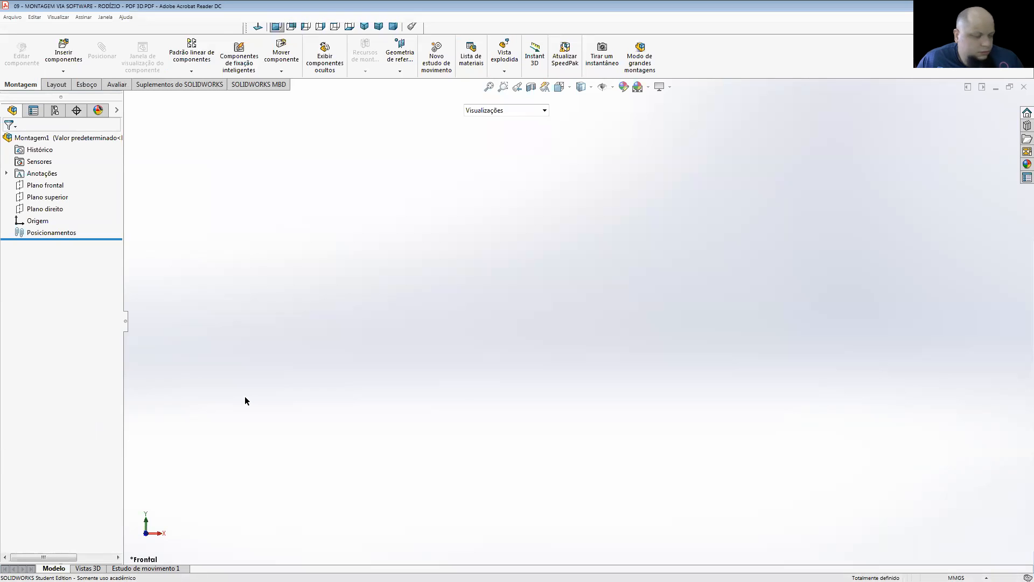
mouse_move(514, 392)
left_mouse_down()
mouse_move(539, 359)
mouse_move(508, 356)
mouse_move(538, 325)
mouse_move(523, 398)
mouse_move(529, 392)
left_mouse_up()
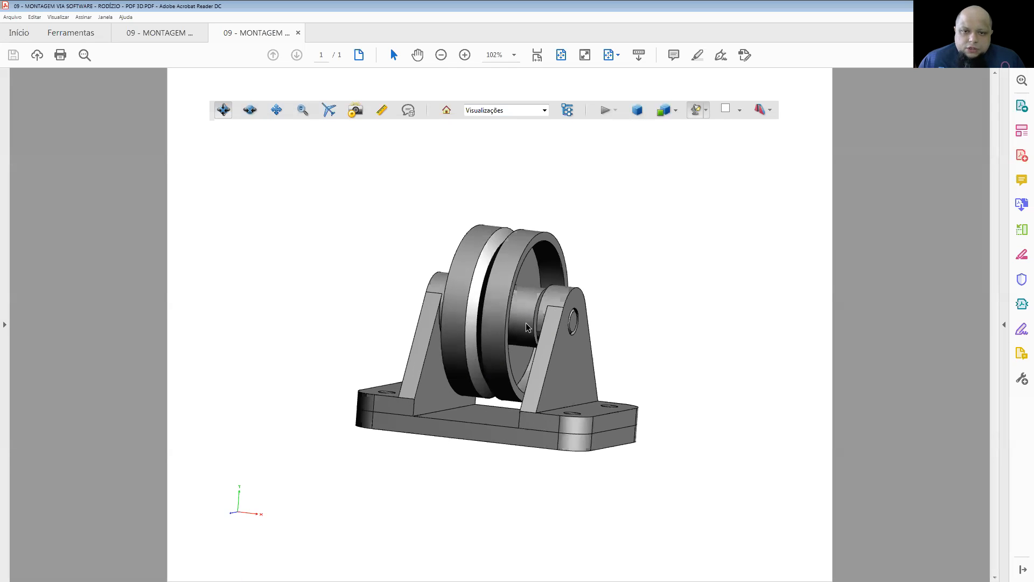
left_click_drag(514, 325, 555, 327)
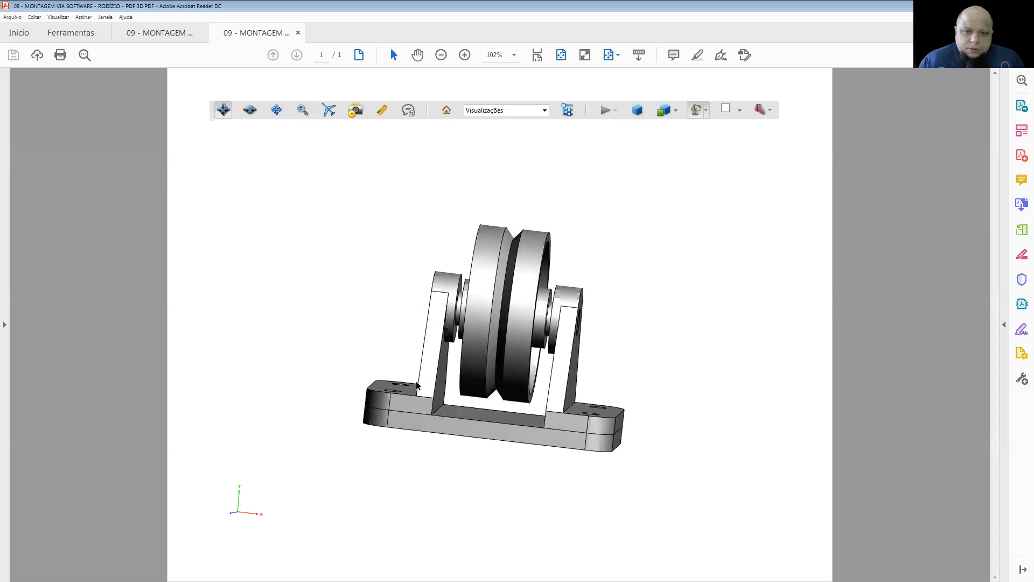
left_click_drag(388, 419, 495, 401)
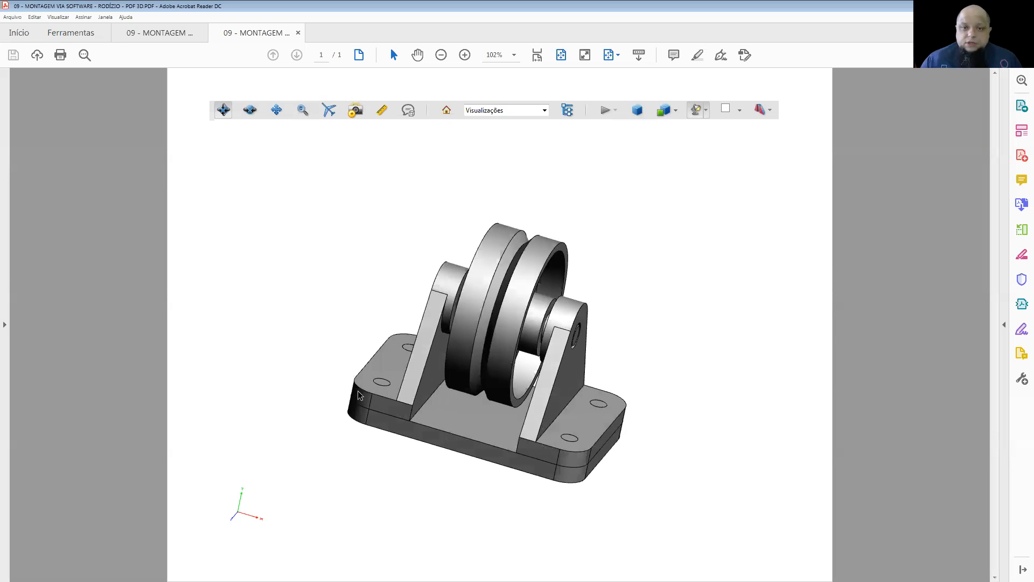
left_click_drag(406, 331, 535, 408)
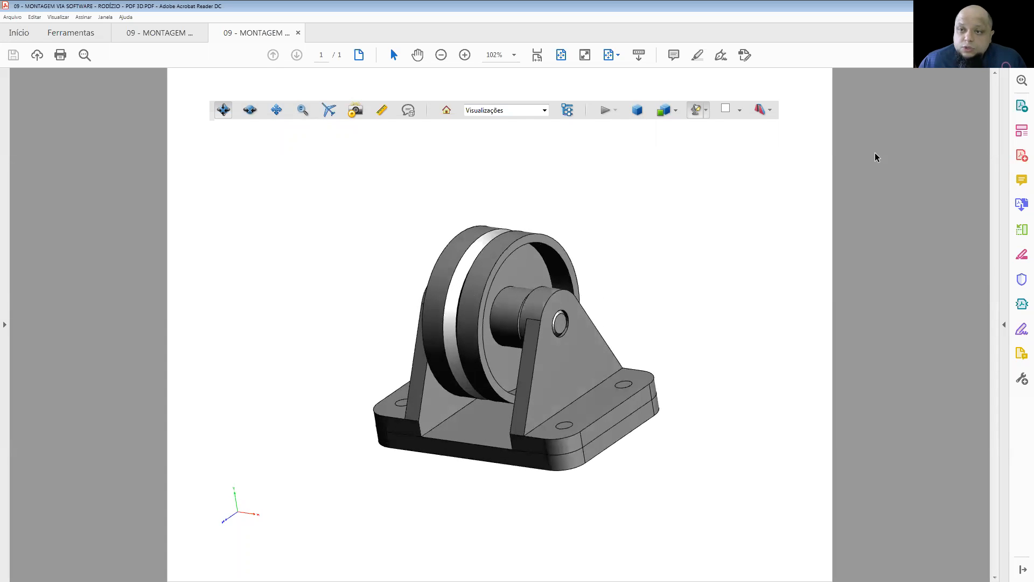
left_click(983, 5)
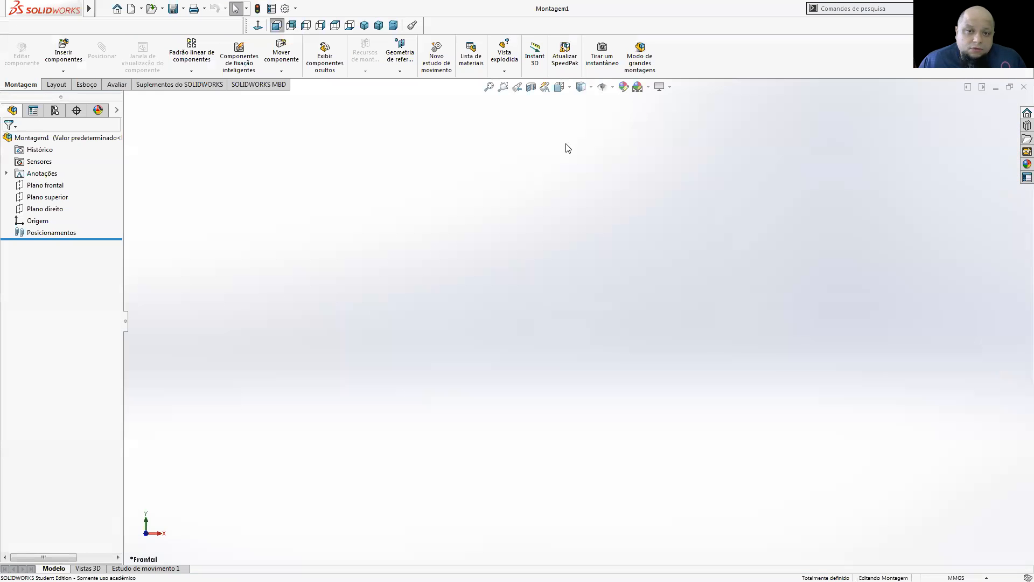
- Look through the open part documents BASE, PINO, SUPORTE, EIXO and RODA, and return to the Montagem1 assembly
left_click(54, 68)
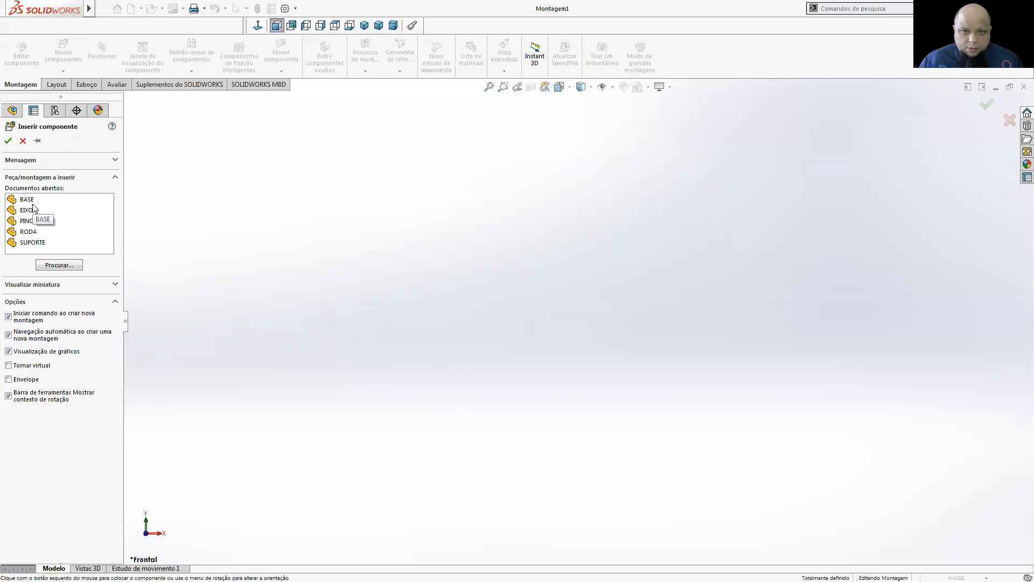
left_click(23, 140)
key("ctrl+Tab")
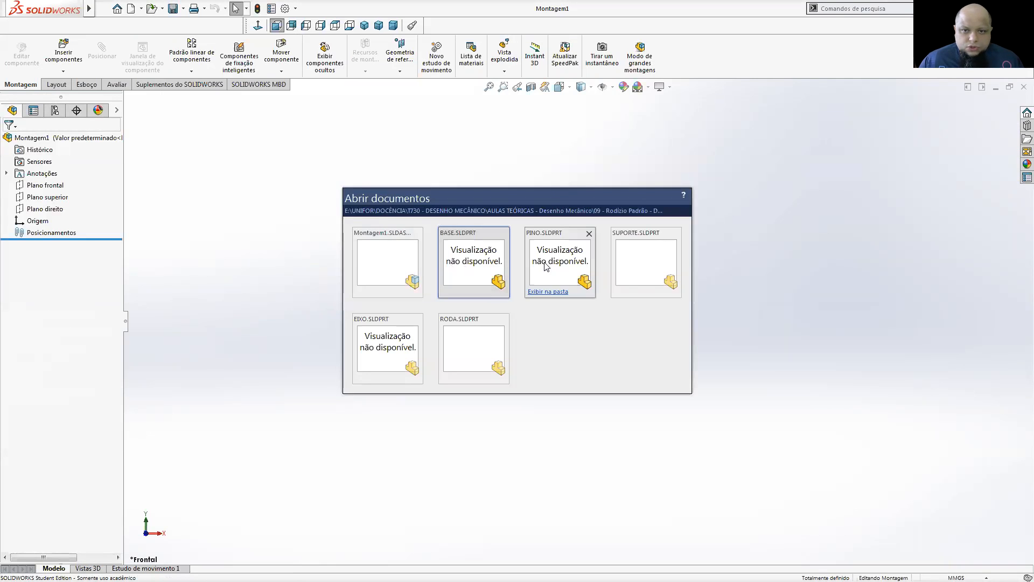
left_click(463, 263)
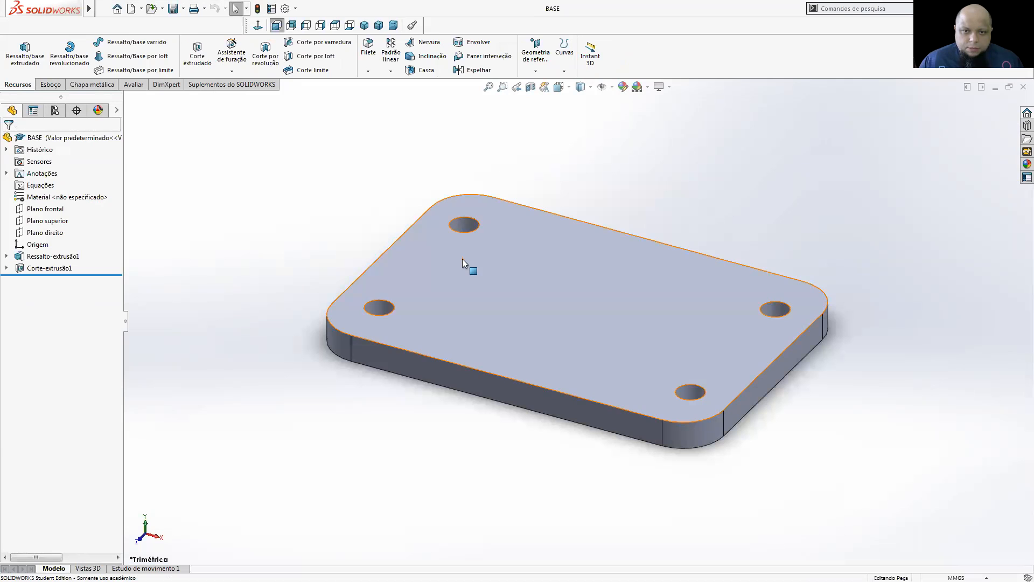
key("ctrl+Tab")
key("Tab")
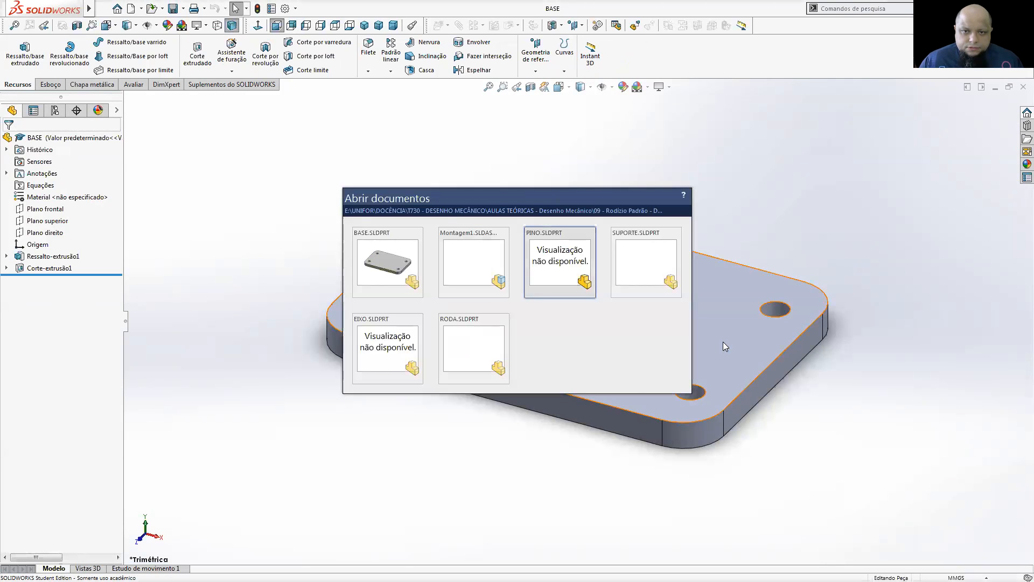
key("ctrl+Tab")
key("Tab")
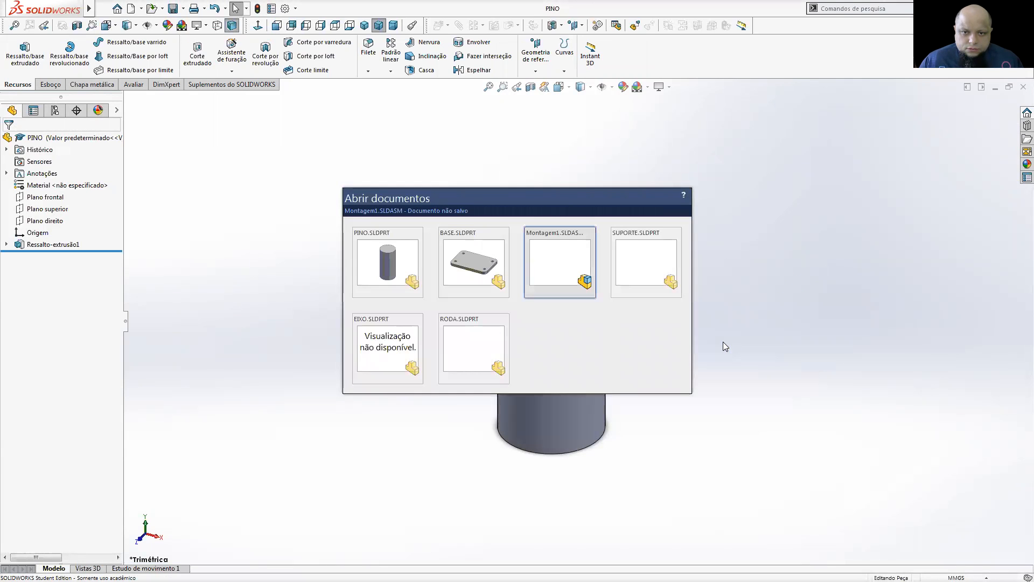
key("Tab")
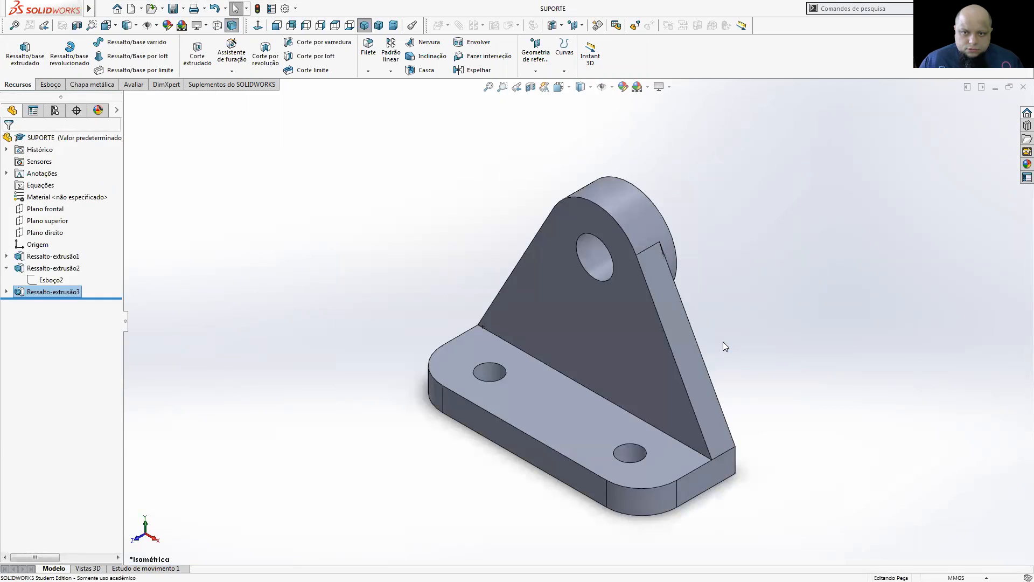
key("ctrl+Tab")
key("Tab")
key("Tab")
key("Tab")
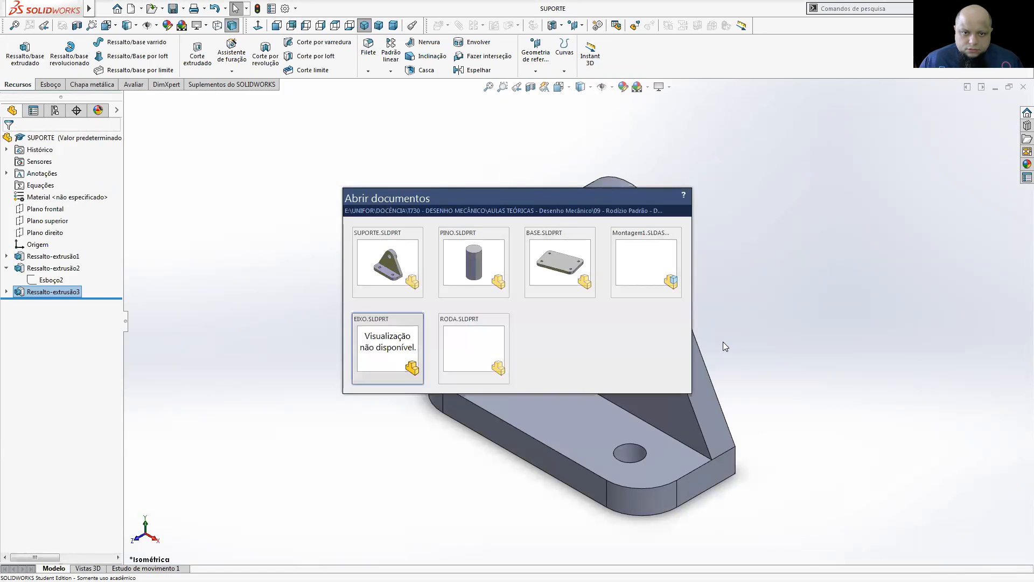
key("ctrl+Tab")
key("Tab")
key("Tab")
key("Tab")
key("Tab")
key("ctrl+Tab")
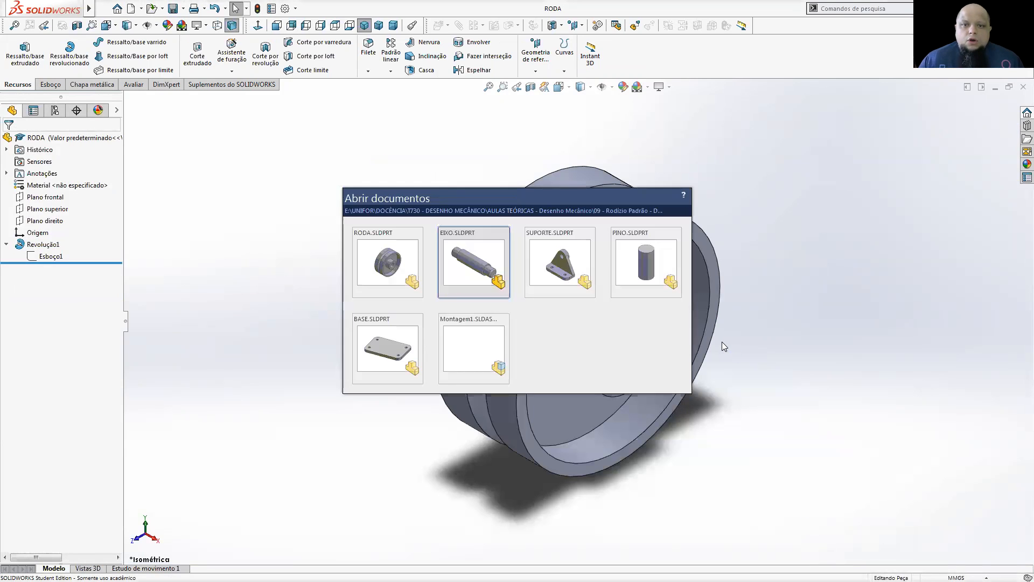
left_click(460, 334)
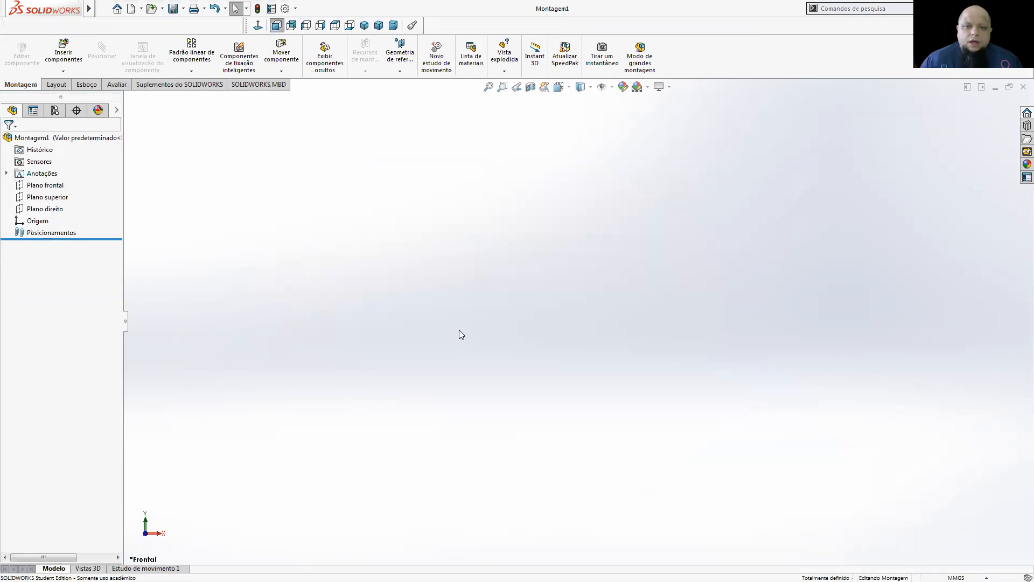
- Insert the BASE part from the 24MAB folder as the first component, showing the folder's files as thumbnails
left_click(59, 51)
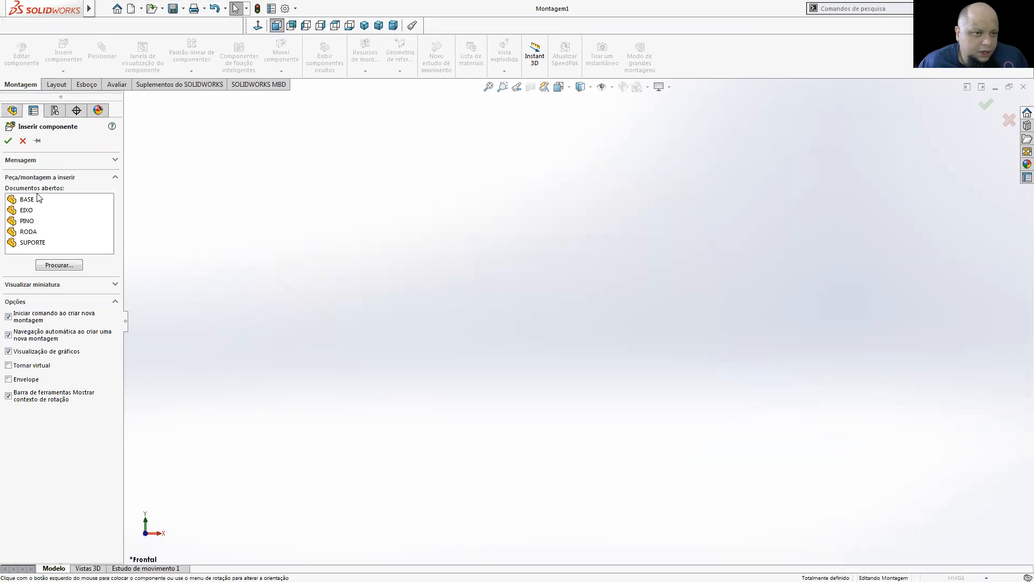
left_click(58, 265)
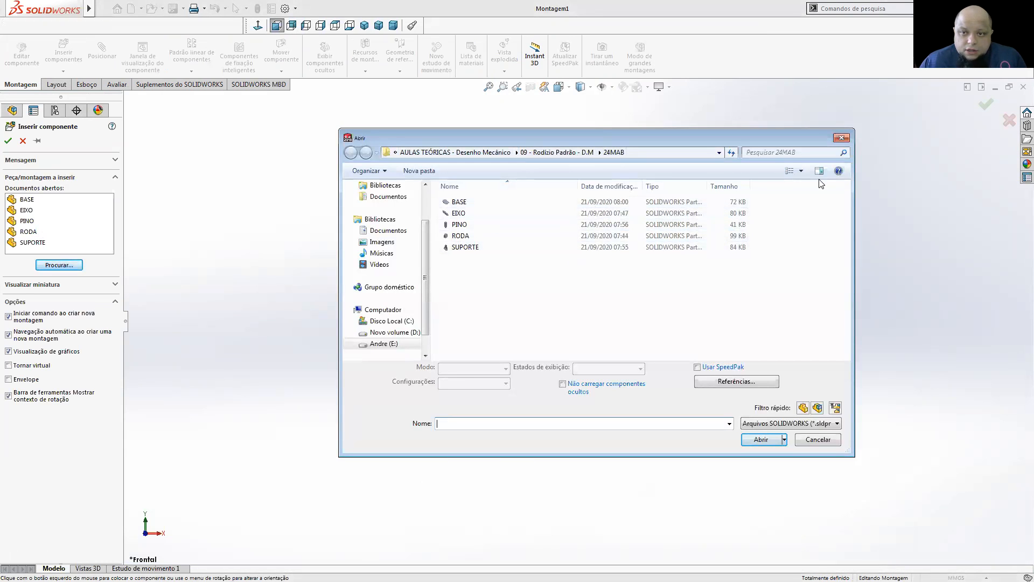
left_click(802, 171)
left_click(852, 99)
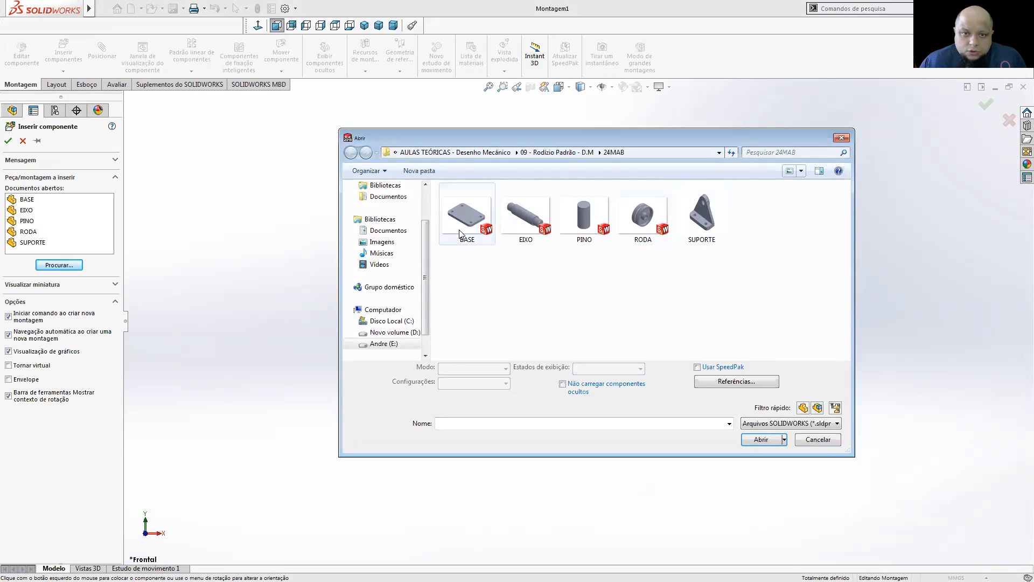
left_click(467, 215)
left_click(761, 433)
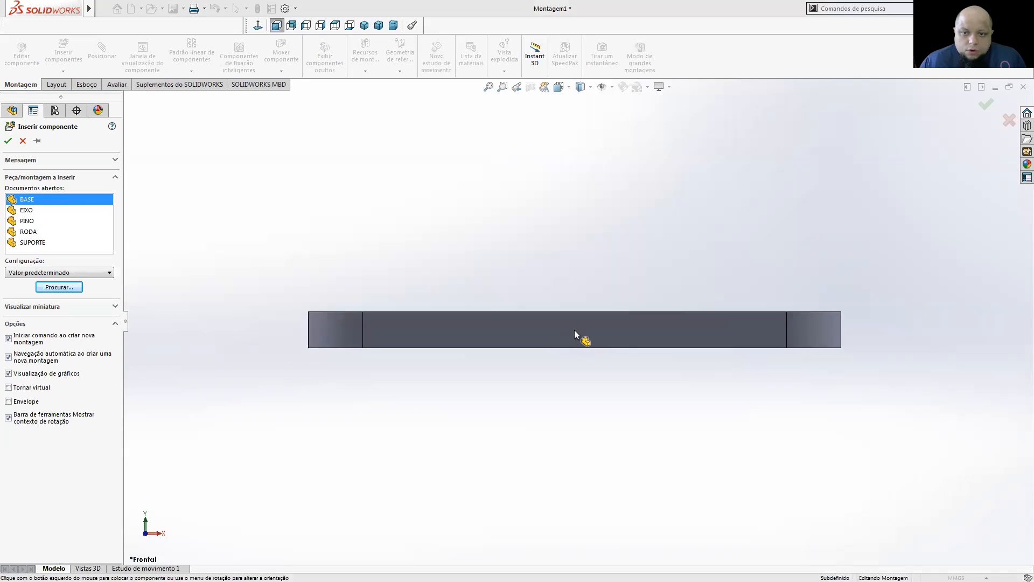
left_click(574, 330)
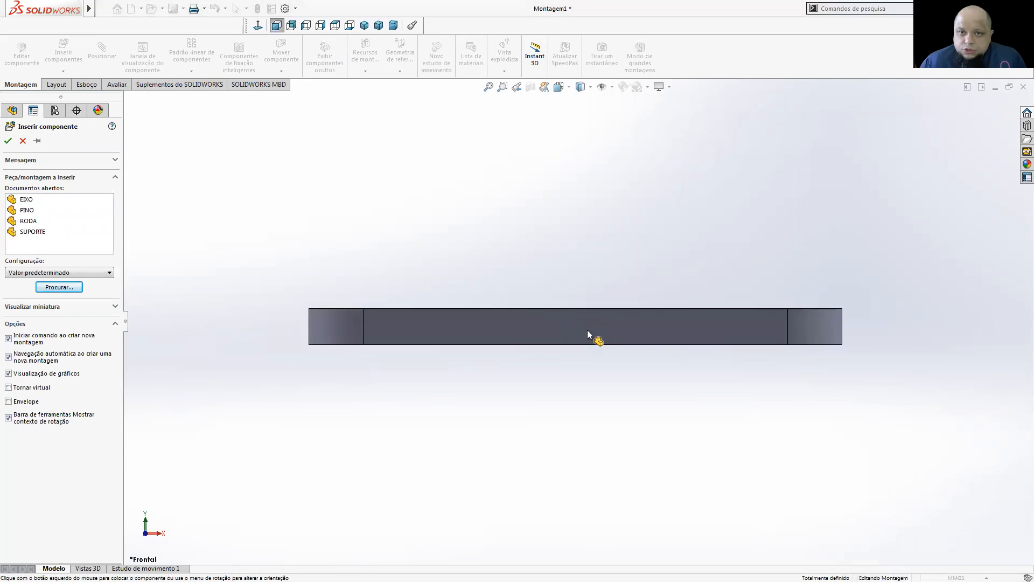
left_click(593, 336)
- Show the assembly in isometric view and examine the component commands available for the fixed BASE plate
scroll(651, 322, "up", 3)
middle_click_drag(651, 321, 624, 439)
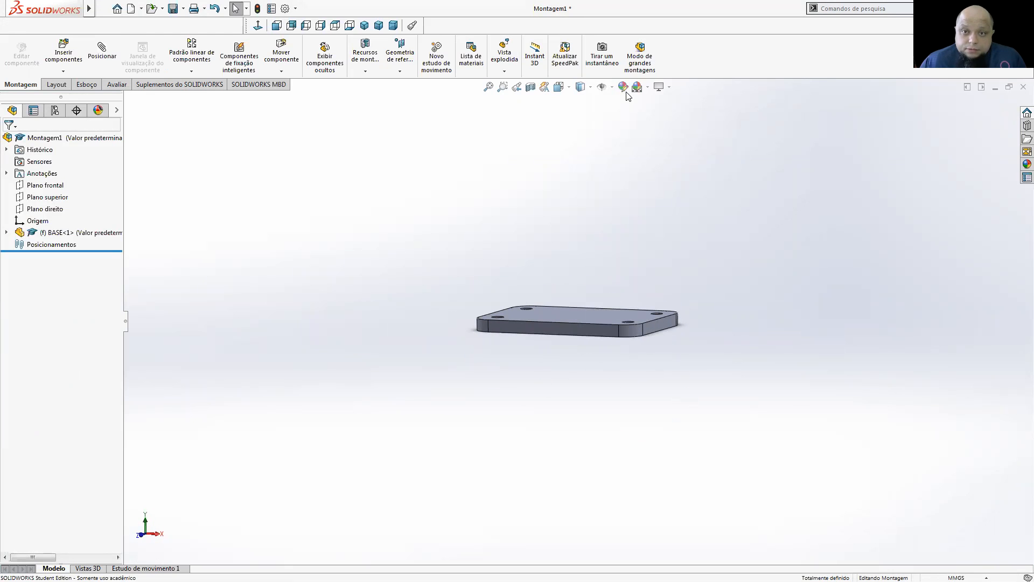
left_click(558, 87)
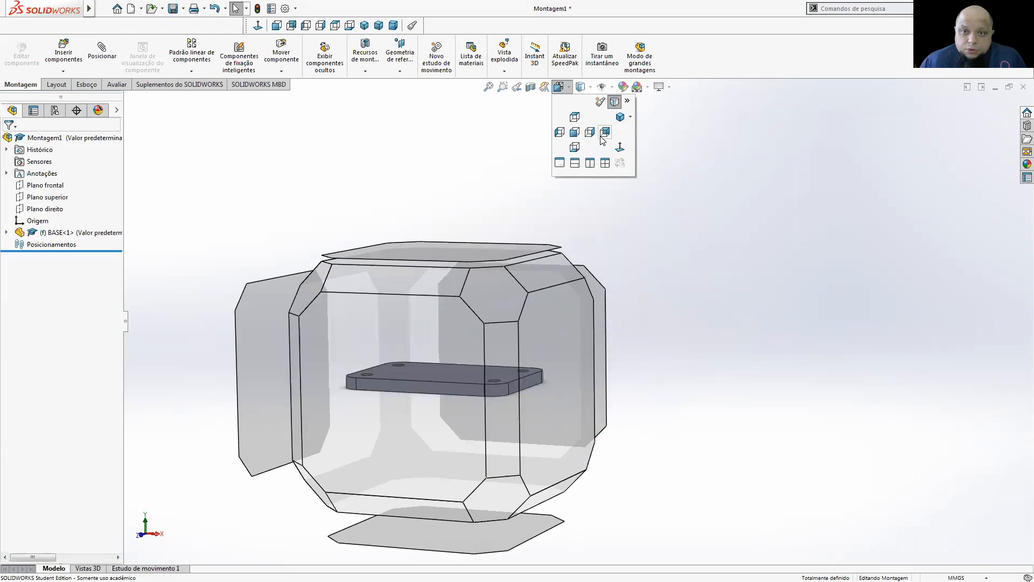
left_click(603, 135)
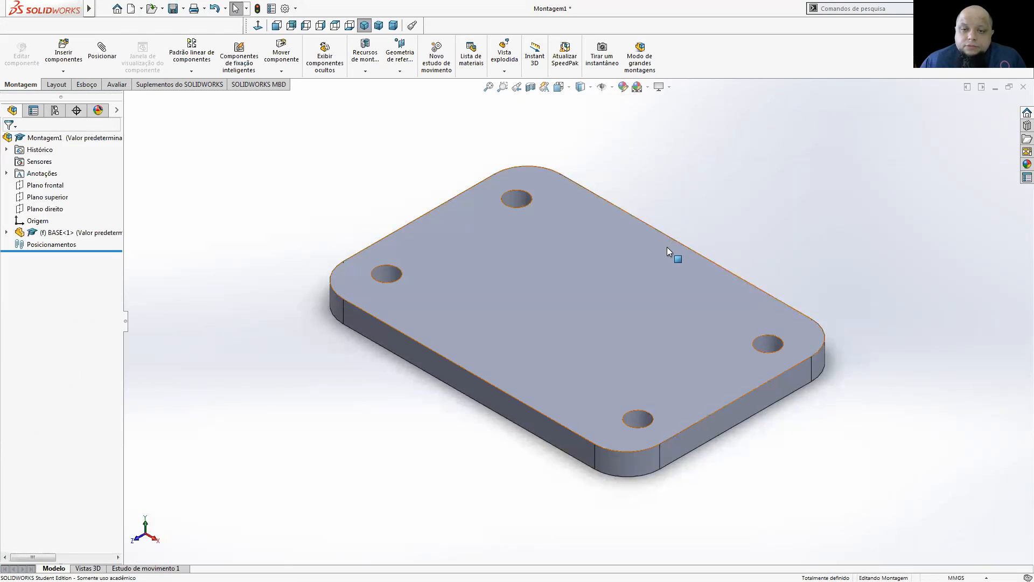
left_click_drag(597, 295, 655, 318)
left_click_drag(581, 324, 636, 227)
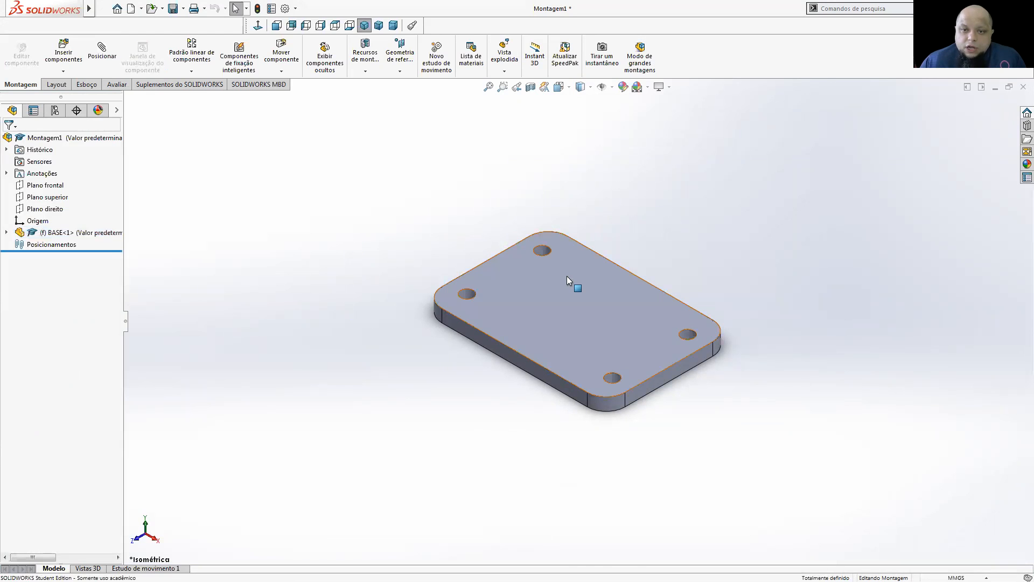
right_click(567, 277)
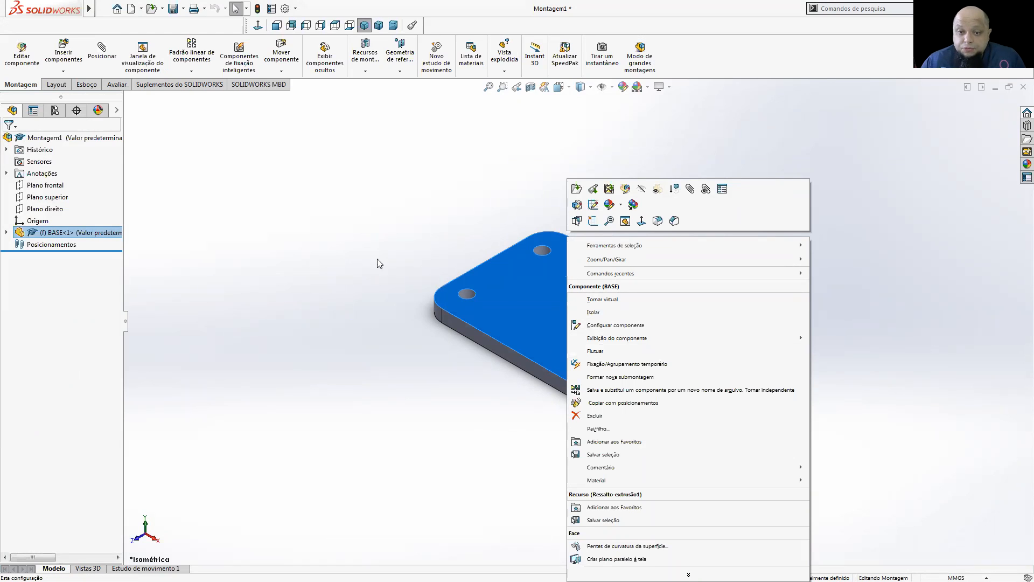
left_click(369, 235)
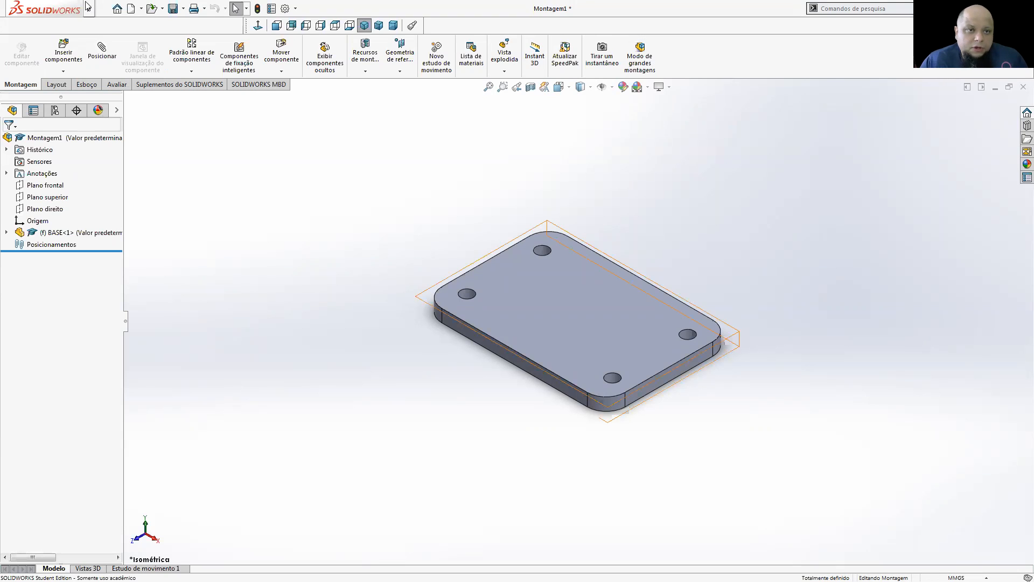
- Insert the open SUPORTE part as a component in free space beside the base plate
left_click(70, 54)
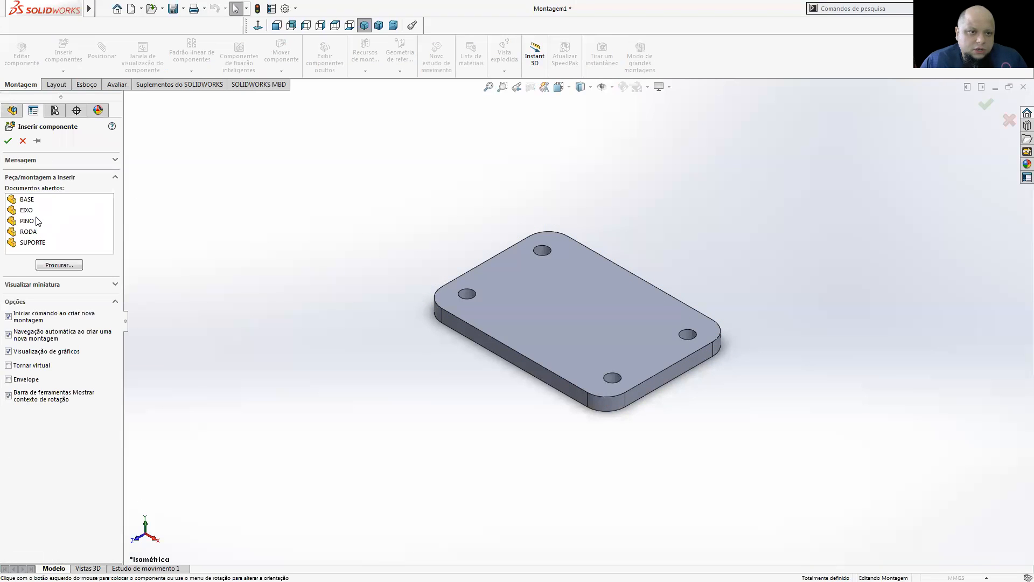
left_click(27, 243)
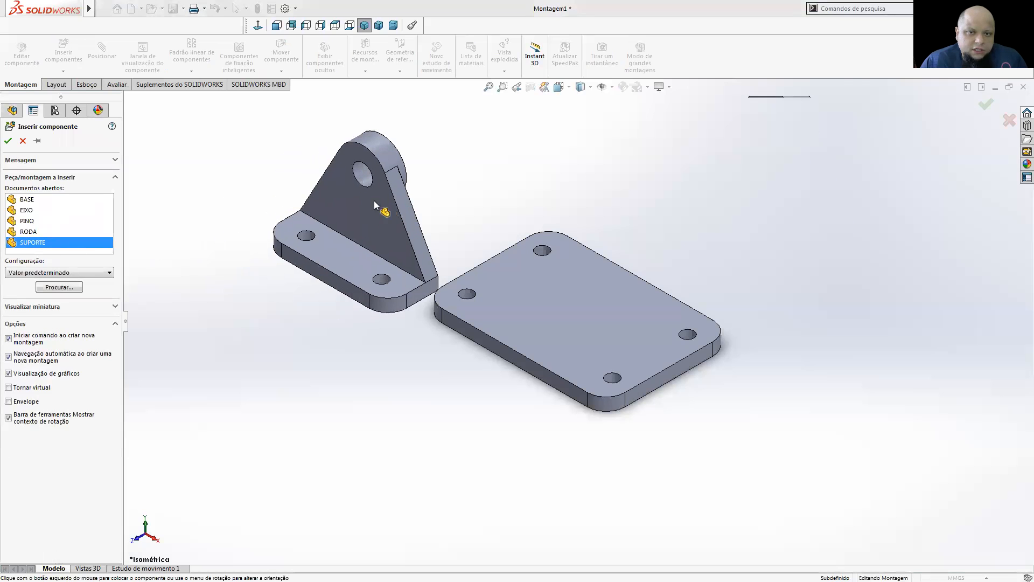
left_click(347, 178)
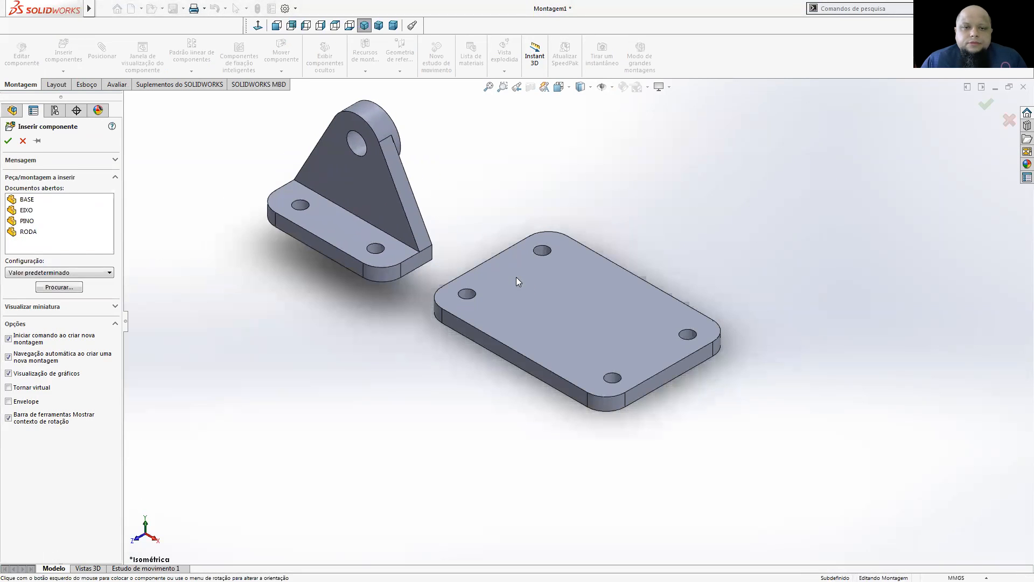
mouse_move(447, 261)
middle_mouse_down()
mouse_move(448, 201)
mouse_move(547, 176)
mouse_move(478, 189)
mouse_move(452, 243)
middle_mouse_up()
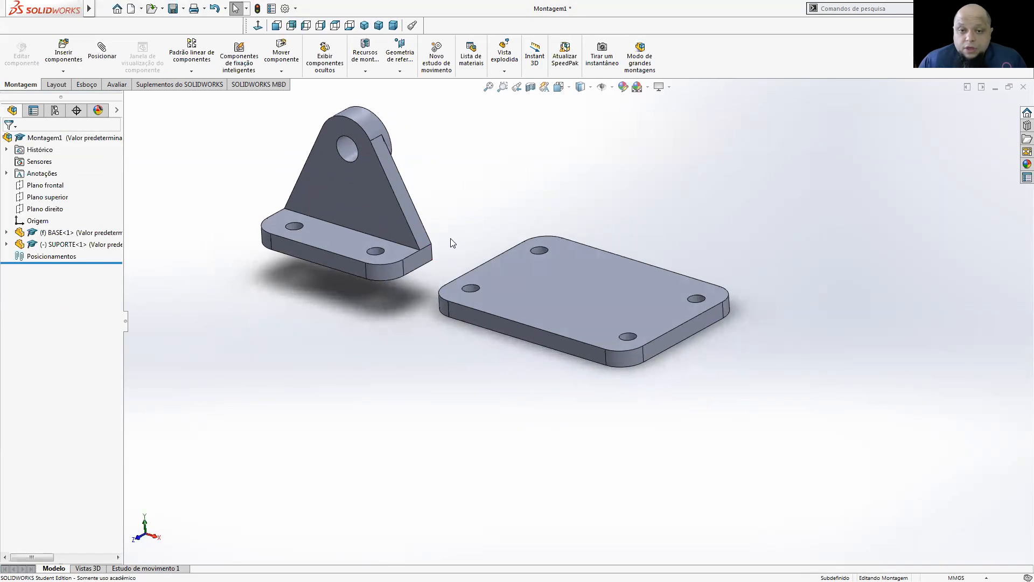
middle_click_drag(452, 243, 452, 283)
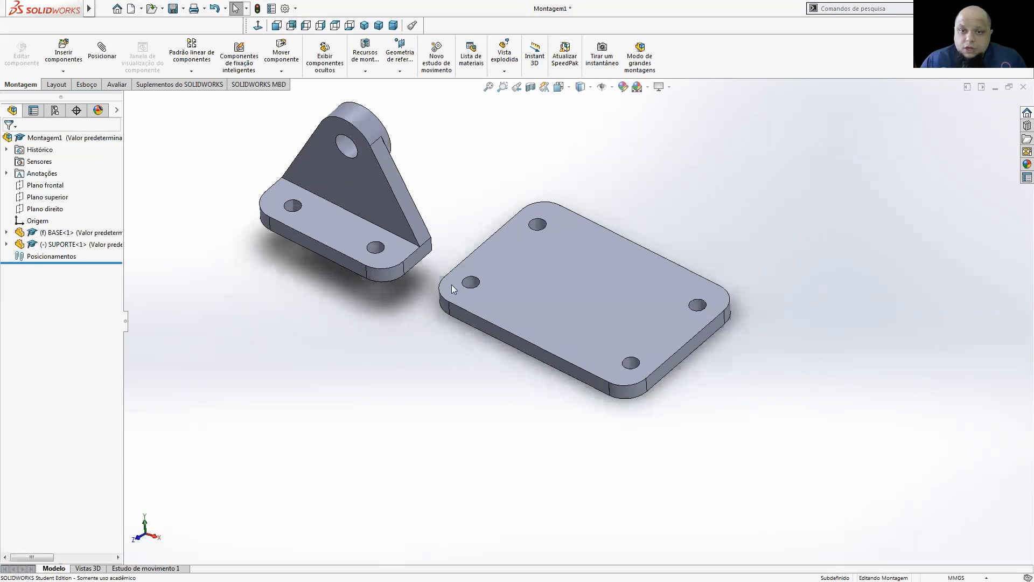
- Rotate the SUPORTE about its vertical axis with the move triad and reposition it beside the base plate in top view
right_click(354, 226)
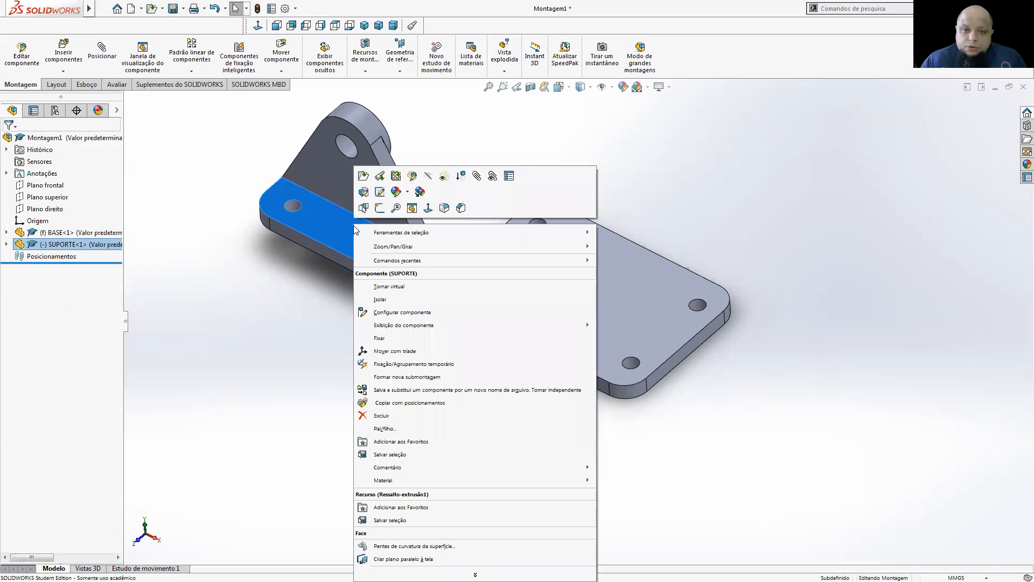
left_click(431, 352)
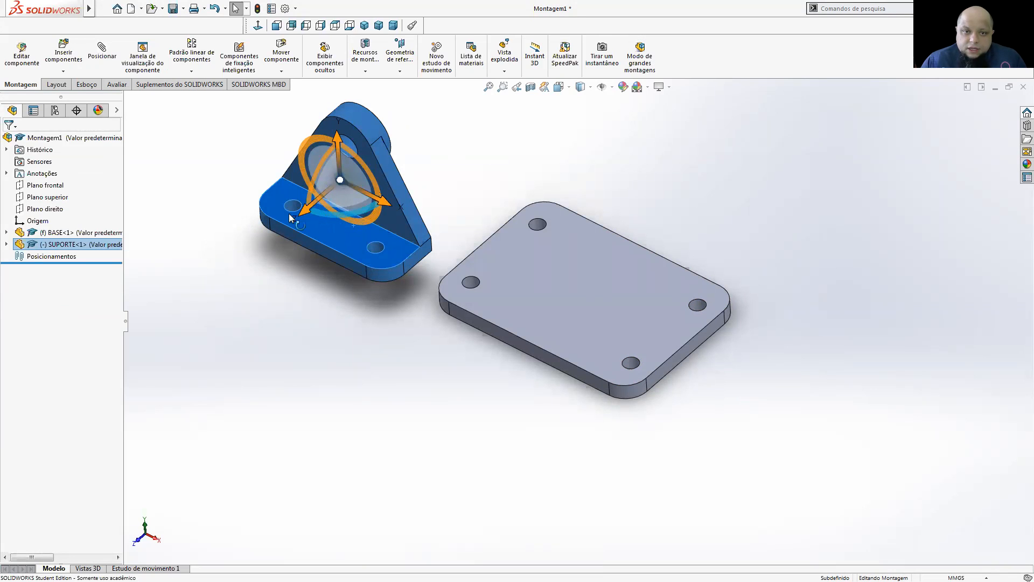
left_click_drag(276, 214, 409, 266)
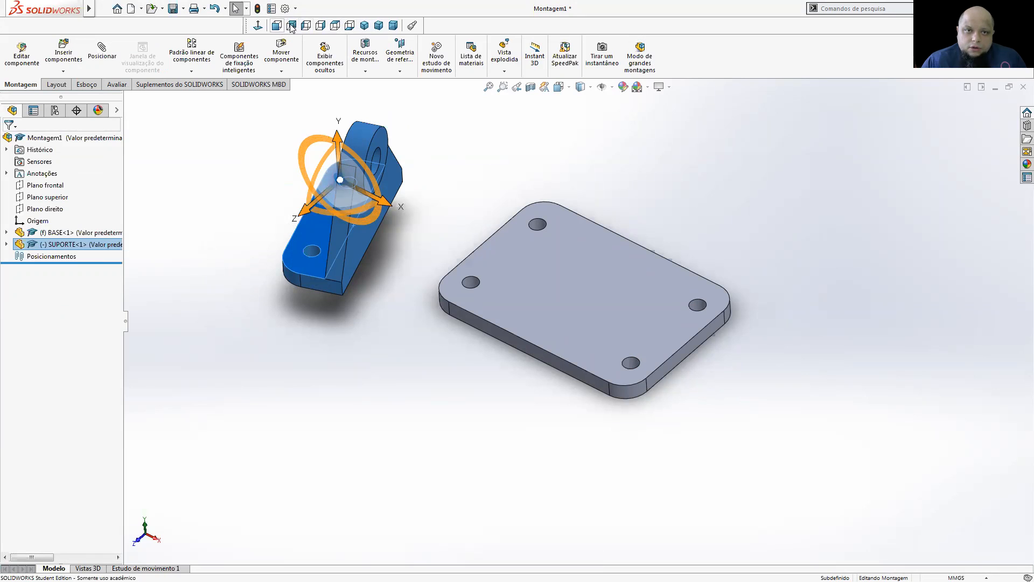
left_click(335, 26)
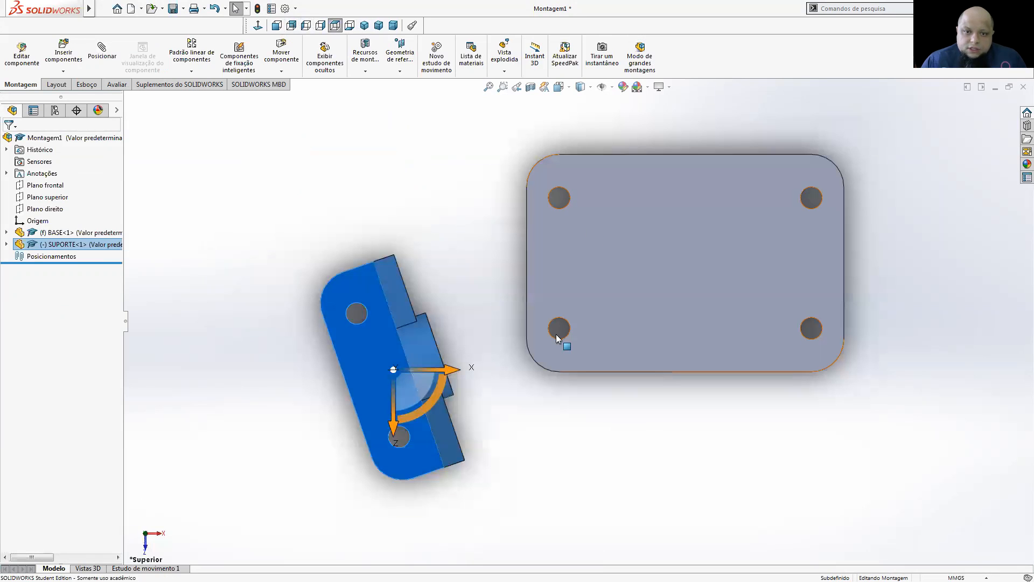
left_click_drag(409, 384, 427, 292)
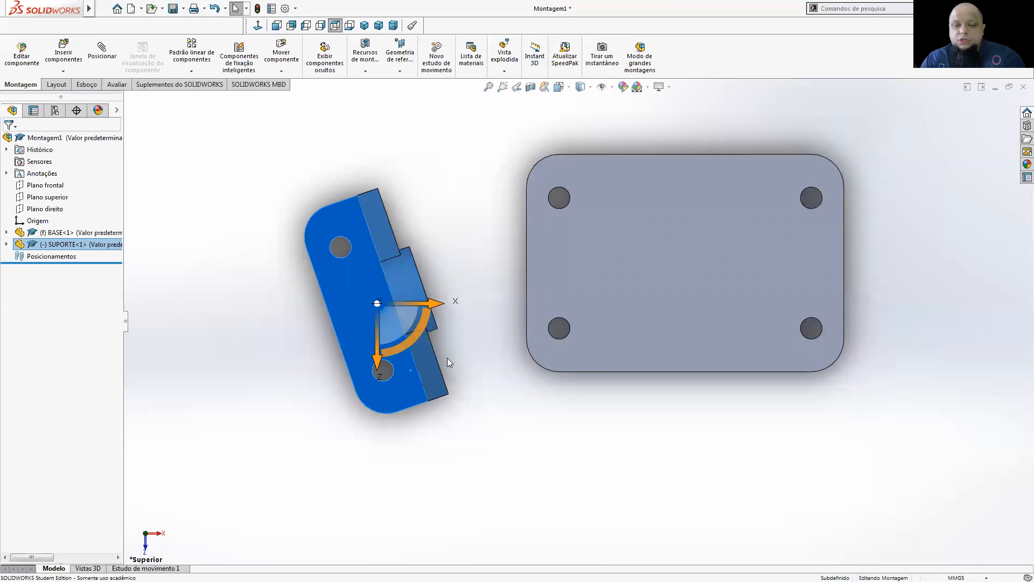
left_click(522, 505)
- Mate the underside of the SUPORTE coincident with the top face of the BASE and check their contact in the left view
middle_click_drag(522, 504, 530, 323)
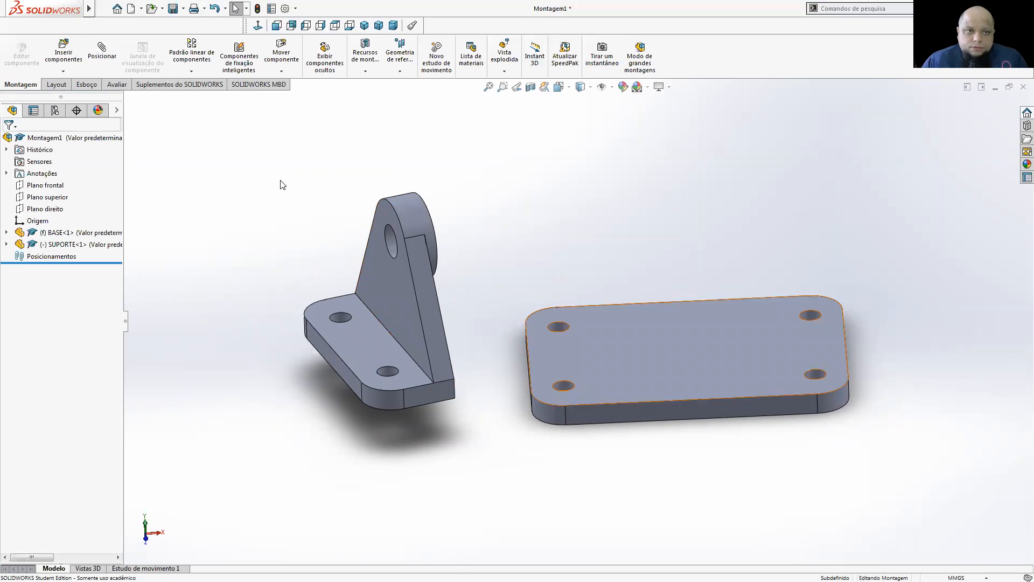
left_click(102, 51)
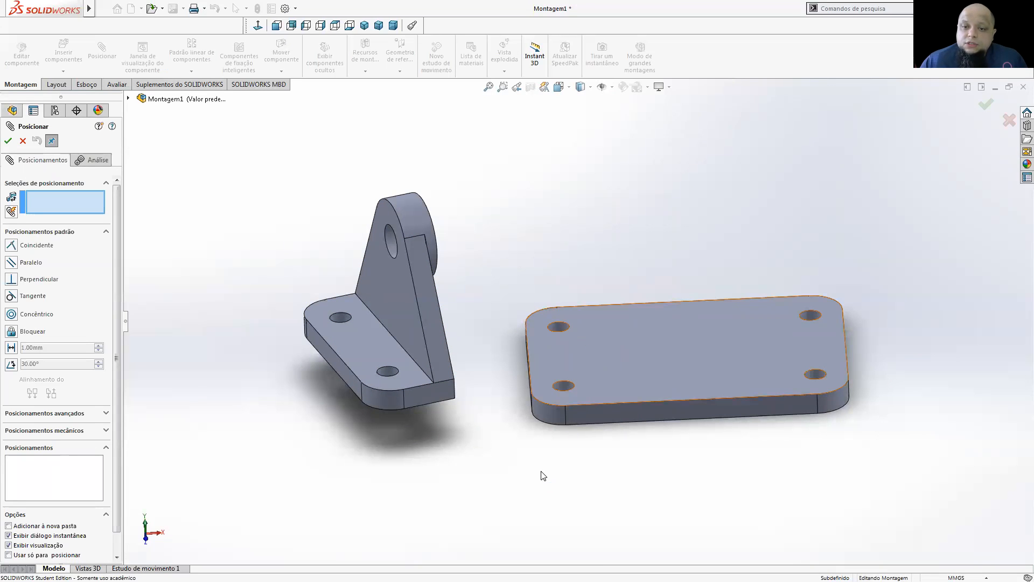
middle_click_drag(533, 448, 533, 300)
left_click(413, 342)
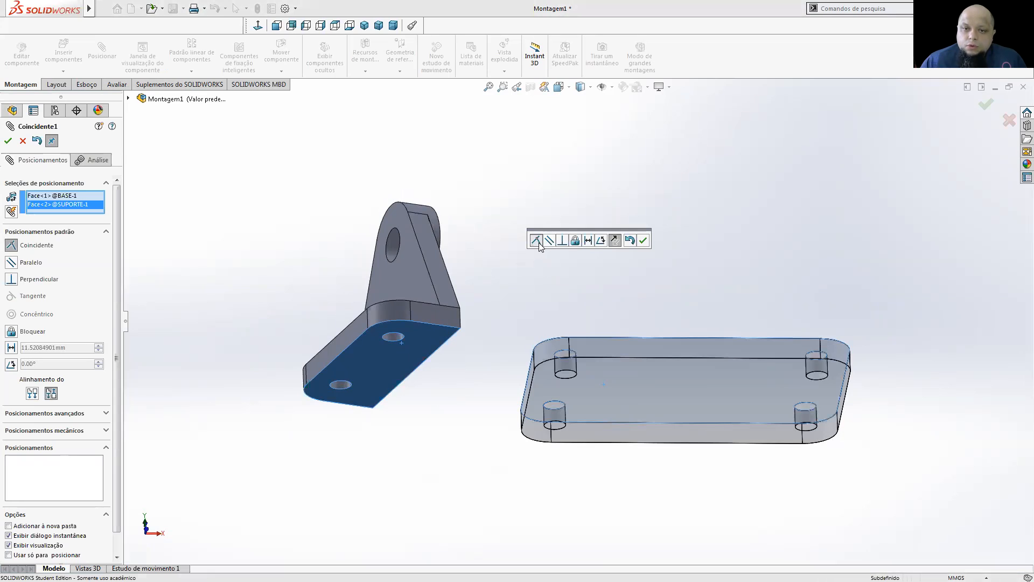
left_click(643, 241)
middle_click_drag(614, 259, 619, 331)
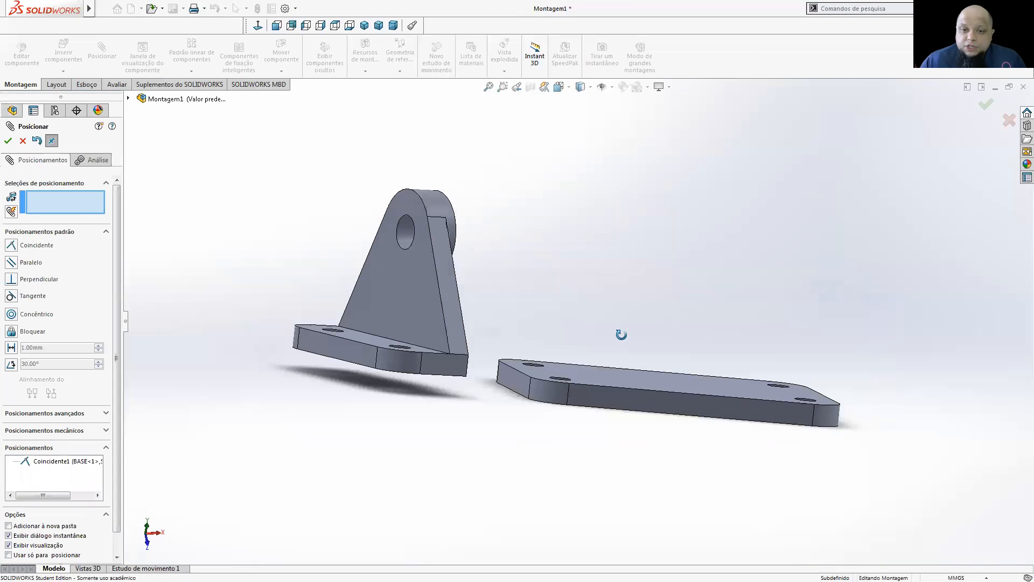
left_click(306, 26)
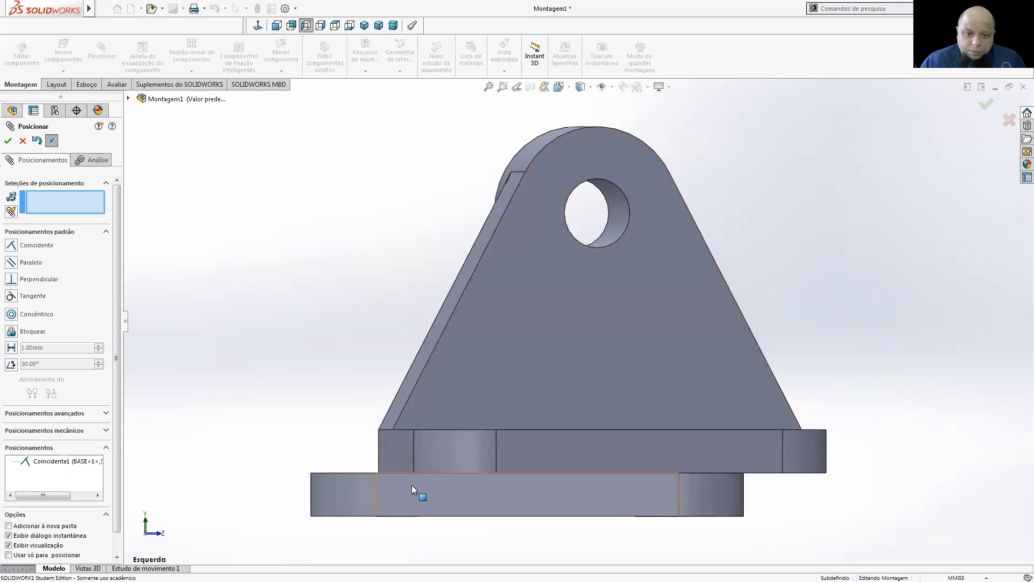
scroll(354, 360, "up", 7)
middle_click_drag(789, 328, 556, 377)
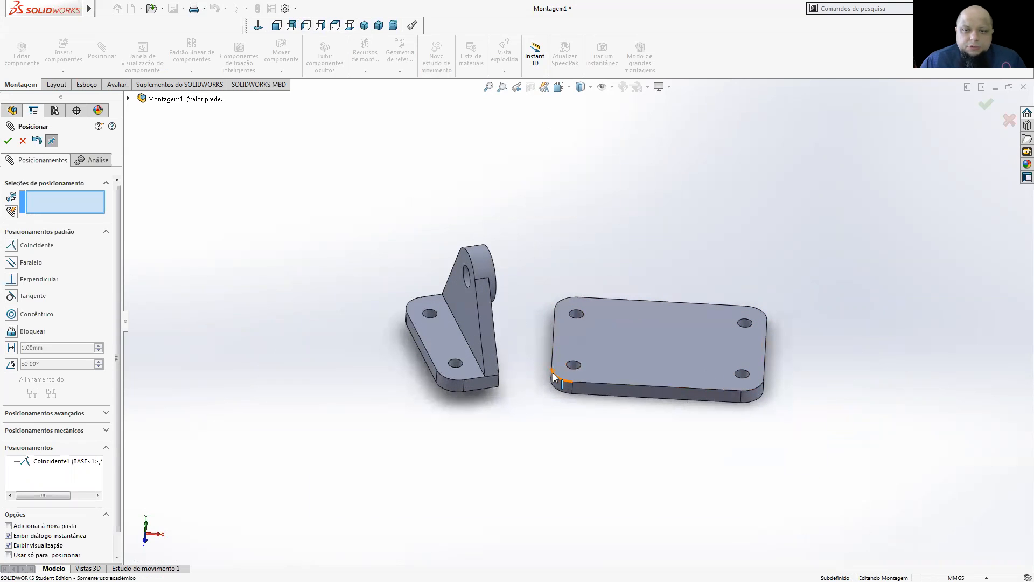
- Add a concentric mate between the BASE's front corner hole nearest the SUPORTE and the SUPORTE's front flange hole
scroll(436, 324, "down", 3)
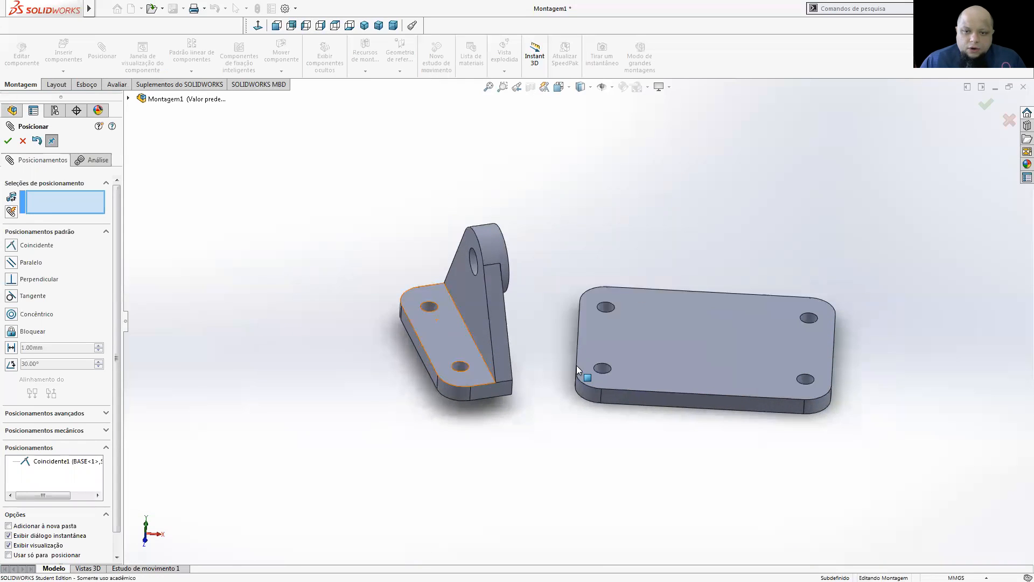
left_click(633, 370)
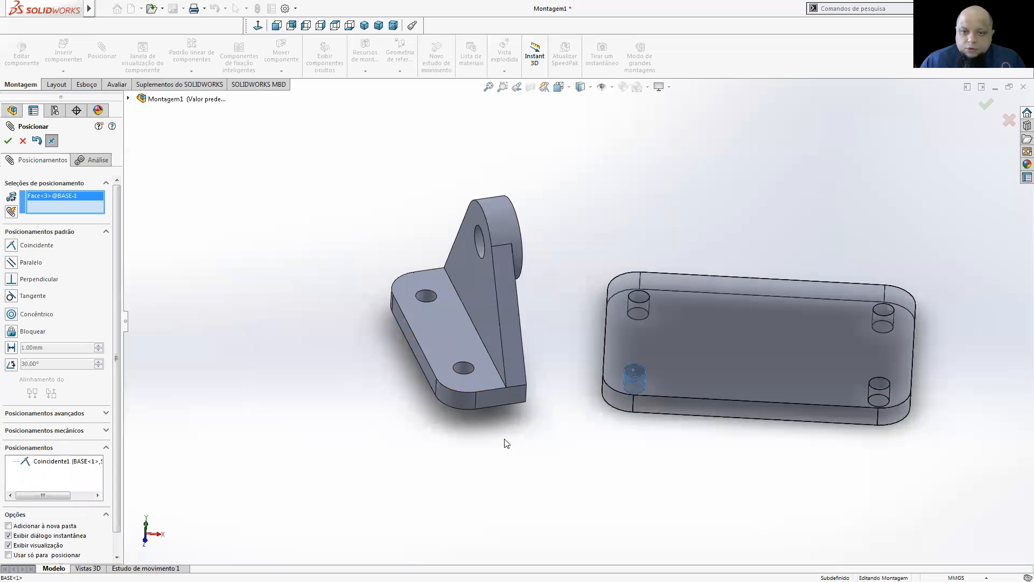
left_click(462, 367)
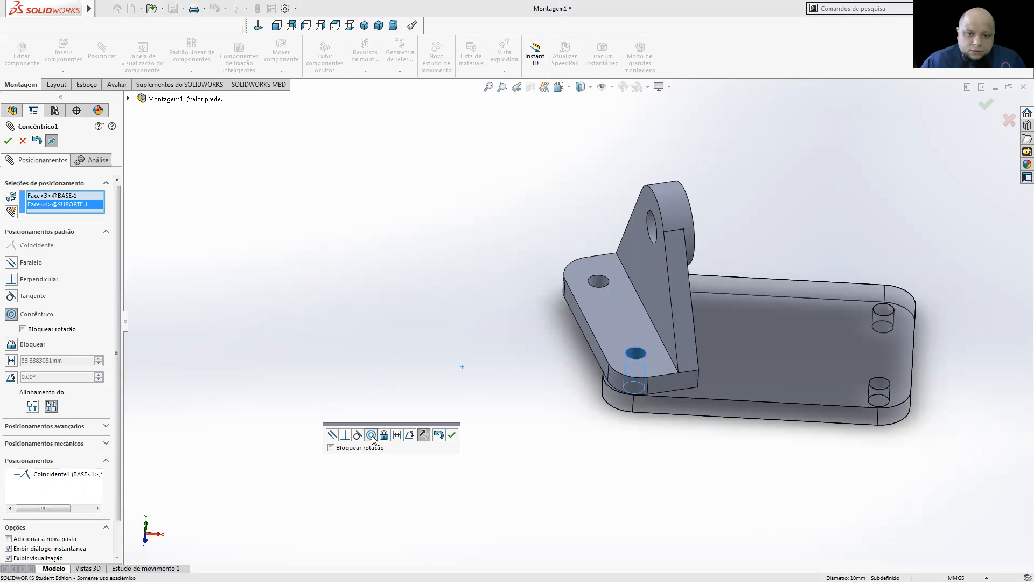
left_click(452, 434)
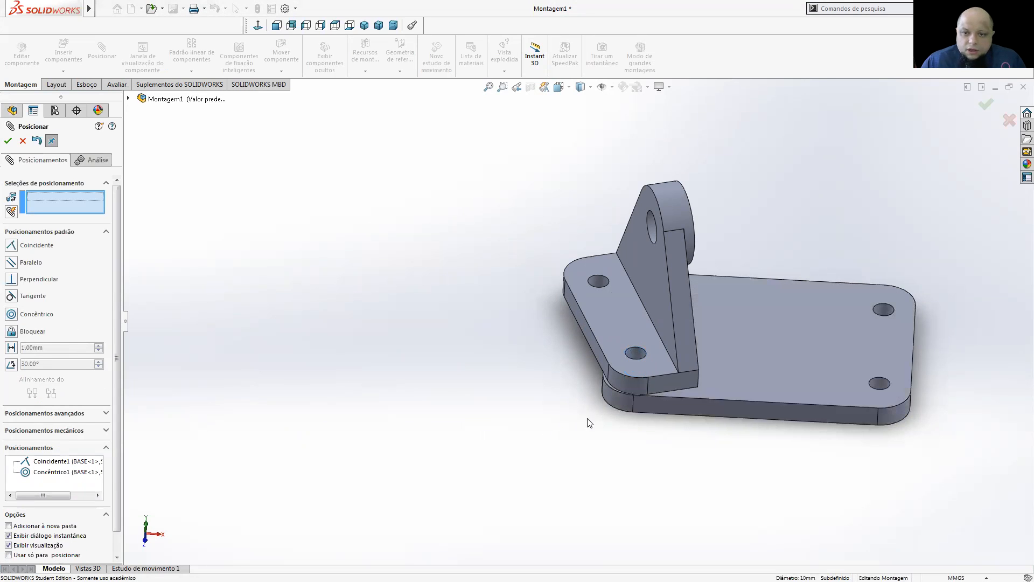
- Swing the SUPORTE around the mated corner hole to test its remaining freedom and uncover the BASE's other hole on that side
scroll(649, 411, "down", 2)
middle_click_drag(655, 360, 598, 436)
left_click_drag(628, 212, 562, 214)
middle_click_drag(761, 417, 476, 392)
left_click_drag(476, 393, 398, 435)
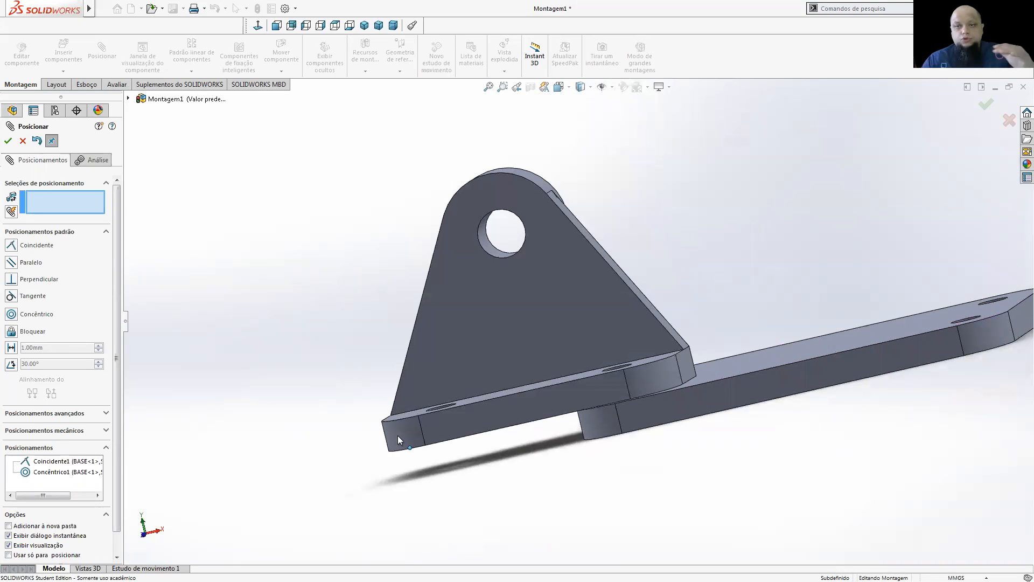
- Mate the SUPORTE's second flange hole concentric with the uncovered BASE hole, inspect the alignment from all sides and finish mating
middle_click_drag(677, 454, 646, 501)
left_click(695, 276)
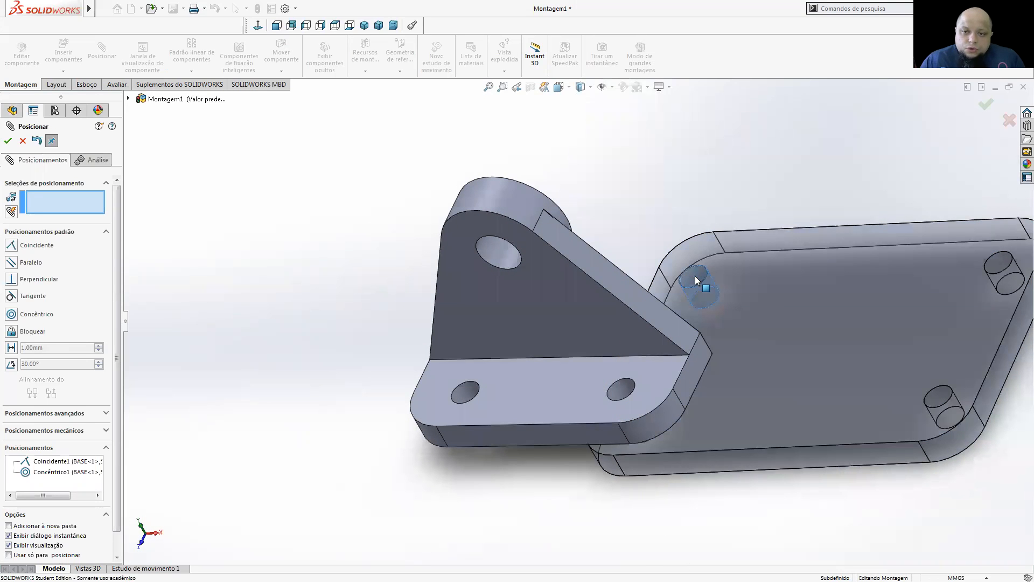
left_click(462, 392)
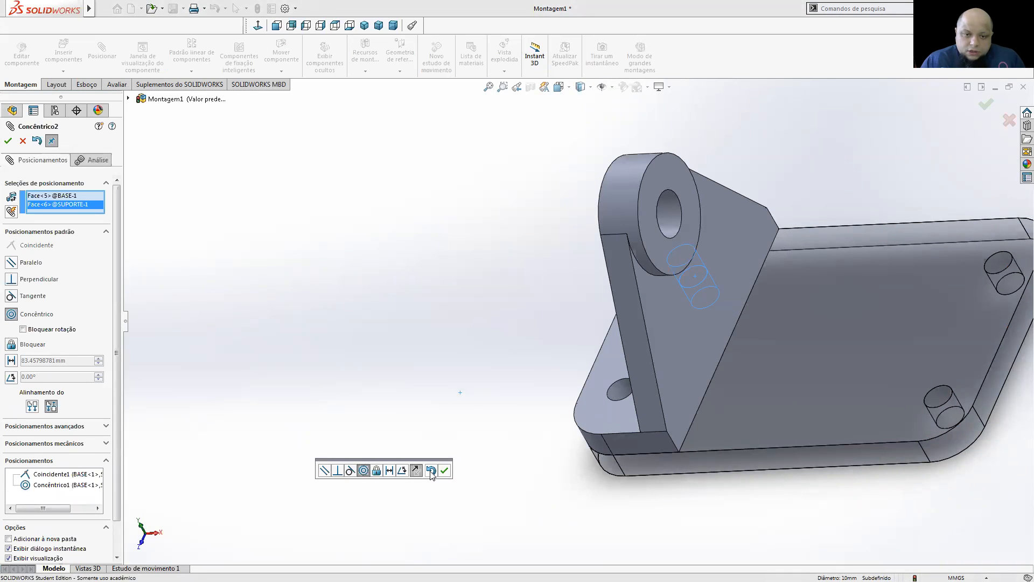
left_click(444, 471)
scroll(569, 324, "down", 4)
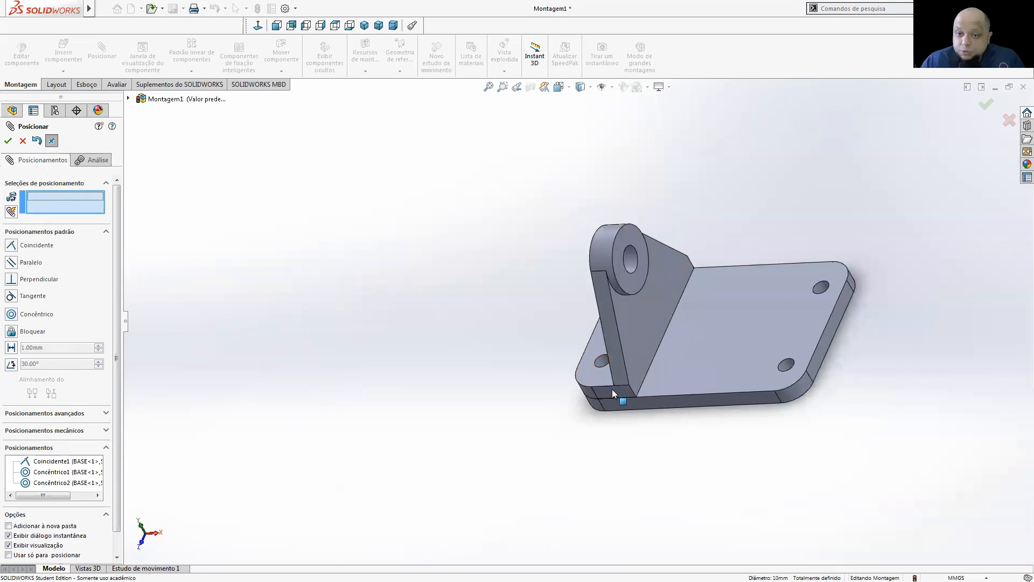
middle_click_drag(568, 315, 757, 330)
scroll(664, 294, "up", 5)
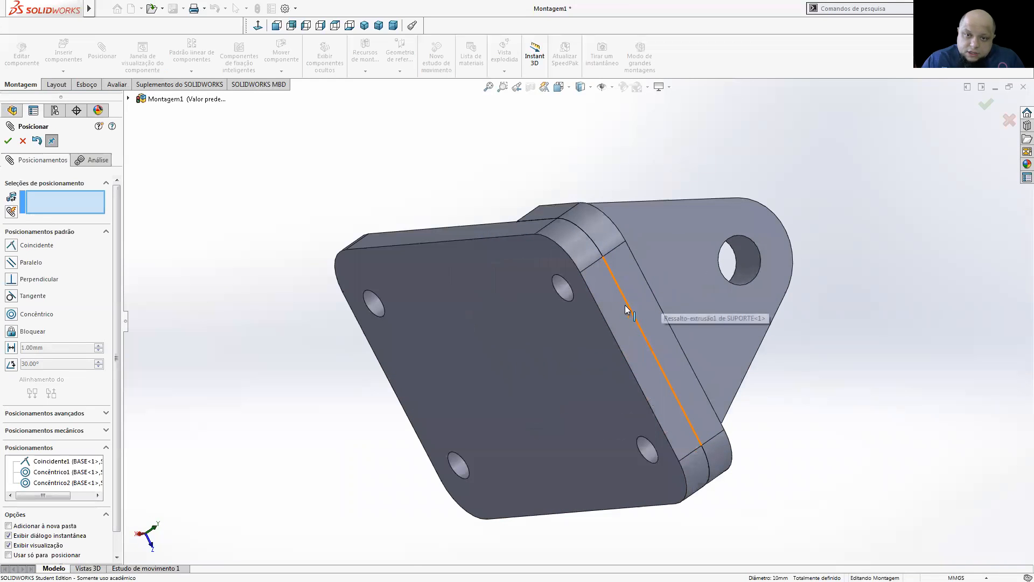
middle_click_drag(541, 434, 434, 306)
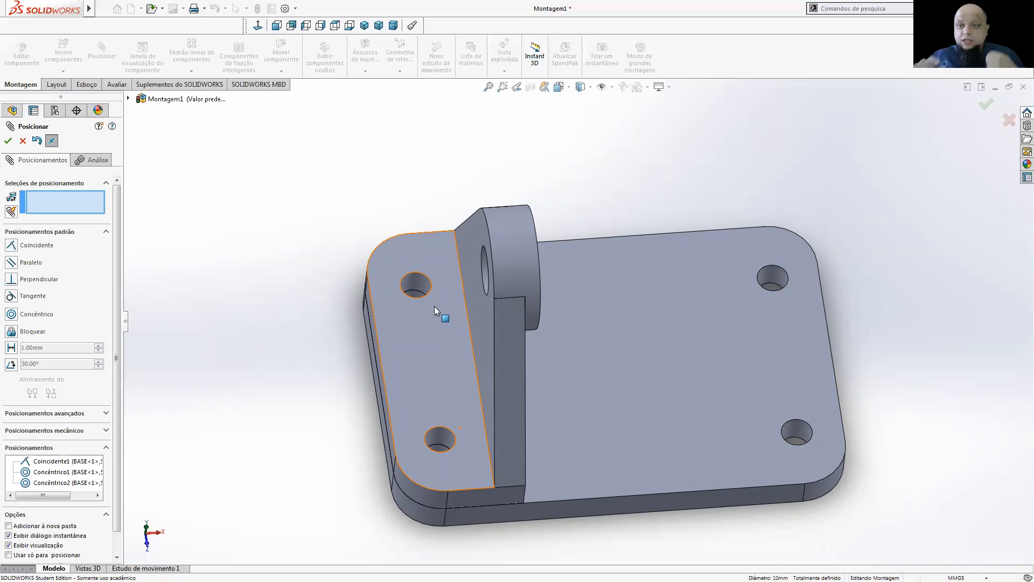
scroll(551, 359, "up", 4)
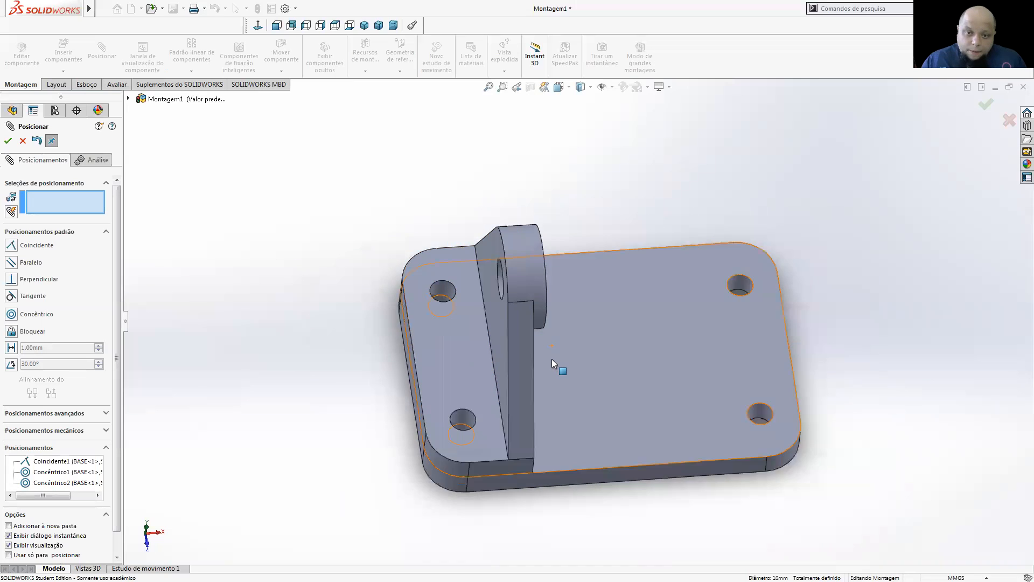
middle_click_drag(571, 385, 526, 288)
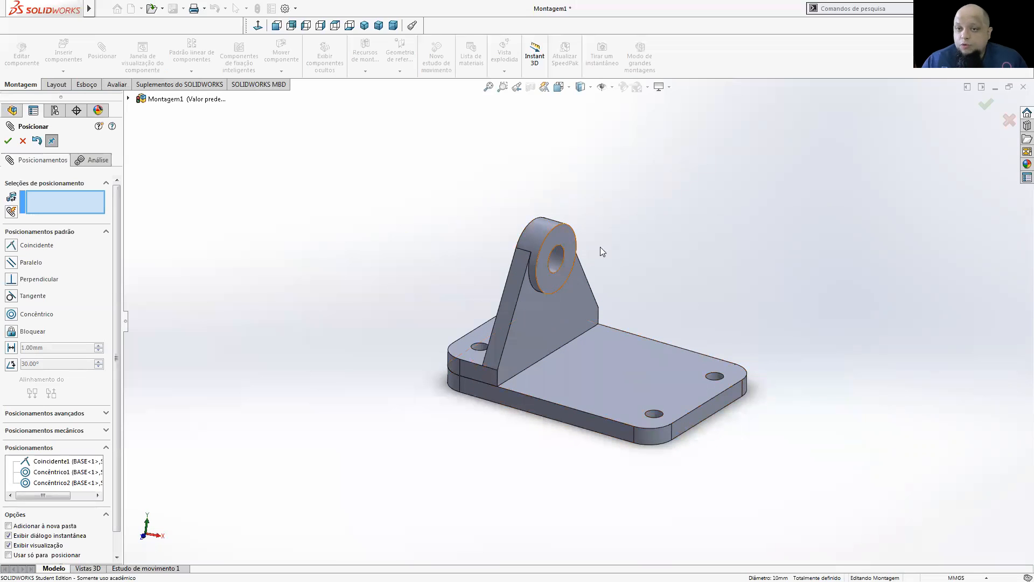
left_click(8, 140)
- Insert the open EIXO part as a component in free space above the base plate
left_click(63, 54)
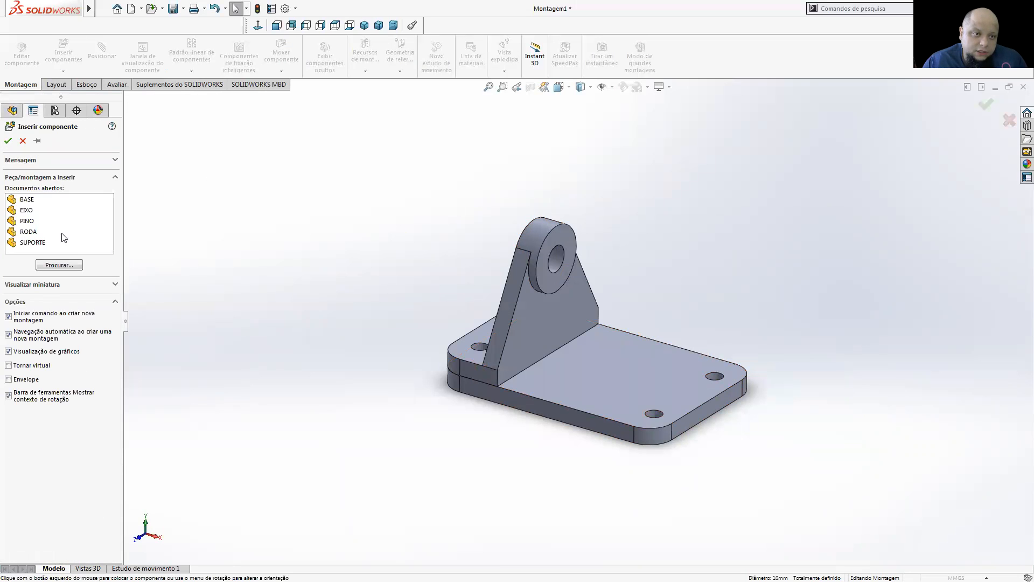
left_click(28, 211)
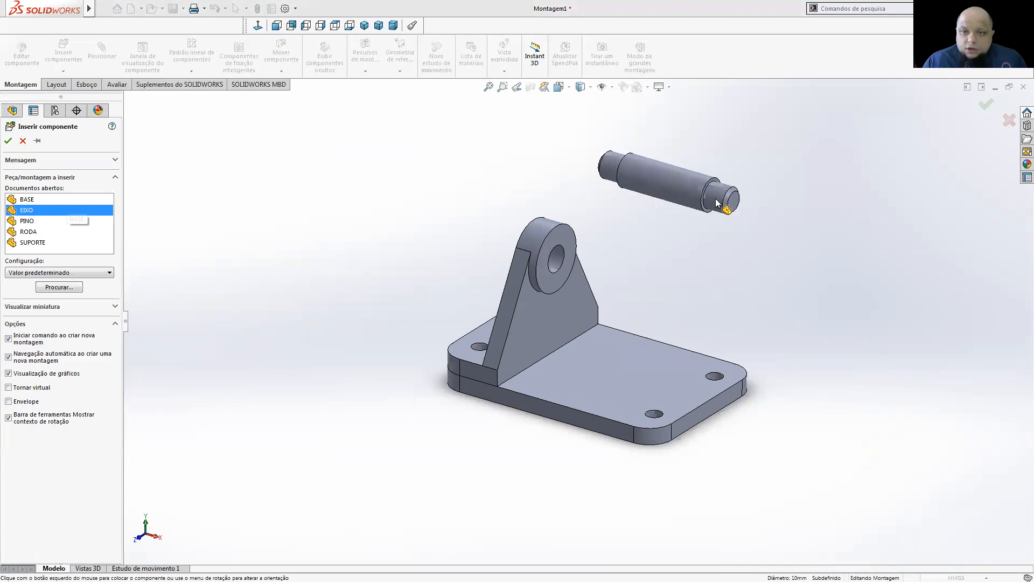
left_click(792, 245)
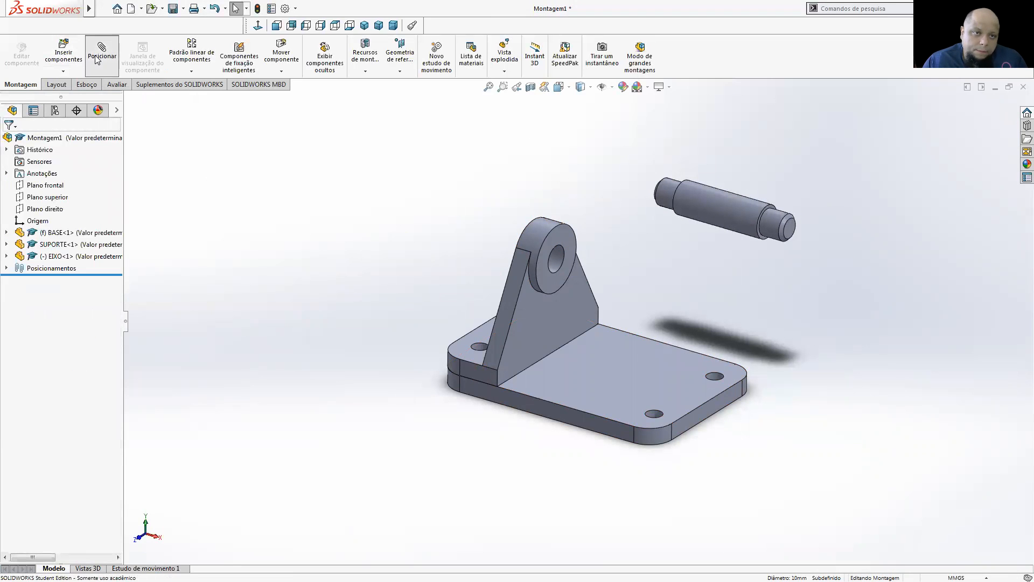
- Add a concentric mate between the EIXO's narrow end and the bore of the SUPORTE's round boss
left_click(669, 197)
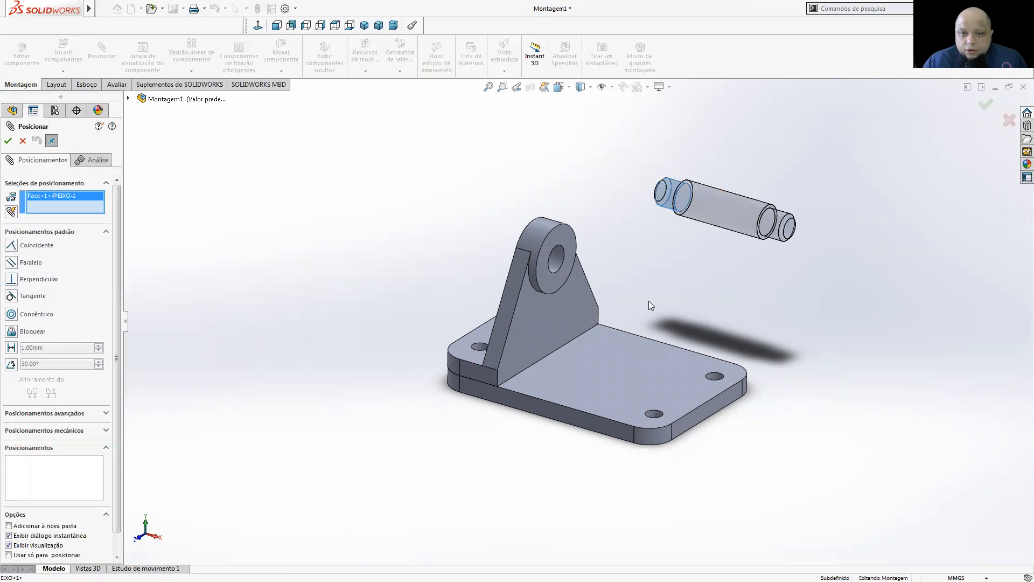
left_click(558, 262)
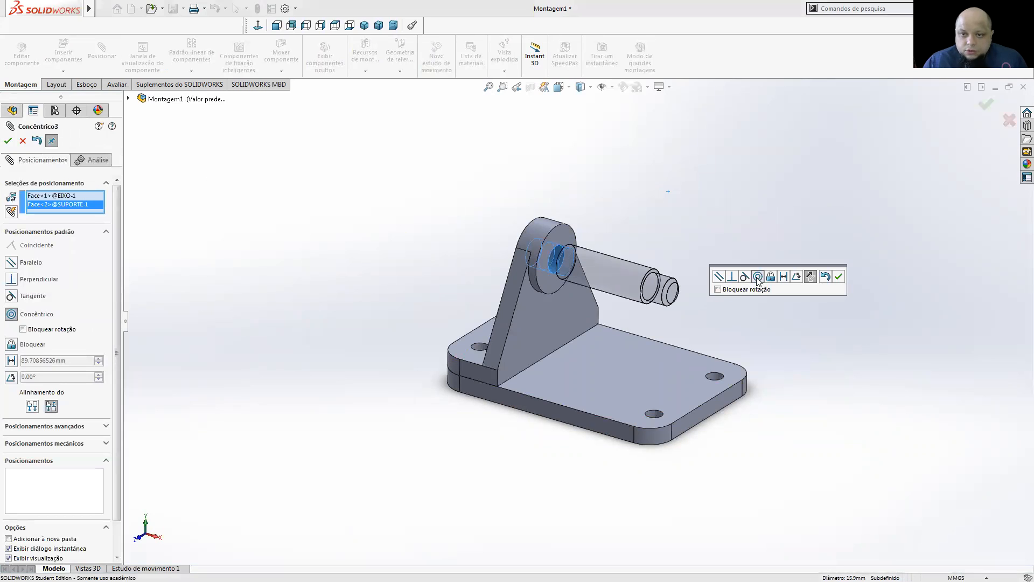
left_click(839, 276)
- Slide the EIXO through the SUPORTE's bore to test its axial freedom, and pull it out clear of the boss
left_click_drag(596, 278, 570, 283)
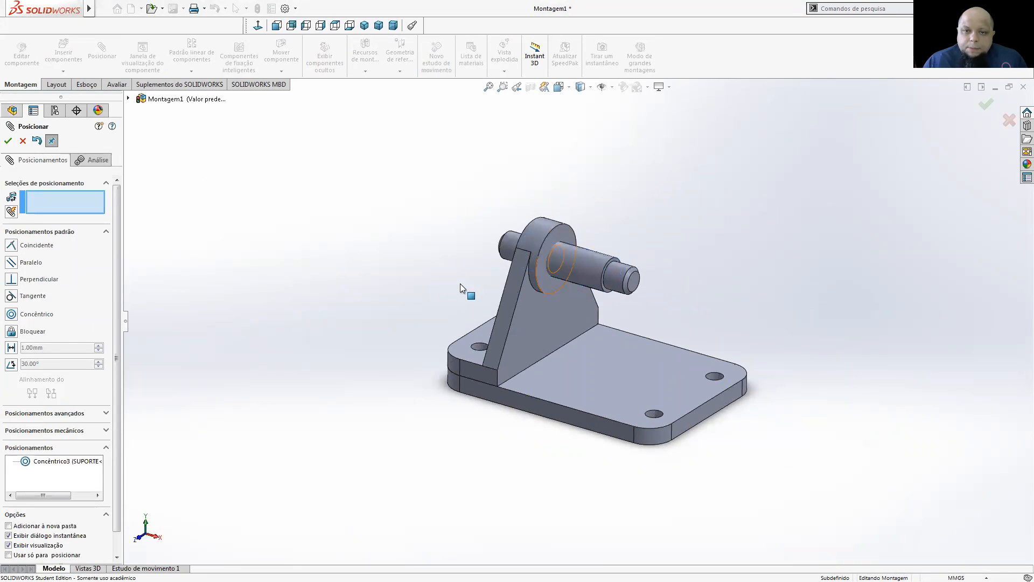
mouse_move(396, 271)
middle_mouse_down()
mouse_move(431, 295)
mouse_move(379, 275)
middle_mouse_up()
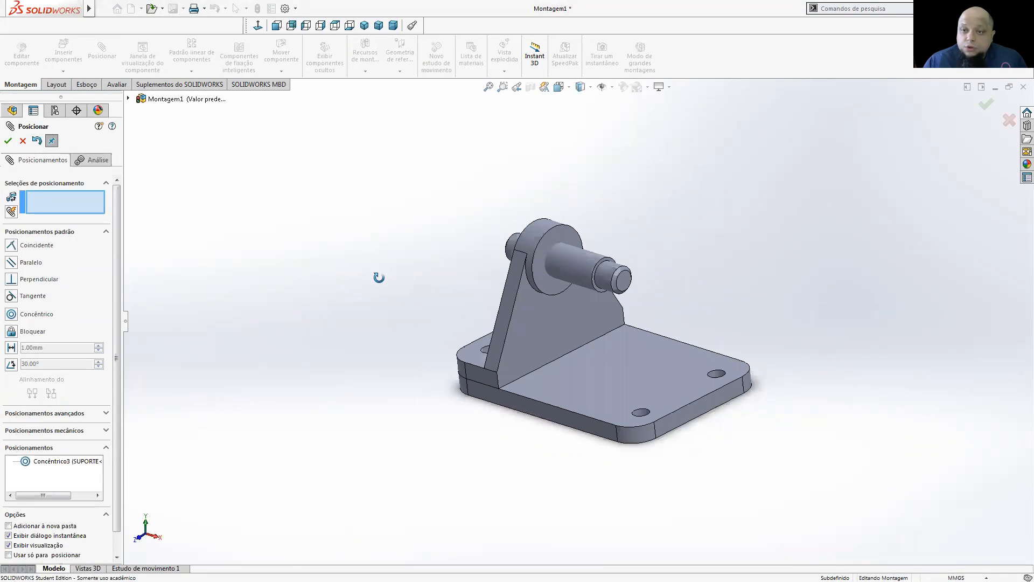
left_click_drag(572, 271, 696, 317)
- Mate the EIXO's shoulder face coincident with the inner face of the SUPORTE's round boss
middle_click_drag(593, 211, 624, 231)
scroll(568, 261, "down", 4)
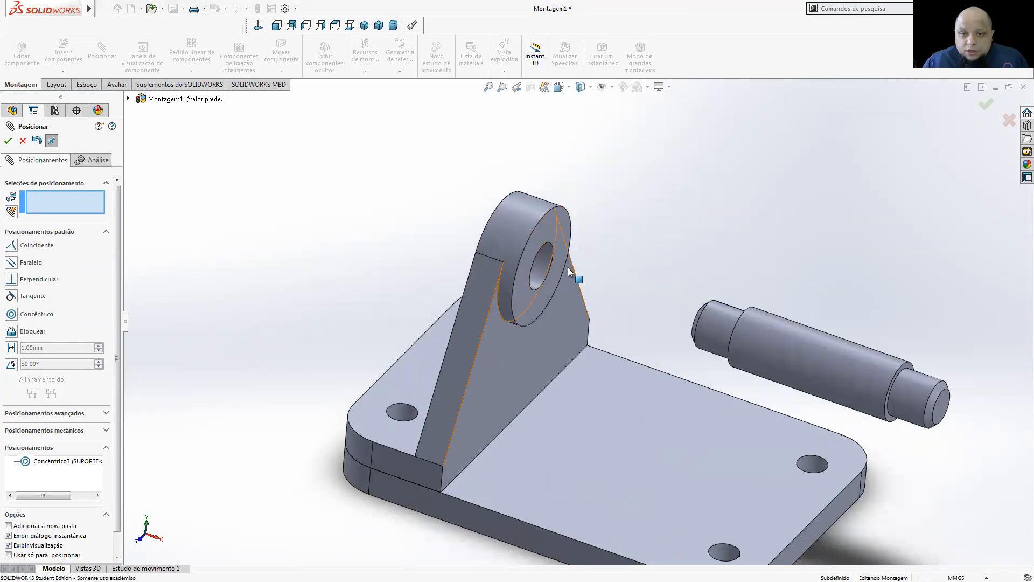
left_click(554, 230)
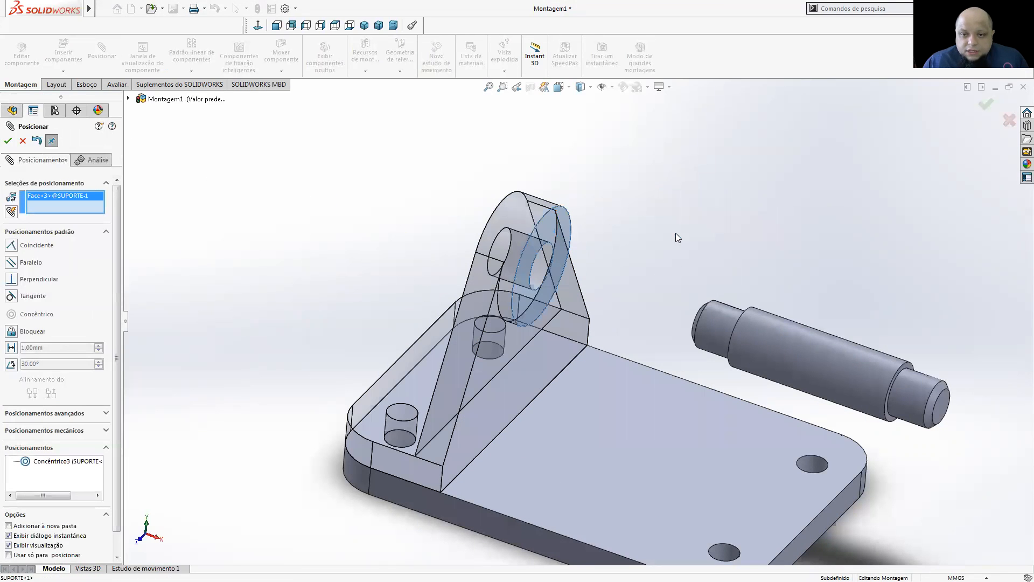
middle_click_drag(676, 233, 731, 246)
middle_click_drag(830, 298, 862, 343)
scroll(862, 343, "down", 3)
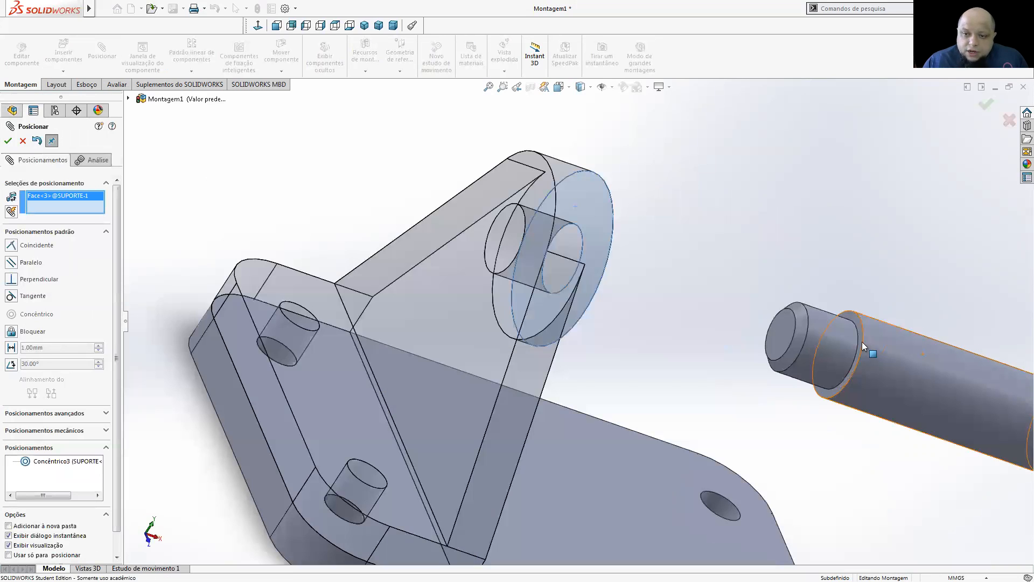
scroll(770, 275, "down", 3)
left_click(761, 271)
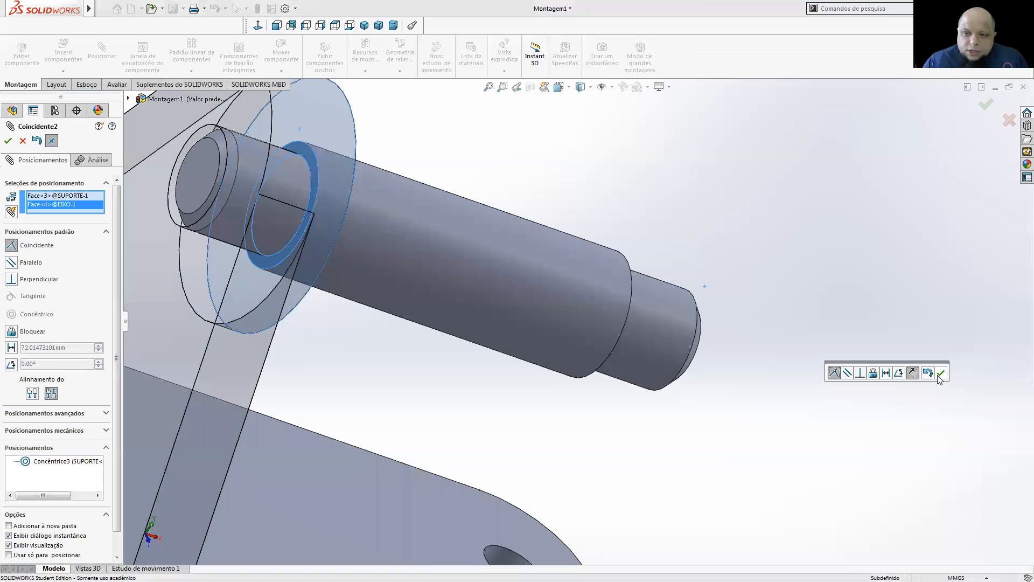
left_click(941, 373)
scroll(701, 378, "up", 5)
middle_click_drag(745, 357, 231, 338)
scroll(684, 321, "up", 5)
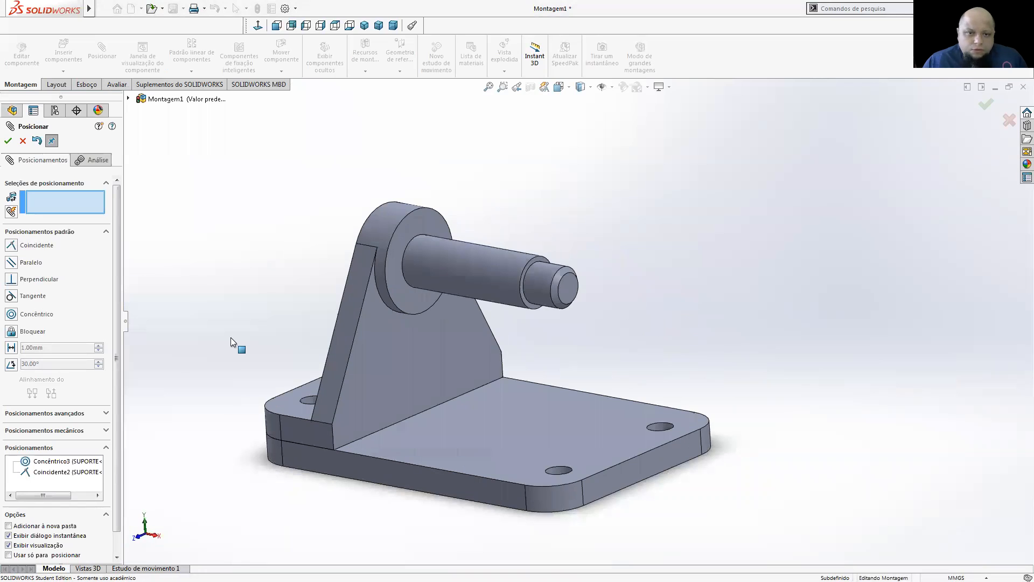
- Switch to the Rodízio drawing in Windows Photo Viewer and examine the assembly section, the shaded assembly view and the Item 03 - Suporte views
key("alt+Tab")
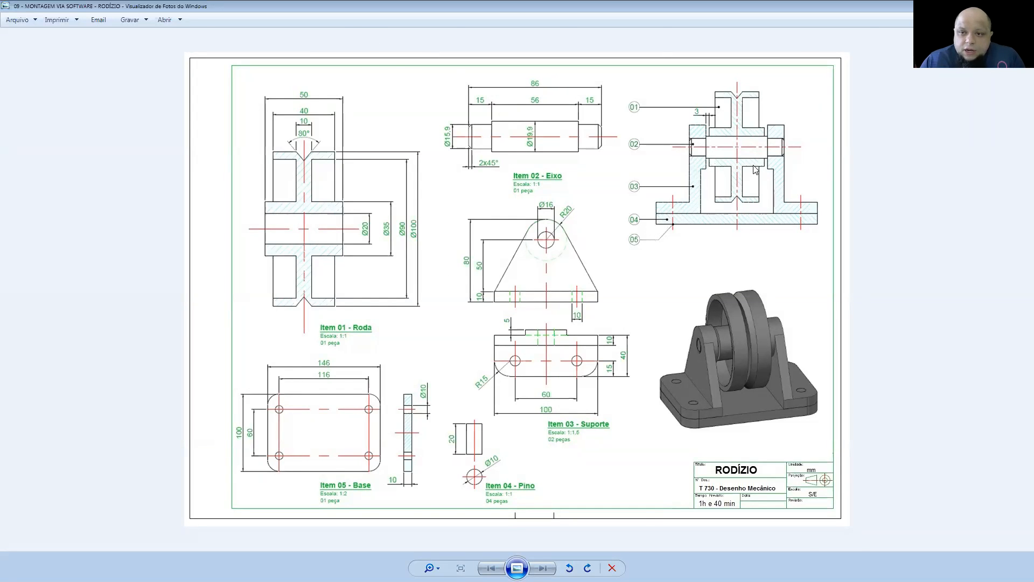
scroll(755, 170, "up", 3)
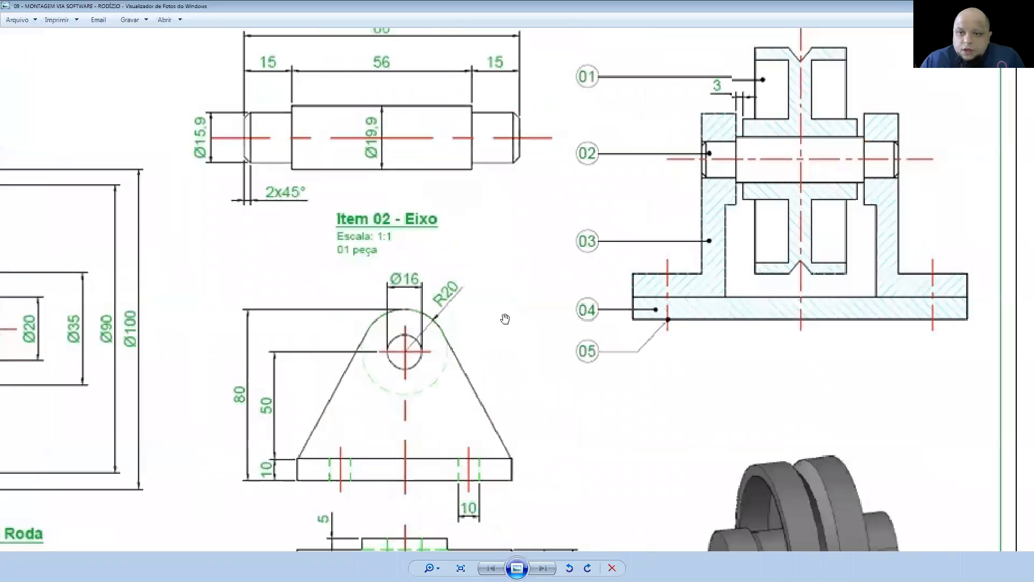
left_click_drag(659, 394, 660, 458)
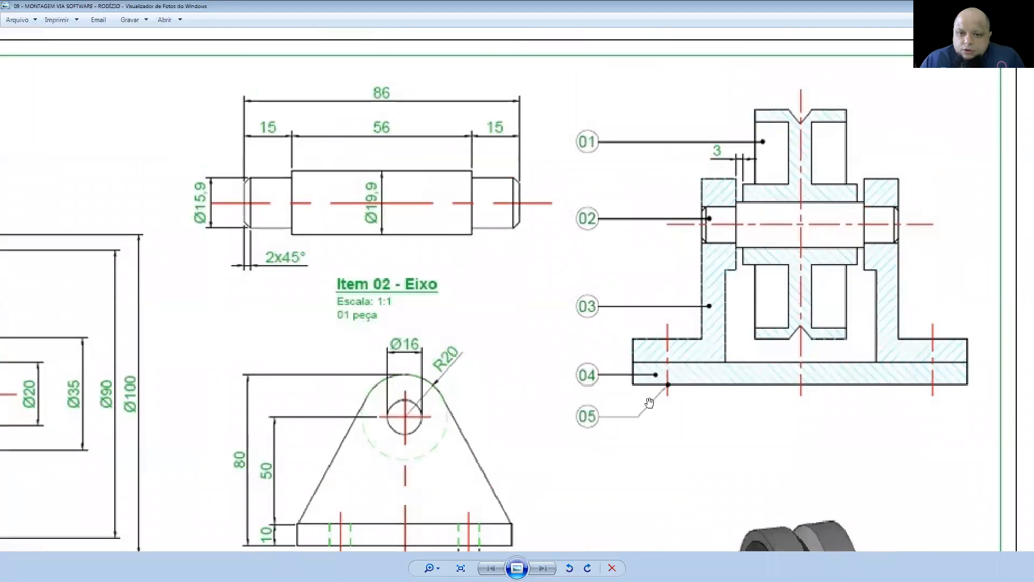
left_click_drag(623, 365, 620, 278)
left_click_drag(615, 436, 599, 200)
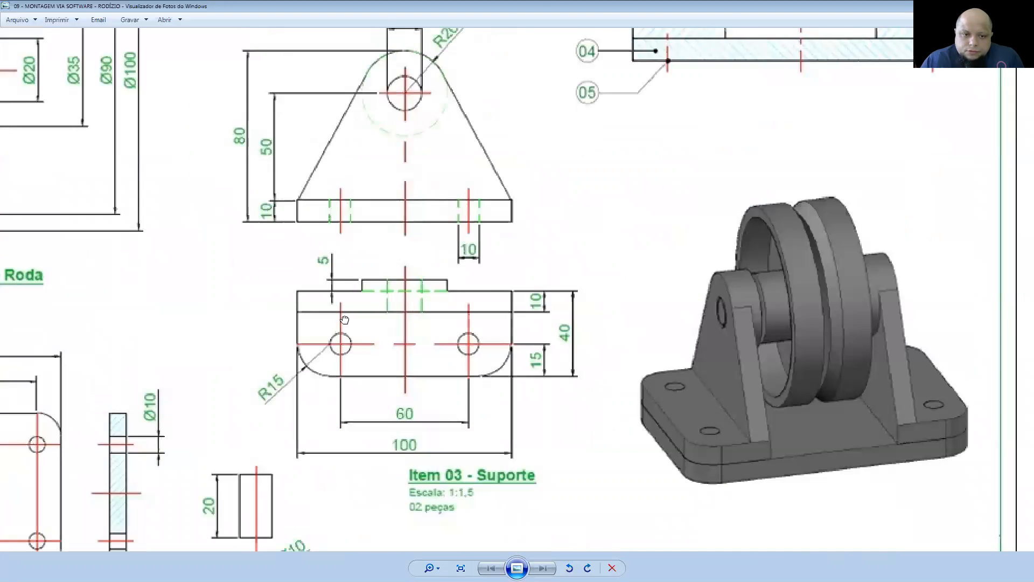
left_click_drag(345, 320, 577, 321)
mouse_move(569, 387)
left_mouse_down()
mouse_move(440, 386)
mouse_move(527, 219)
left_mouse_up()
left_click_drag(633, 350, 616, 373)
left_click_drag(768, 272, 676, 403)
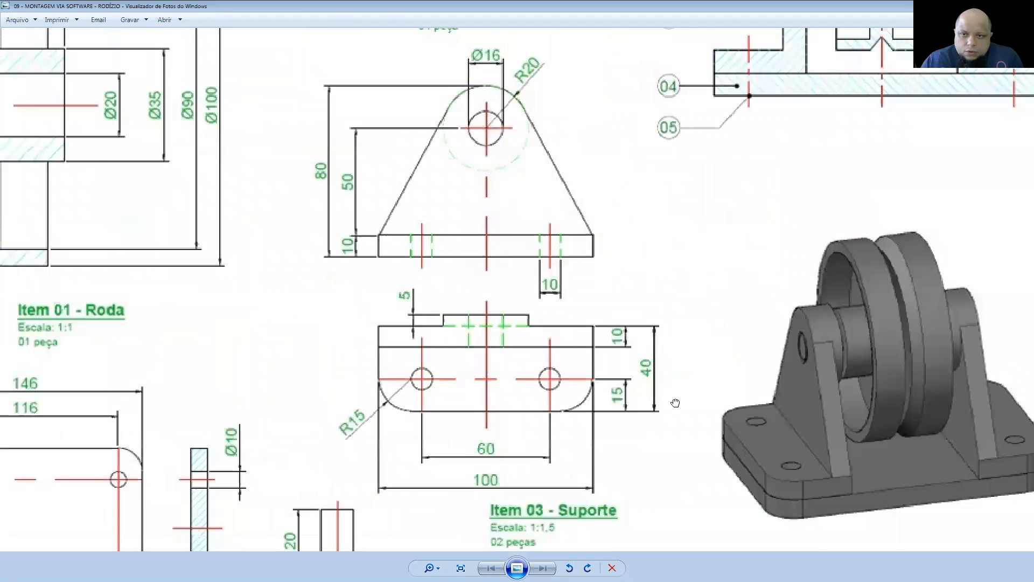
- Compare the assembly section with the Base, Pino and Suporte details on the drawing, and return to the SOLIDWORKS assembly
left_click_drag(733, 95, 652, 275)
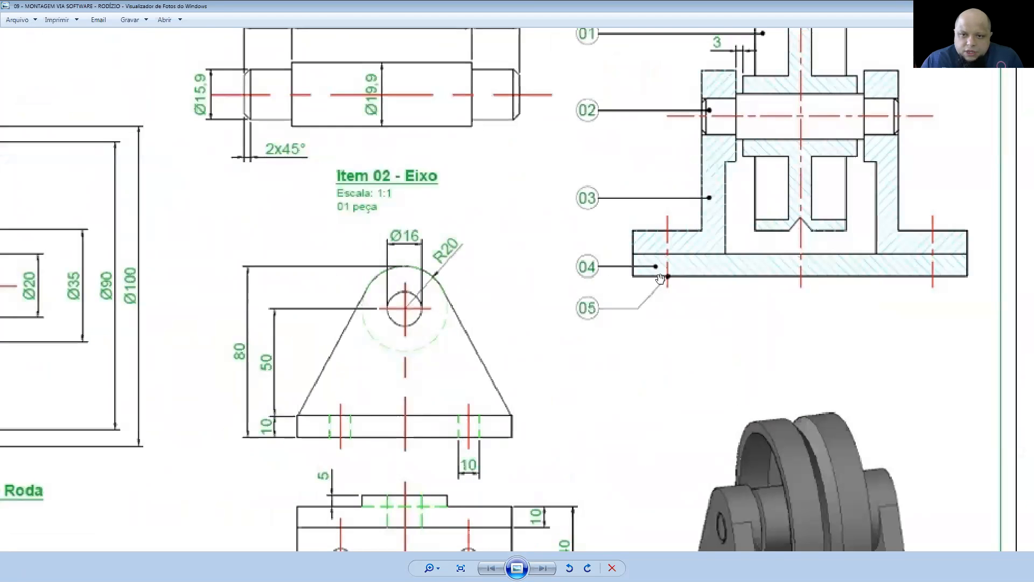
left_click_drag(654, 371, 667, 353)
left_click_drag(341, 461, 559, 204)
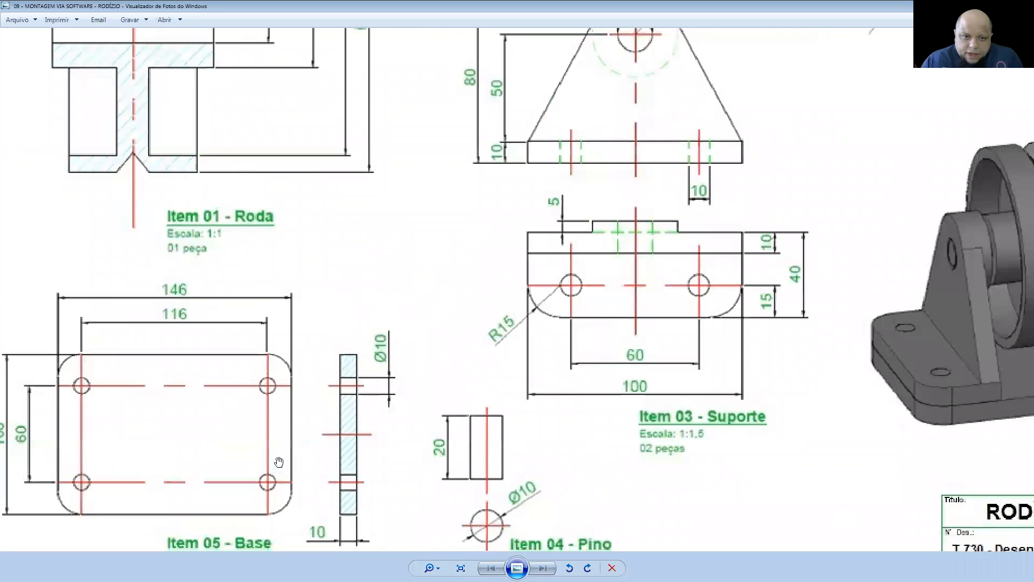
left_click_drag(418, 395, 494, 319)
mouse_move(748, 238)
left_mouse_down()
mouse_move(713, 270)
mouse_move(624, 419)
left_mouse_up()
left_click_drag(828, 110, 653, 265)
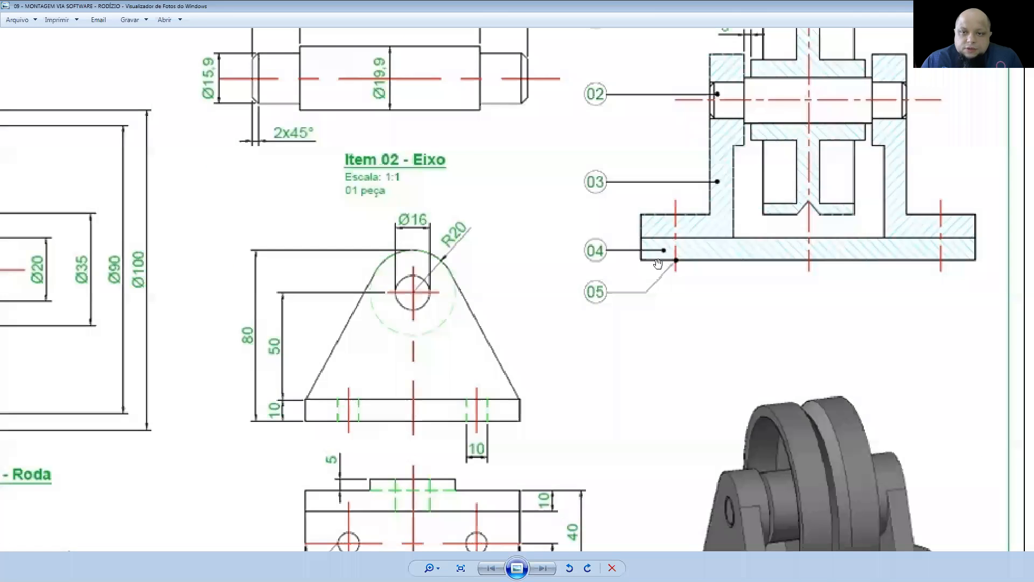
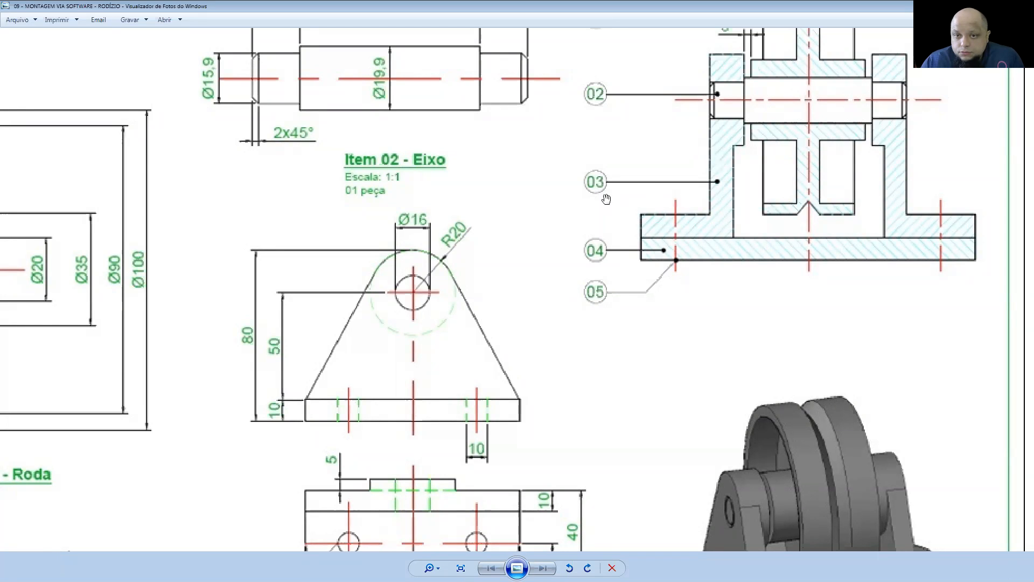
left_click_drag(570, 323, 655, 180)
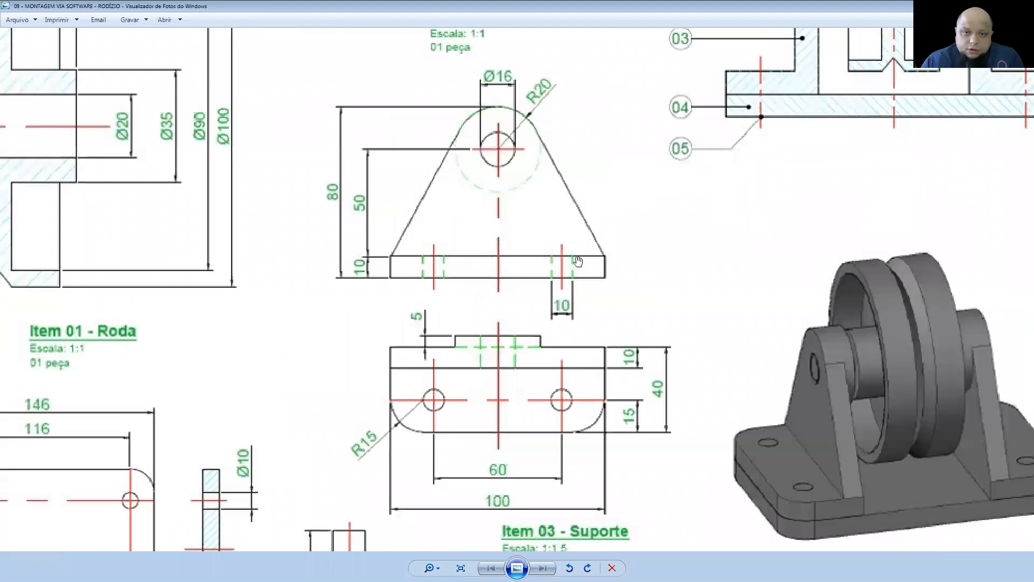
left_click_drag(546, 353, 486, 423)
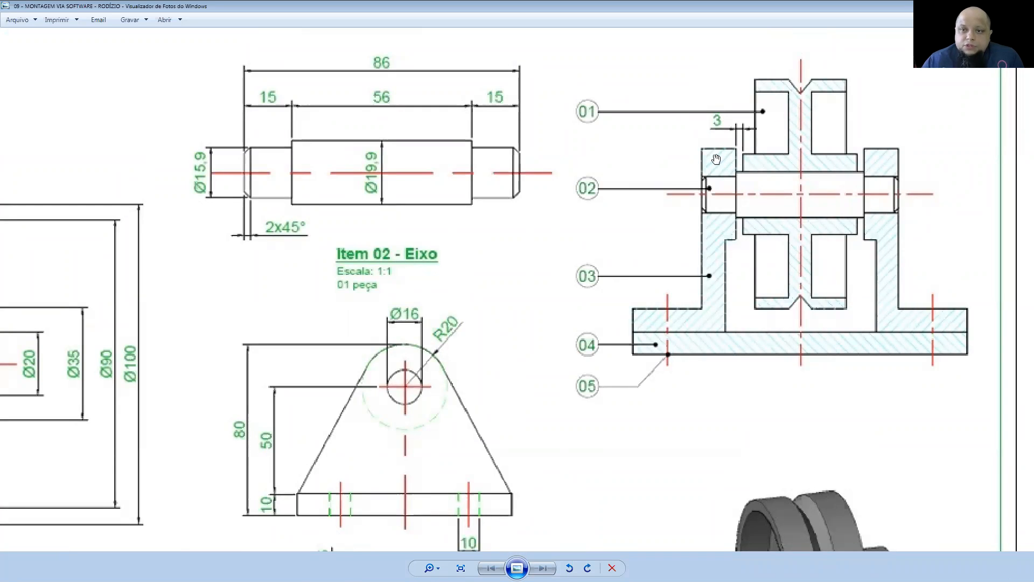
key("alt+Tab")
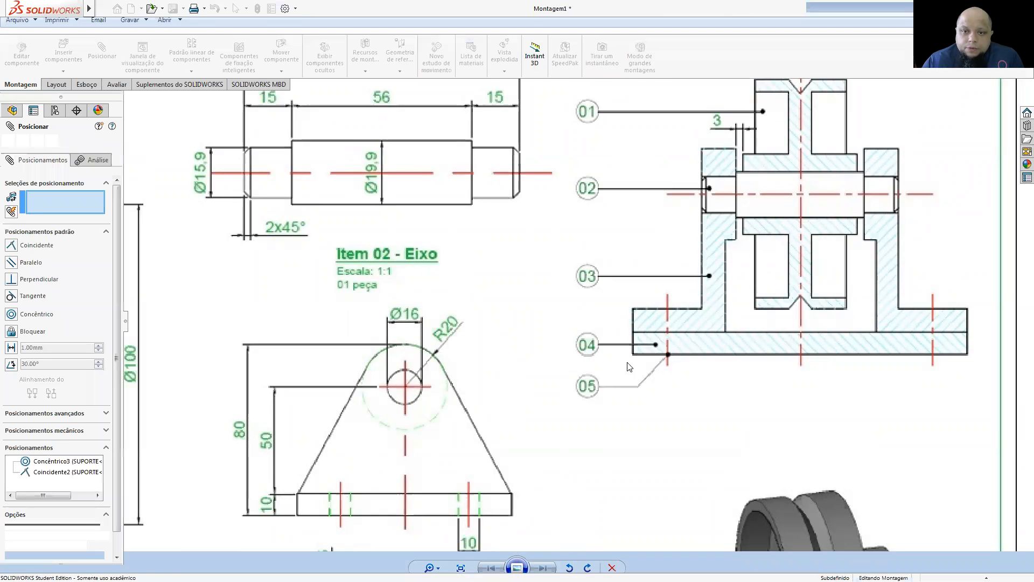
- Finish the mate command and insert the open RODA part as a component in free space beyond the EIXO's free end
scroll(617, 343, "up", 3)
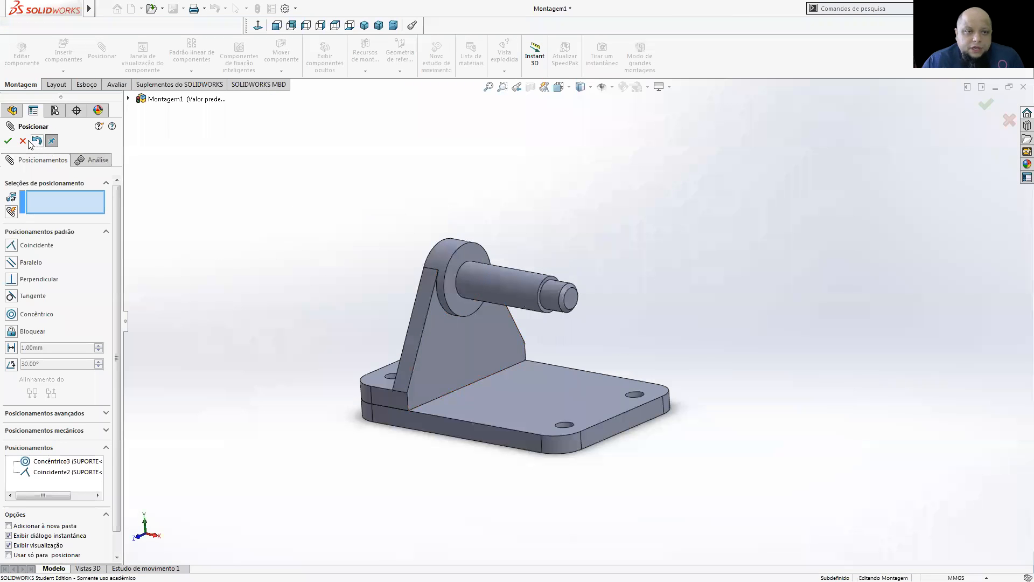
left_click(8, 141)
left_click(63, 54)
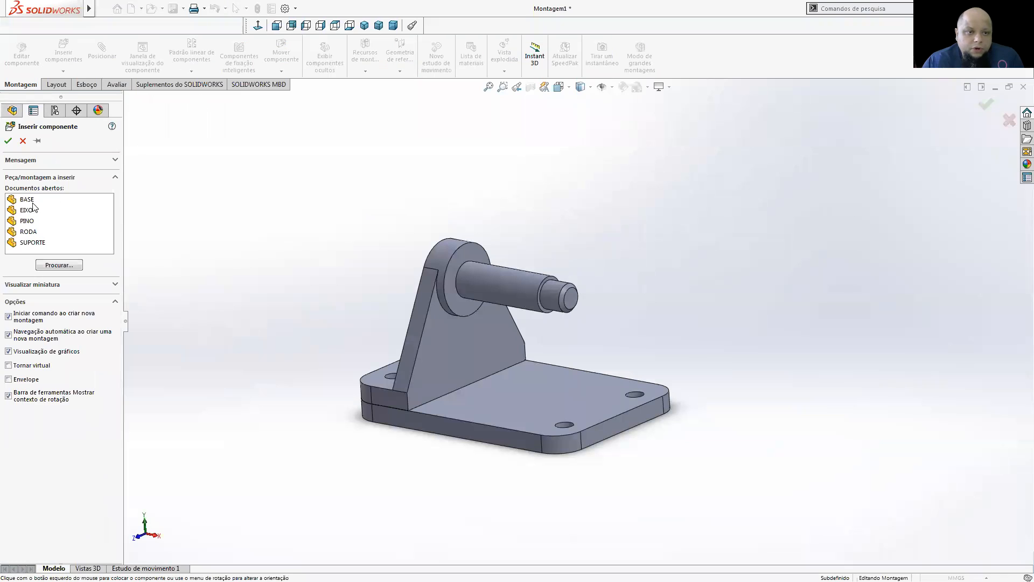
left_click(28, 231)
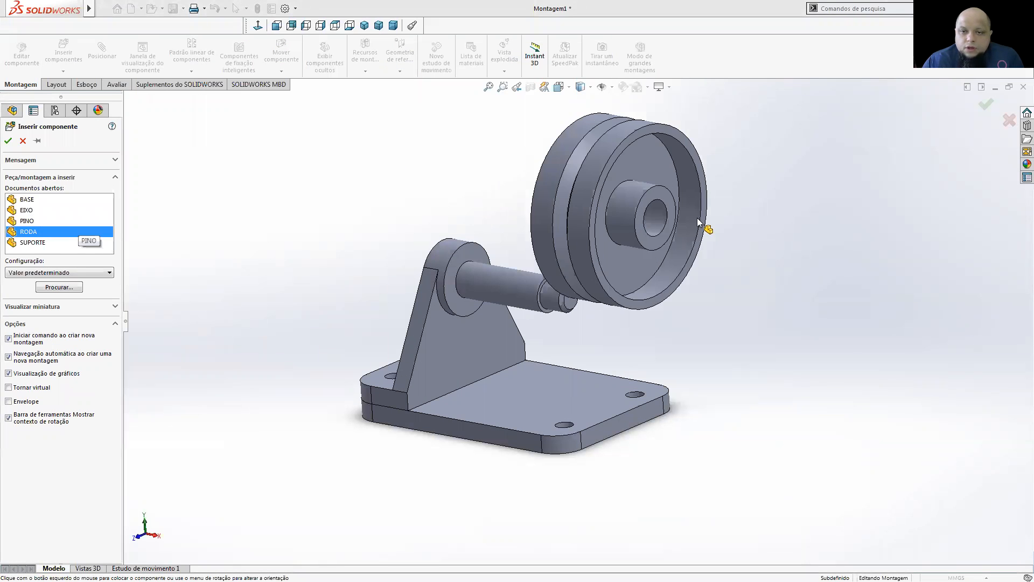
left_click(732, 230)
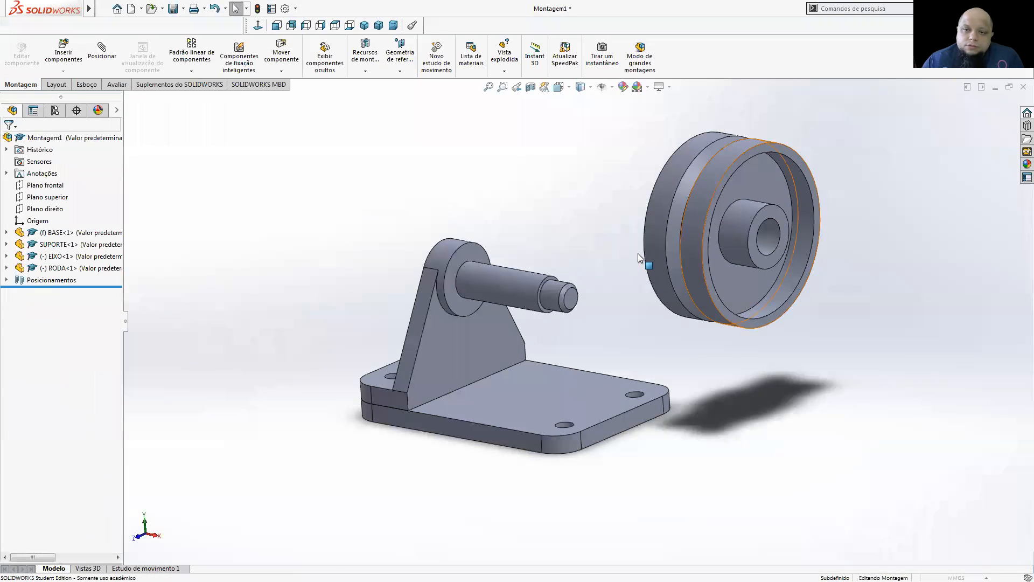
- Add a concentric mate between the EIXO's thick middle cylinder and the RODA's hub bore
middle_click_drag(672, 279, 700, 313)
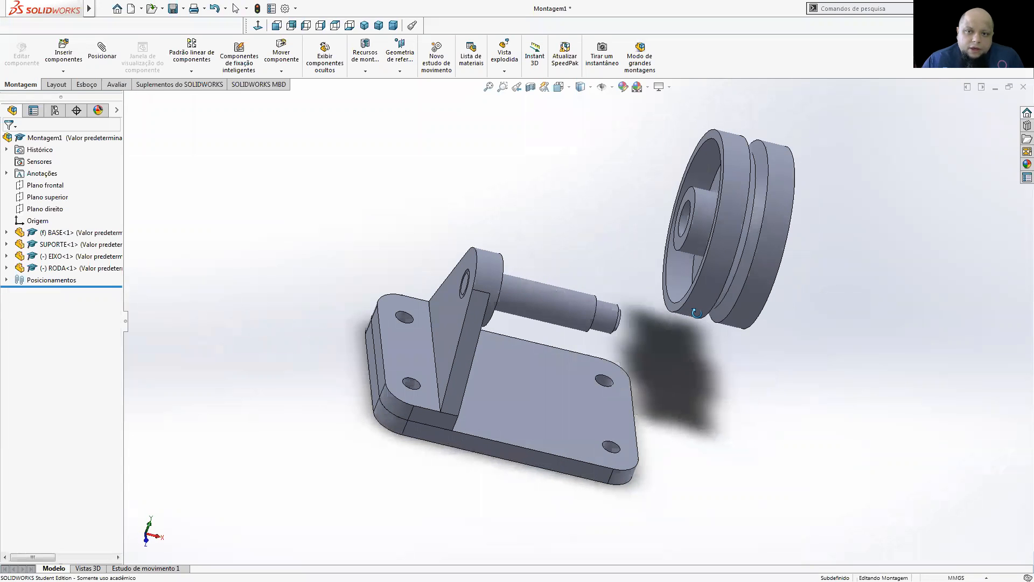
left_click(103, 63)
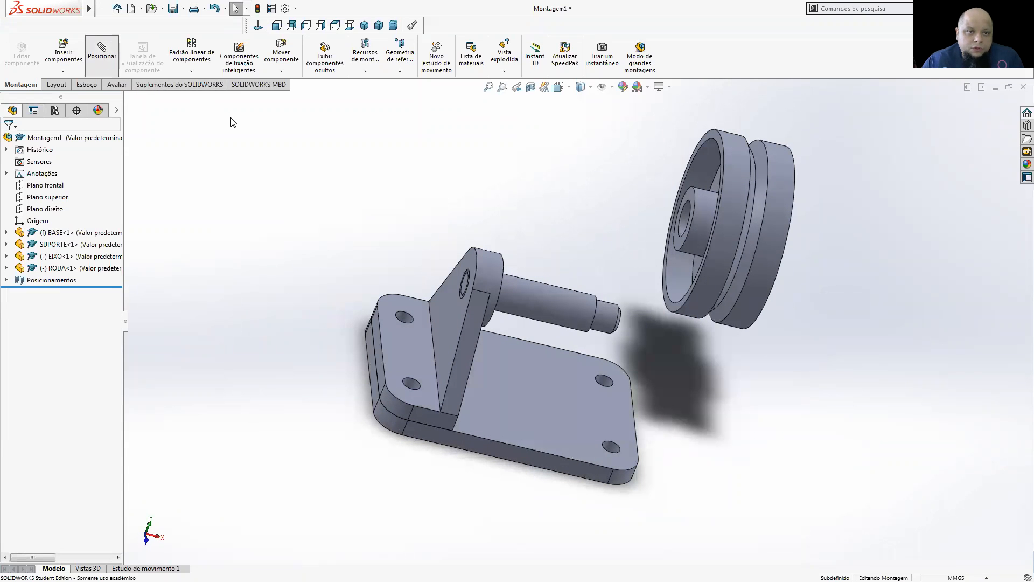
left_click(543, 301)
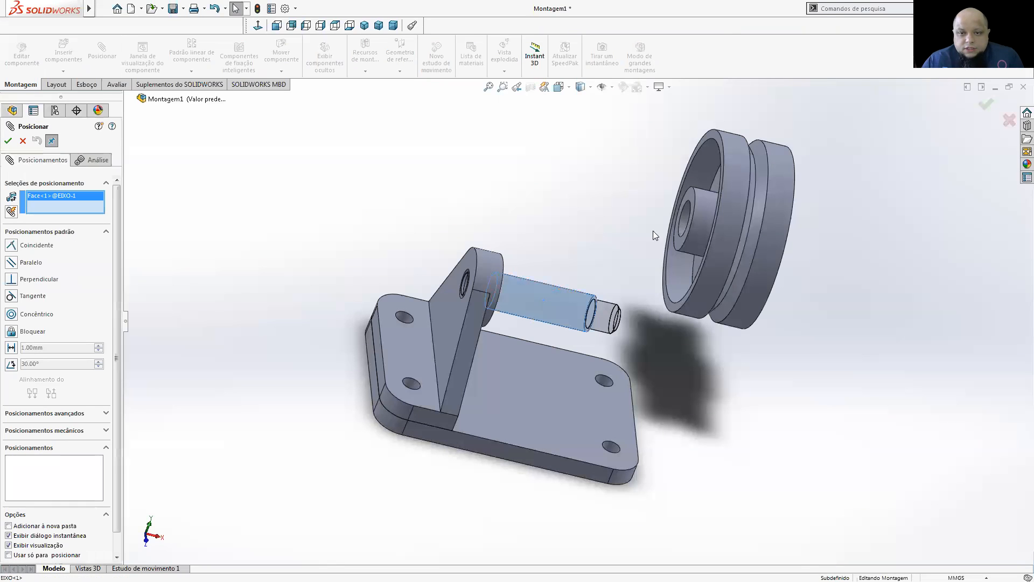
left_click(683, 216)
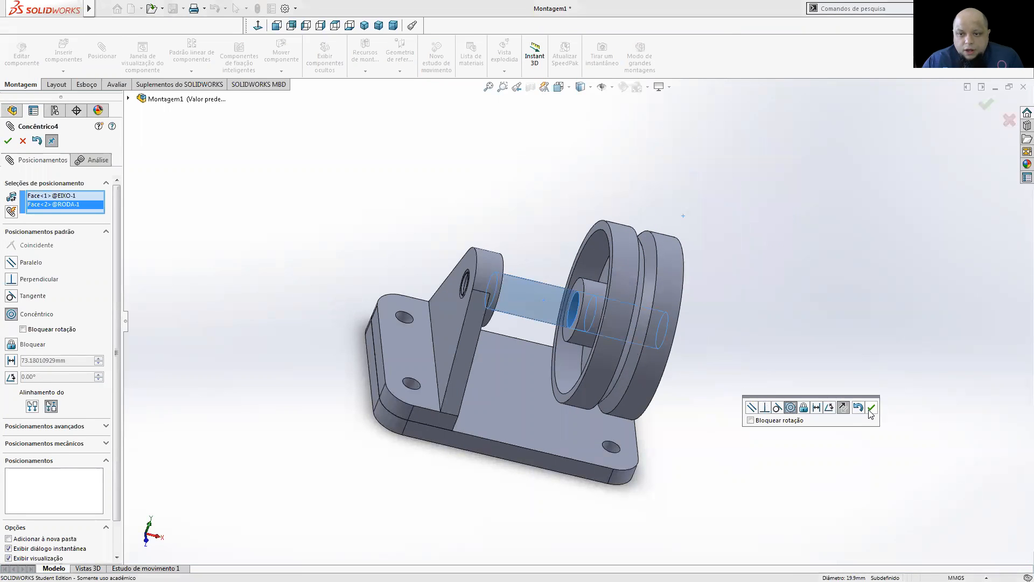
left_click(871, 407)
- Add a 3 mm distance mate between the RODA's hub end face and the inner face of the SUPORTE's round boss
scroll(593, 306, "down", 4)
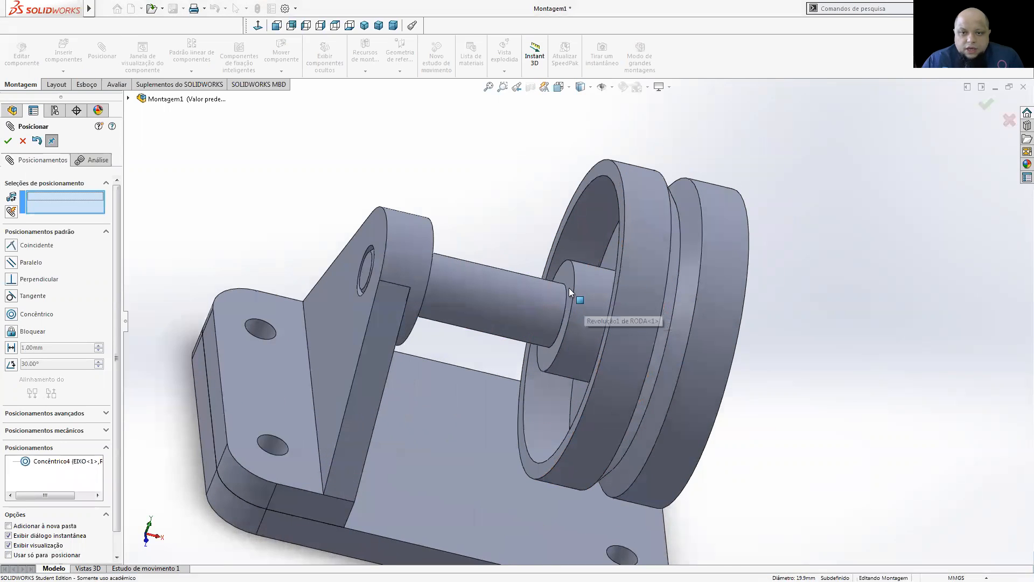
scroll(569, 289, "down", 1)
left_click(572, 268)
mouse_move(452, 227)
middle_mouse_down()
mouse_move(391, 224)
mouse_move(432, 227)
middle_mouse_up()
left_click(432, 226)
middle_click_drag(756, 285, 787, 302)
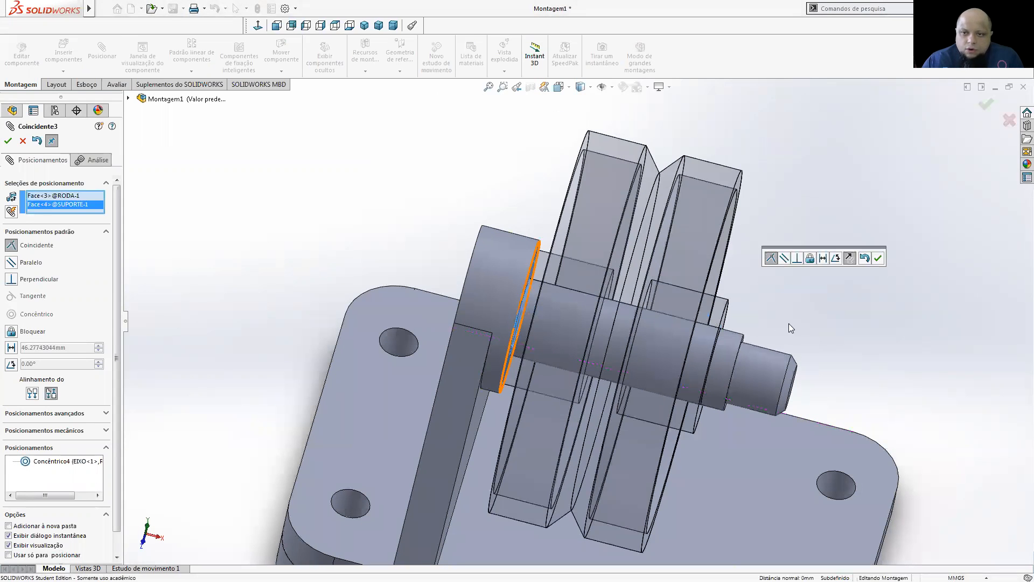
left_click(823, 259)
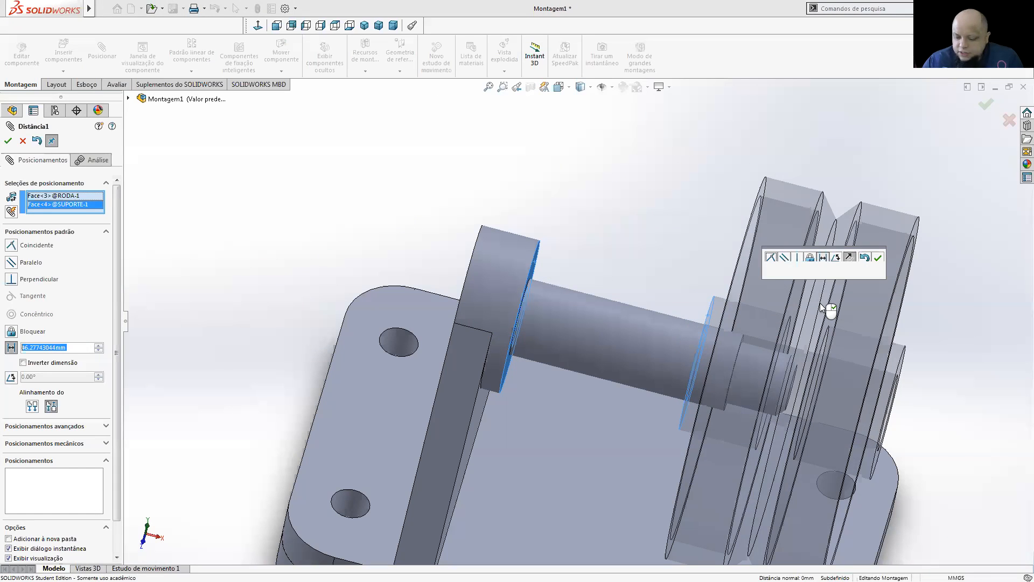
type("3")
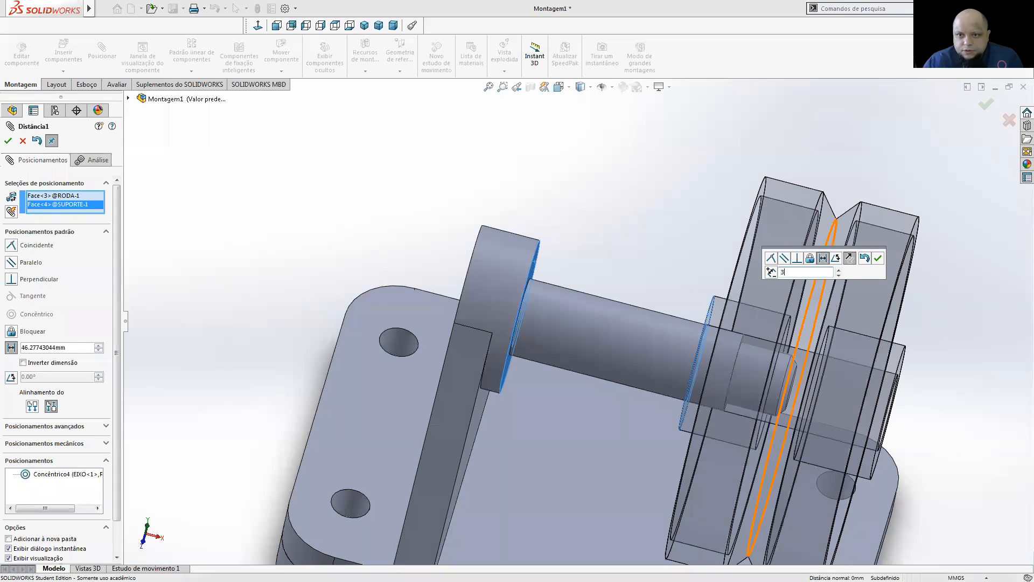
key("Return")
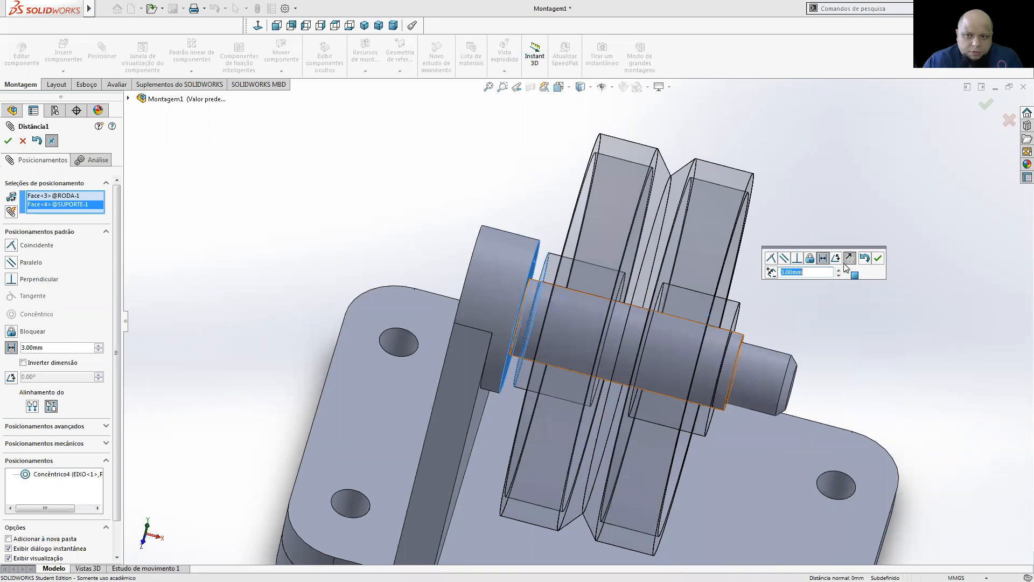
left_click(877, 258)
scroll(831, 335, "up", 5)
middle_click_drag(809, 319, 640, 341)
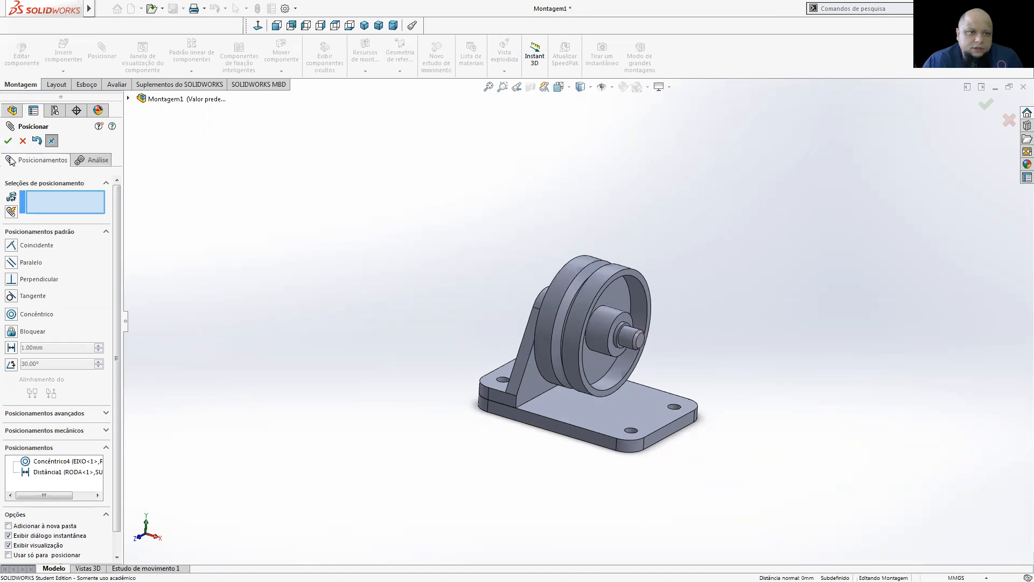
key("Escape")
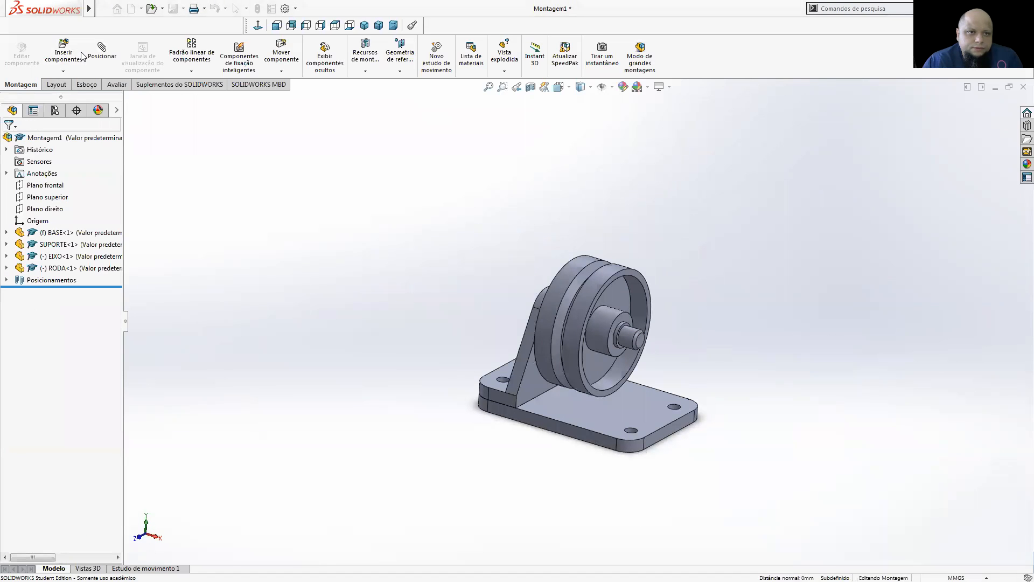
- Insert a second SUPORTE component in free space beside the base plate, on the side of the EIXO's free end
left_click(75, 57)
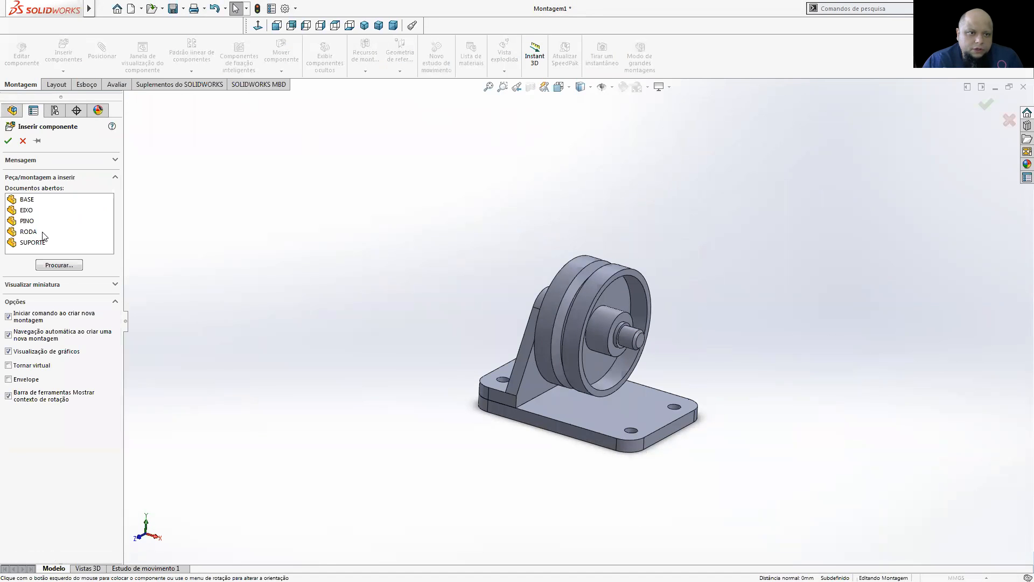
left_click(33, 242)
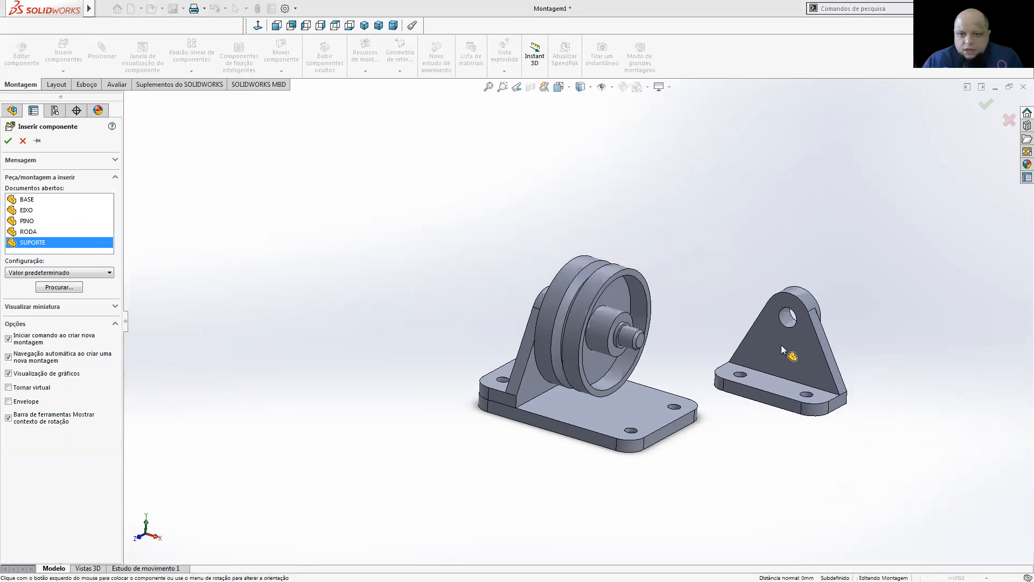
left_click(761, 405)
scroll(740, 438, "down", 5)
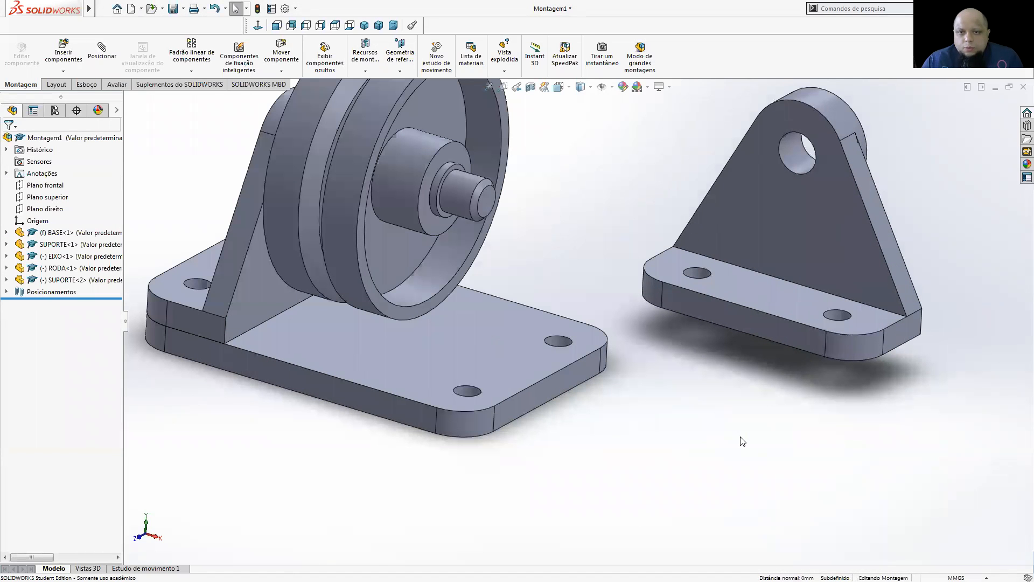
- Add a coincident mate between the top face of BASE and the bottom face of the second SUPORTE
left_click(103, 68)
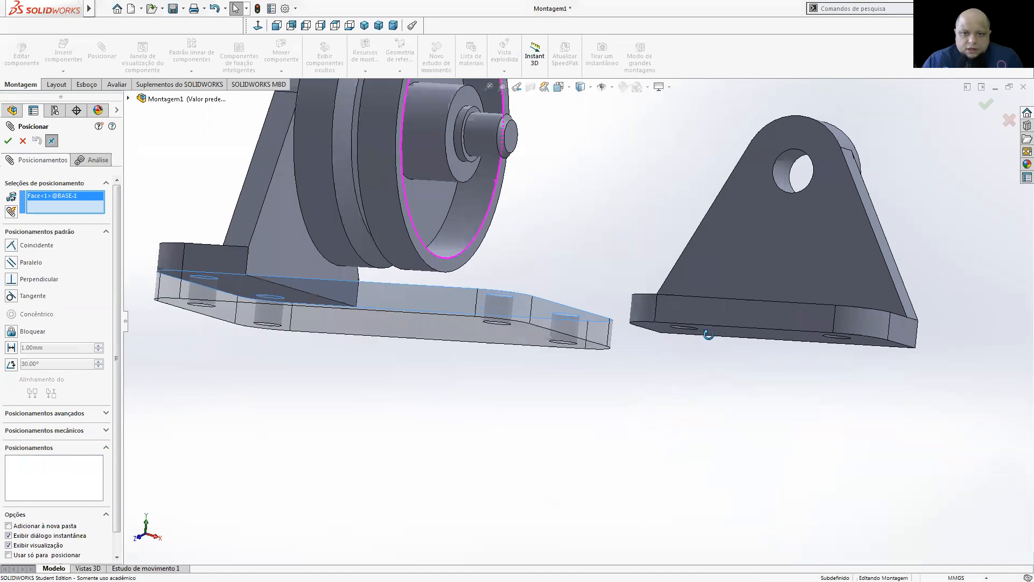
left_click(753, 342)
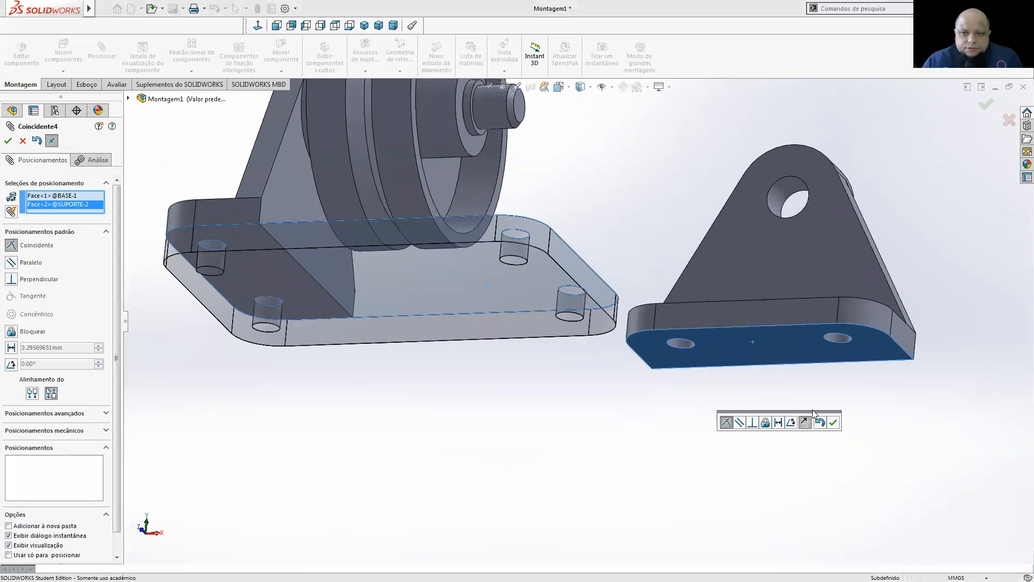
left_click(833, 423)
- Add a concentric mate between the BASE's front corner hole and the matching mounting hole of the second SUPORTE
middle_click_drag(610, 368, 527, 341)
scroll(528, 342, "down", 5)
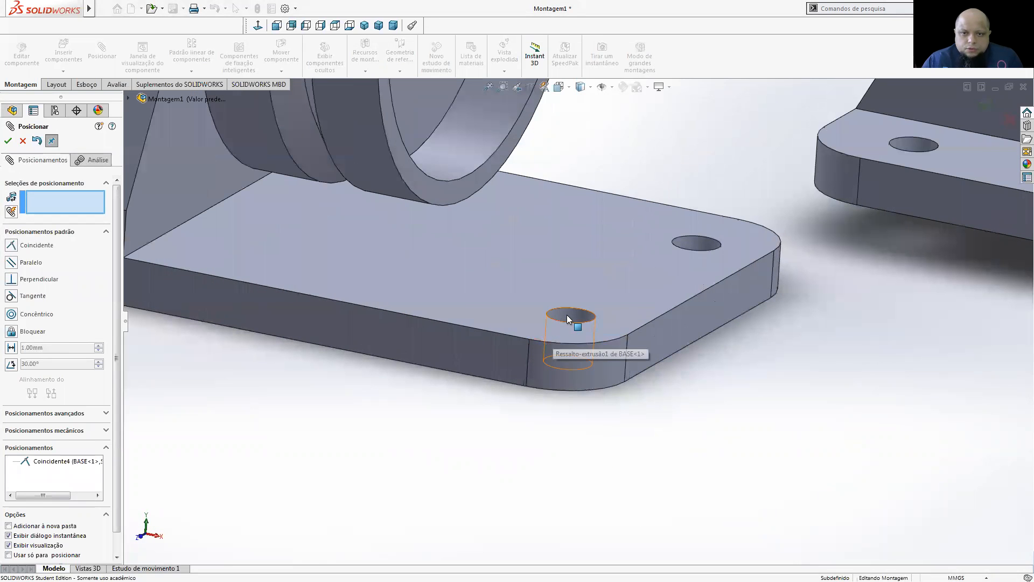
left_click(567, 314)
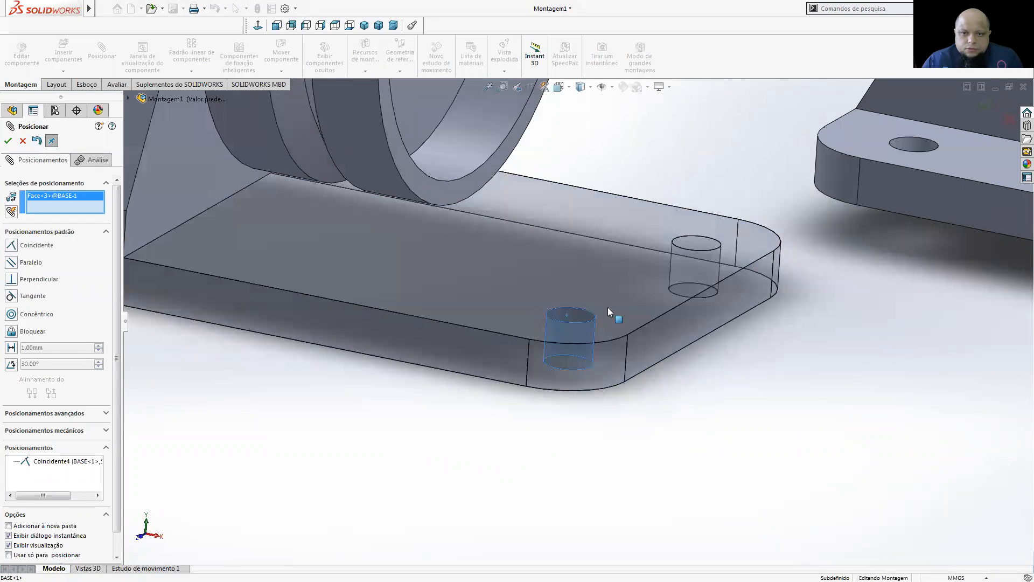
left_click(915, 142)
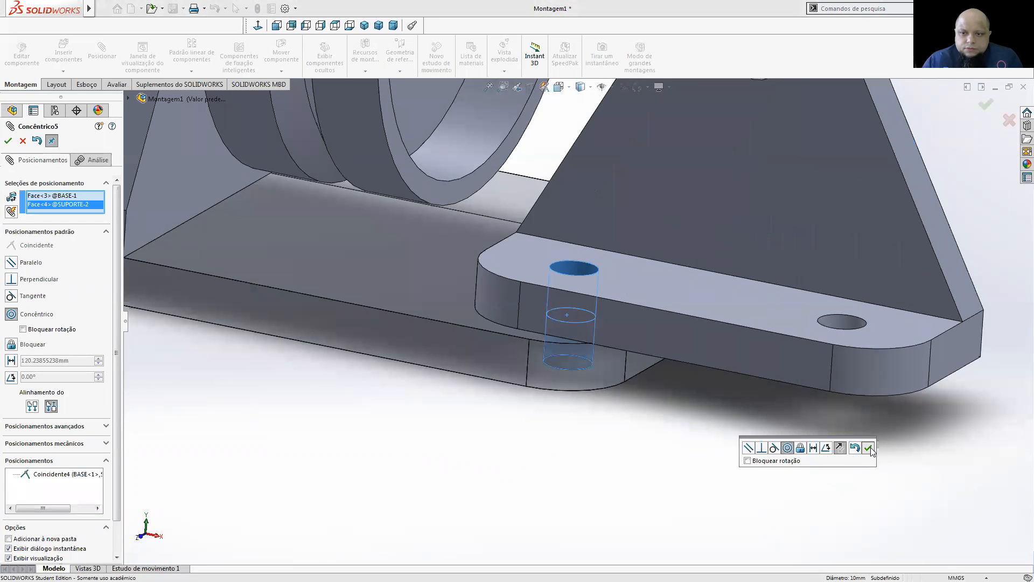
left_click(868, 448)
- Add a parallel mate between the second SUPORTE's bore and the EIXO's end face cylinder, flipping the mate alignment
scroll(685, 430, "up", 6)
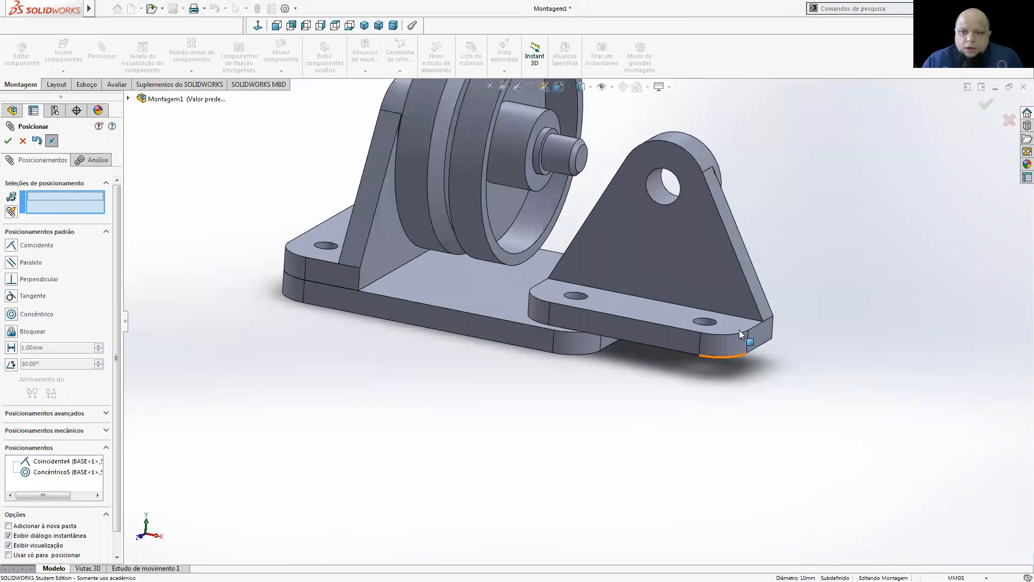
left_click(654, 185)
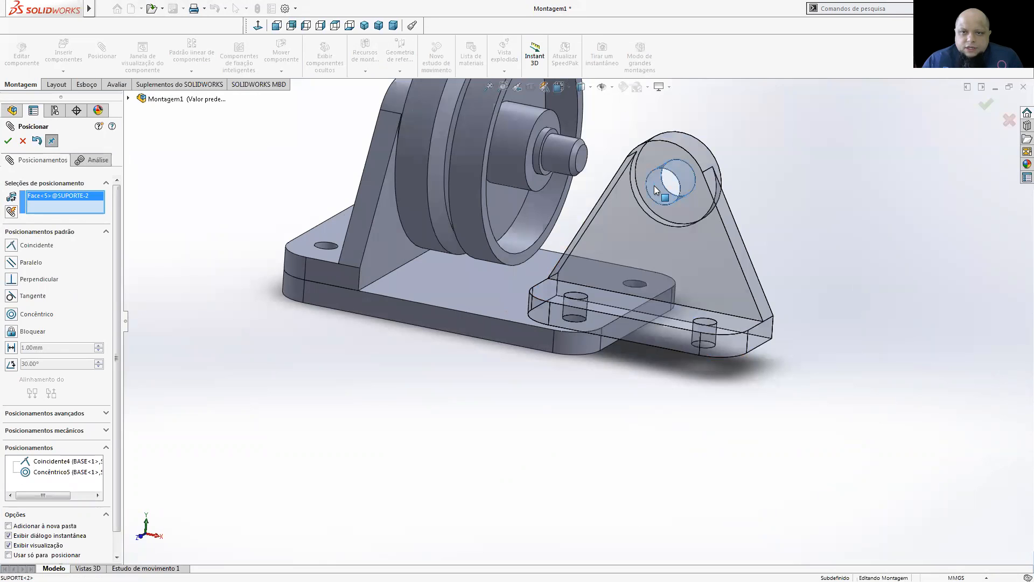
left_click(562, 154)
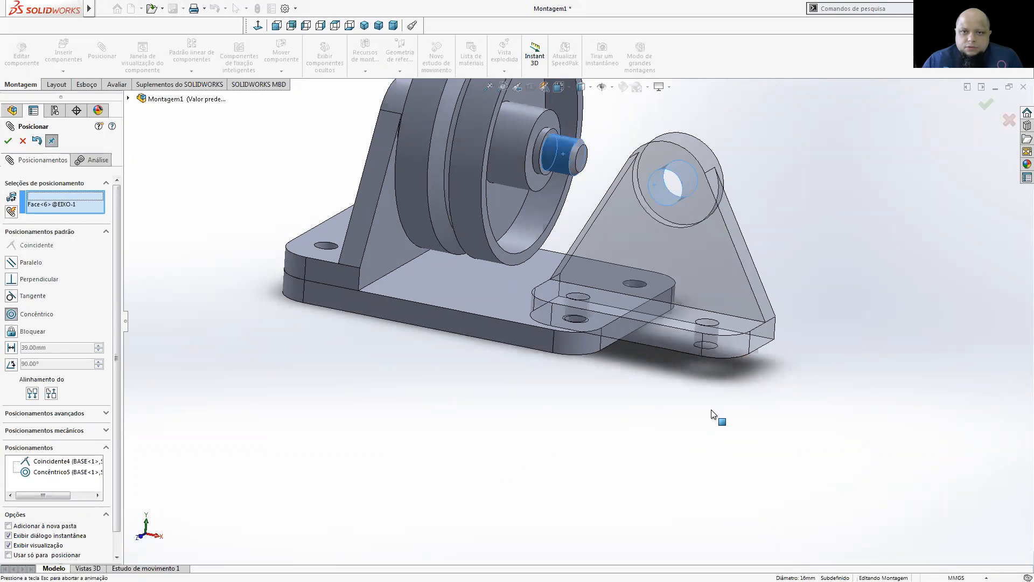
left_click(726, 428)
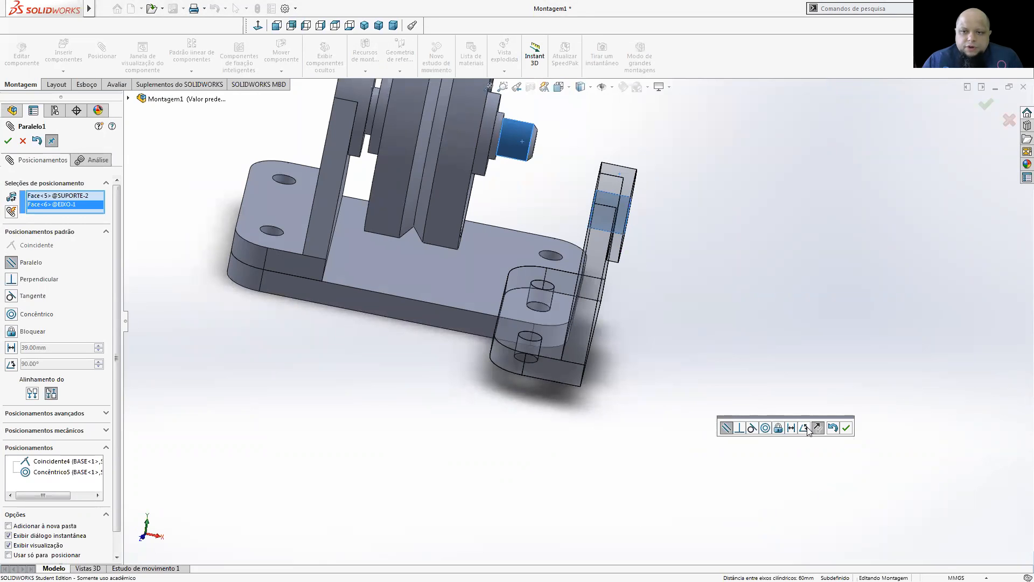
left_click(818, 427)
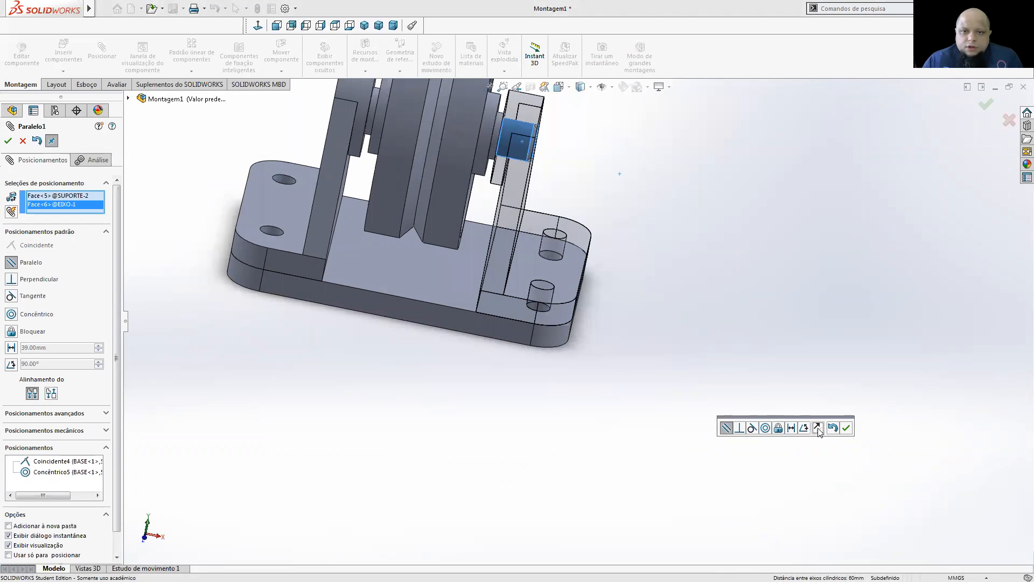
left_click(848, 428)
- Leave the mate command and inspect the wheel assembly from several sides, finishing in the isometric view
scroll(554, 350, "up", 4)
middle_click_drag(554, 350, 430, 357)
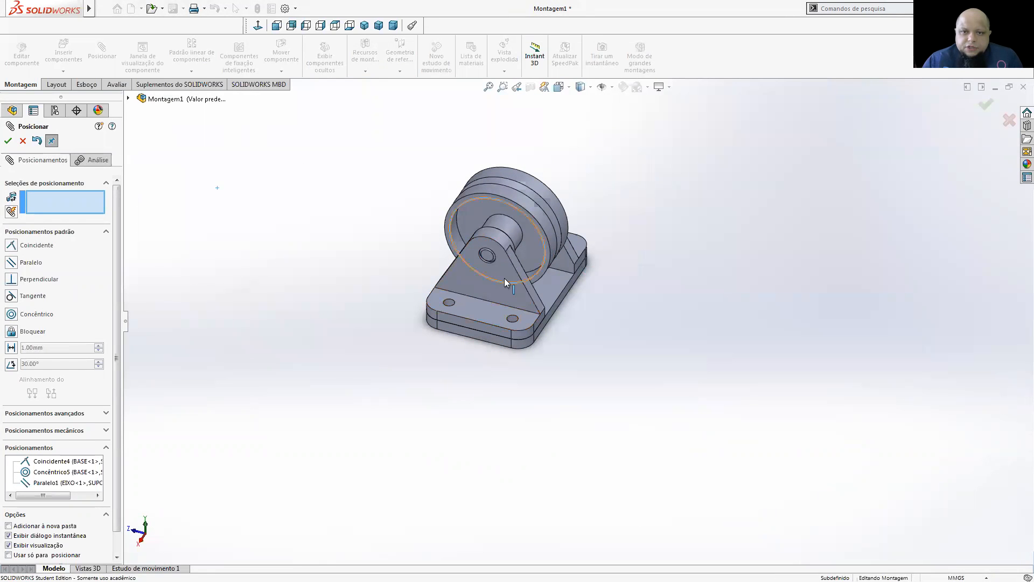
left_click(587, 252)
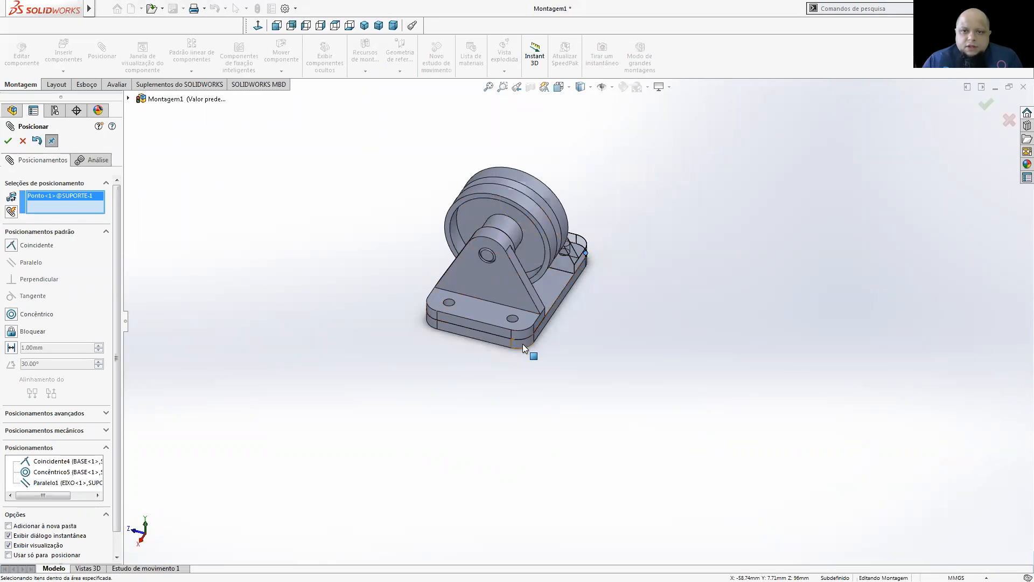
scroll(522, 344, "up", 2)
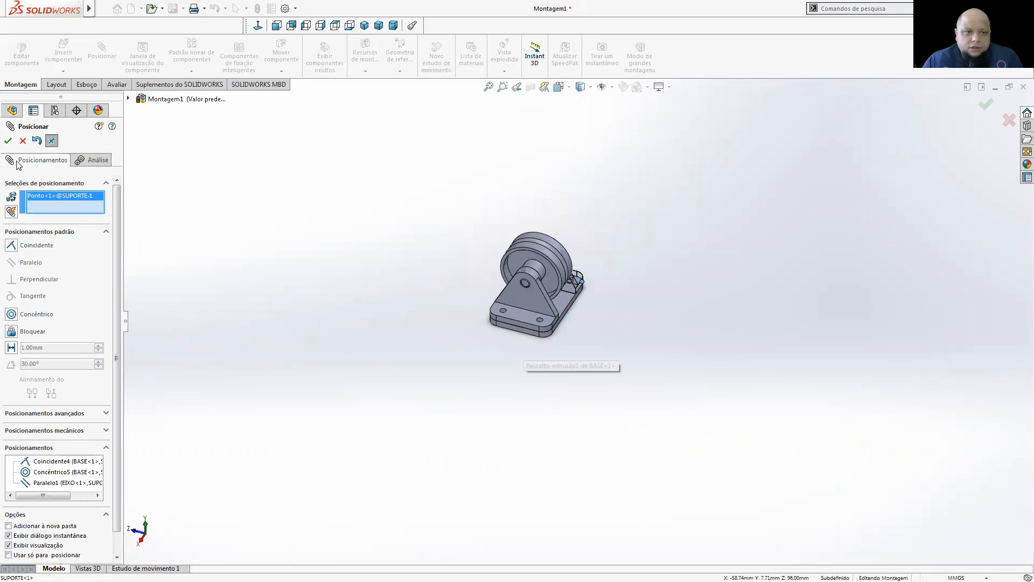
key("Escape")
scroll(566, 309, "down", 5)
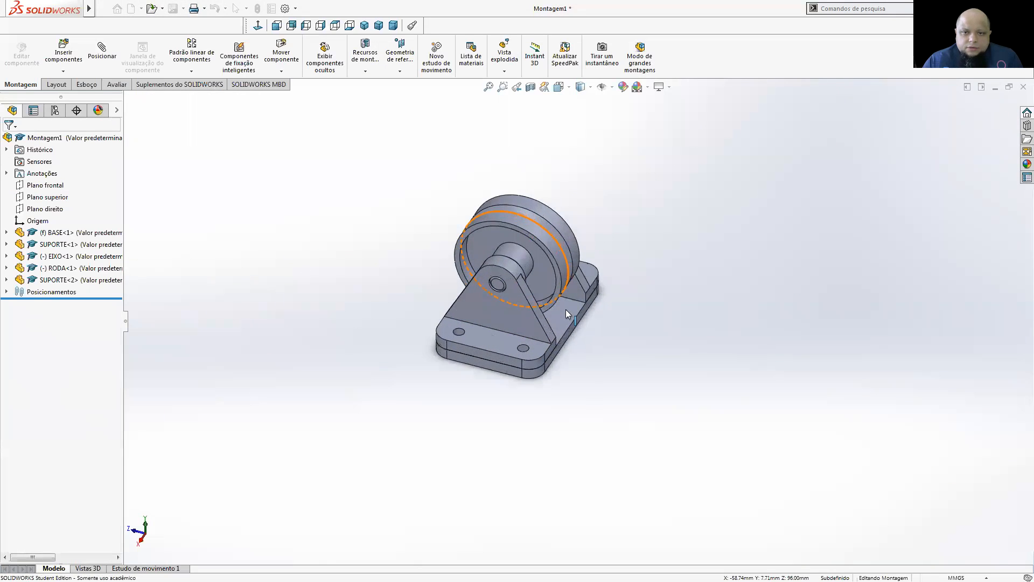
left_click(483, 317)
middle_click_drag(530, 255, 668, 267)
left_click(668, 268)
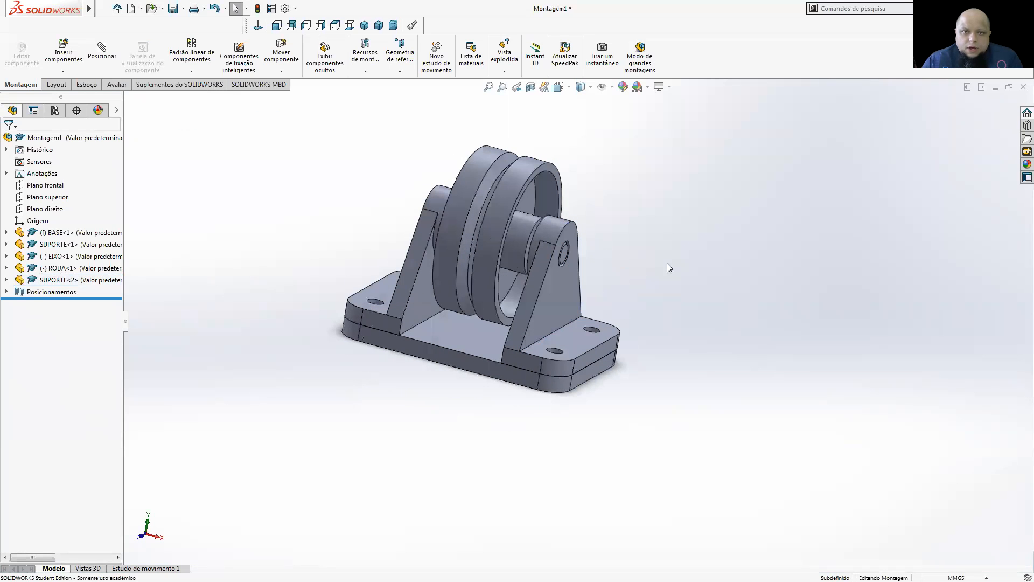
key("ctrl+7")
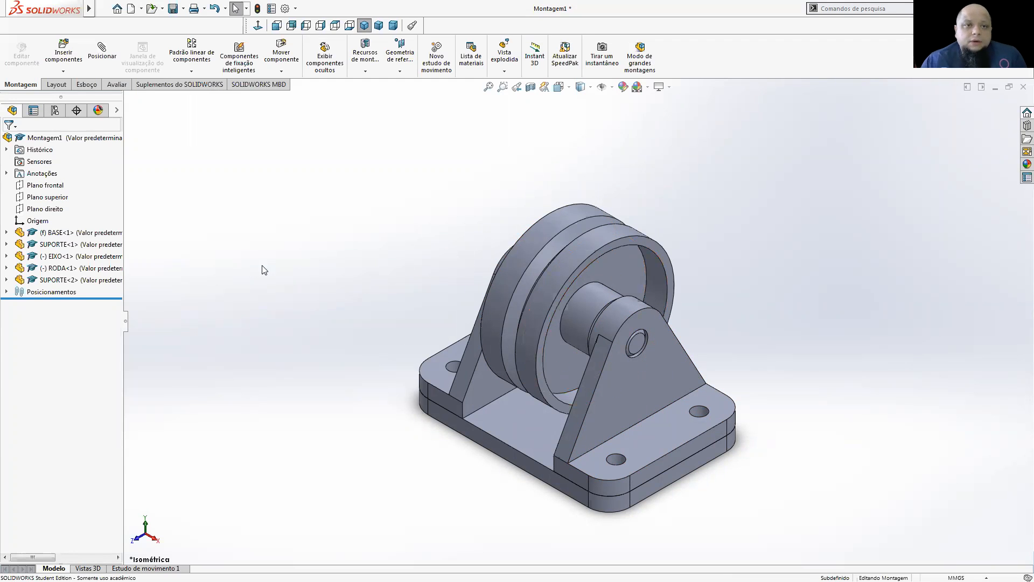
- Insert four copies of the PINO part around the assembly, two near each SUPORTE
left_click(63, 53)
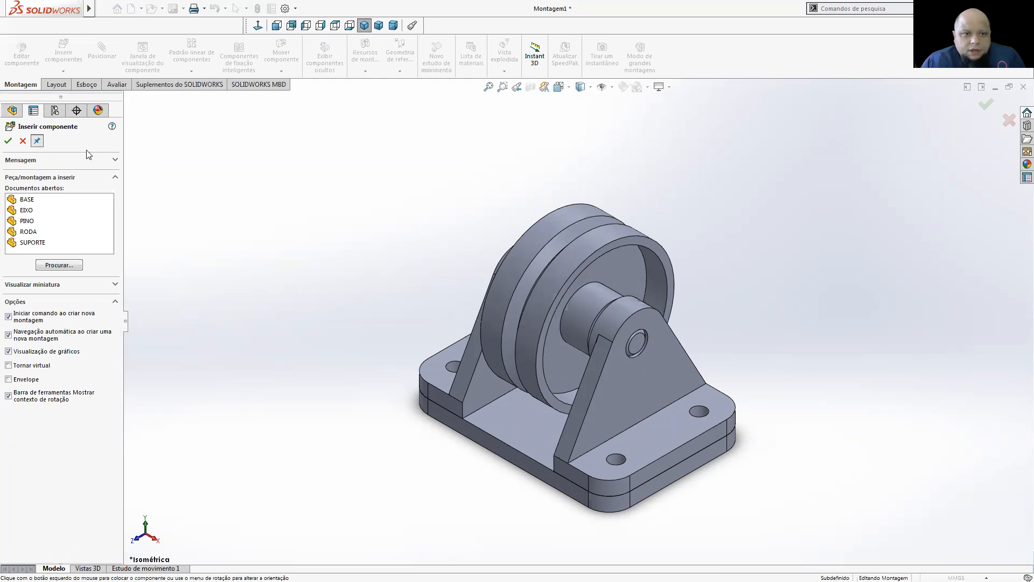
left_click(23, 222)
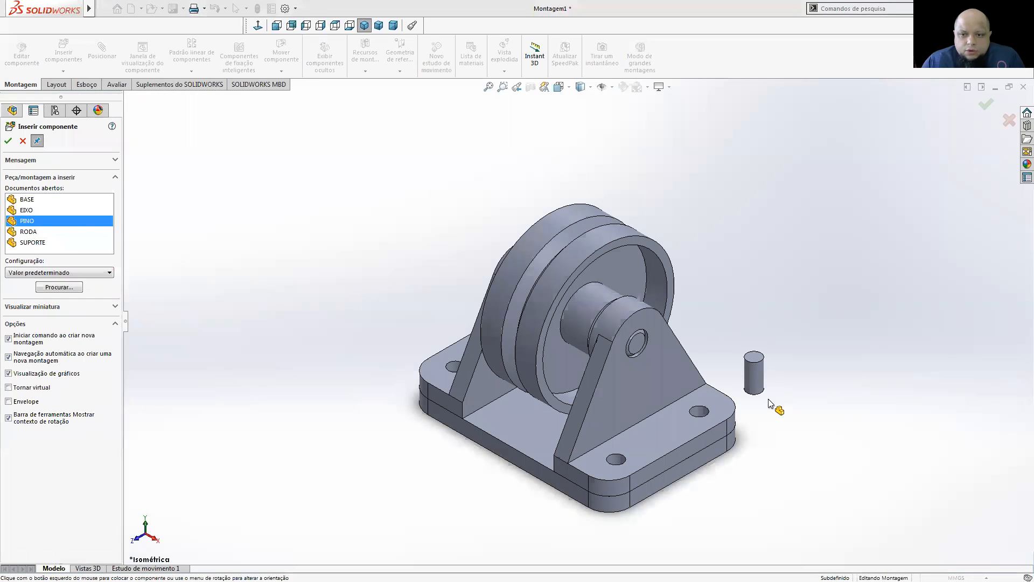
left_click(691, 494)
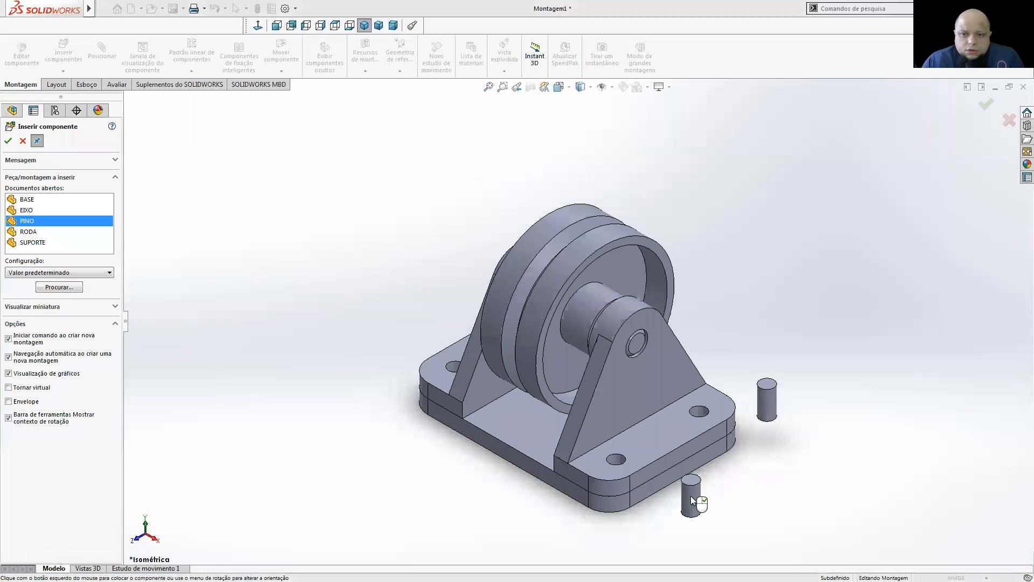
left_click(428, 308)
left_click(483, 249)
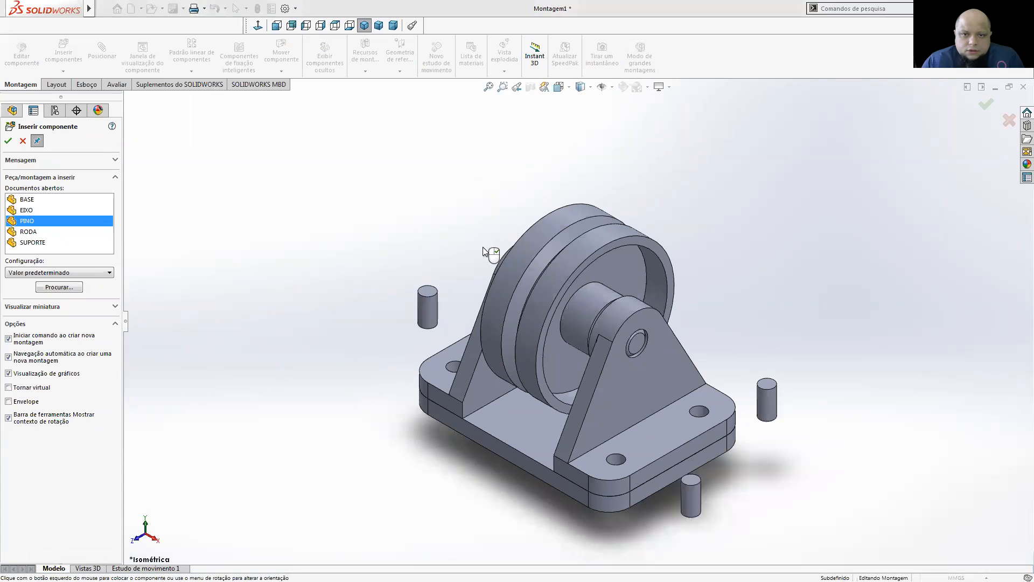
left_click(189, 171)
left_click(8, 144)
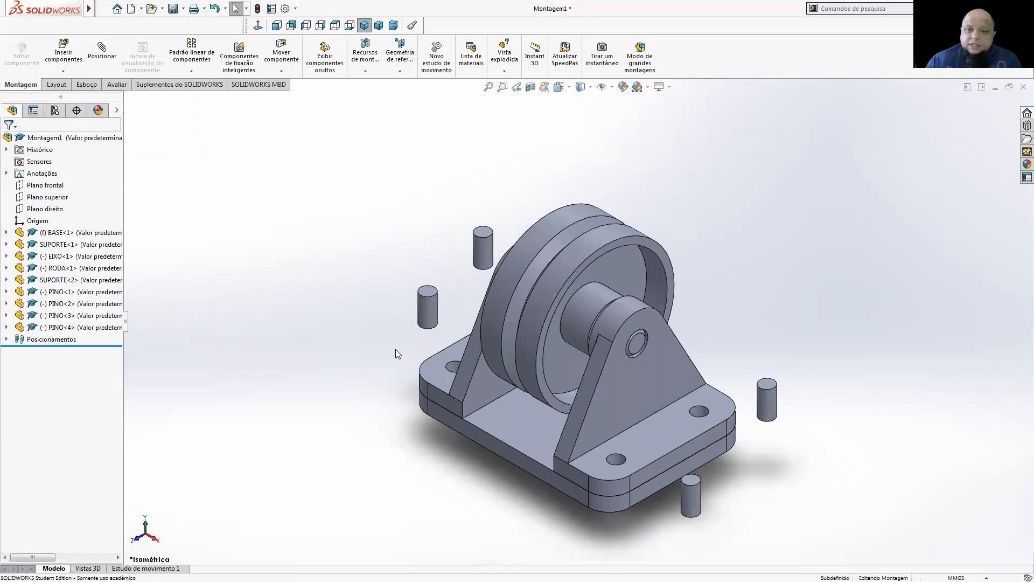
- Add a concentric mate between the first PINO and the rear mounting hole of the second SUPORTE
mouse_move(422, 354)
middle_mouse_down()
mouse_move(424, 343)
mouse_move(512, 293)
mouse_move(550, 327)
mouse_move(526, 294)
mouse_move(484, 284)
mouse_move(473, 312)
mouse_move(455, 288)
middle_mouse_up()
left_click(365, 27)
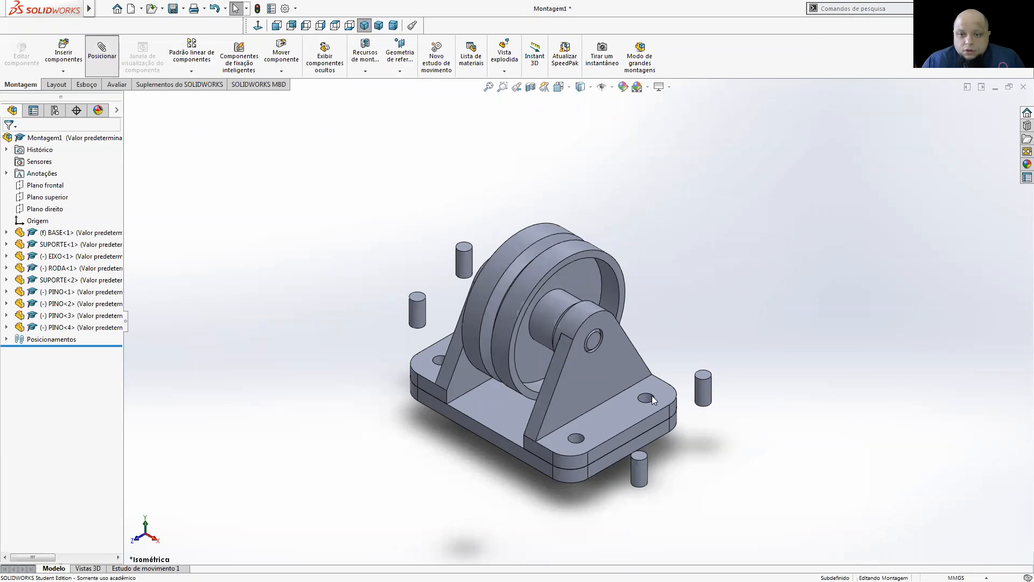
scroll(706, 377, "down", 5)
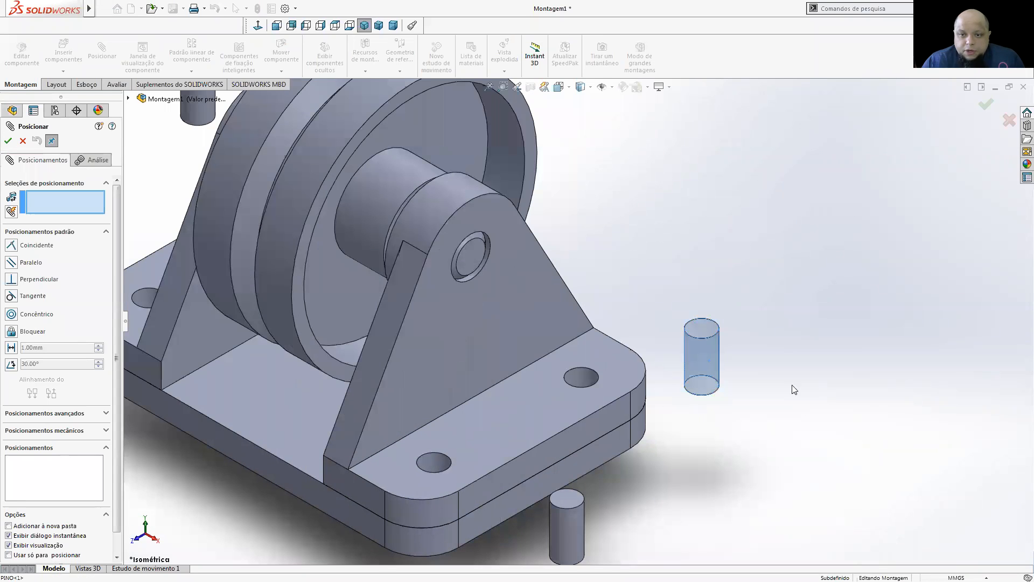
left_click(575, 376)
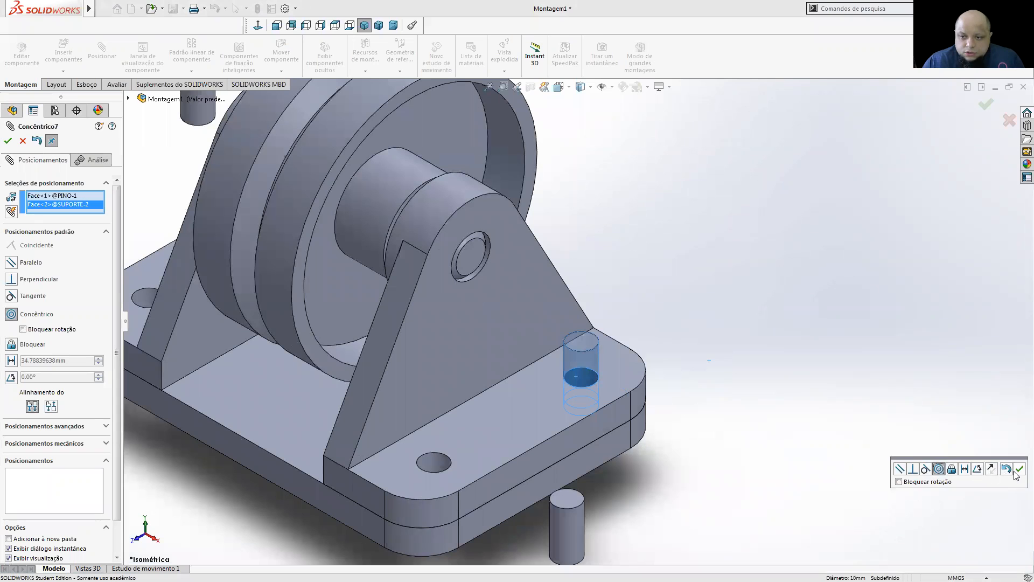
left_click(1018, 470)
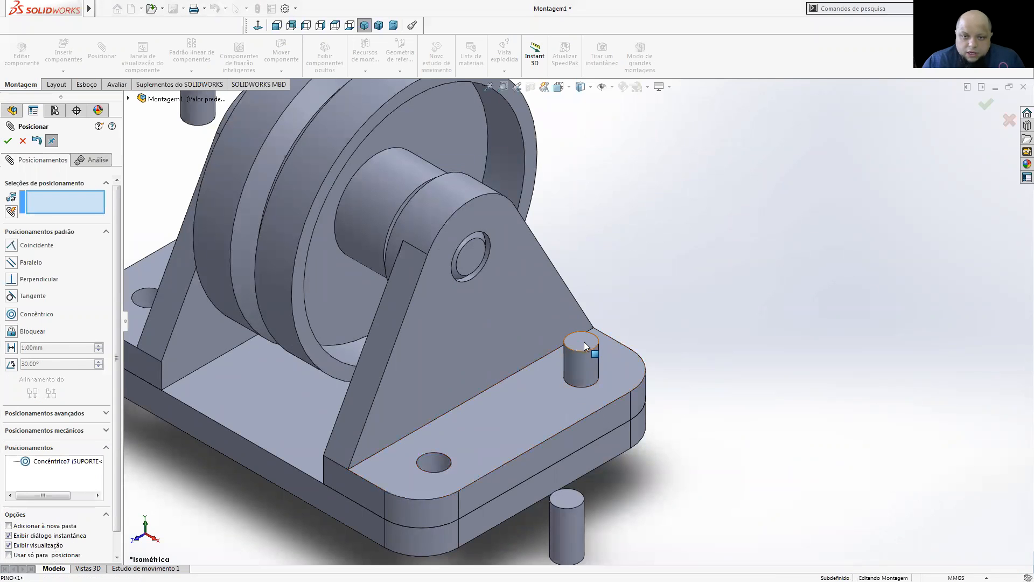
- Add a coincident mate between the first PINO's top face and the second SUPORTE's flange top face
left_click(586, 346)
left_click(628, 364)
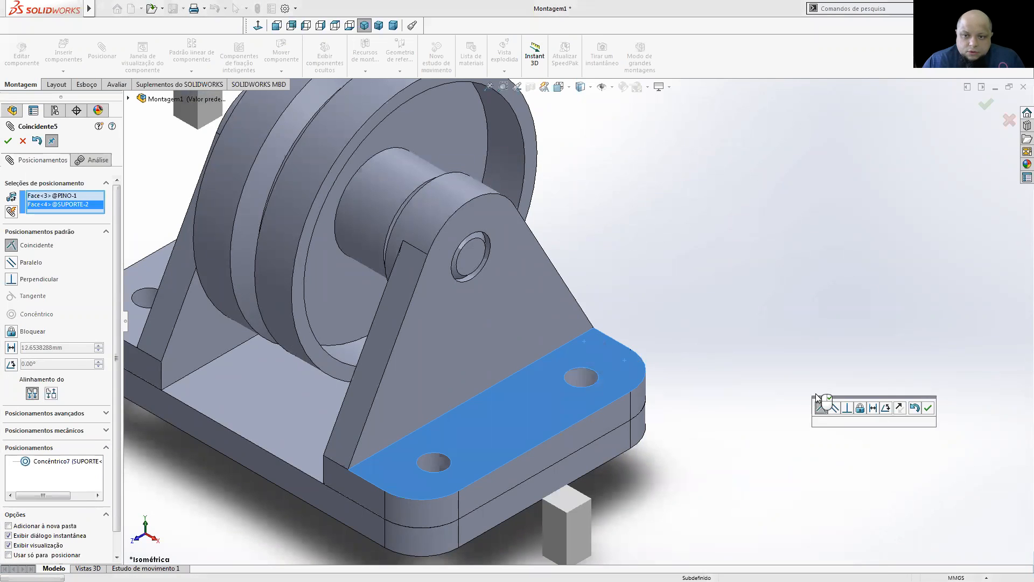
left_click(928, 408)
- Add a concentric mate between the second PINO and the front mounting hole of the second SUPORTE
middle_click_drag(637, 393, 692, 371)
scroll(584, 473, "up", 3)
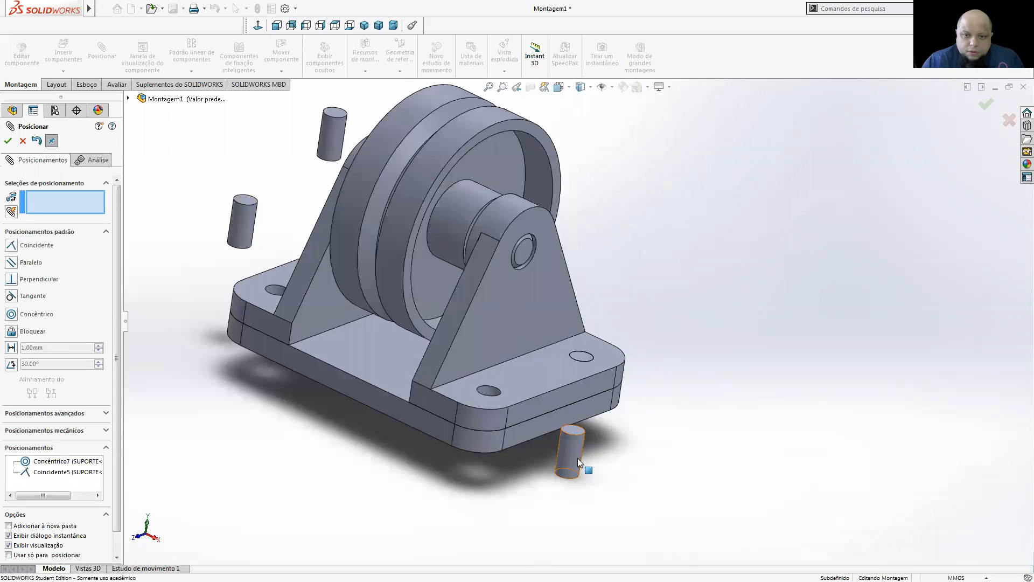
left_click(579, 459)
left_click(486, 391)
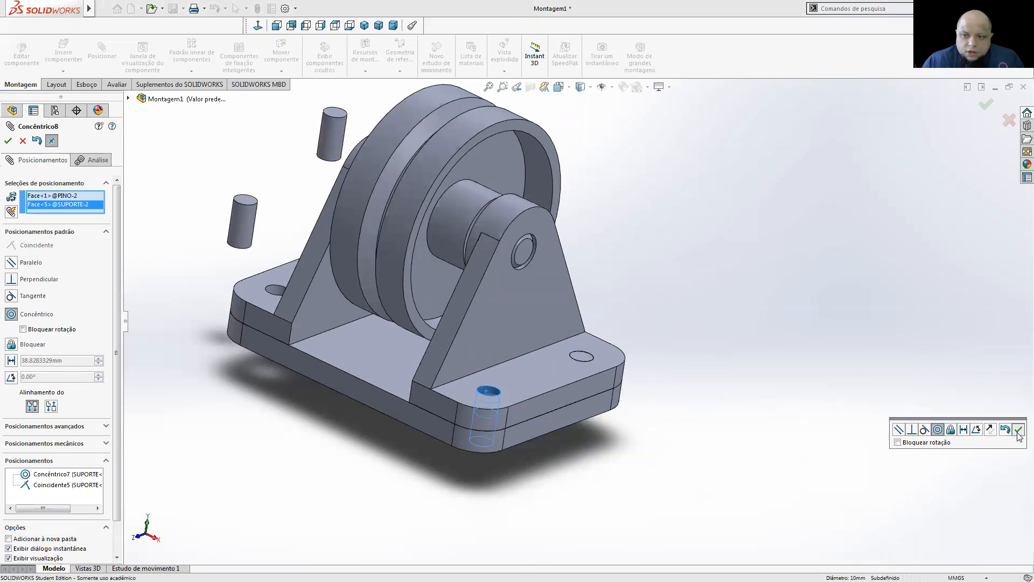
left_click(1018, 430)
- Add a coincident mate between the second PINO's bottom face and the underside of BASE
scroll(504, 461, "down", 4)
middle_click_drag(505, 461, 526, 311)
scroll(496, 447, "down", 5)
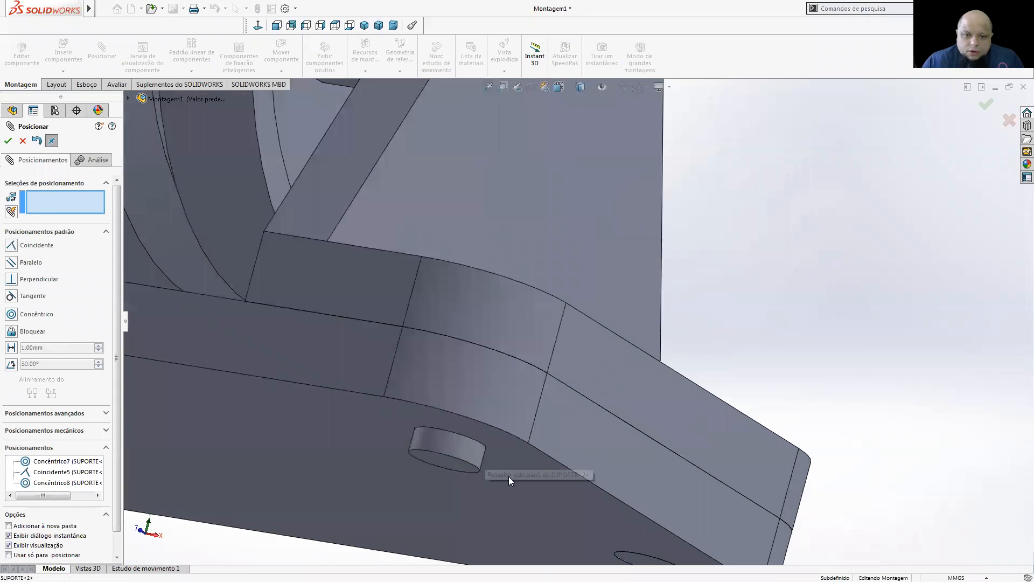
left_click(509, 477)
left_click(456, 466)
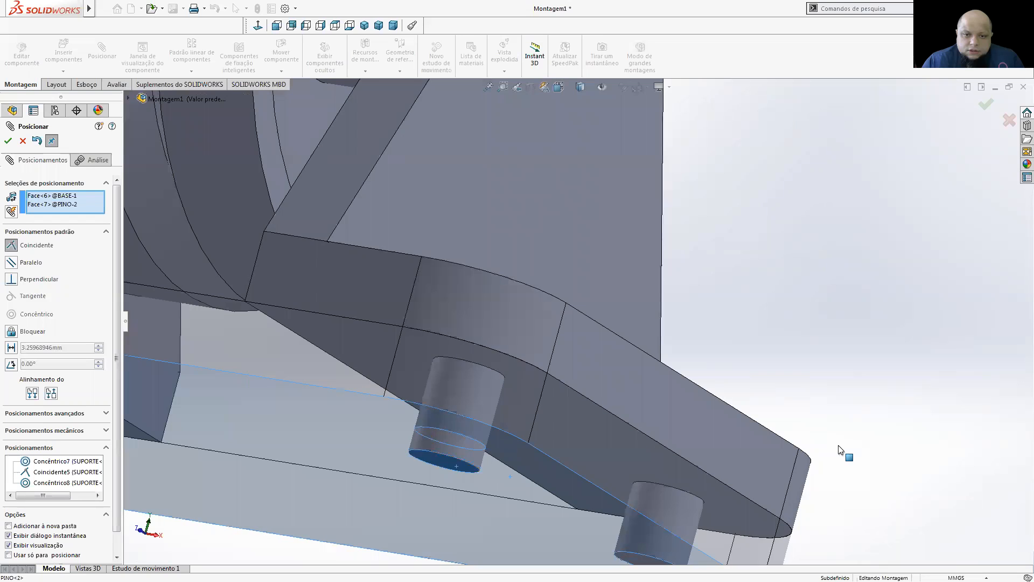
left_click(966, 464)
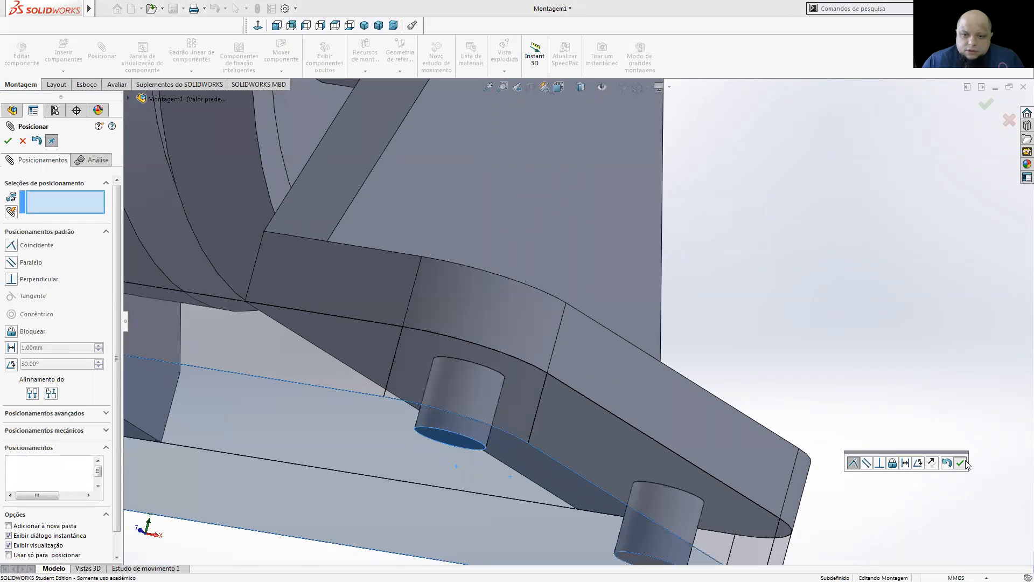
- Add a concentric mate between the fourth PINO and the nearer mounting hole of the first SUPORTE
scroll(846, 423, "up", 6)
middle_click_drag(639, 332, 754, 425)
scroll(496, 302, "down", 1)
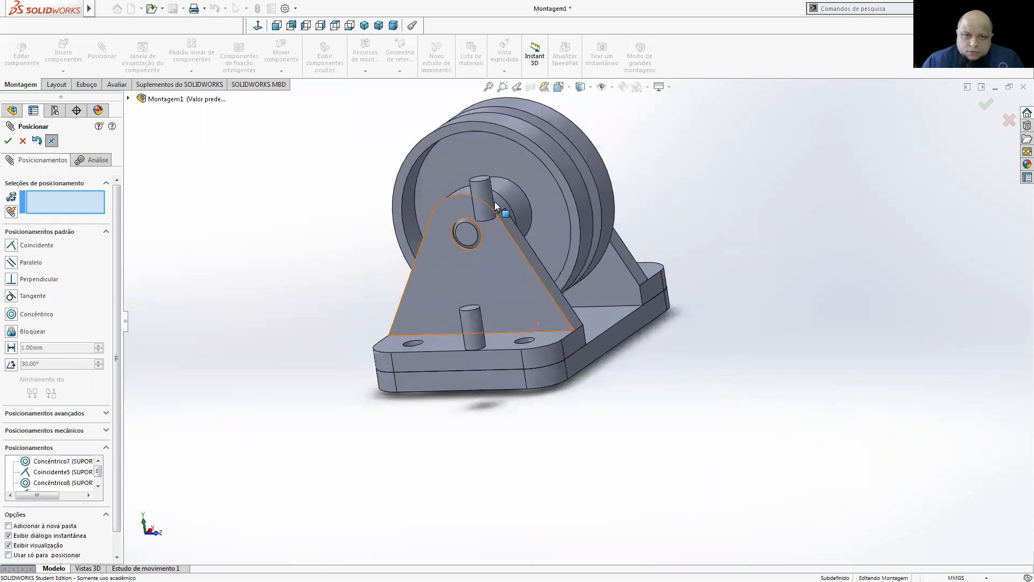
left_click(486, 194)
scroll(540, 347, "down", 2)
scroll(540, 347, "down", 2)
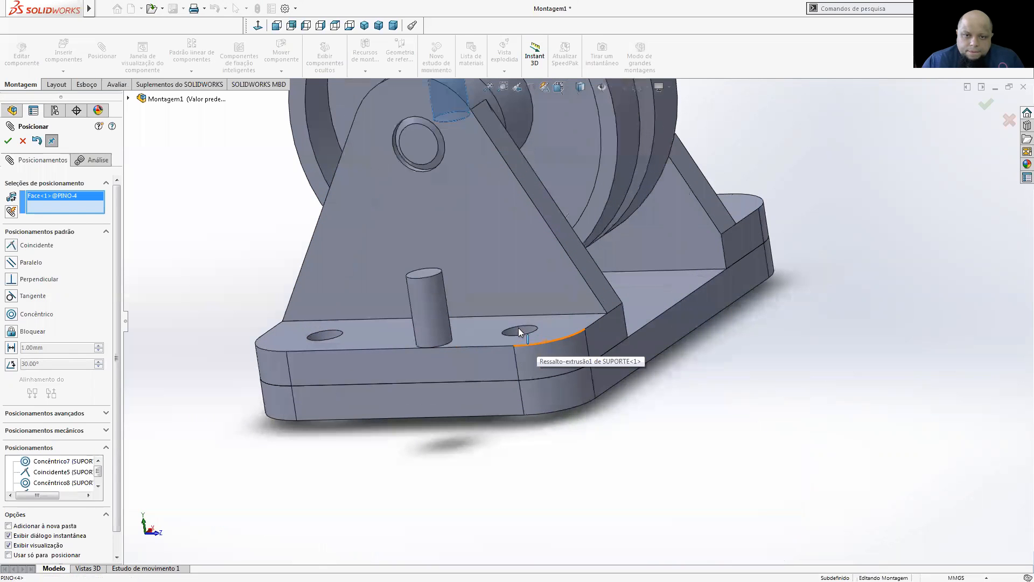
left_click(519, 332)
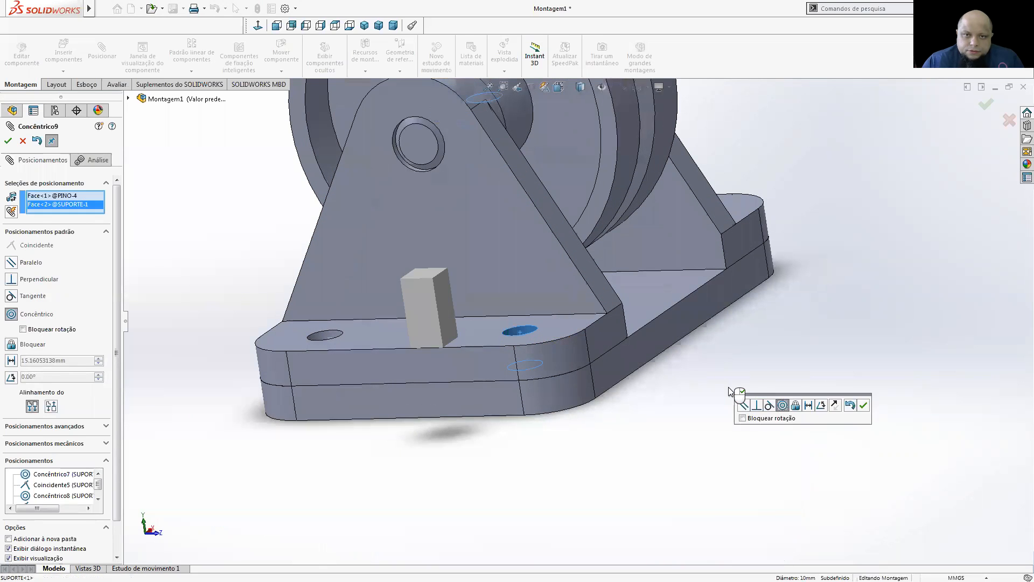
left_click(864, 408)
scroll(763, 361, "up", 3)
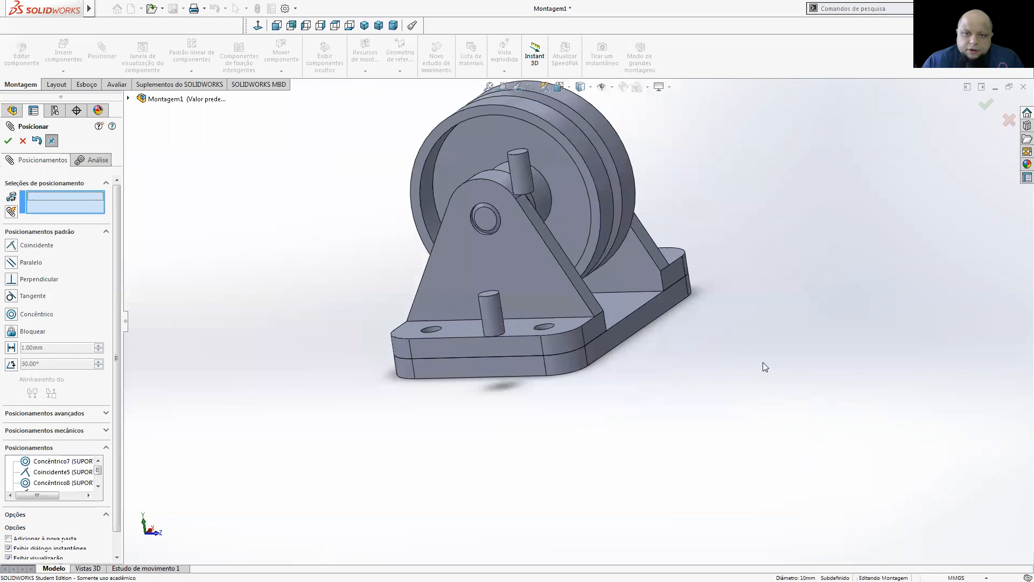
- Add a coincident mate between the first SUPORTE's flange top face and the fourth PINO's top face
left_click(566, 327)
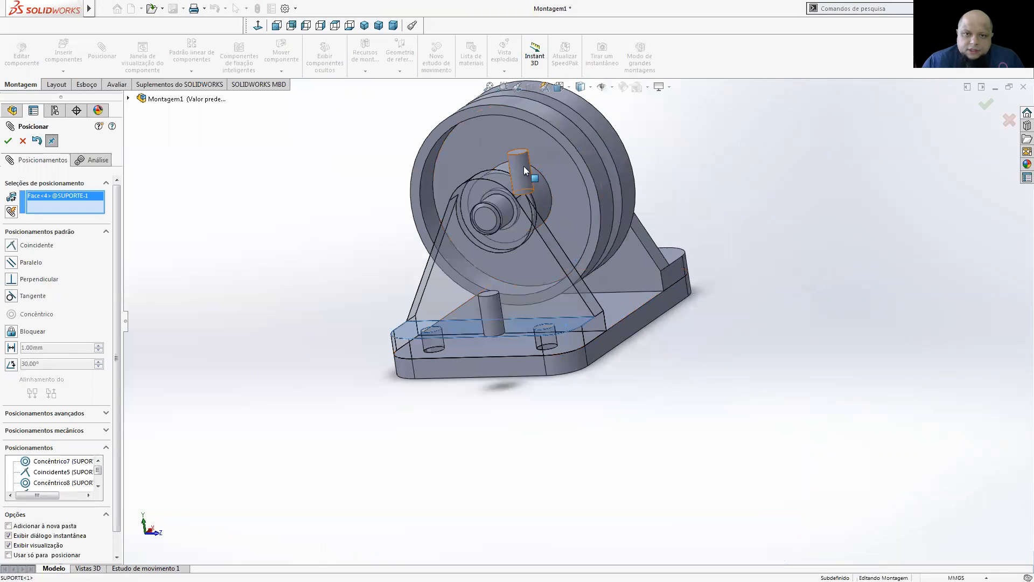
scroll(524, 167, "down", 4)
scroll(559, 264, "down", 3)
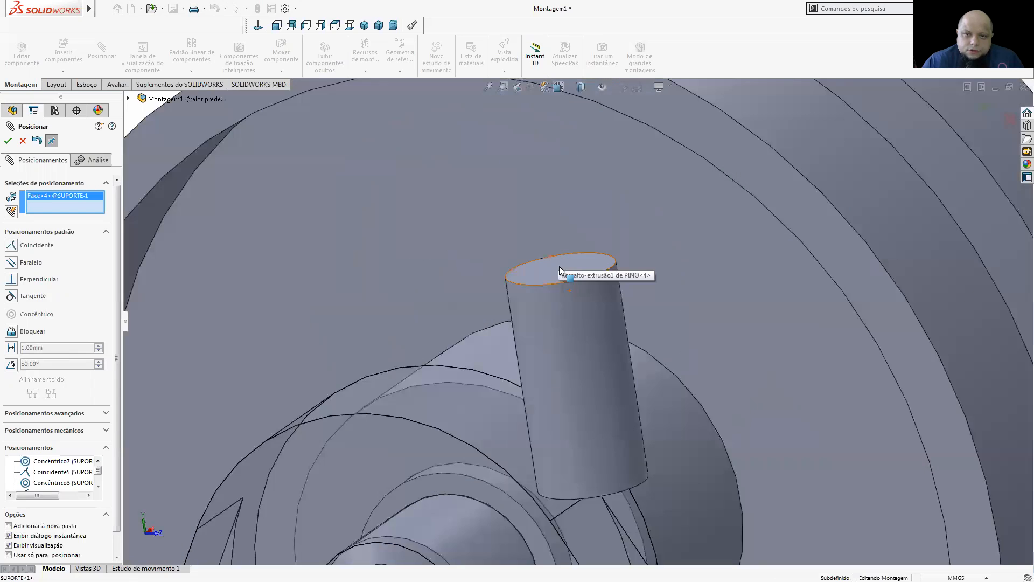
left_click(559, 267)
scroll(802, 433, "up", 6)
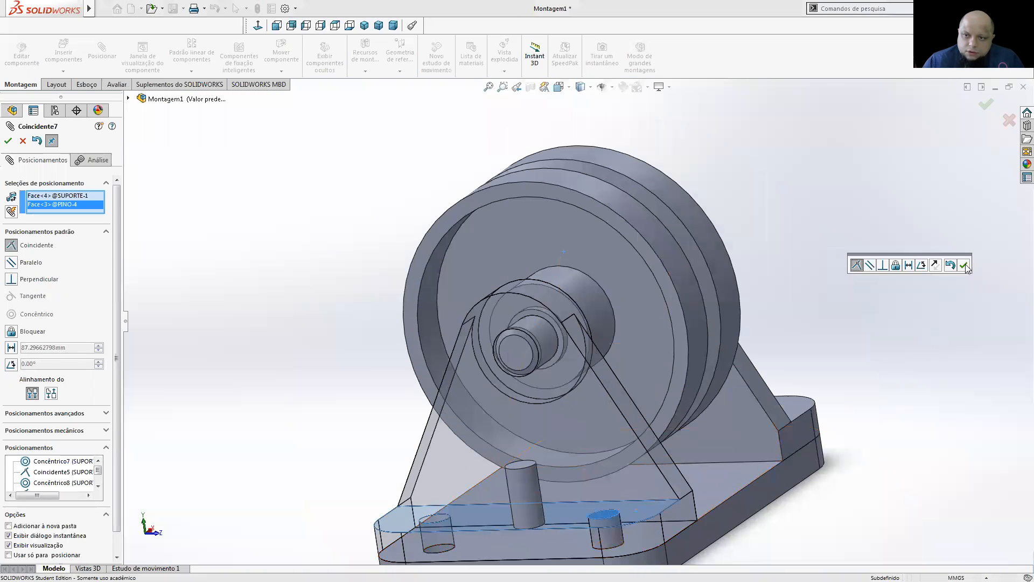
left_click(964, 265)
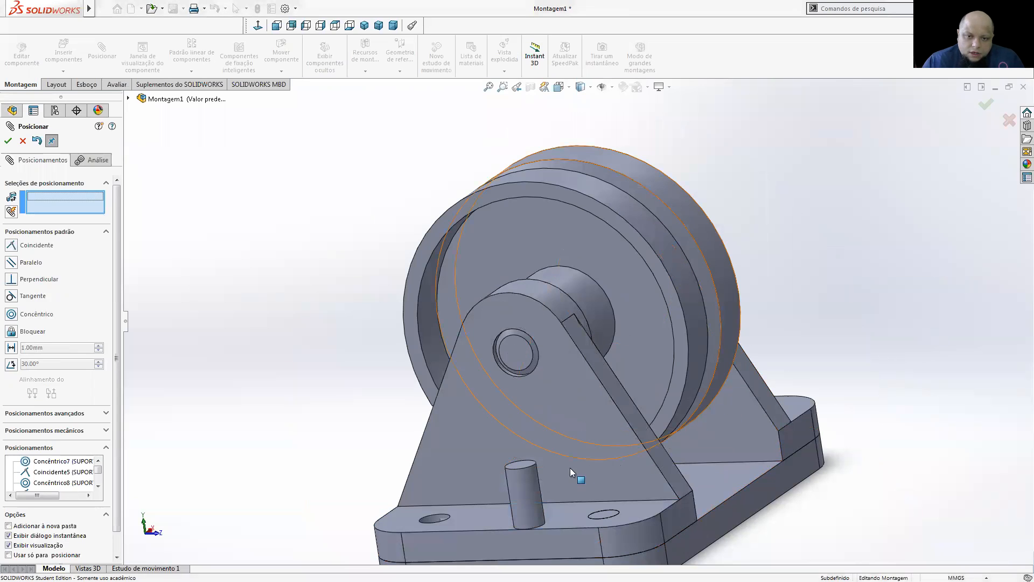
- Add a concentric mate between the third PINO and the remaining empty mounting hole of the first SUPORTE
left_click(529, 487)
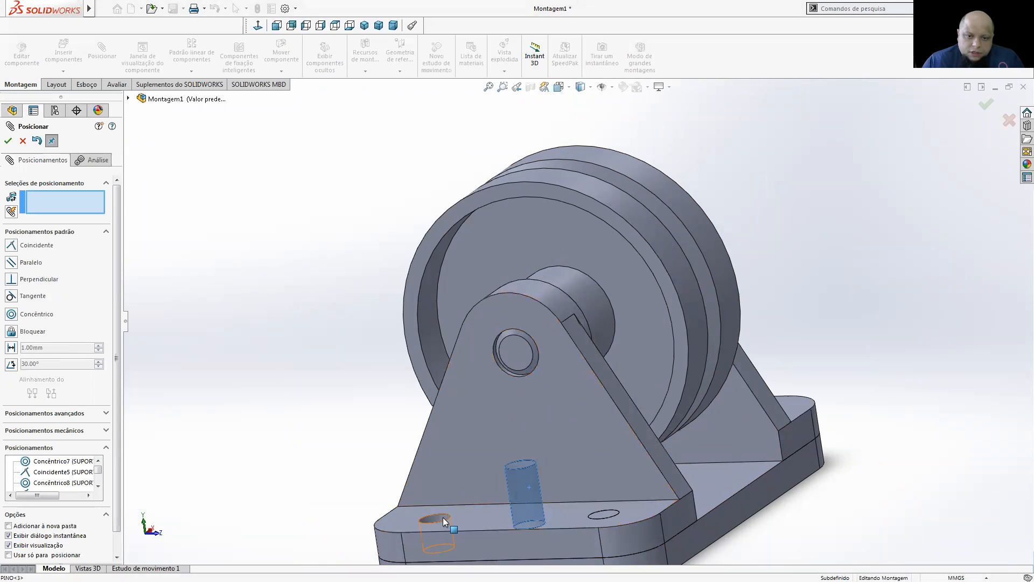
left_click(443, 517)
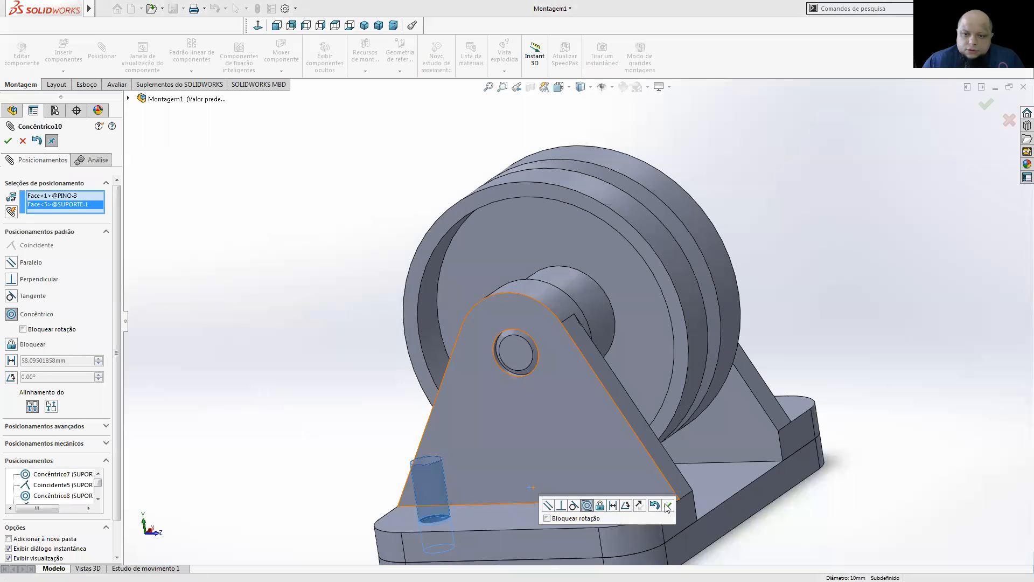
left_click(668, 505)
- Add a coincident mate between the third PINO's top face and the first SUPORTE's flange top face, and finish mating
left_click(434, 466)
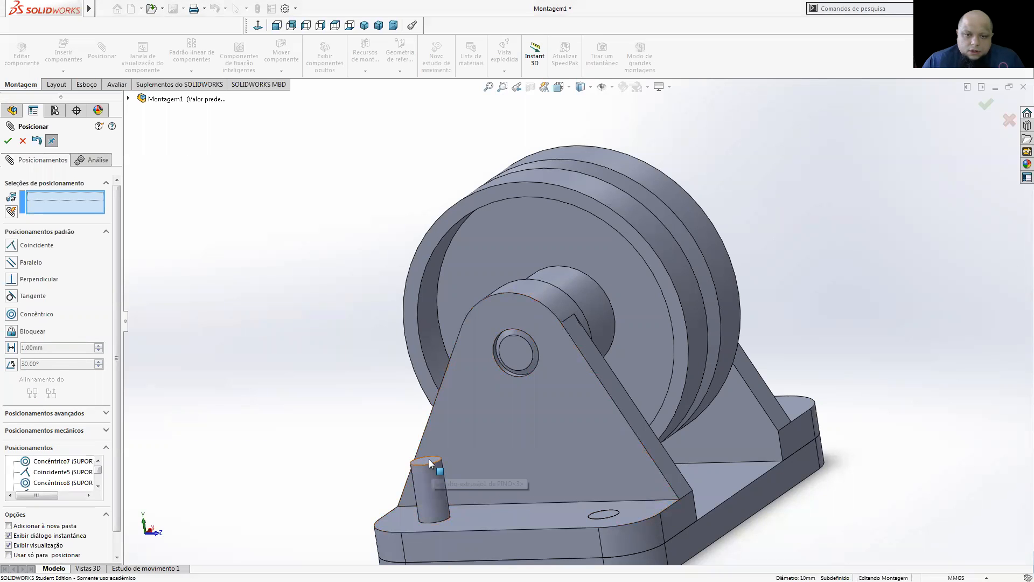
left_click(499, 514)
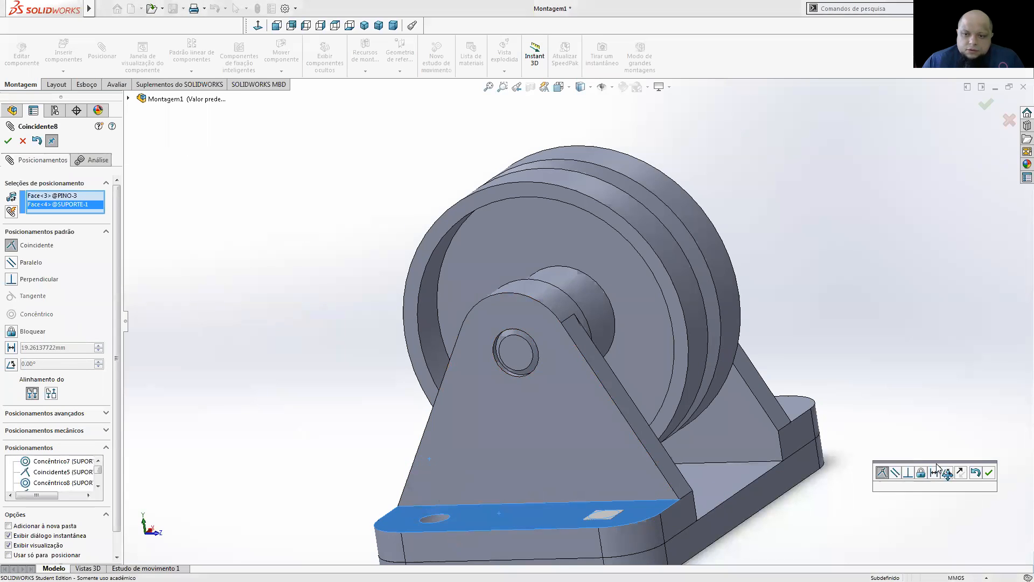
left_click(990, 473)
scroll(813, 416, "up", 3)
middle_click_drag(813, 415, 680, 477)
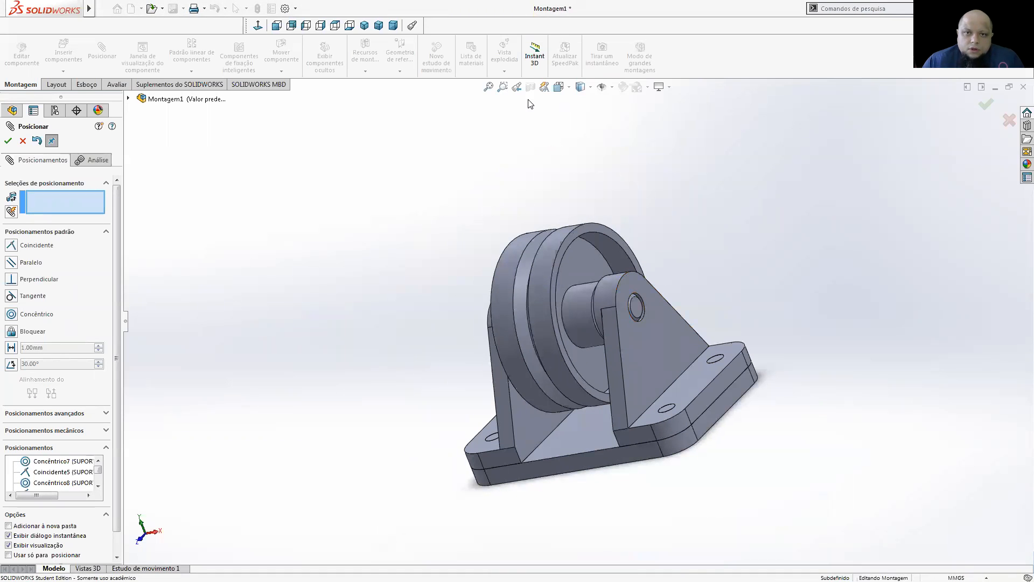
left_click(9, 141)
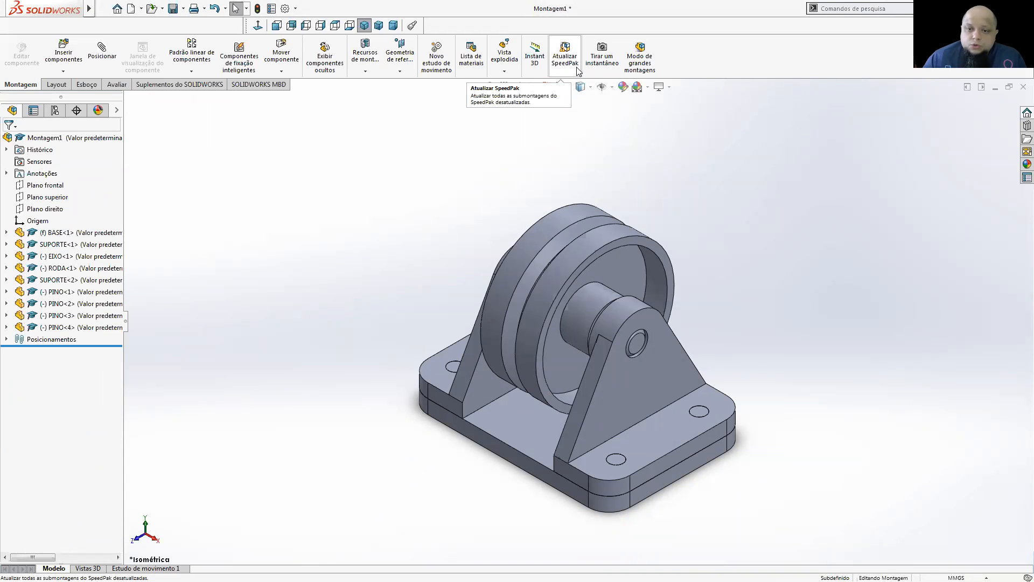
- Examine the wheel and axle in the assembly, testing whether the wheel can still be moved
mouse_move(603, 382)
middle_mouse_down()
mouse_move(732, 296)
mouse_move(585, 314)
mouse_move(652, 331)
mouse_move(611, 343)
mouse_move(634, 368)
mouse_move(681, 350)
mouse_move(709, 365)
mouse_move(684, 360)
mouse_move(620, 402)
mouse_move(589, 388)
mouse_move(609, 401)
middle_mouse_up()
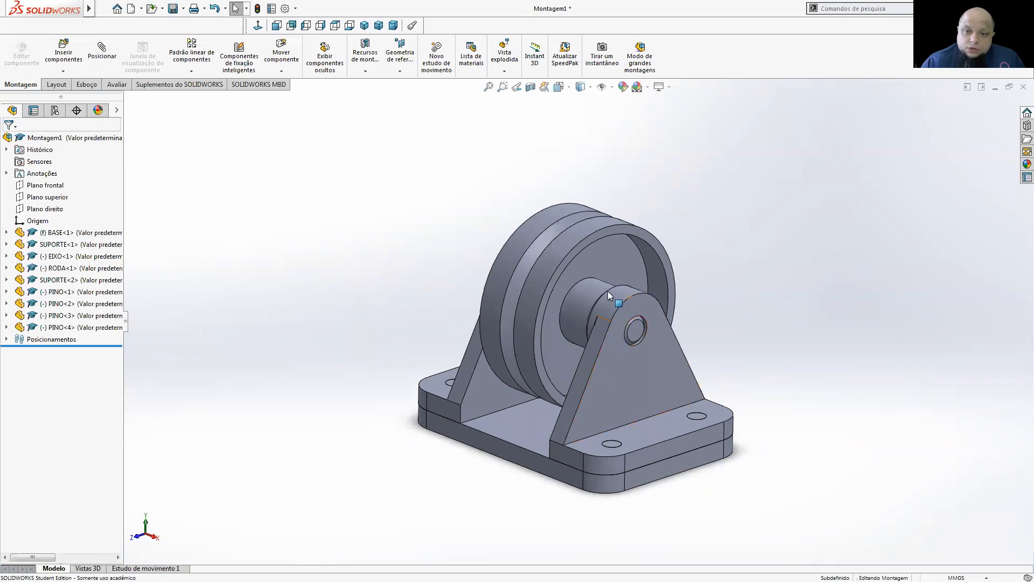
left_click(608, 260)
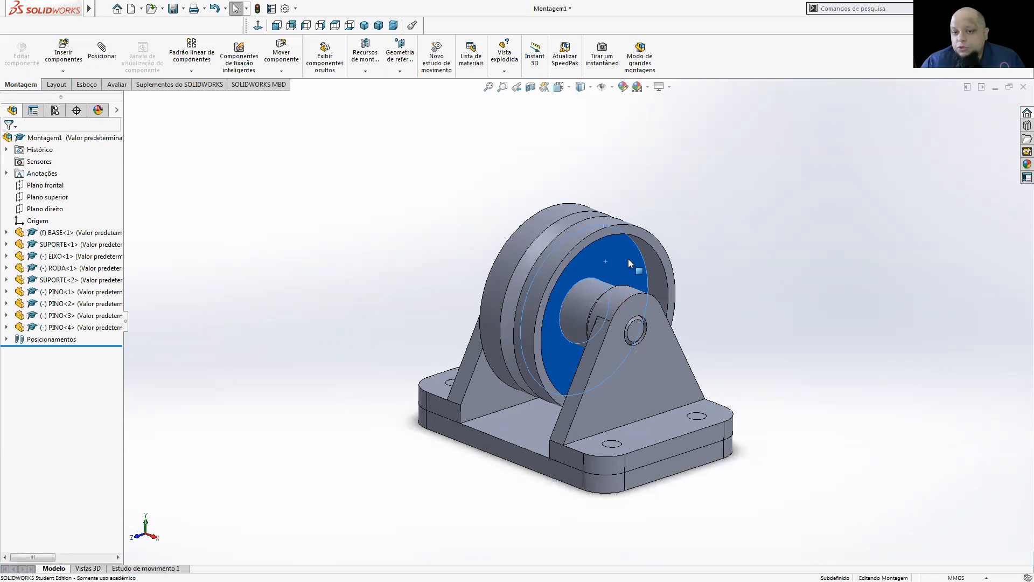
left_click_drag(628, 259, 630, 261)
scroll(609, 389, "down", 1)
scroll(667, 373, "up", 3)
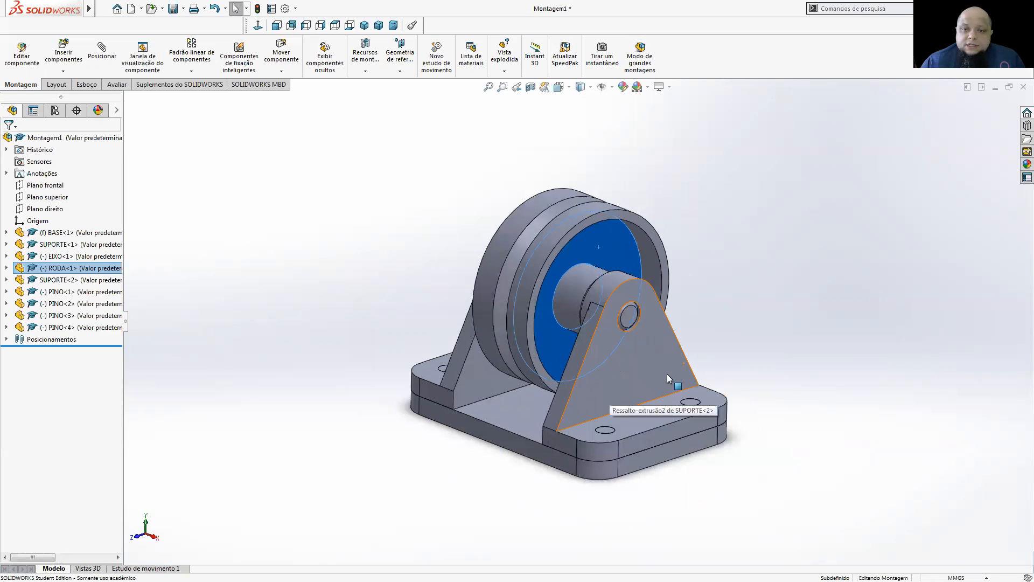
left_click(839, 285)
middle_click_drag(788, 317, 698, 351)
scroll(460, 265, "down", 5)
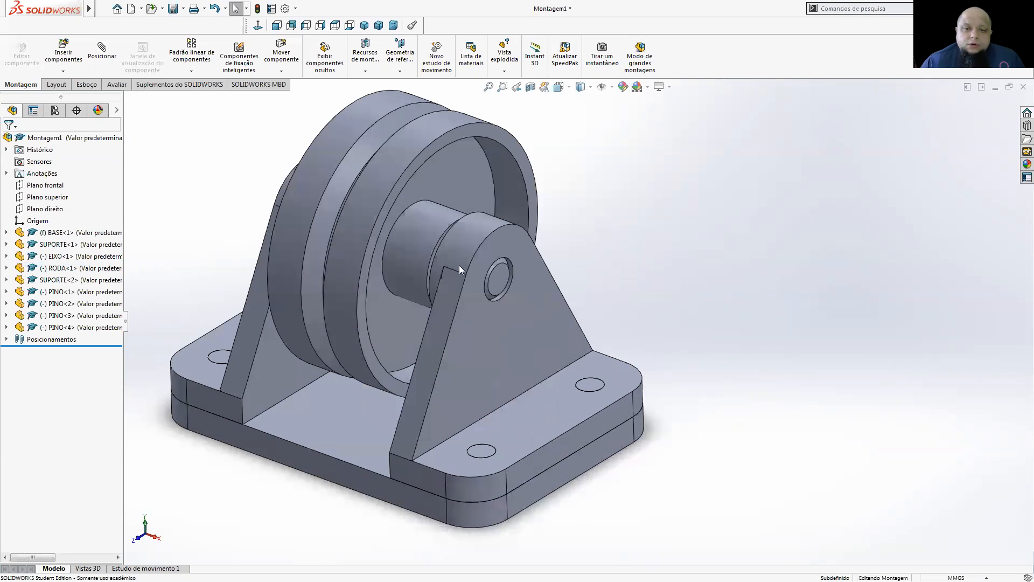
left_click(407, 200)
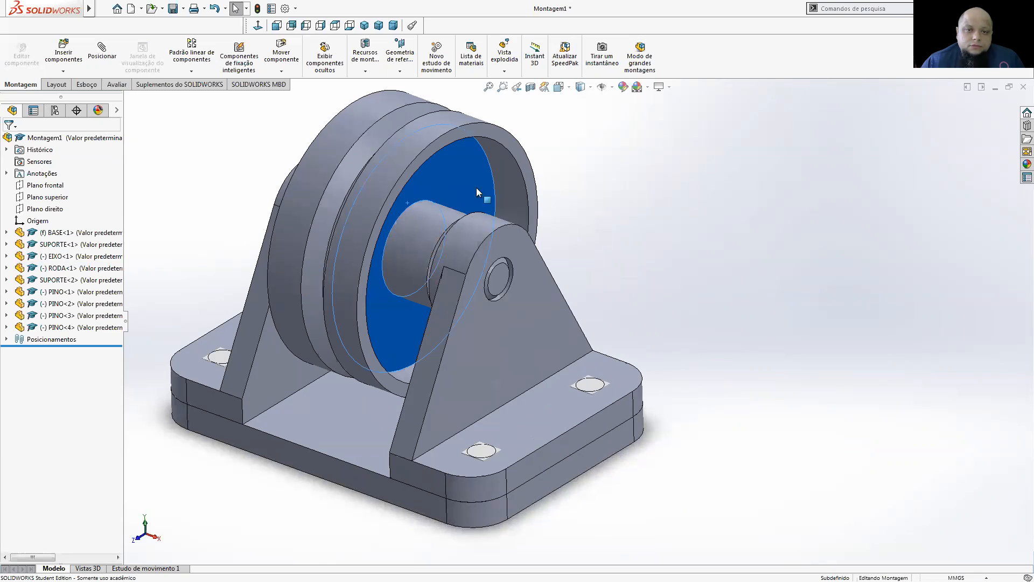
left_click(497, 278)
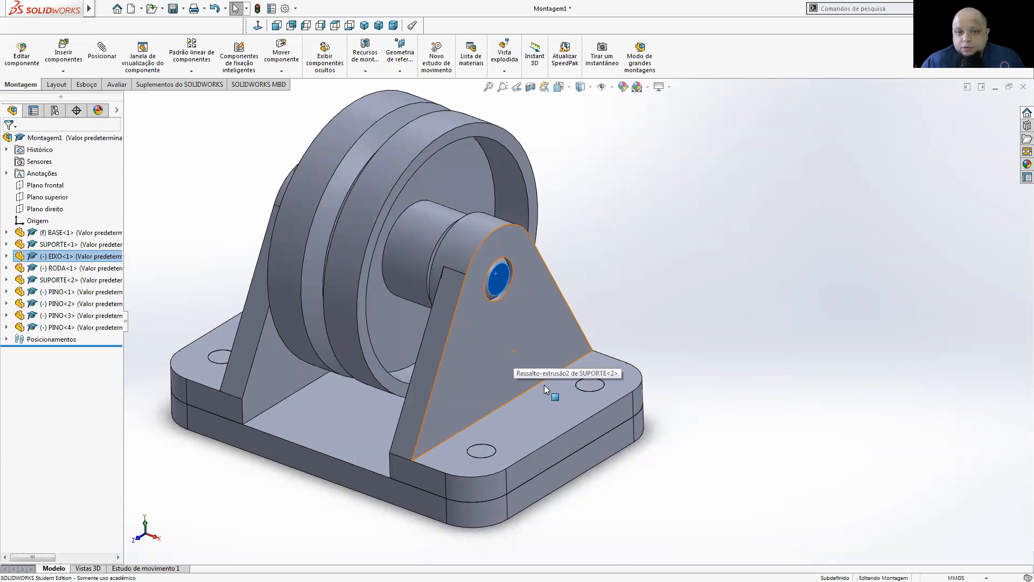
- Test the supports and base for remaining movement and inspect the second PINO in its mounting hole
scroll(545, 385, "up", 1)
left_click_drag(524, 367, 569, 364)
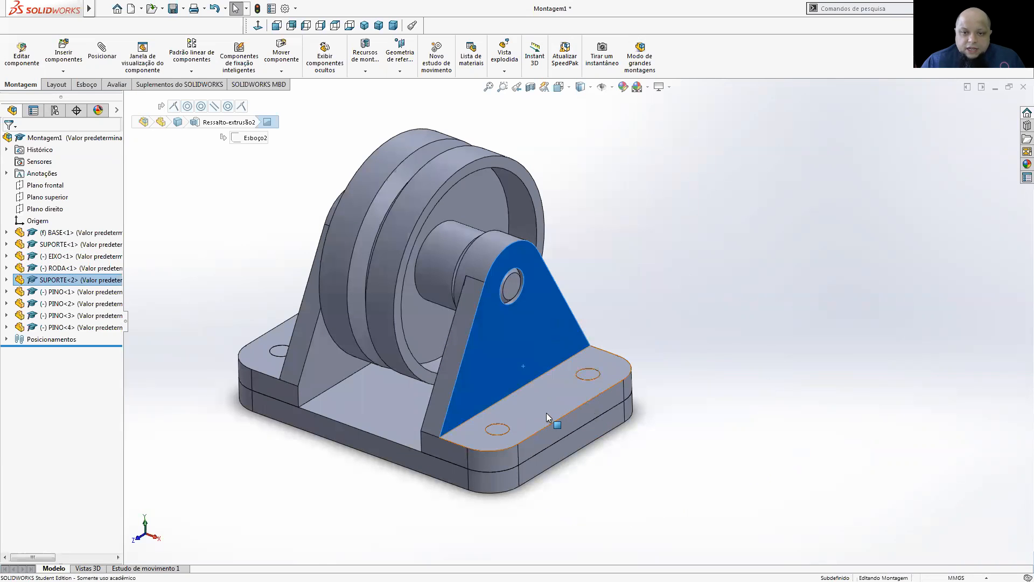
left_click_drag(546, 412, 583, 433)
left_click_drag(306, 372, 181, 341)
scroll(545, 408, "up", 1)
left_click(647, 309)
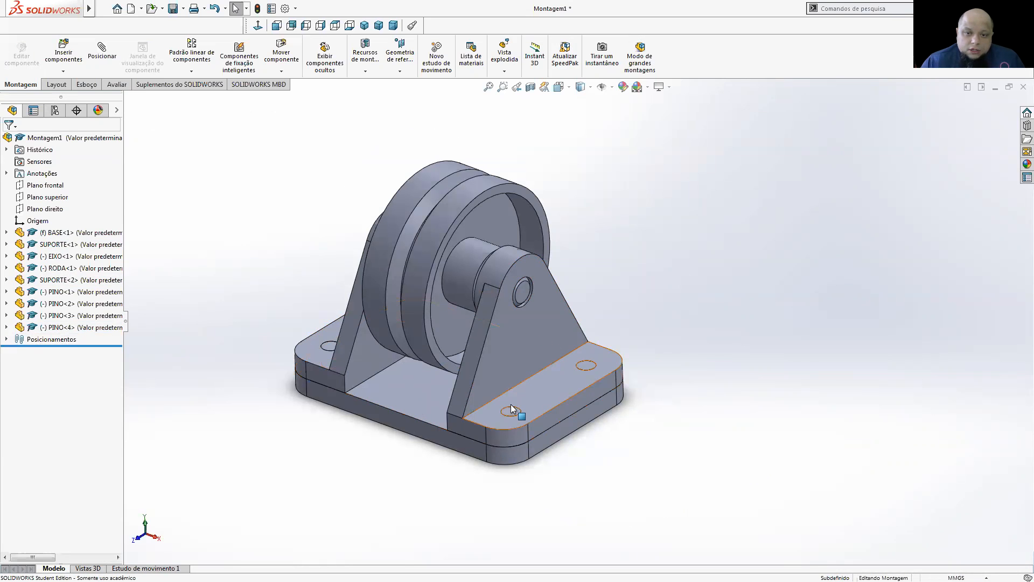
scroll(510, 404, "down", 4)
left_click(533, 401)
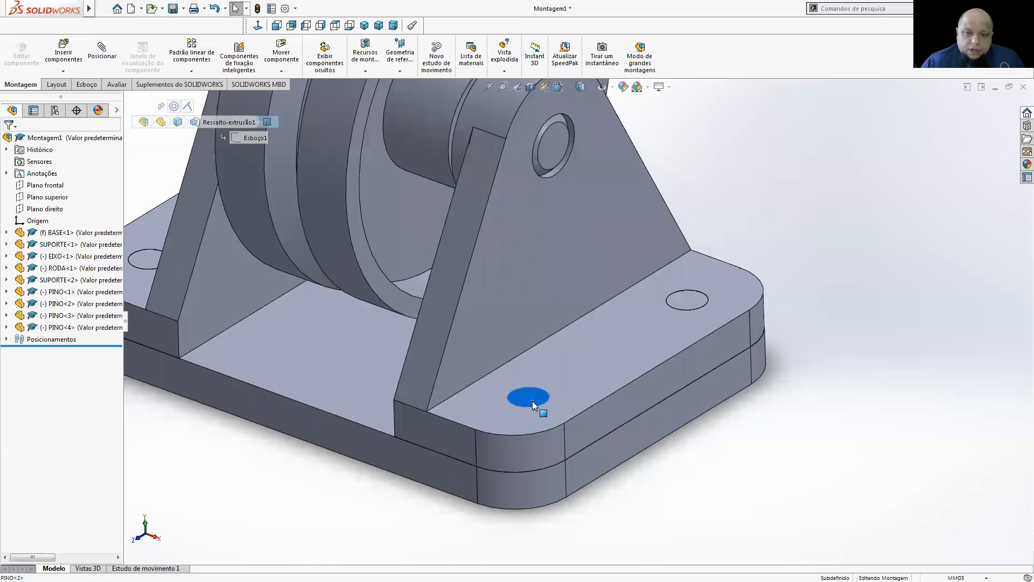
scroll(776, 468, "up", 3)
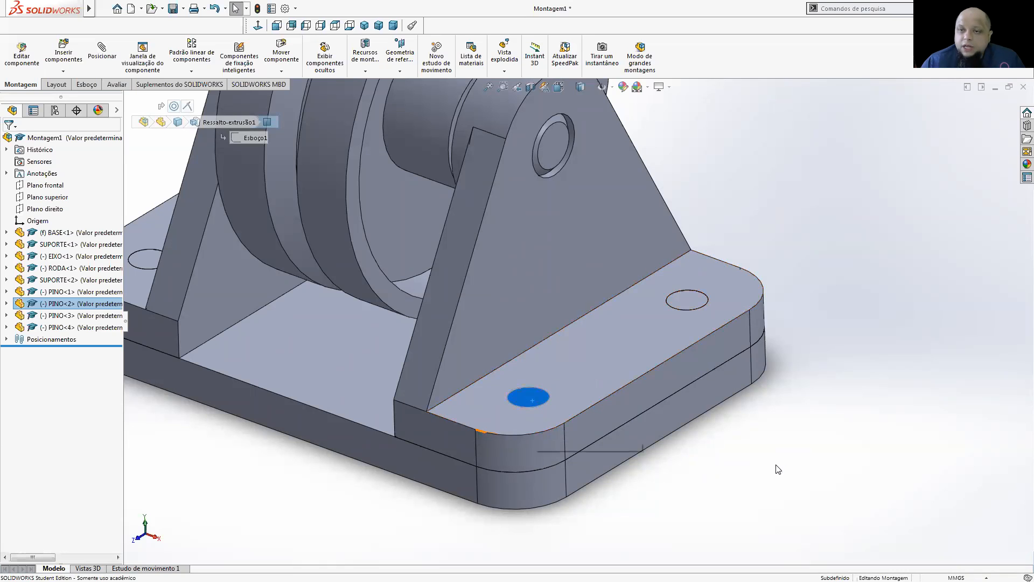
left_click(859, 336)
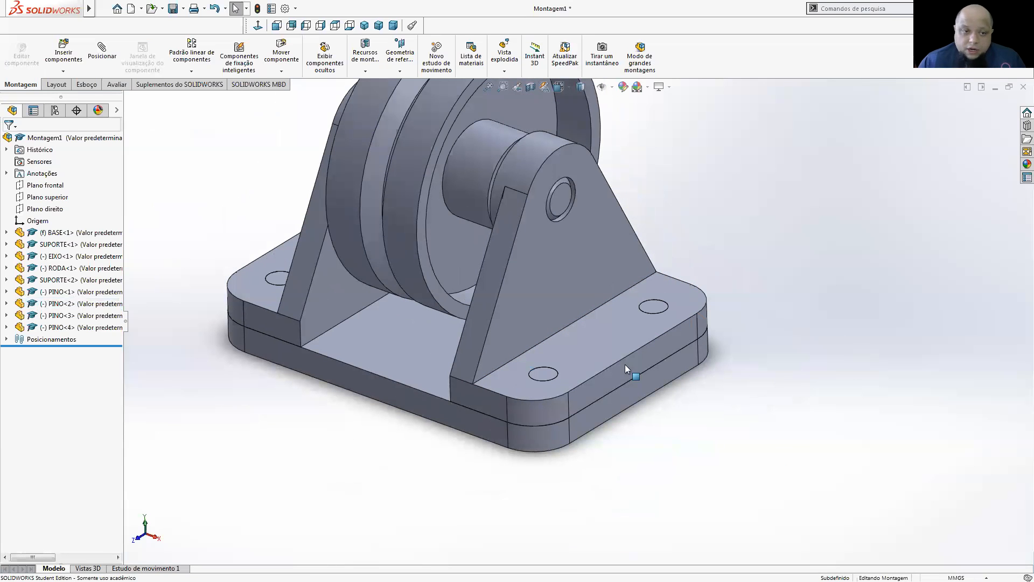
- Review the second PINO's mates and delete its concentric mate with the second SUPORTE
left_click(543, 375)
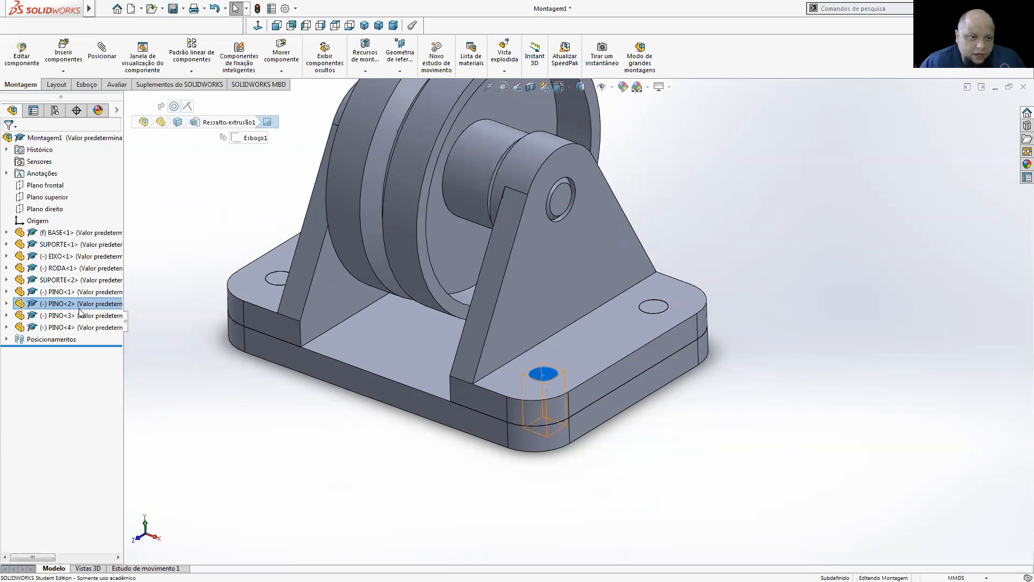
left_click(7, 304)
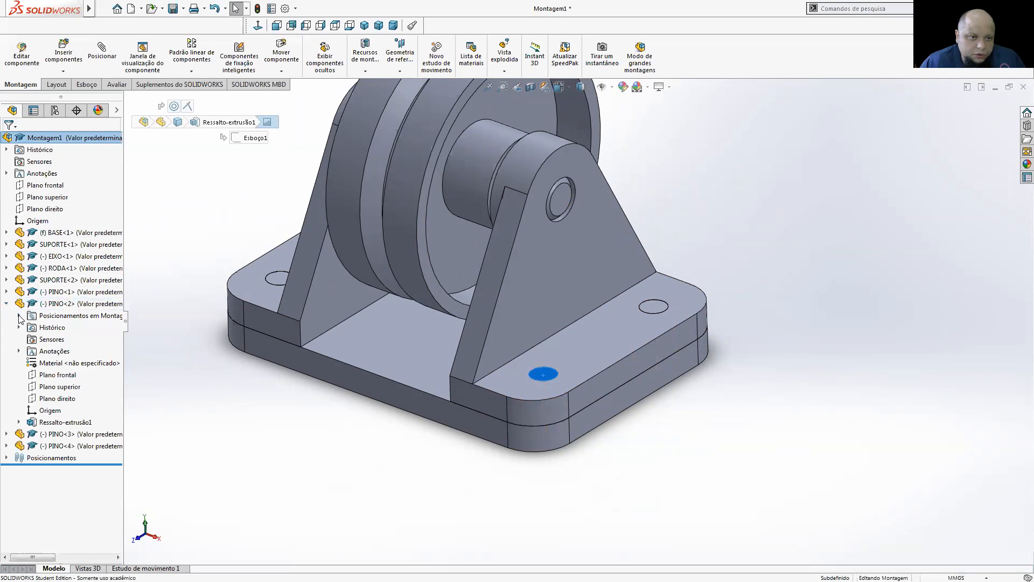
left_click(19, 316)
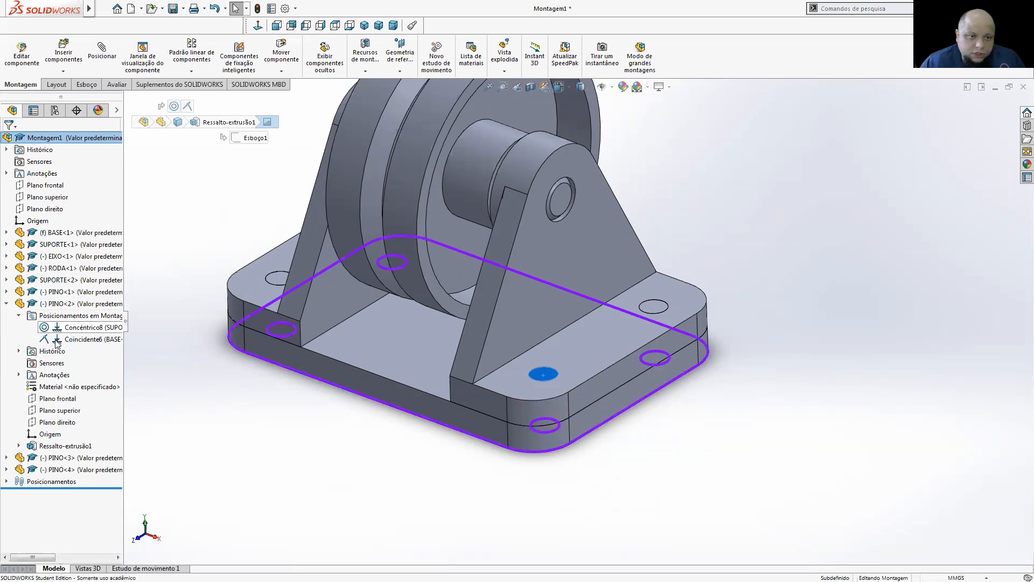
left_click(7, 482)
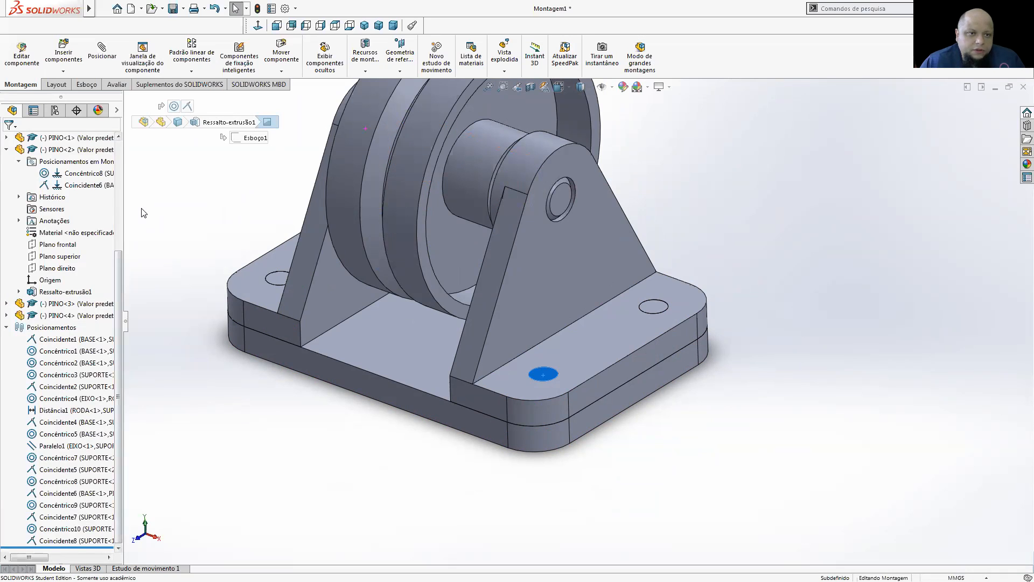
left_click(6, 327)
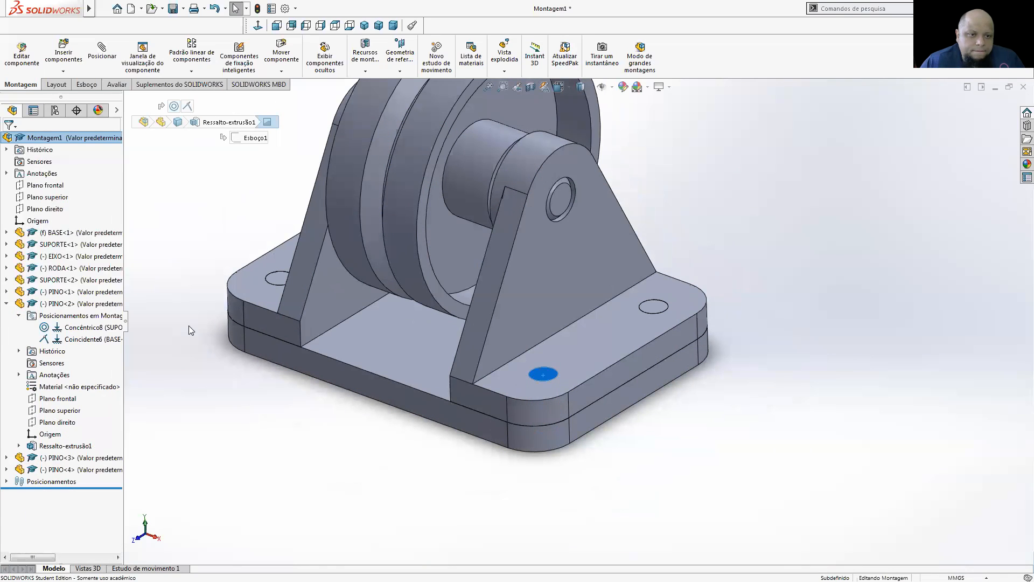
right_click(68, 330)
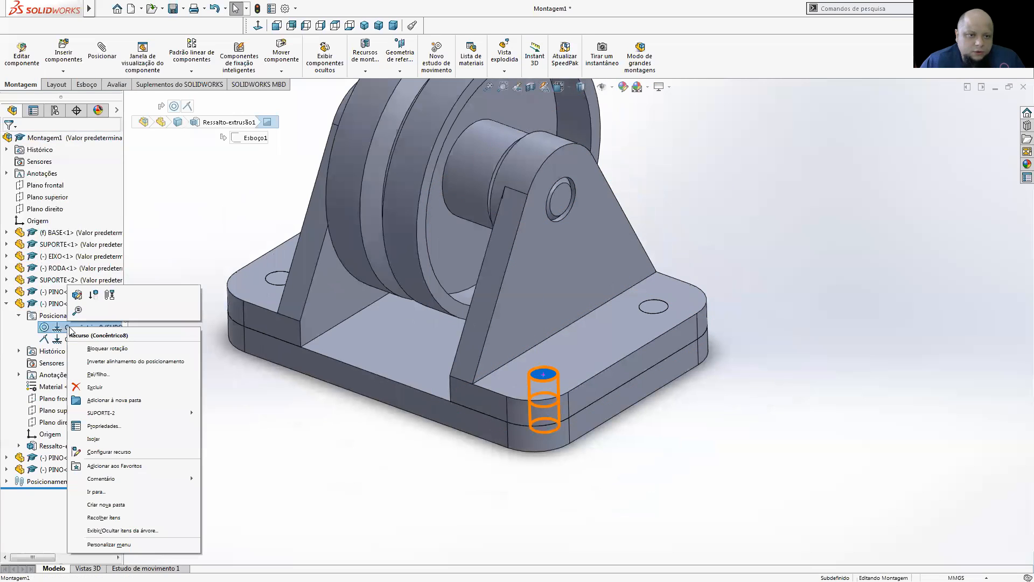
left_click(93, 386)
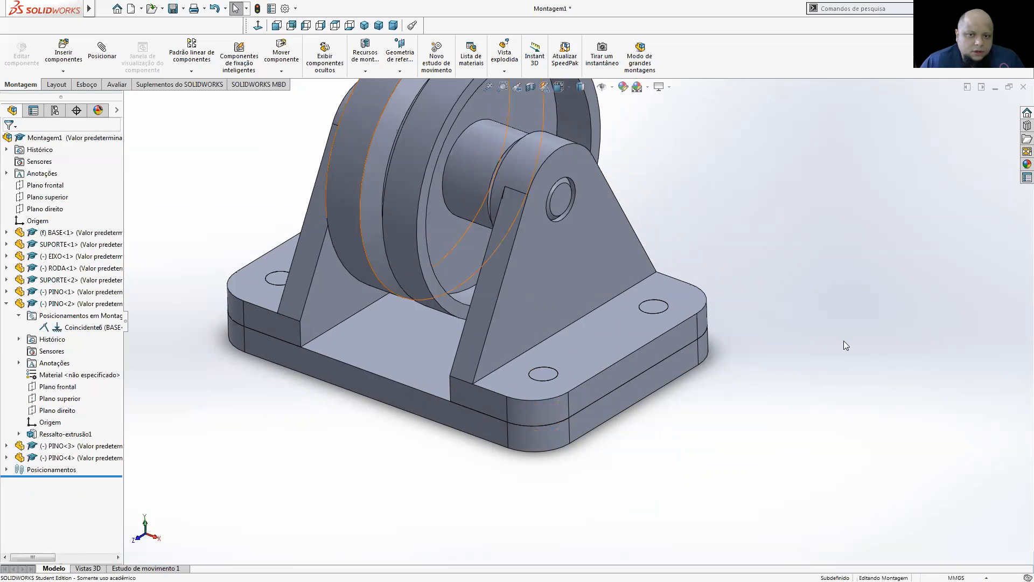
- Move the second PINO out of its mounting hole to a free spot beside BASE
left_click(543, 374)
left_click_drag(574, 406, 630, 452)
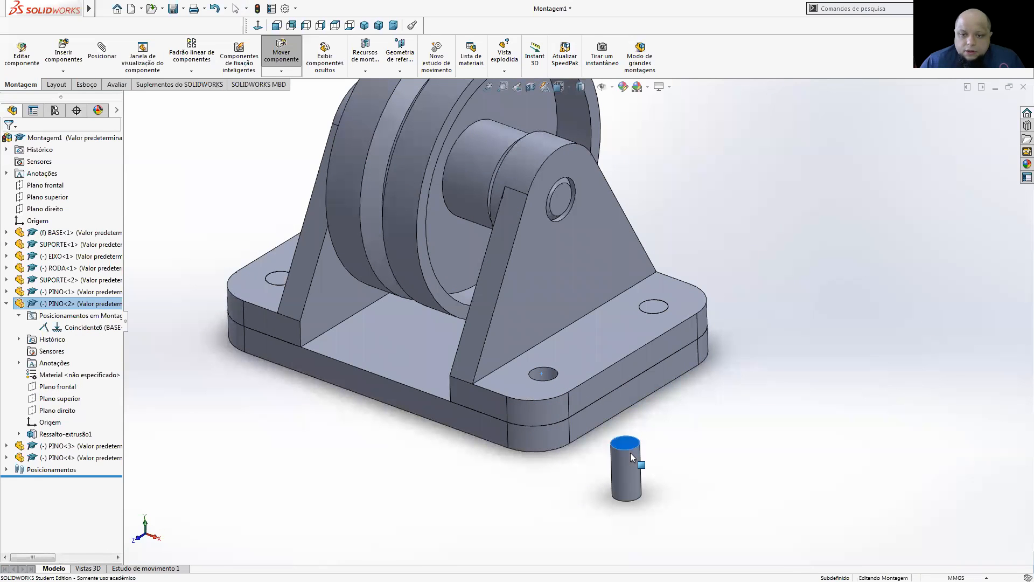
left_click_drag(737, 408, 820, 345)
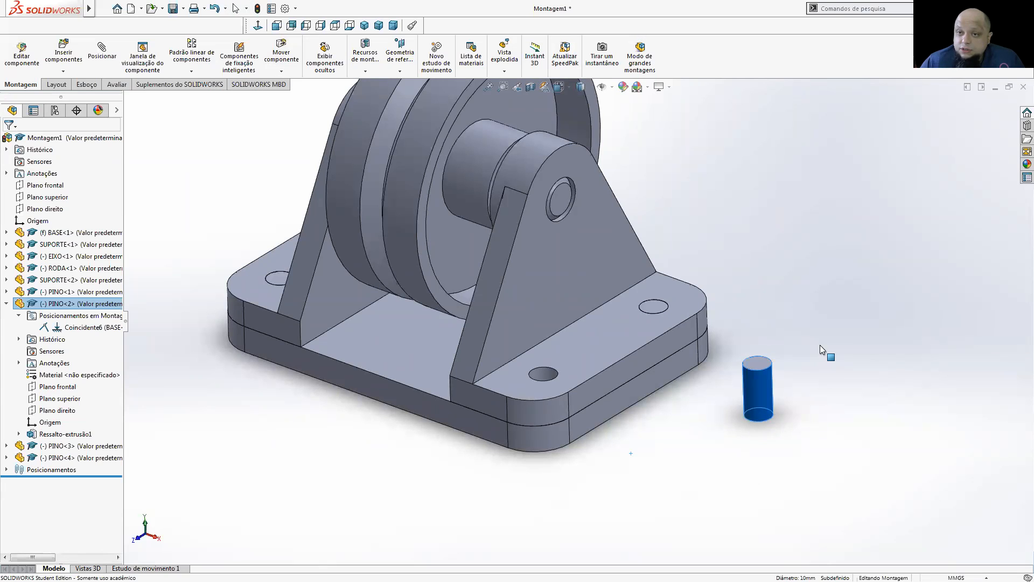
left_click(820, 345)
- Add a new concentric mate between the second SUPORTE's empty front mounting hole and the second PINO
left_click(102, 52)
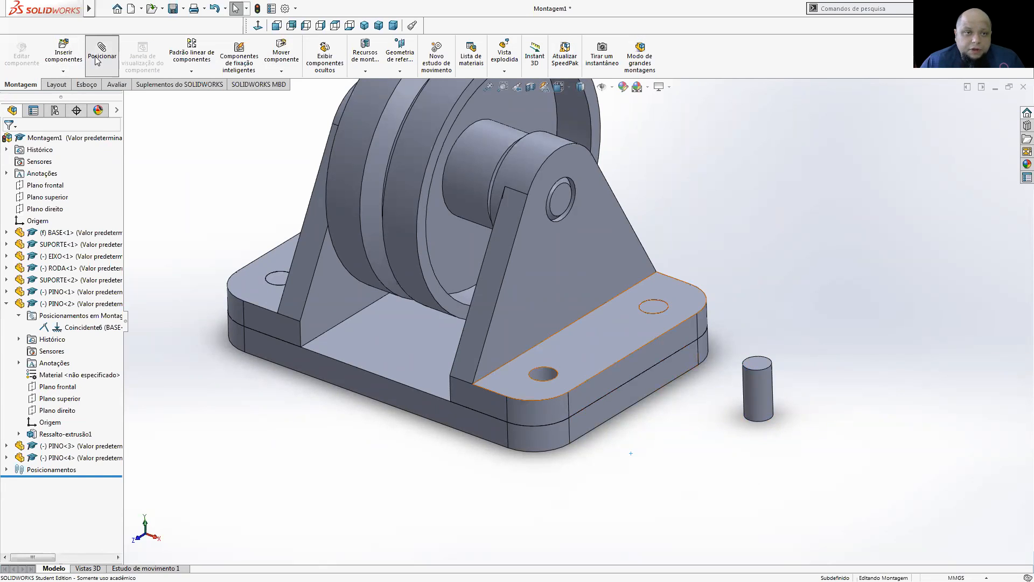
left_click(537, 375)
left_click(759, 397)
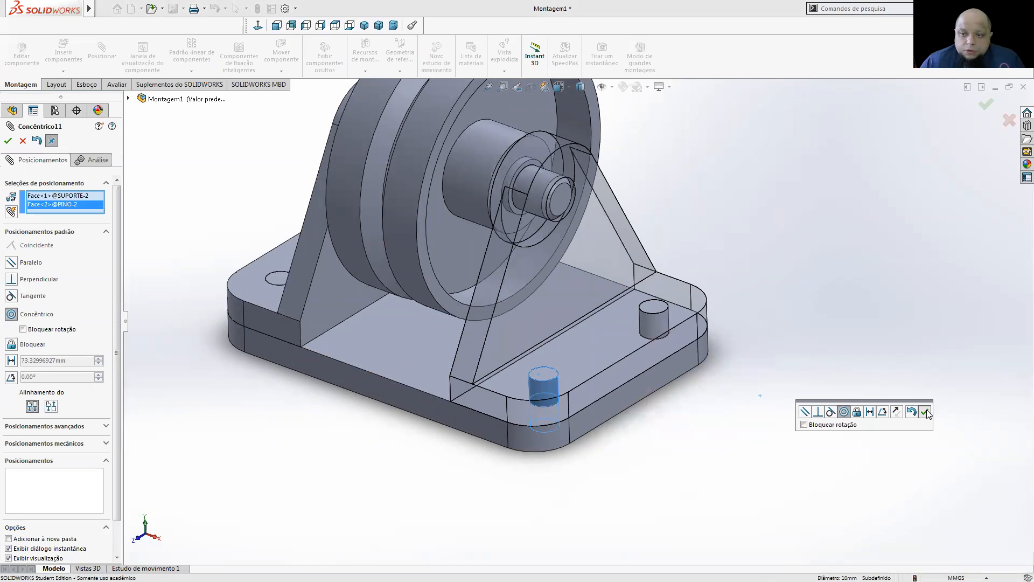
left_click(925, 412)
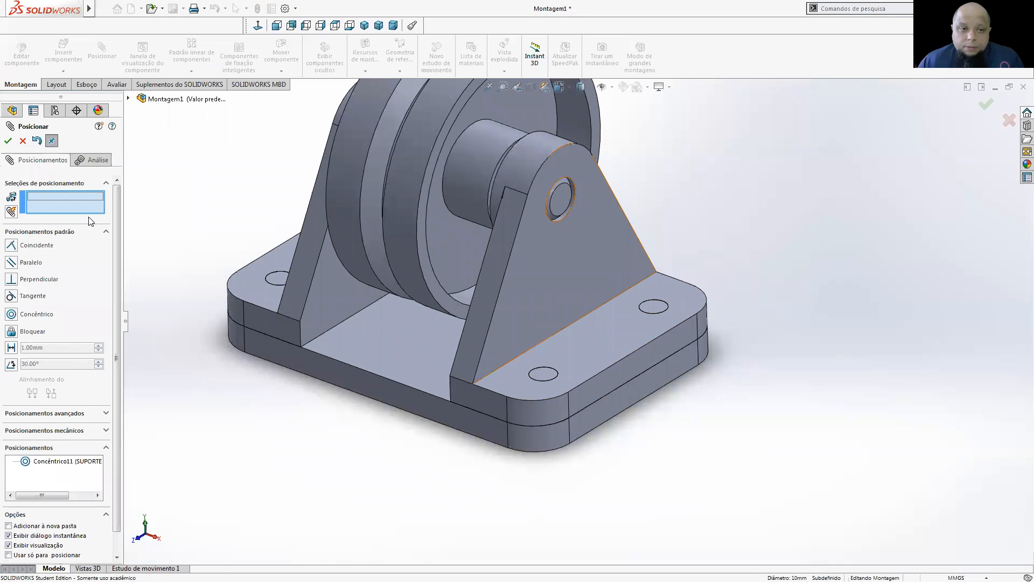
key("Escape")
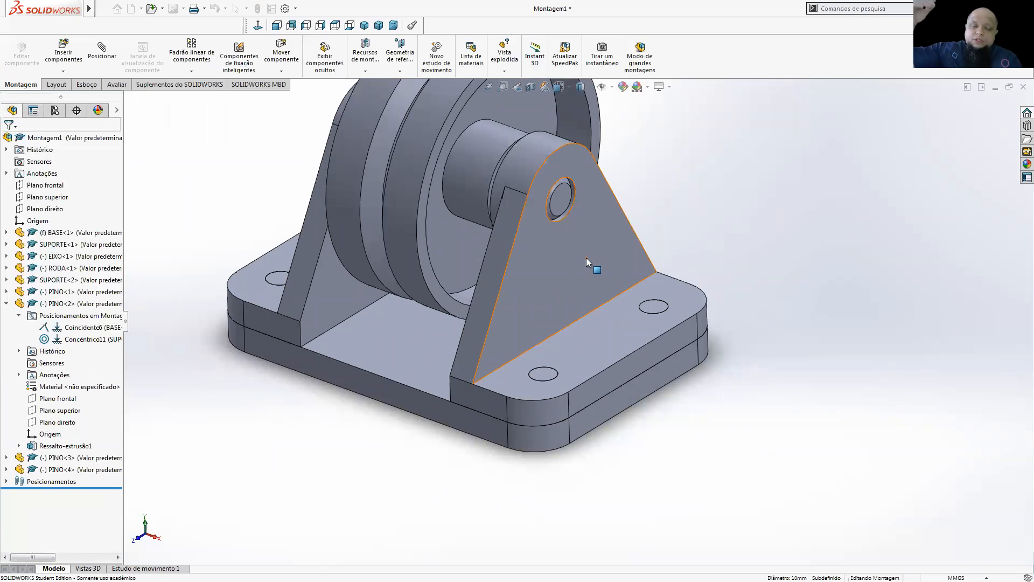
key("f")
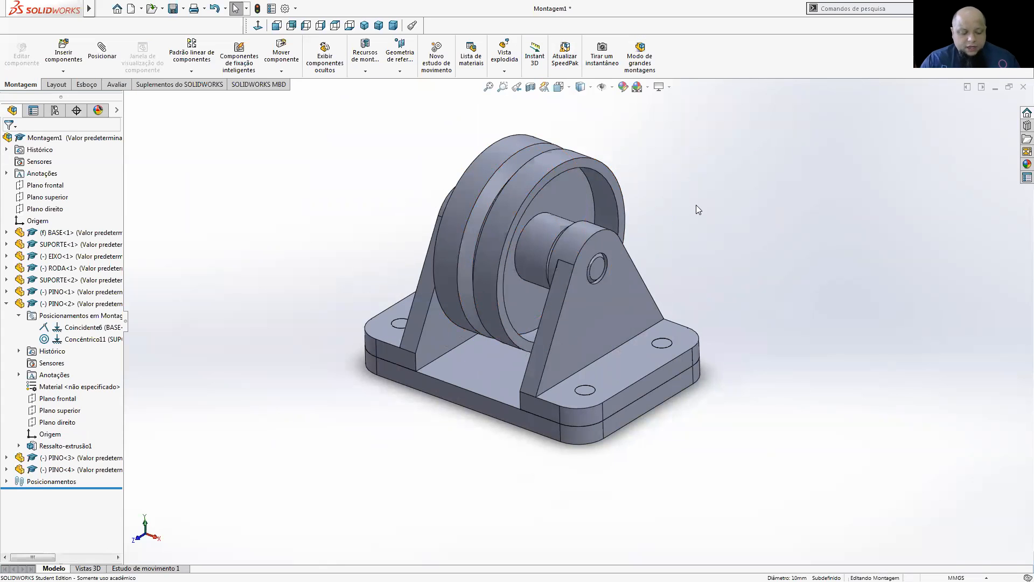
- Open the RODA part from the assembly and start a sketch on the wheel's recessed web face, viewed face-on
right_click(579, 187)
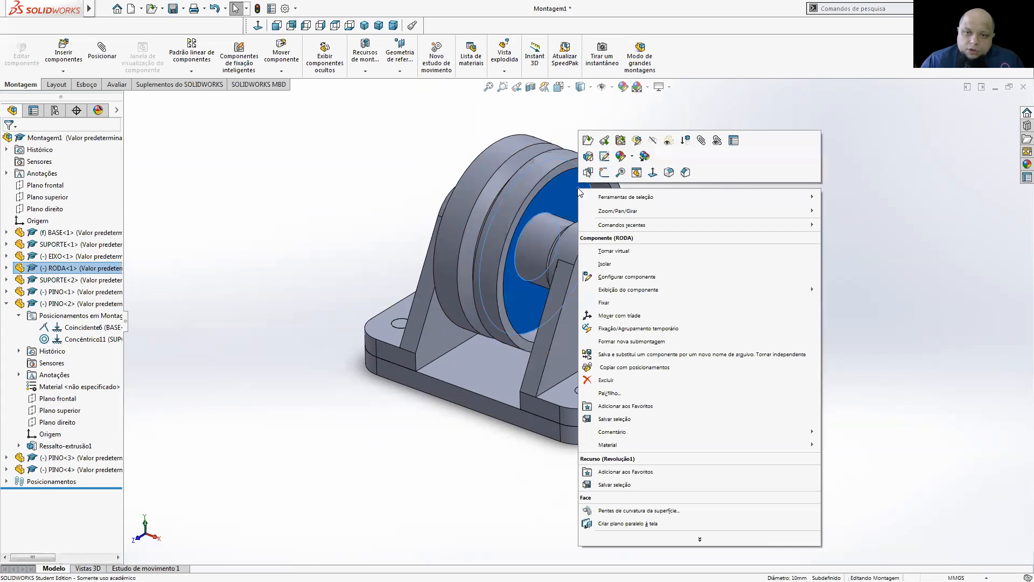
left_click(588, 140)
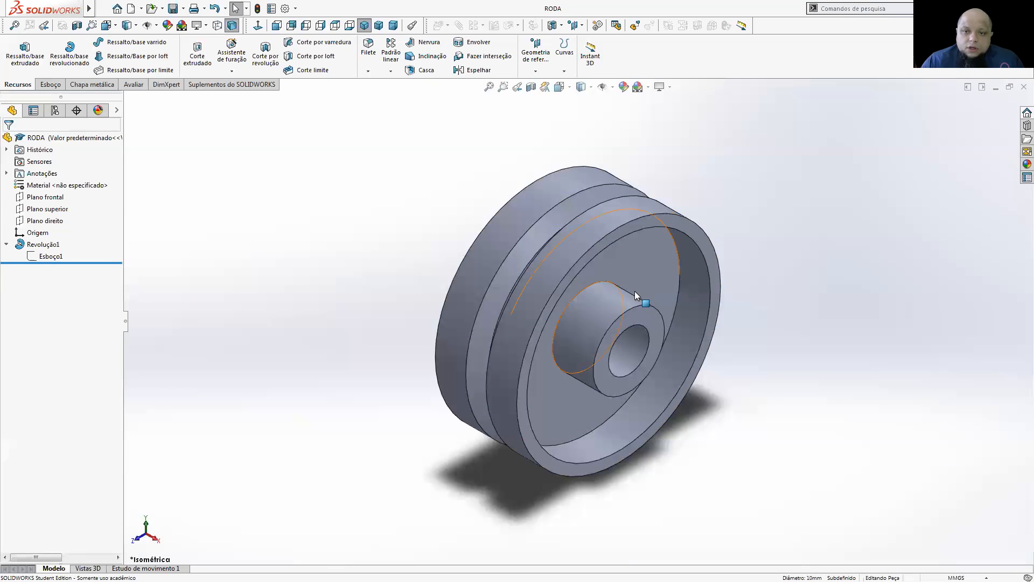
right_click(631, 271)
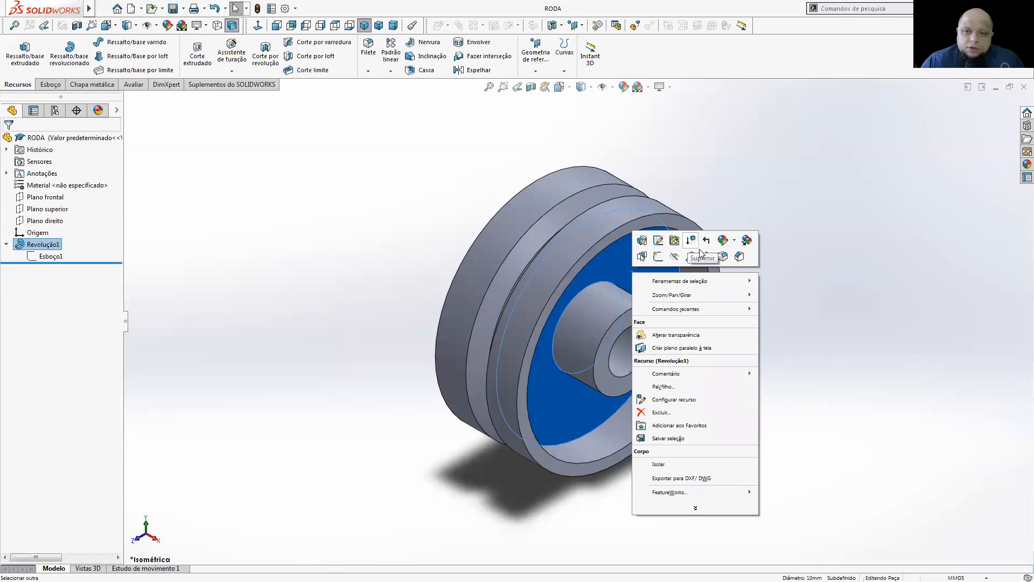
left_click(705, 256)
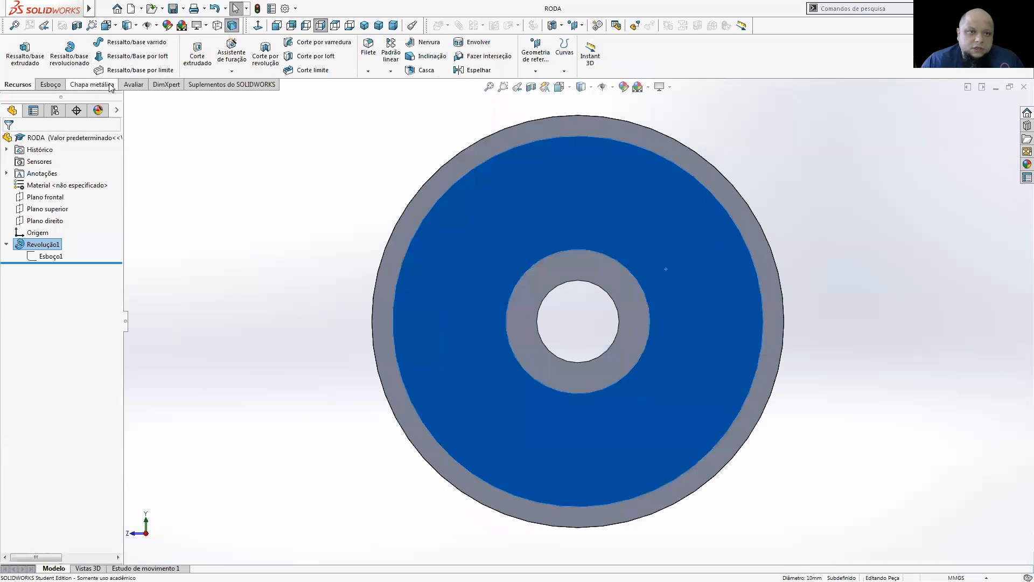
left_click(50, 85)
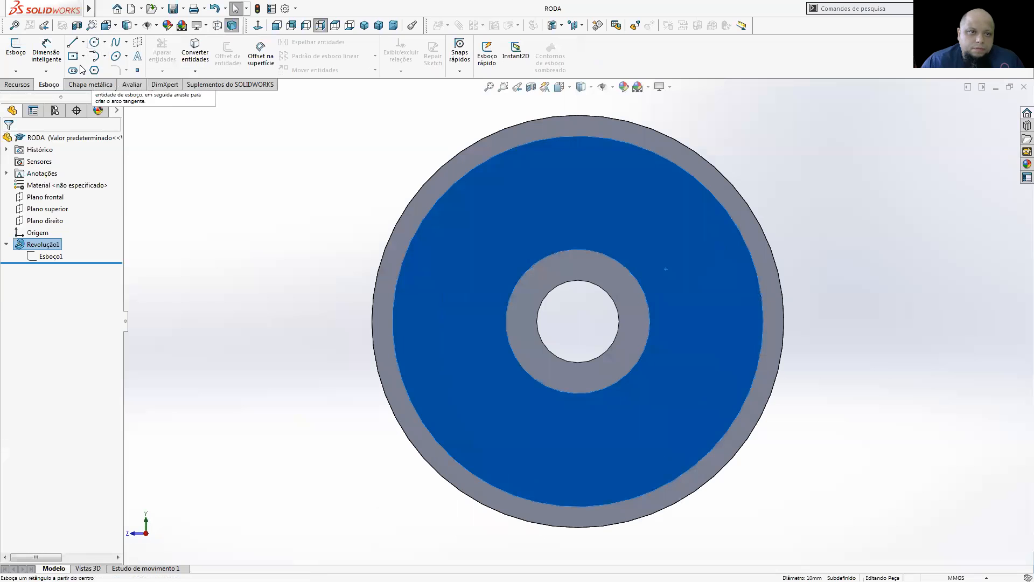
left_click(83, 70)
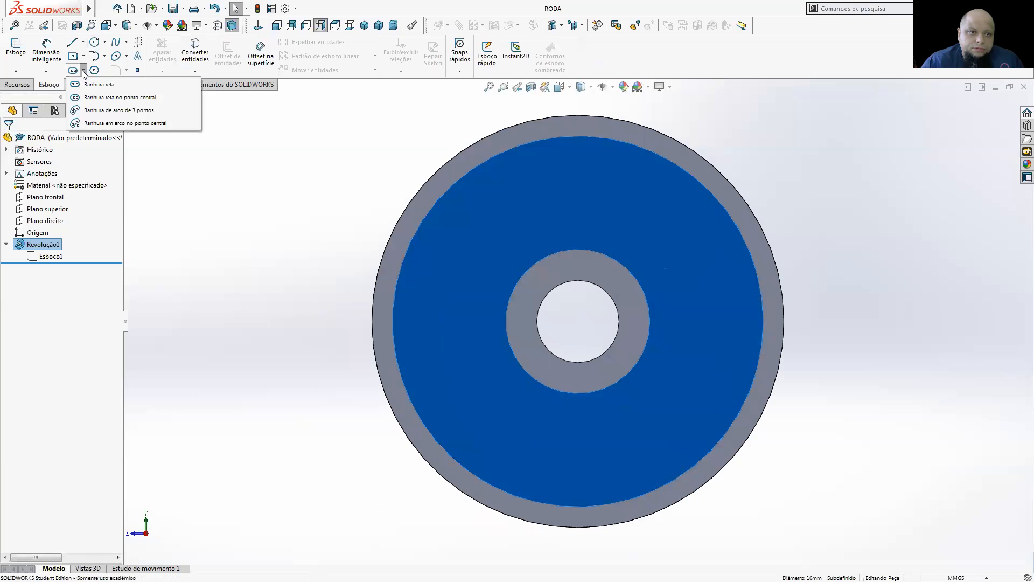
left_click(104, 123)
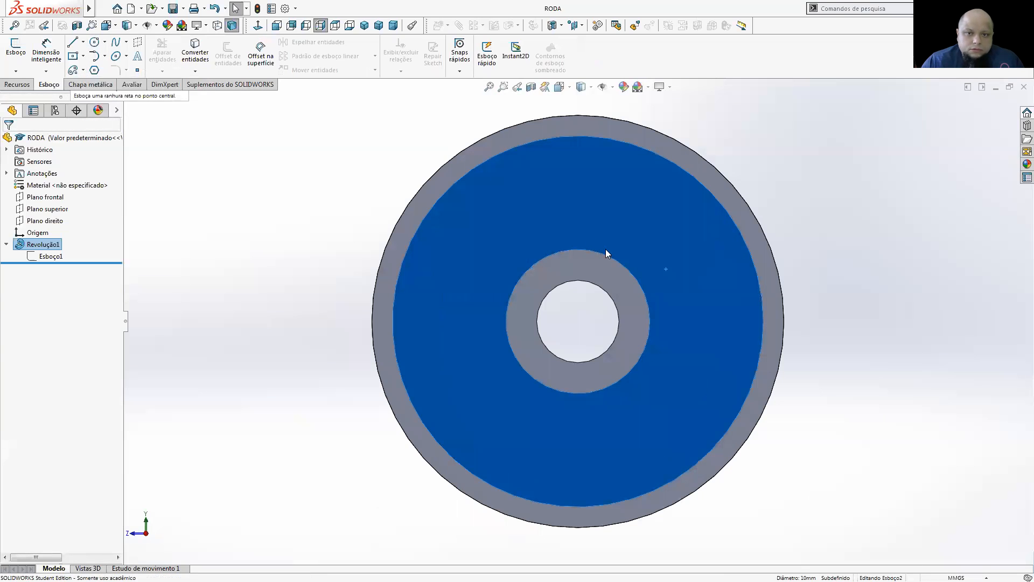
left_click(453, 321)
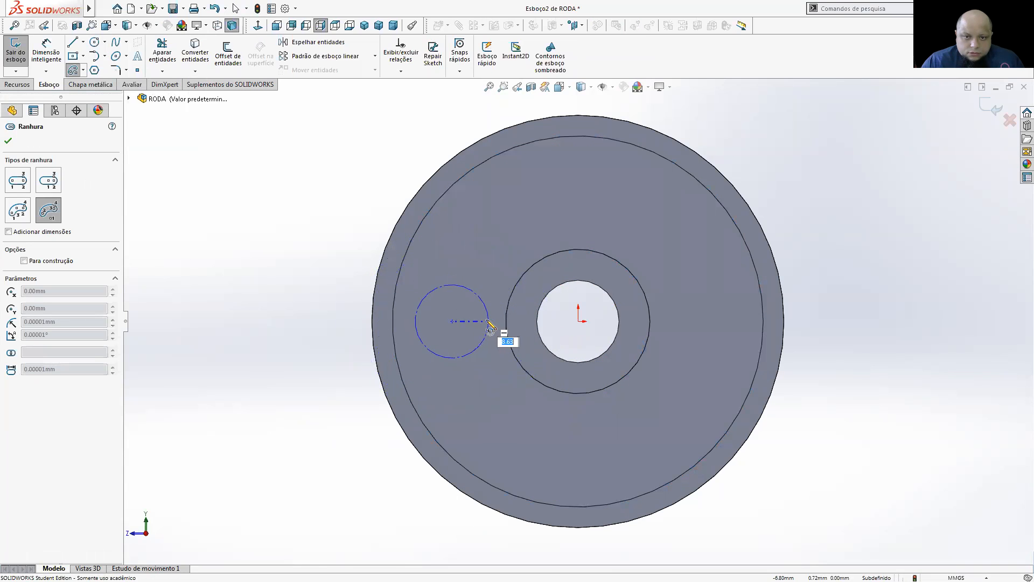
left_click(478, 321)
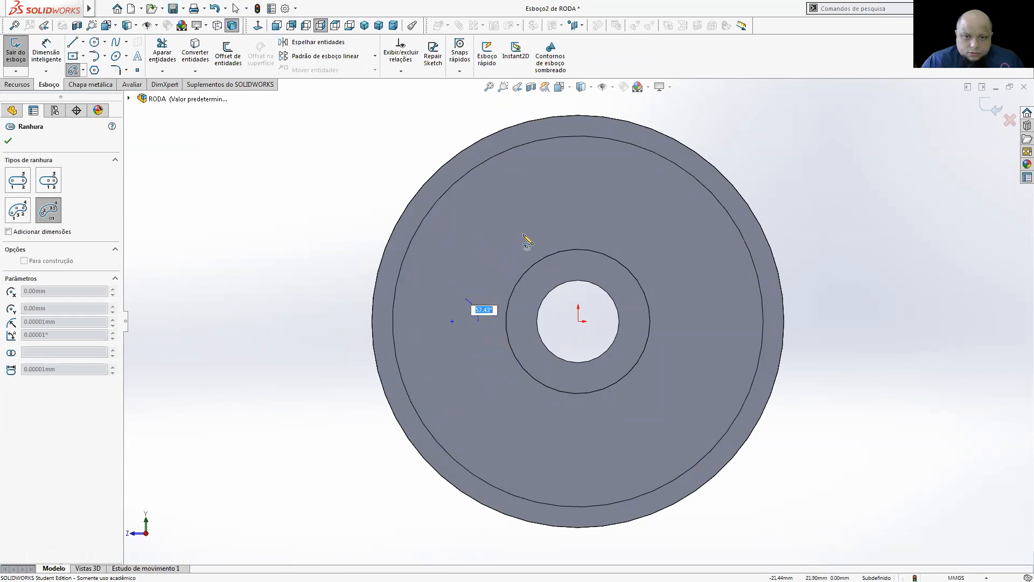
key("Escape")
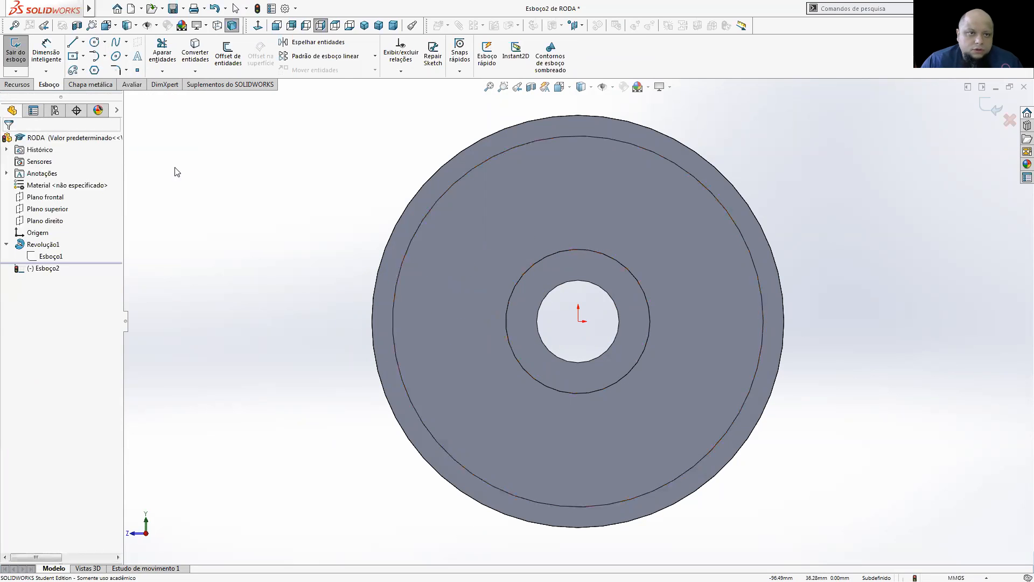
- Sketch a 3-point arc slot on the wheel's upper-left web area, about 31 mm centreline radius, 90° sweep and 8 mm wide
left_click(83, 70)
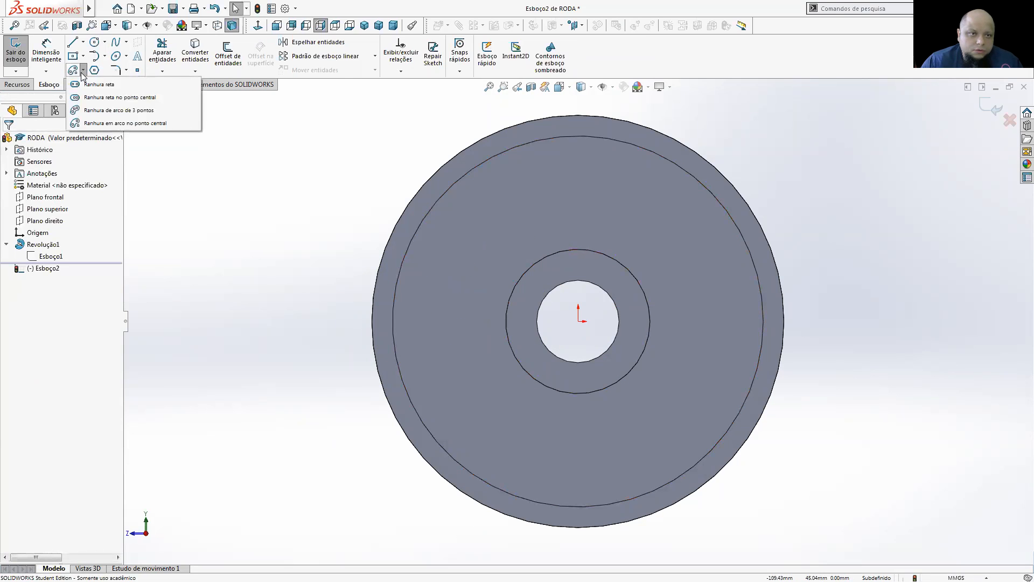
left_click(87, 110)
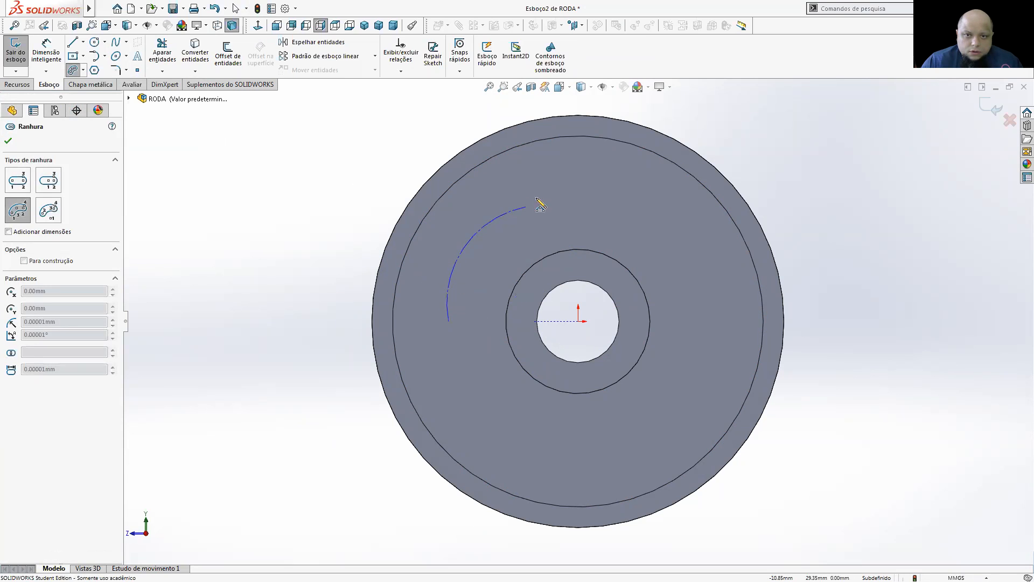
left_click(563, 184)
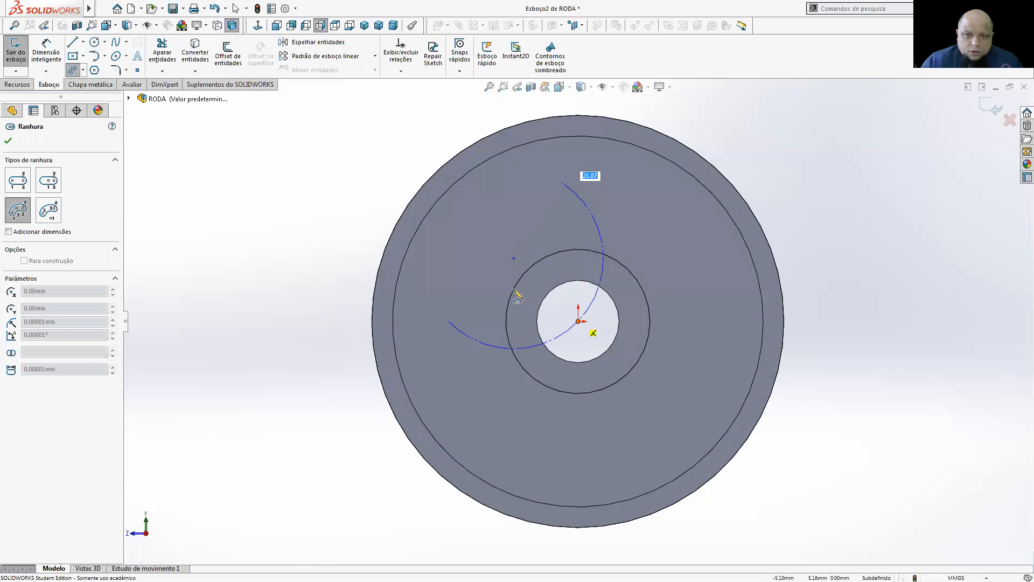
left_click(503, 204)
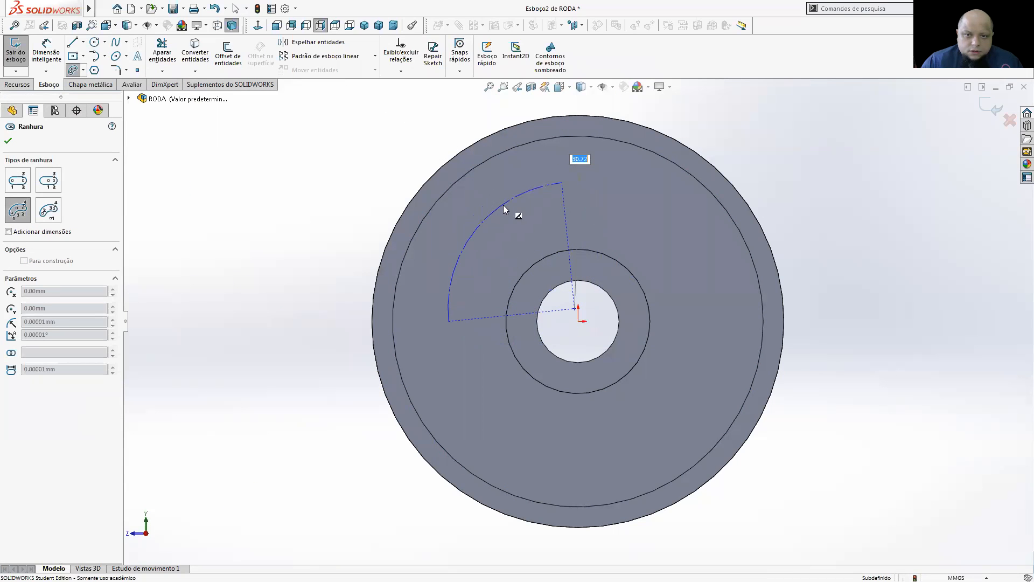
left_click(501, 188)
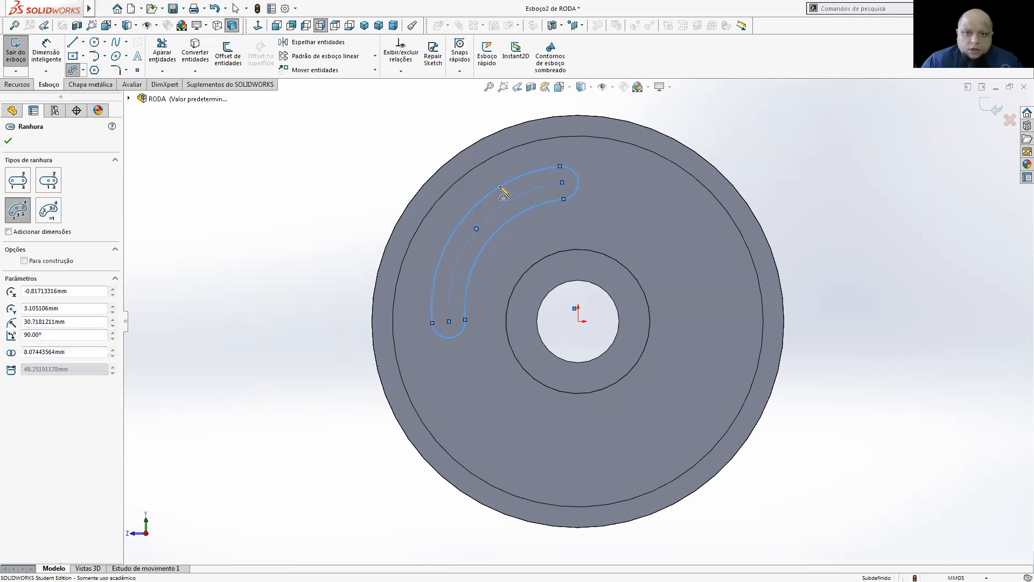
key("Escape")
- Make the arc slot's centre point coincident with the origin
left_click(575, 309)
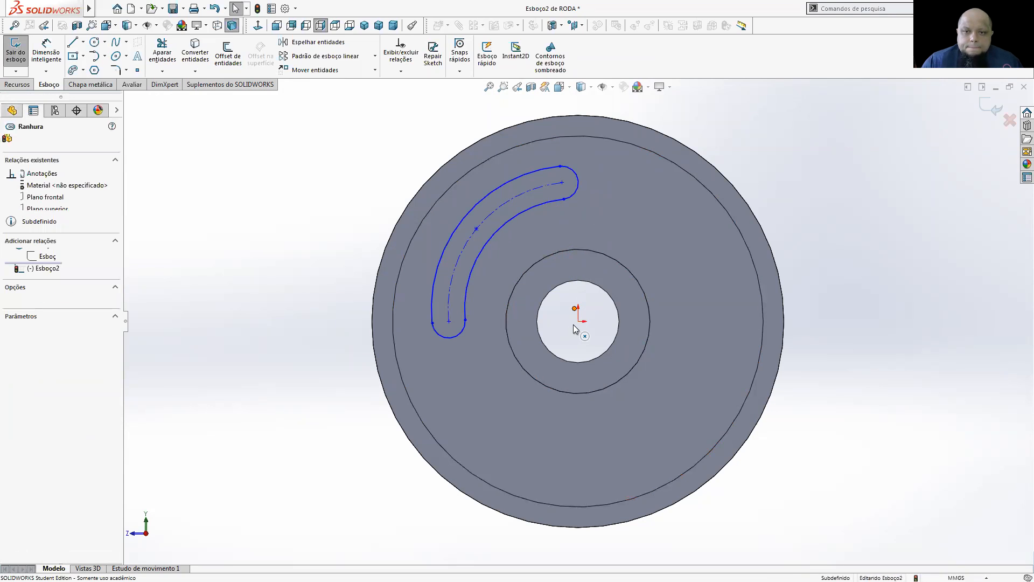
left_click(578, 321, "ctrl")
left_click(643, 277)
left_click(829, 224)
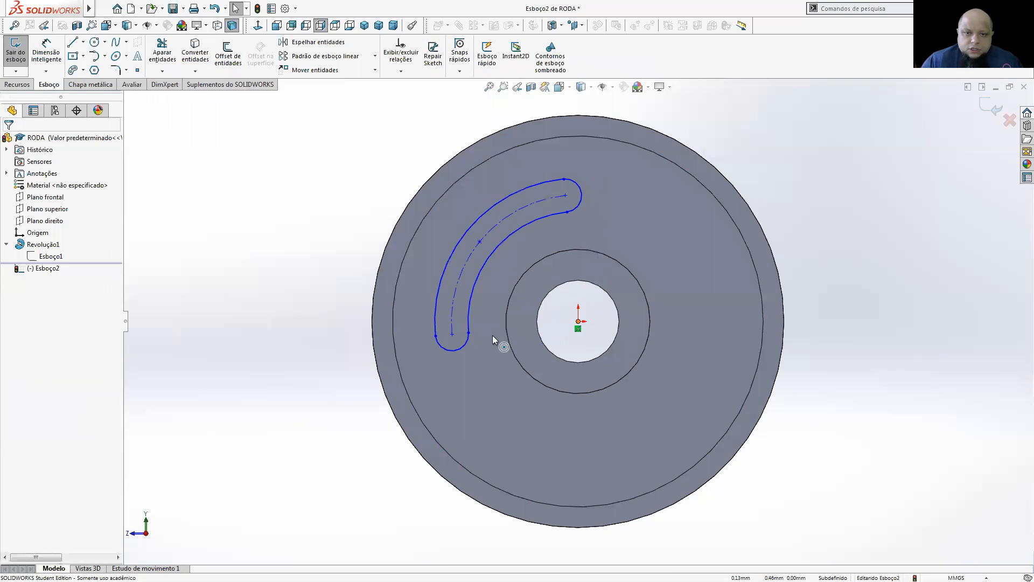
- Reshape the arc slot by its lower end to about 32 mm centreline radius, 79° sweep and 11 mm width
left_click(453, 335)
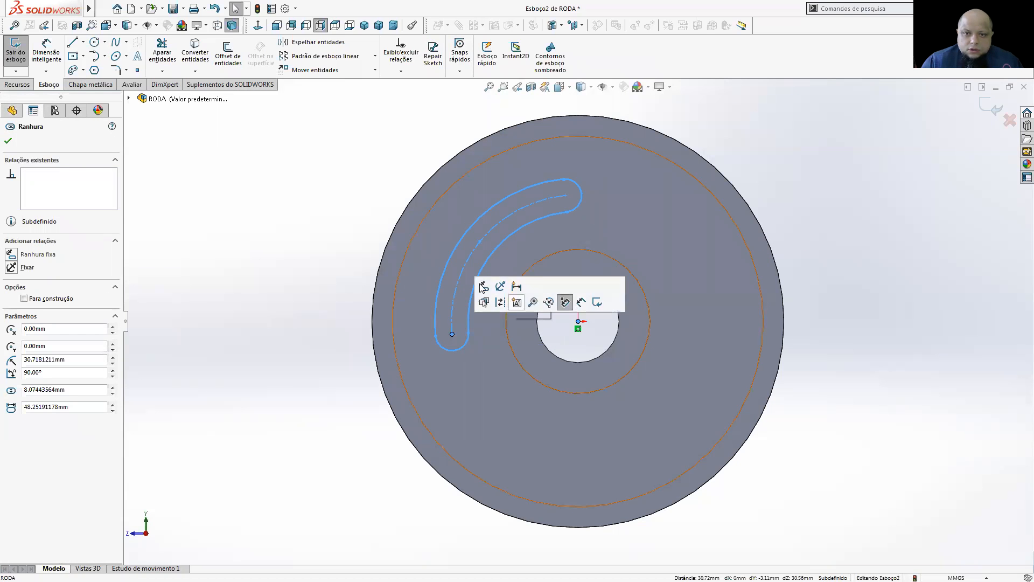
left_click(822, 282)
left_click_drag(450, 335, 445, 310)
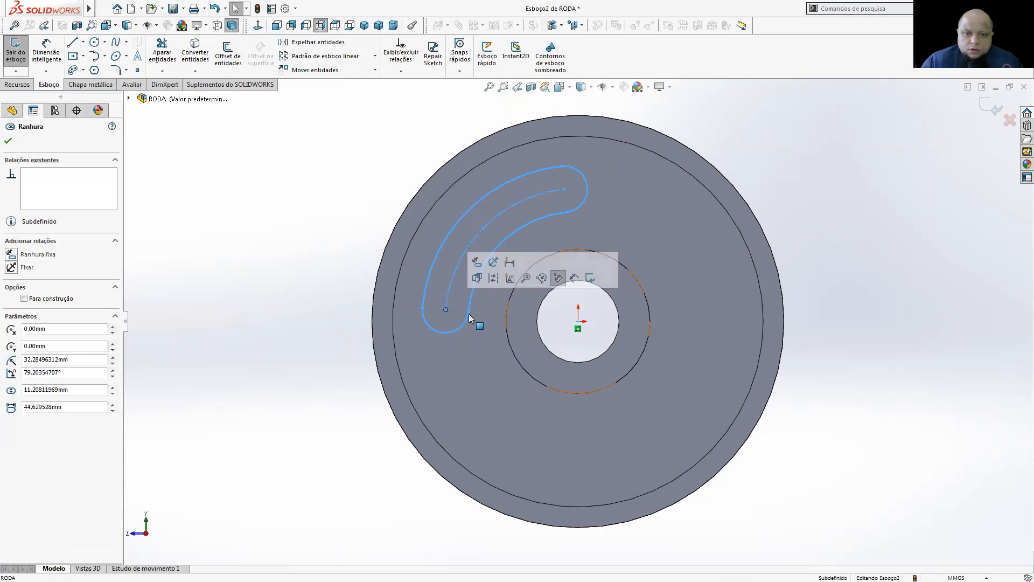
key("Escape")
left_click(445, 317)
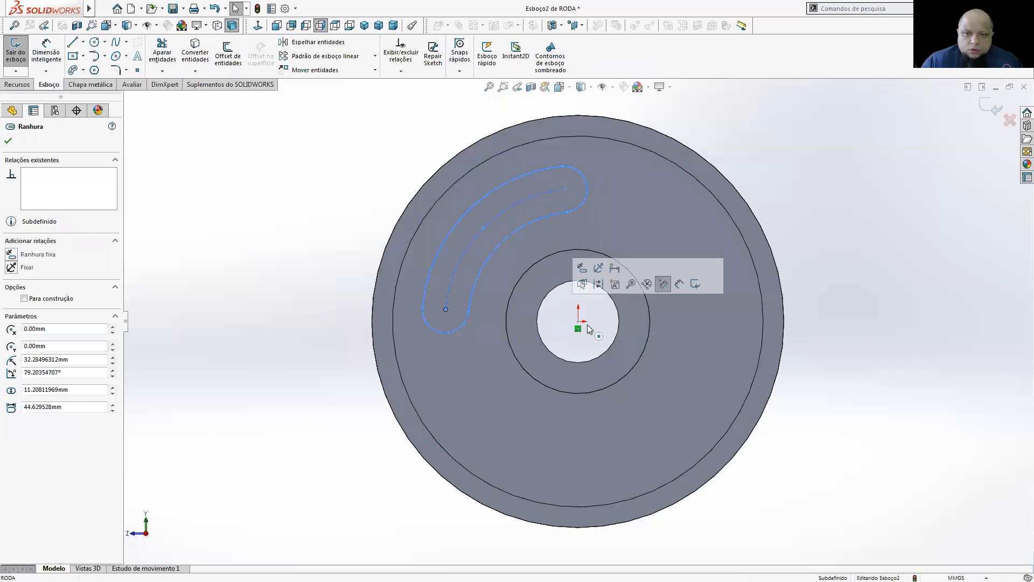
left_click(578, 322)
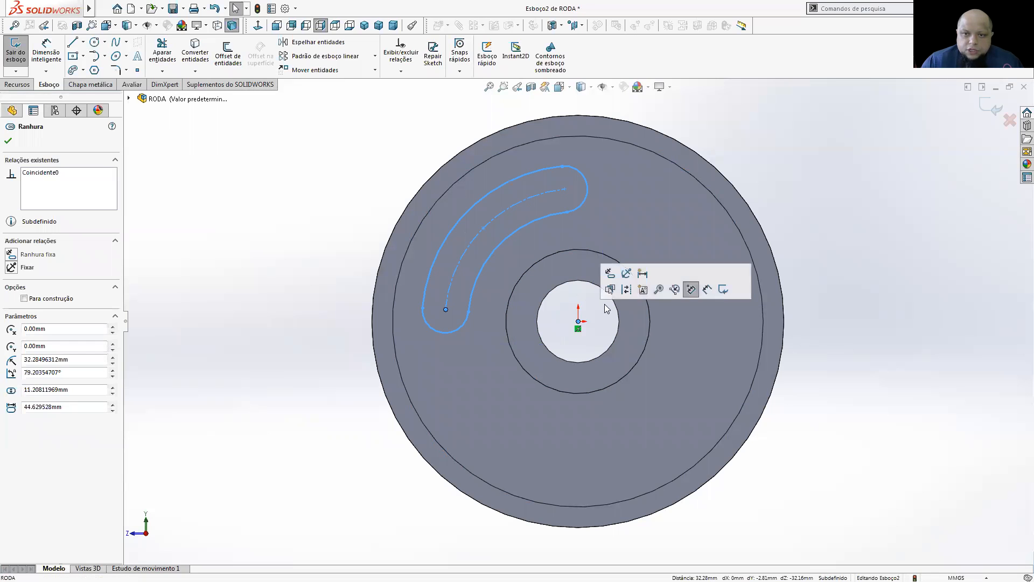
left_click(850, 226)
left_click(46, 52)
key("Escape")
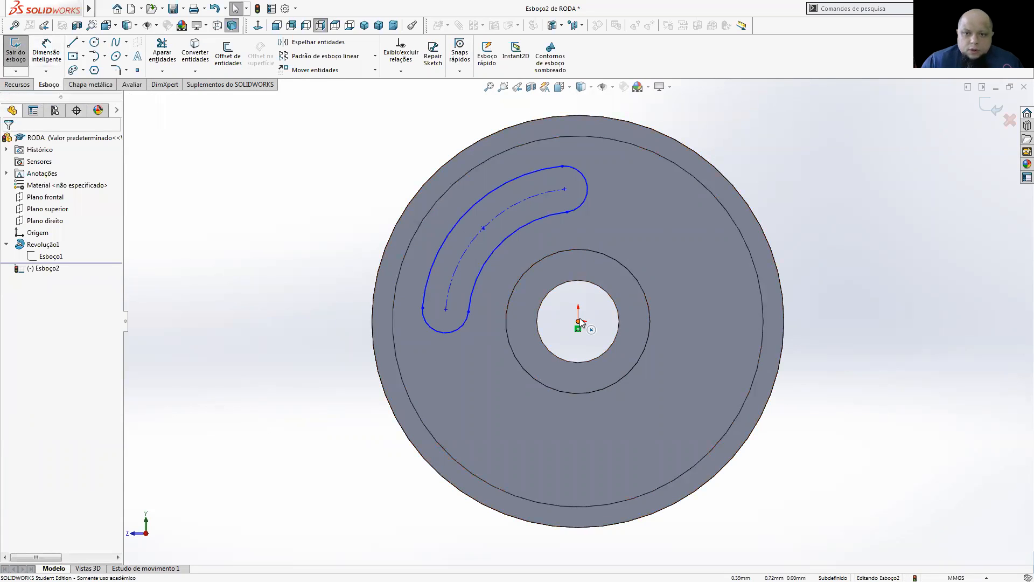
left_click(447, 336)
left_click(343, 321)
- Try to set the vertical distance between the slot's lower end centre and the origin to 0, and delete that dimension
left_click(46, 52)
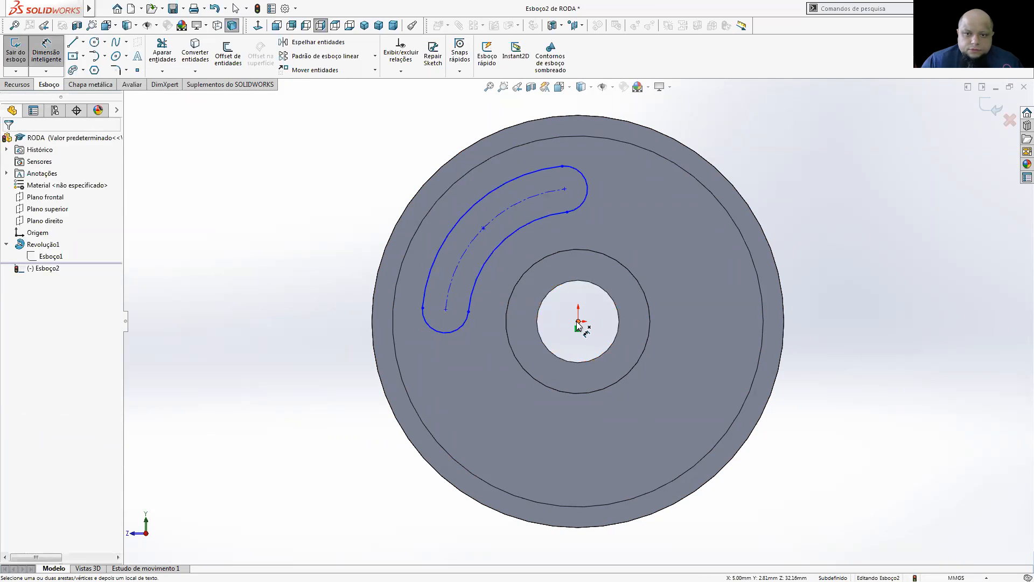
left_click(440, 312)
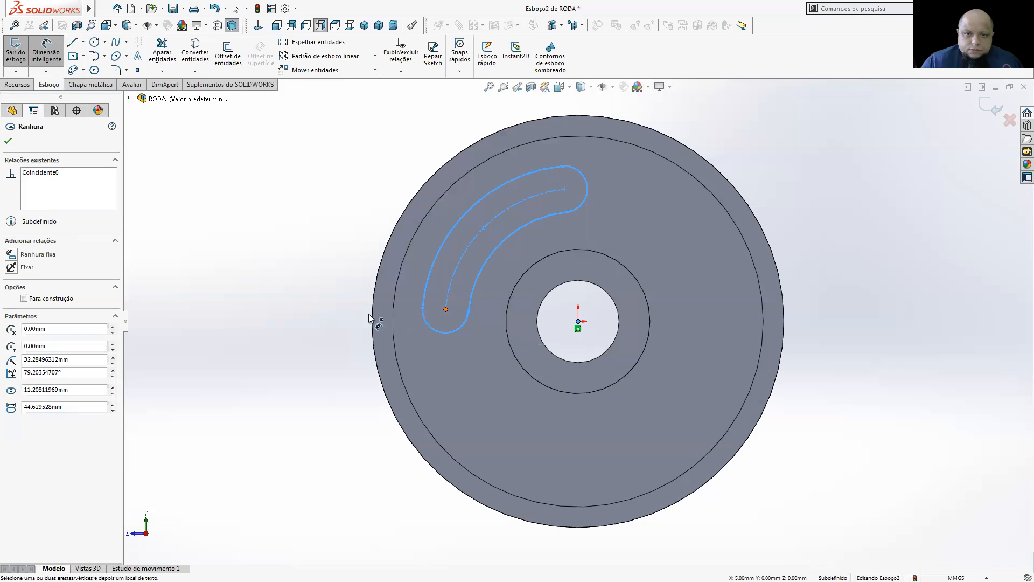
left_click(327, 321)
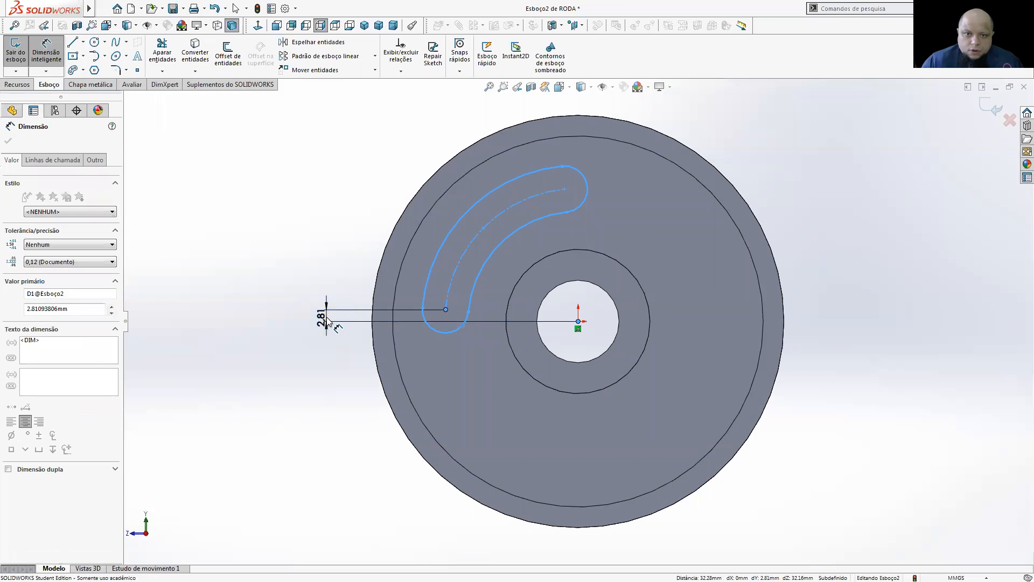
type("02.81093806mm")
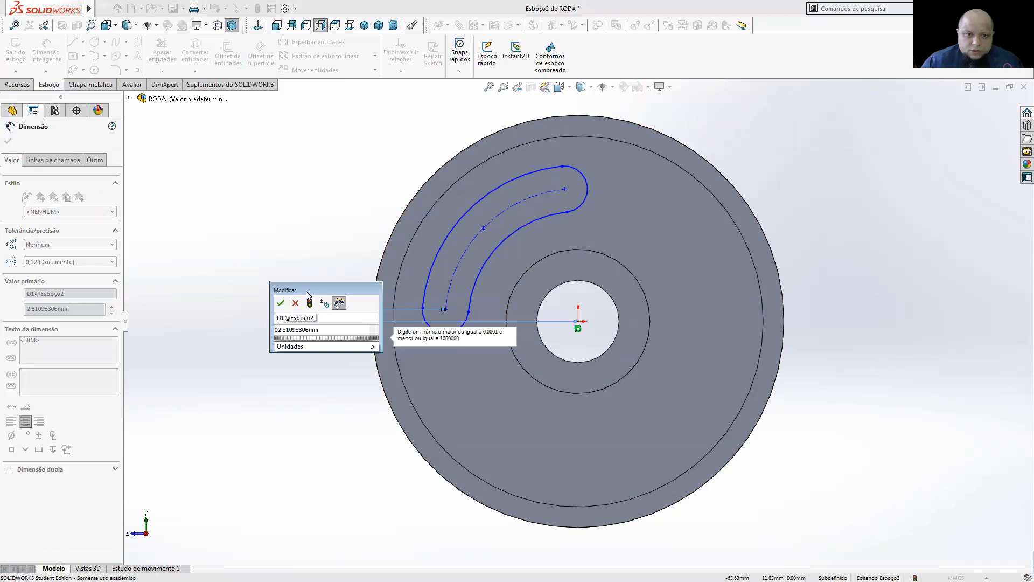
left_click_drag(329, 330, 217, 308)
type("0")
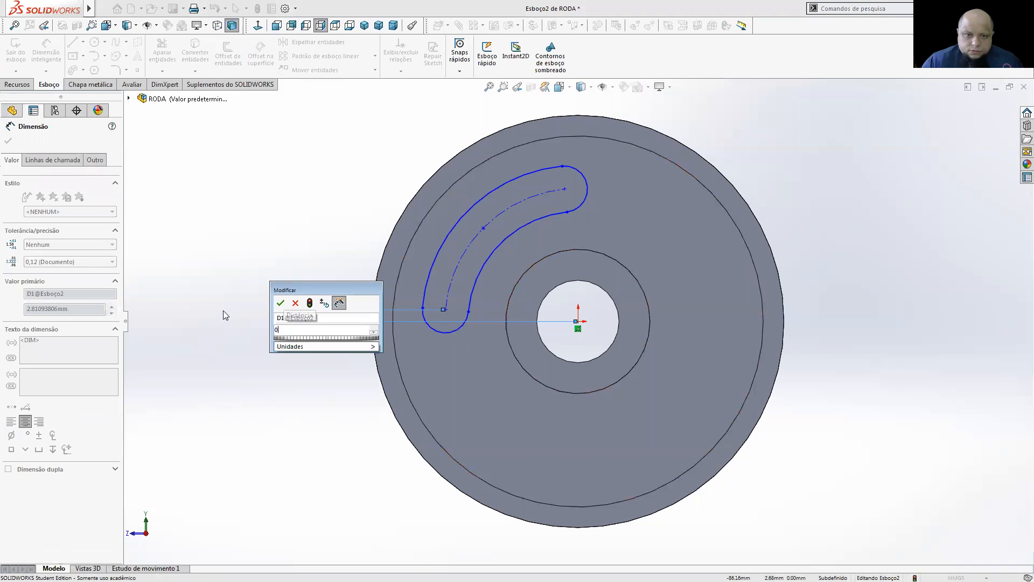
key("Return")
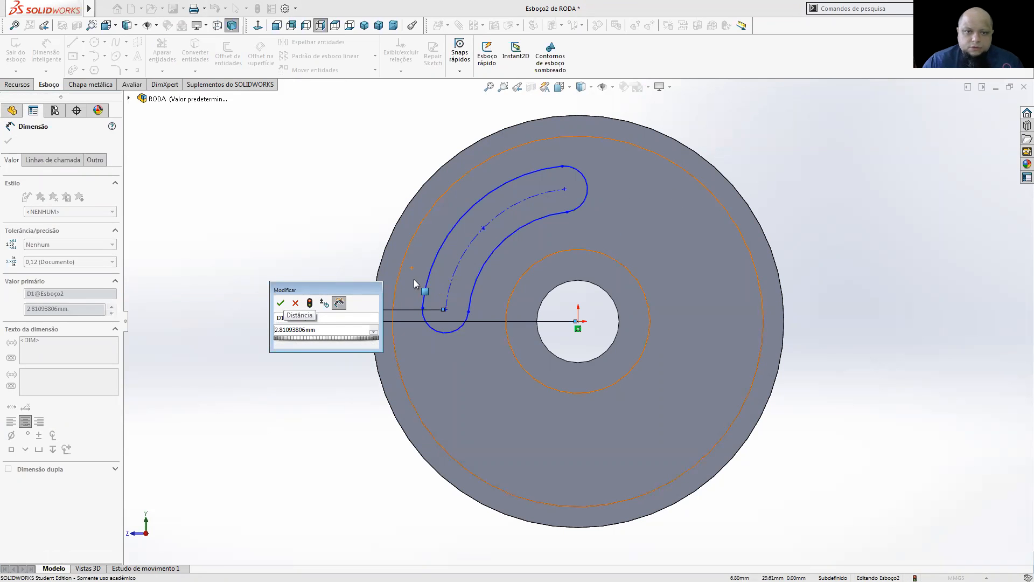
left_click(281, 303)
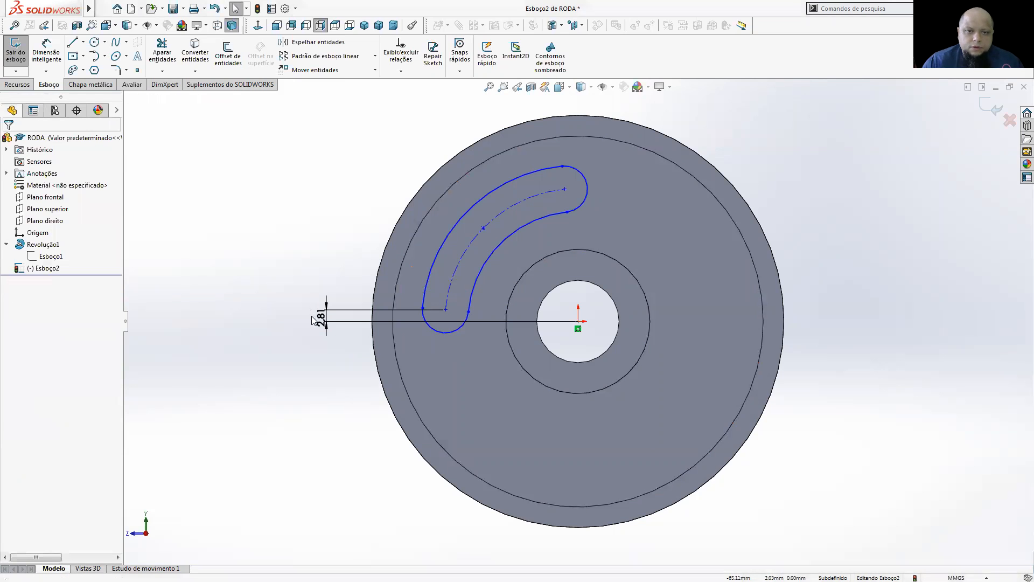
key("Delete")
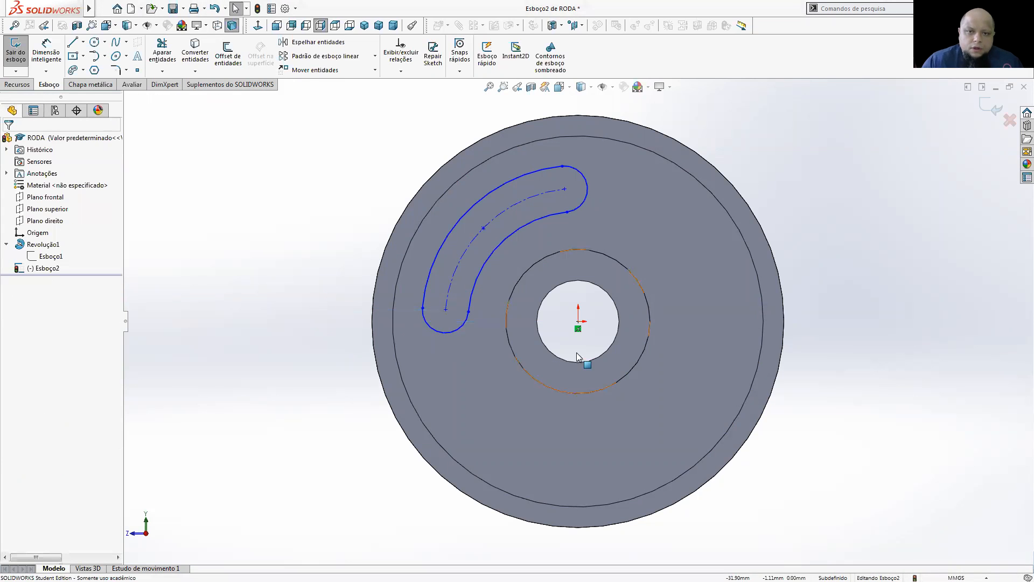
- Dimension the slot's centreline arc with a radius of 27.5 mm
left_click(50, 49)
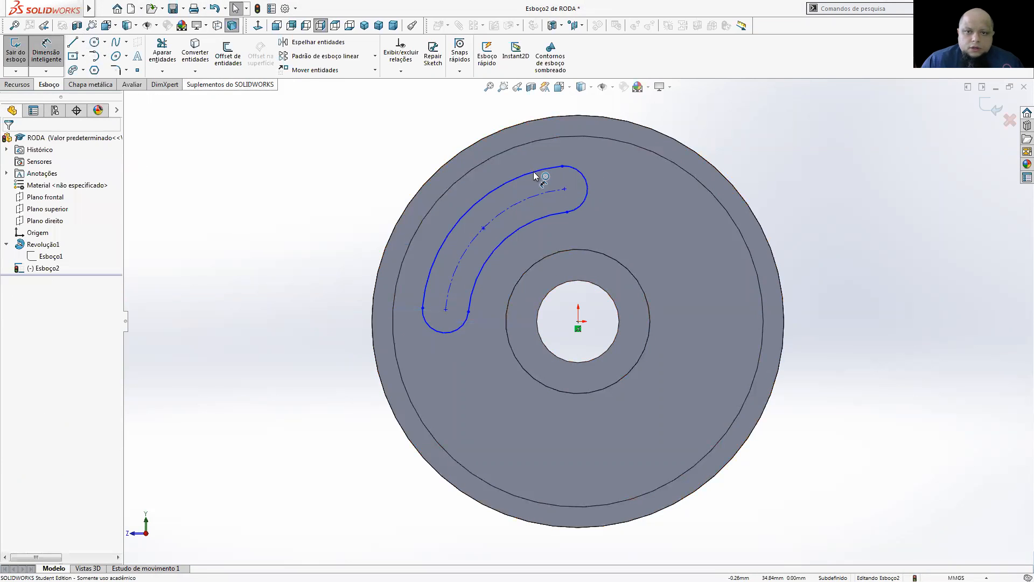
left_click(507, 205)
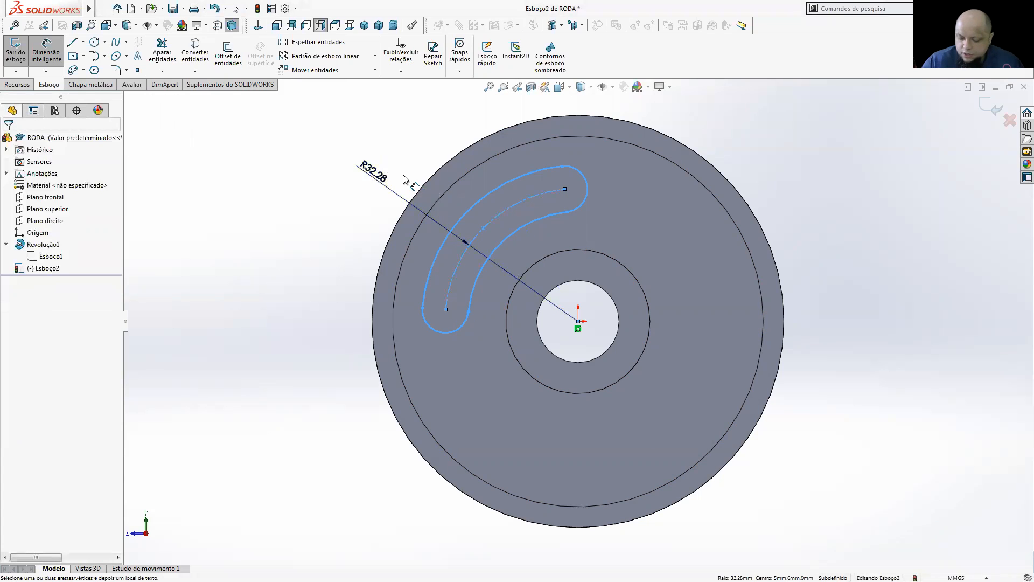
left_click(405, 179)
type("27,5")
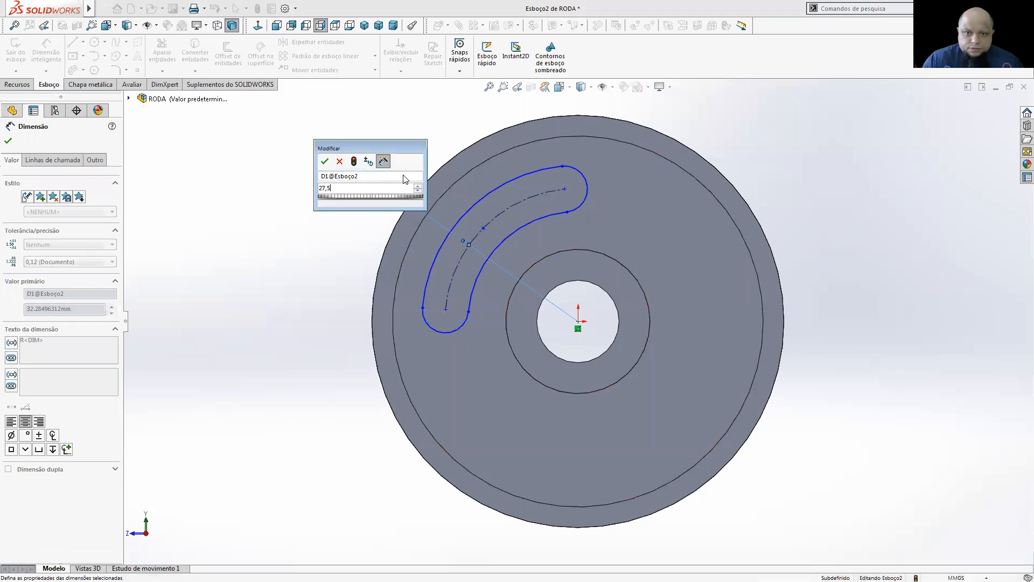
key("Return")
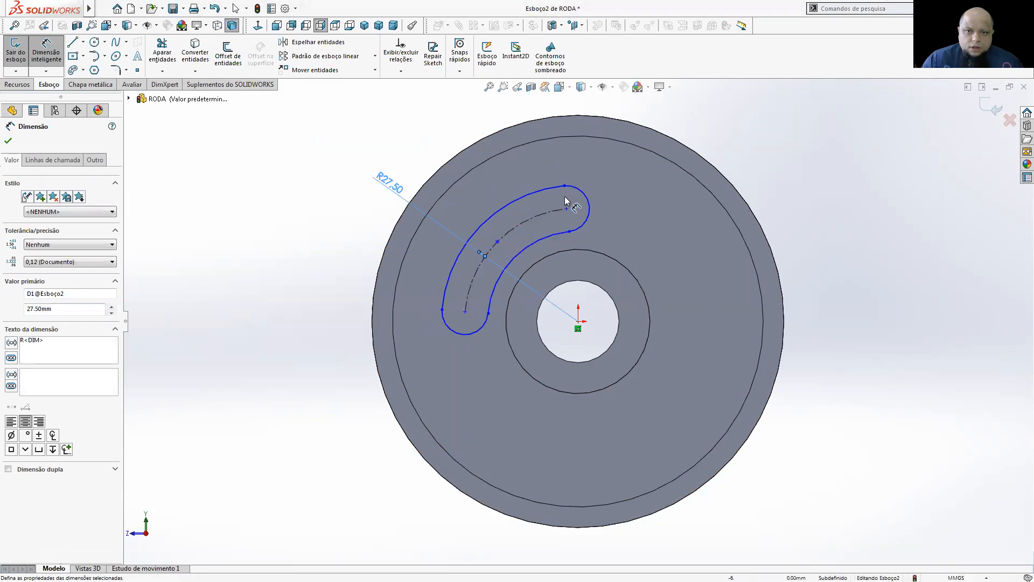
- Dimension the slot's rounded end with a radius of 5 mm
left_click(590, 178)
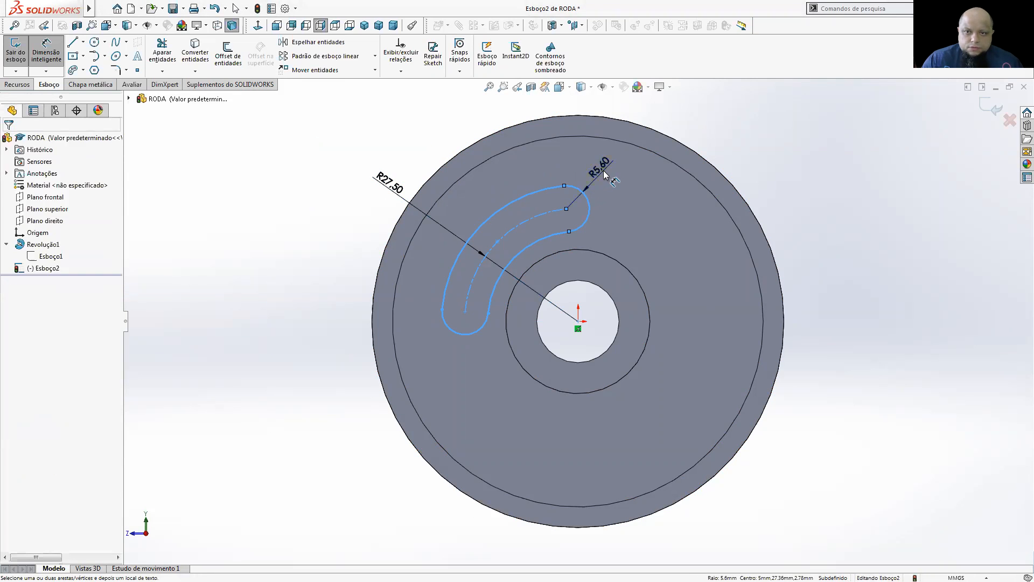
left_click(604, 170)
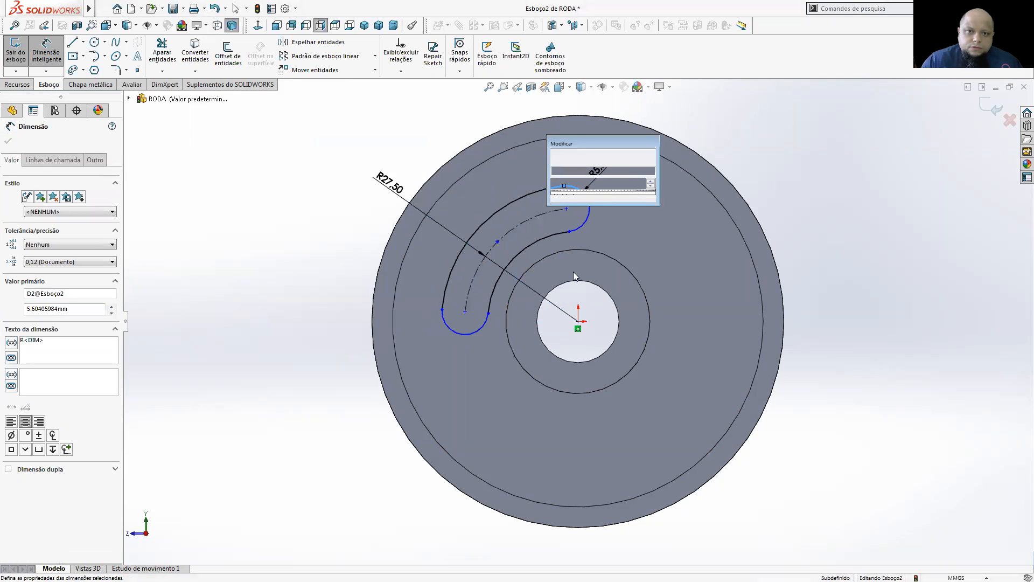
type("5")
key("Return")
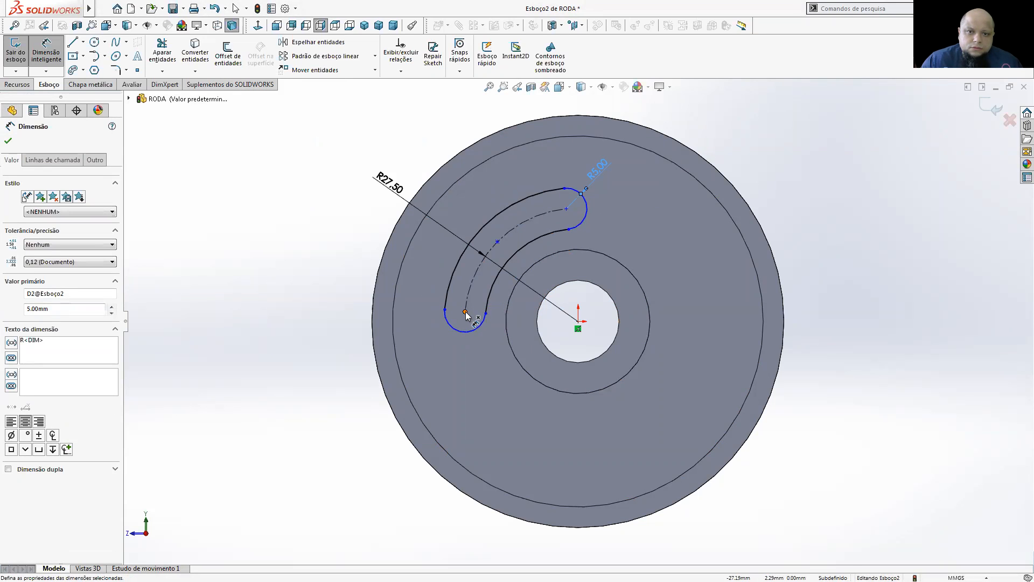
- Dimension the straight distance between the slot's two end centres as 35 mm
left_click(465, 311)
left_click(567, 208)
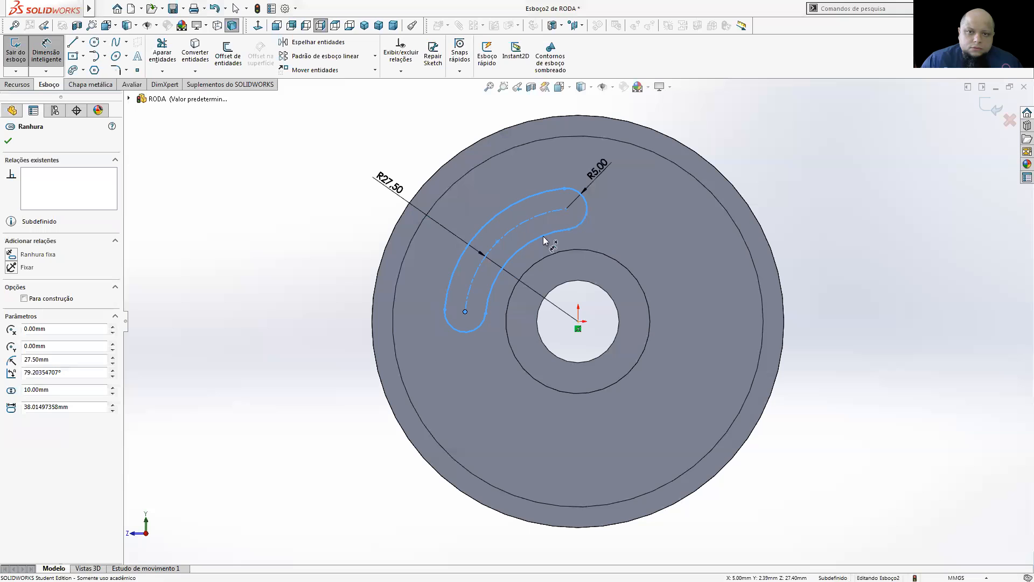
left_click(549, 289)
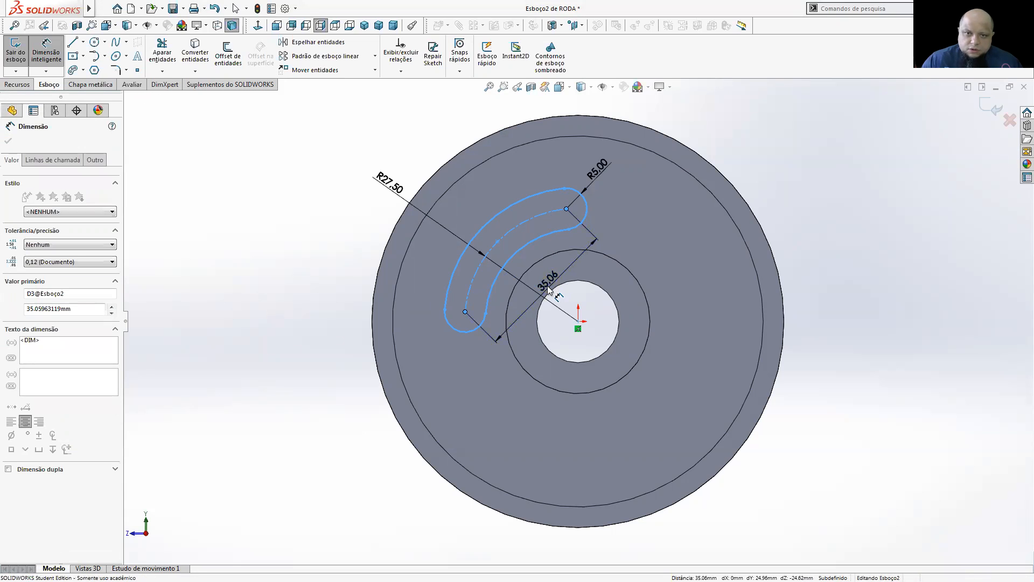
type("35")
key("Return")
key("Escape")
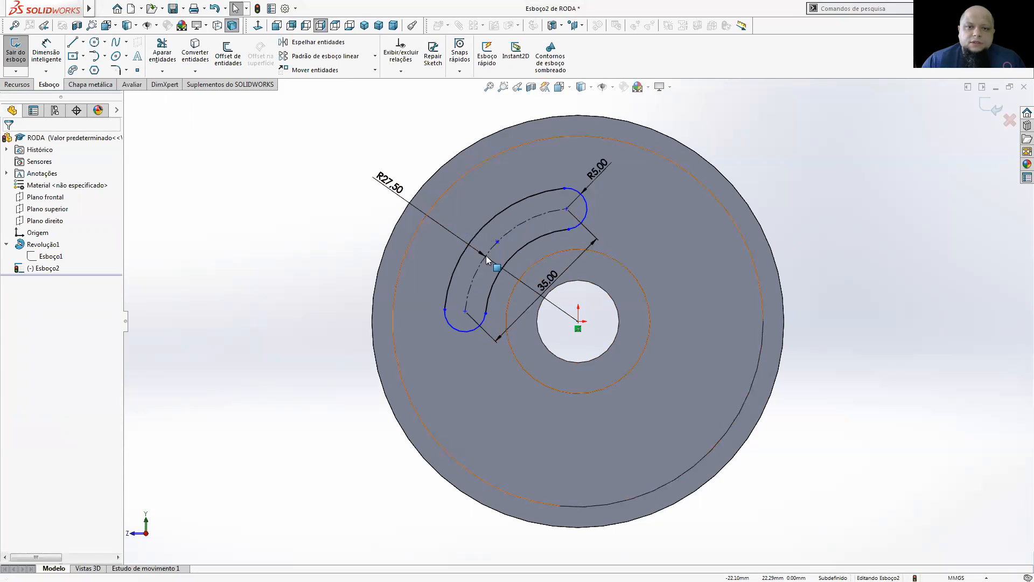
- Set the radius of the slot's centreline arc to 30 mm
double_click(389, 183)
type("30")
key("Return")
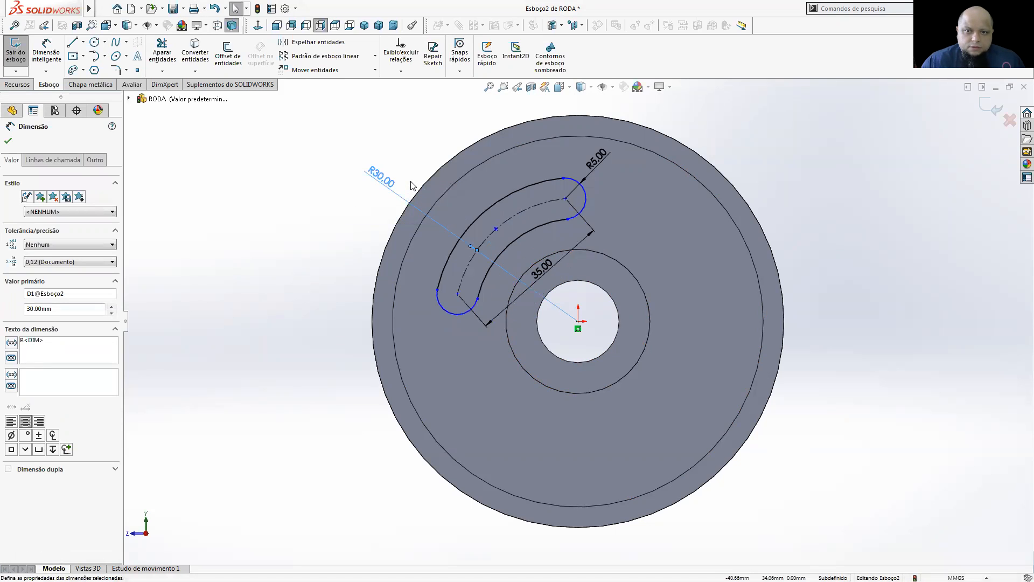
left_click(426, 122)
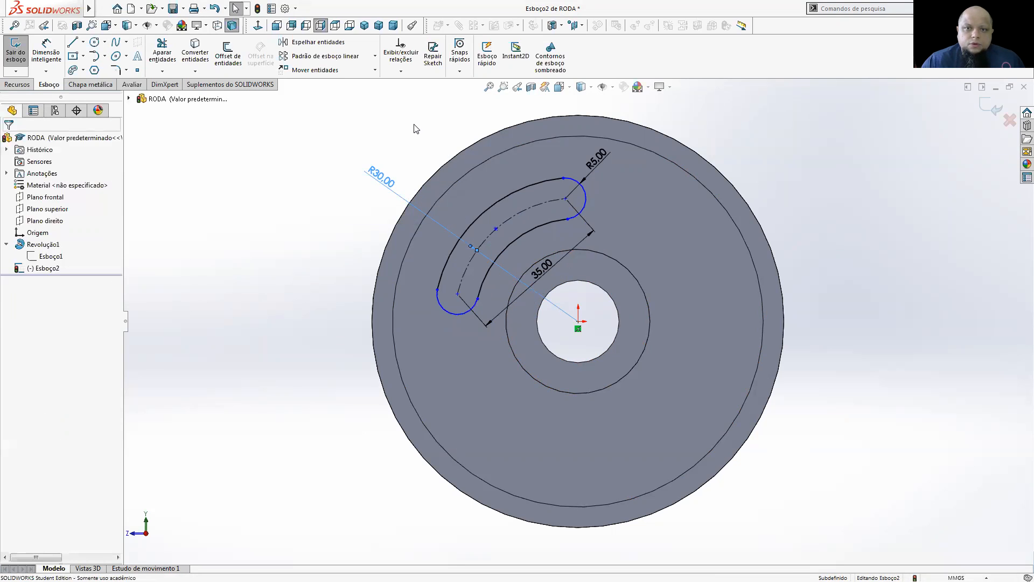
- Cut the arc slot sketch through the whole wheel with an extruded cut using the Passante end condition
left_click(16, 86)
left_click(192, 69)
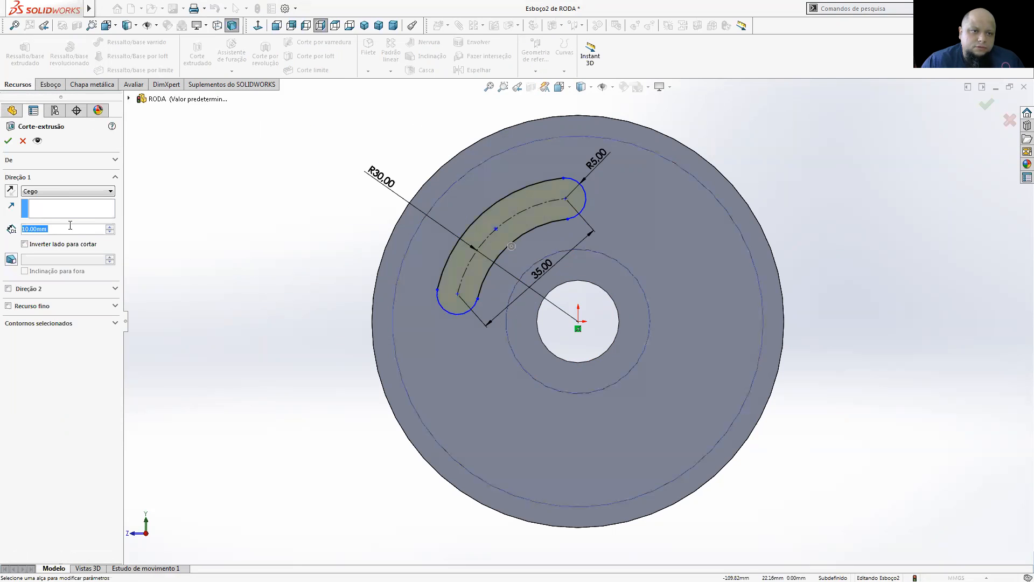
left_click(53, 197)
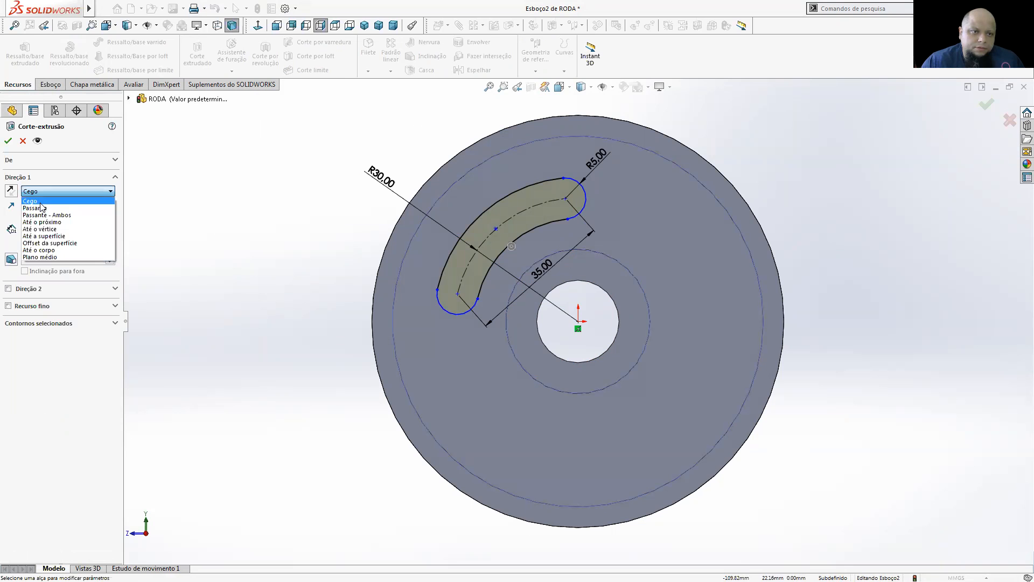
left_click(43, 208)
left_click(8, 141)
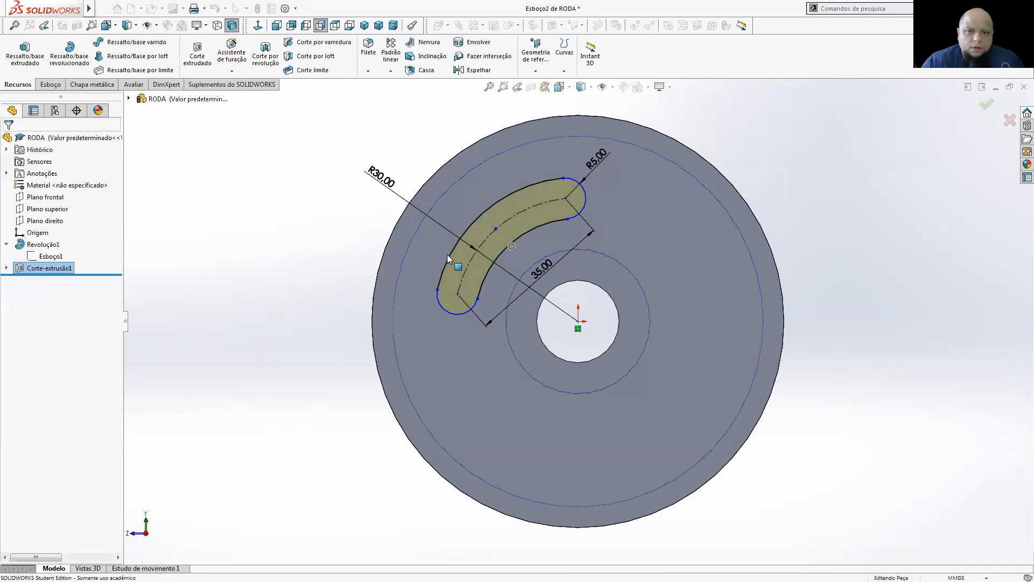
scroll(460, 255, "up", 2)
middle_click_drag(460, 257, 495, 283)
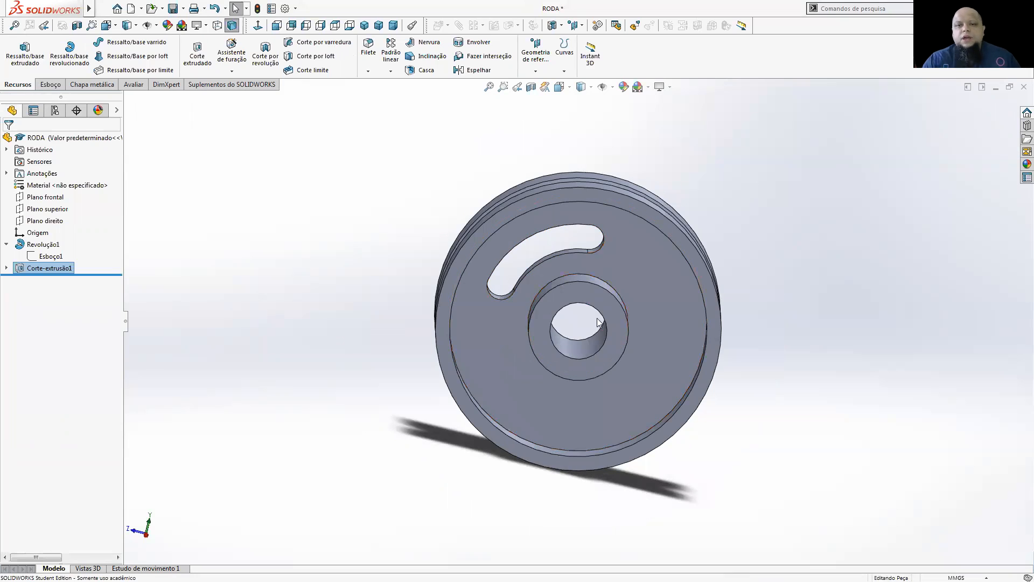
scroll(599, 322, "up", 2)
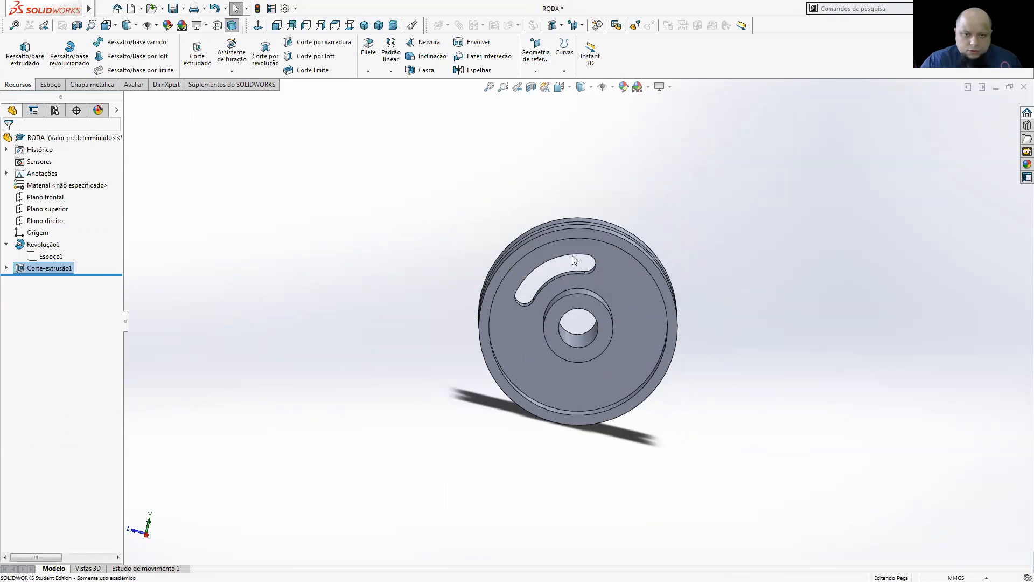
- Switch to the Montagem1 assembly, rebuild it with the changed wheel, and rotate the wheel about its axle
key("ctrl+Tab")
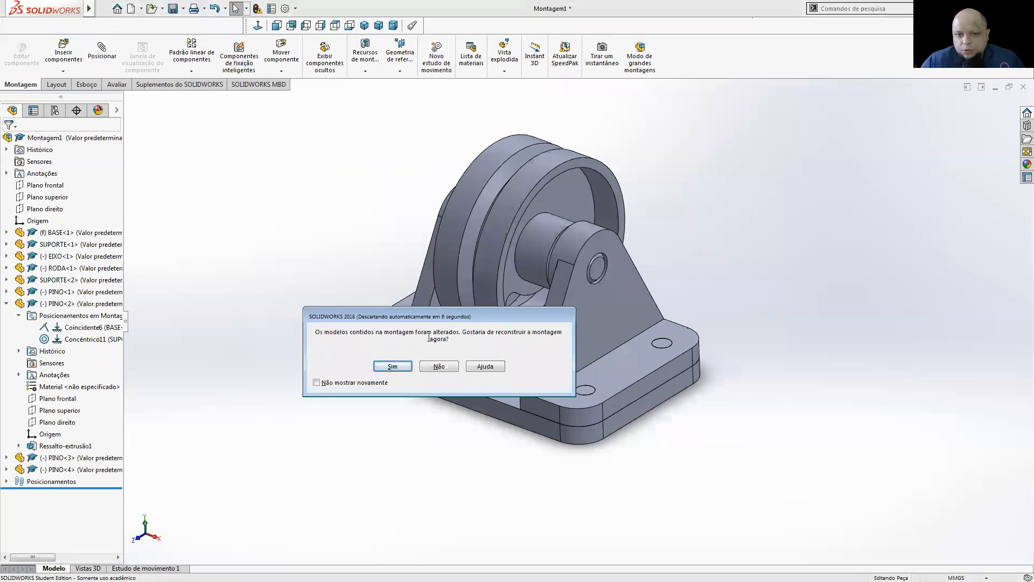
left_click(392, 366)
middle_click_drag(474, 320, 474, 252)
left_click(485, 227)
left_click_drag(485, 230, 556, 280)
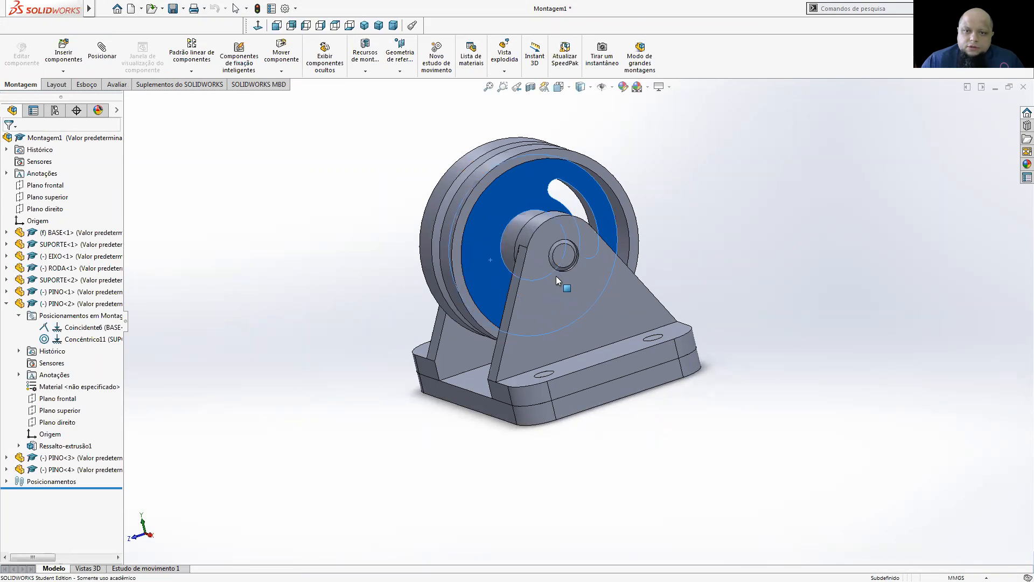
left_click_drag(468, 233, 500, 212)
left_click_drag(536, 291, 563, 188)
key("Escape")
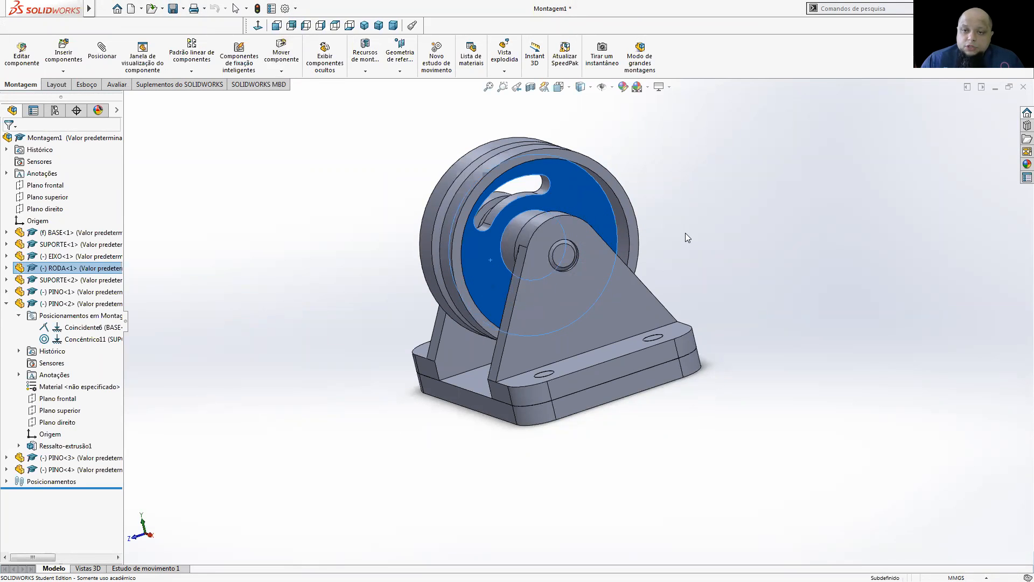
left_click(686, 233)
middle_click_drag(695, 238, 719, 239)
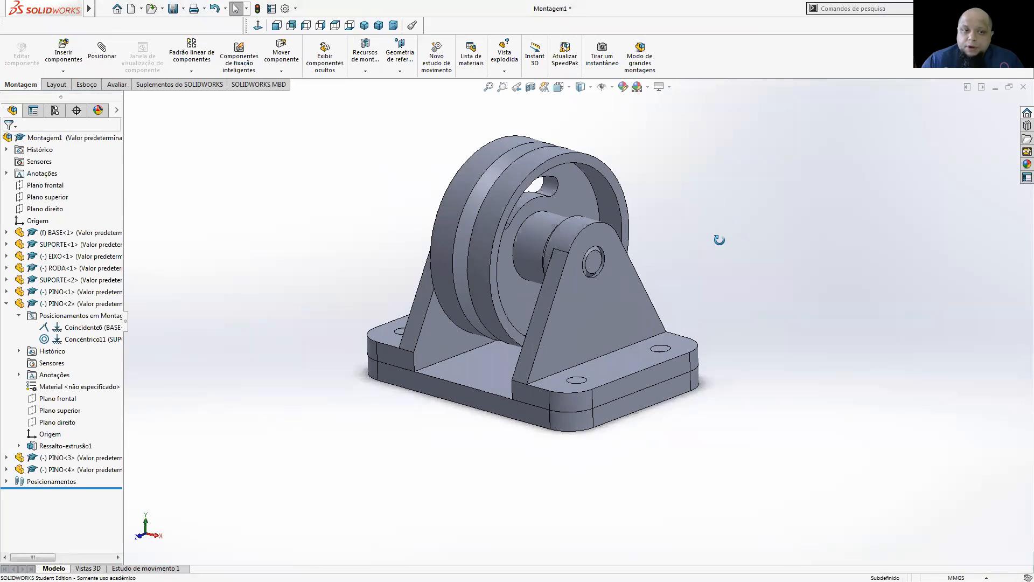
- Collapse the PINO<2> branch in the tree and look over the component options of the BASE plate
left_click(6, 304)
left_click(416, 376)
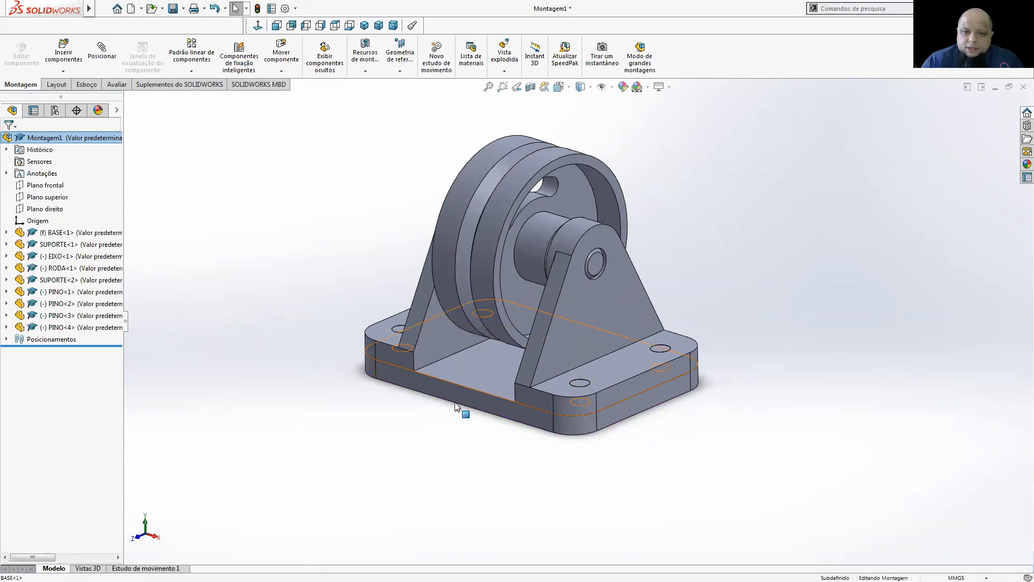
right_click(452, 367)
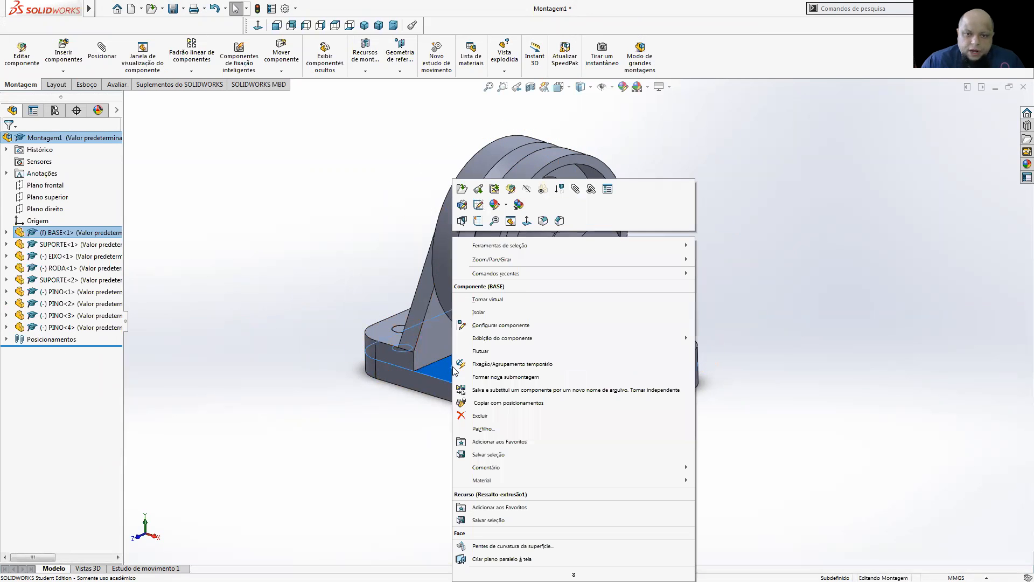
left_click(833, 306)
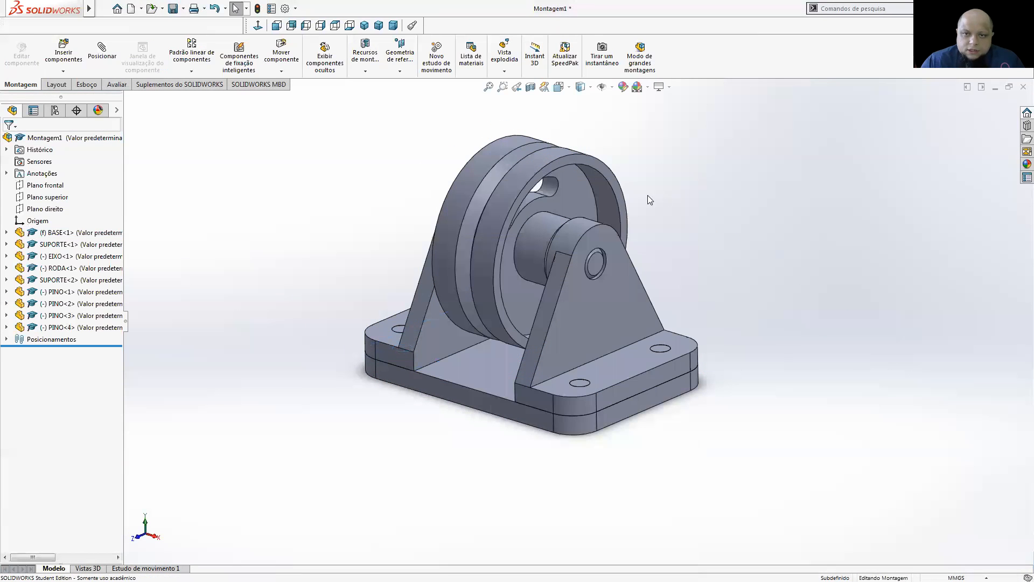
- Fix the RODA wheel in place in the assembly, closing the mate error report
right_click(584, 201)
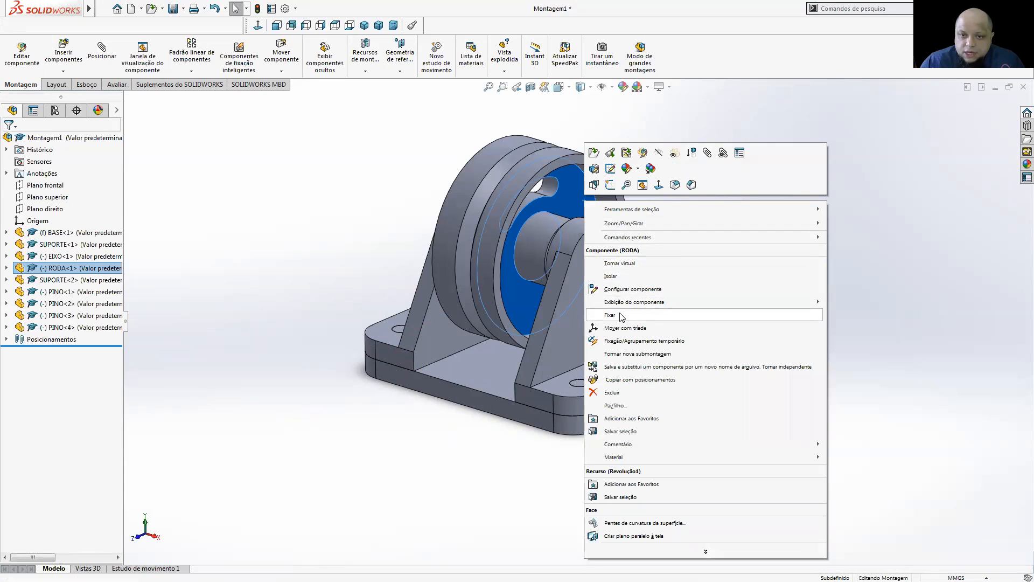
left_click(620, 315)
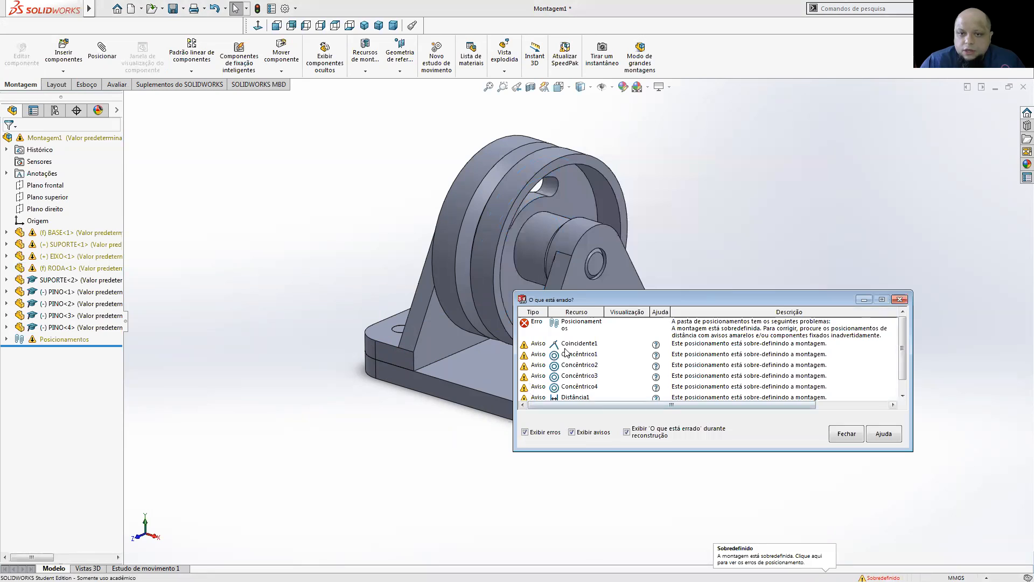
left_click(853, 436)
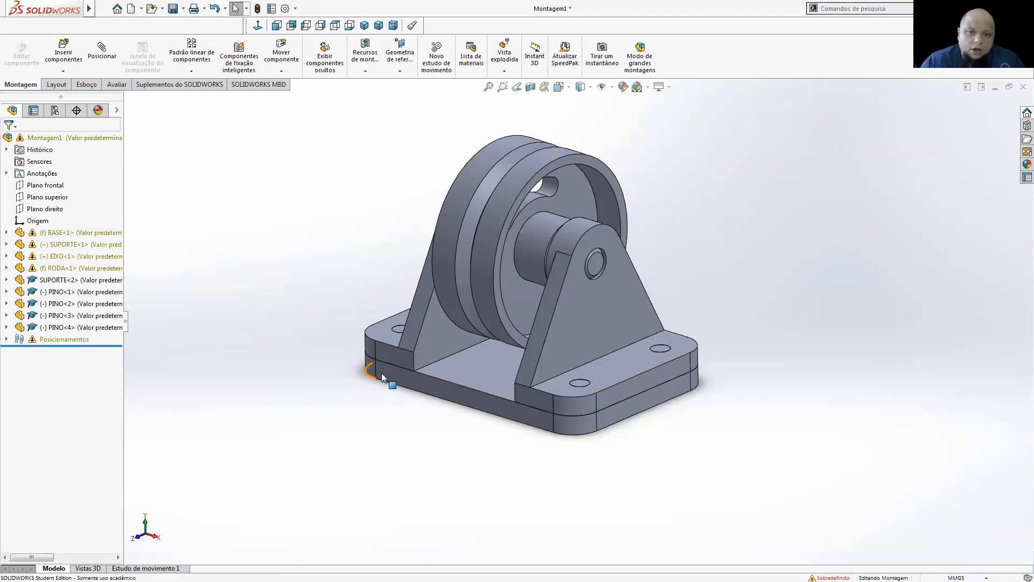
- Release the fixed BASE plate so that it floats in the assembly
left_click(449, 369)
right_click(448, 368)
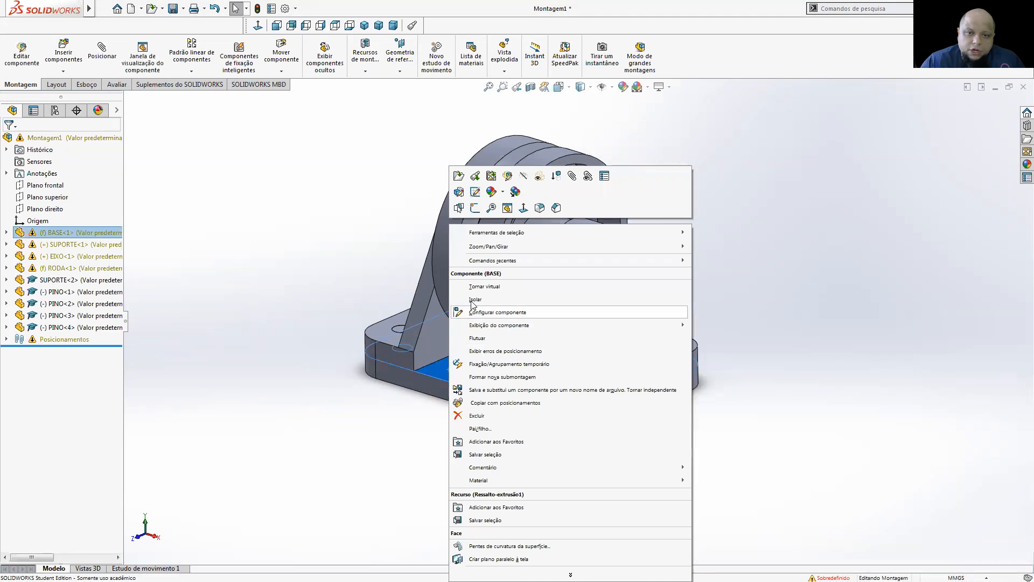
left_click(508, 341)
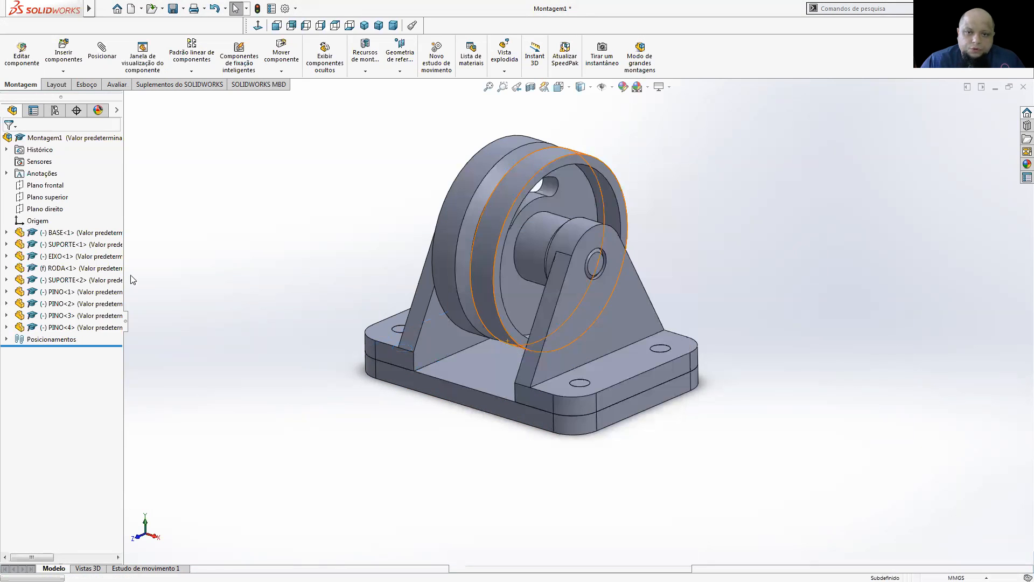
- Try moving the base and supports around the fixed wheel, and undo the move
scroll(497, 338, "up", 3)
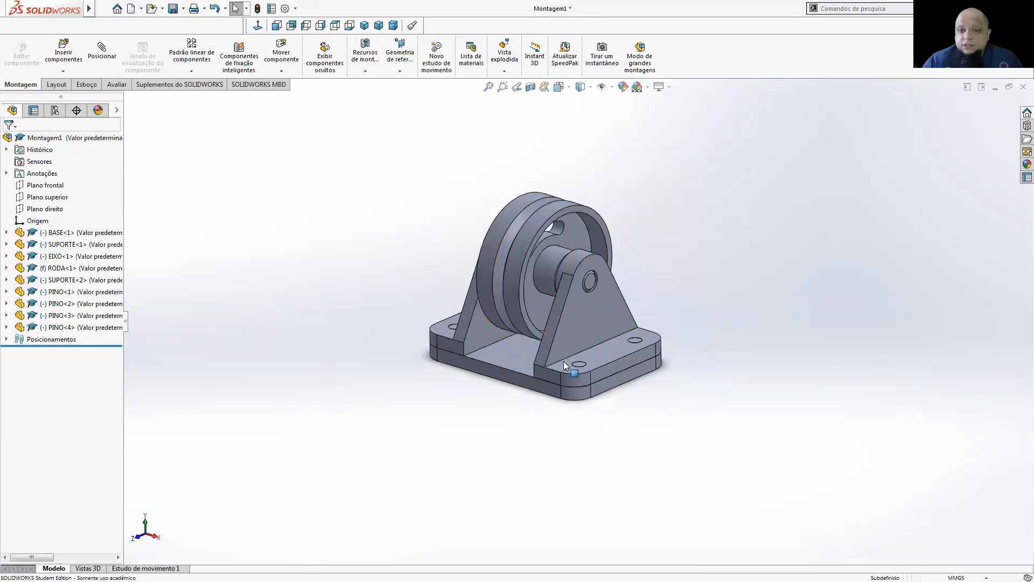
scroll(563, 361, "down", 3)
left_click(510, 273)
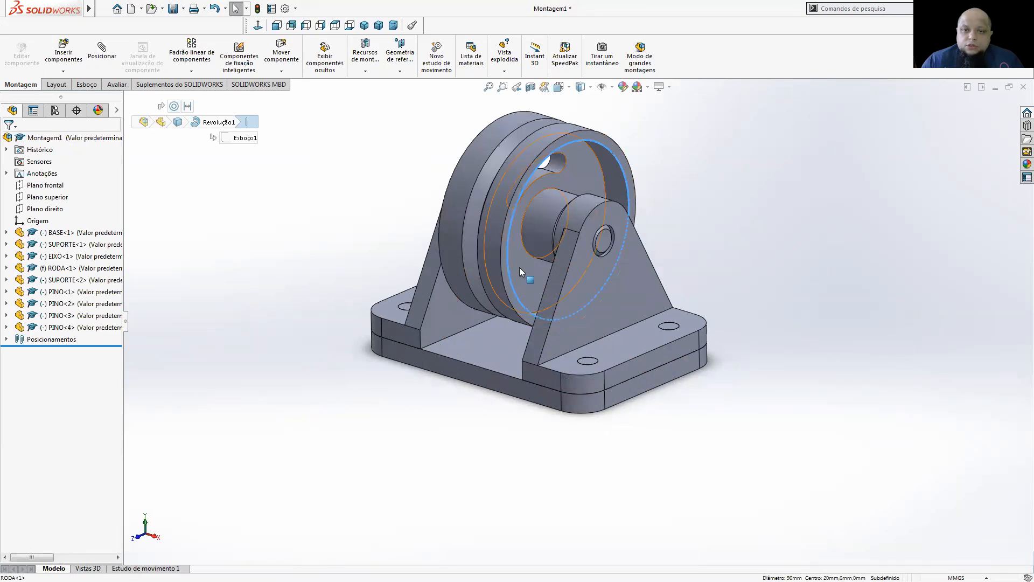
middle_click_drag(548, 299, 522, 269)
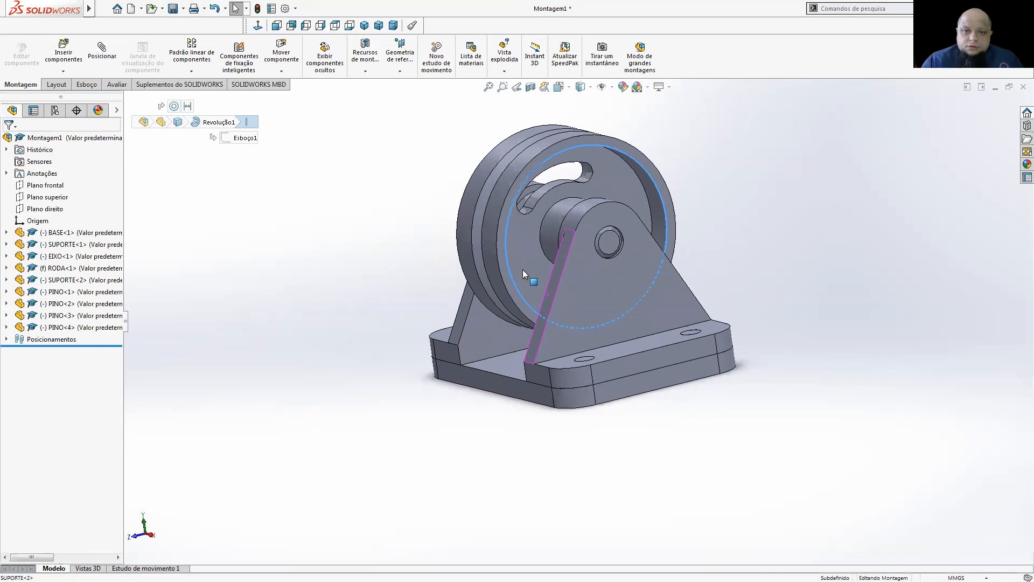
left_click(524, 271)
left_click(568, 352)
middle_click_drag(568, 352, 492, 175)
middle_click_drag(605, 153, 626, 404)
left_click_drag(626, 404, 589, 379)
middle_click_drag(567, 378, 590, 349)
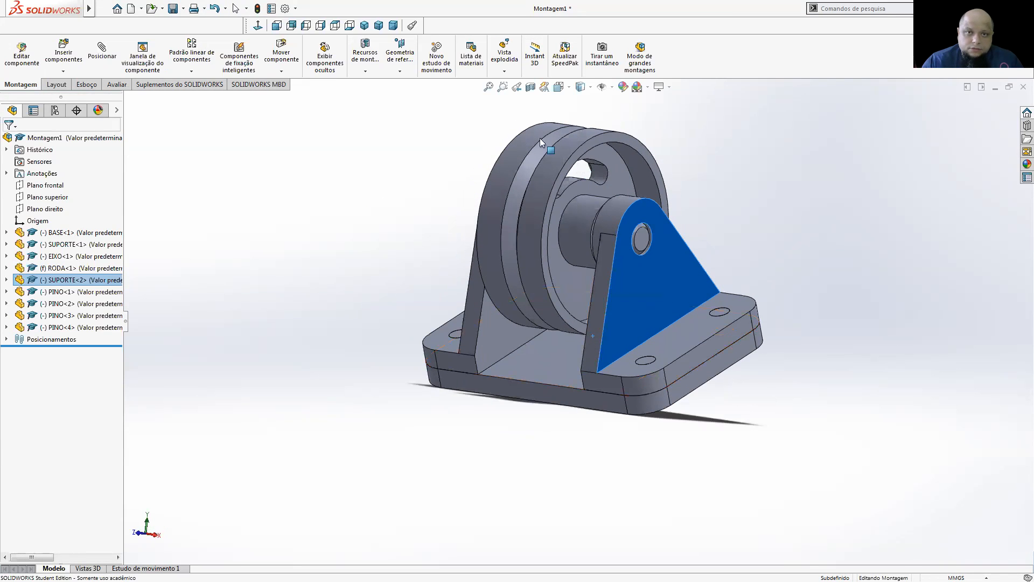
left_click(215, 8)
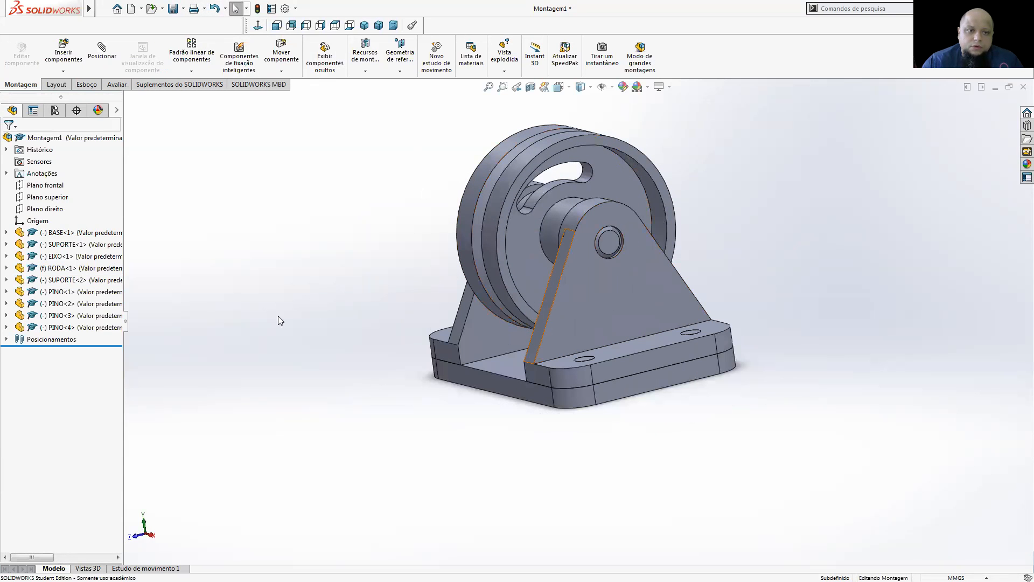
- Release the fixed RODA wheel so that it floats in the assembly
left_click(527, 237)
right_click(527, 237)
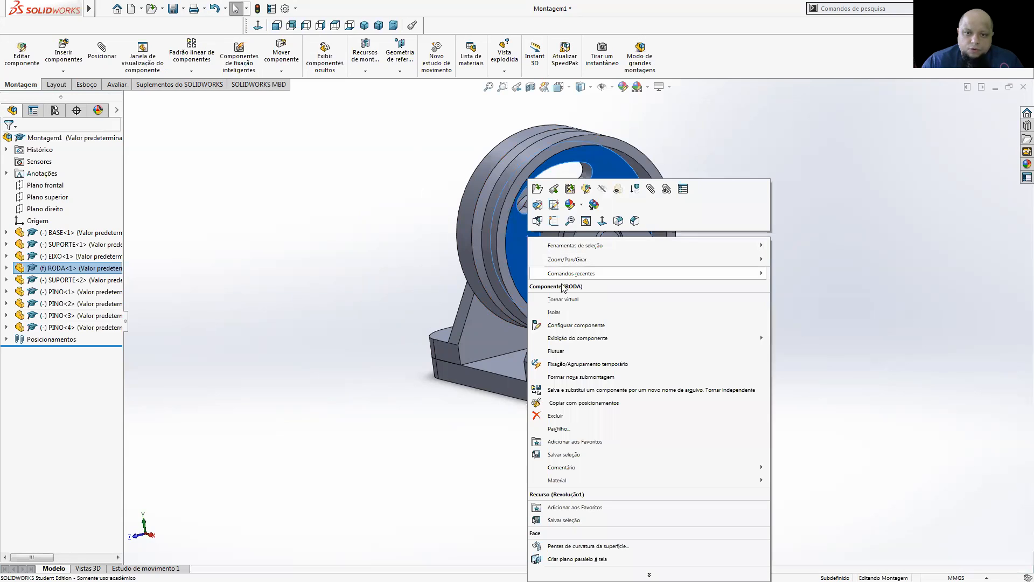
left_click(580, 353)
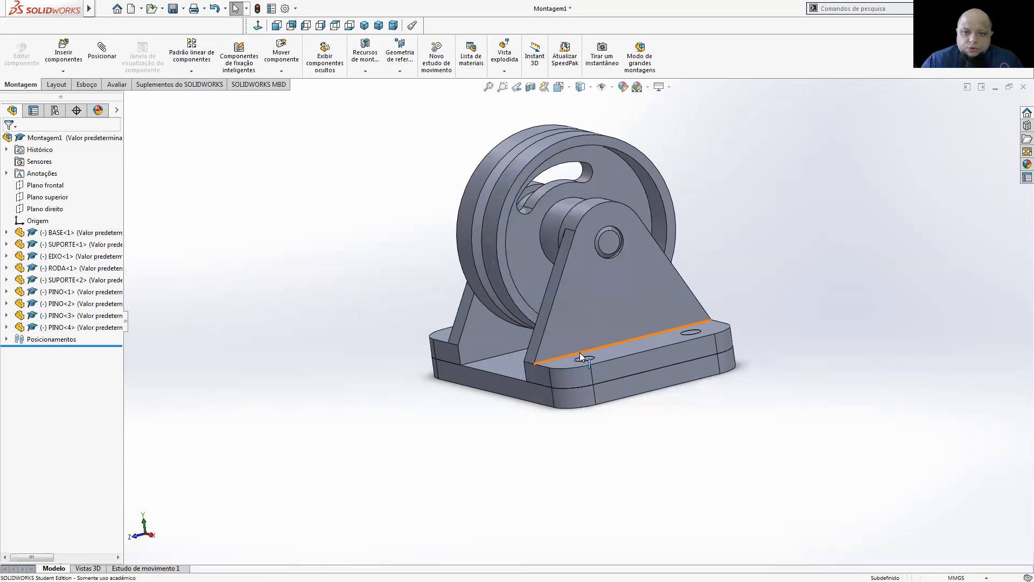
- Fix the BASE plate in place in the assembly
left_click(500, 365)
mouse_move(499, 362)
left_mouse_down()
mouse_move(427, 374)
mouse_move(567, 355)
mouse_move(489, 340)
mouse_move(501, 361)
left_mouse_up()
left_click(470, 415)
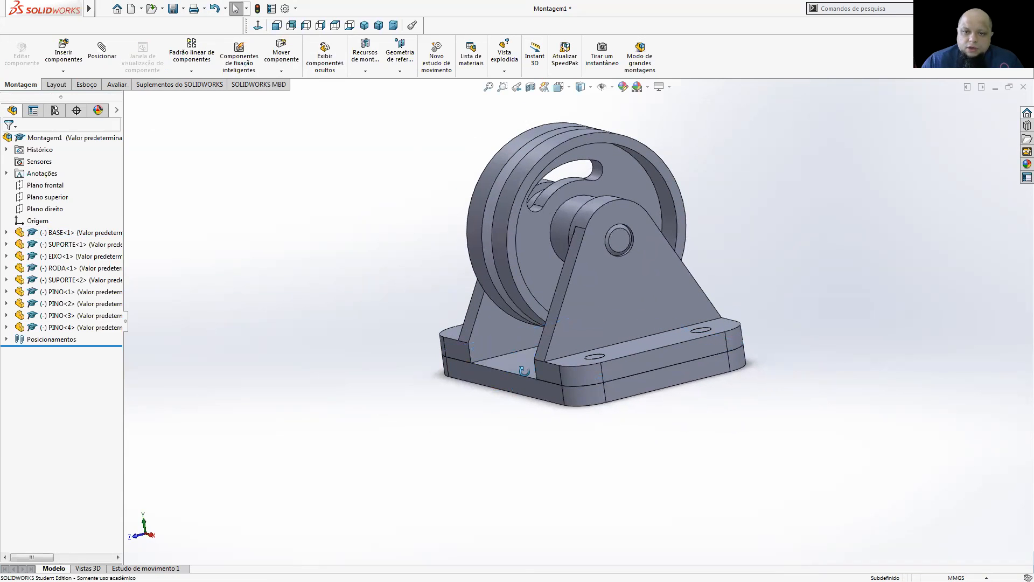
middle_click_drag(524, 370, 536, 257)
right_click(550, 307)
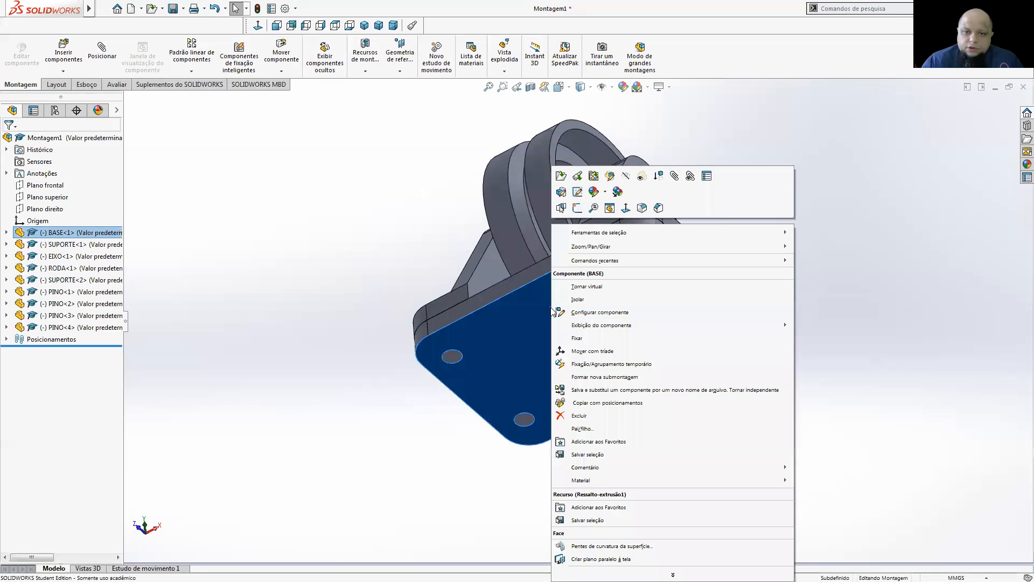
left_click(587, 338)
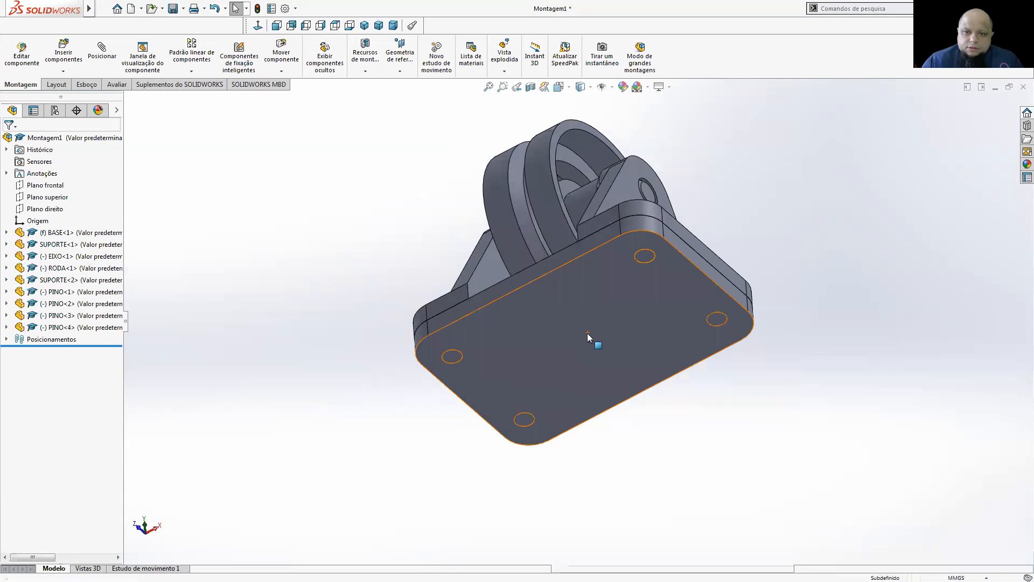
- Turn the wheel between the supports and inspect the assembly from below and from the side
scroll(588, 334, "up", 3)
middle_click_drag(674, 294, 663, 333)
left_click(363, 26)
left_click_drag(660, 320, 641, 377)
middle_click_drag(641, 377, 600, 302)
scroll(597, 300, "up", 1)
left_click_drag(583, 222, 611, 339)
left_click(730, 315)
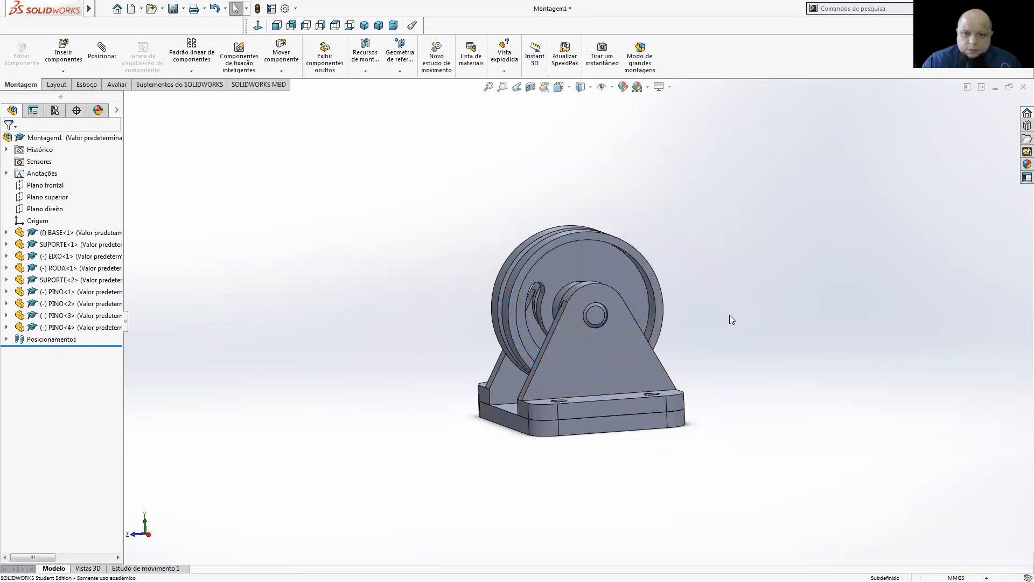
- Switch to the RODA part, edit the arc slot's sketch and delete its 35 mm length dimension
key("ctrl+Tab")
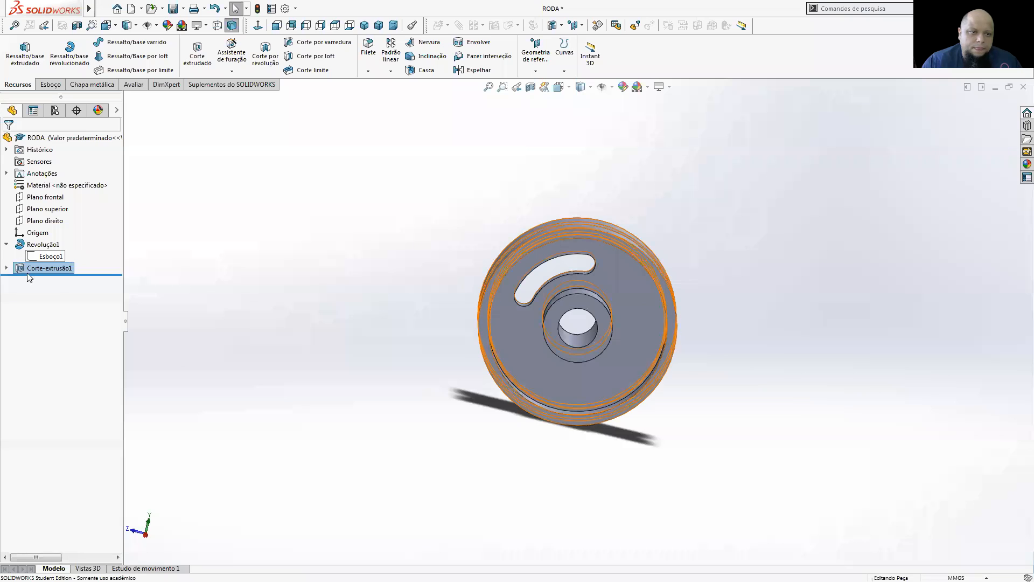
left_click(7, 268)
left_click(7, 267)
left_click(6, 268)
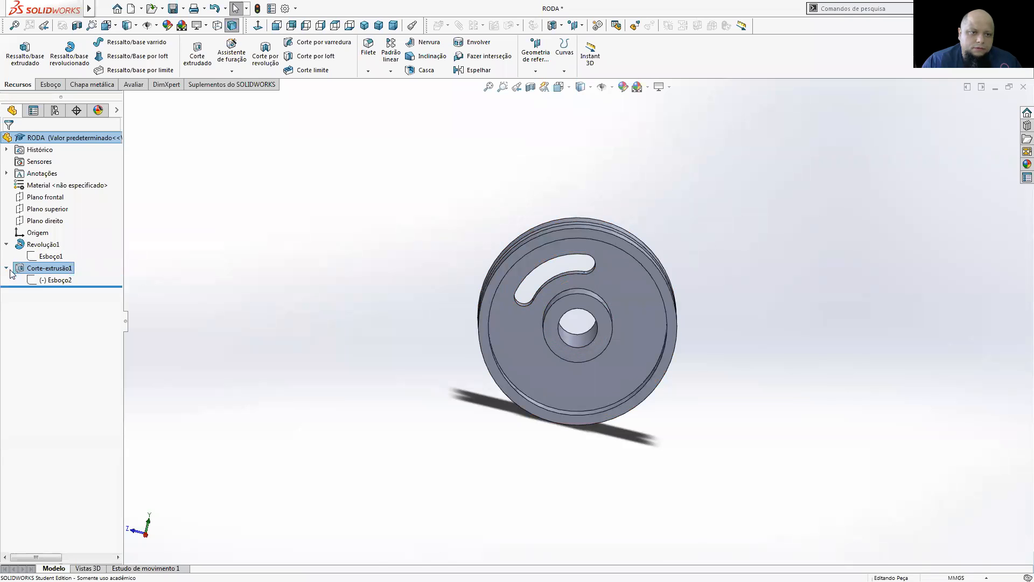
right_click(52, 281)
left_click(63, 247)
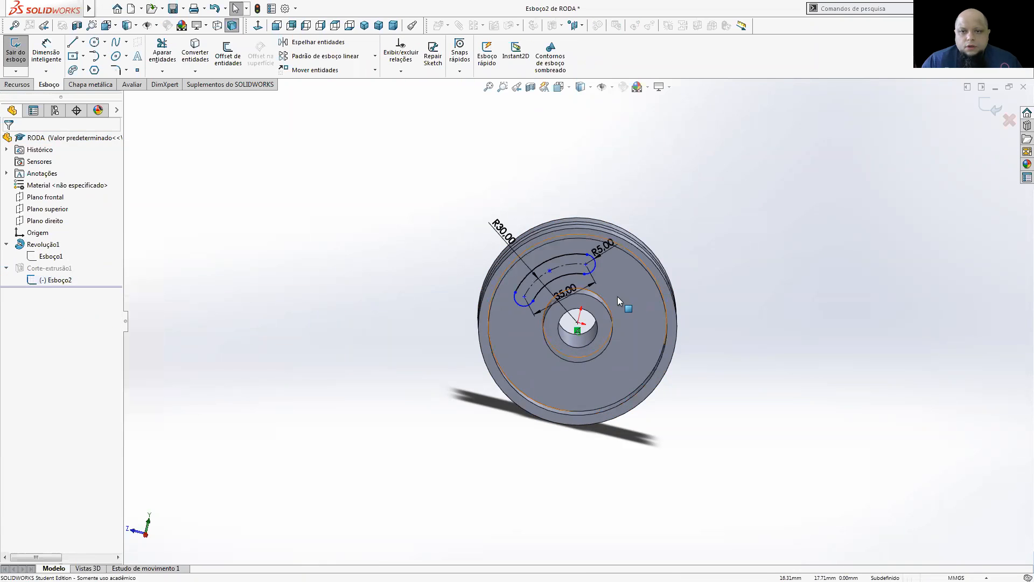
left_click(259, 26)
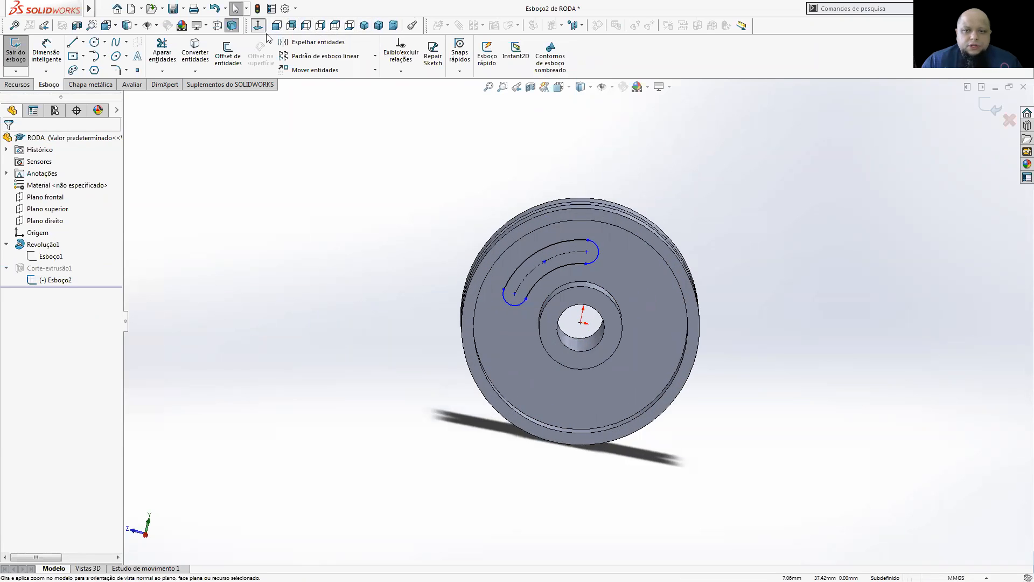
left_click(559, 267)
key("Delete")
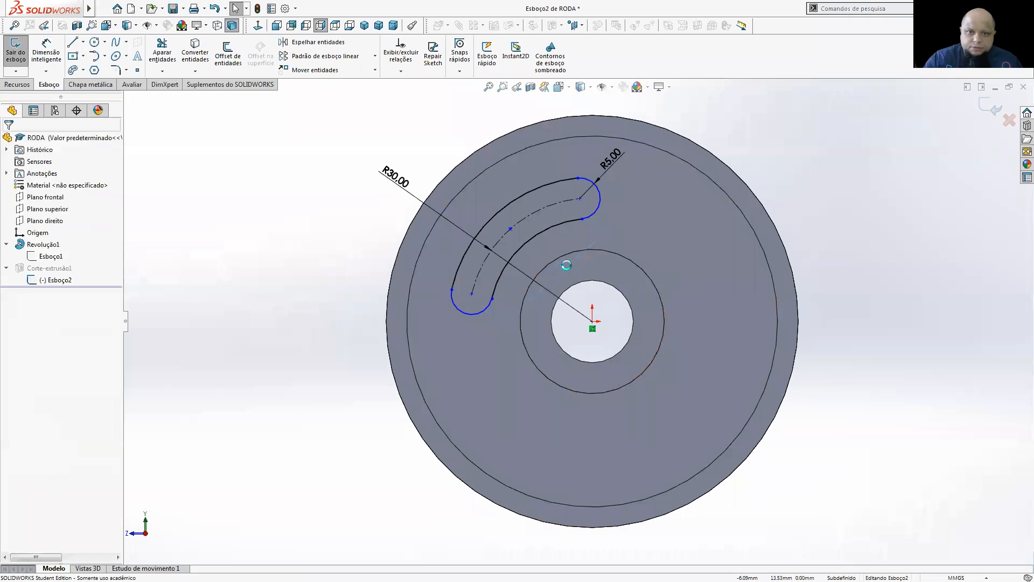
- Set the slot's end radius to 10 mm and its centreline arc radius to 32 mm
left_click(610, 159)
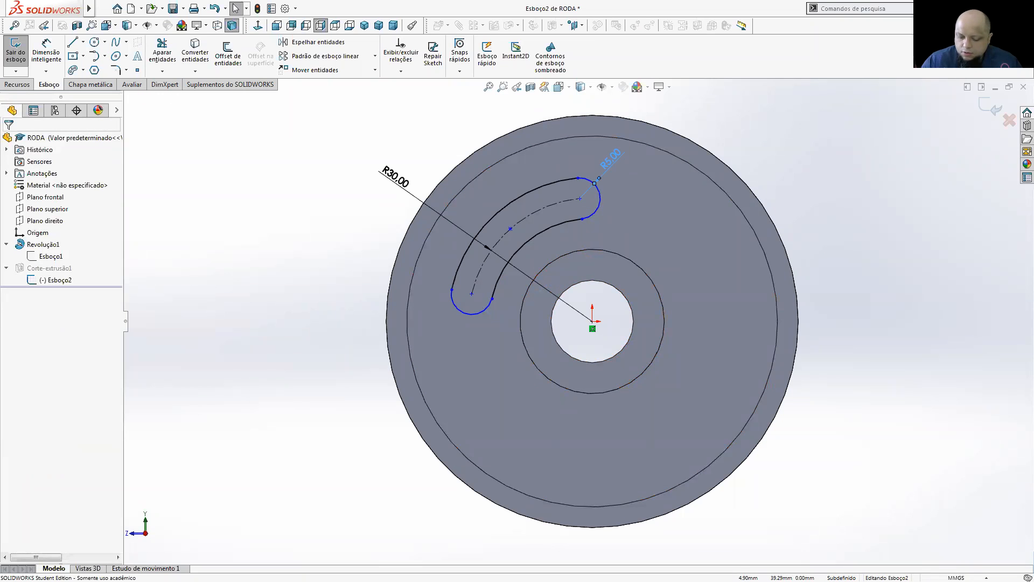
double_click(610, 160)
type("10")
key("Return")
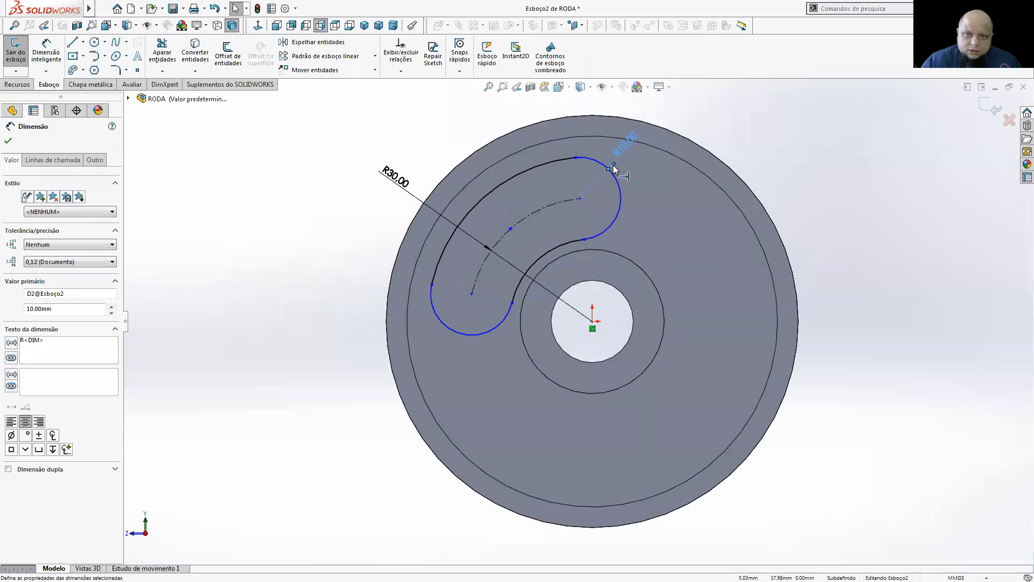
double_click(396, 177)
type("32")
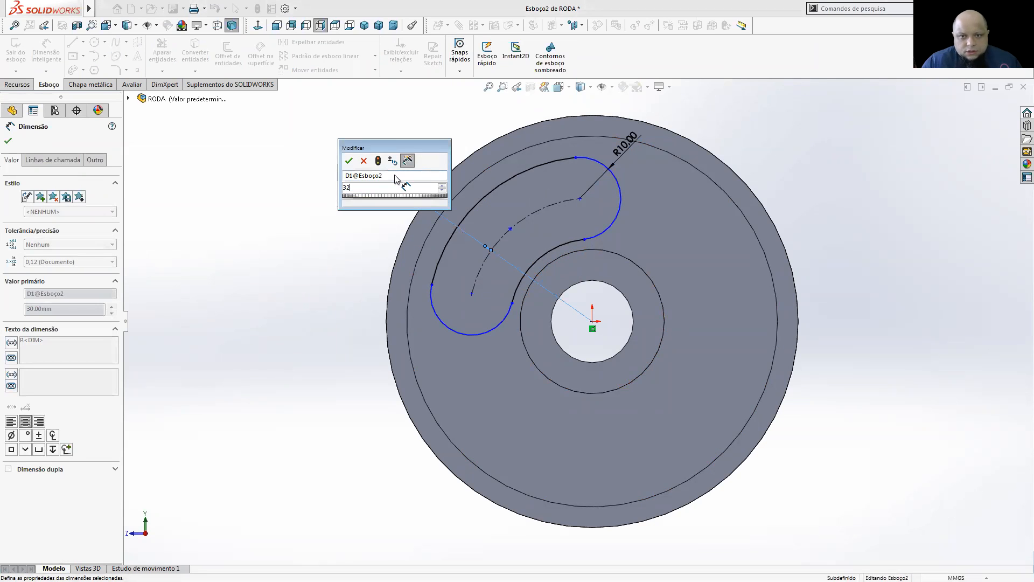
key("Return")
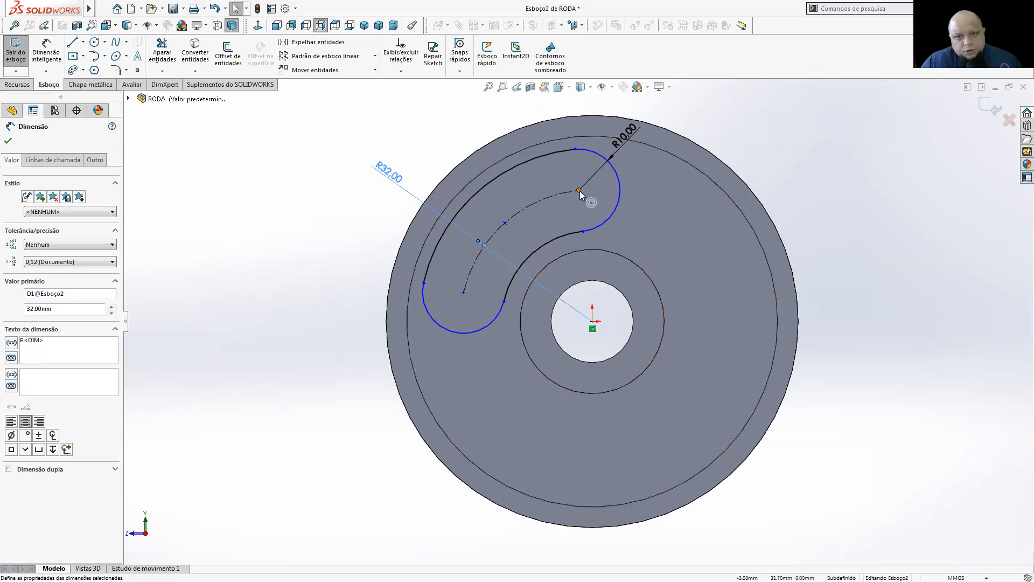
- Shorten the arc slot to an angle of about 41° by moving its upper end, and finish the sketch
left_click_drag(549, 198, 524, 224)
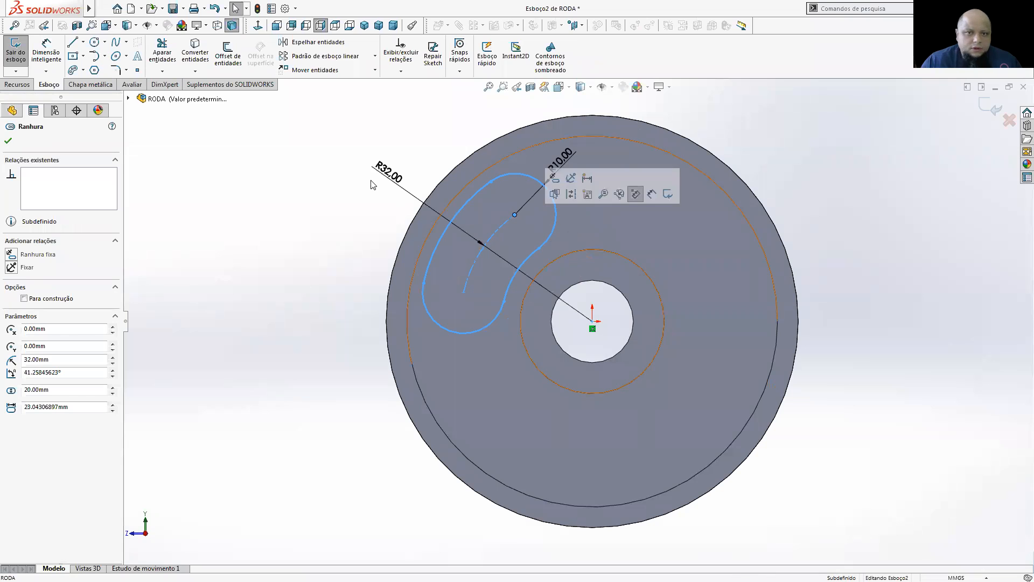
left_click(8, 141)
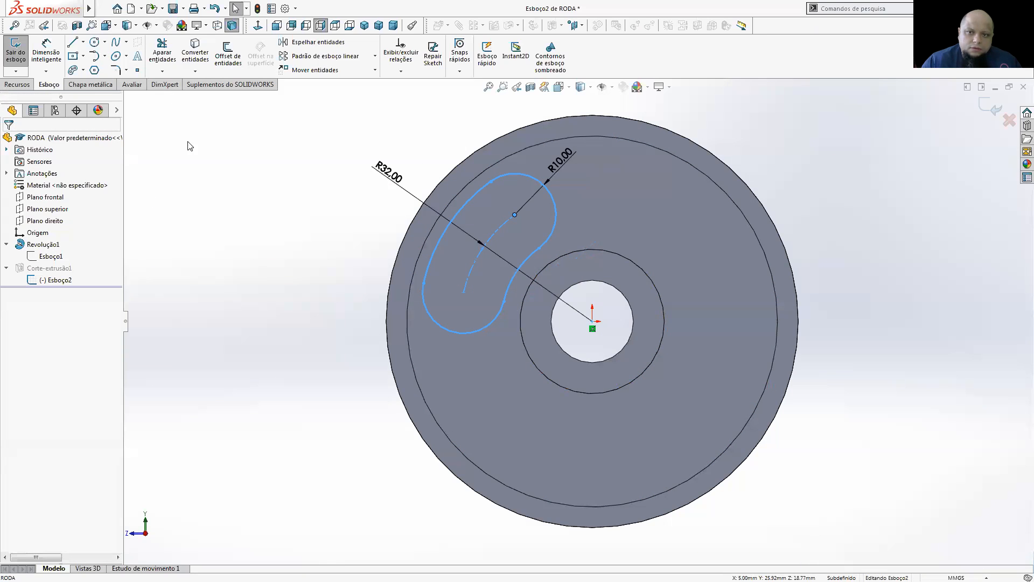
left_click(987, 110)
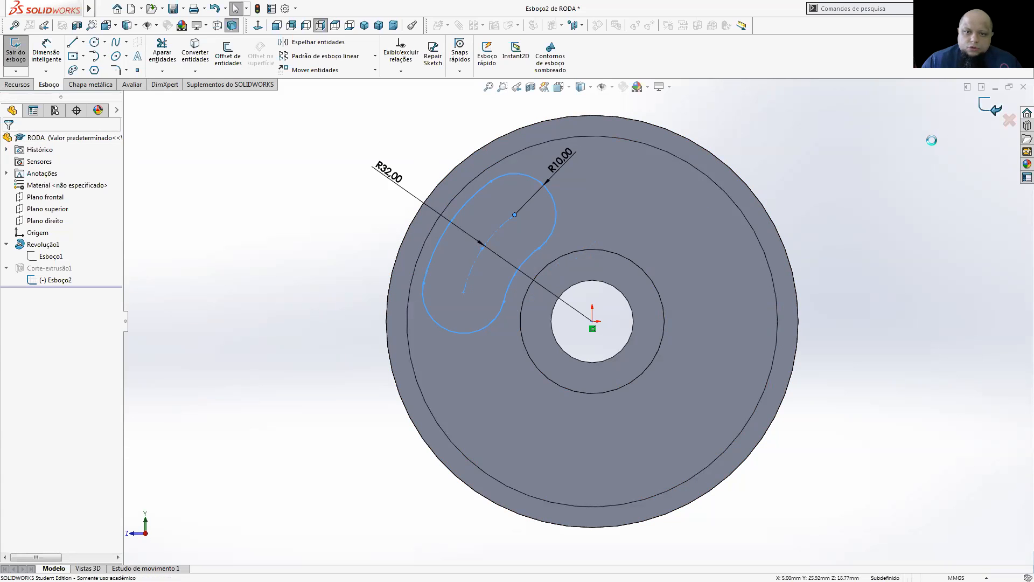
mouse_move(716, 221)
middle_mouse_down()
mouse_move(677, 212)
mouse_move(700, 228)
middle_mouse_up()
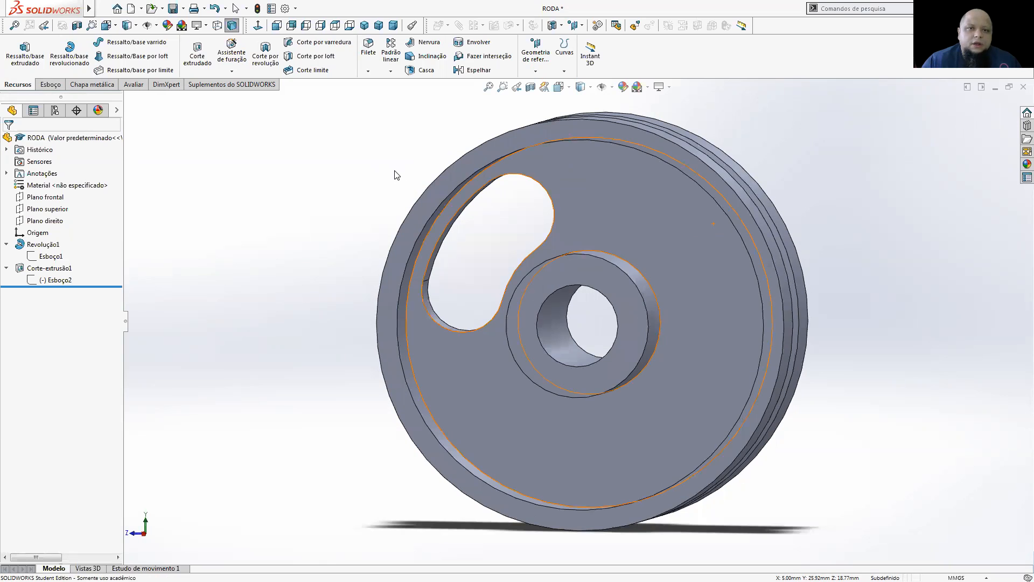
- Create a circular pattern of the slot cut around the hub bore with 4 equally spaced instances over 360°
left_click(391, 71)
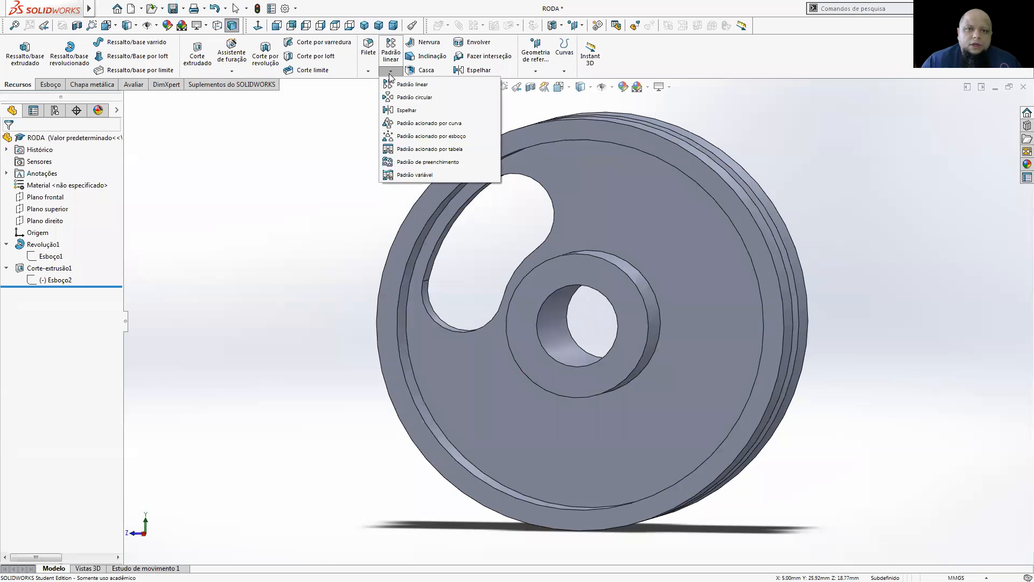
left_click(409, 99)
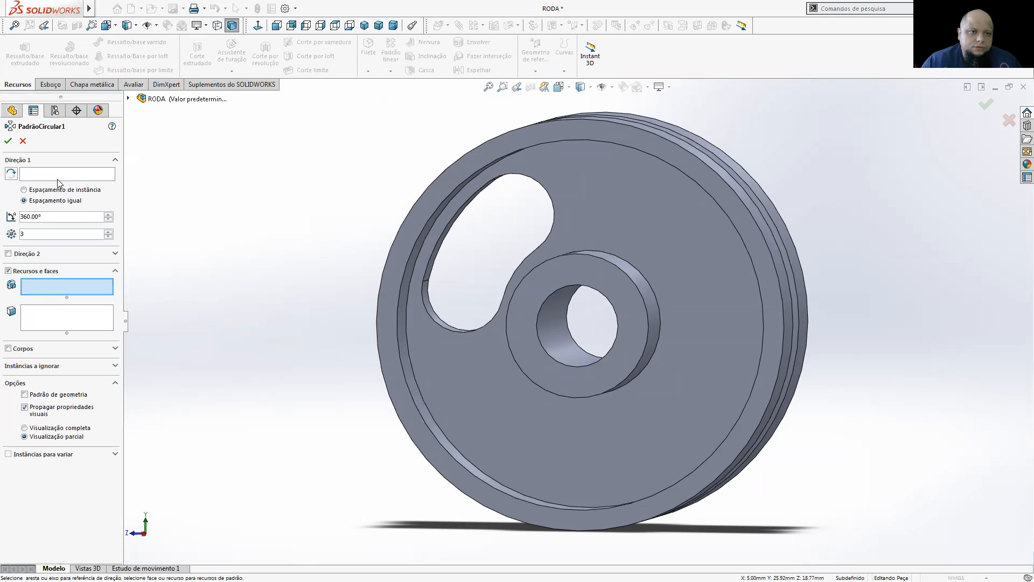
left_click(58, 177)
middle_click_drag(217, 166, 281, 169)
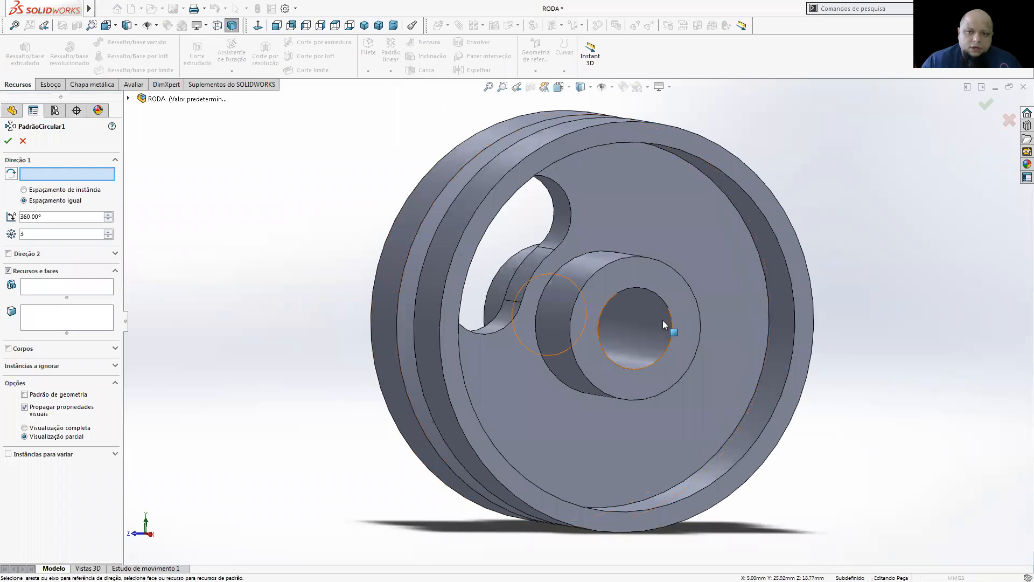
left_click(663, 320)
left_click(74, 291)
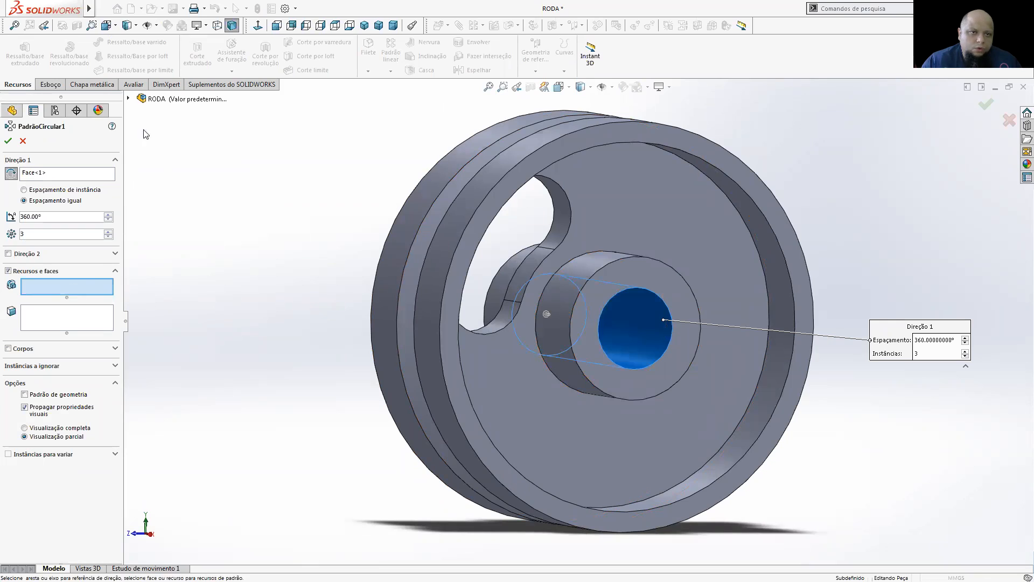
left_click(129, 98)
left_click(171, 218)
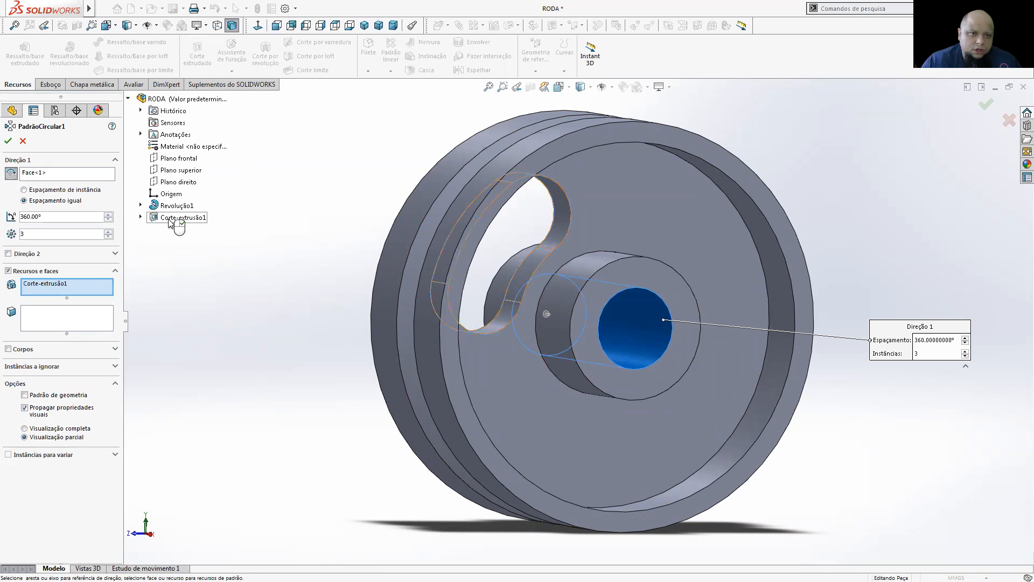
left_click(108, 231)
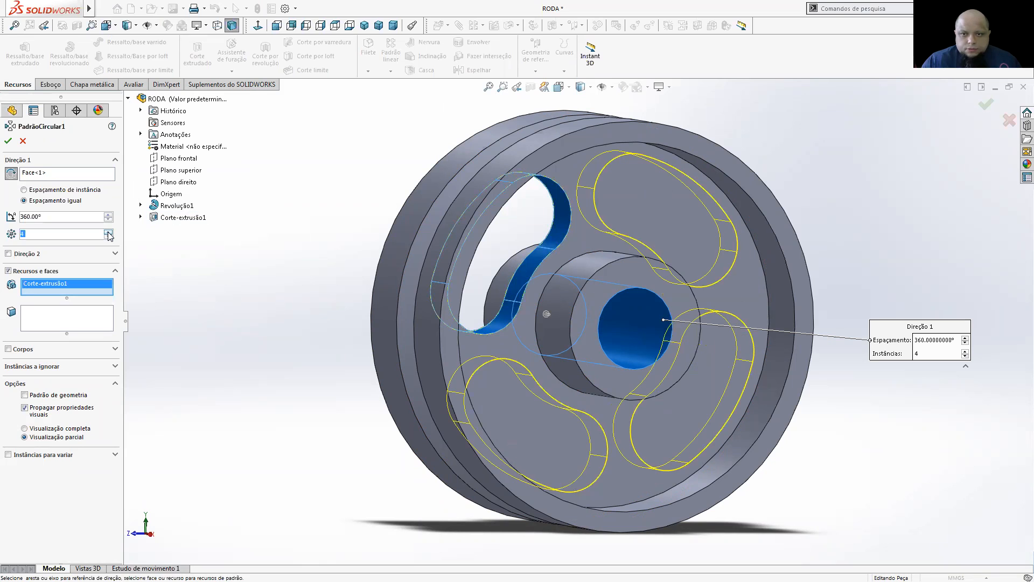
left_click(11, 145)
scroll(638, 308, "up", 4)
mouse_move(641, 322)
middle_mouse_down()
mouse_move(615, 291)
mouse_move(646, 318)
middle_mouse_up()
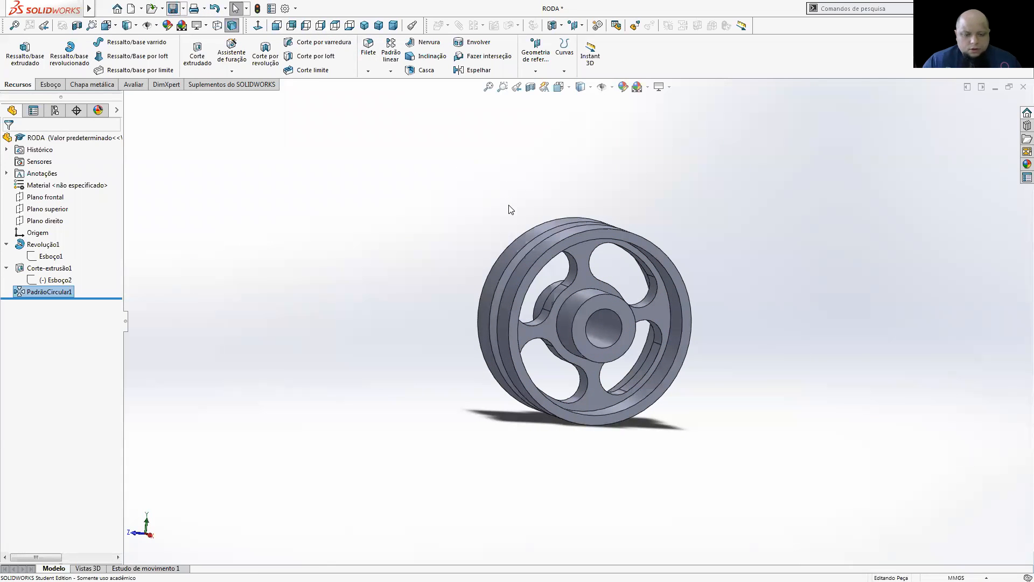
- Switch to the Montagem1 assembly and turn the updated wheel between its supports to check its rotation
key("ctrl+Tab")
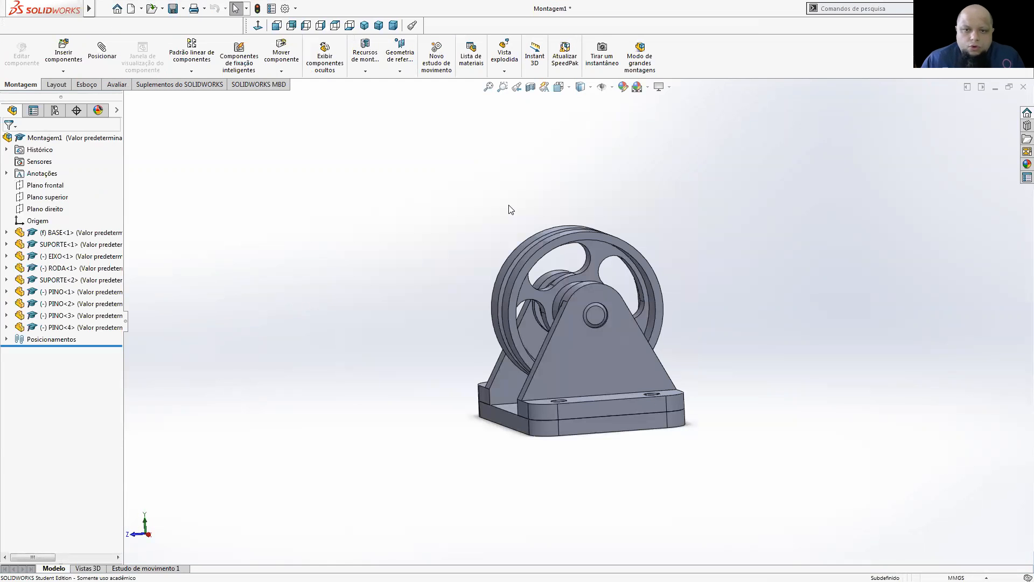
left_click(646, 257)
left_click_drag(649, 258, 534, 202)
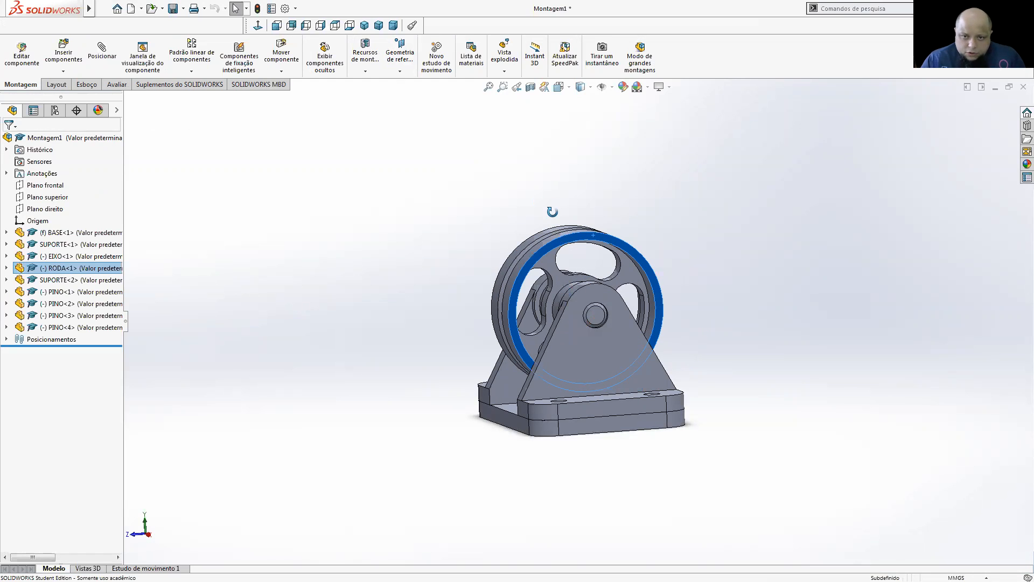
middle_click_drag(553, 212, 554, 217)
left_click(552, 211)
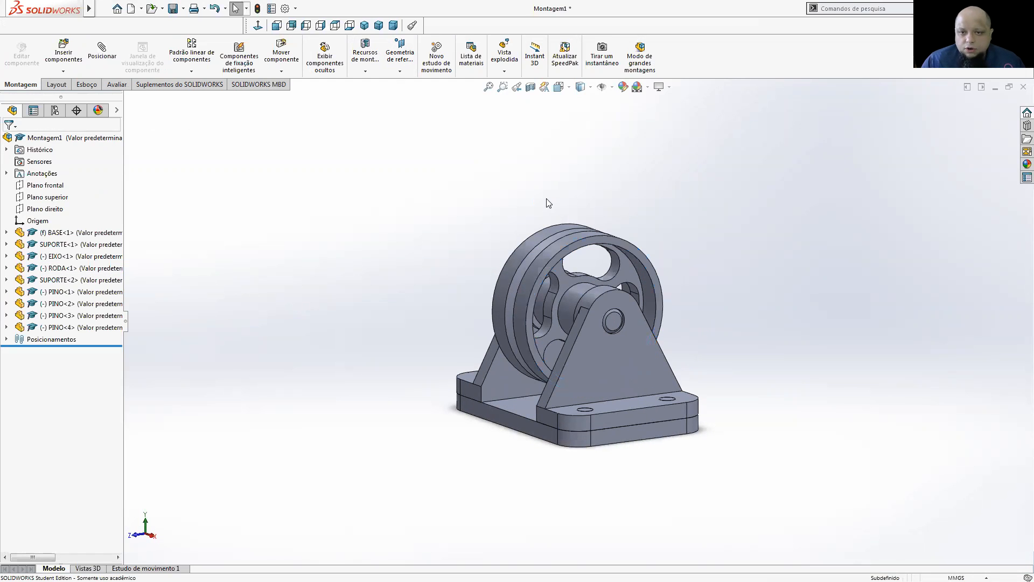
- Return to the RODA part in isometric view and apply the organic appearance suco de laranja to it
key("ctrl+Tab")
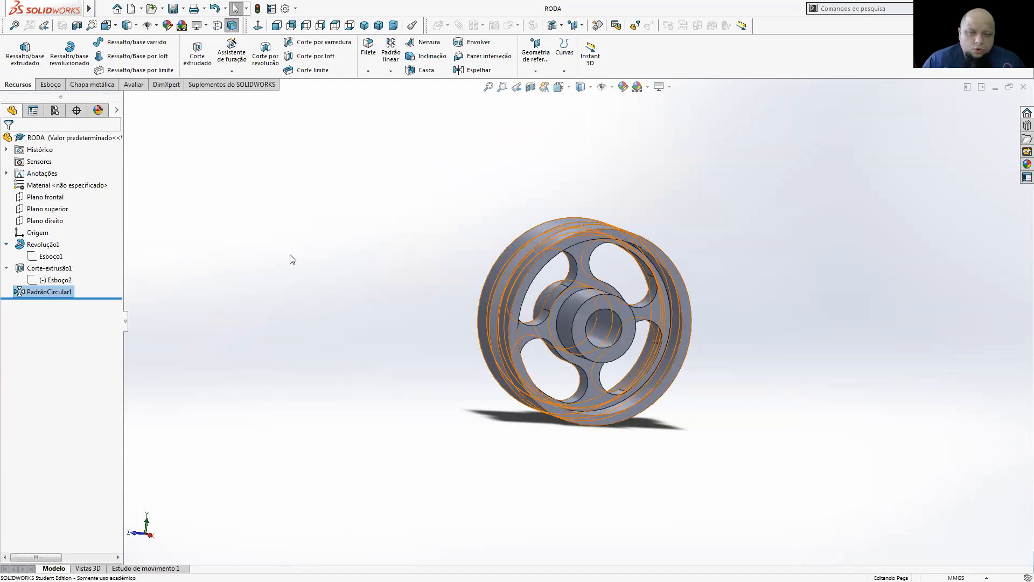
left_click(887, 174)
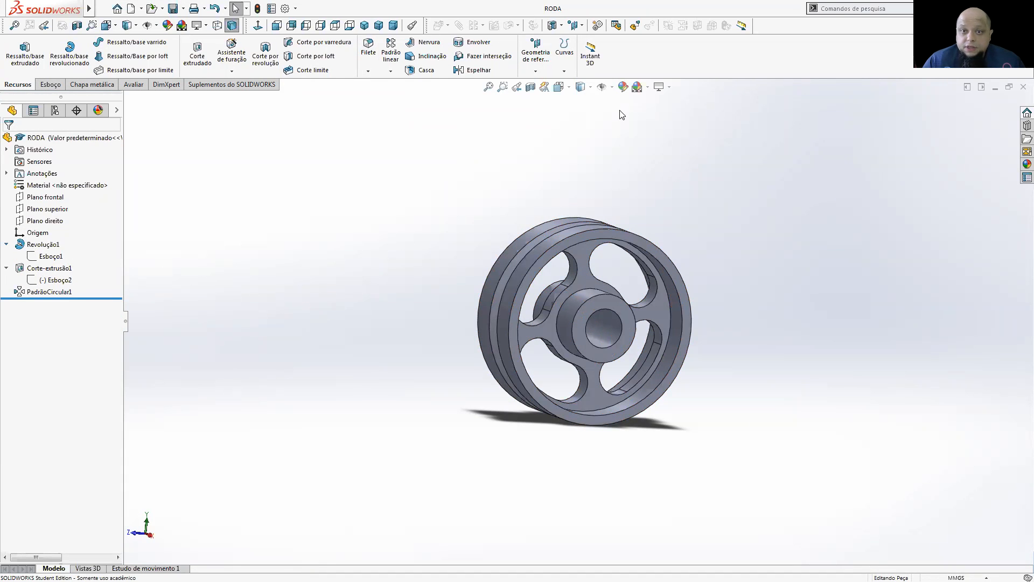
left_click(363, 26)
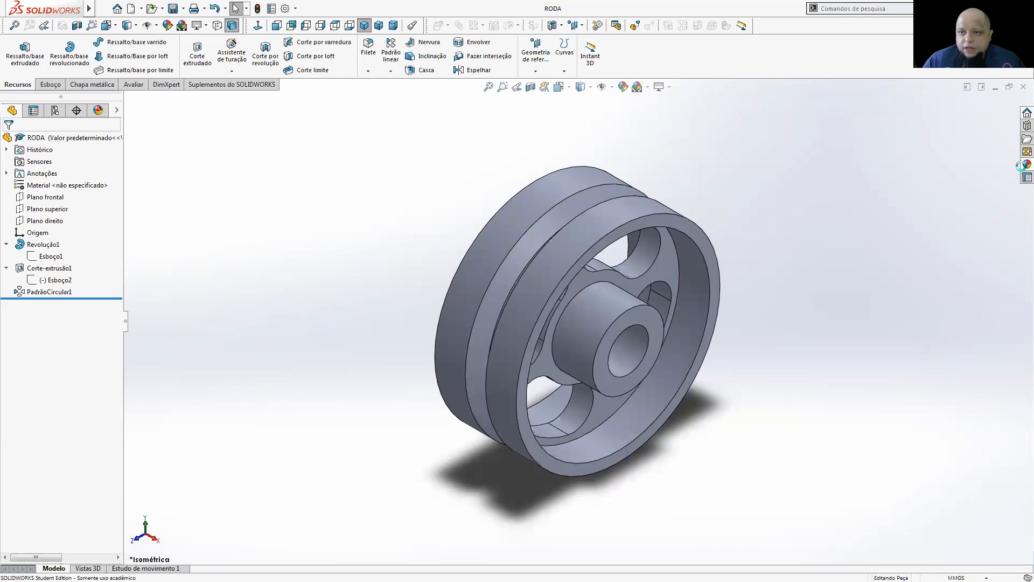
left_click(1022, 165)
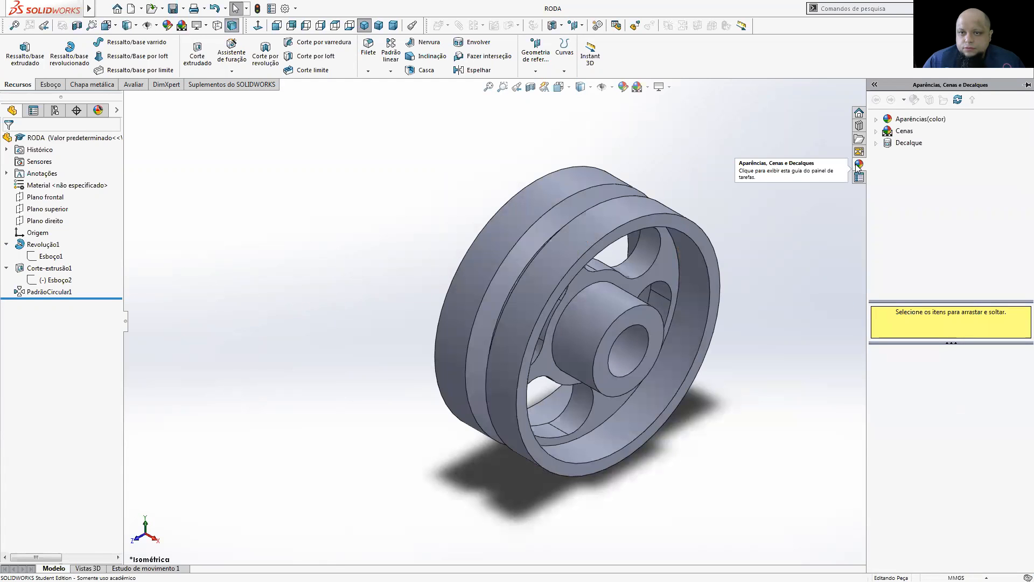
left_click(876, 119)
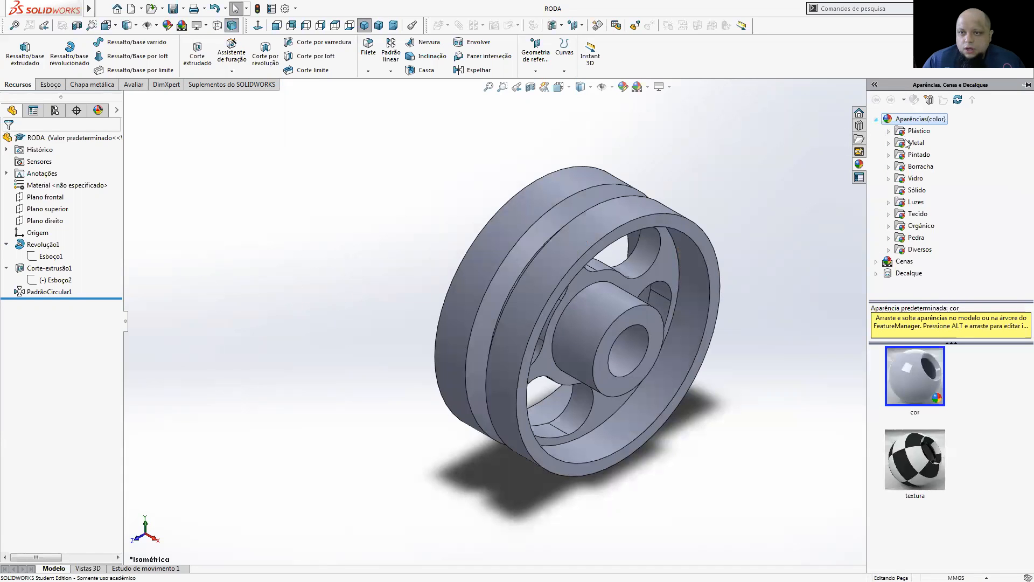
left_click(932, 226)
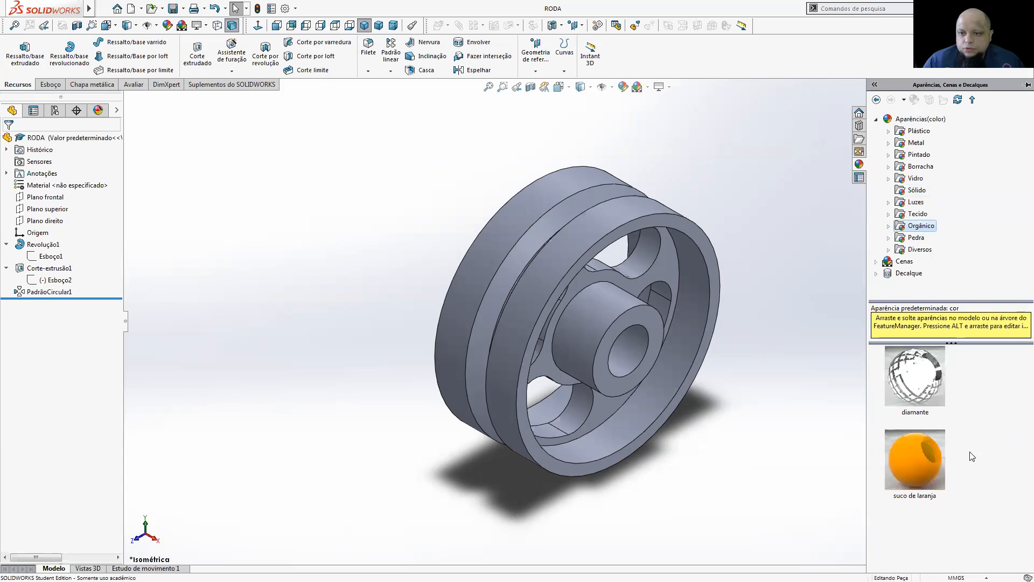
double_click(929, 454)
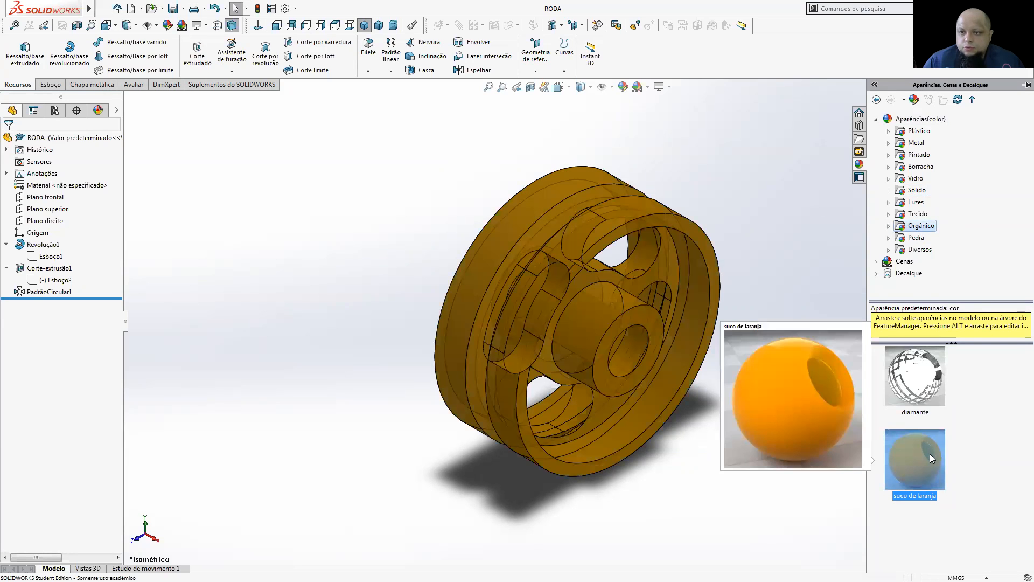
- Apply the cloth appearance algodão bege to the RODA wheel
left_click(926, 215)
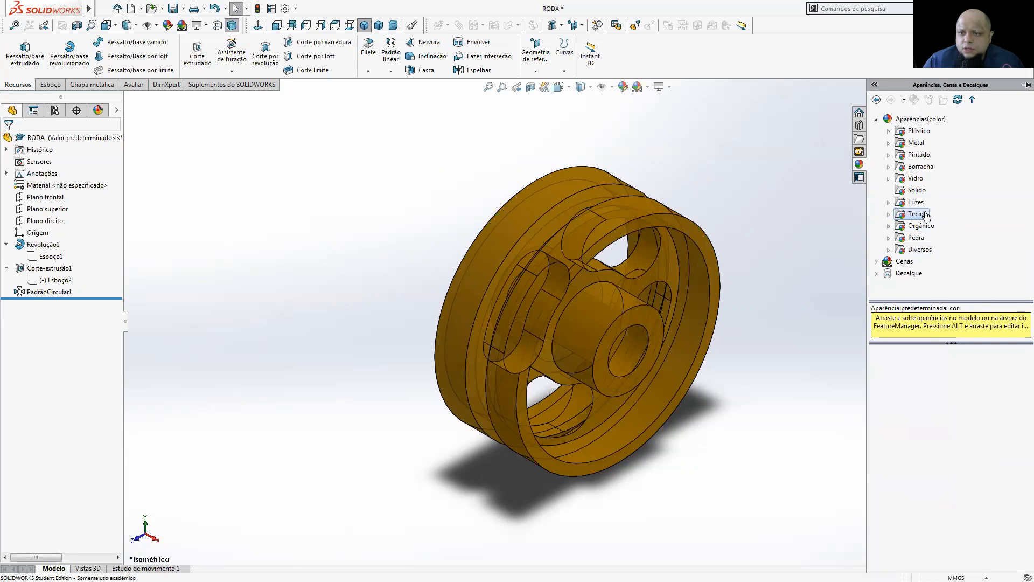
left_click(888, 214)
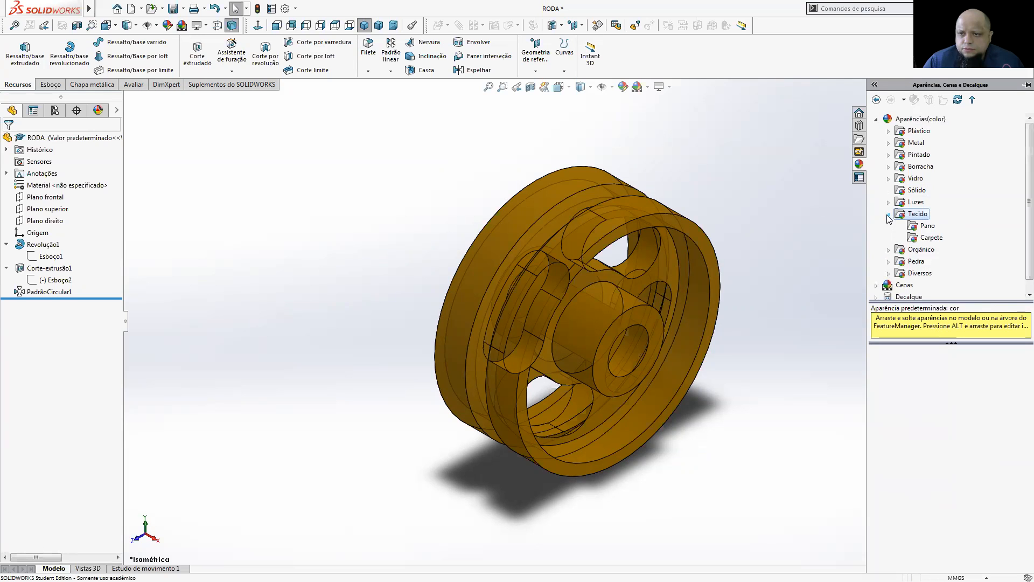
left_click(926, 227)
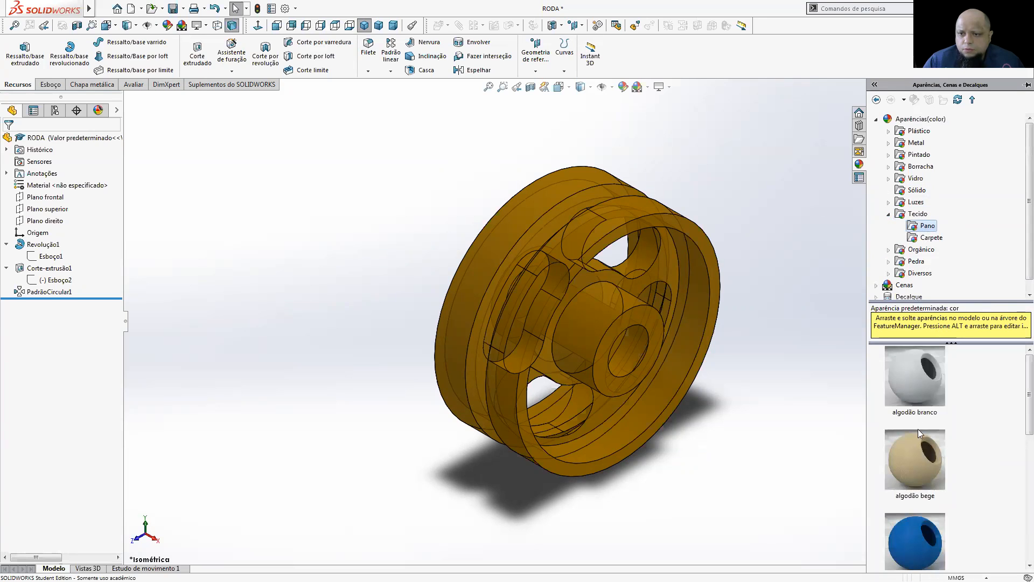
left_click(918, 447)
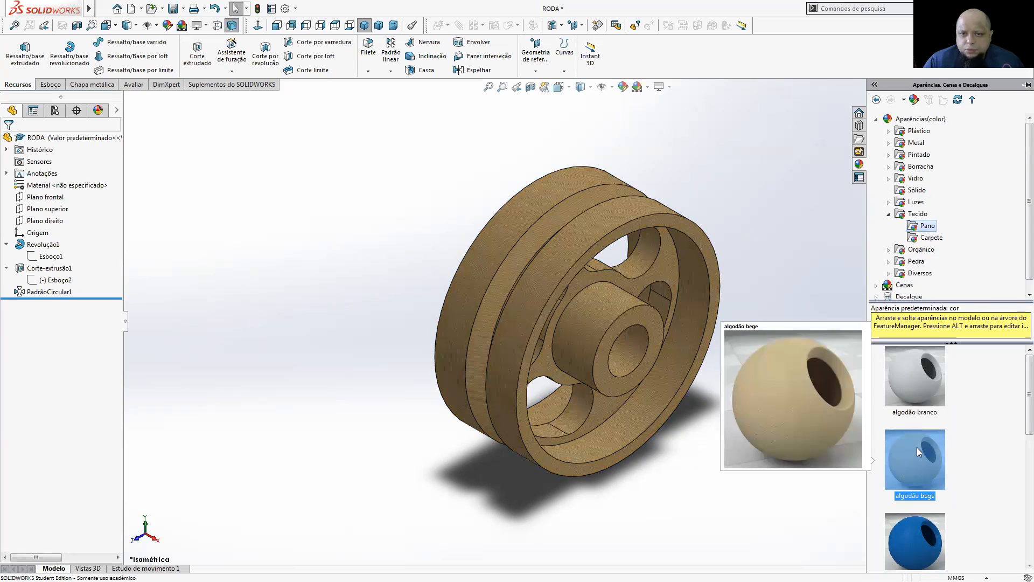
- Try the glass appearance vidro transparente and the rubber appearance borracha fosca on the RODA wheel
scroll(501, 281, "down", 2)
scroll(578, 296, "down", 2)
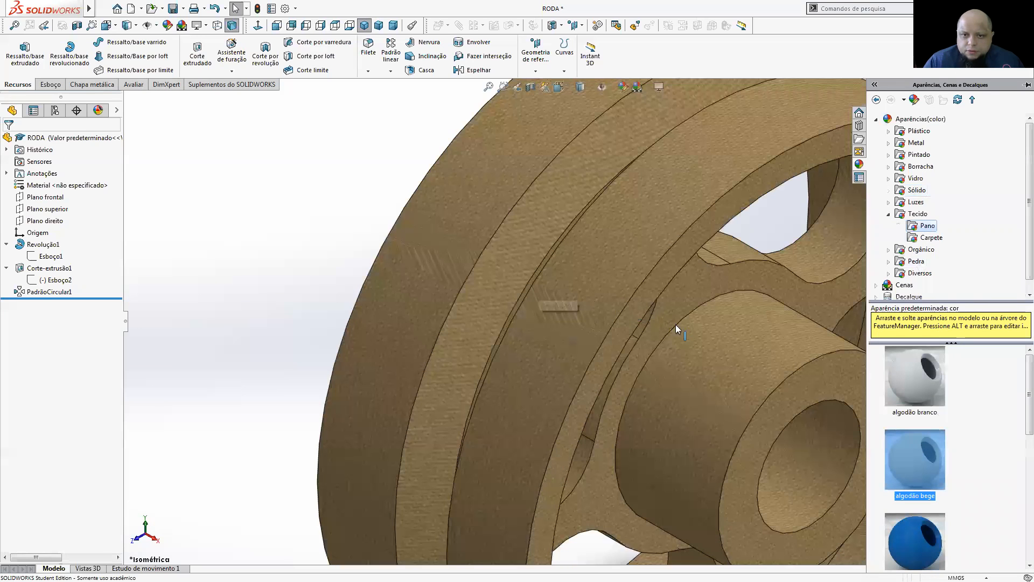
scroll(714, 336, "up", 2)
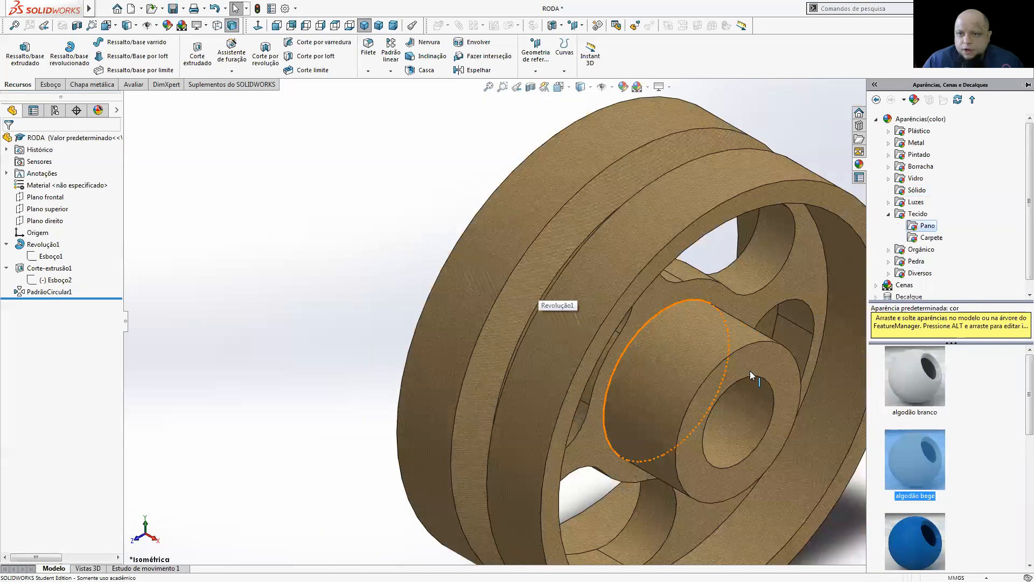
scroll(750, 371, "up", 2)
left_click(914, 178)
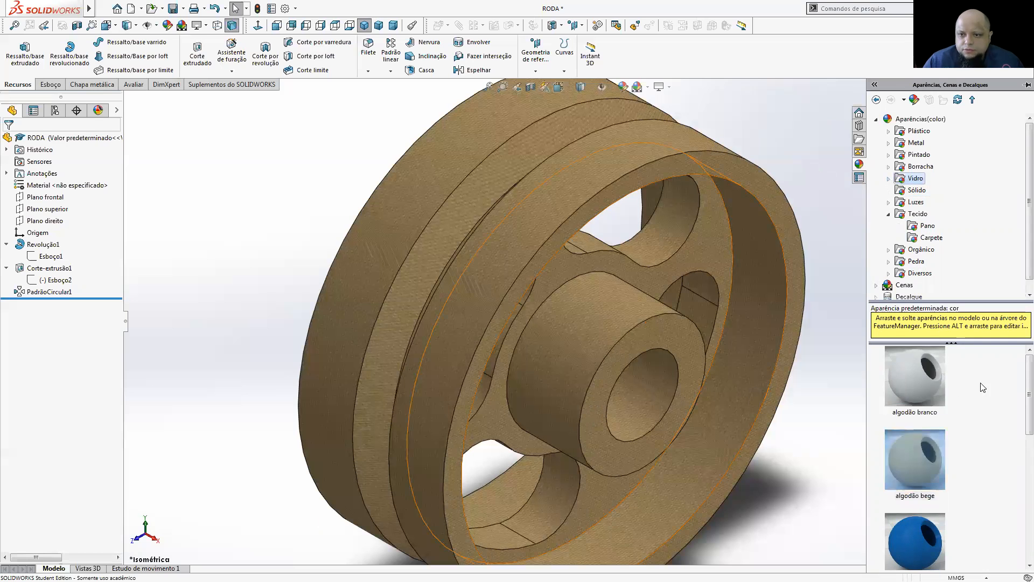
double_click(919, 391)
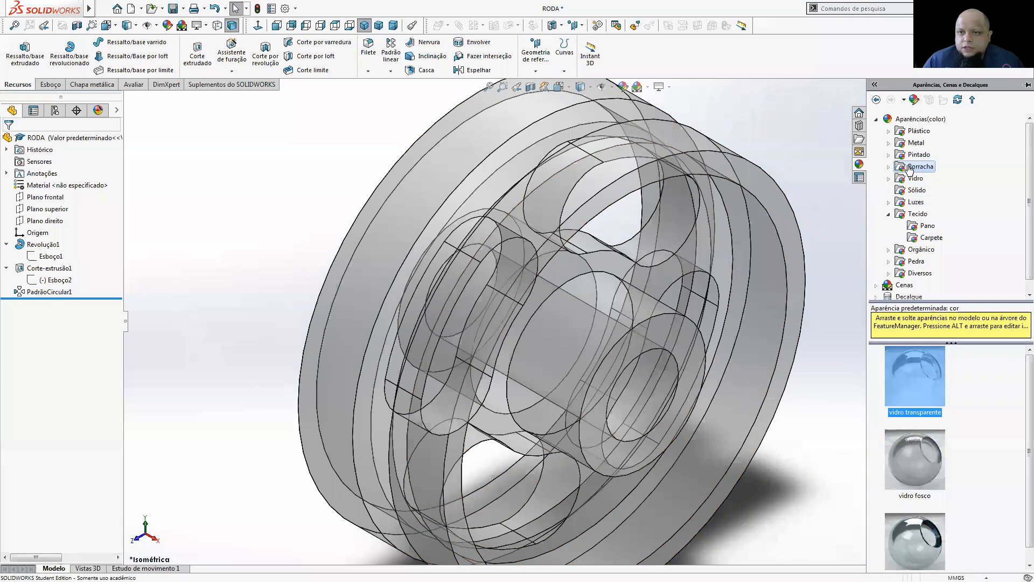
double_click(925, 383)
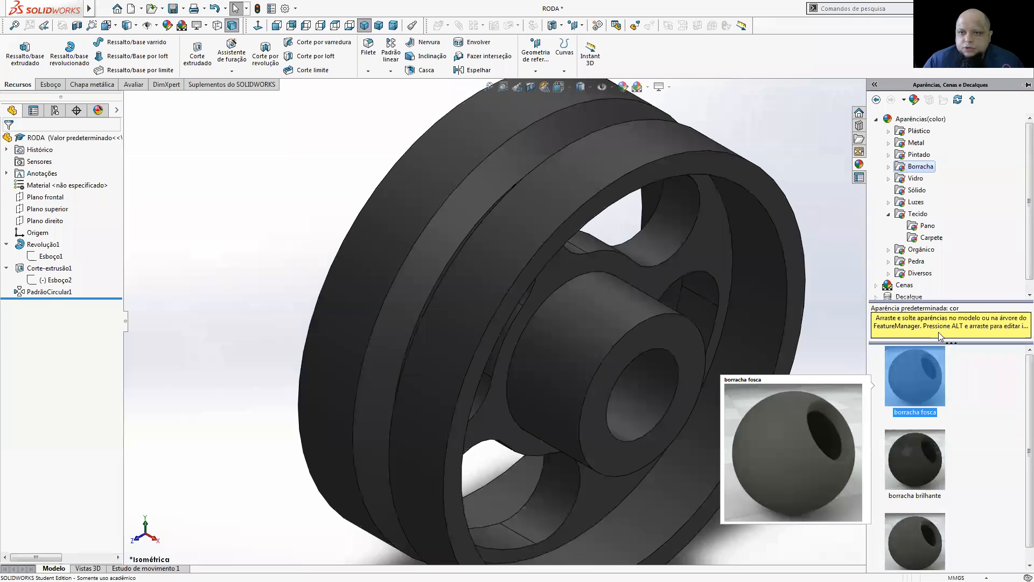
- Apply the solid appearance Vermelho to the RODA wheel and save the part
left_click(889, 214)
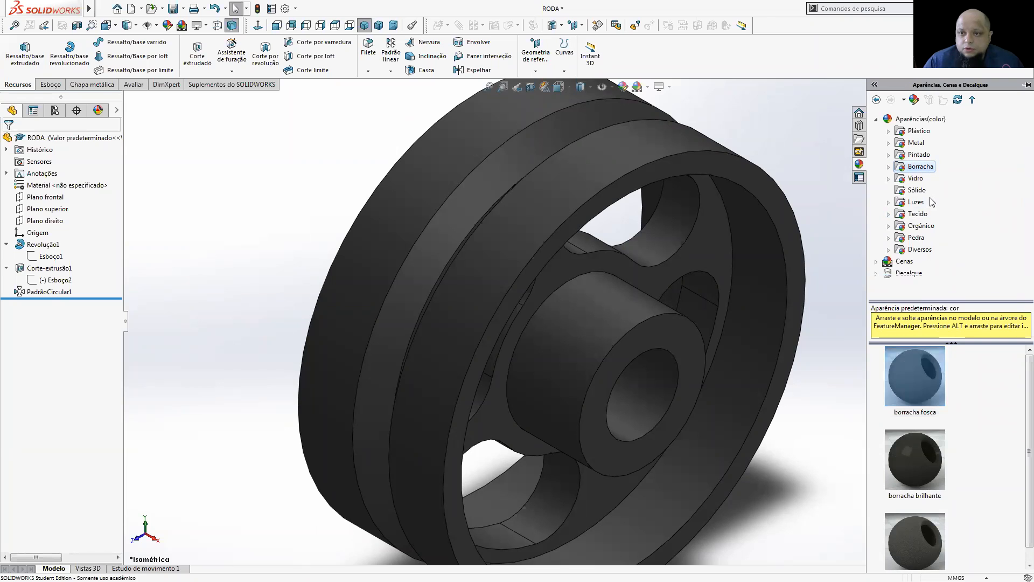
left_click(916, 191)
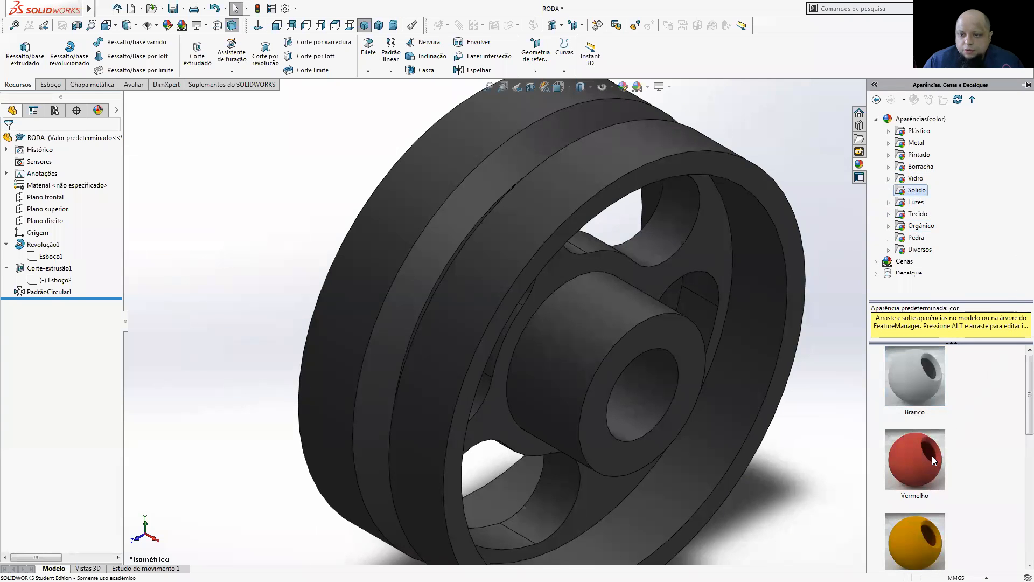
double_click(932, 456)
scroll(566, 291, "up", 4)
left_click(392, 157)
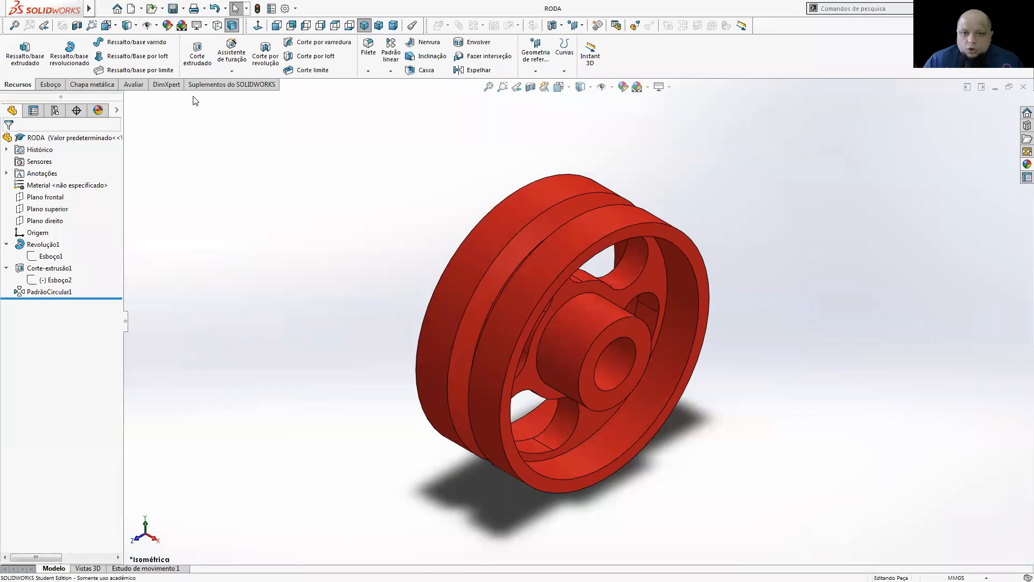
- Switch to the Montagem1 assembly and turn the red wheel between its supports to check its new look
key("ctrl+Tab")
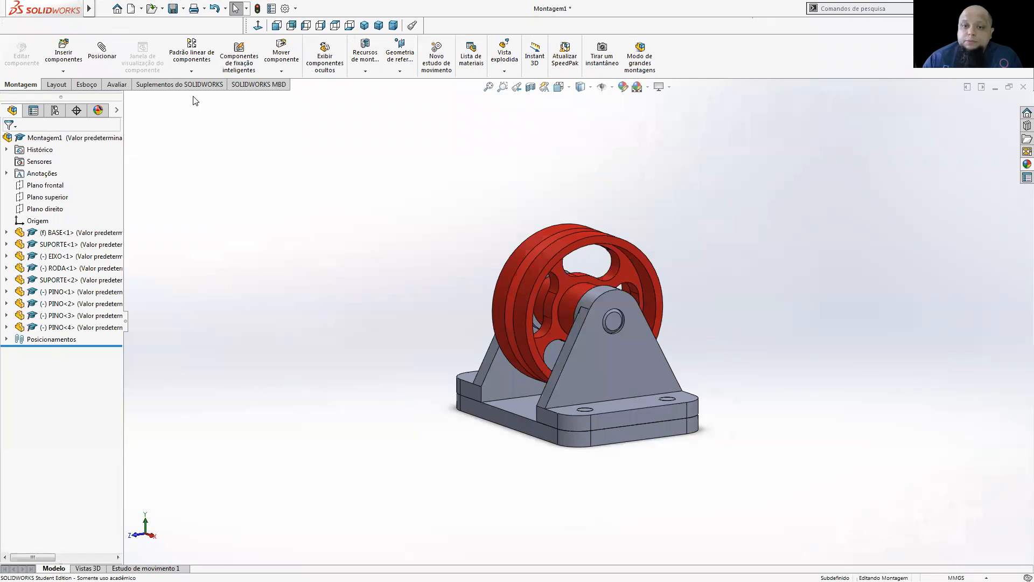
scroll(538, 225, "up", 2)
mouse_move(538, 225)
middle_mouse_down()
mouse_move(584, 252)
mouse_move(528, 214)
mouse_move(542, 238)
middle_mouse_up()
scroll(581, 260, "down", 4)
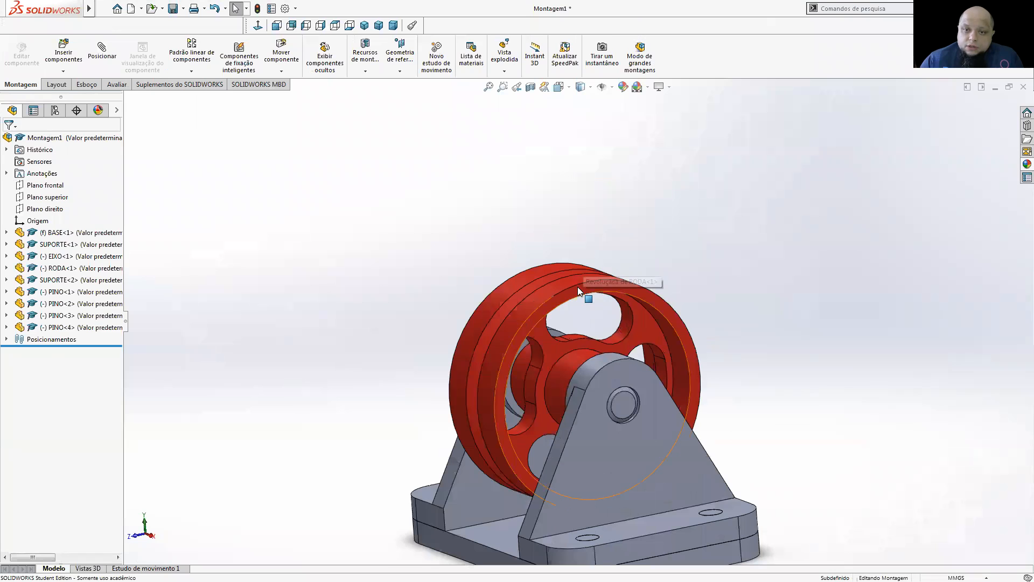
left_click_drag(698, 357, 532, 183)
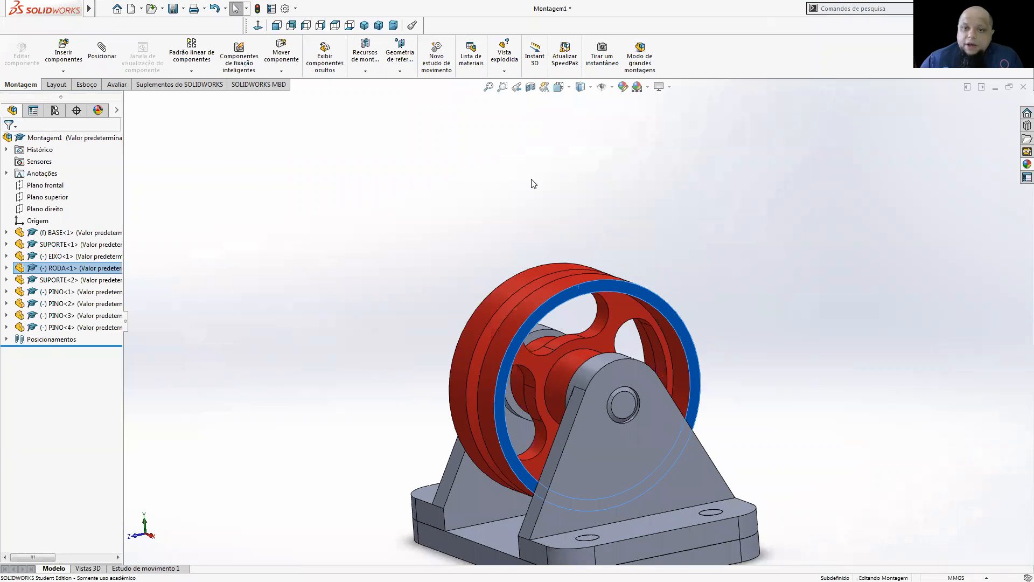
scroll(583, 309, "up", 2)
left_click(714, 258)
scroll(591, 379, "down", 4)
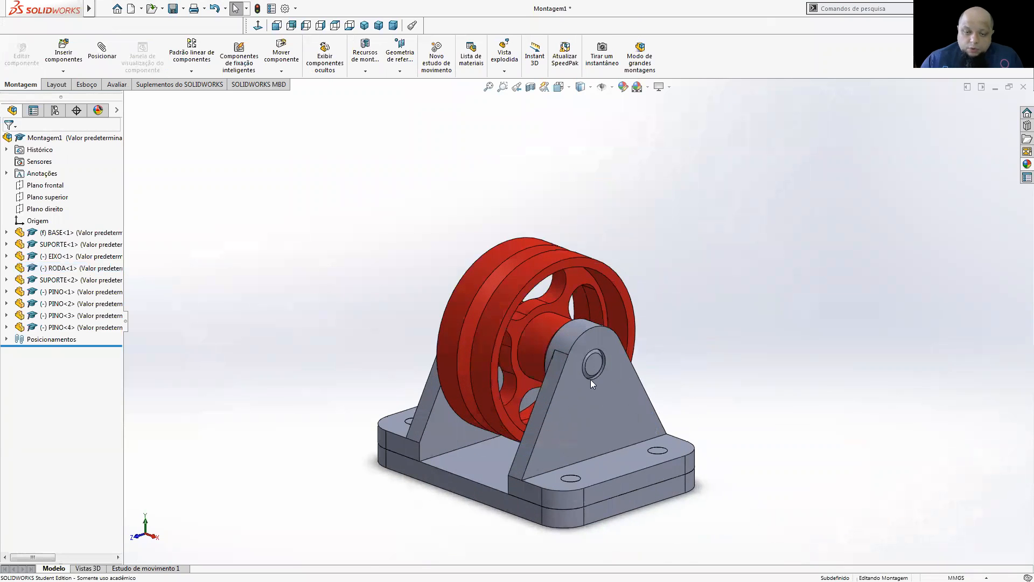
scroll(595, 375, "up", 2)
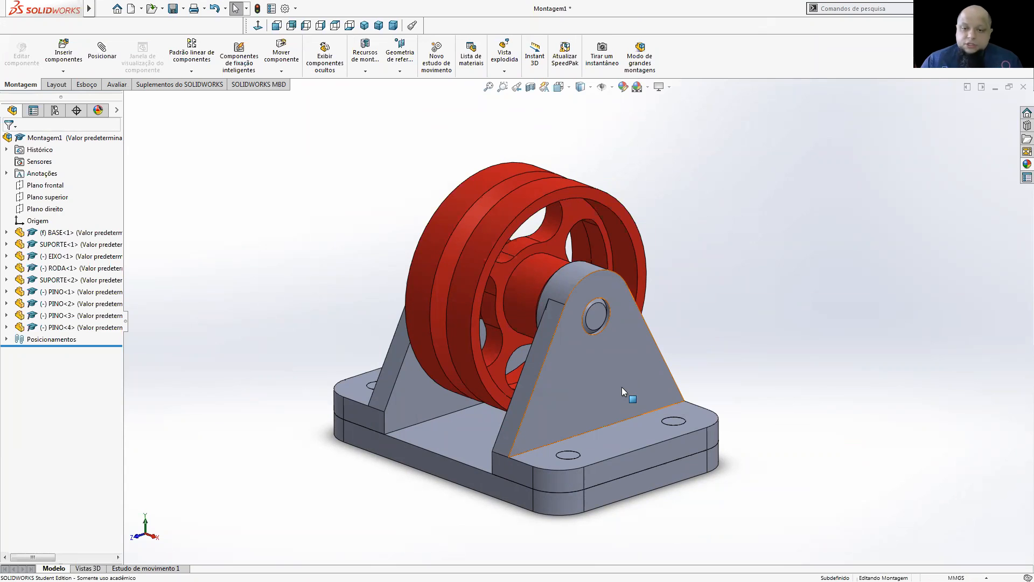
- Switch to the open SUPORTE part, leaving its default appearance as it is
key("ctrl+Tab")
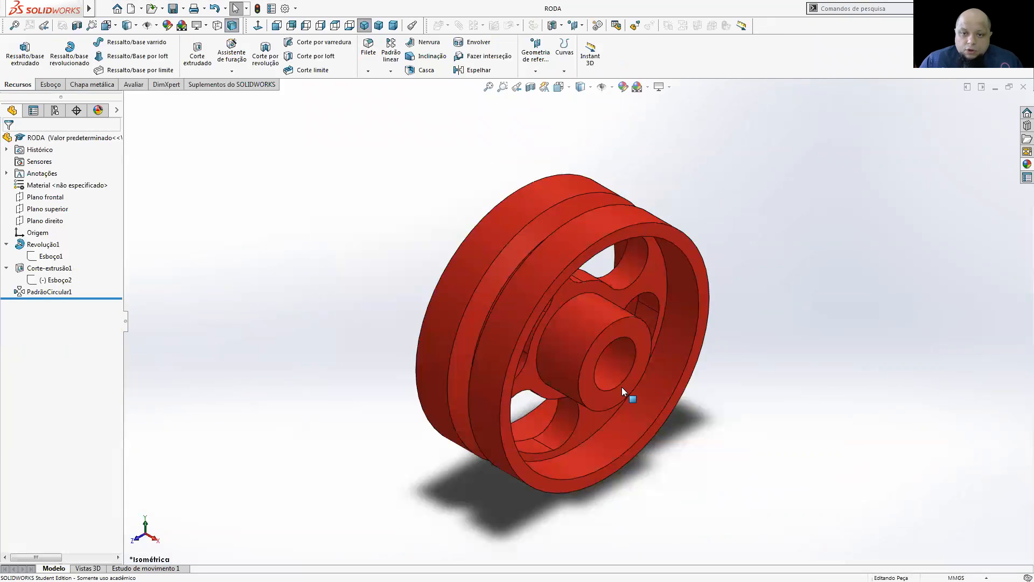
key("ctrl+Tab")
key("ctrl+Tab")
key("ctrl+Tab")
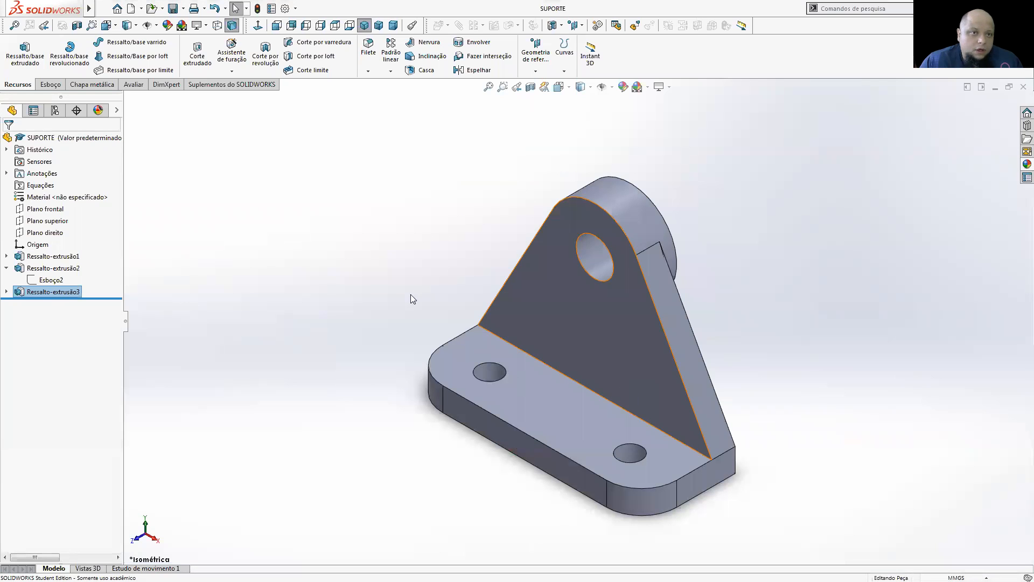
left_click(1024, 165)
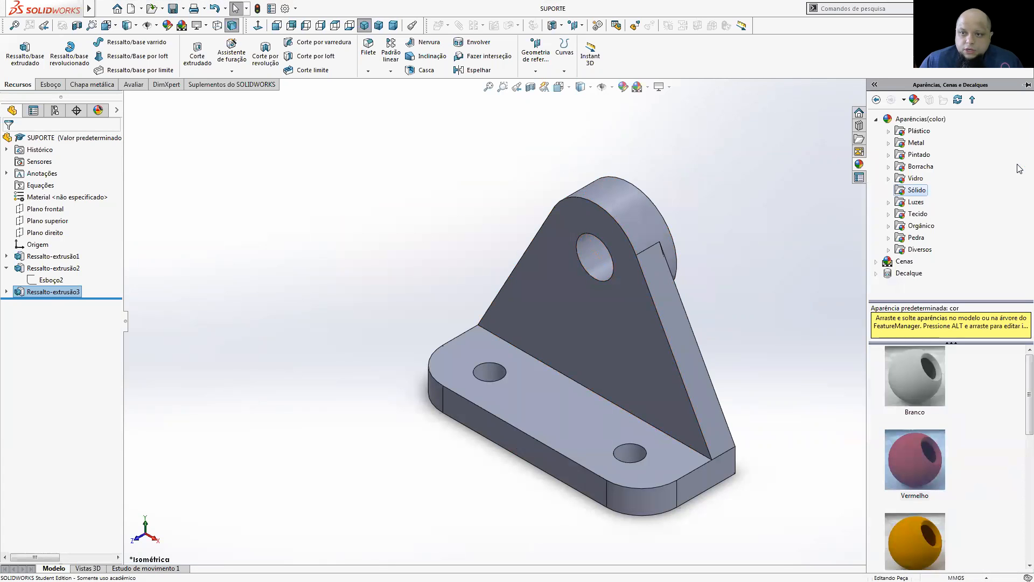
left_click(776, 151)
- Assign the plastic material PET from the solidworks materials library to the SUPORTE part and save the part
right_click(71, 201)
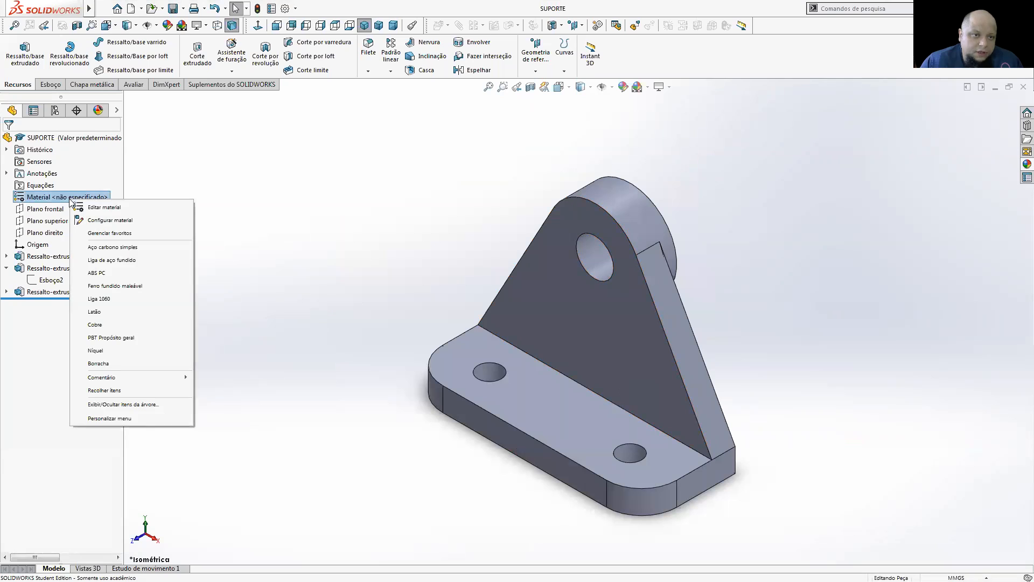
left_click(106, 209)
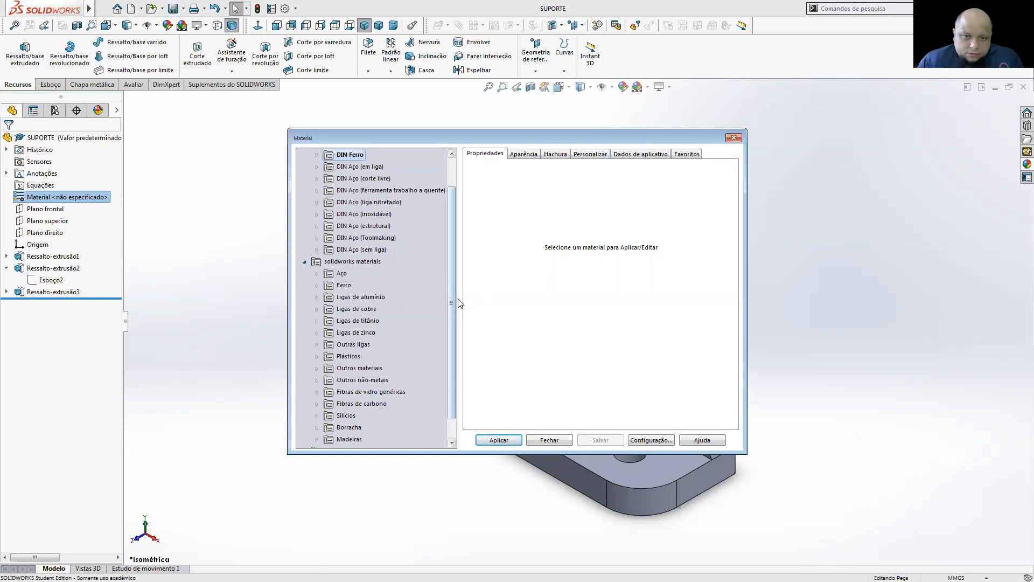
left_click_drag(454, 302, 452, 330)
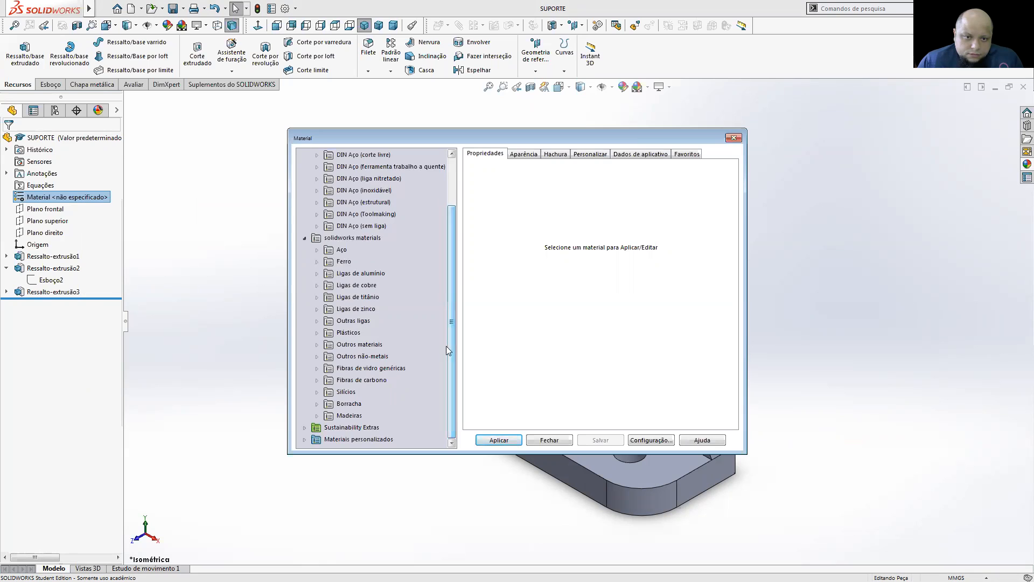
left_click(317, 334)
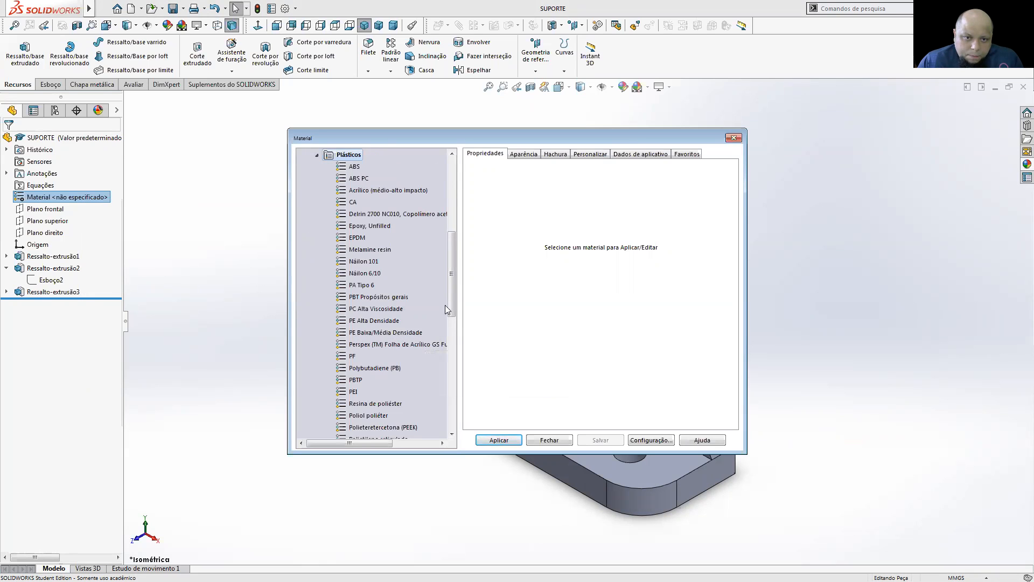
left_click_drag(449, 286, 446, 315)
left_click(356, 381)
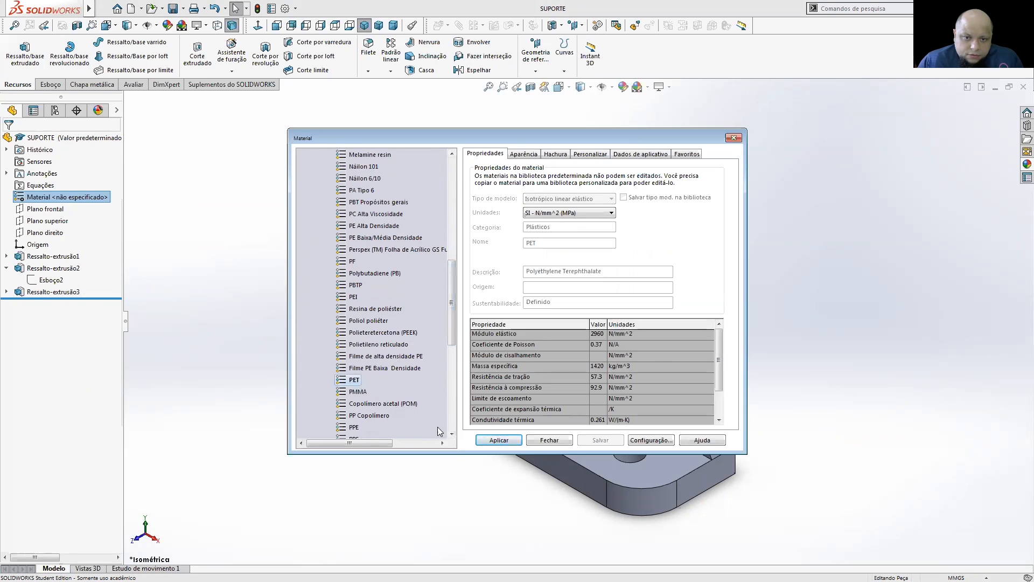
left_click(494, 441)
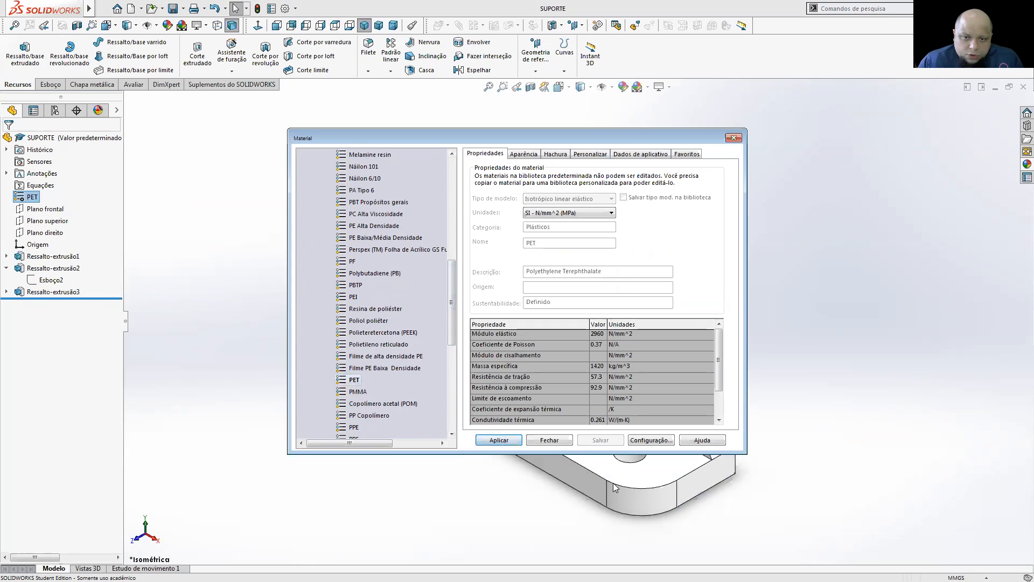
left_click(734, 138)
middle_click_drag(732, 344, 562, 190)
left_click(173, 8)
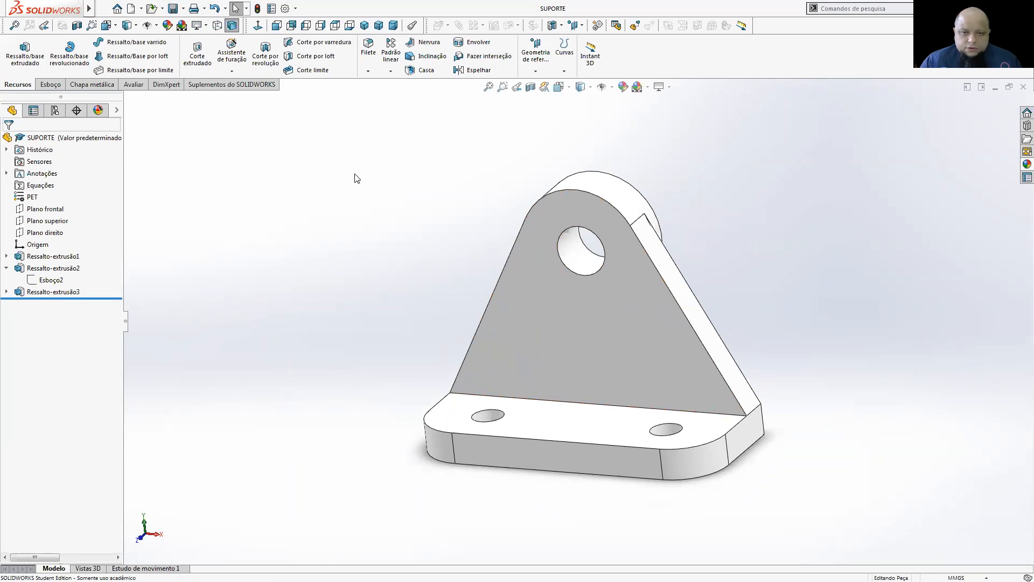
- Return to the Montagem1 assembly, rebuild it with the changed supports and set the view to isometric
key("ctrl+Tab")
key("ctrl+Tab")
key("ctrl+Tab")
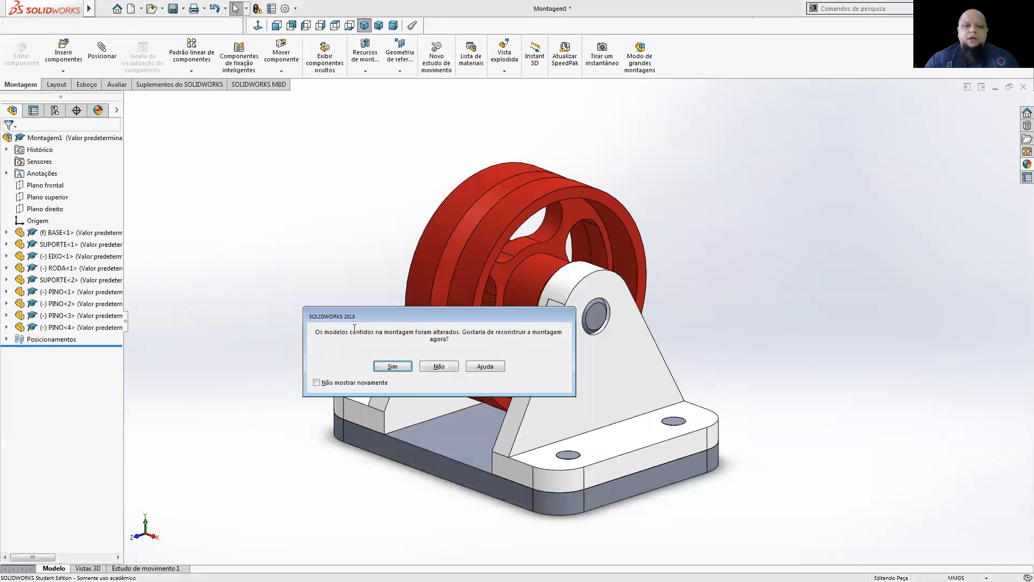
left_click(391, 366)
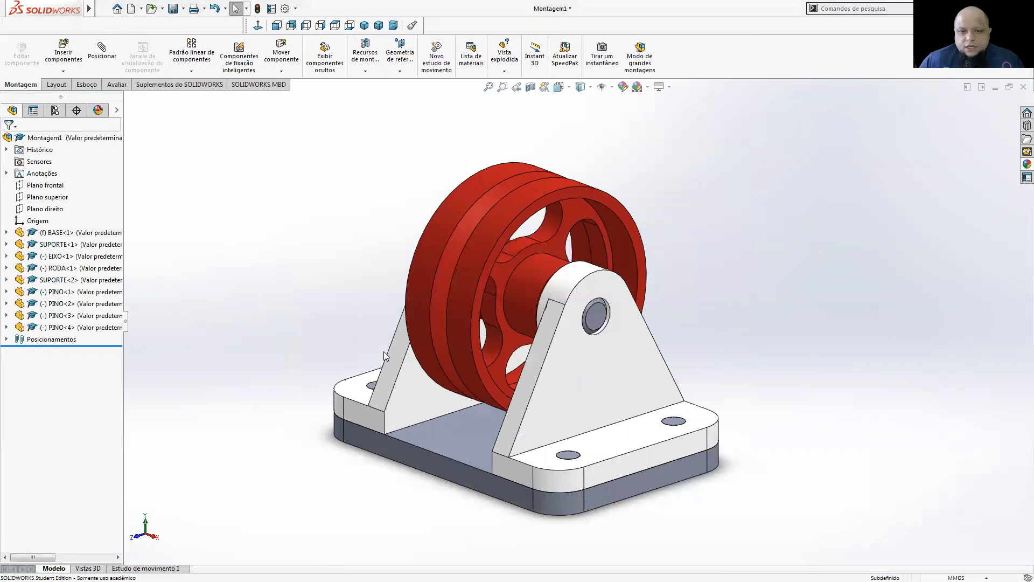
scroll(383, 330, "up", 3)
middle_click_drag(384, 330, 397, 302)
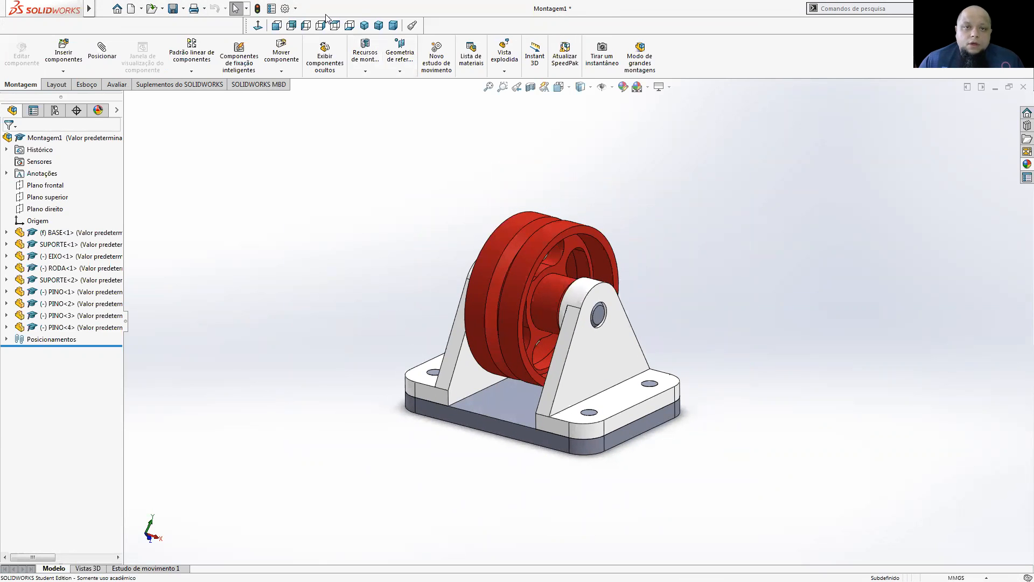
left_click(365, 25)
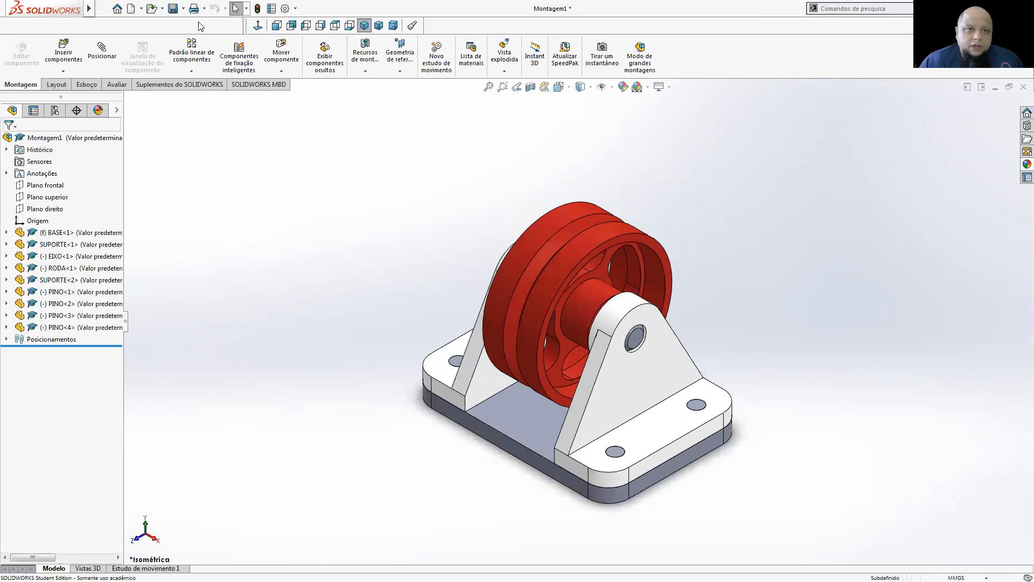
- Save the assembly as MONTAGEM 24 MAB in the 24MAB folder and check the files stored there
left_click(184, 9)
left_click(192, 37)
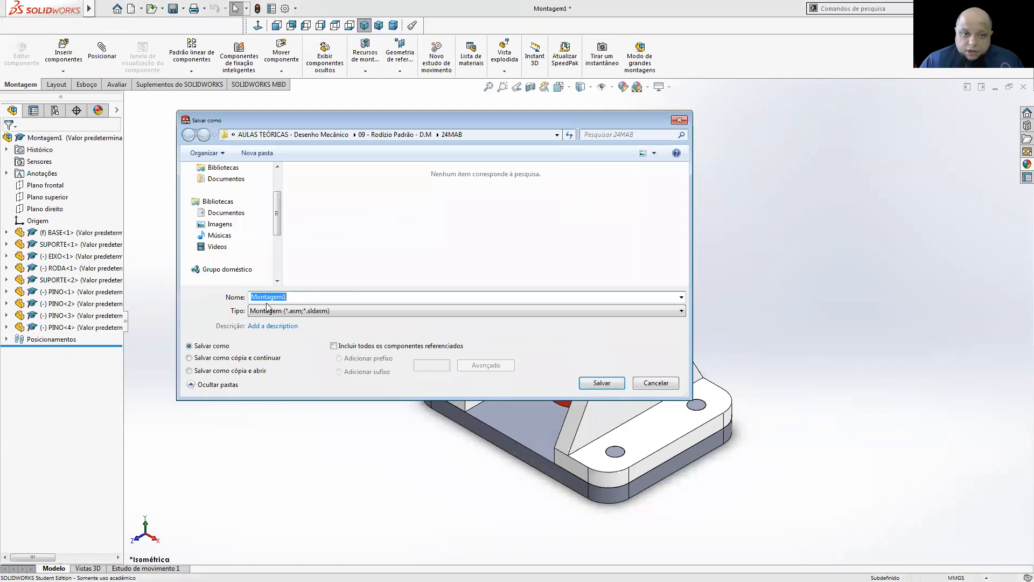
left_click_drag(290, 297, 258, 296)
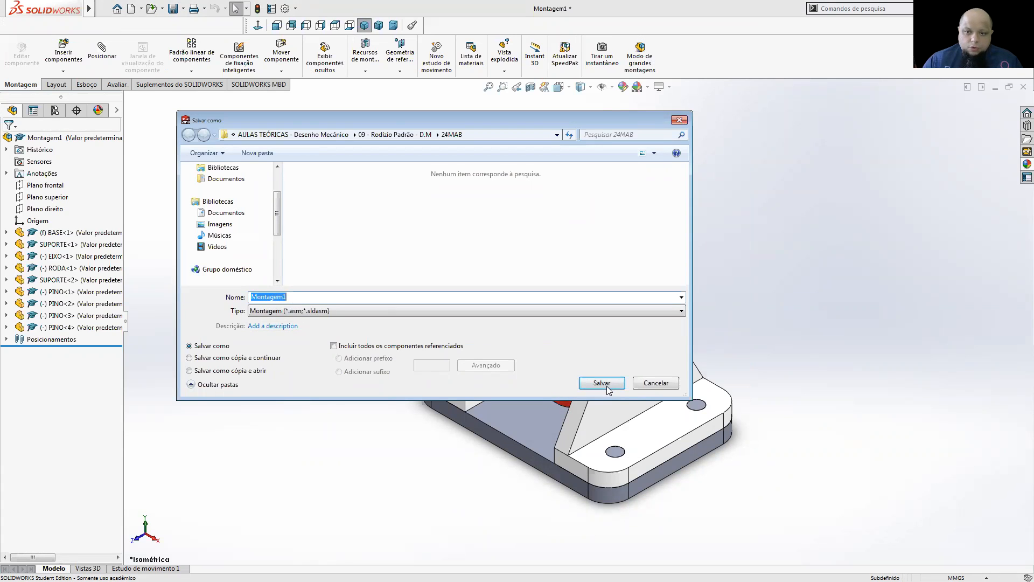
type("MONTAGEM 24 M")
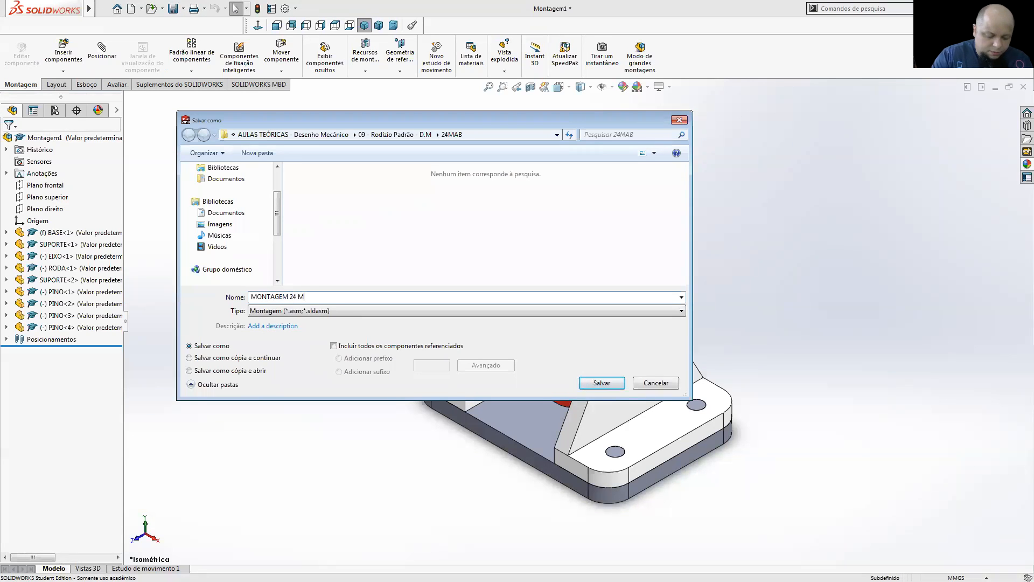
type("AB")
left_click(595, 382)
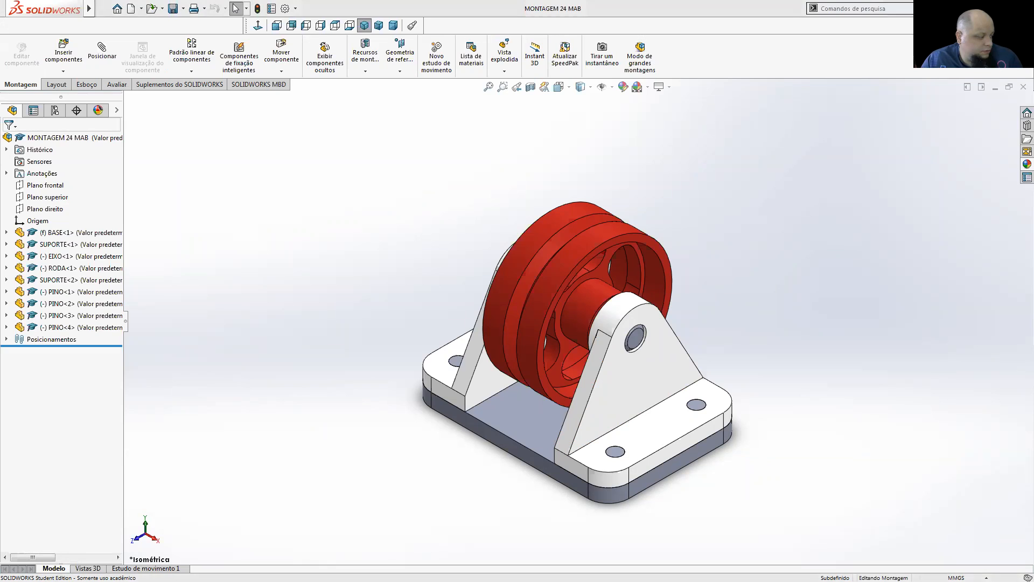
key("alt+Tab")
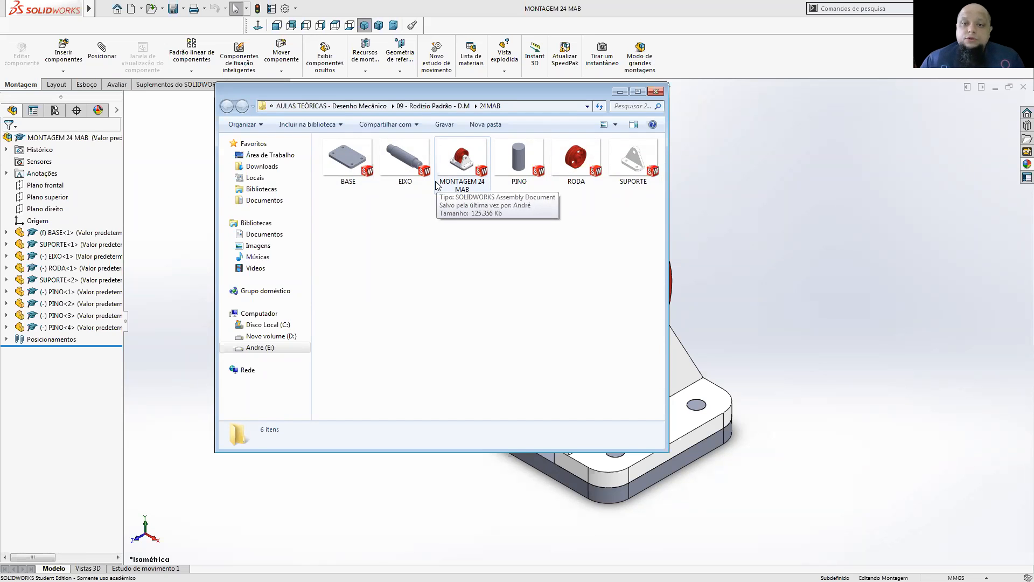
left_click(620, 92)
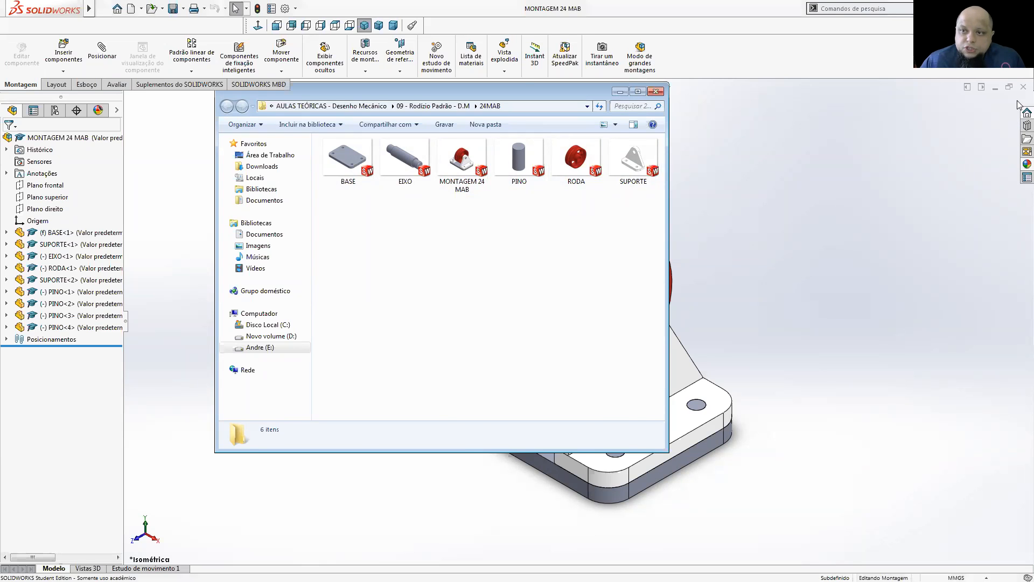
- Close the MONTAGEM 24 MAB assembly and all the part documents that are still open
left_click(1022, 88)
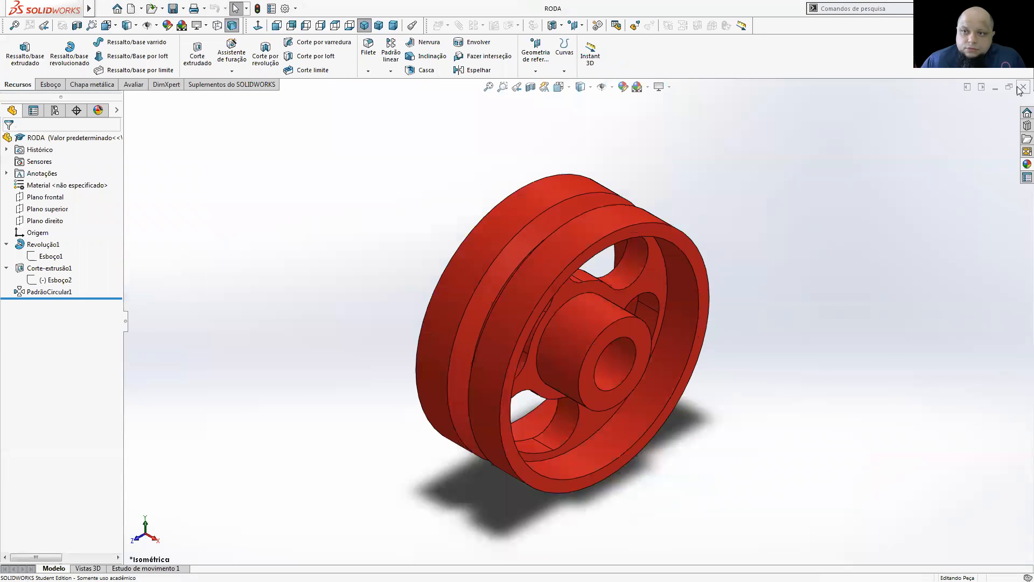
left_click(1021, 87)
left_click(1021, 88)
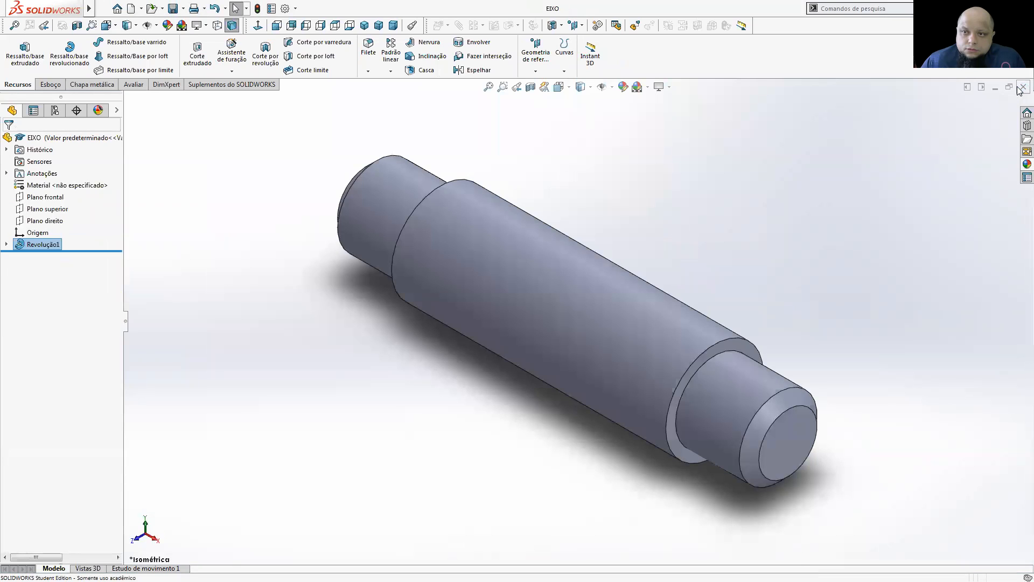
left_click(1021, 87)
left_click(1022, 87)
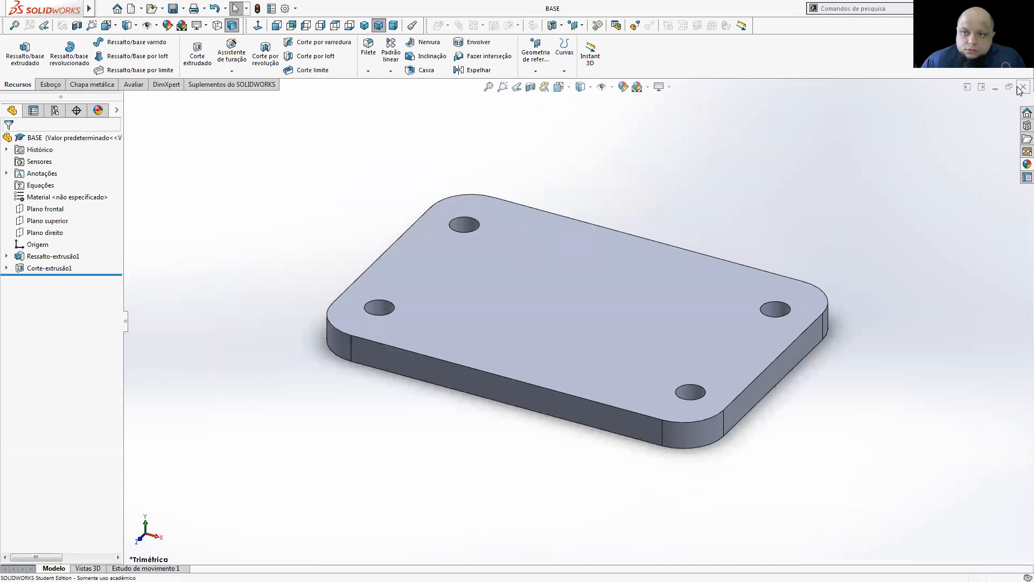
left_click(1022, 87)
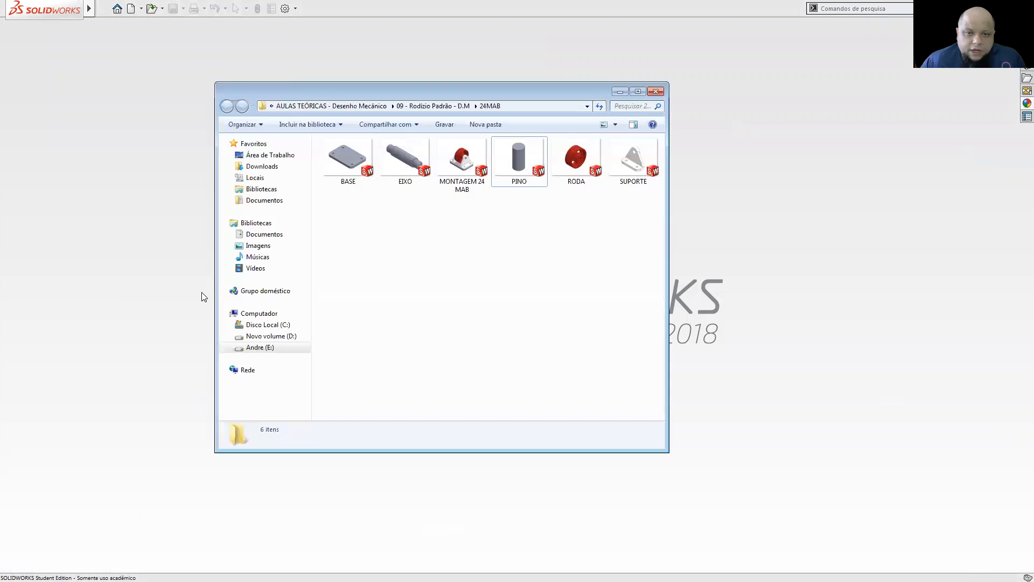
- Reopen MONTAGEM 24 MAB from the 24MAB folder, close it again and review the full set of files stored in the folder
left_click(464, 174)
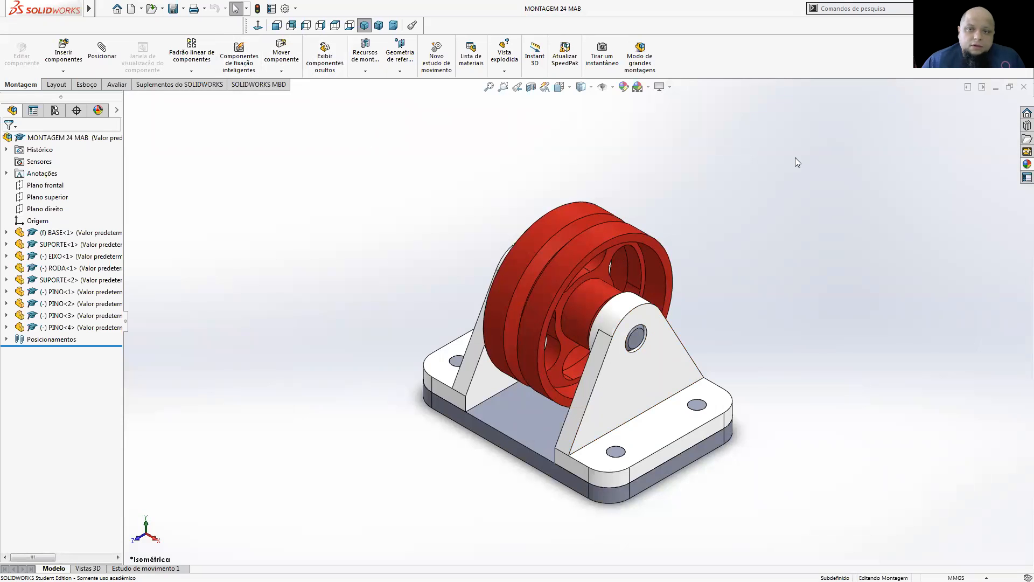
left_click(1019, 89)
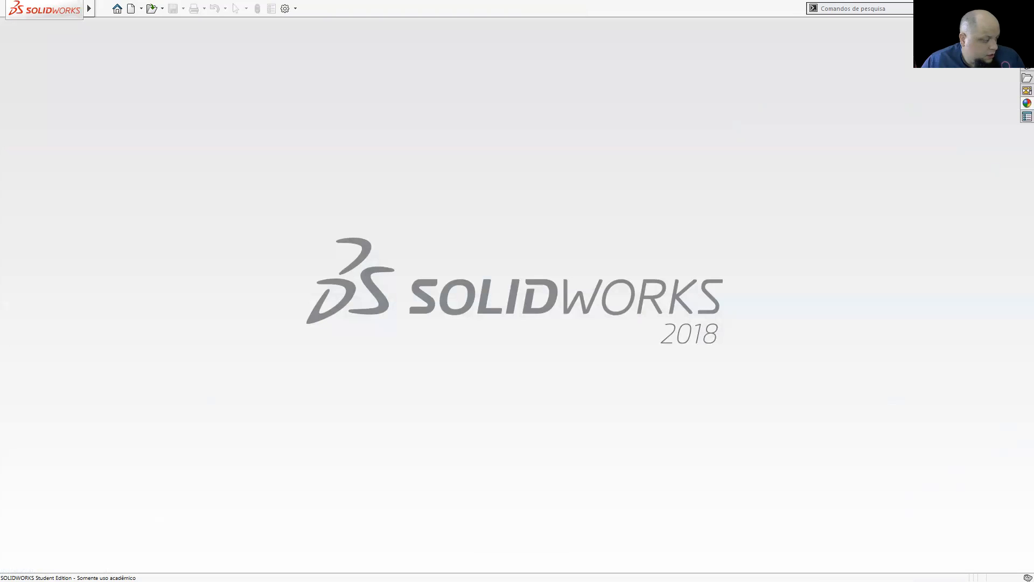
key("alt+Tab")
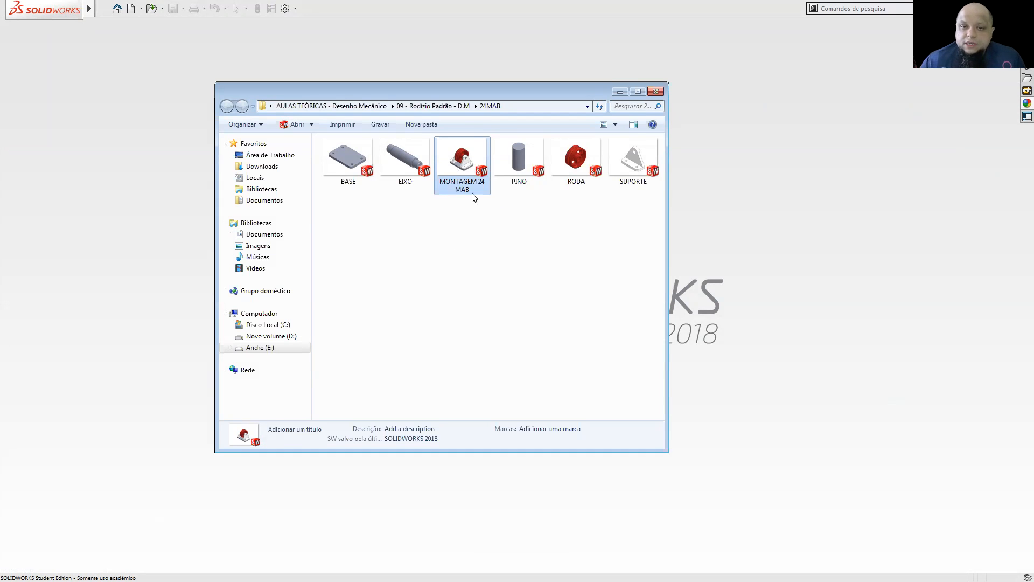
left_click_drag(649, 258, 382, 173)
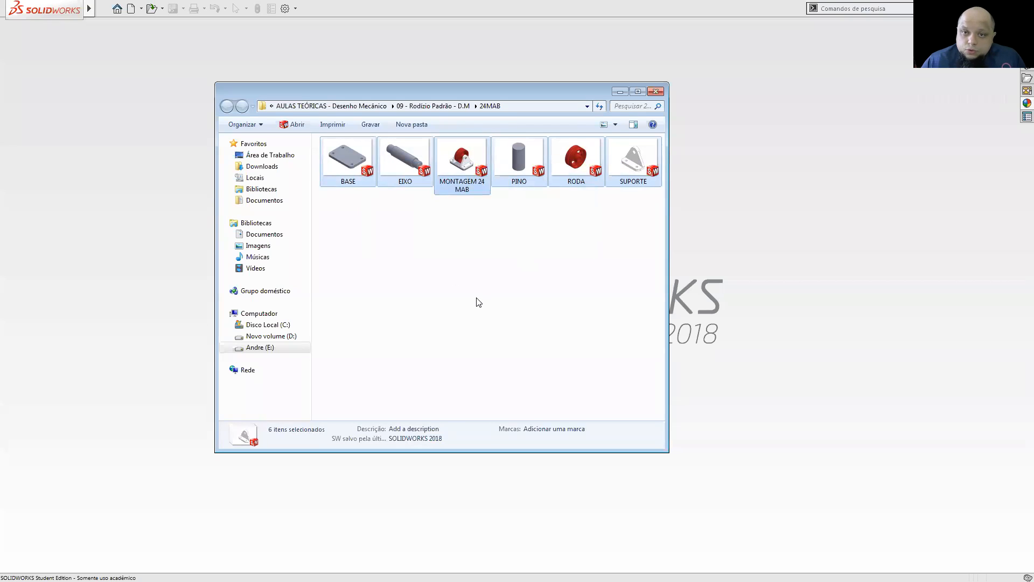
left_click(478, 303)
- Move the RODA part file out of the 24MAB folder into its parent folder, 09 - Rodízio Padrão - D.M
left_click(571, 165)
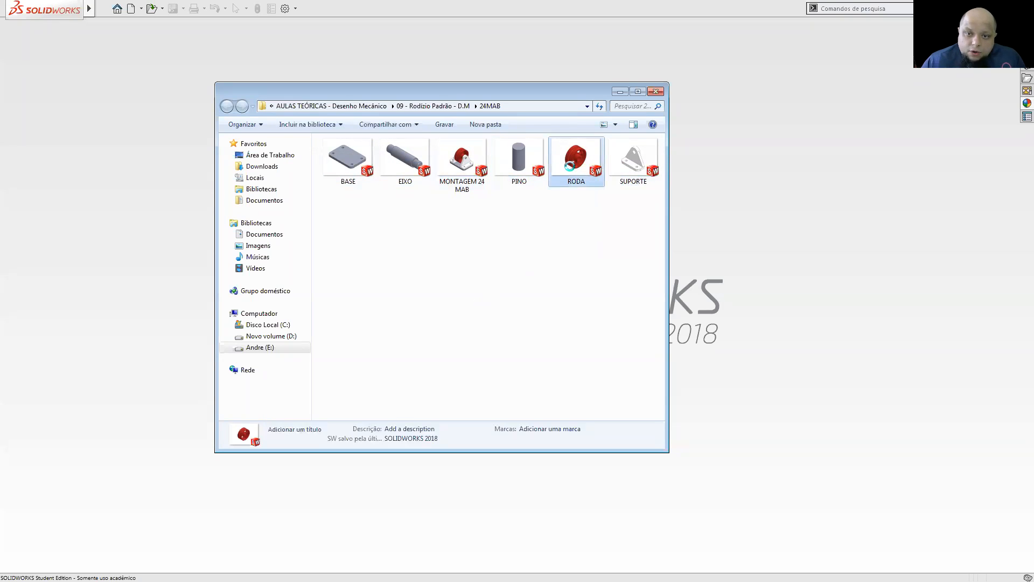
right_click(571, 165)
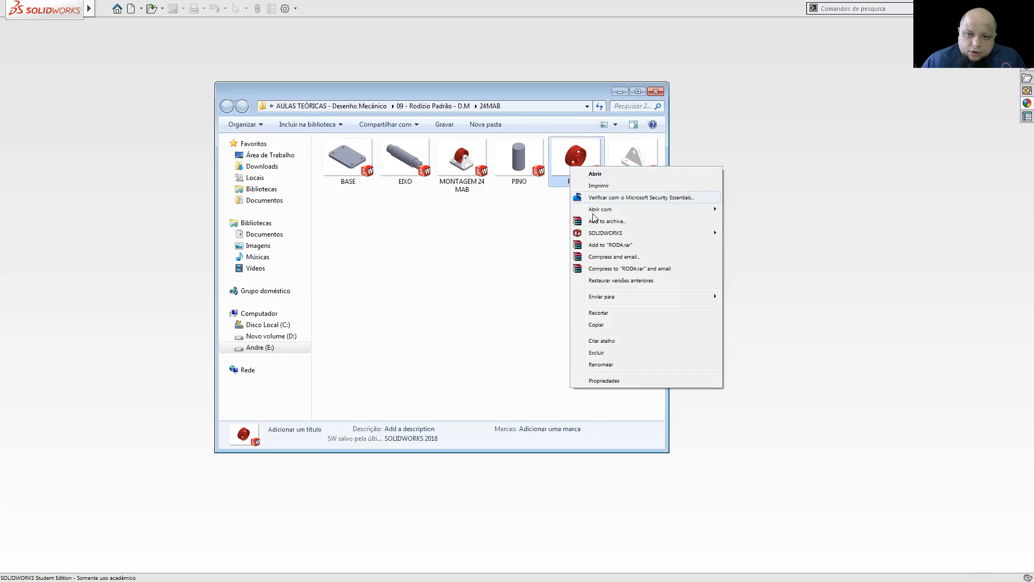
left_click(612, 312)
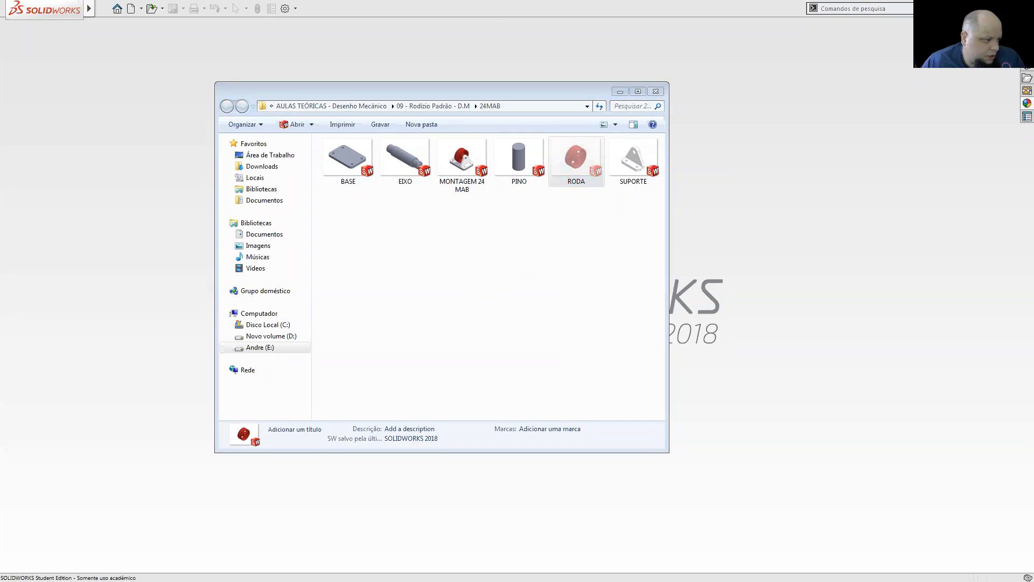
left_click(539, 232)
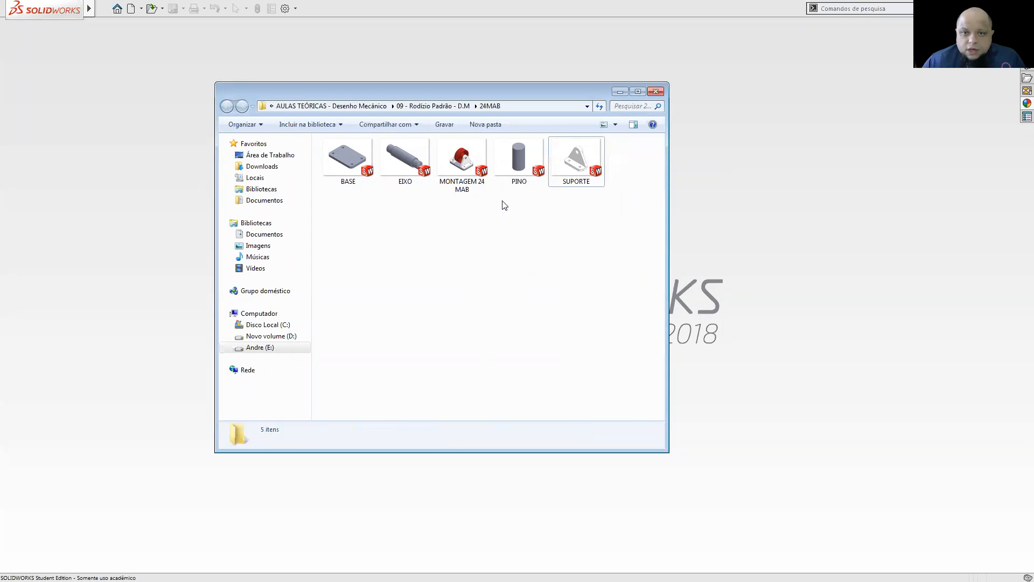
- Open MONTAGEM 24 MAB with all missing components suppressed and inspect the model and the RODA entry in the tree
double_click(467, 172)
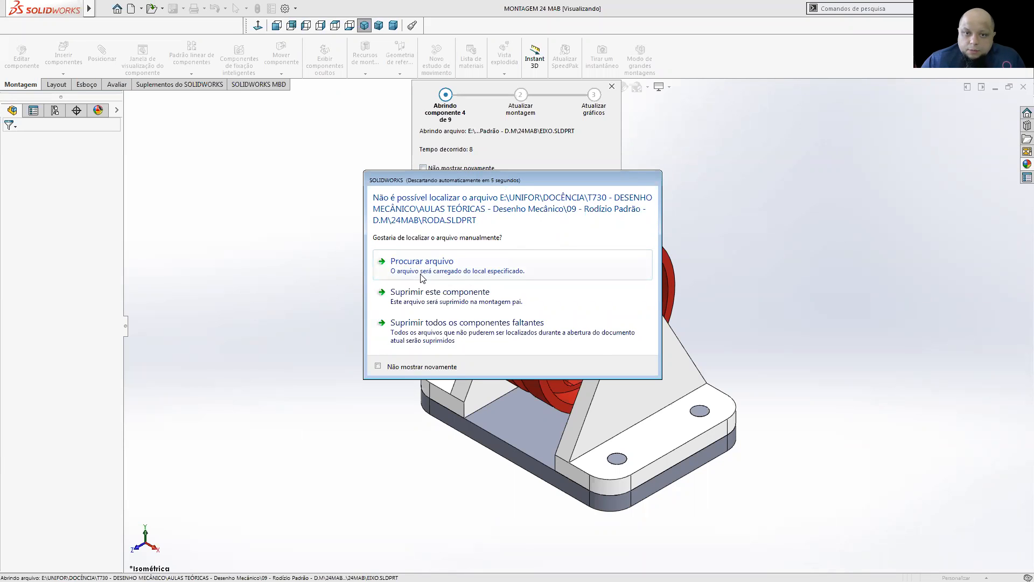
left_click(466, 334)
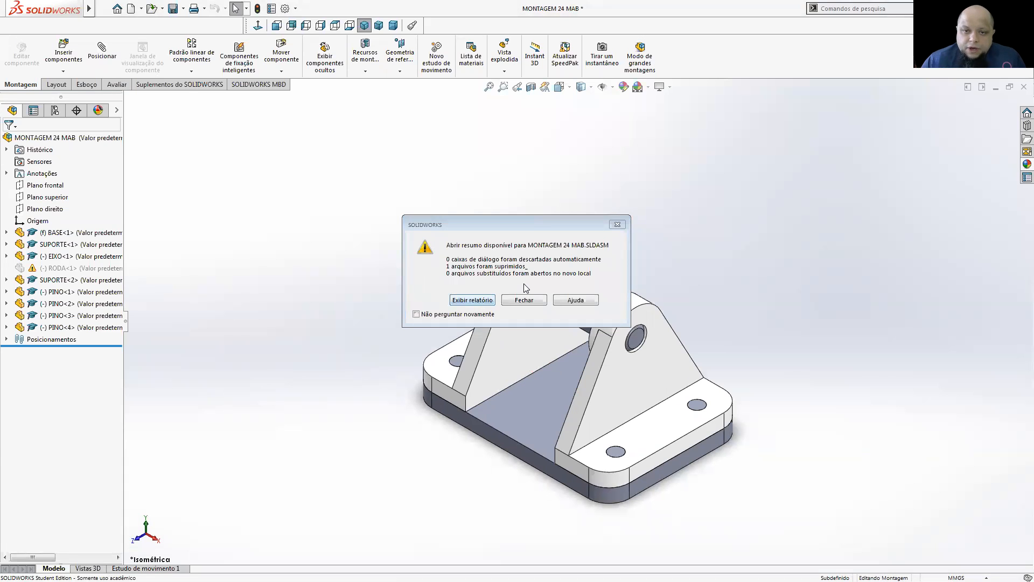
left_click(528, 302)
middle_click_drag(662, 320, 595, 306)
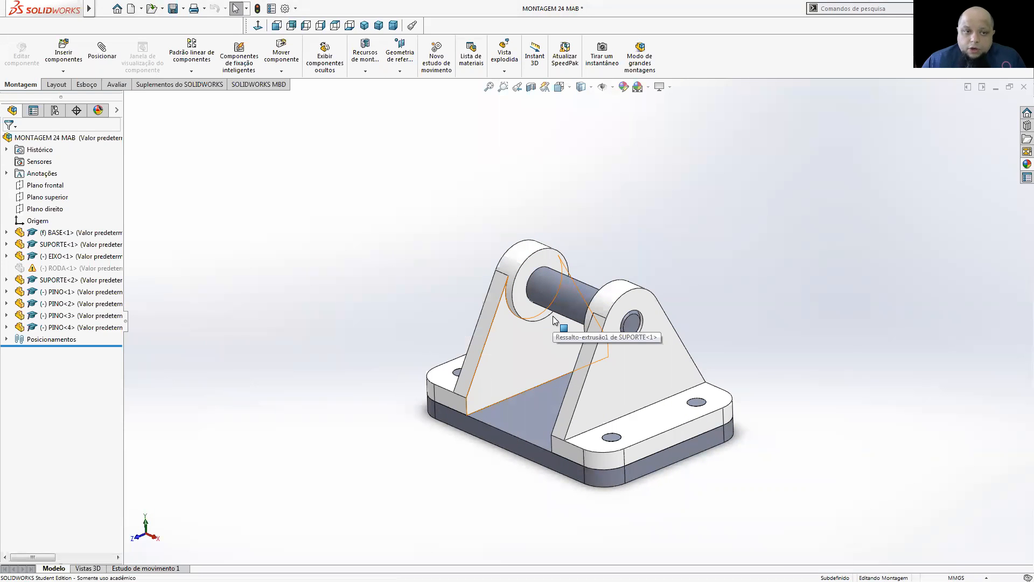
mouse_move(25, 271)
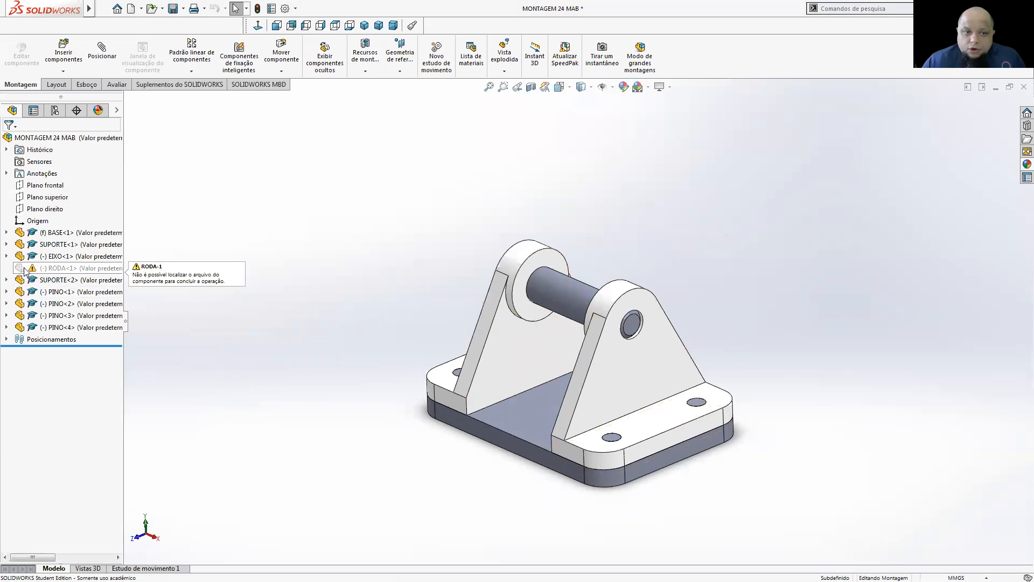
- Look over the commands offered for the missing RODA component and close the assembly without saving
right_click(66, 271)
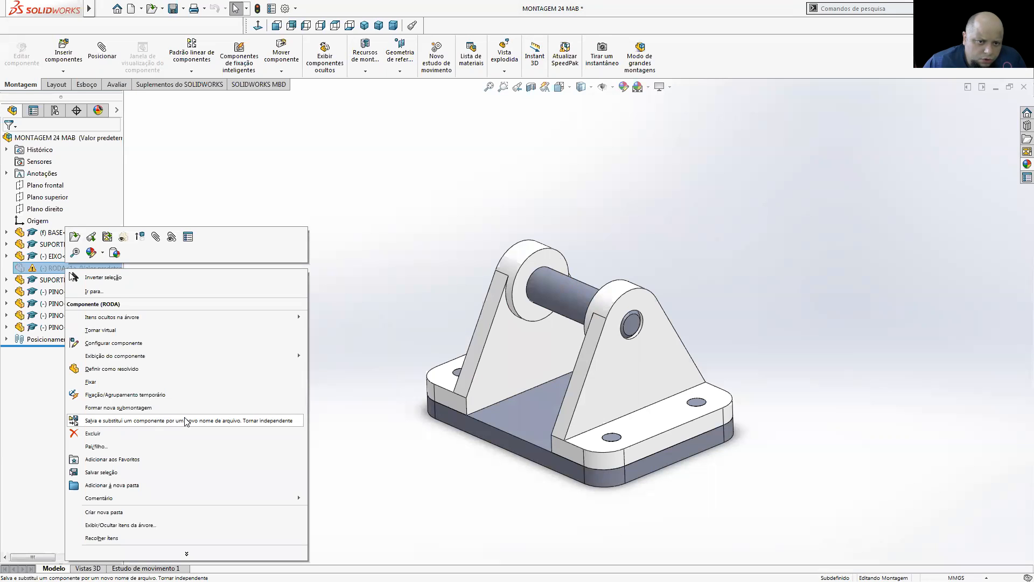
left_click(423, 182)
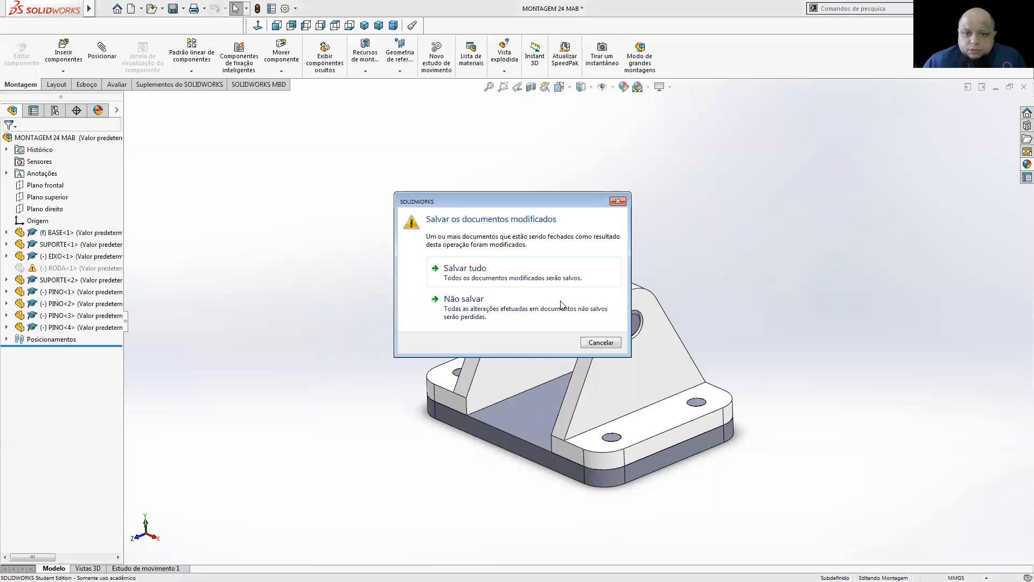
left_click(487, 305)
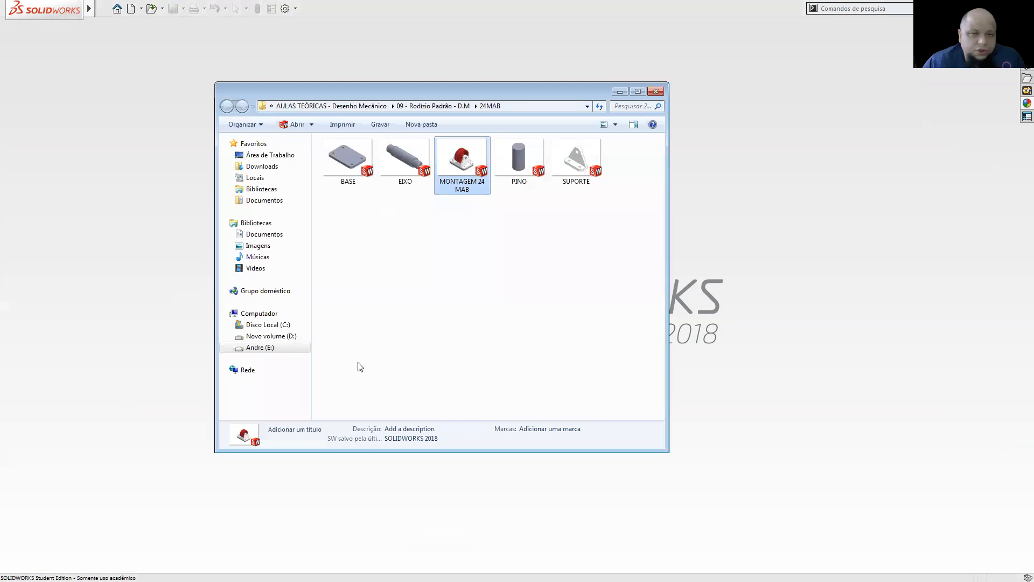
- Reopen MONTAGEM 24 MAB and relink the missing wheel to the RODA file in the 09 - Rodízio Padrão - D.M folder
double_click(468, 163)
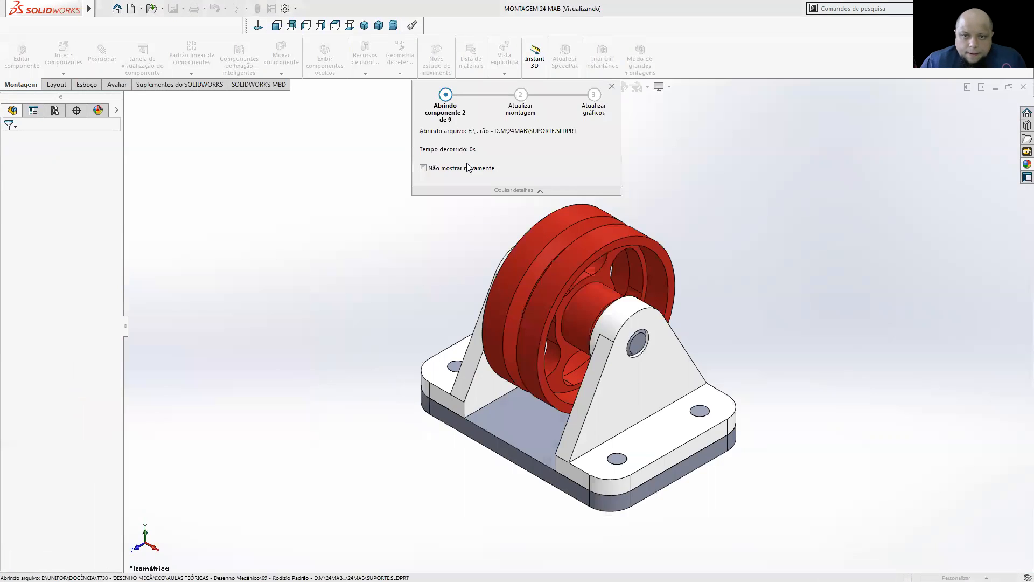
left_click(415, 270)
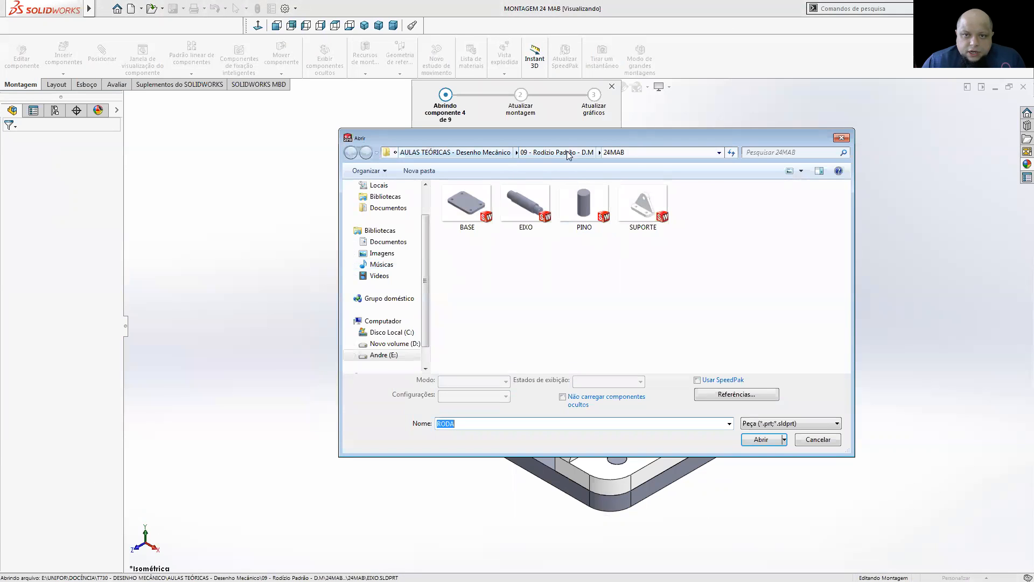
left_click(574, 153)
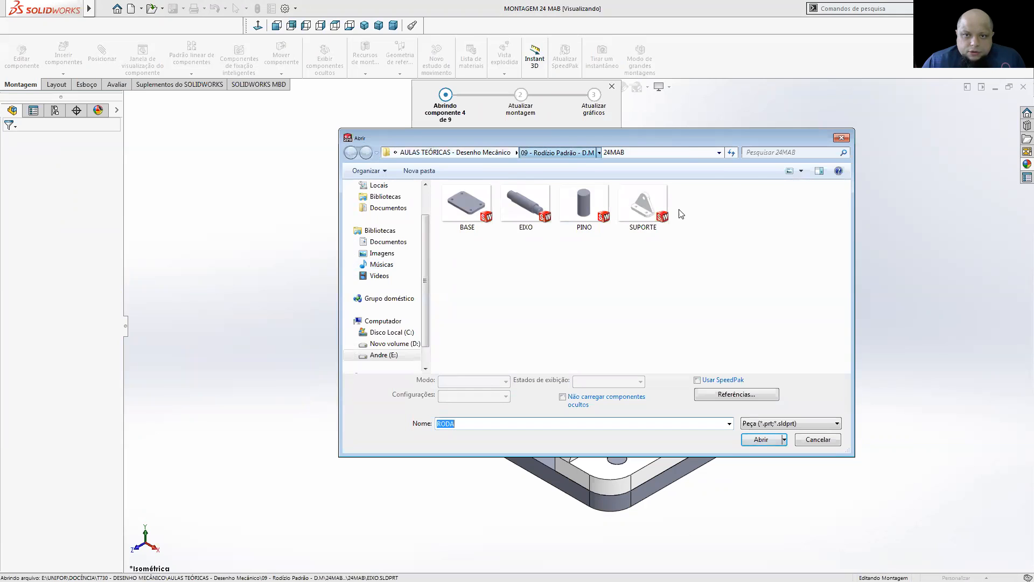
left_click(803, 169)
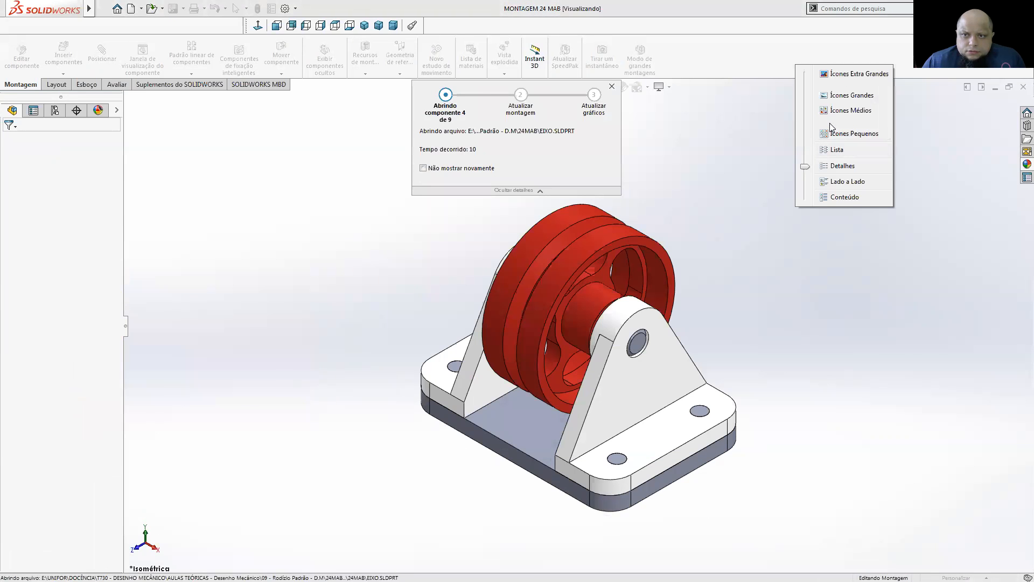
left_click(839, 97)
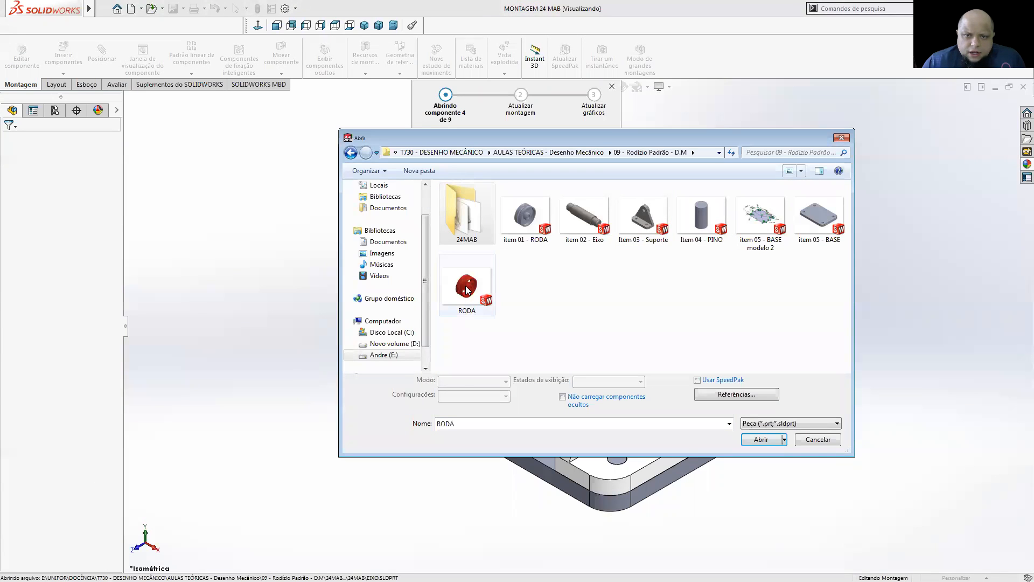
left_click(466, 288)
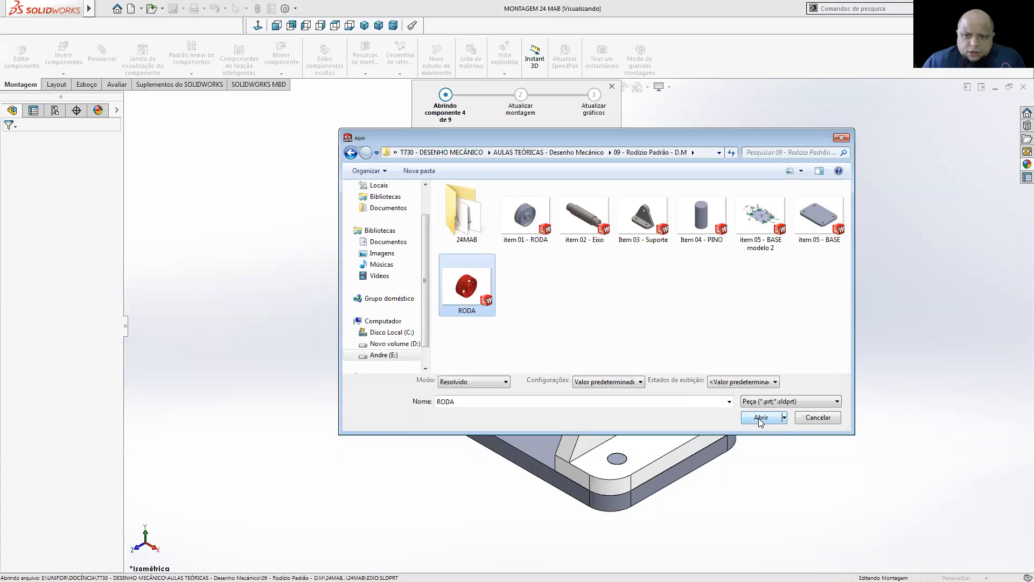
left_click(759, 418)
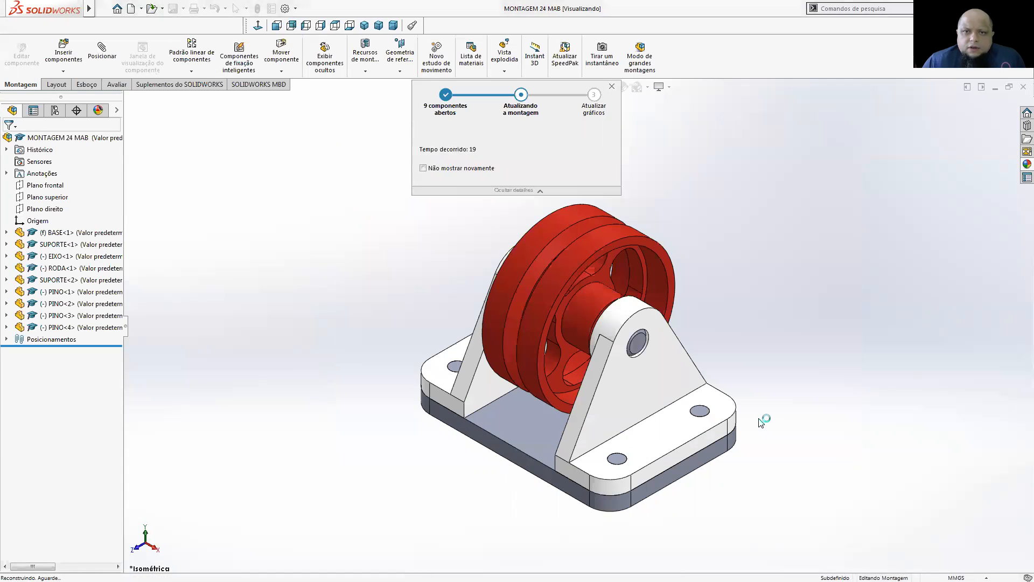
- Set the view to isometric, save the assembly with the relinked wheel and close it
key("ctrl+7")
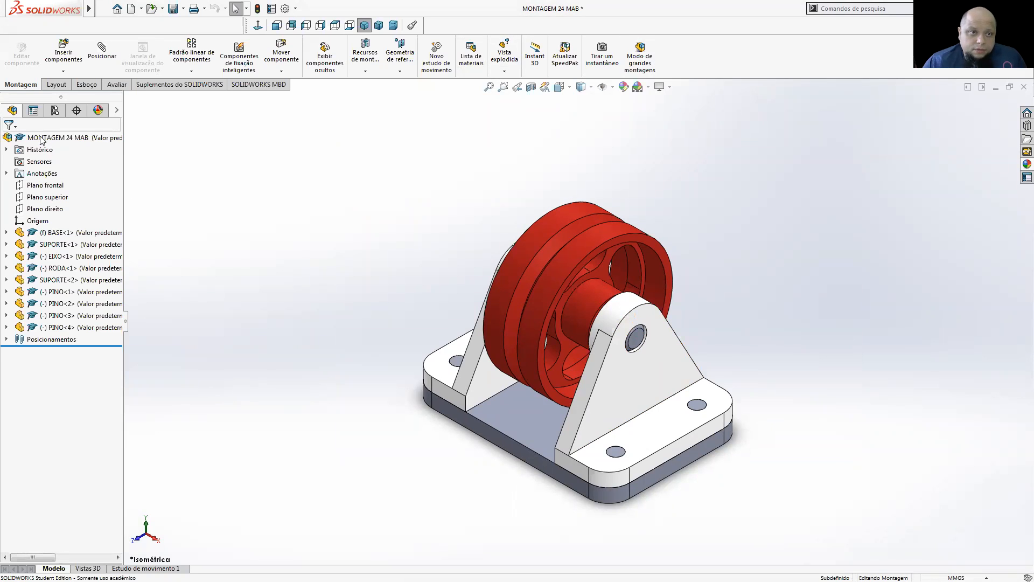
left_click(173, 8)
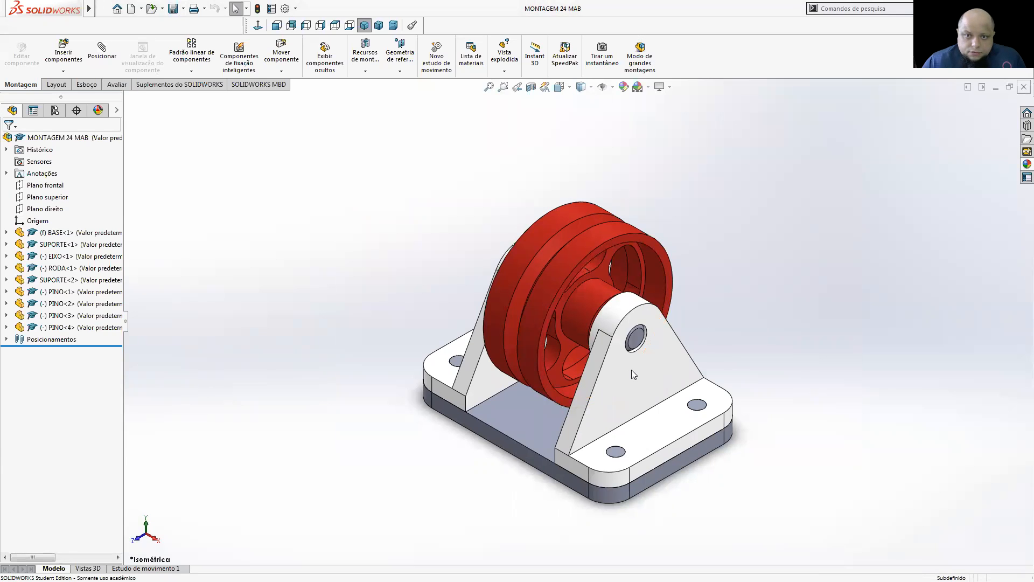
key("ctrl+w")
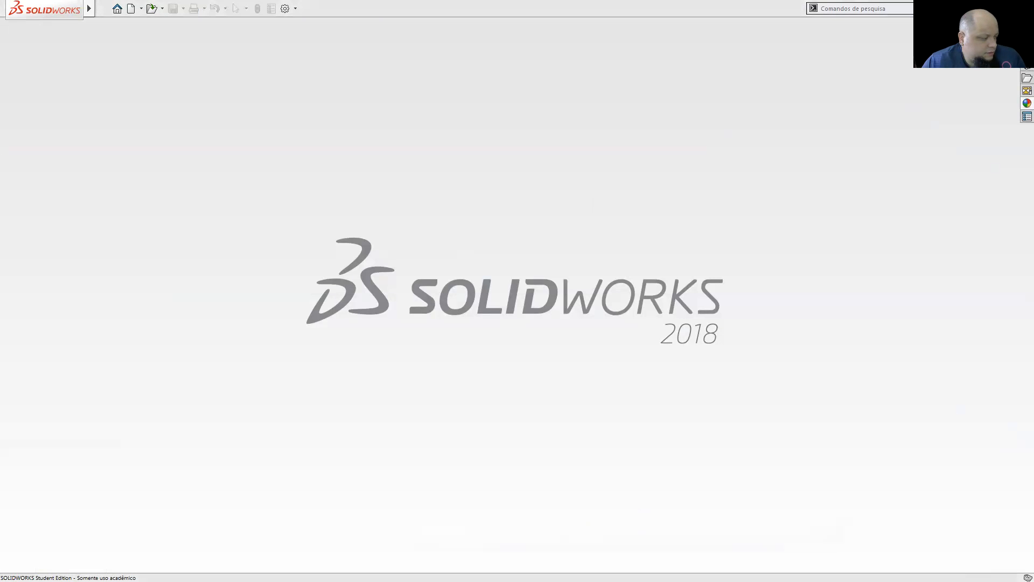
- Move the RODA part file back into the 24MAB folder and reopen MONTAGEM 24 MAB from there
key("ctrl+o")
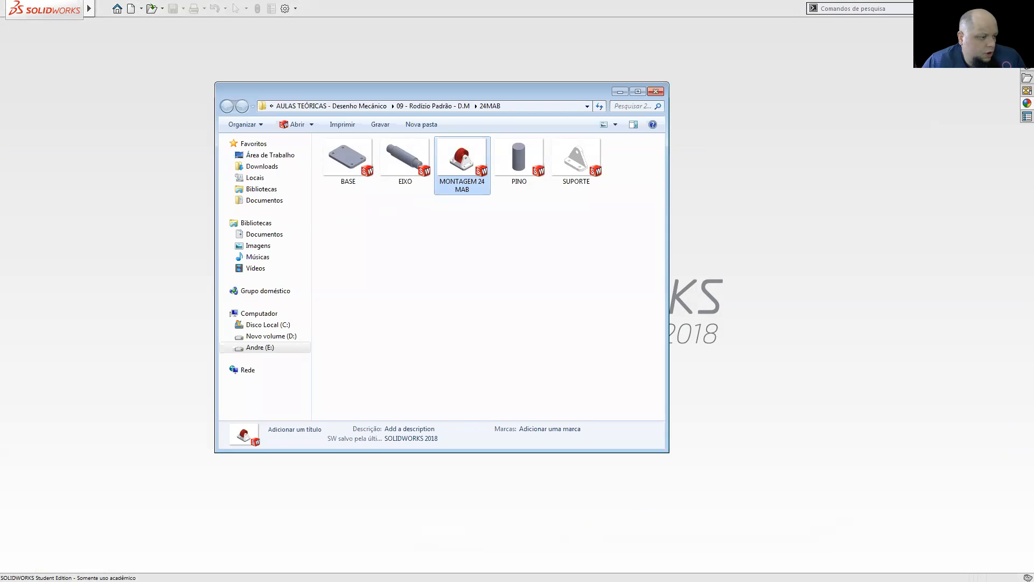
right_click(531, 267)
left_click(573, 371)
left_click(570, 333)
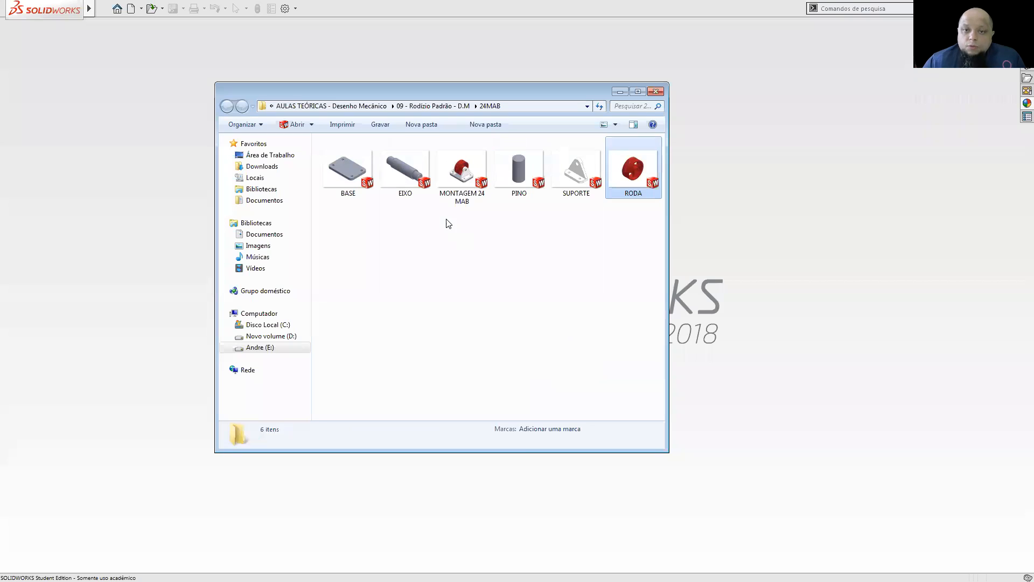
double_click(464, 189)
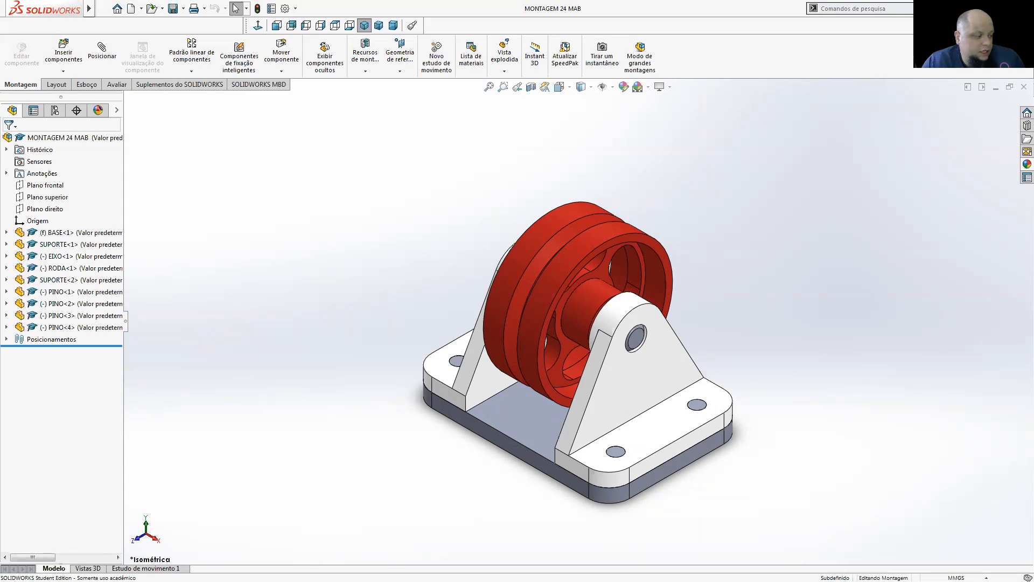
- Select all the files in the 24MAB folder, view the options for compressing them into an archive, and clear the selection
key("alt+Tab")
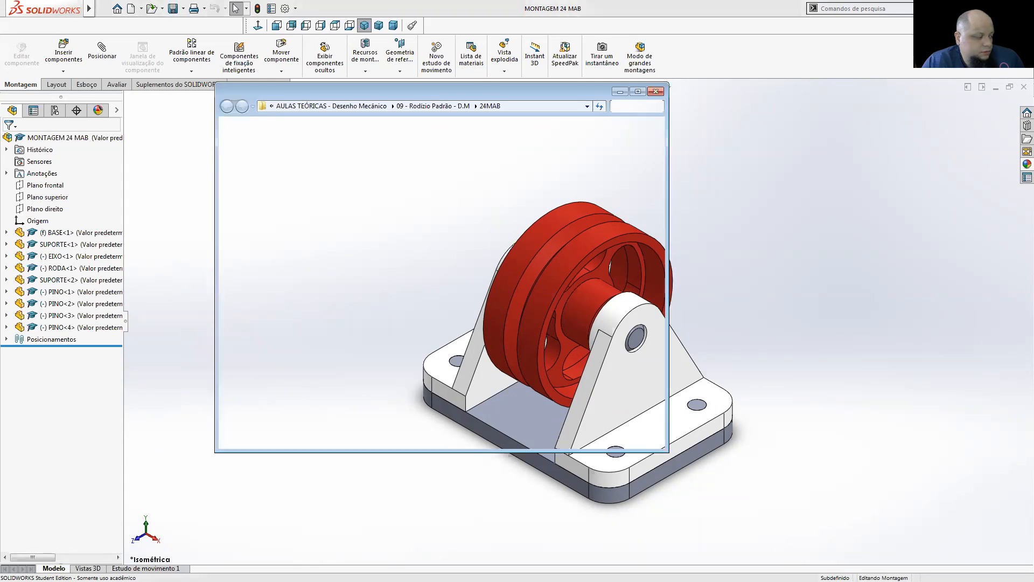
left_click_drag(649, 218, 356, 162)
right_click(356, 162)
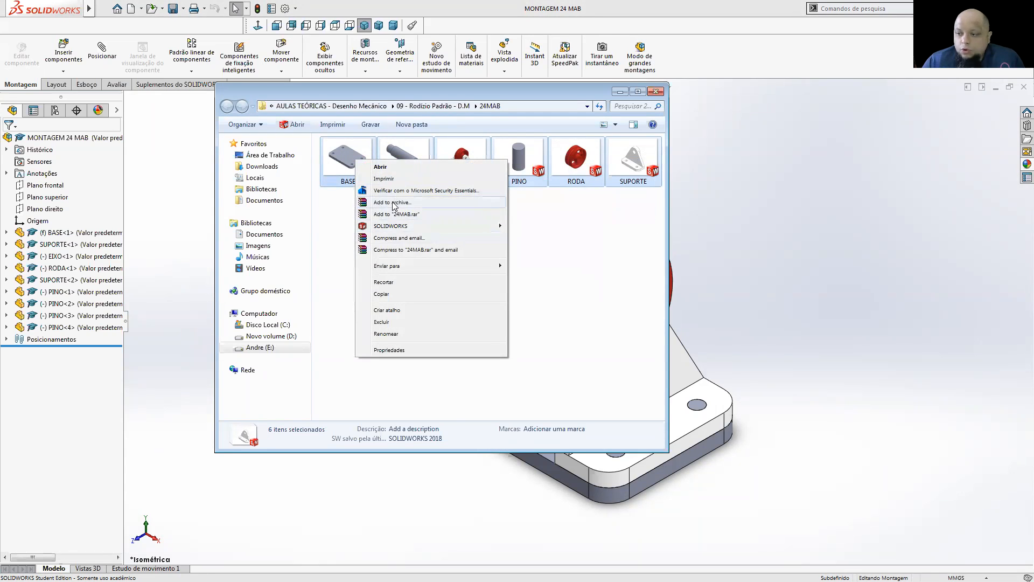
left_click(568, 249)
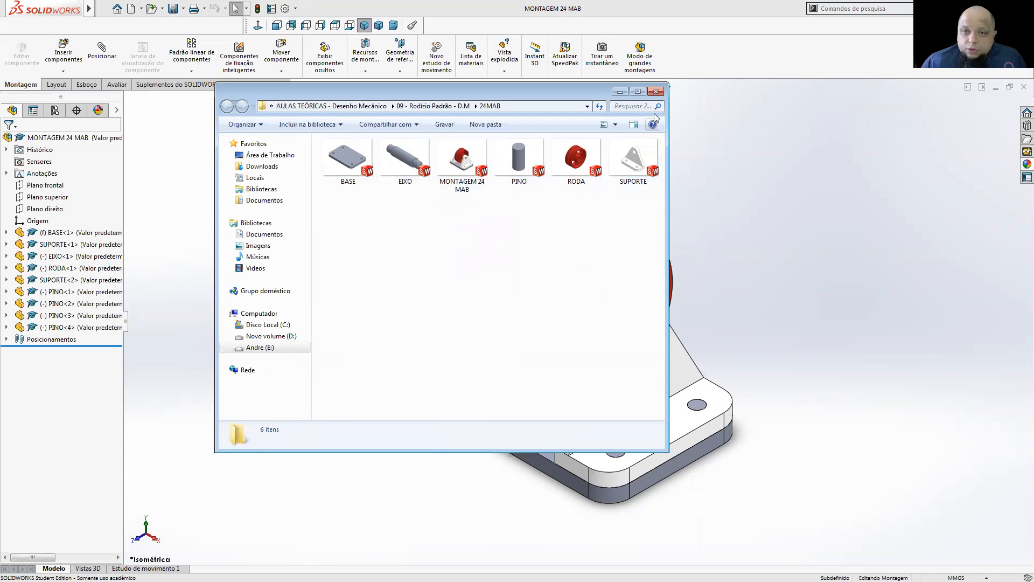
- Put the folder window away and prepare to save MONTAGEM 24 MAB as an Adobe PDF with the 3D PDF option enabled
left_click(621, 92)
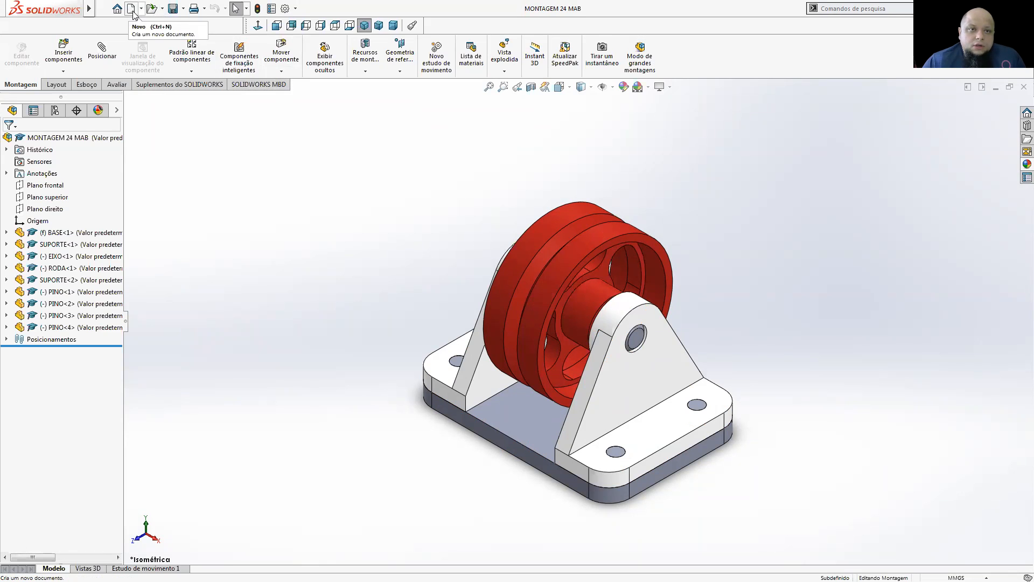
left_click(183, 9)
left_click(186, 36)
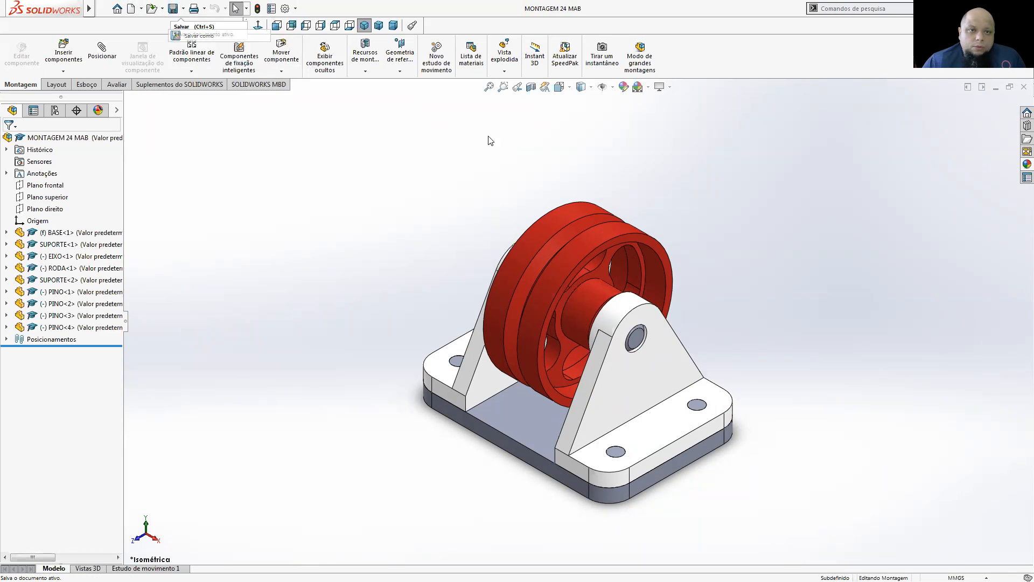
left_click(311, 311)
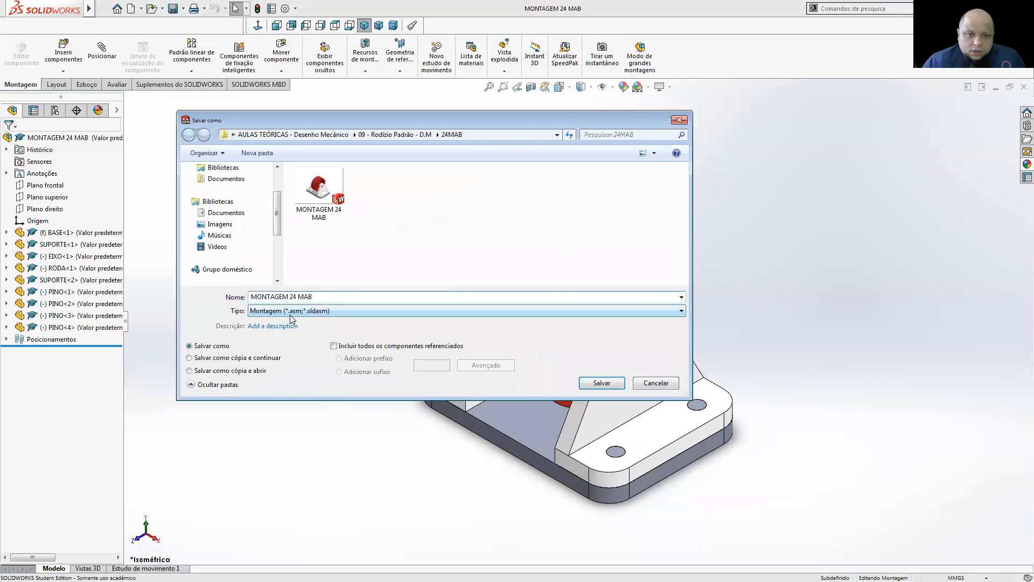
left_click(379, 499)
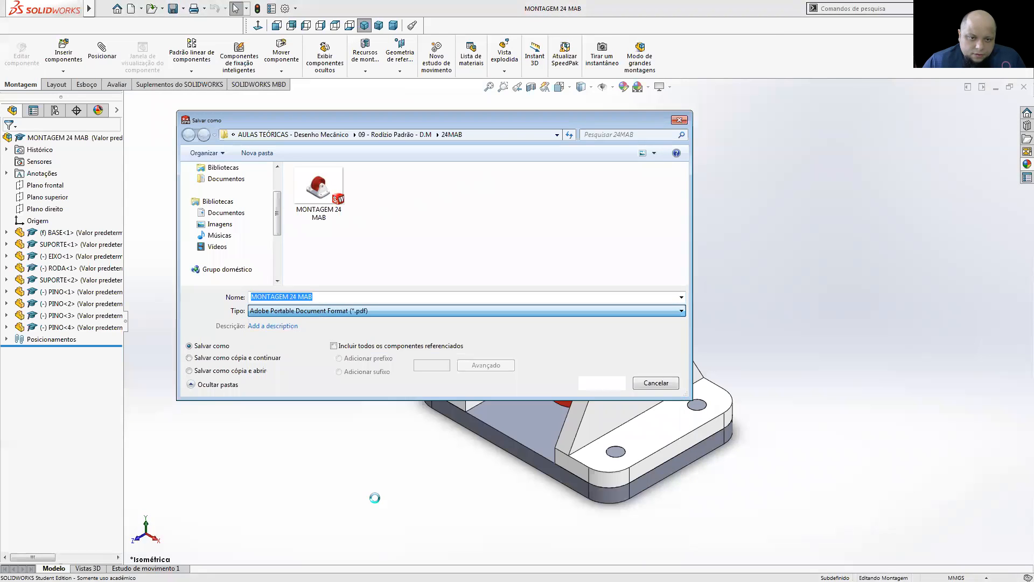
left_click(252, 377)
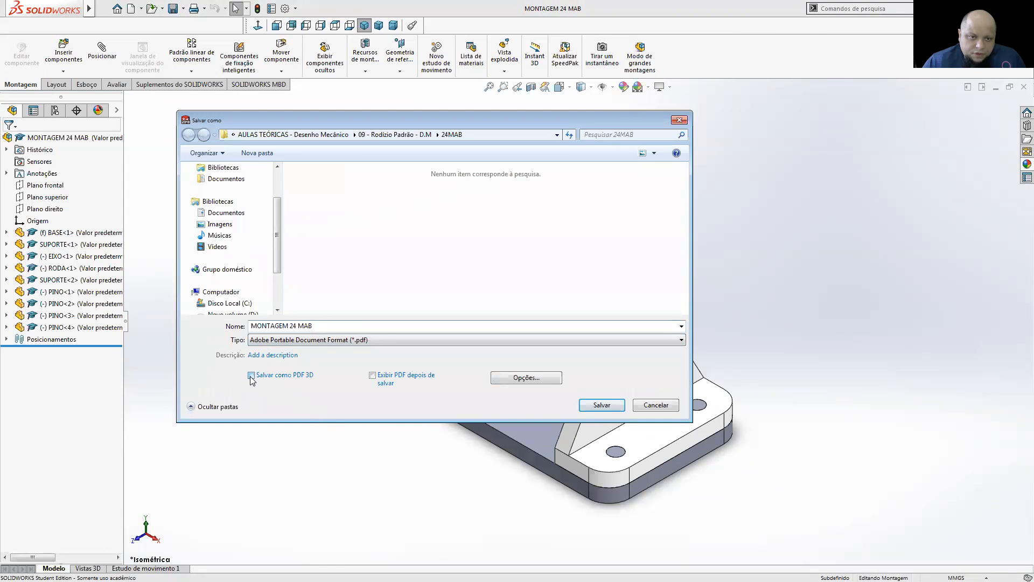
- Set the 3D PDF precision to Máxima, turn off lossy tessellation compression, and save the PDF in the 24MAB folder
left_click(532, 383)
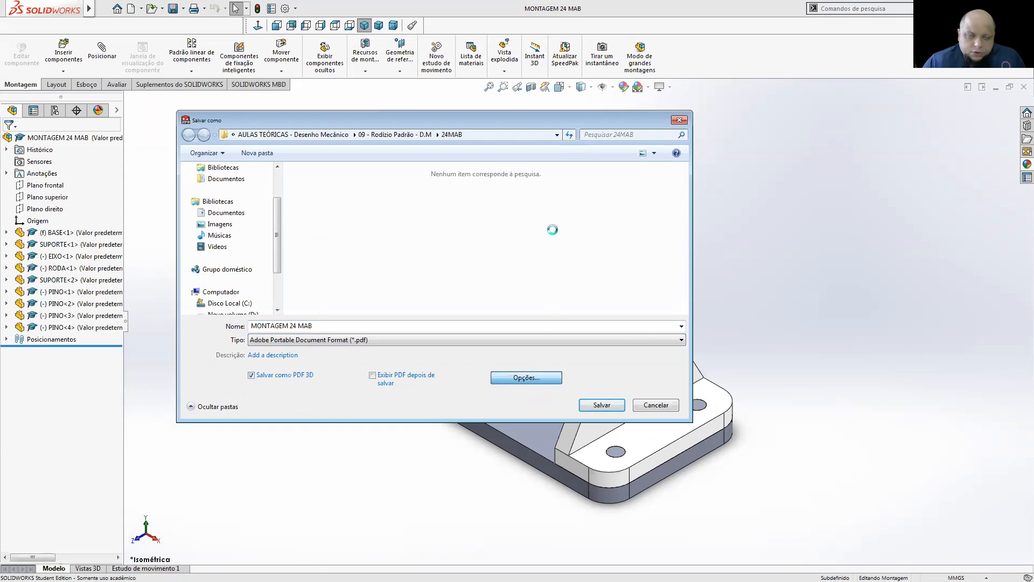
left_click(511, 157)
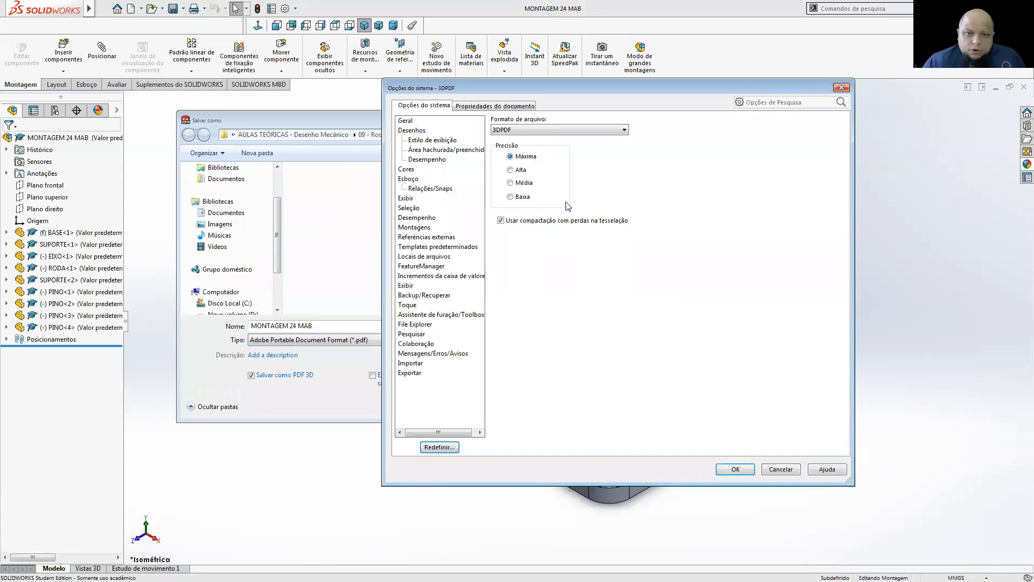
left_click(501, 221)
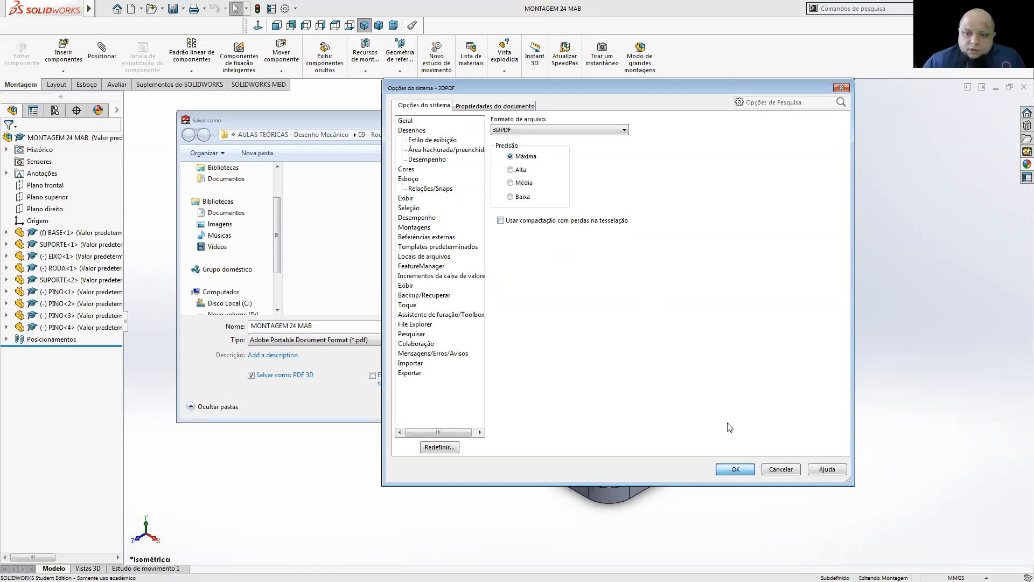
left_click(736, 468)
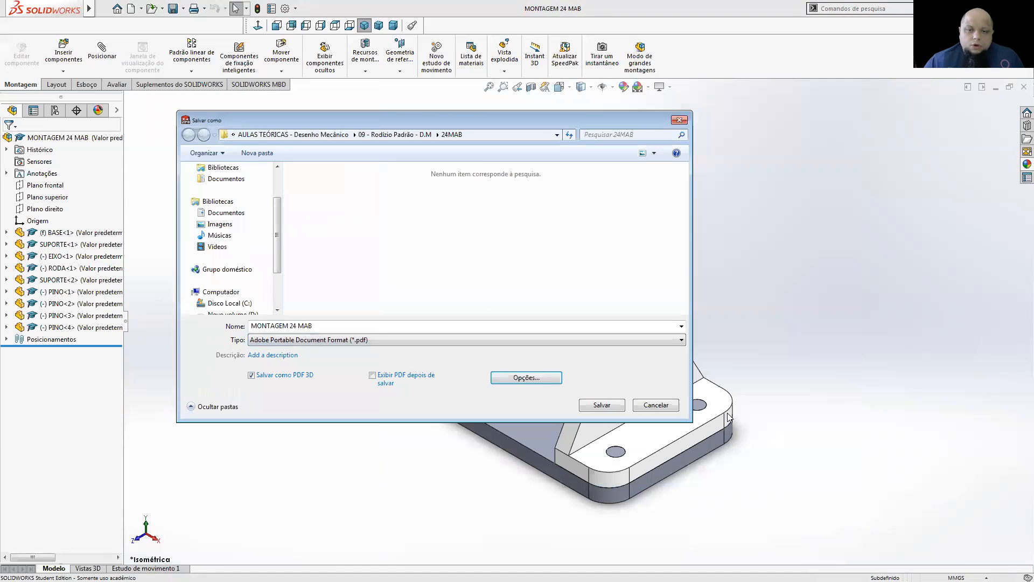
left_click(618, 404)
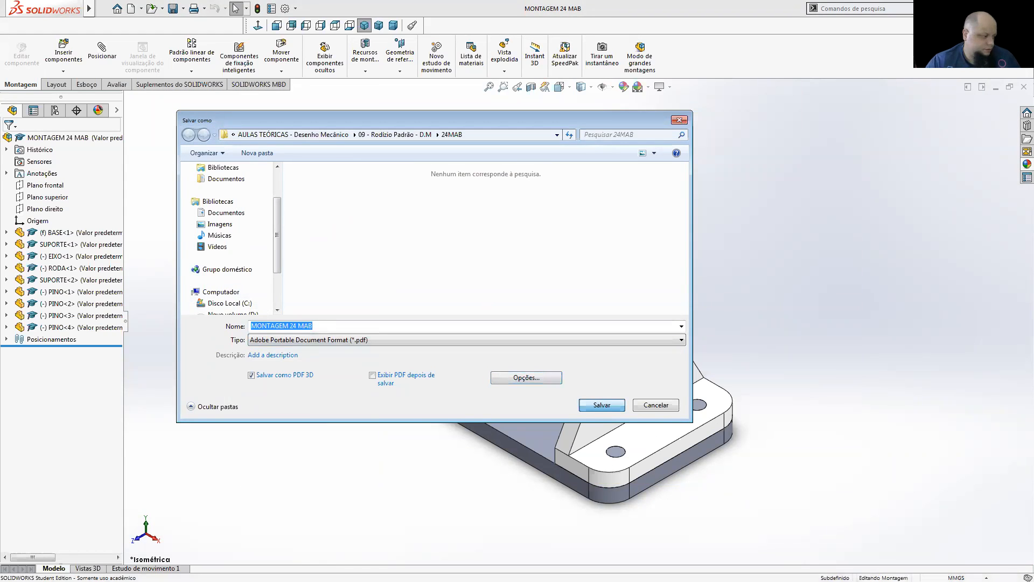
- Open the MONTAGEM 24 MAB PDF from the 24MAB folder, enable its 3D content, and rotate the model to inspect it
key("alt+Tab")
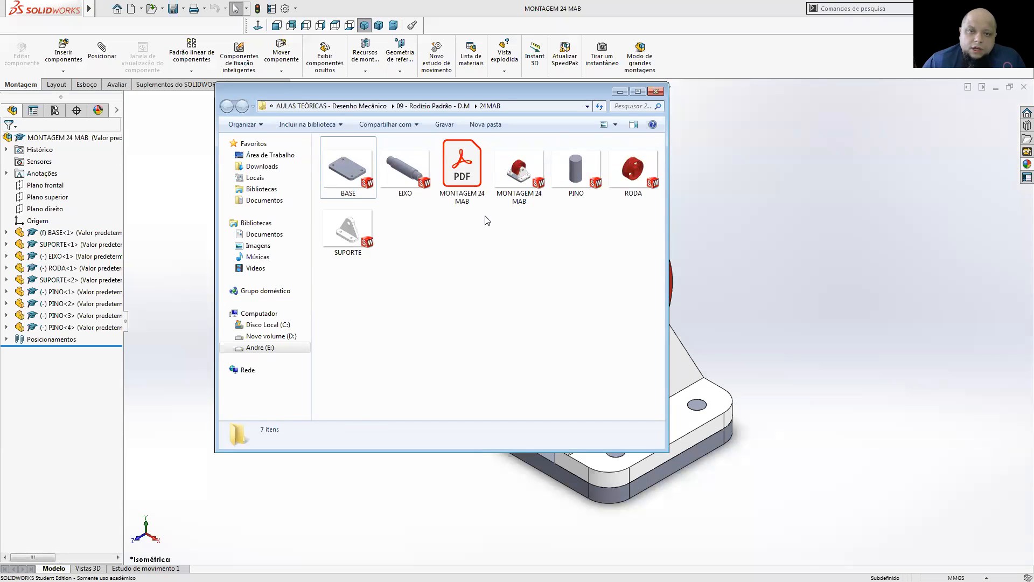
double_click(471, 187)
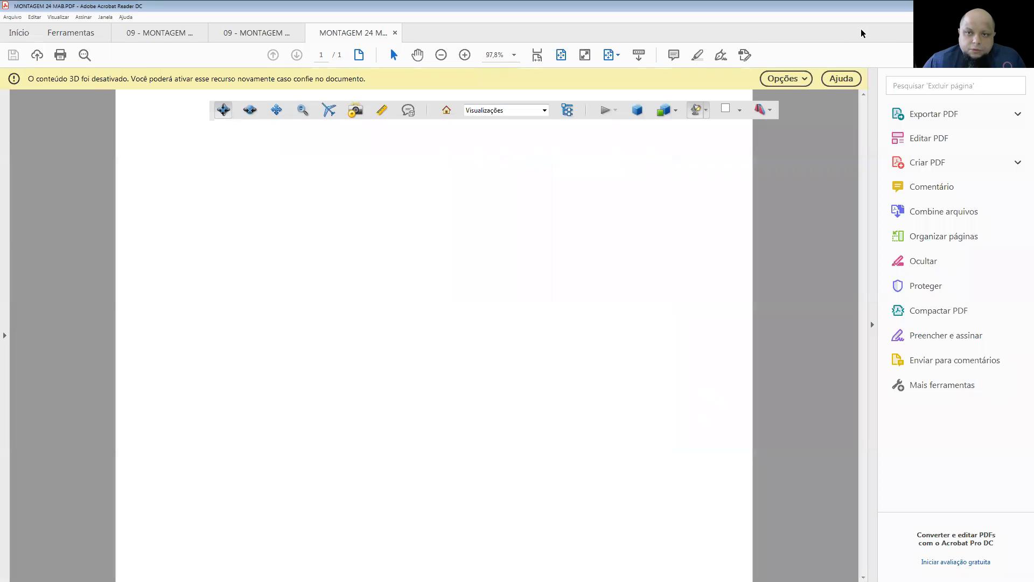
left_click(787, 79)
left_click(862, 108)
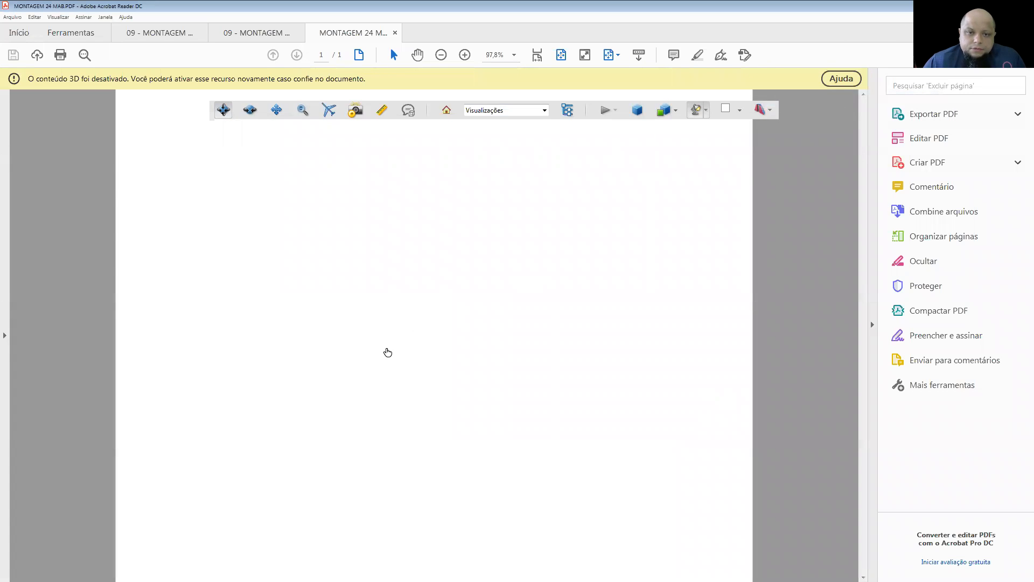
mouse_move(438, 363)
left_mouse_down()
mouse_move(414, 315)
mouse_move(552, 208)
mouse_move(535, 301)
mouse_move(443, 354)
left_mouse_up()
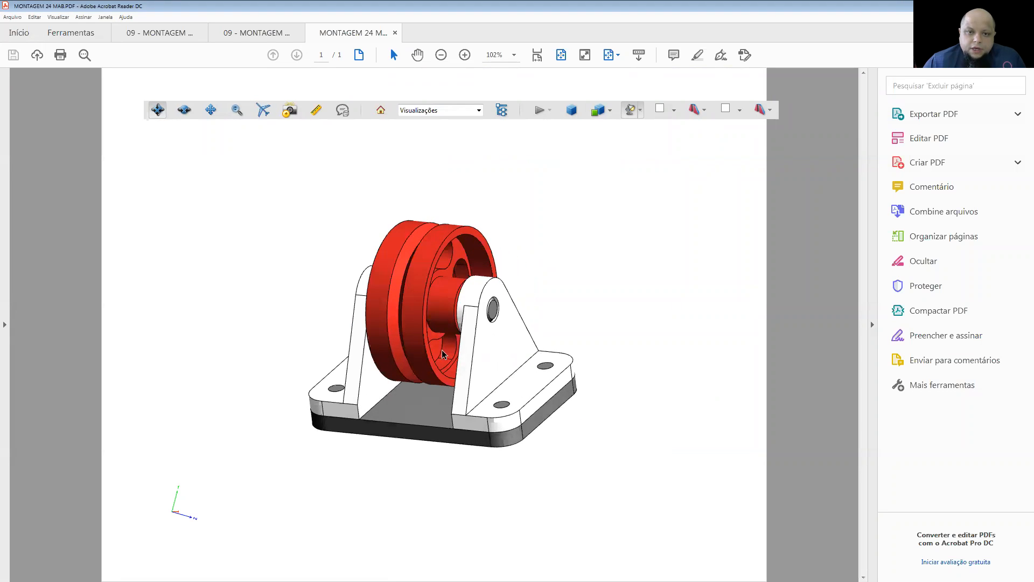
mouse_move(458, 284)
left_mouse_down()
mouse_move(523, 324)
mouse_move(453, 319)
mouse_move(479, 377)
mouse_move(441, 409)
mouse_move(540, 307)
mouse_move(396, 307)
mouse_move(325, 321)
mouse_move(474, 323)
mouse_move(392, 285)
mouse_move(436, 253)
mouse_move(455, 283)
mouse_move(504, 252)
mouse_move(452, 303)
left_mouse_up()
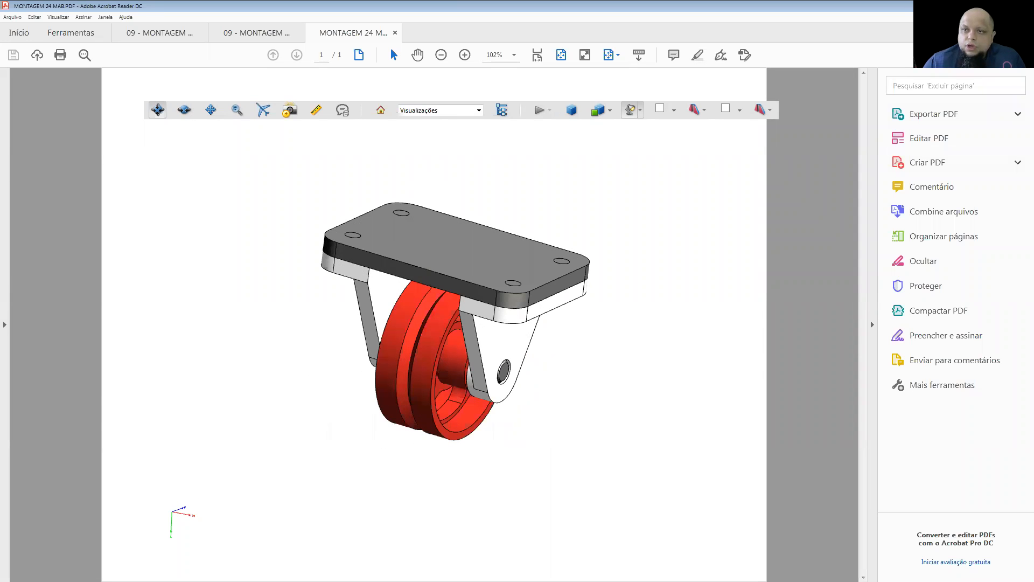
- Put the folder window away and close Acrobat Reader with all its open tabs, leaving the assembly in SOLIDWORKS on screen
left_click(1022, 6)
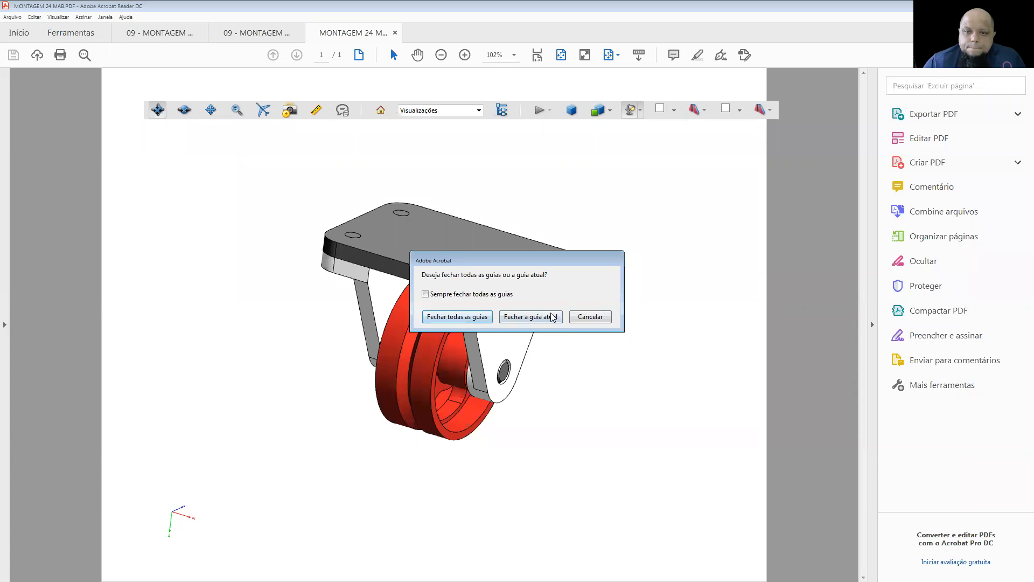
left_click(585, 318)
left_click(988, 5)
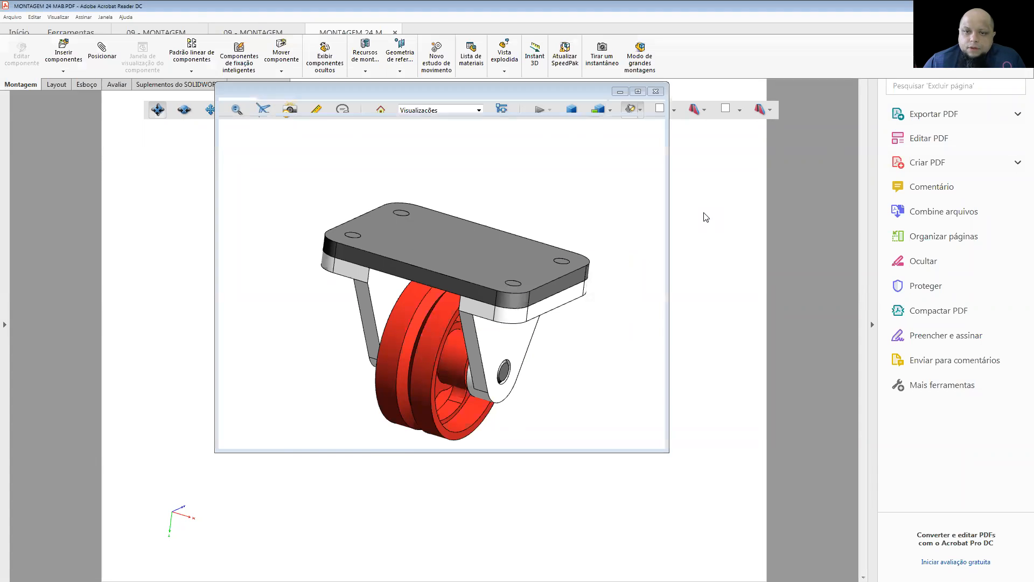
left_click(619, 92)
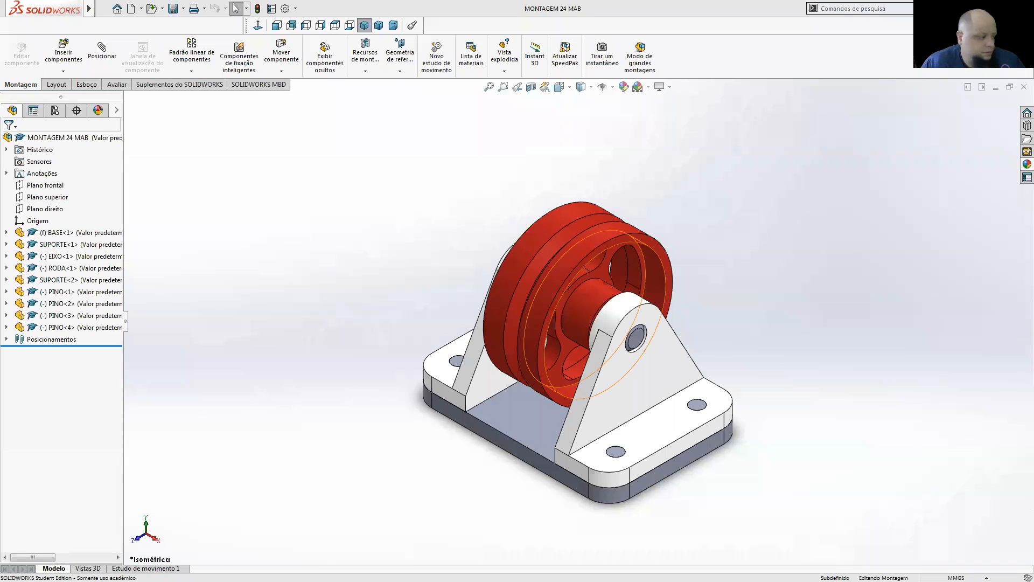
key("alt+Tab")
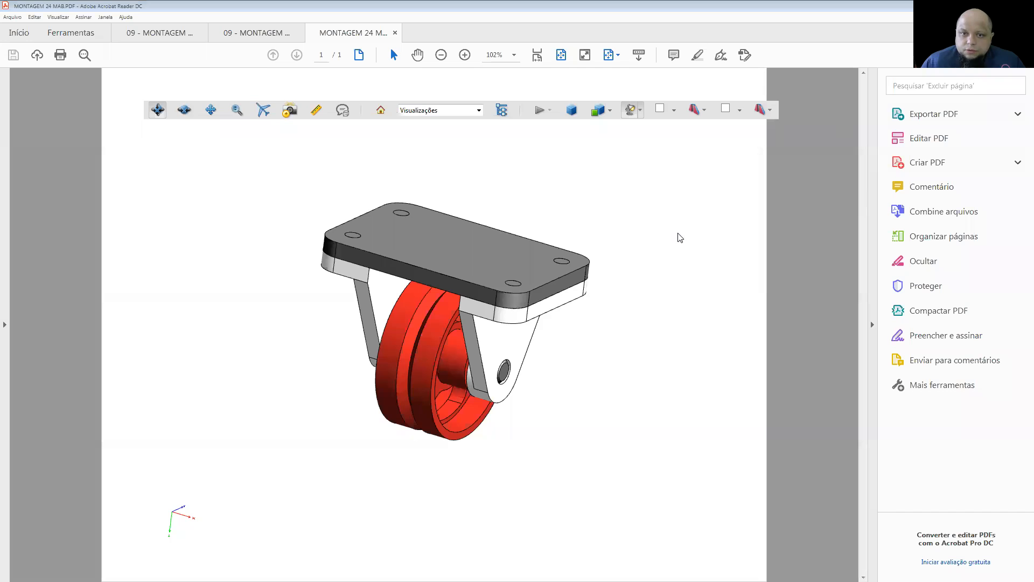
key("alt+F4")
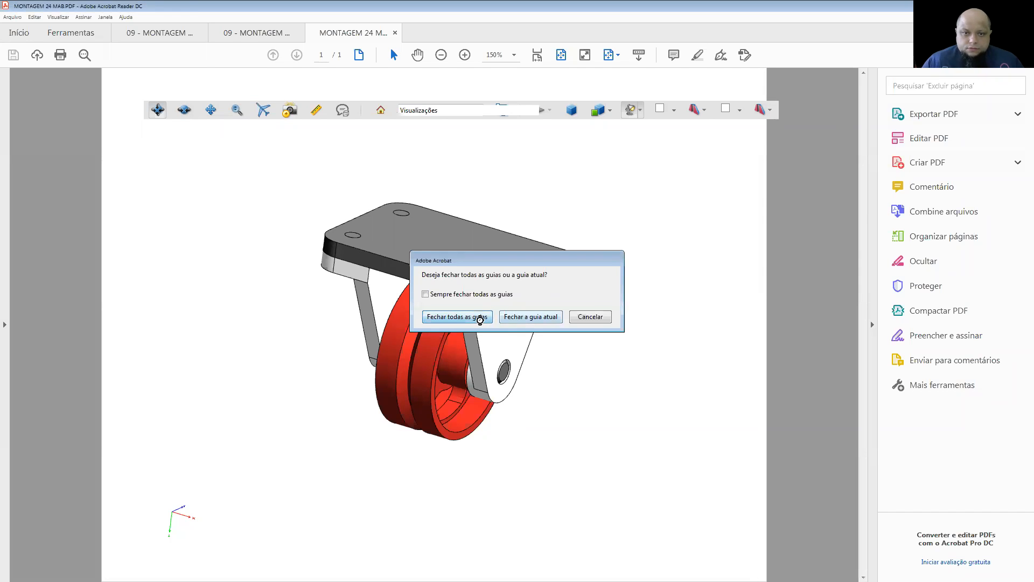
left_click(480, 322)
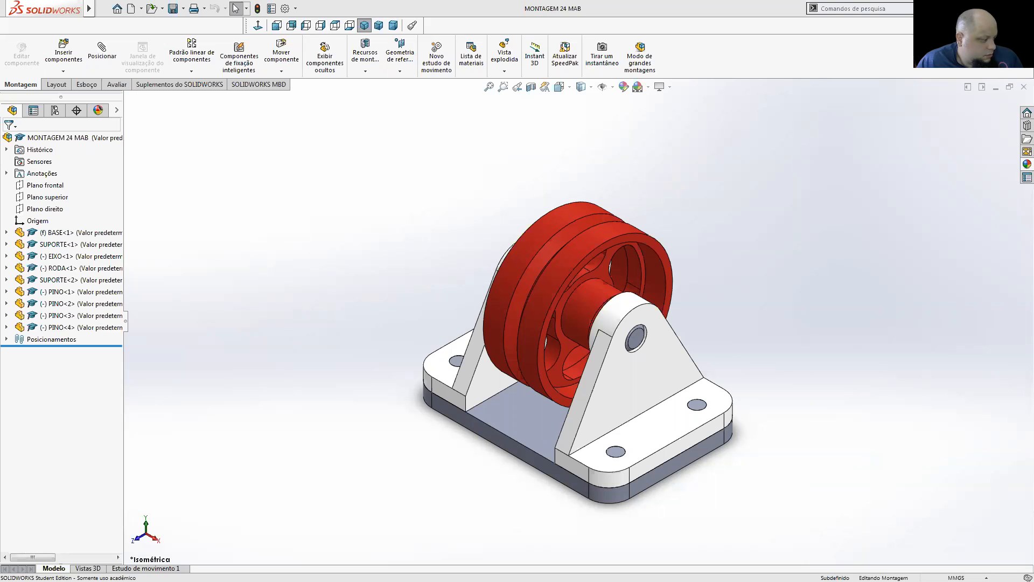
- Check the 09 - MONTAGEM VIA SOFTWARE materials on the course page in the browser, and return to SOLIDWORKS to inspect the assembly
key("alt+Tab")
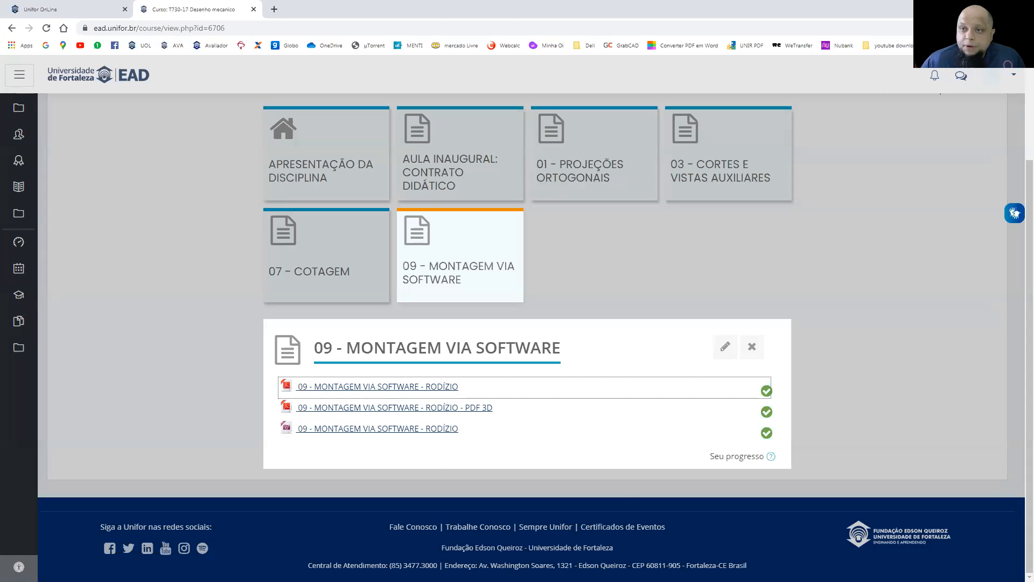
key("alt+Tab")
middle_click_drag(604, 443, 623, 370)
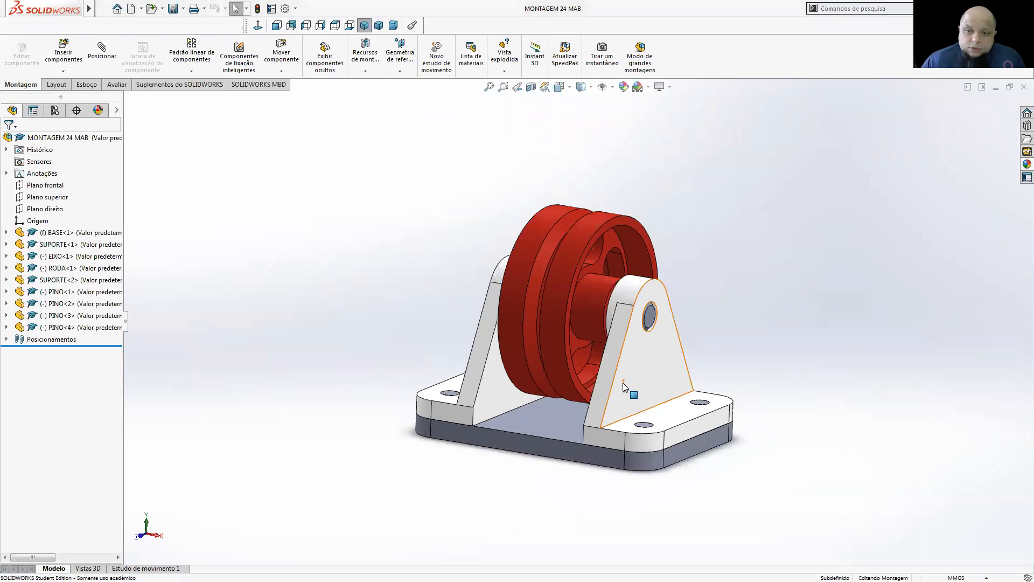
scroll(623, 382, "down", 2)
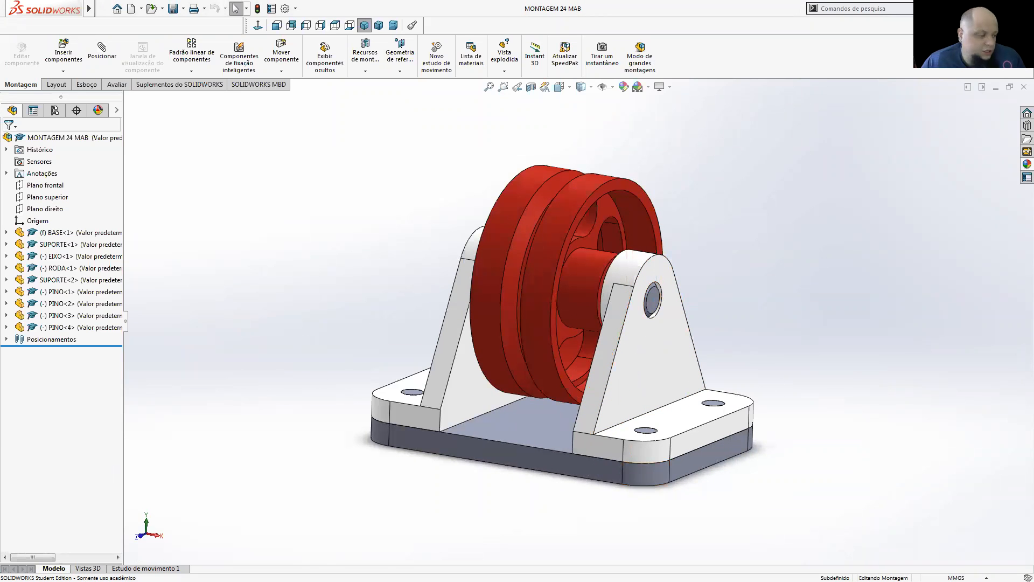
- Review the full RODÍZIO drawing sheet in the image viewer and compare it with the assembly model in SOLIDWORKS
key("alt+Tab")
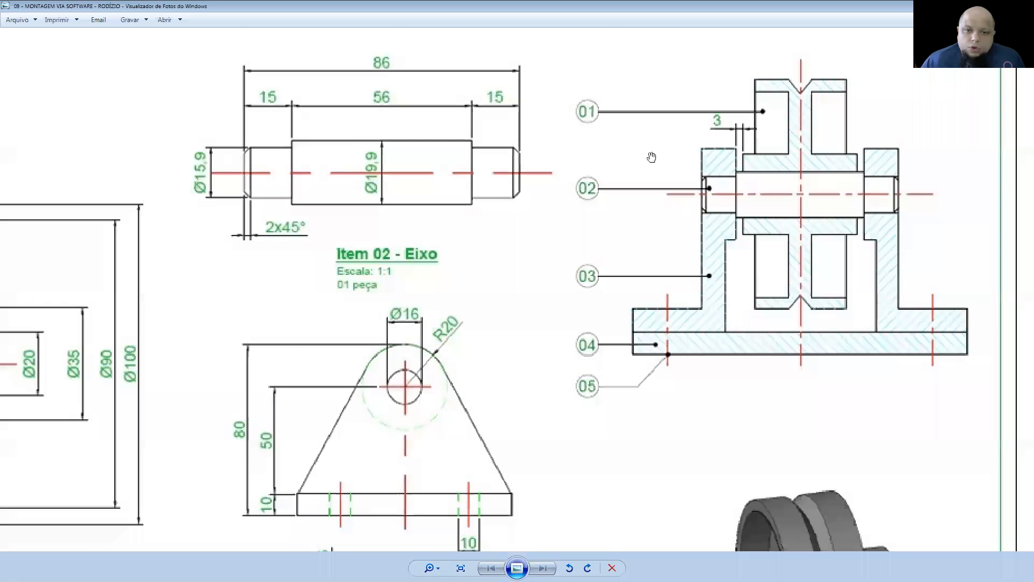
scroll(563, 405, "up", 3)
scroll(579, 432, "down", 4)
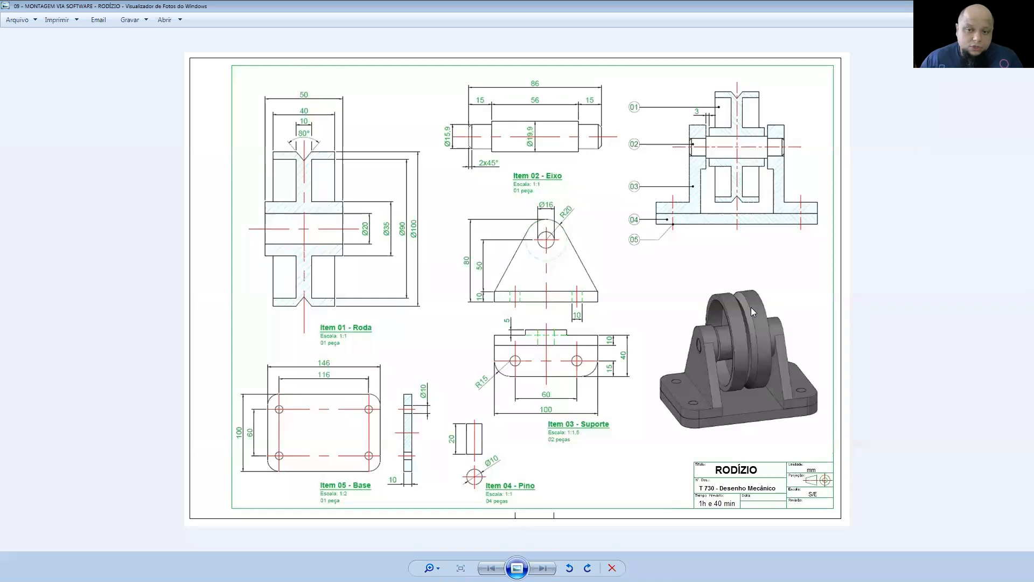
key("alt+Tab")
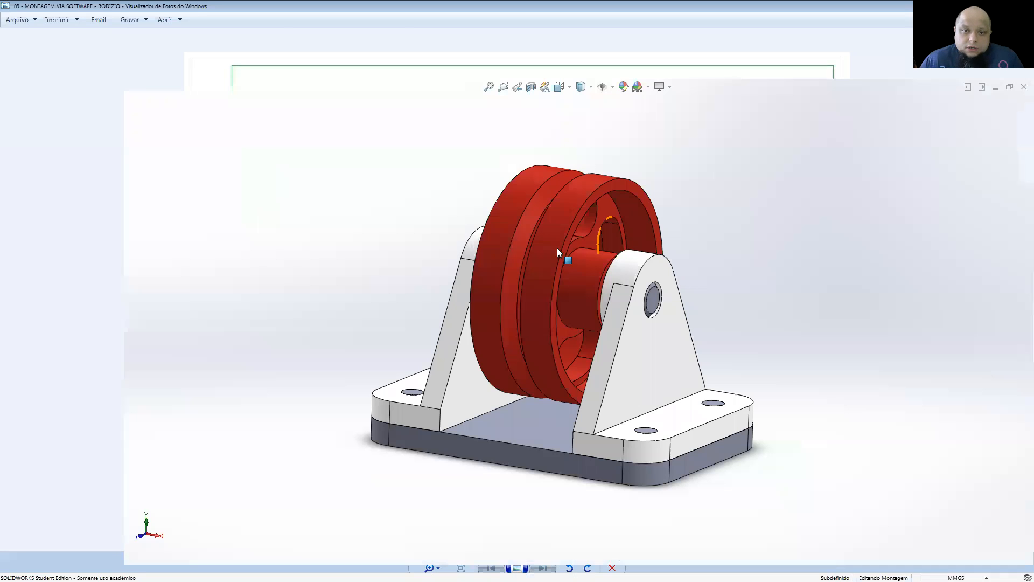
middle_click_drag(661, 244, 665, 262)
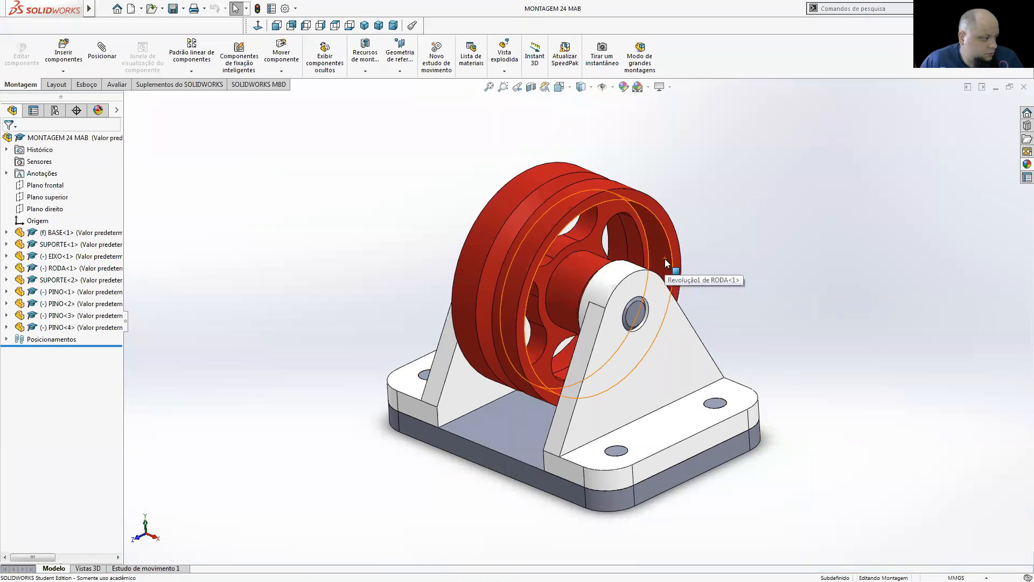